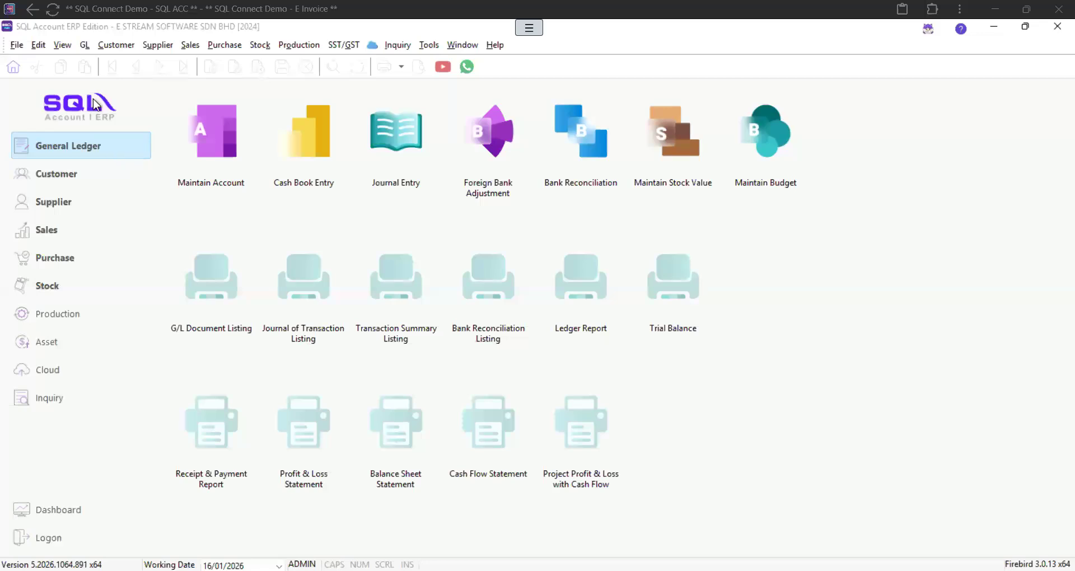
# Step: Open File > Company Profile and look up the company's registration number
pyautogui.click(18, 46)
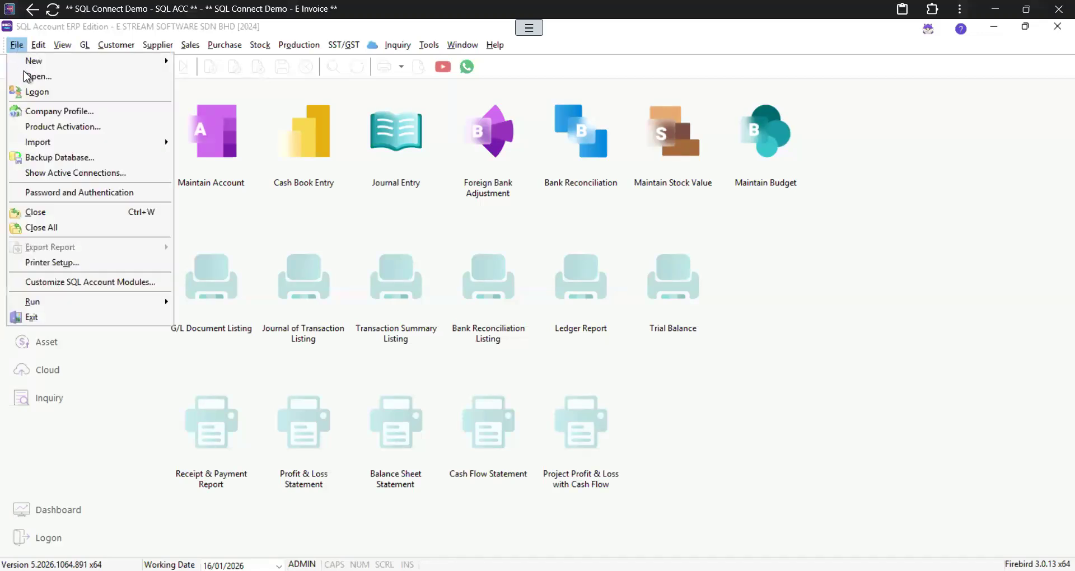
pyautogui.click(58, 110)
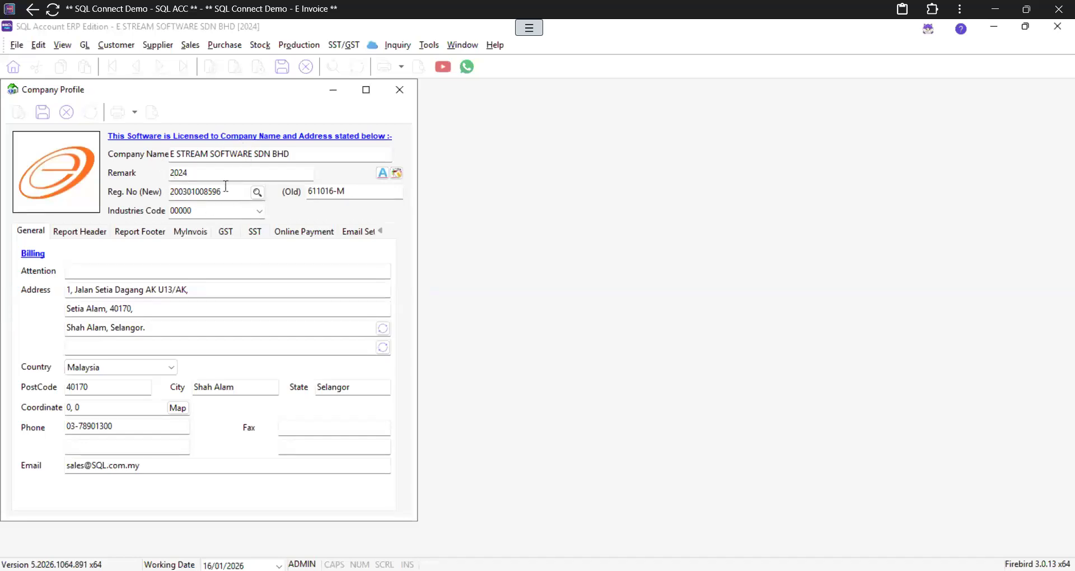
pyautogui.click(256, 194)
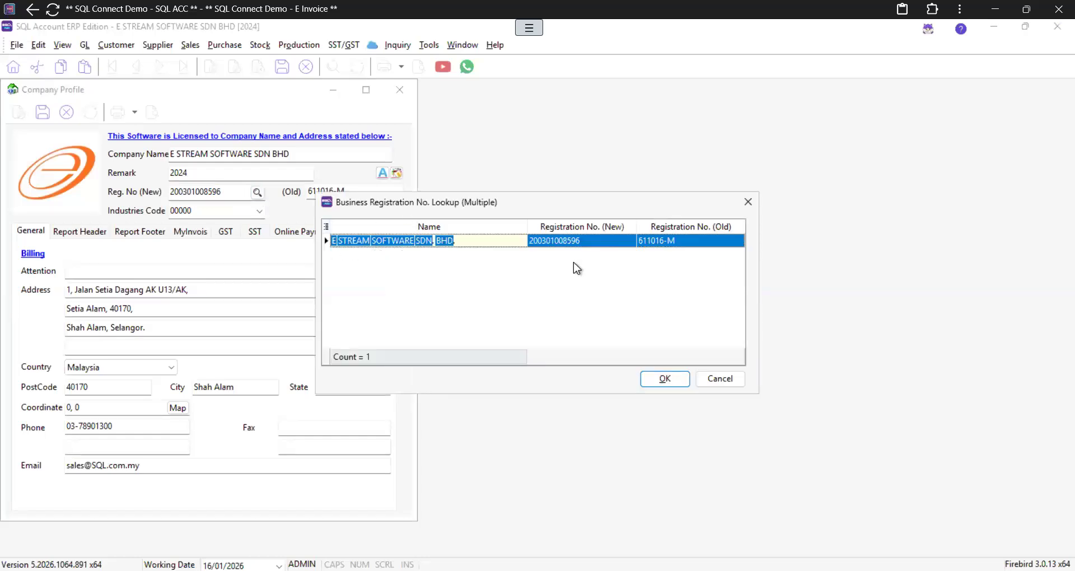
# Step: Accept the matching registration record and show the company's MyInvois TIN and BRN
pyautogui.click(663, 379)
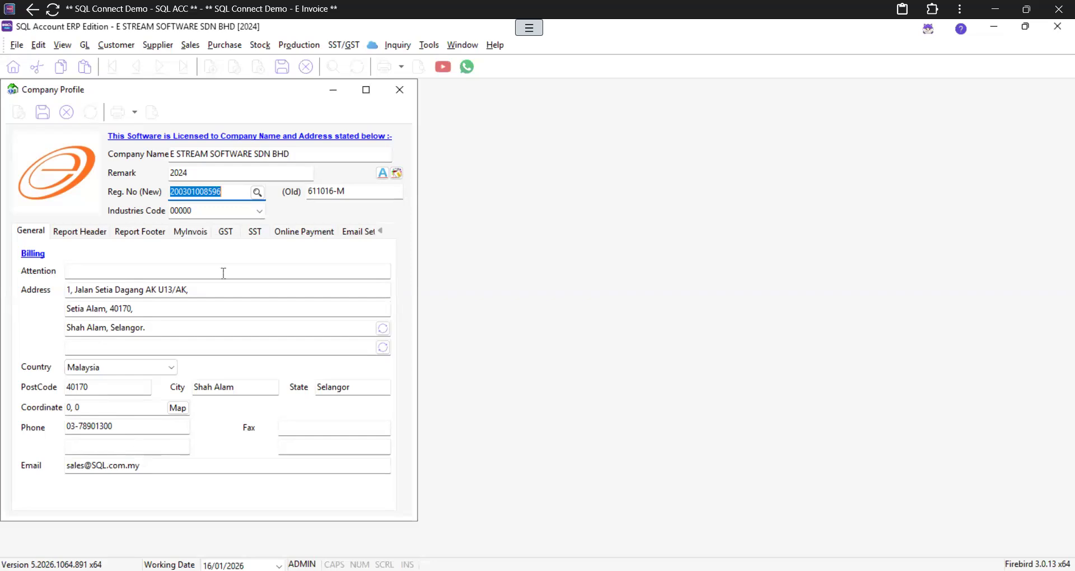
pyautogui.click(193, 235)
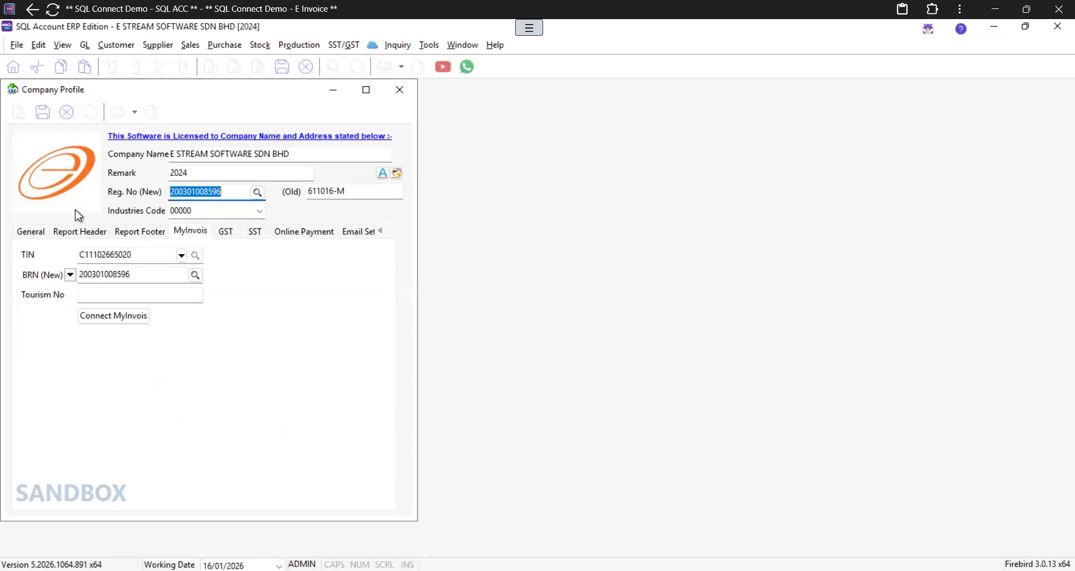
# Step: Save the company profile and review MyInvois connection settings with ID type No. Kad Pengenalan
pyautogui.click(43, 114)
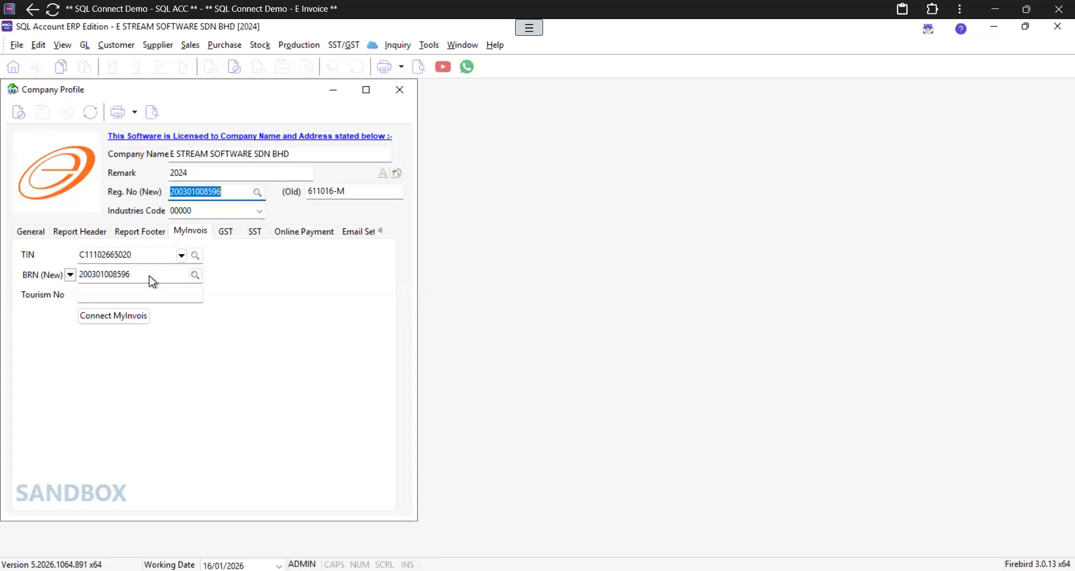
pyautogui.click(118, 320)
pyautogui.click(118, 318)
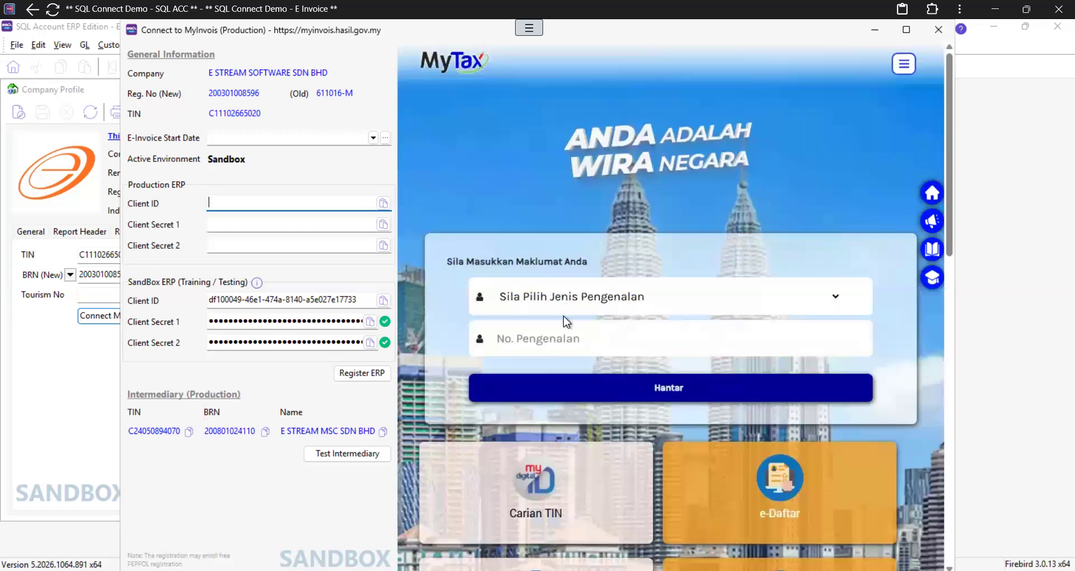
pyautogui.click(568, 339)
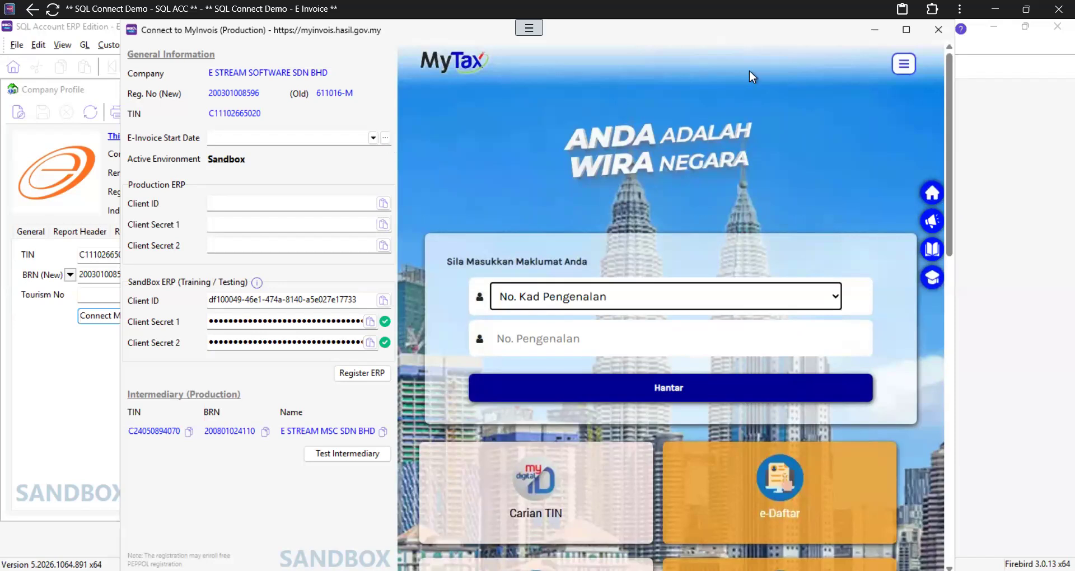
pyautogui.click(944, 28)
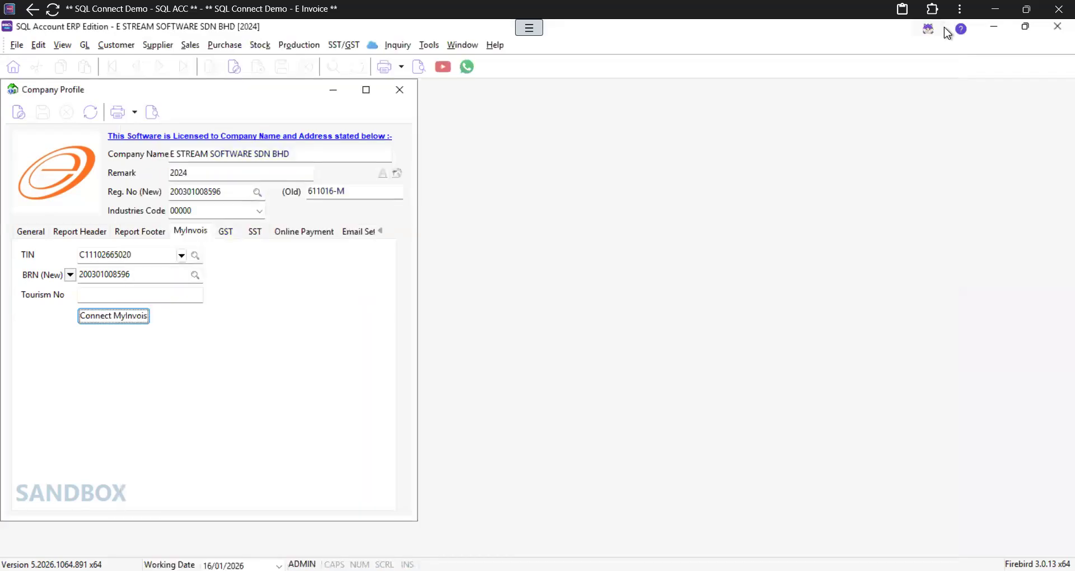
# Step: Close Company Profile and show the General Ledger settings in Tools > Options
pyautogui.click(399, 90)
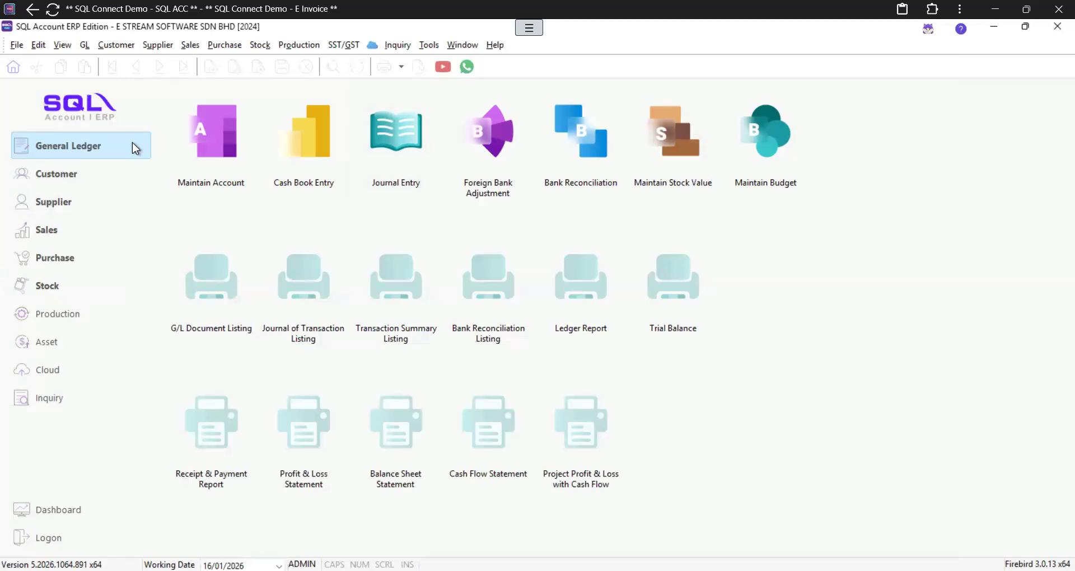
pyautogui.click(432, 46)
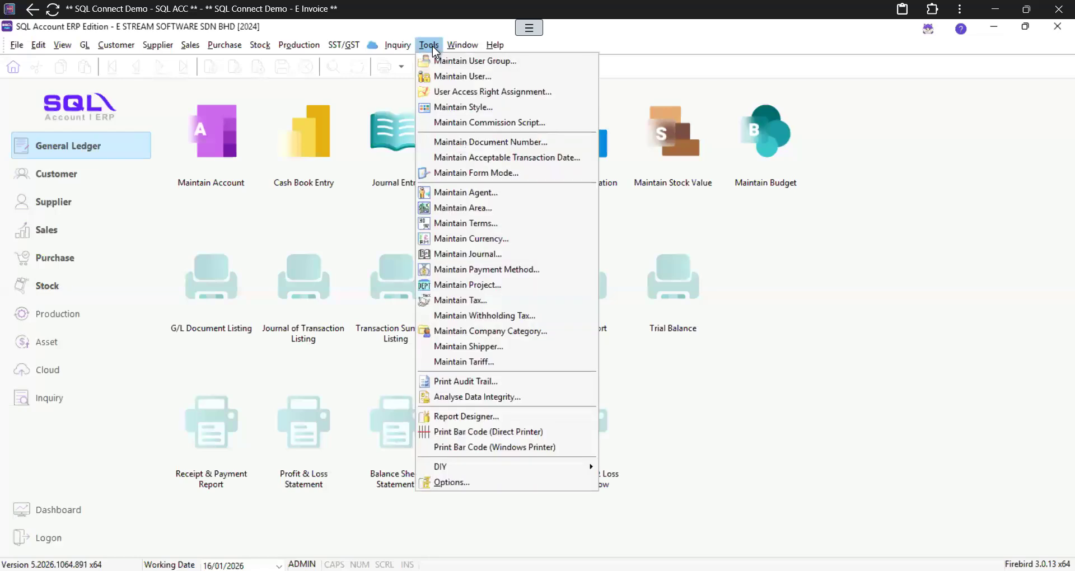
pyautogui.click(474, 481)
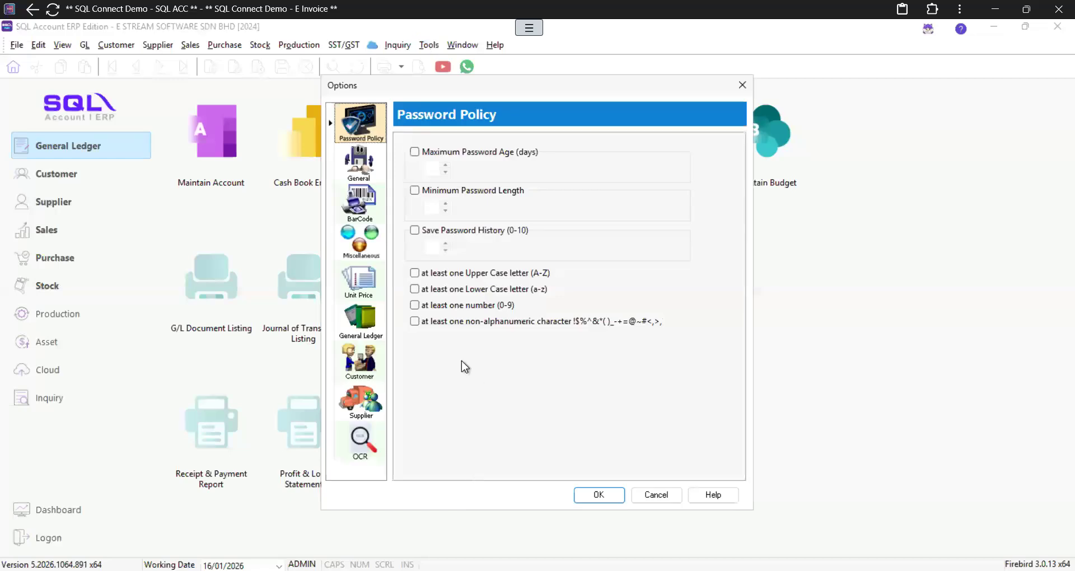
pyautogui.click(367, 329)
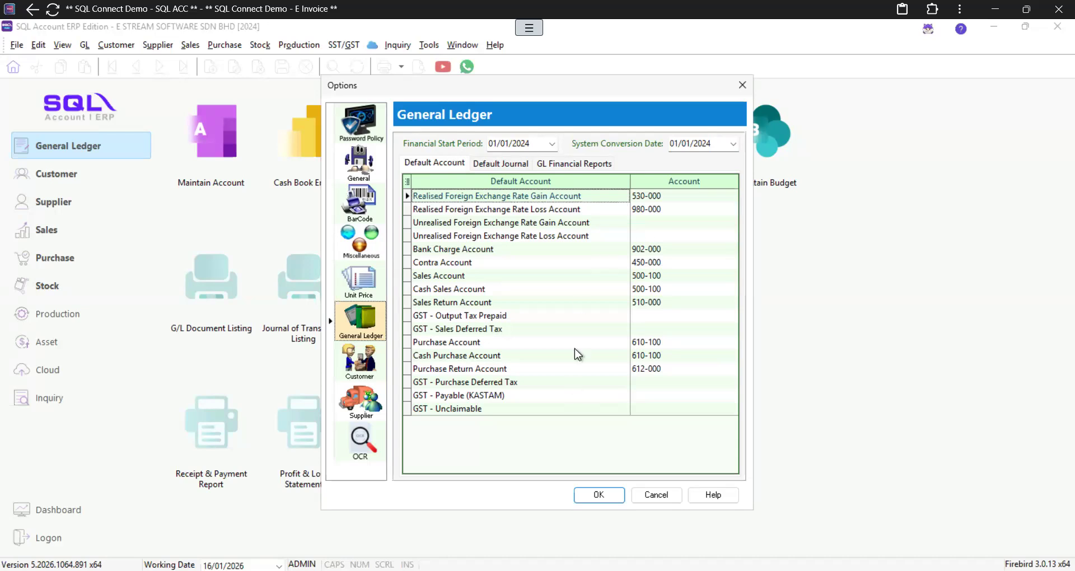
# Step: Accept the Options and bring up the Maintain Account chart of accounts
pyautogui.click(599, 495)
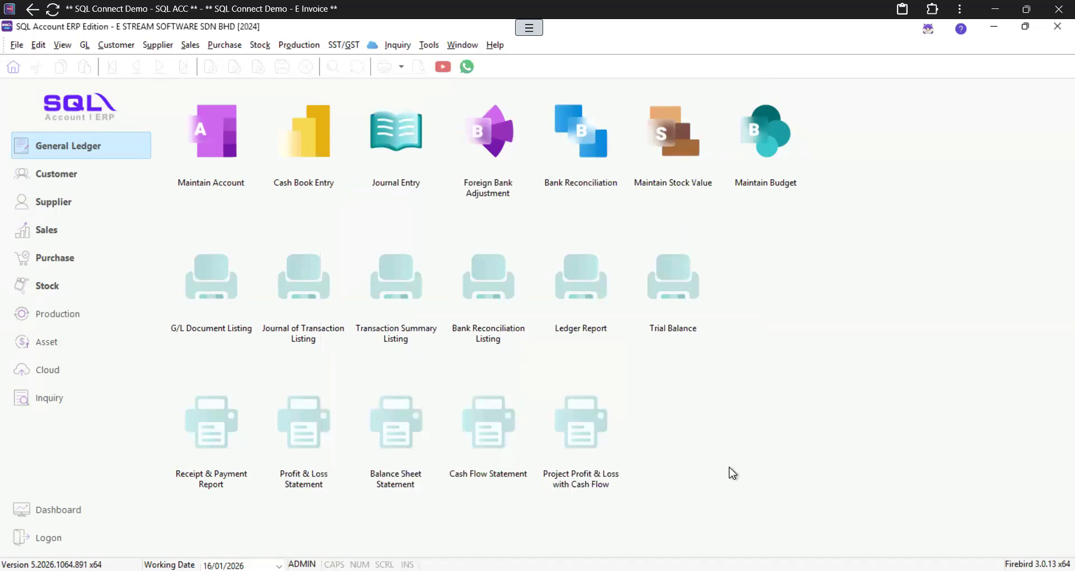
pyautogui.click(207, 136)
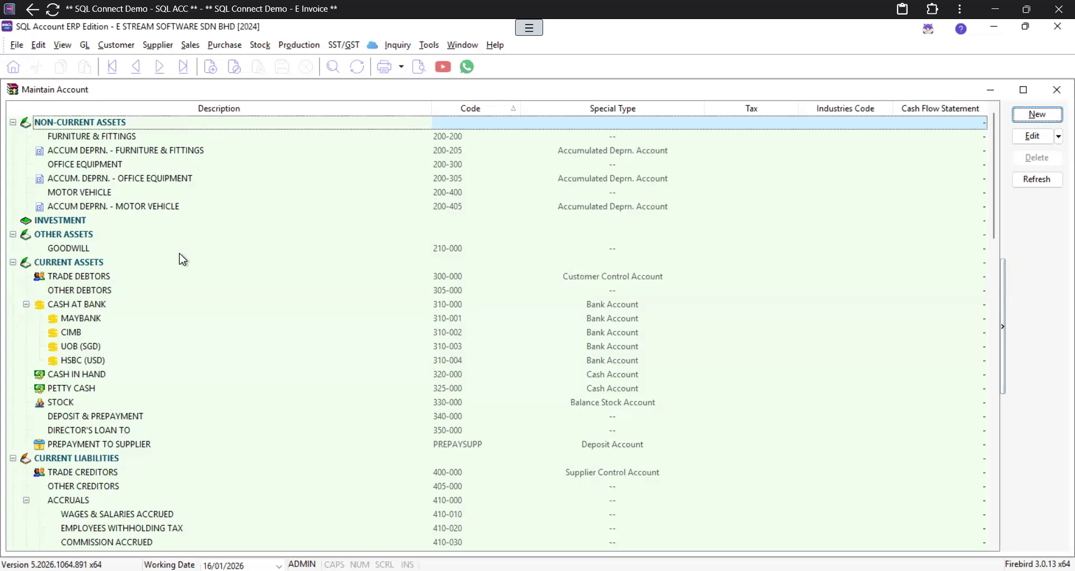
# Step: Select the EXPENSES group in the account tree and start a new account
pyautogui.click(93, 267)
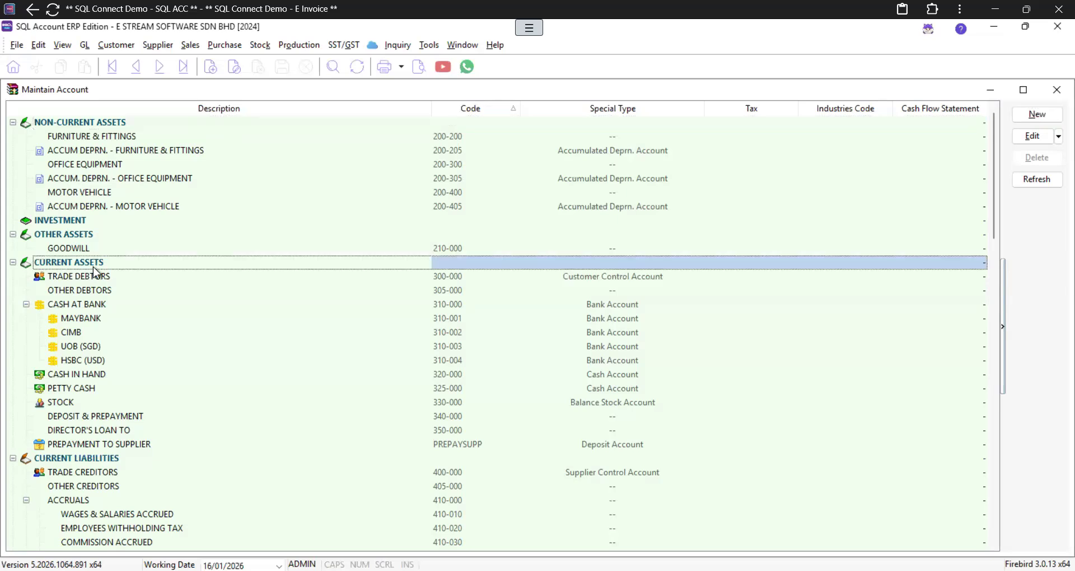
pyautogui.click(105, 305)
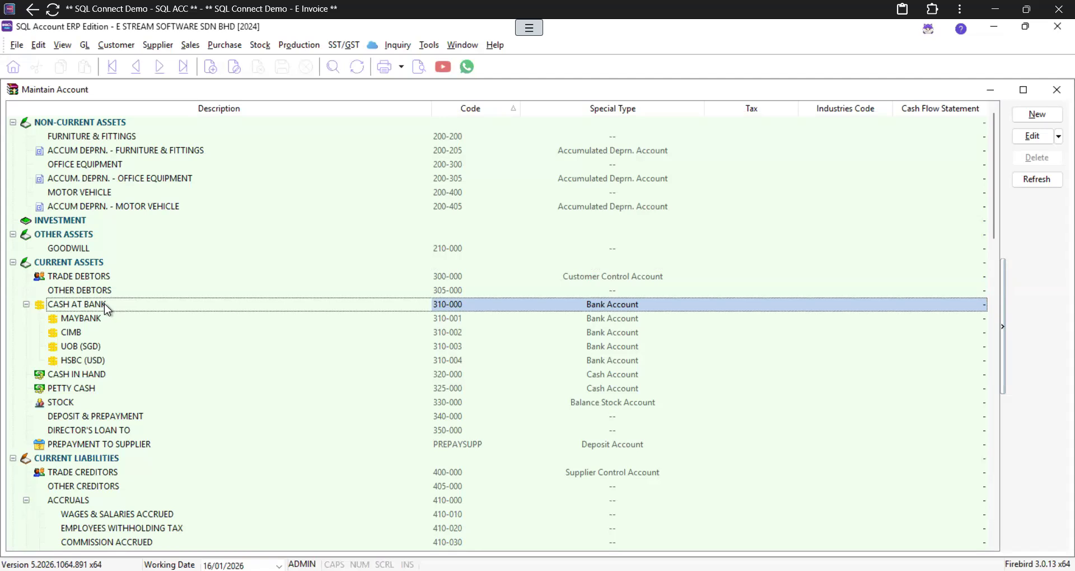
pyautogui.scroll(-15, 105, 305)
pyautogui.scroll(-10, 108, 310)
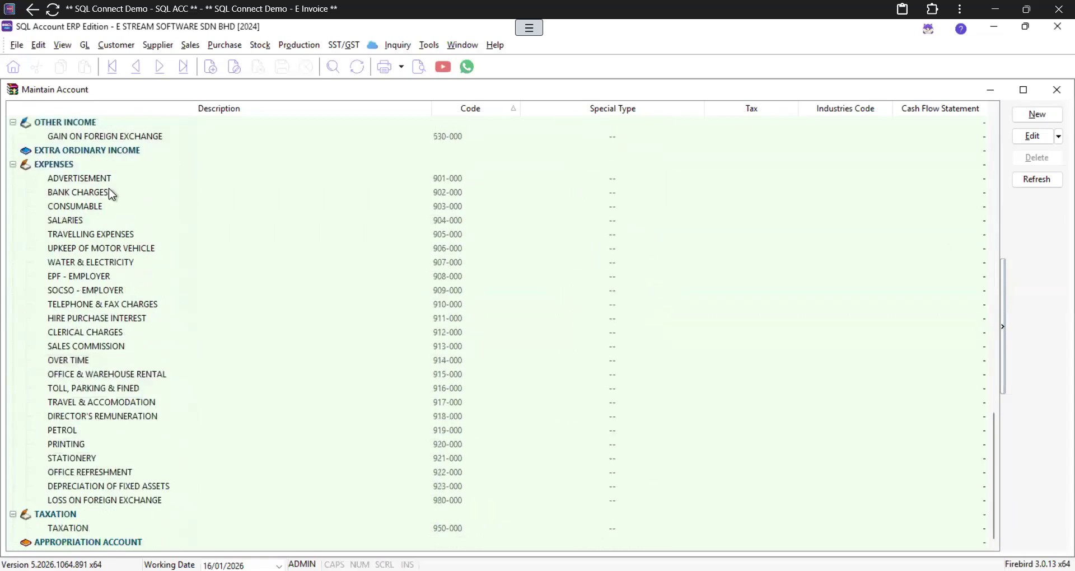
pyautogui.click(59, 166)
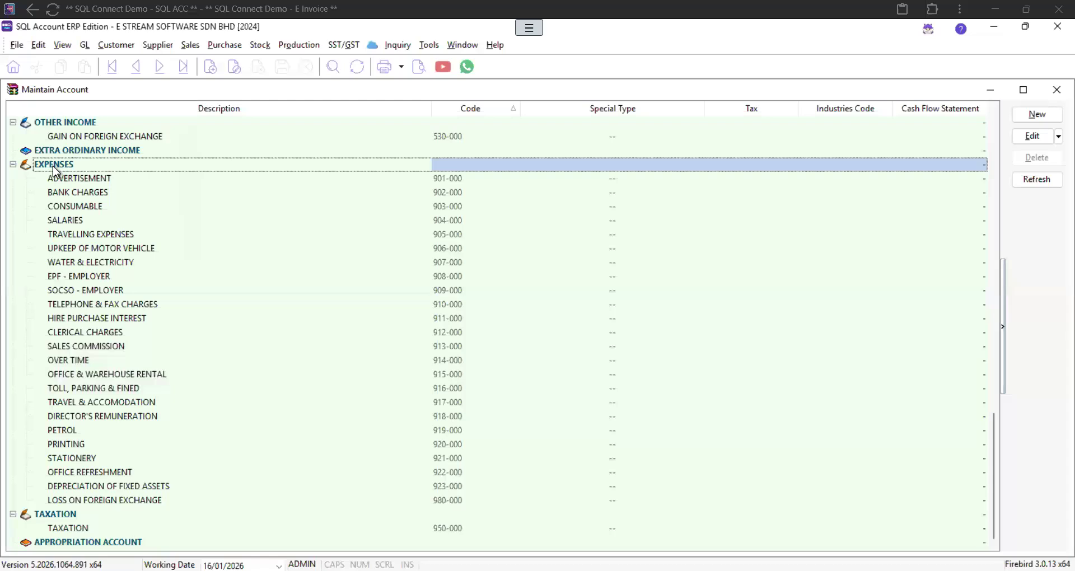
pyautogui.click(1037, 120)
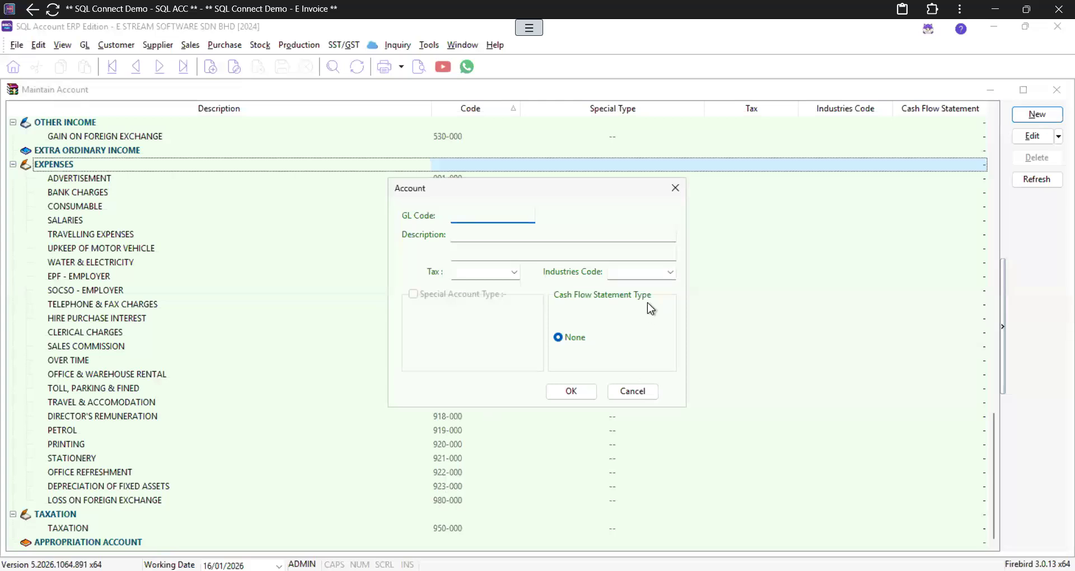
# Step: Create account 924-000 with description MAINTENANCE under EXPENSES
pyautogui.write('9')
pyautogui.press('Num_Lock')
pyautogui.write('24-000')
pyautogui.press('Tab')
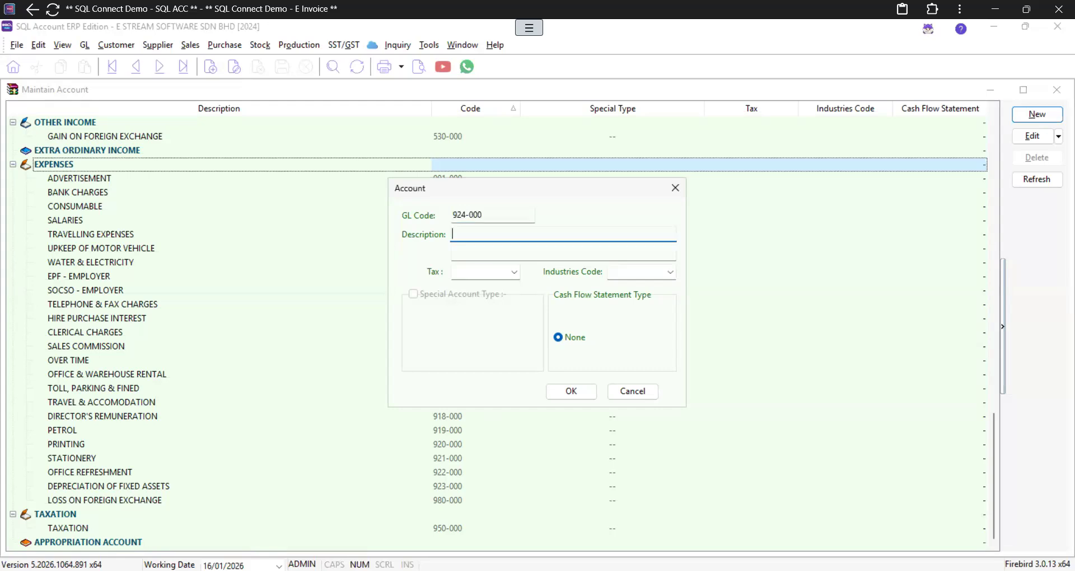
pyautogui.press('capslock')
pyautogui.write('MAINTENANCE')
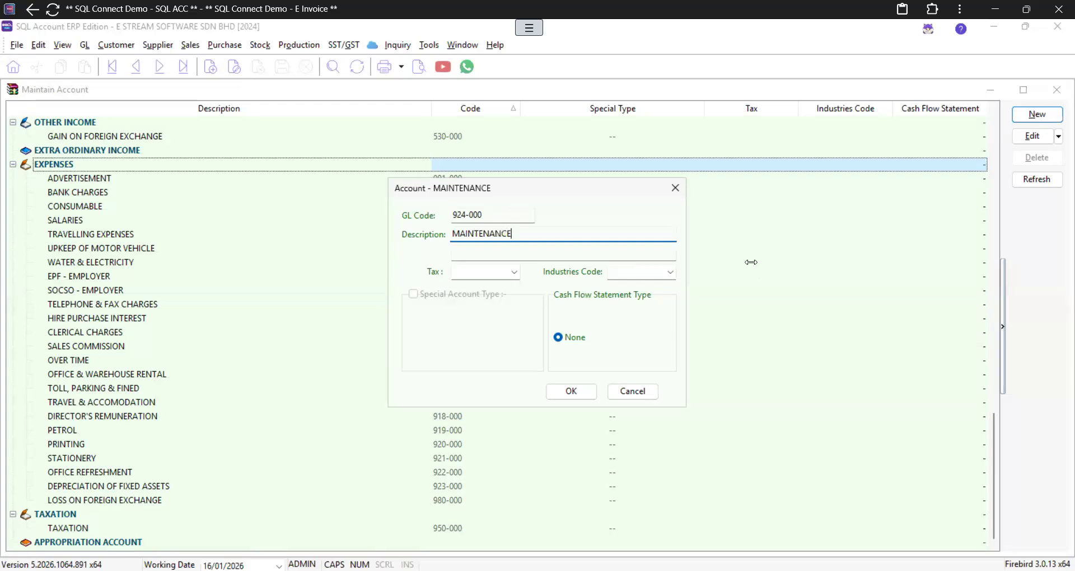
pyautogui.click(554, 394)
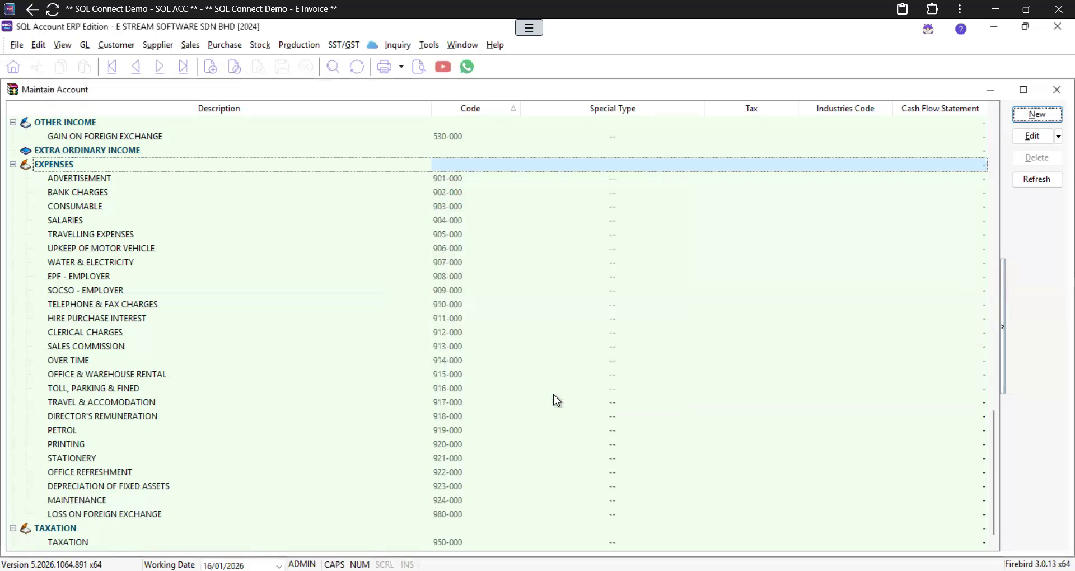
pyautogui.click(100, 501)
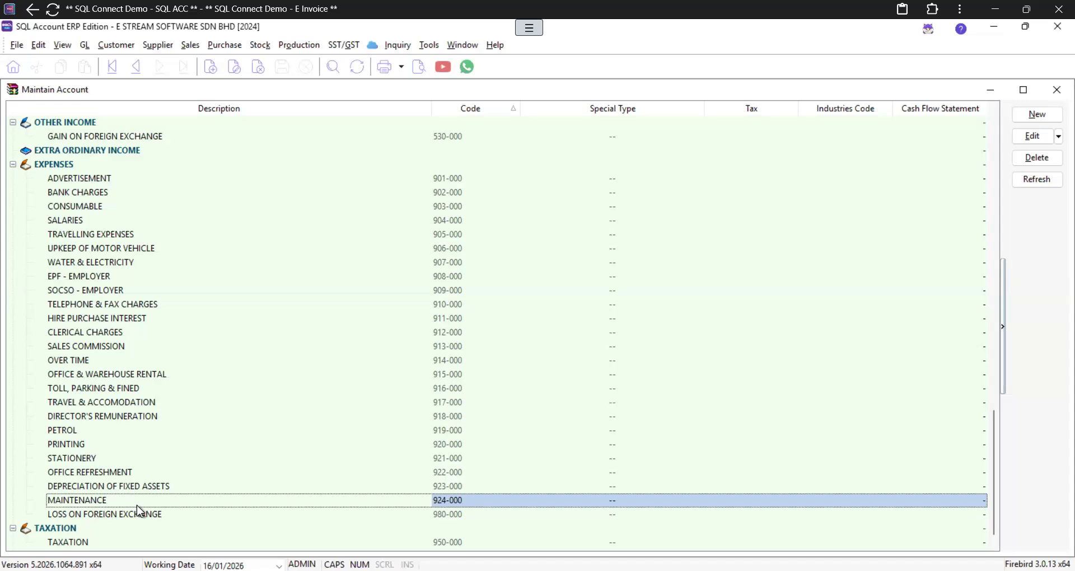
pyautogui.click(63, 165)
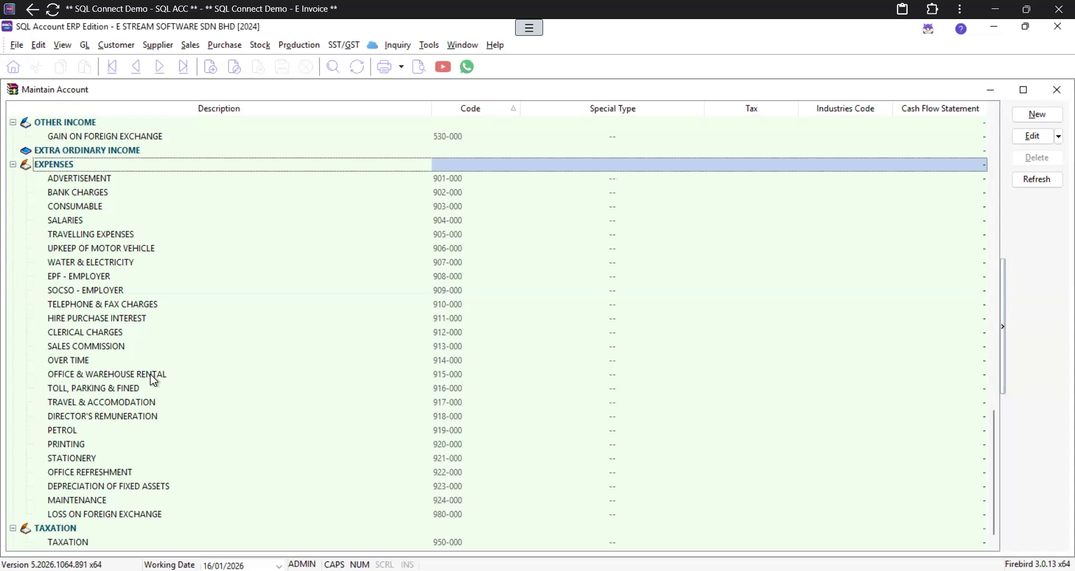
# Step: Close Maintain Account and bring up the PS-Pillow record from Maintain Stock Item
pyautogui.click(1057, 90)
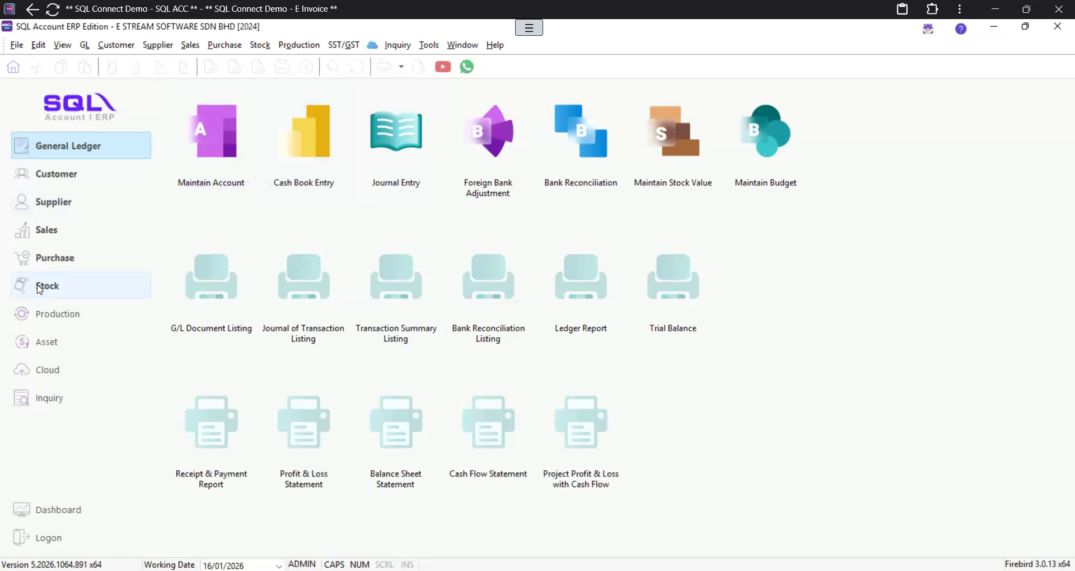
pyautogui.click(63, 289)
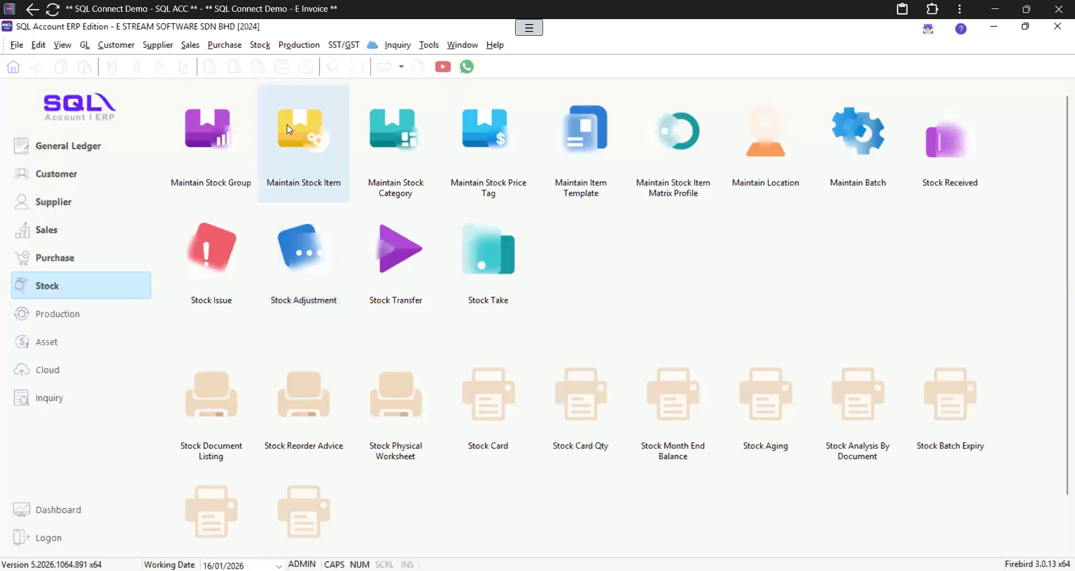
pyautogui.click(310, 156)
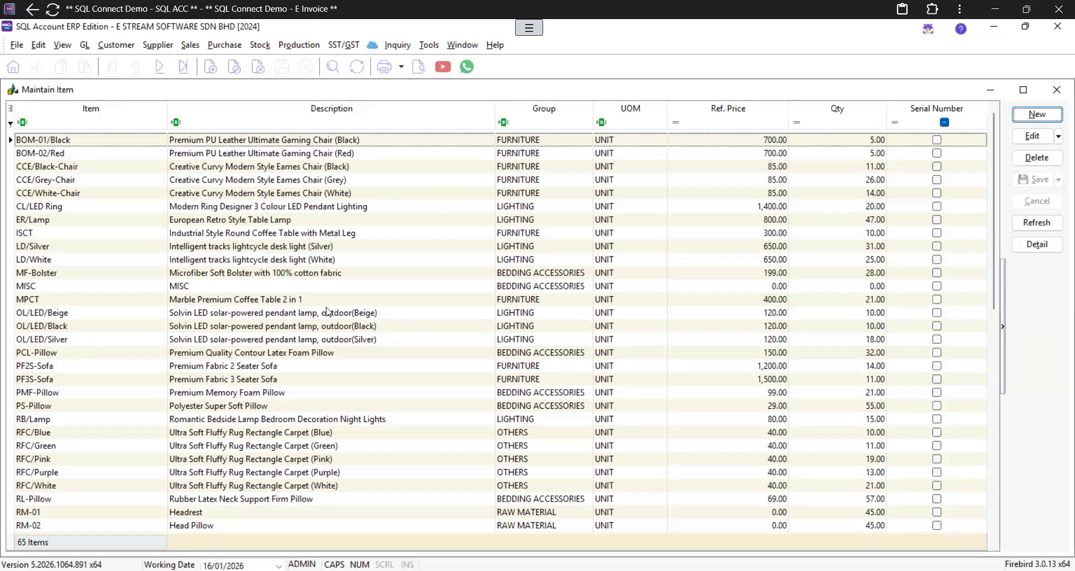
pyautogui.doubleClick(232, 408)
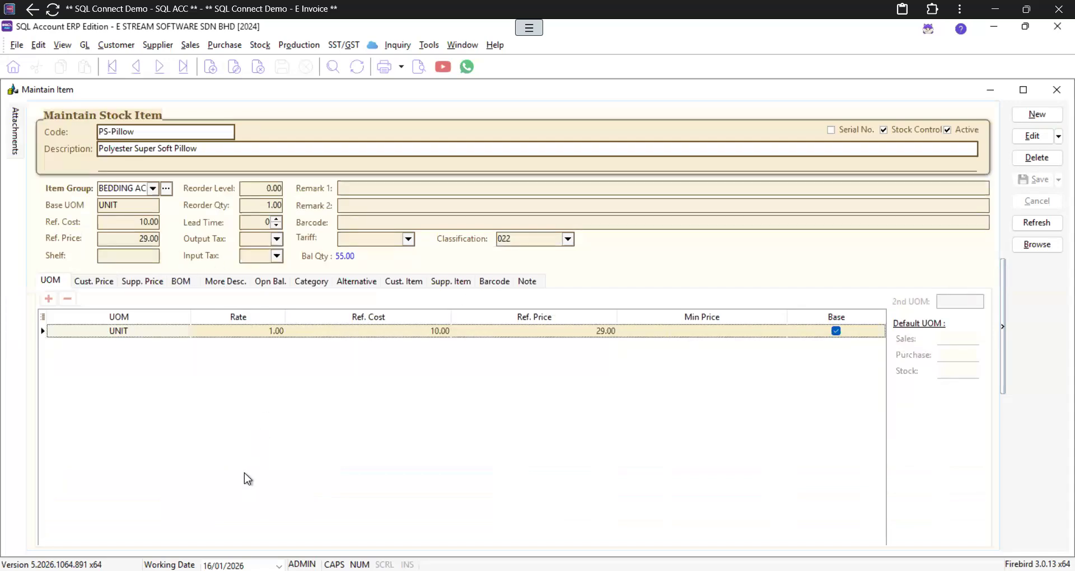
pyautogui.click(124, 205)
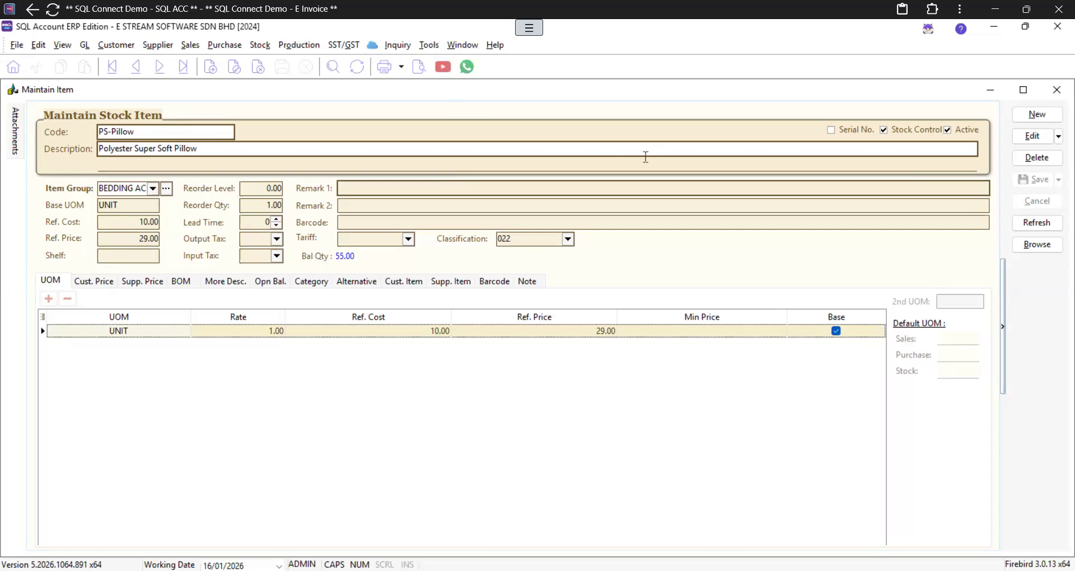
# Step: Start a new stock item with code S25U and description SAMSUNG 25 ULTRA
pyautogui.click(1032, 119)
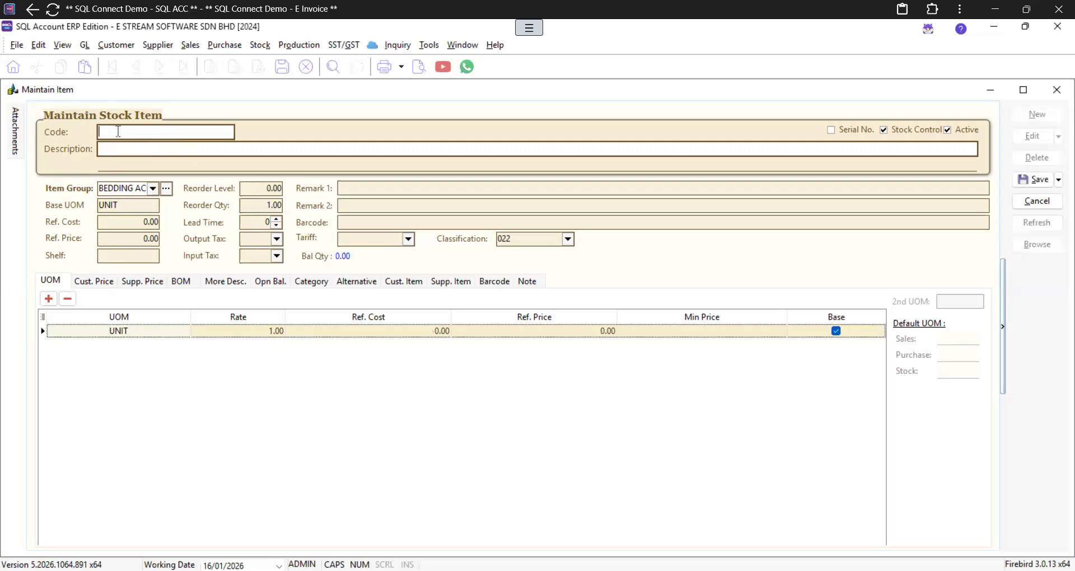
pyautogui.write('S25U')
pyautogui.press('Tab')
pyautogui.write('SAMSUNG 25 ULTRA')
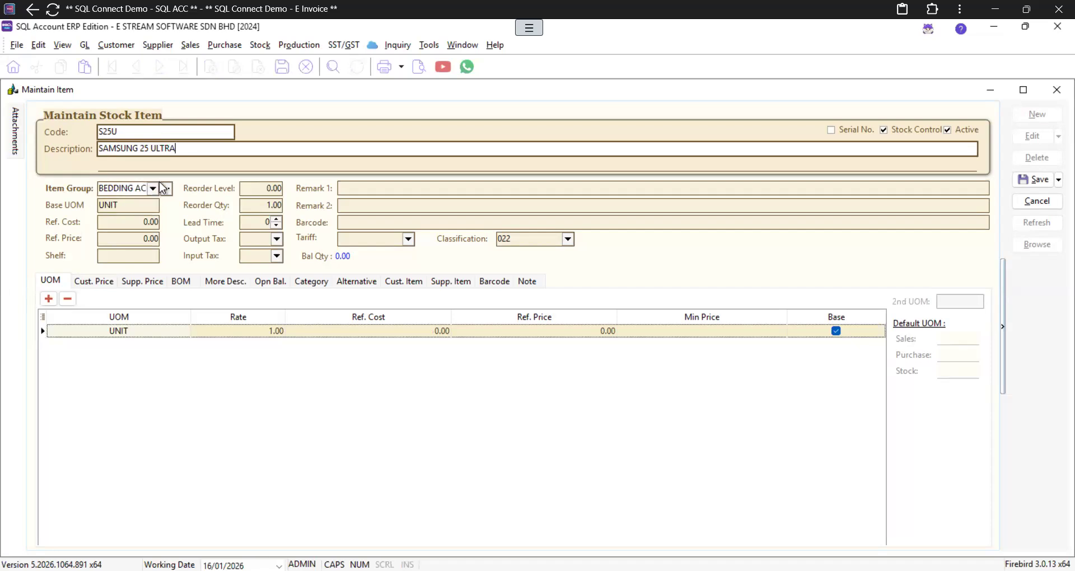
# Step: Set item group DEFAULT, Ref. Cost 1,000.00 and Ref. Price 1,500.00
pyautogui.click(153, 189)
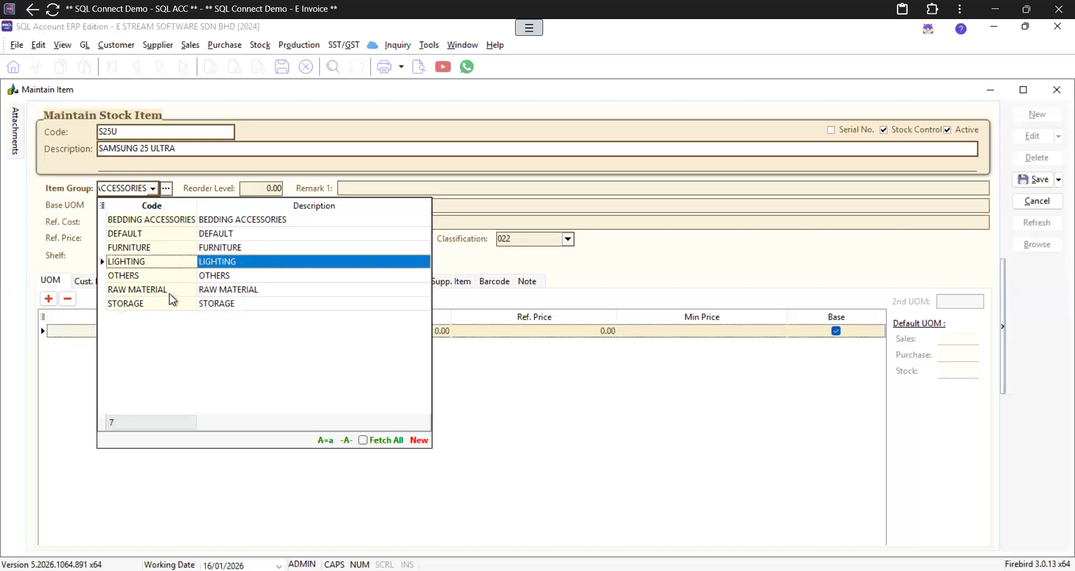
pyautogui.click(155, 234)
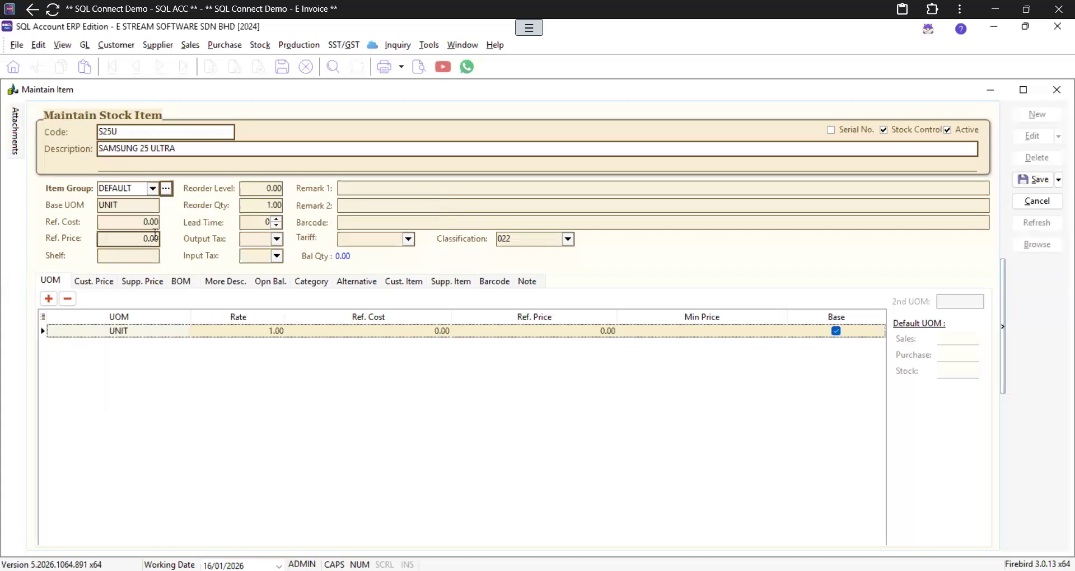
pyautogui.click(136, 219)
pyautogui.click(138, 224)
pyautogui.write('1000')
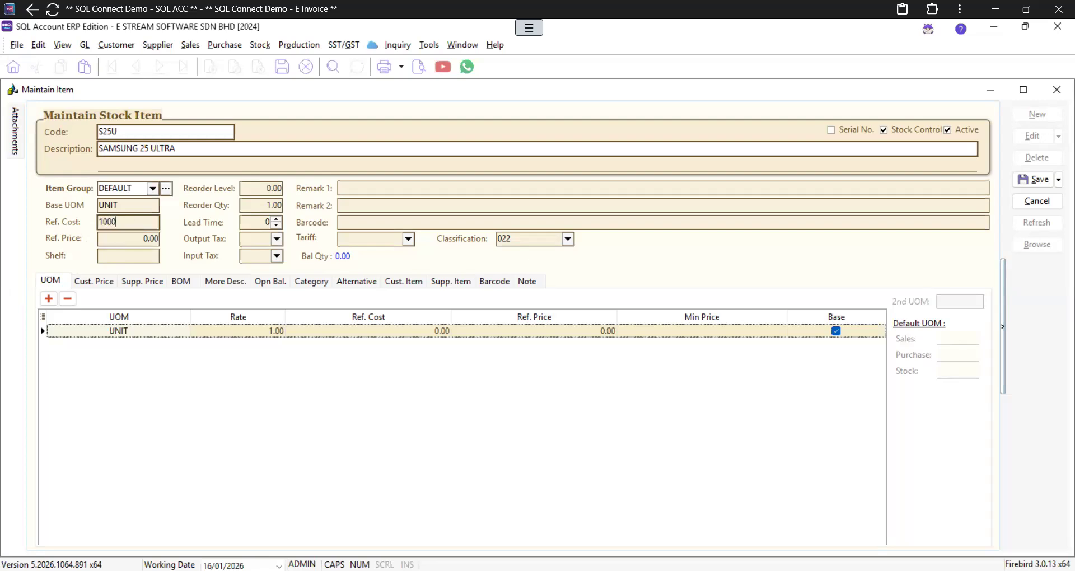
pyautogui.click(137, 239)
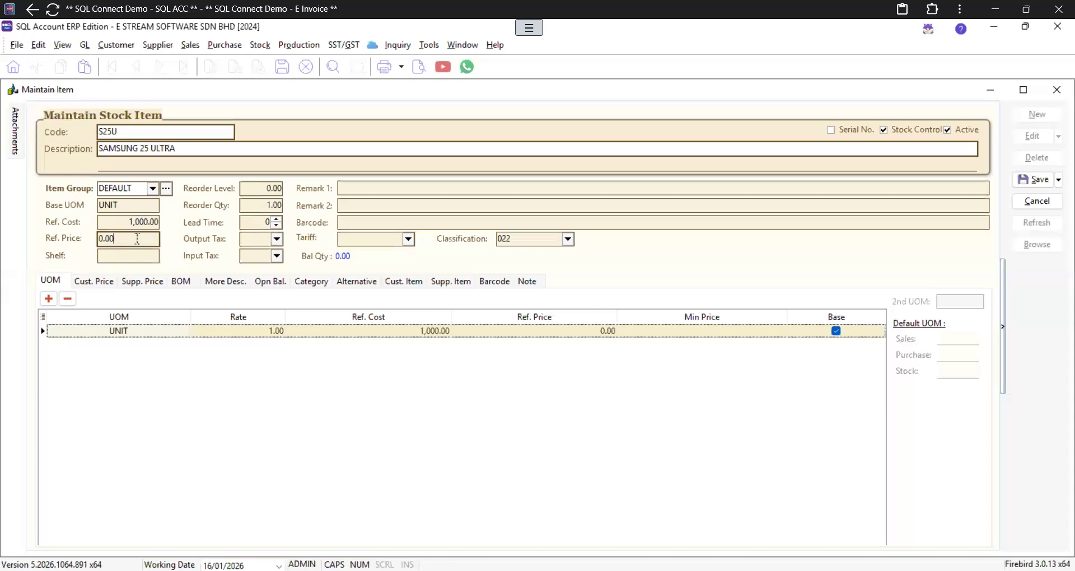
pyautogui.write('1500')
pyautogui.click(133, 260)
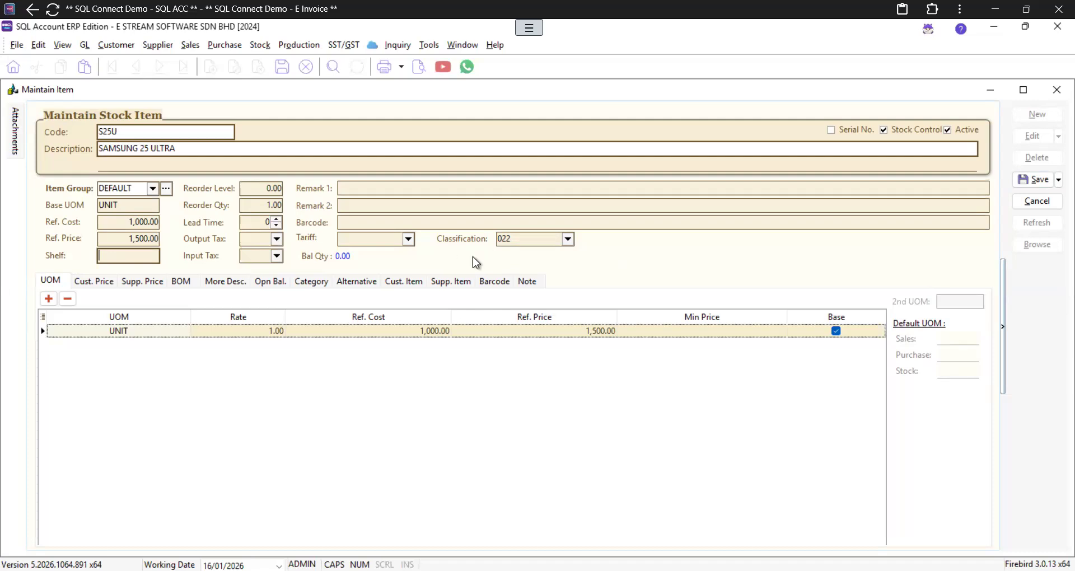
# Step: Try classification 024, then set the classification back to 022 Others
pyautogui.click(568, 240)
pyautogui.scroll(11, 566, 334)
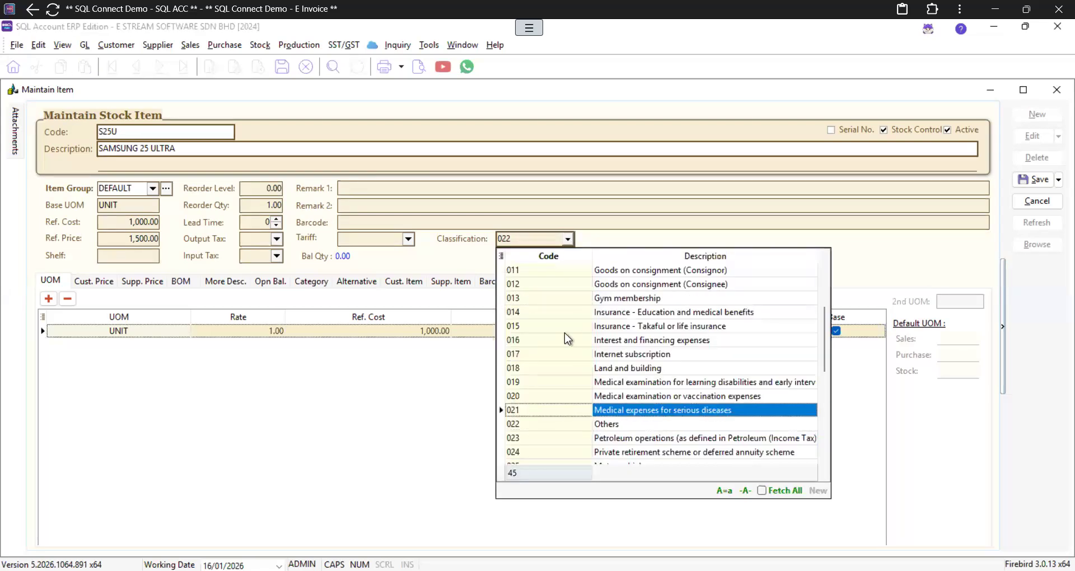
pyautogui.scroll(10, 603, 383)
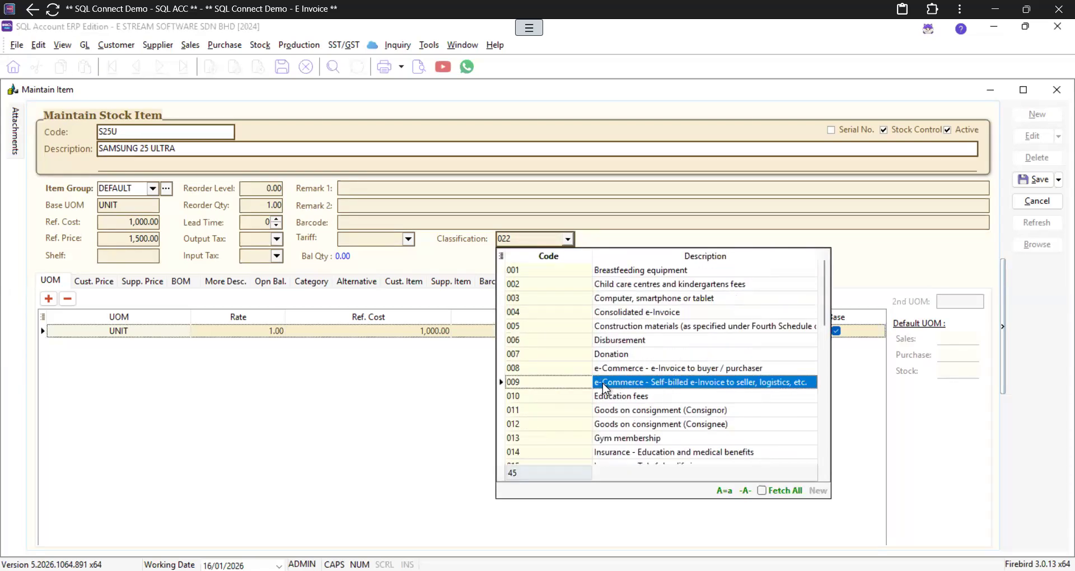
pyautogui.scroll(-5, 603, 383)
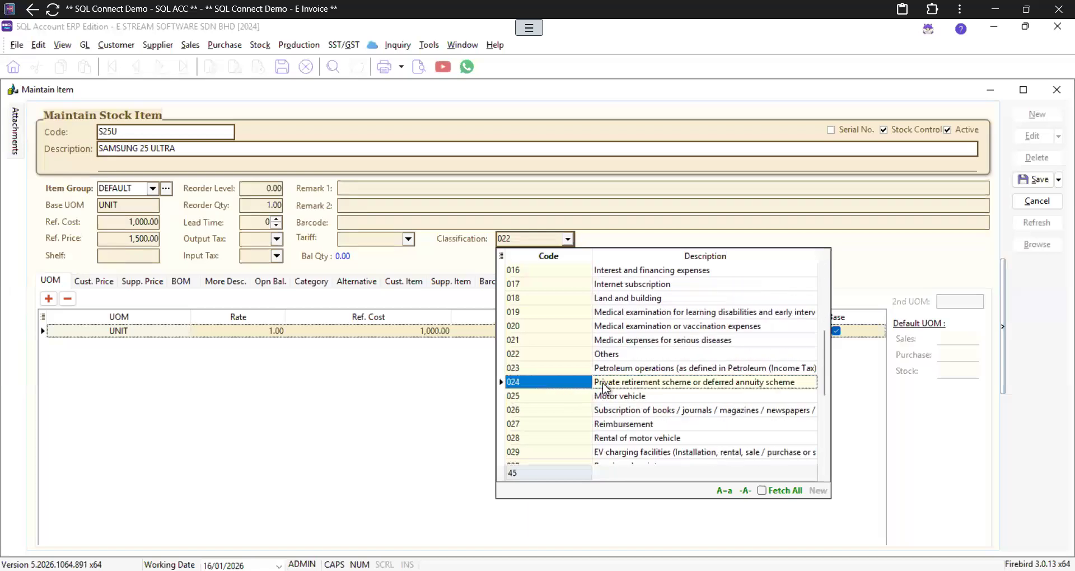
pyautogui.click(603, 387)
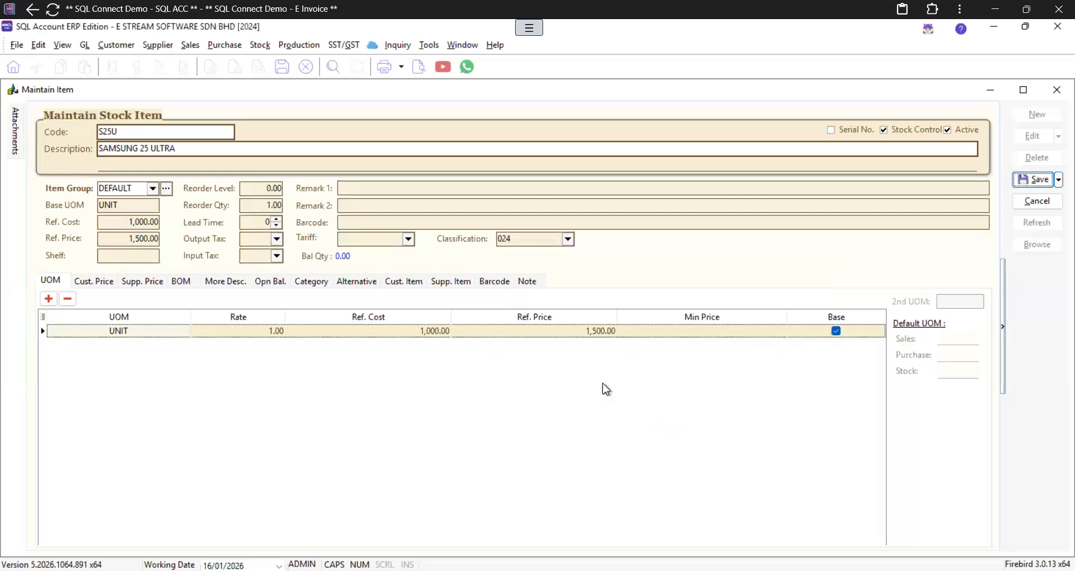
pyautogui.click(568, 240)
pyautogui.scroll(-7, 602, 372)
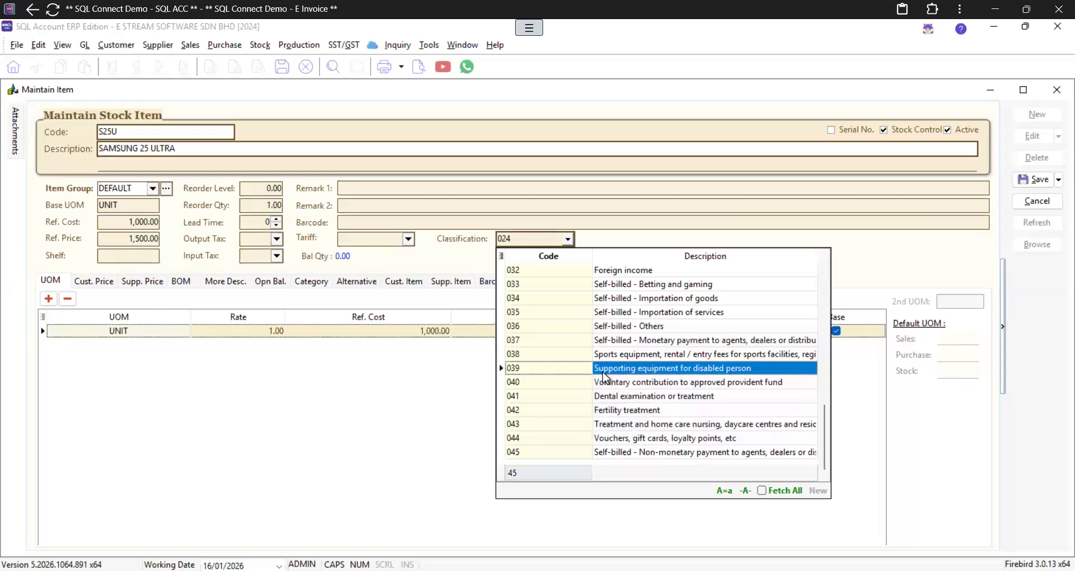
pyautogui.scroll(3, 603, 371)
pyautogui.scroll(1, 603, 372)
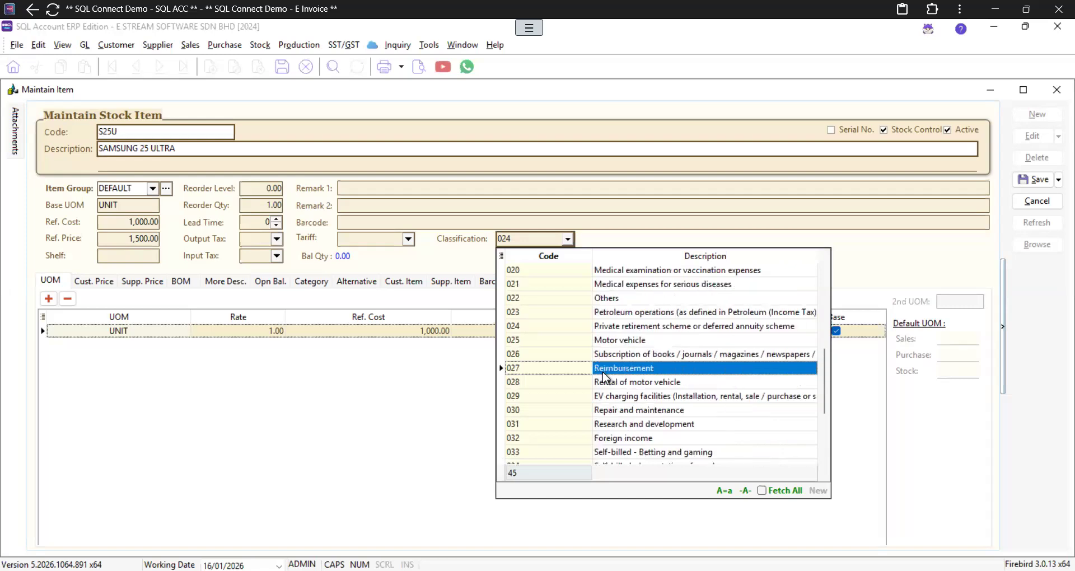
pyautogui.click(538, 303)
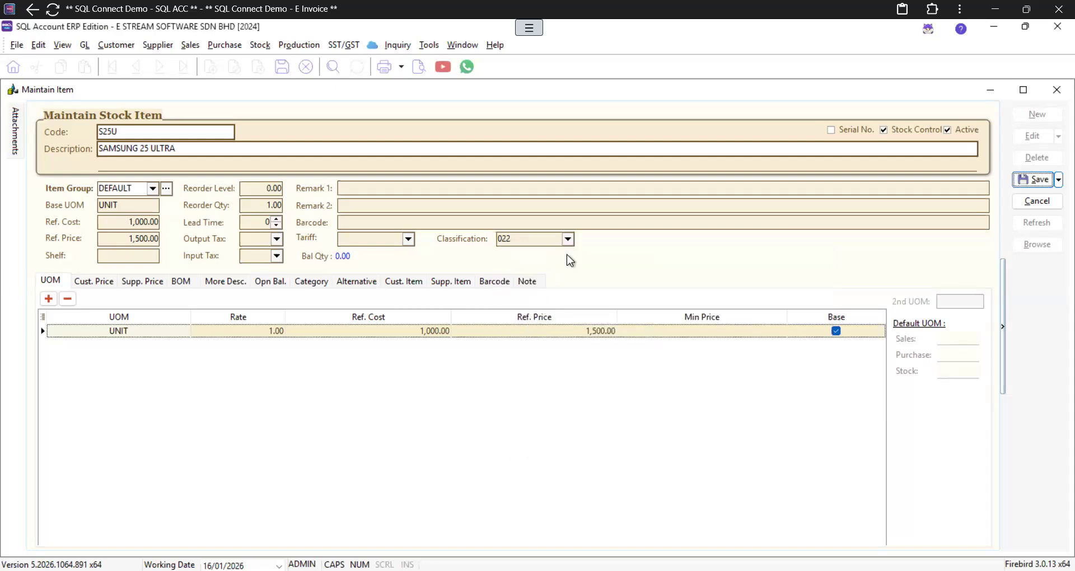
# Step: Save the S25U stock item with classification 022 Others kept
pyautogui.click(568, 239)
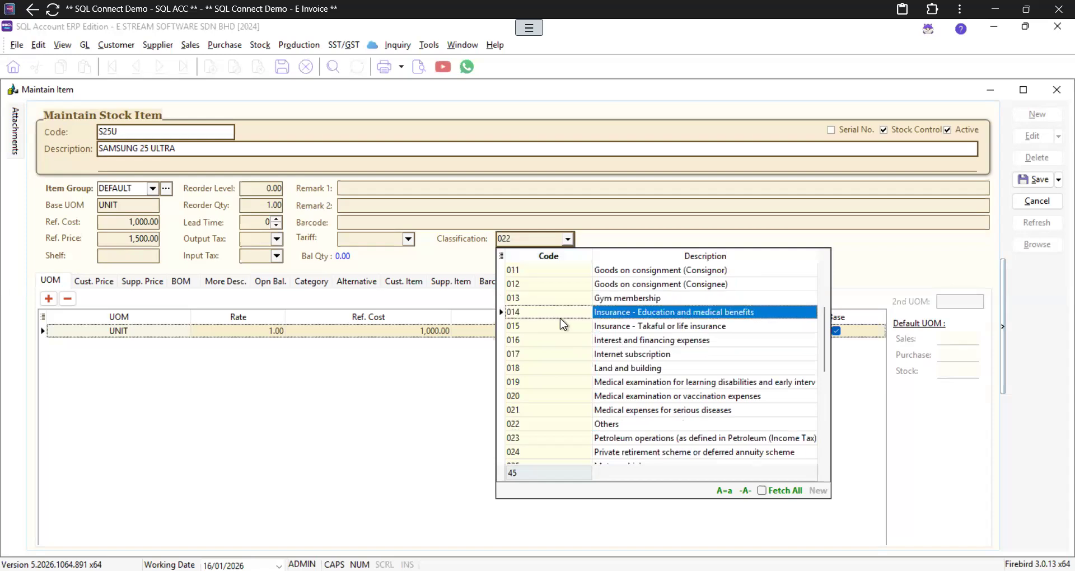
pyautogui.scroll(-2, 560, 318)
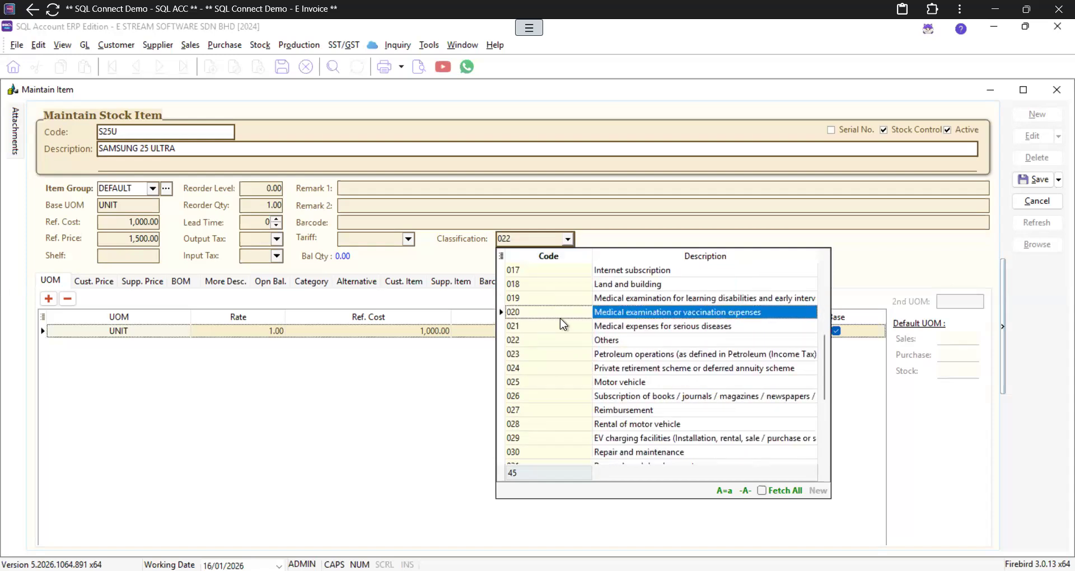
pyautogui.scroll(-1, 559, 318)
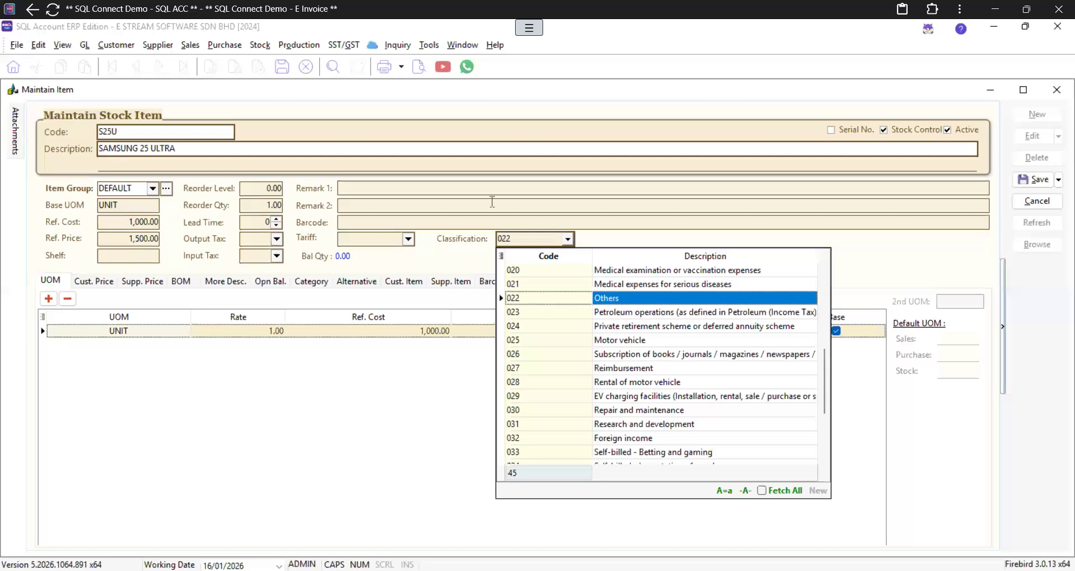
pyautogui.click(1040, 180)
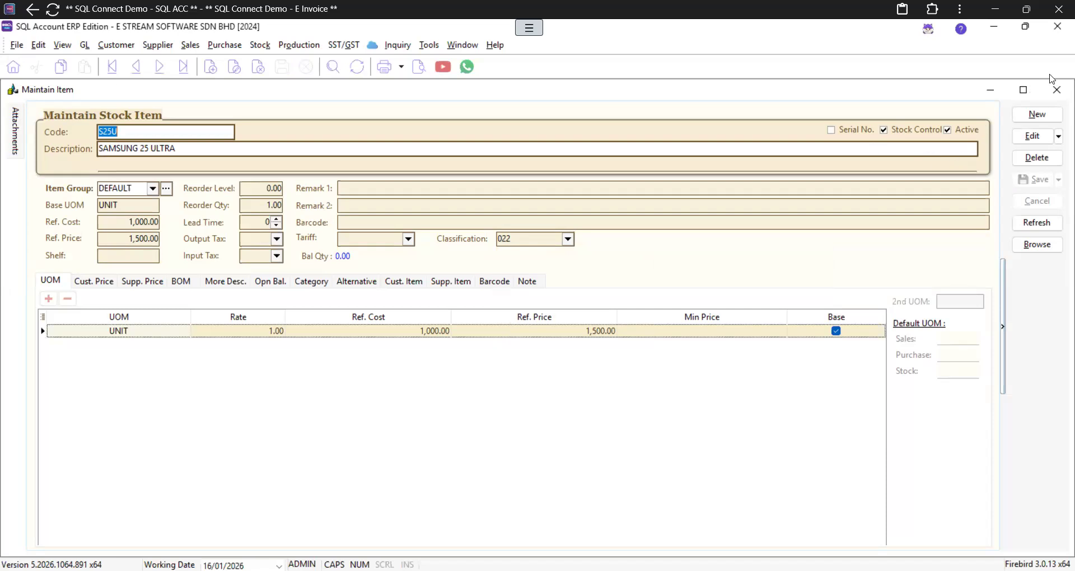
# Step: Close Maintain Item and start a new record in Maintain Supplier with control account 400-000
pyautogui.click(1057, 91)
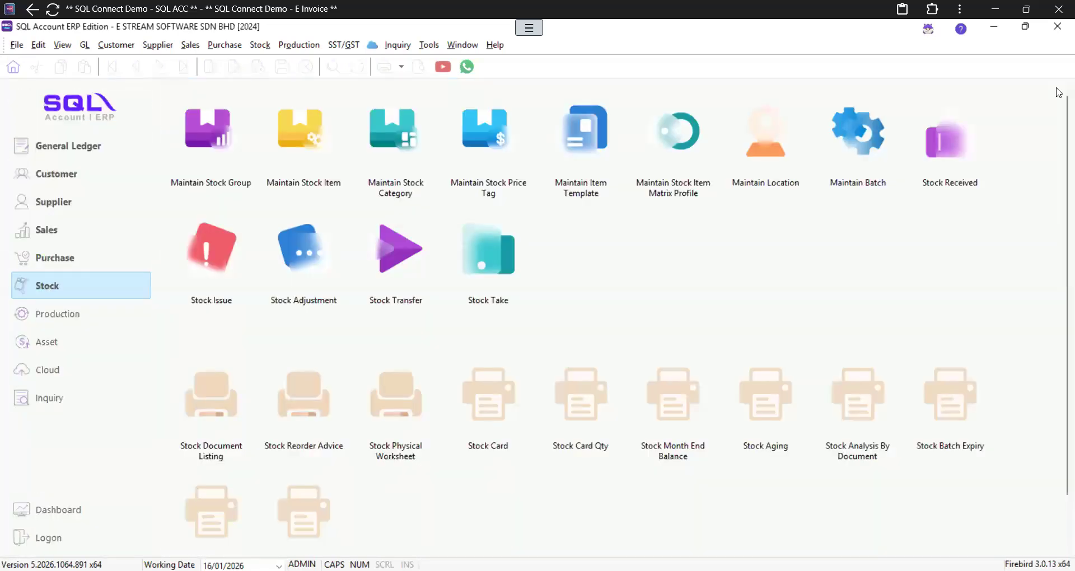
pyautogui.click(55, 205)
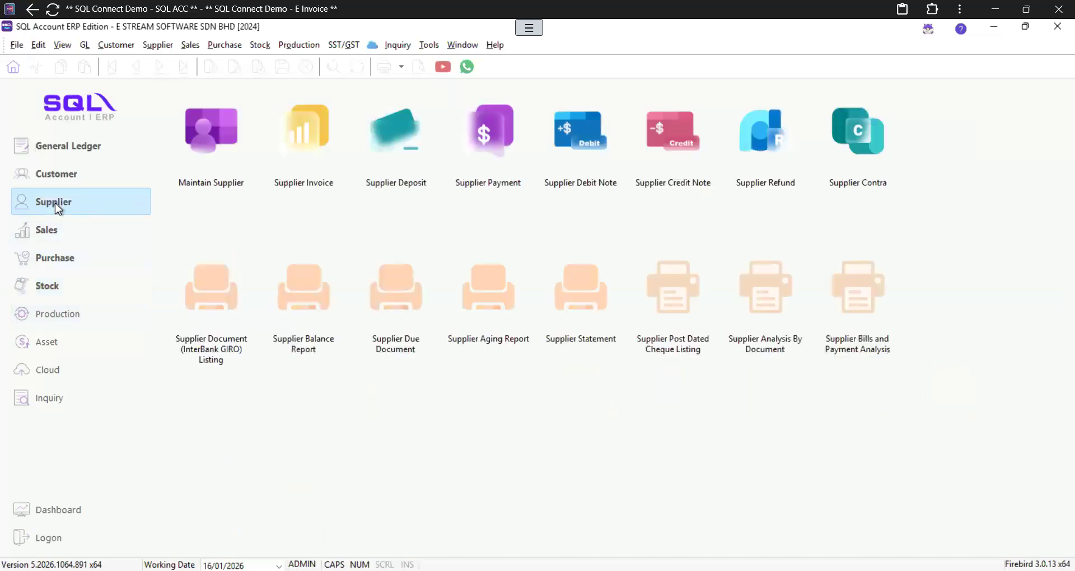
pyautogui.click(209, 146)
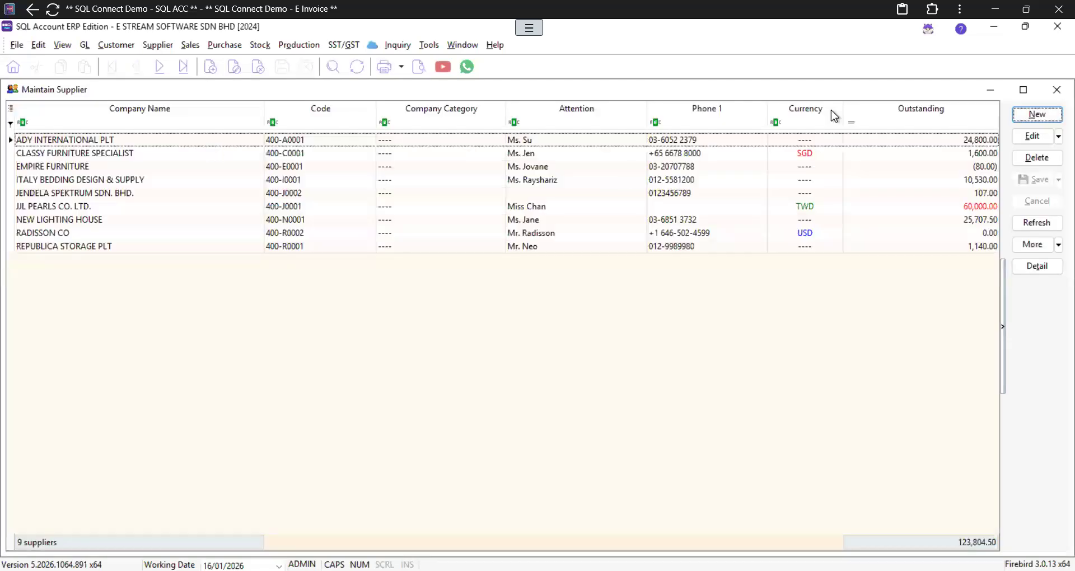
pyautogui.click(1030, 117)
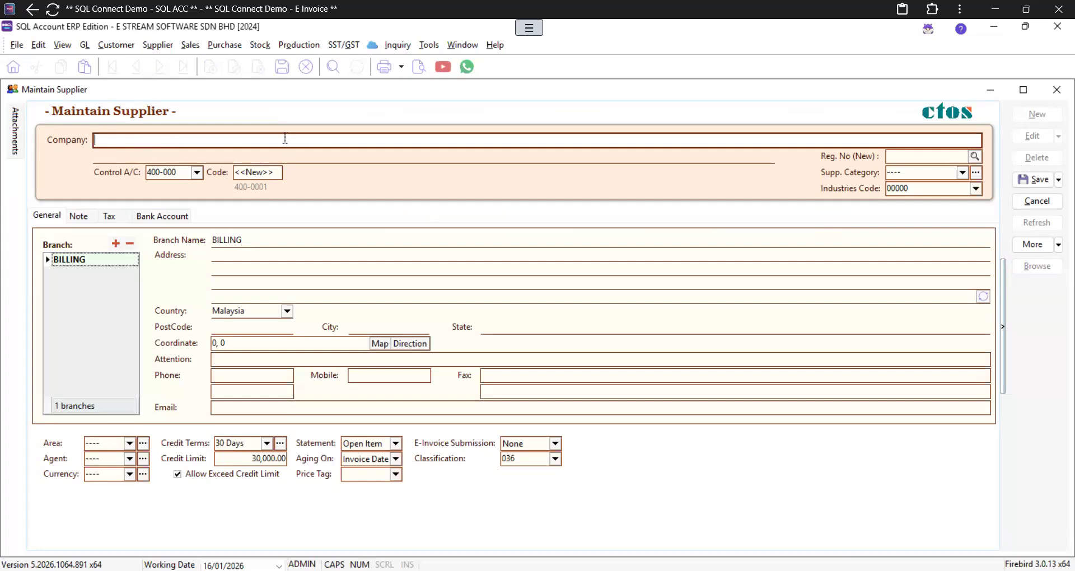
# Step: Enter WISOFT as the company name, then try the registration lookup and dismiss it
pyautogui.write('WISOFT')
pyautogui.click(977, 155)
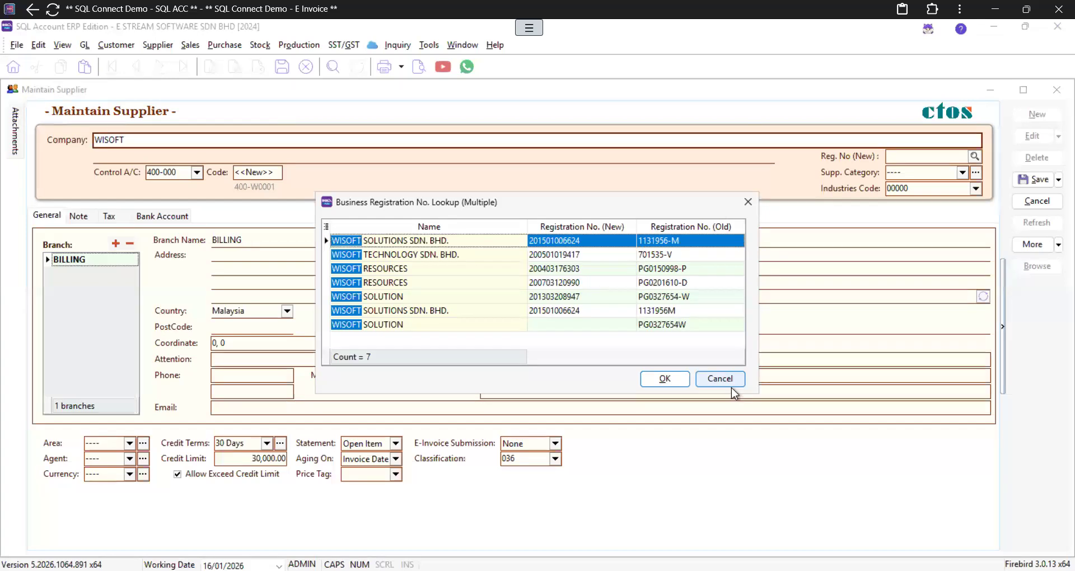
pyautogui.press('Escape')
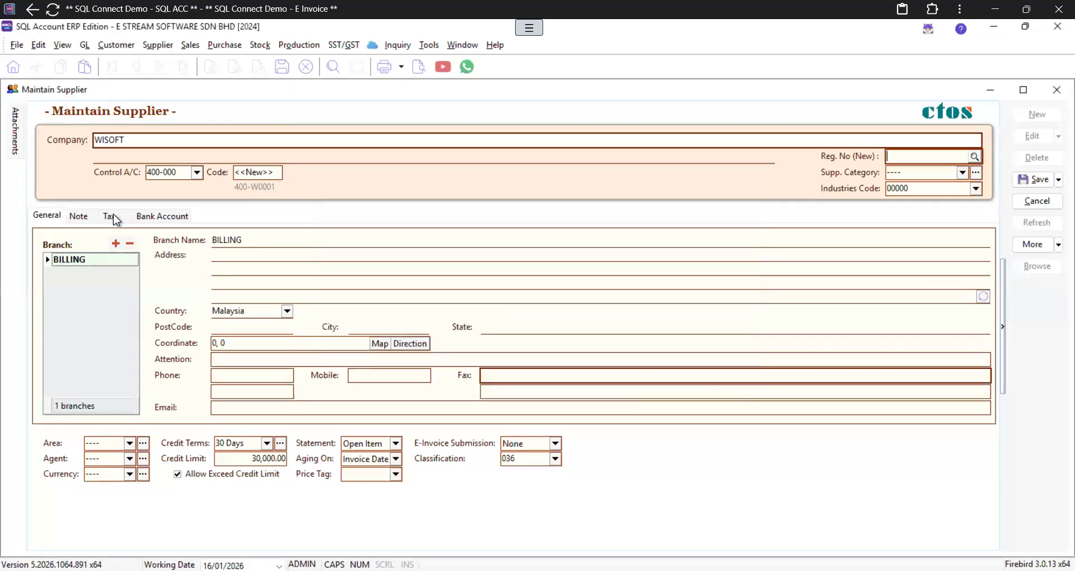
# Step: On the Tax tab, pick WISOFT SOLUTIONS SDN. BHD. from the registration lookup, replacing the company name
pyautogui.click(111, 216)
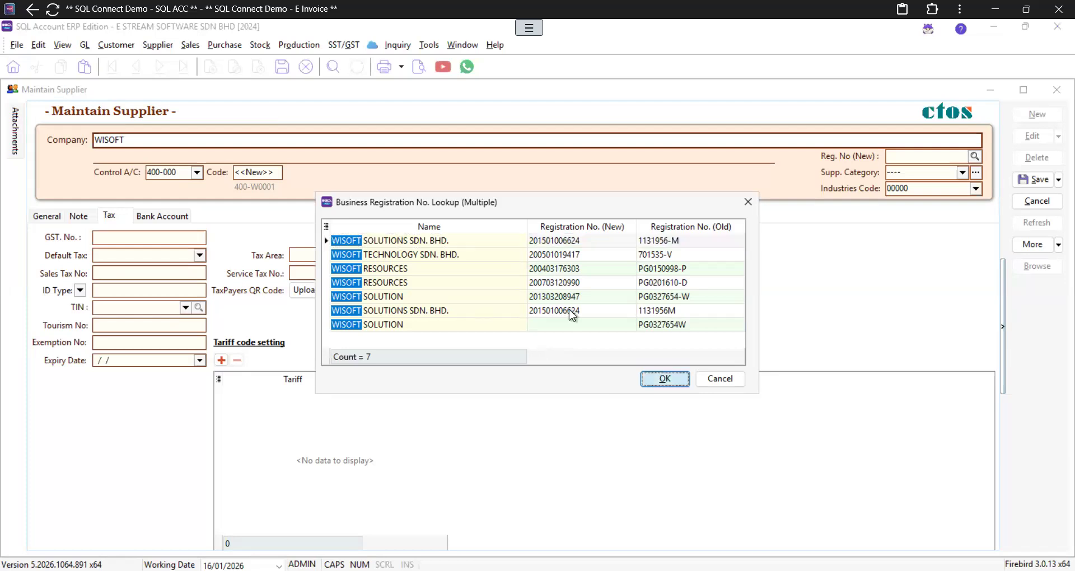
pyautogui.doubleClick(611, 308)
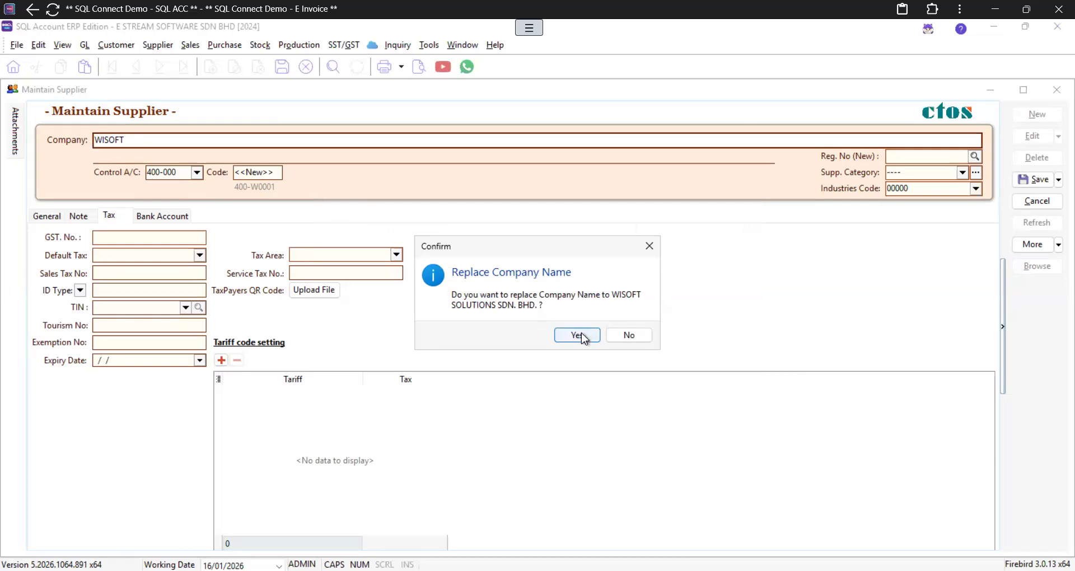
pyautogui.press('Return')
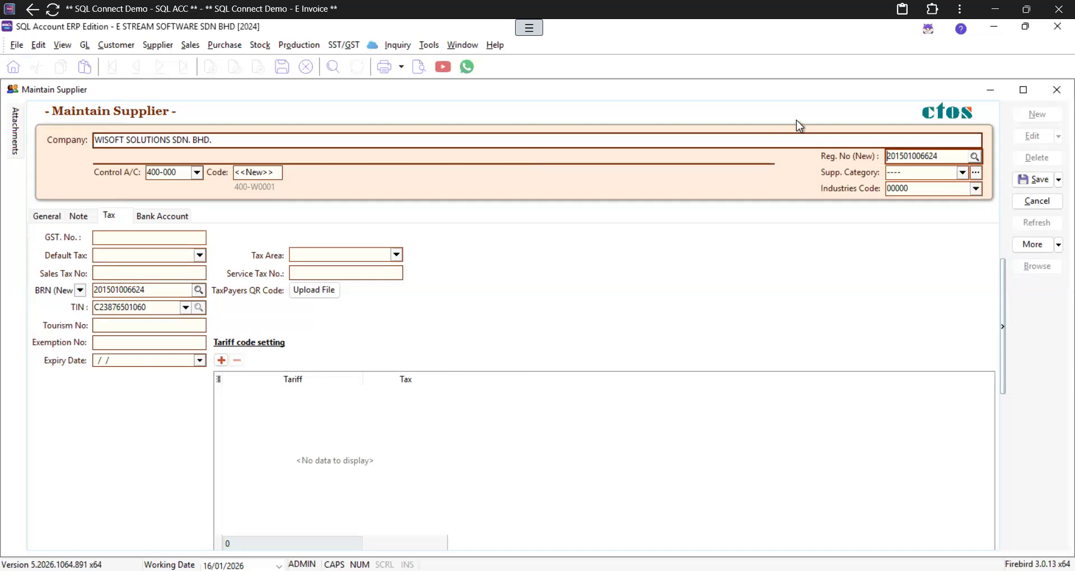
pyautogui.click(975, 156)
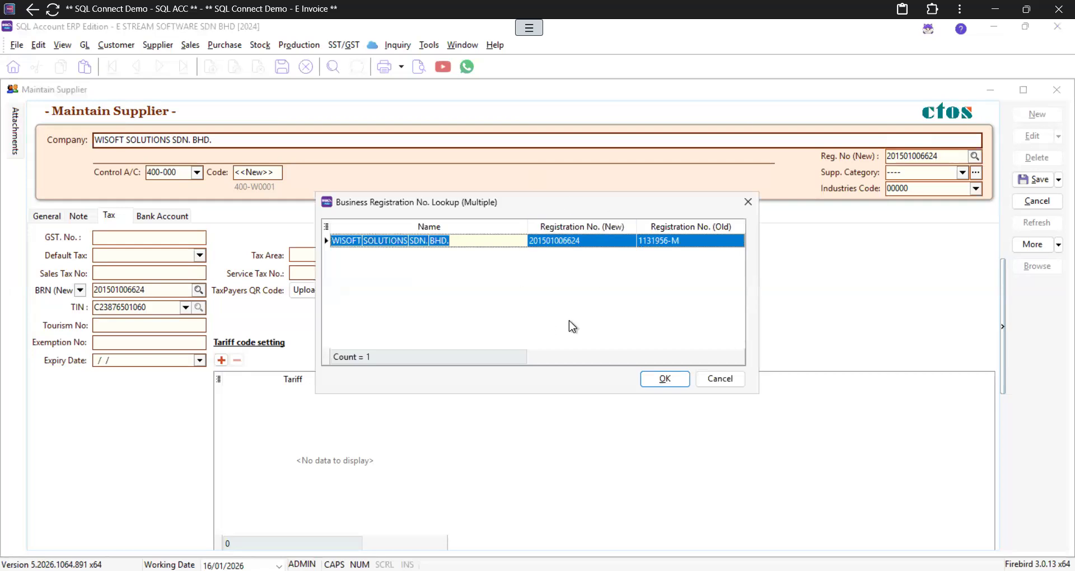
pyautogui.click(676, 389)
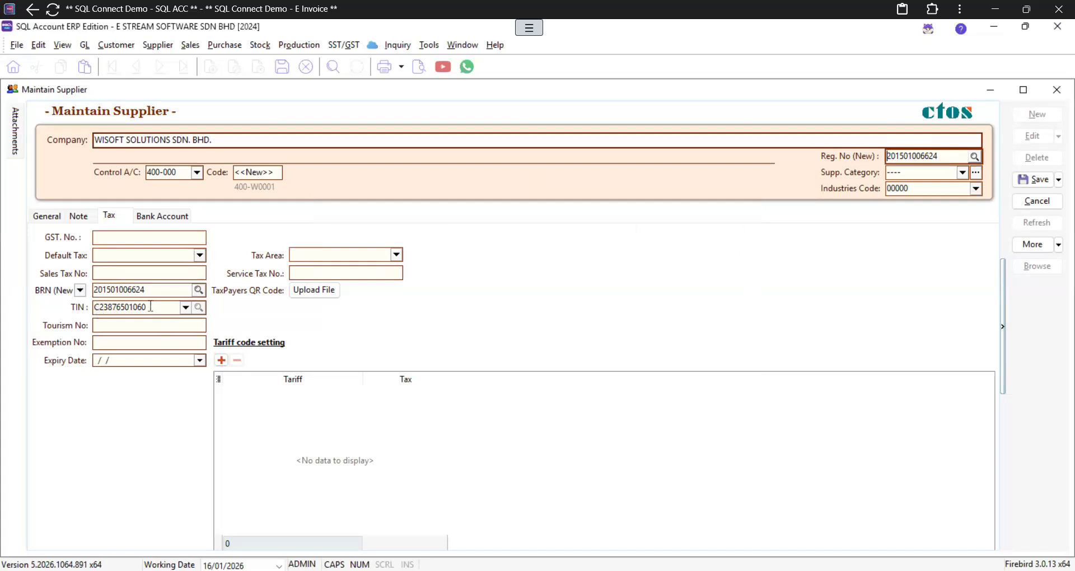
pyautogui.click(182, 340)
pyautogui.rightClick(492, 213)
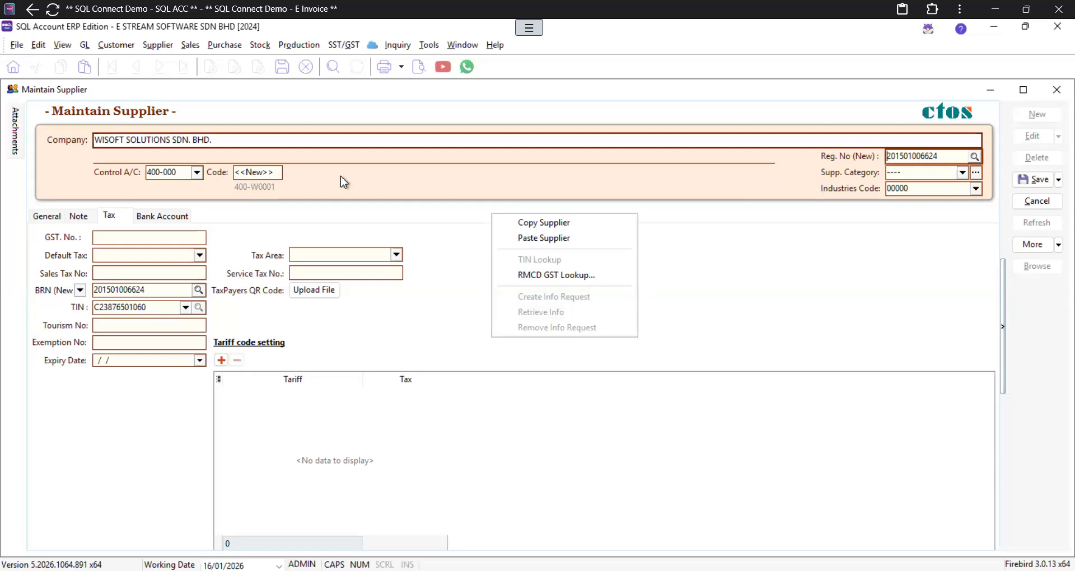
pyautogui.click(224, 232)
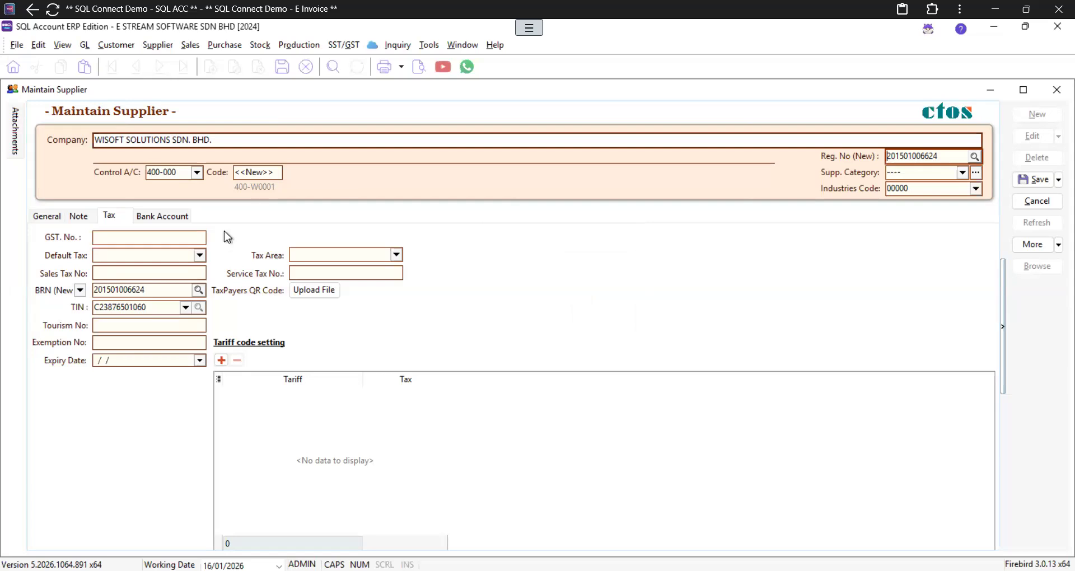
# Step: Enter the supplier's street address and postcode on the General tab so city and state fill in
pyautogui.click(43, 217)
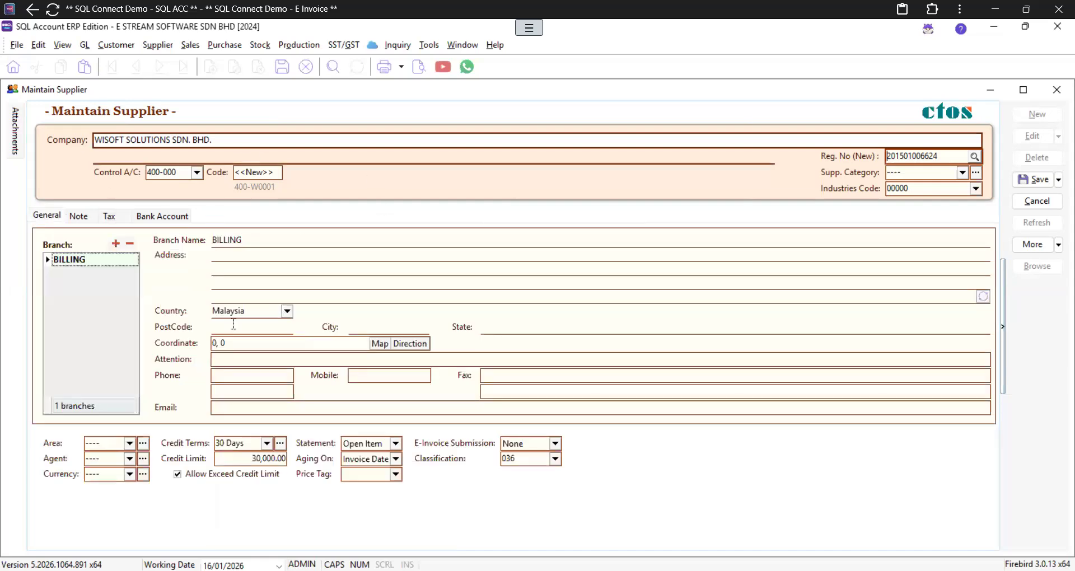
pyautogui.click(222, 254)
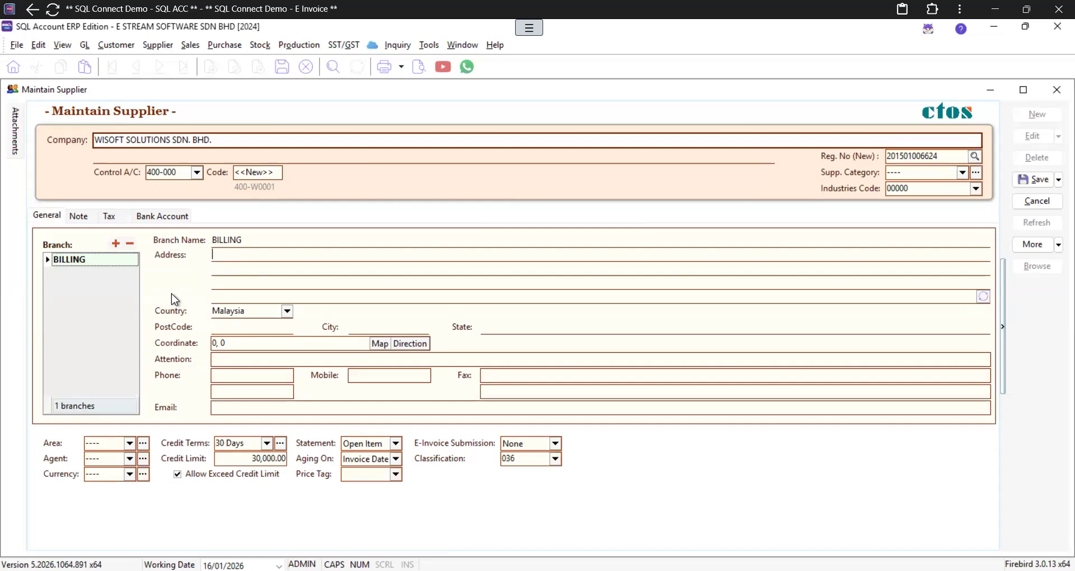
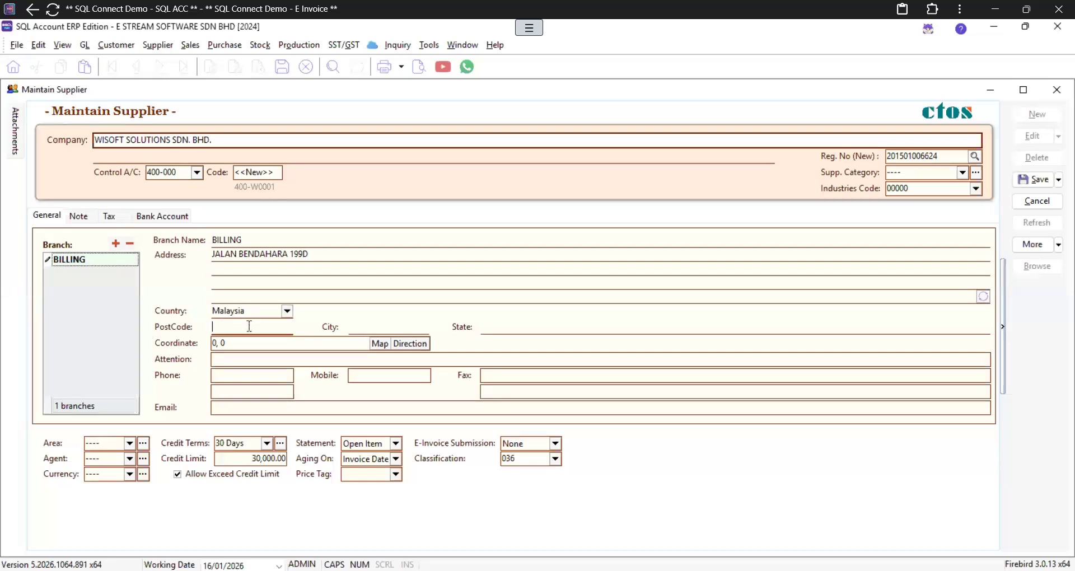
pyautogui.write('4')
pyautogui.press('BackSpace')
pyautogui.write('10600')
pyautogui.press('Tab')
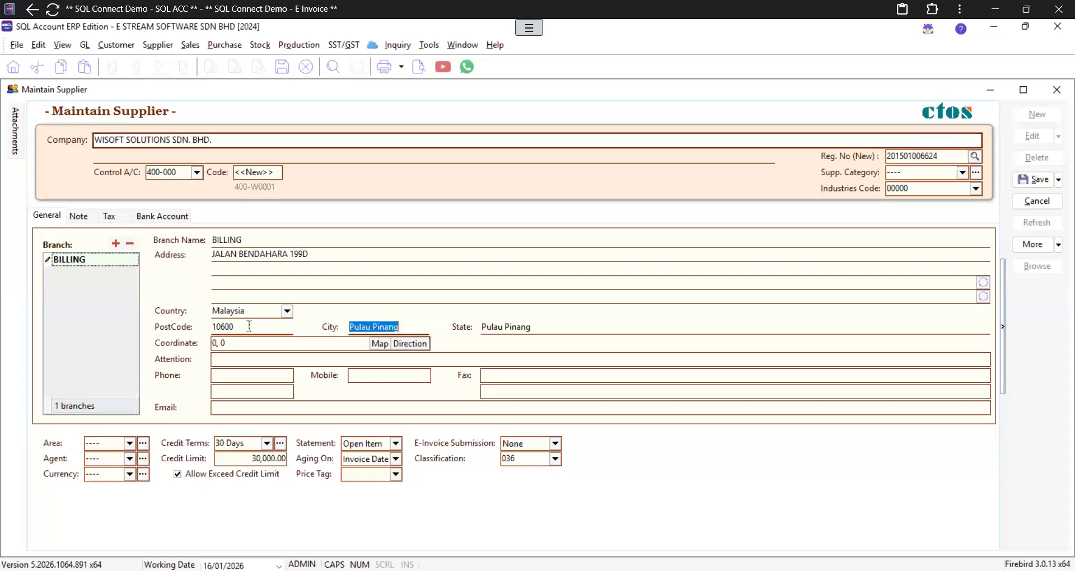
# Step: Add the attention contact's name, phone number and e-mail, then consult the E-Invoice documentation
pyautogui.click(245, 360)
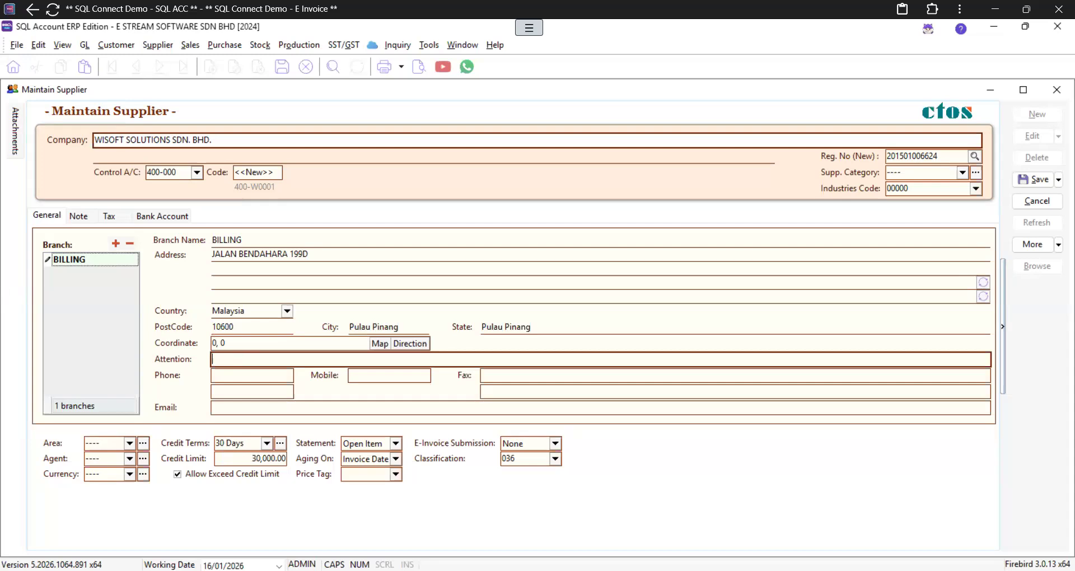
pyautogui.press('Tab')
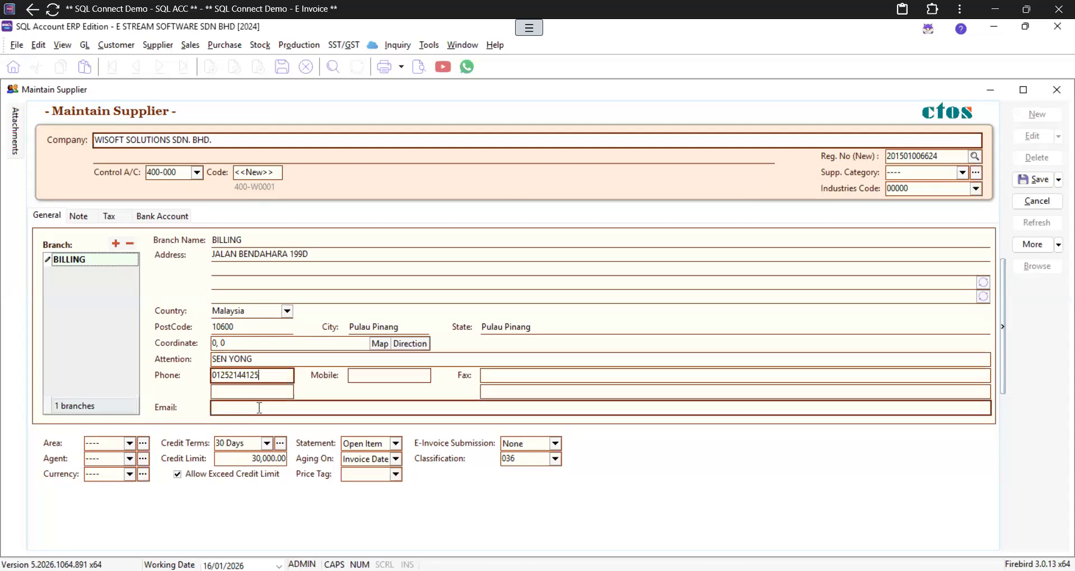
pyautogui.click(260, 408)
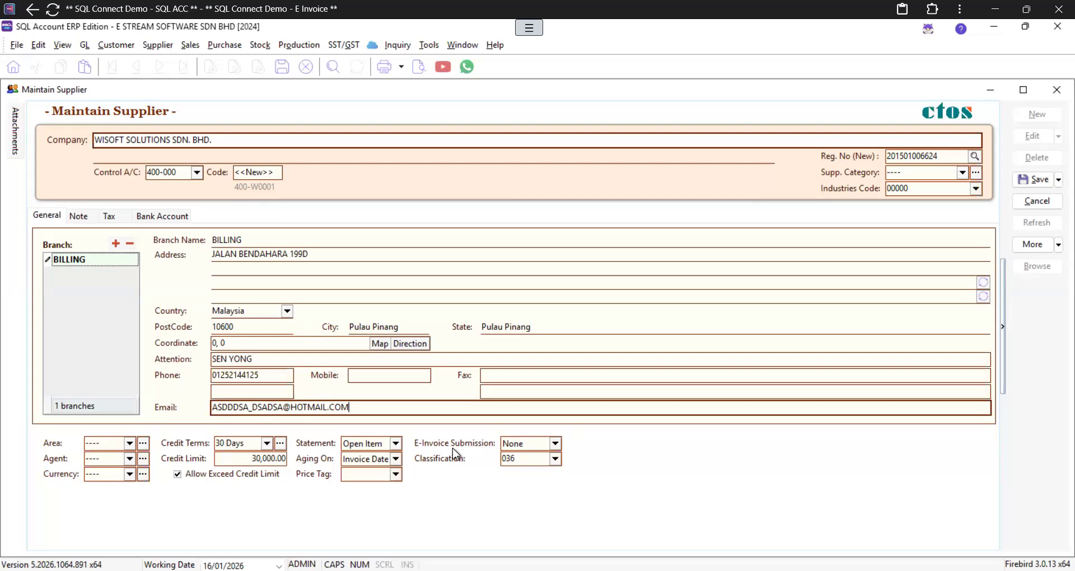
pyautogui.click(555, 444)
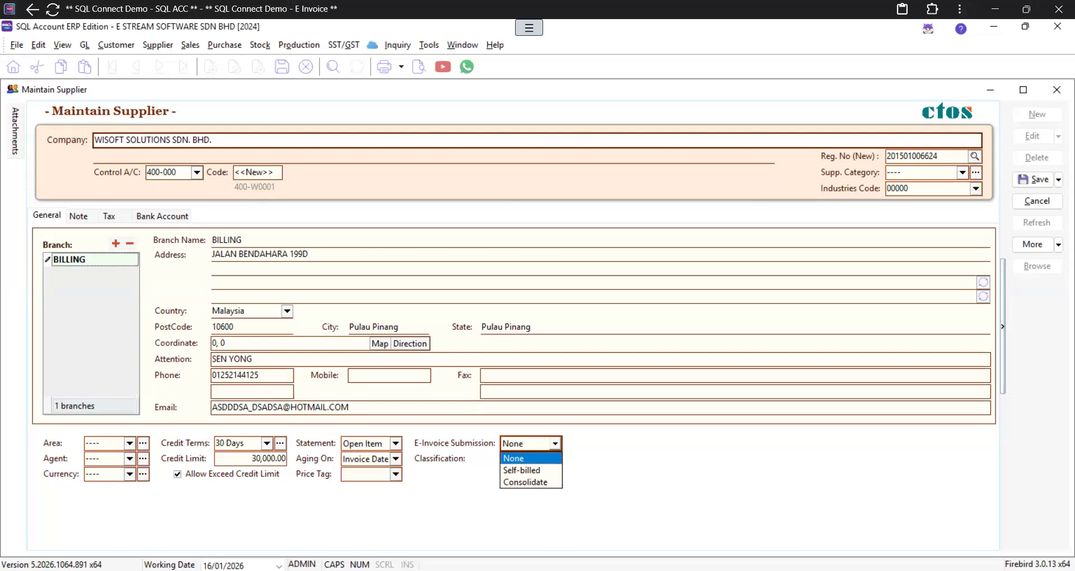
pyautogui.hotkey('alt', 'Tab')
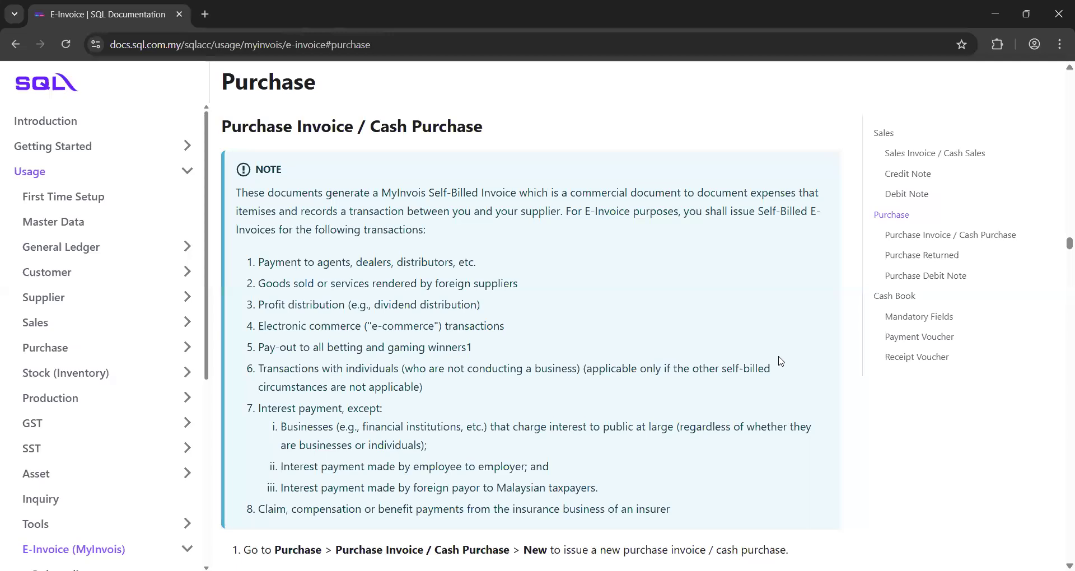
pyautogui.middleClick(778, 356)
pyautogui.hotkey('alt', 'Tab')
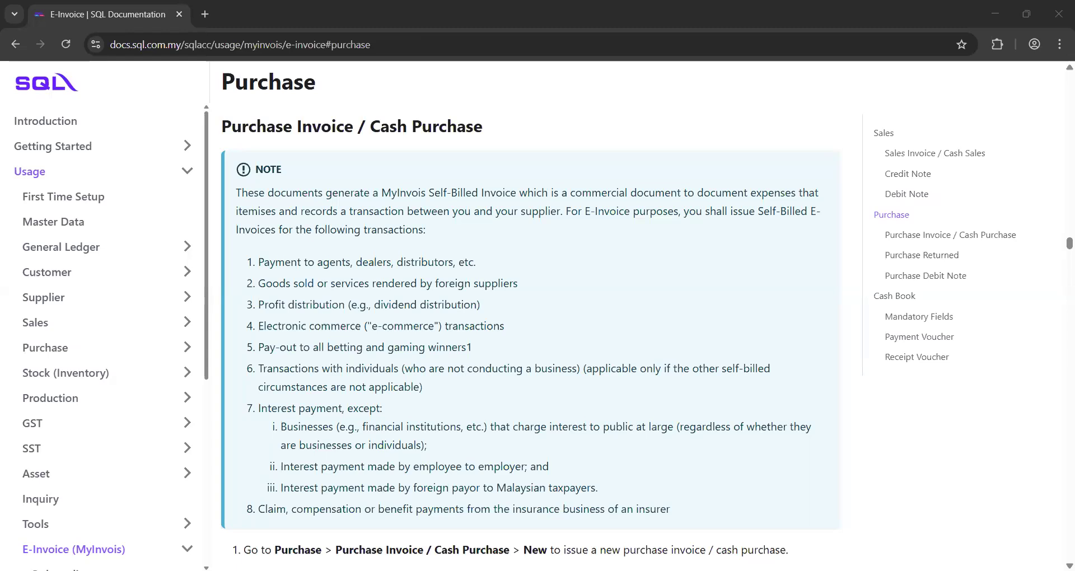
pyautogui.click(293, 270)
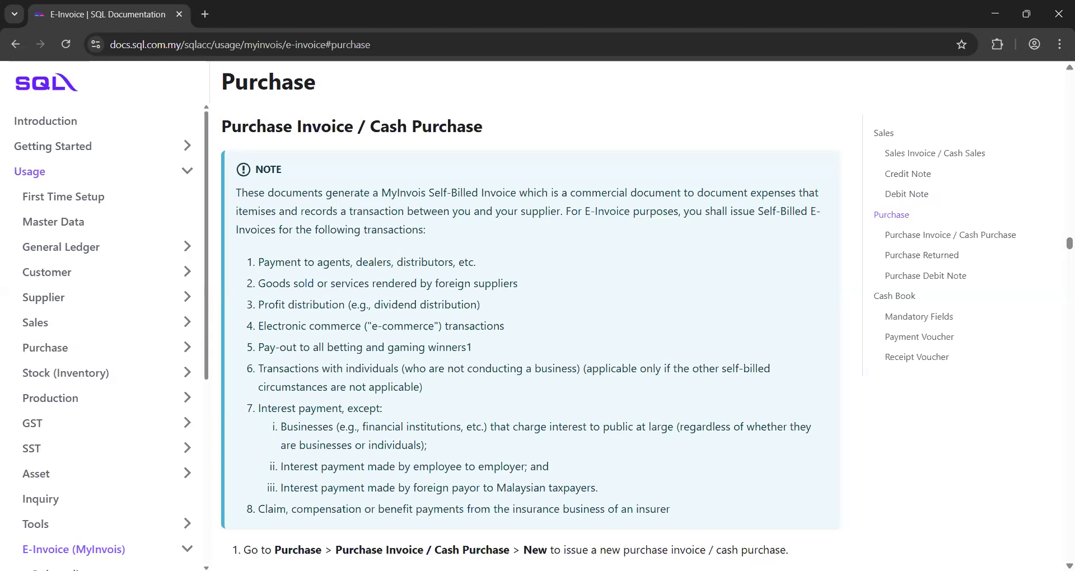
pyautogui.hotkey('alt', 'Tab')
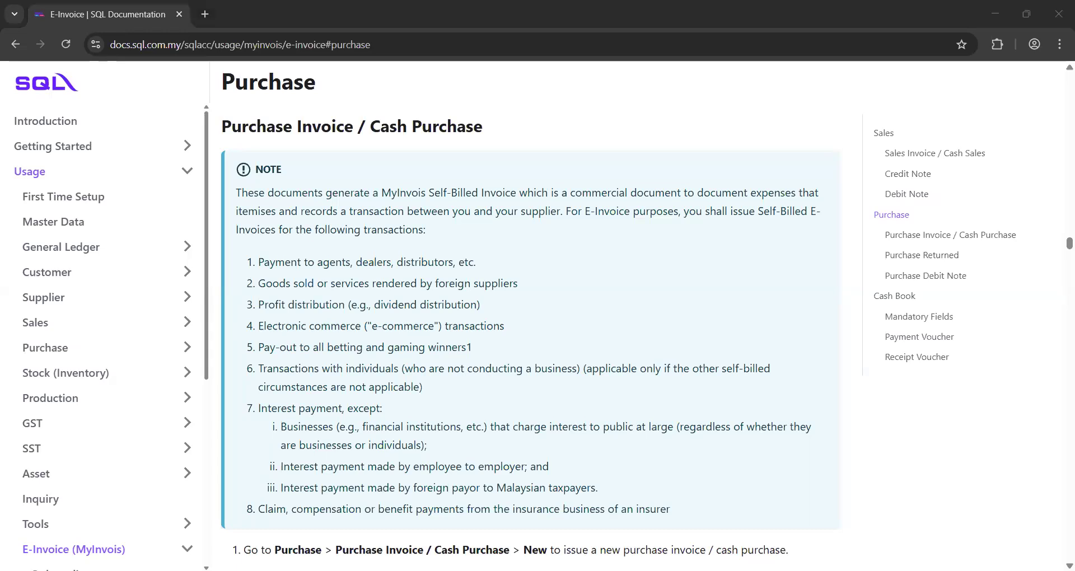
# Step: Highlight item 7(i) in the self-billed NOTE, the exception for businesses lending to the public
pyautogui.click(437, 368)
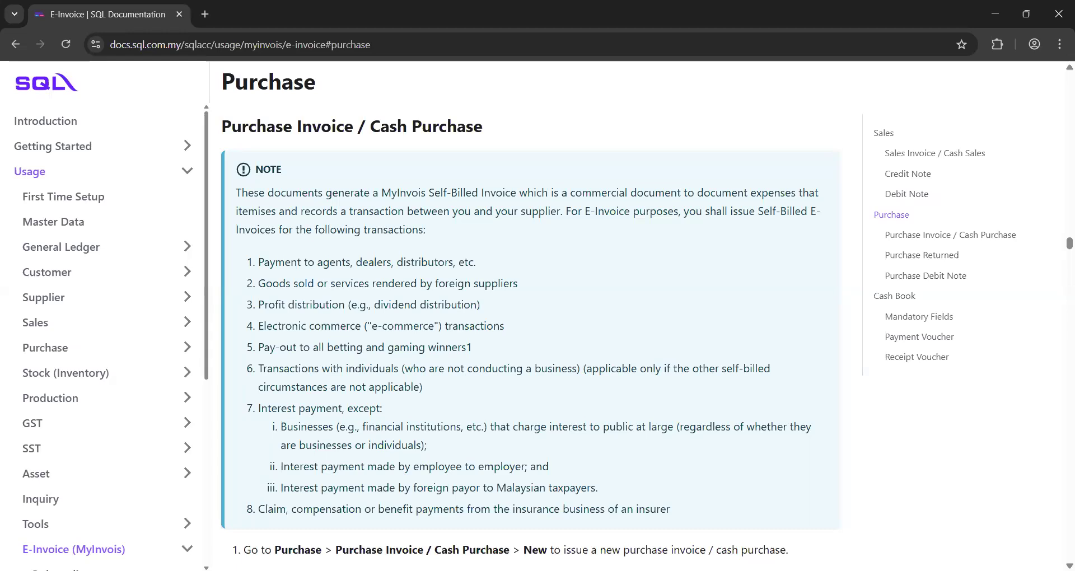
pyautogui.hotkey('alt', 'Tab')
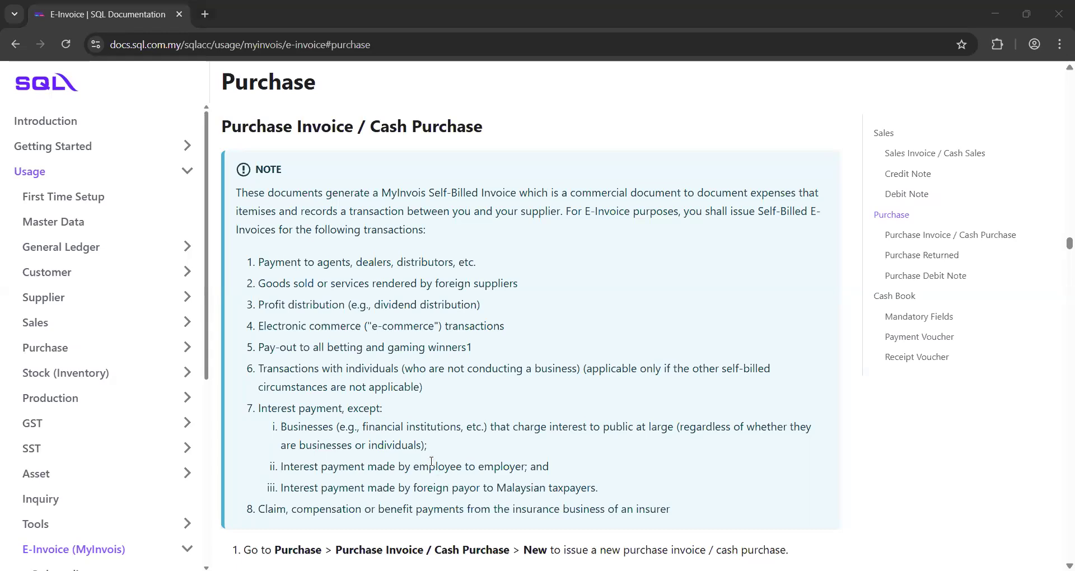
pyautogui.click(292, 394)
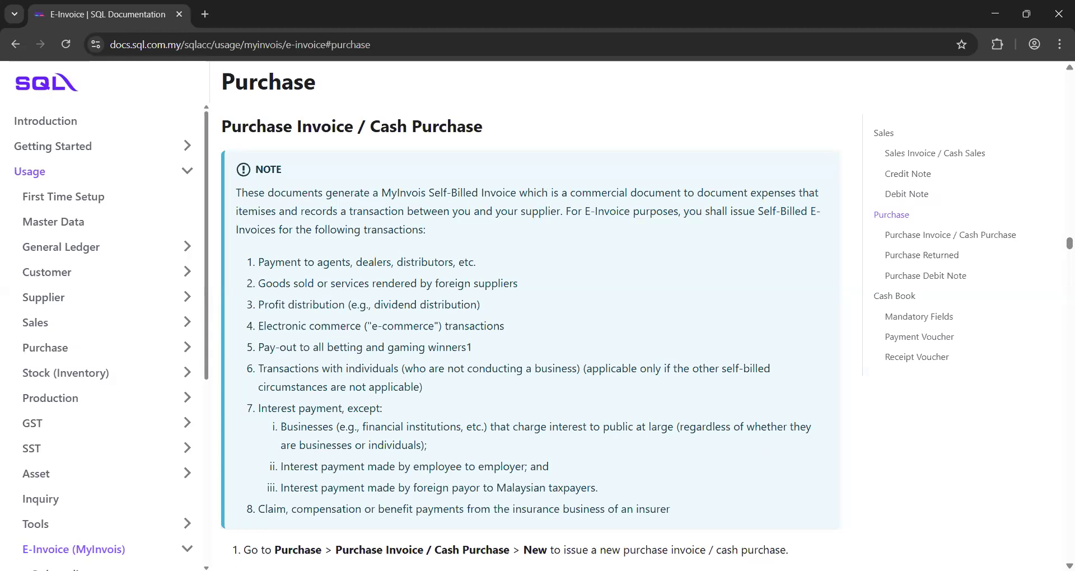
pyautogui.hotkey('alt', 'Tab')
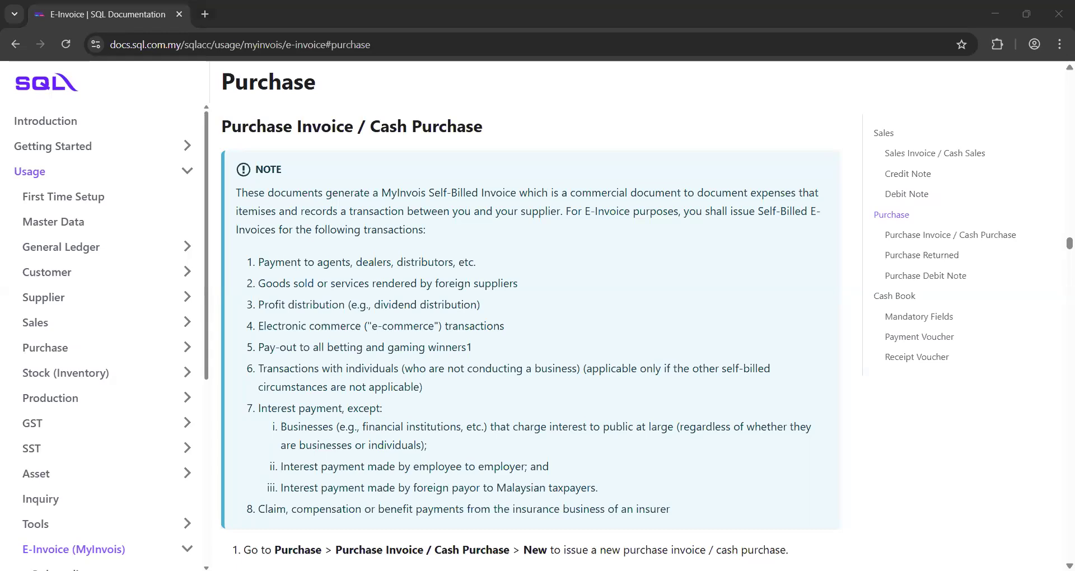
pyautogui.click(448, 399)
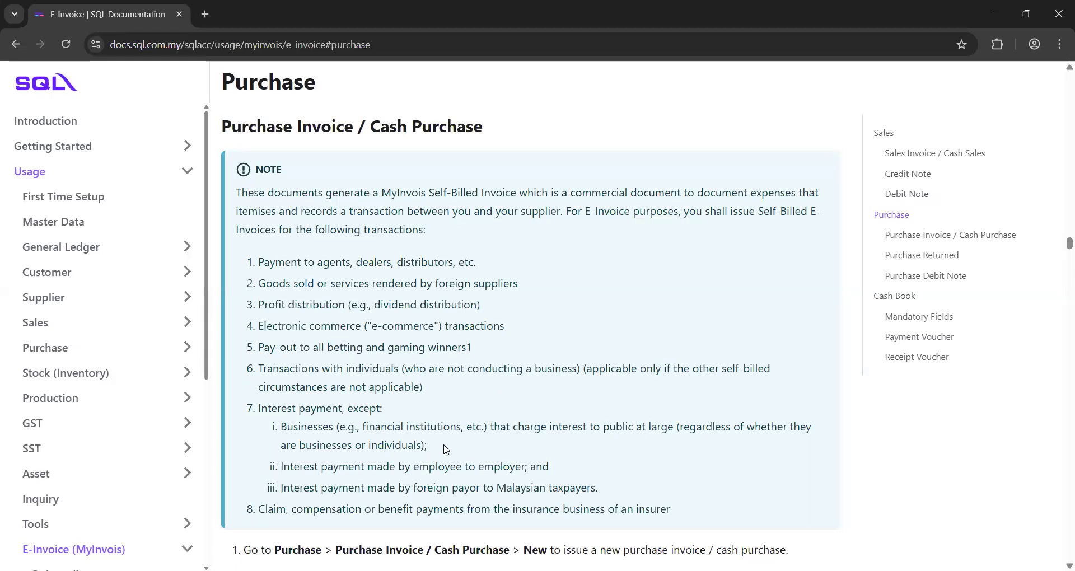
pyautogui.moveTo(446, 450); pyautogui.dragTo(332, 408)
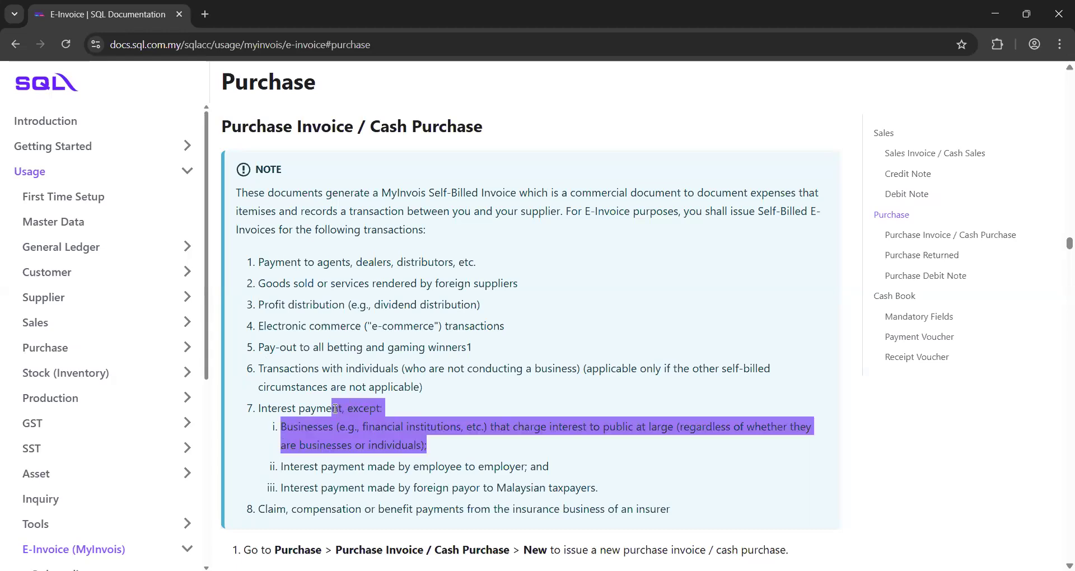
pyautogui.click(286, 419)
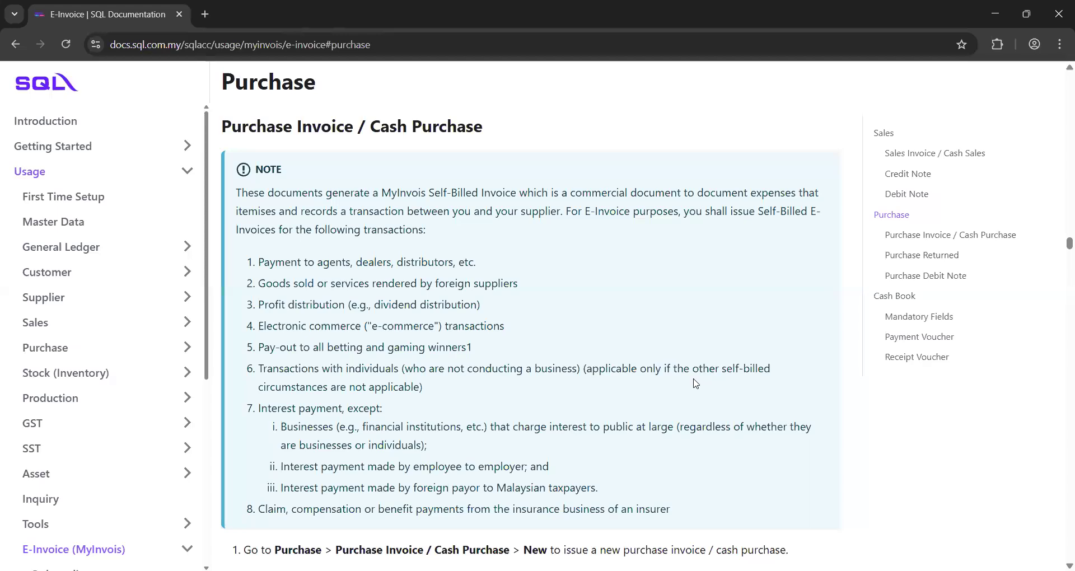
pyautogui.hotkey('alt', 'Tab')
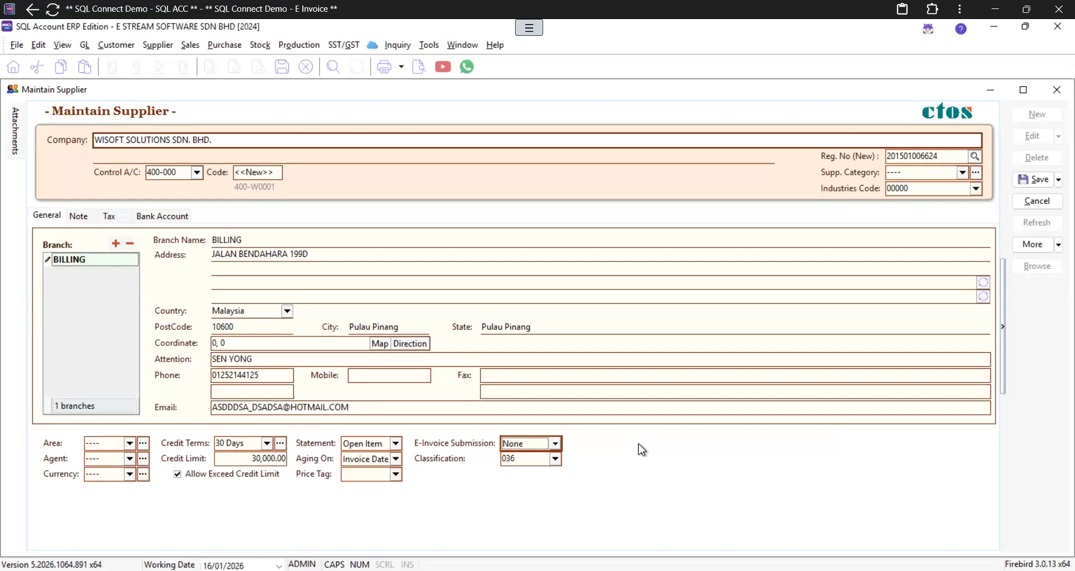
# Step: Open the E-Invoice Submission dropdown on the WISOFT supplier form
pyautogui.click(555, 444)
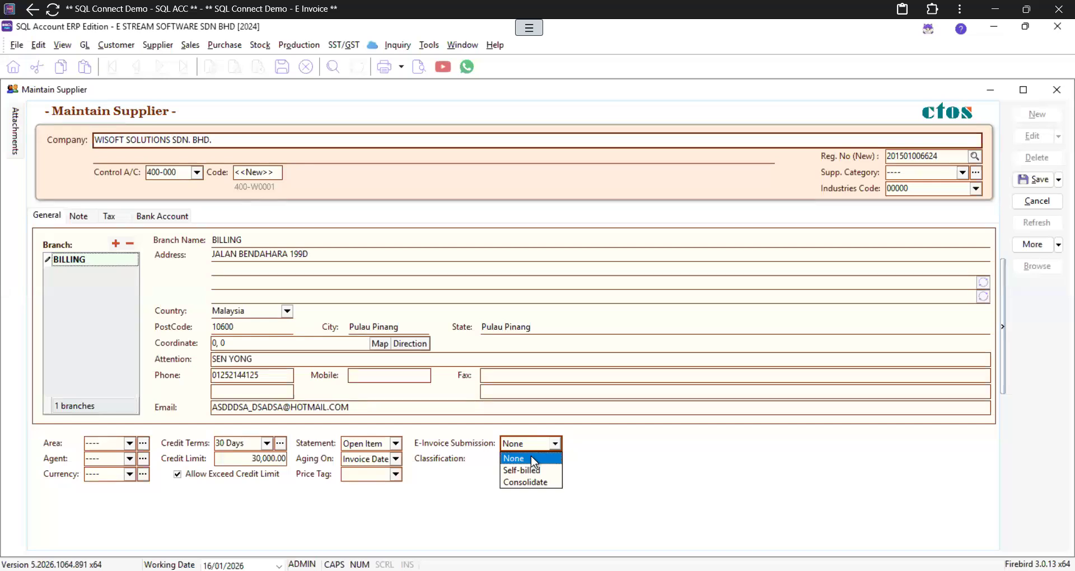
# Step: Keep E-Invoice Submission as None and open the Classification code list
pyautogui.click(532, 459)
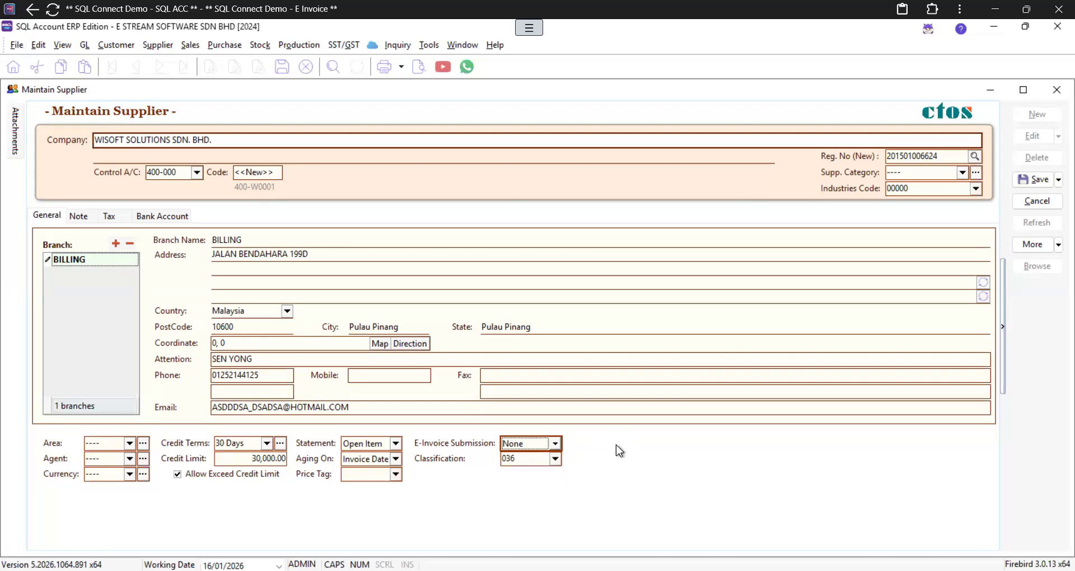
pyautogui.click(556, 459)
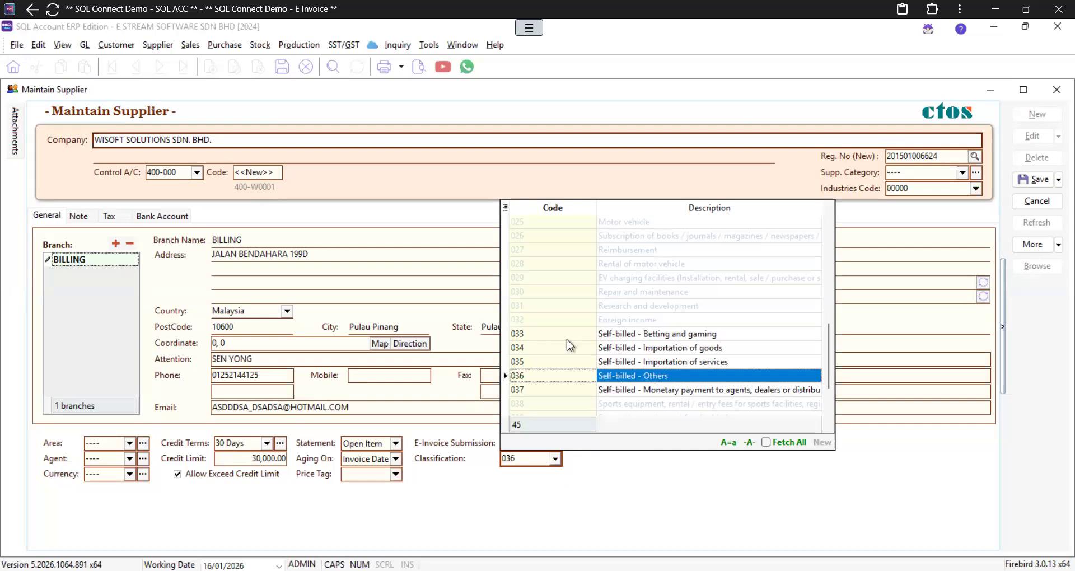
# Step: Browse the classification codes and choose 036 Self-billed - Others
pyautogui.scroll(4, 567, 340)
pyautogui.scroll(3, 567, 340)
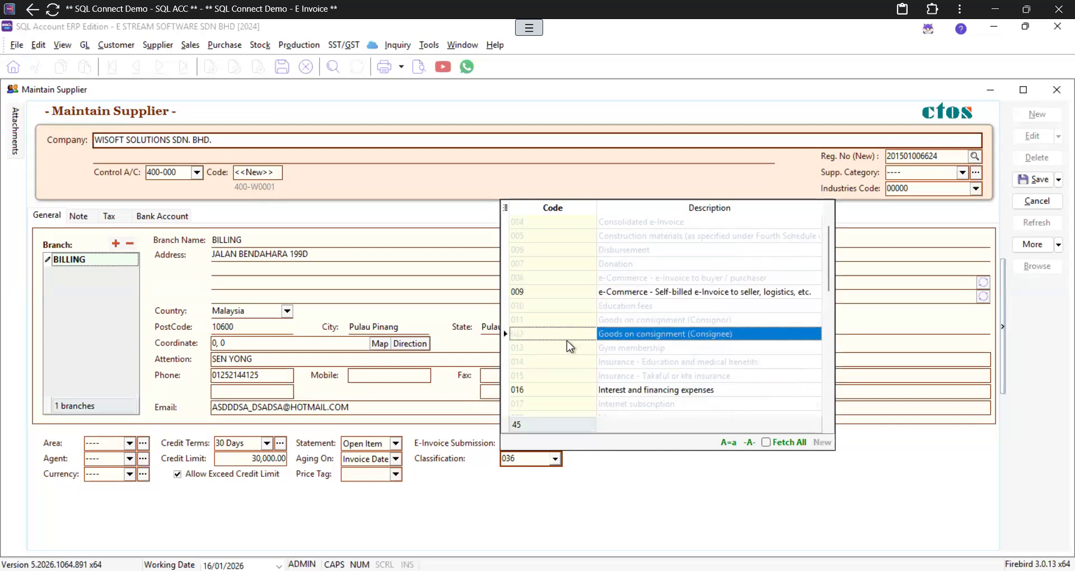
pyautogui.scroll(-9, 567, 340)
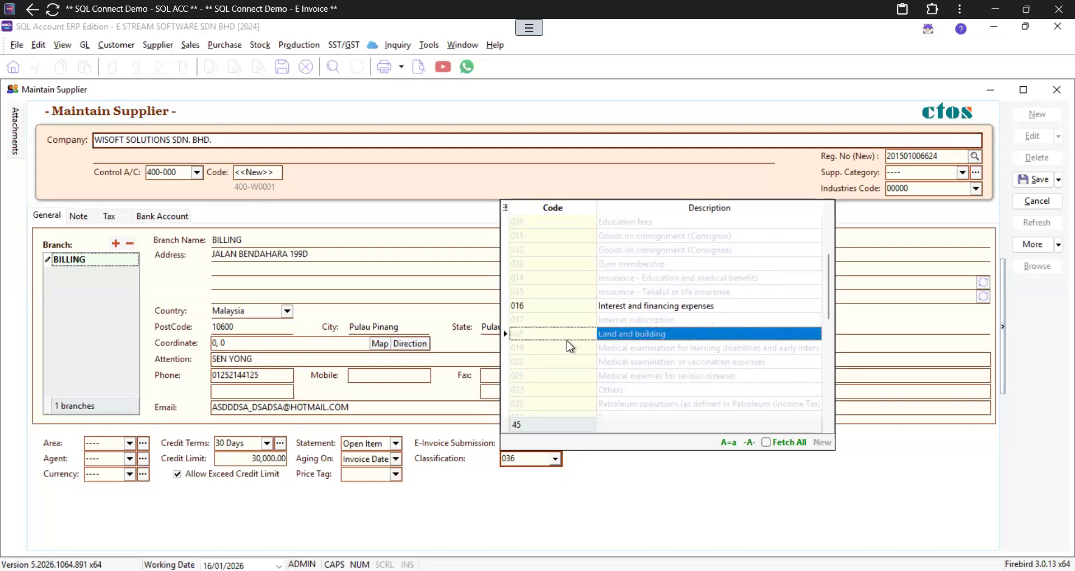
pyautogui.scroll(-1, 567, 340)
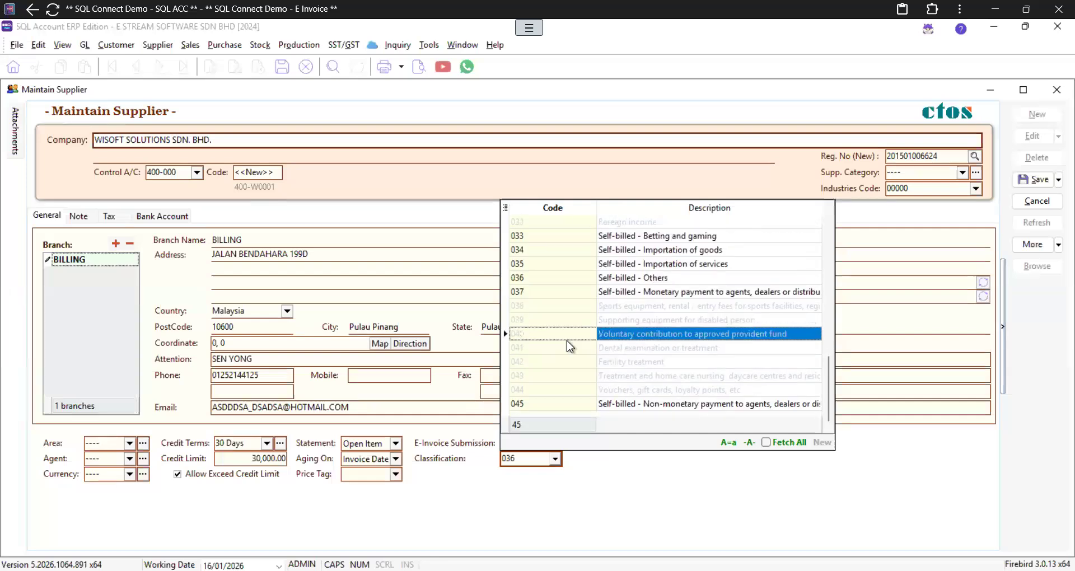
pyautogui.click(523, 280)
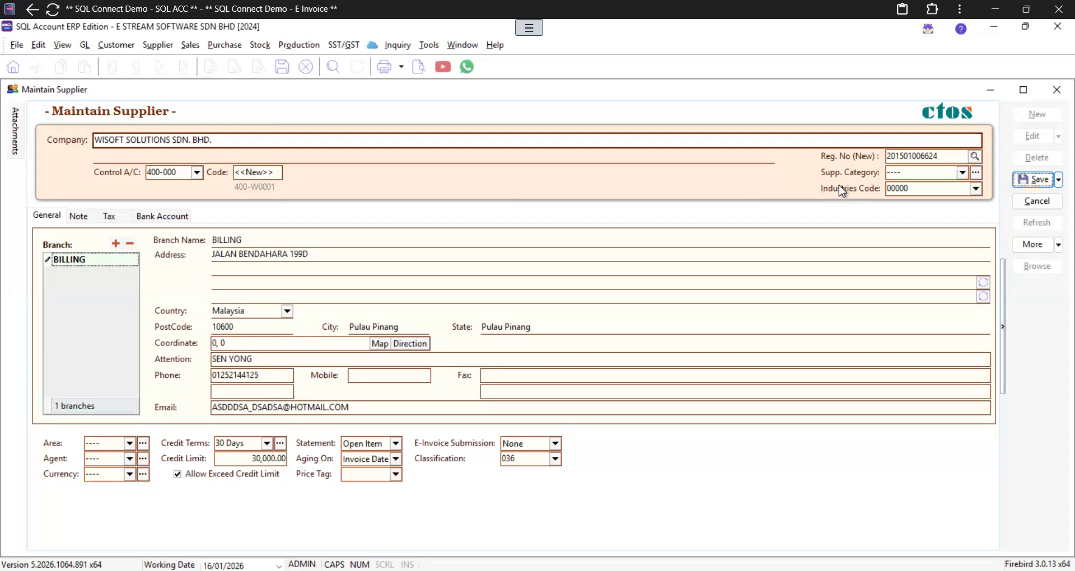
# Step: Open the Industries Code dropdown and scroll through the available codes
pyautogui.click(976, 190)
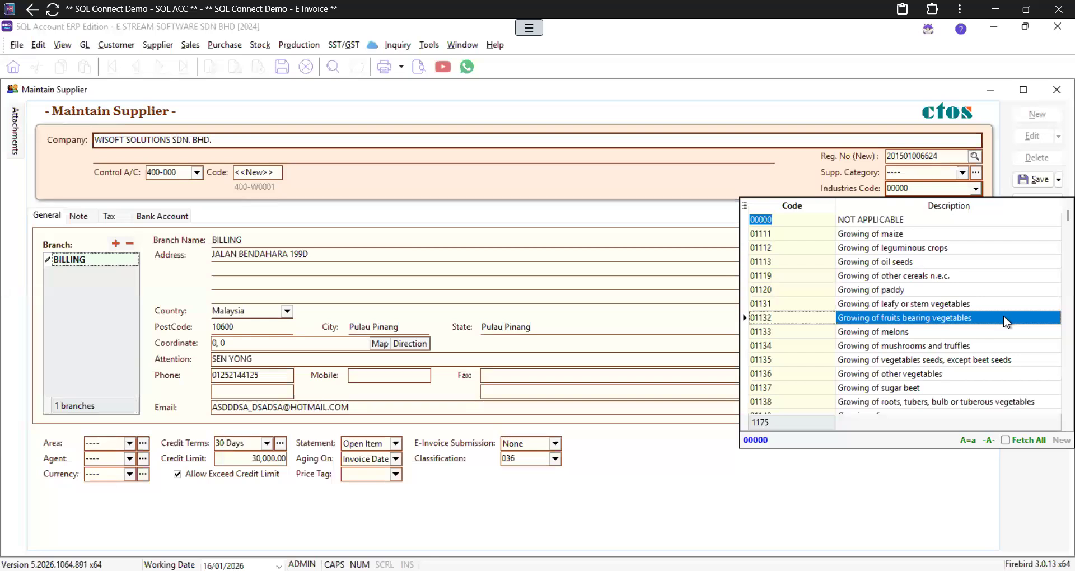
pyautogui.scroll(-12, 1006, 321)
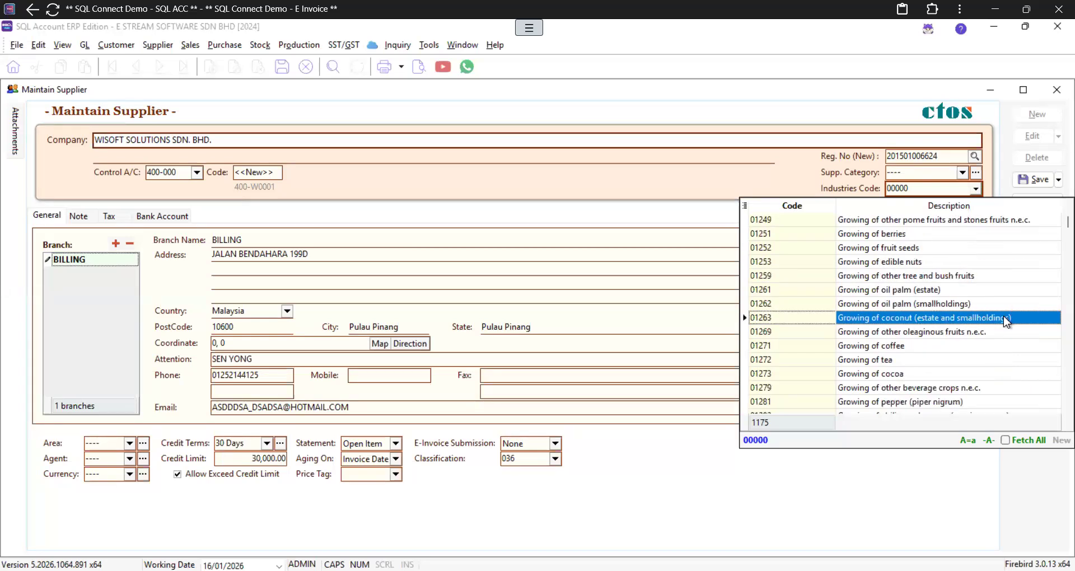
pyautogui.scroll(-6, 725, 491)
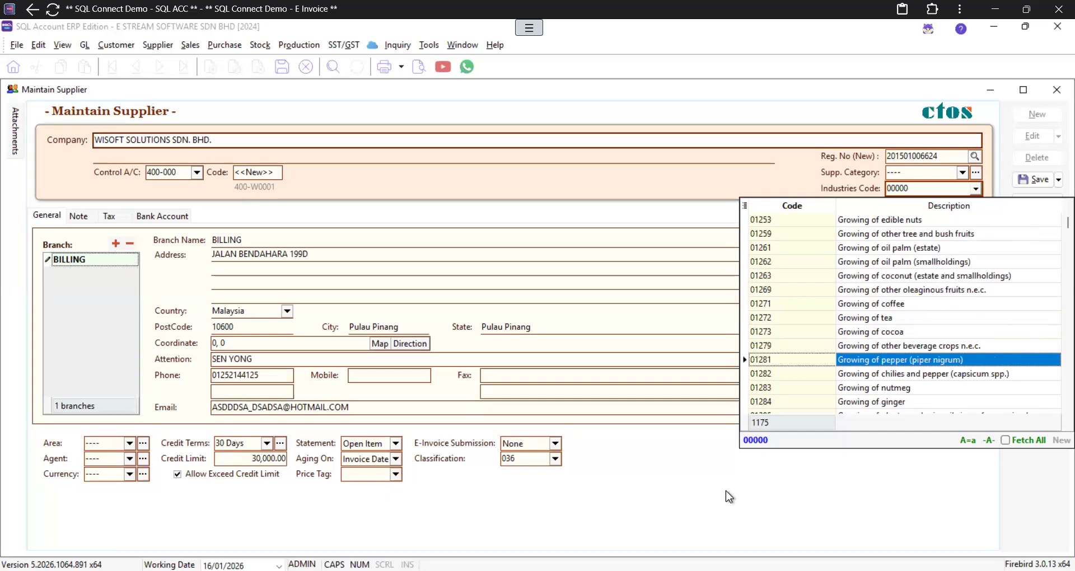
# Step: Keep Industries Code 00000, save supplier 400-W0001 and close Maintain Supplier
pyautogui.click(672, 348)
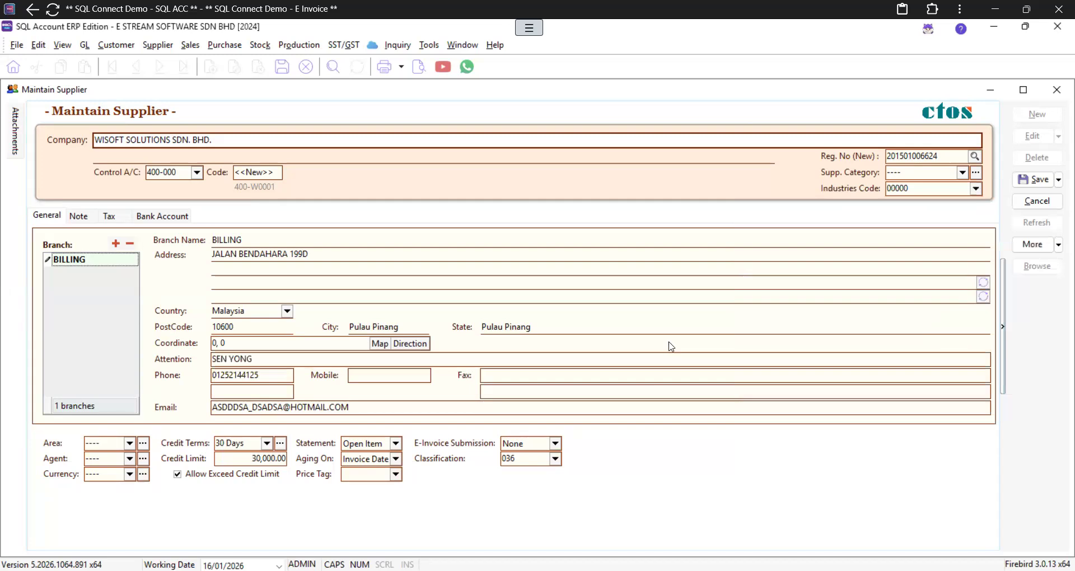
pyautogui.click(1033, 180)
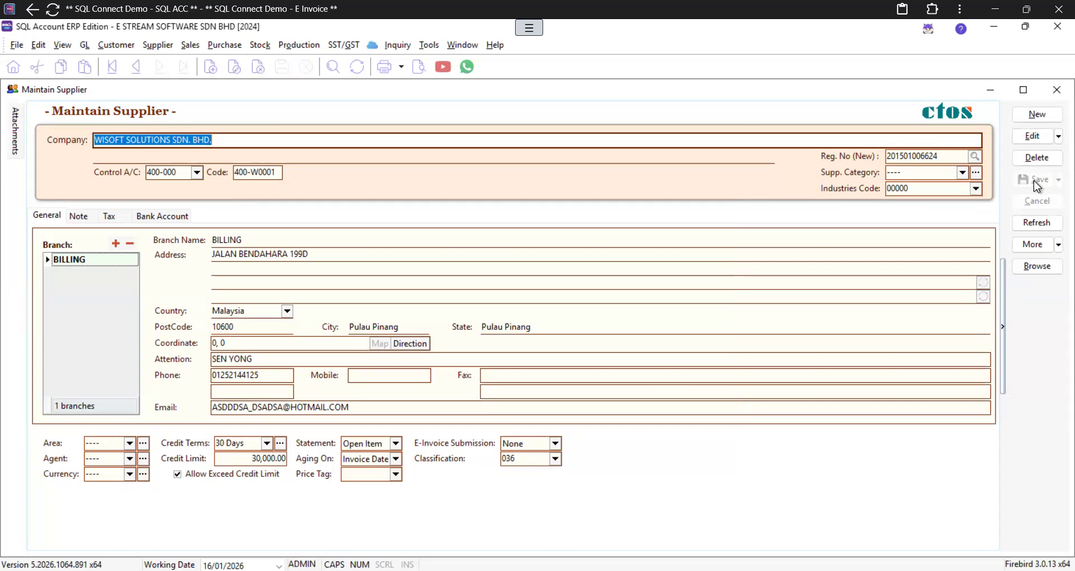
pyautogui.click(1058, 92)
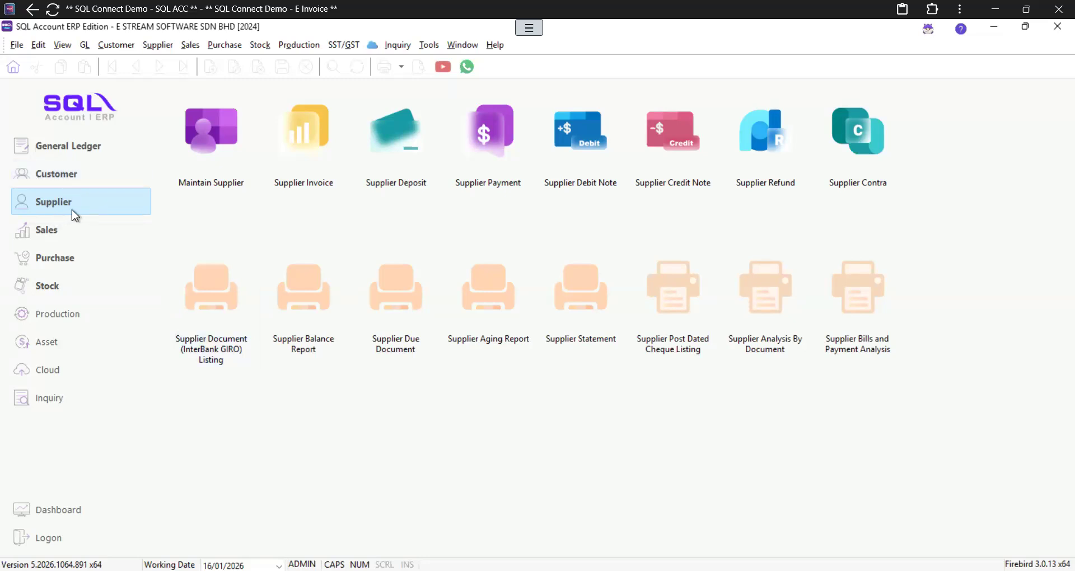
# Step: From Maintain Customer, start a blank customer record with control account 300-000 and 30 Days terms
pyautogui.click(48, 176)
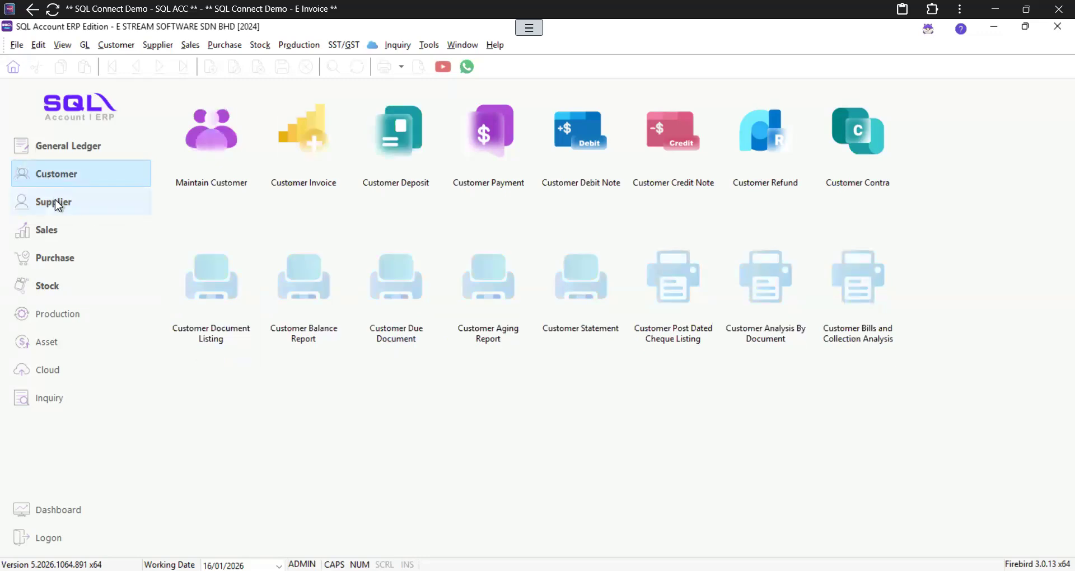
pyautogui.click(55, 199)
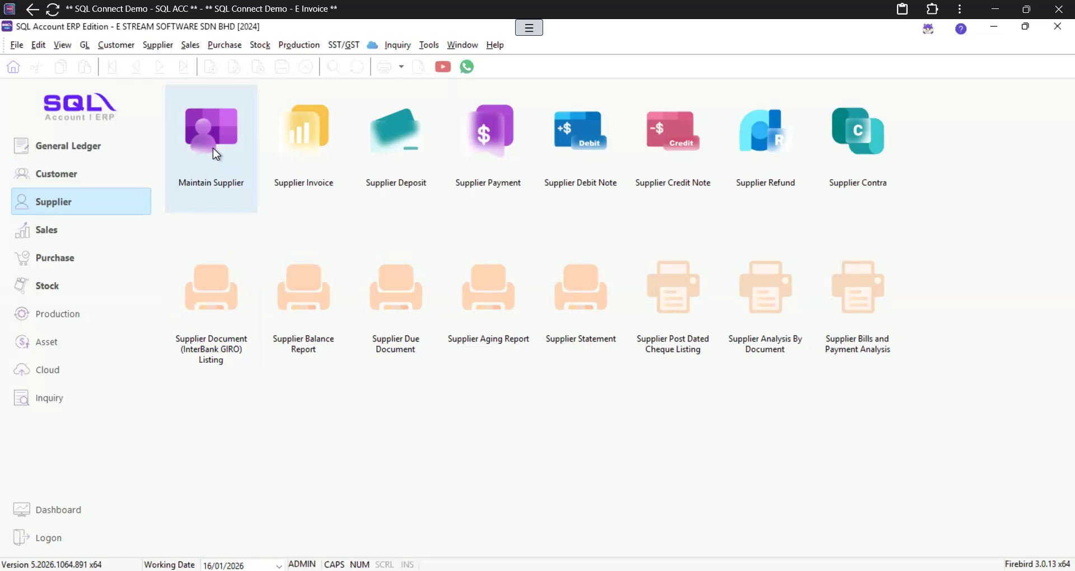
pyautogui.click(75, 175)
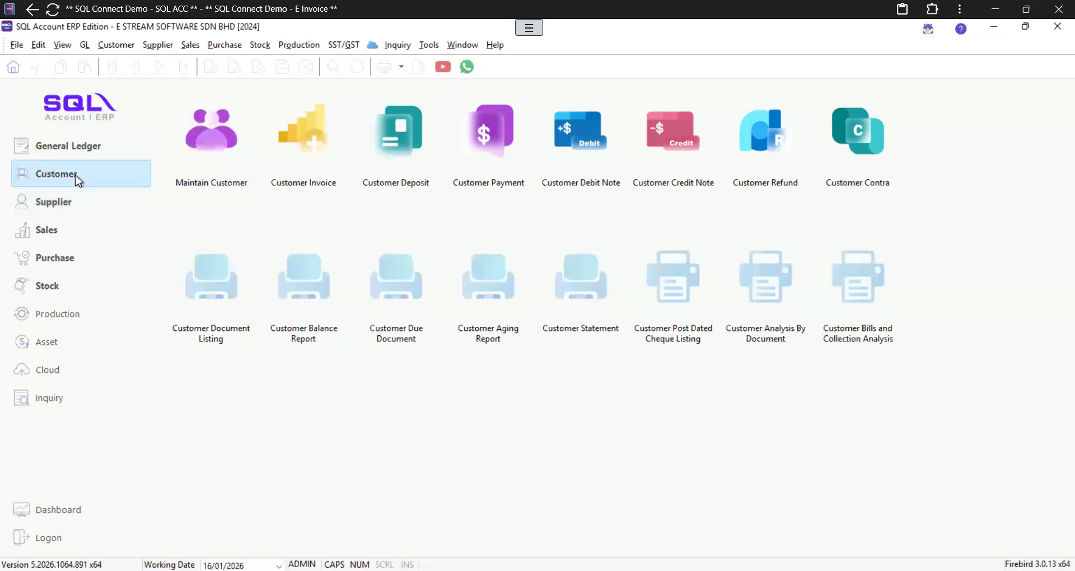
pyautogui.click(216, 148)
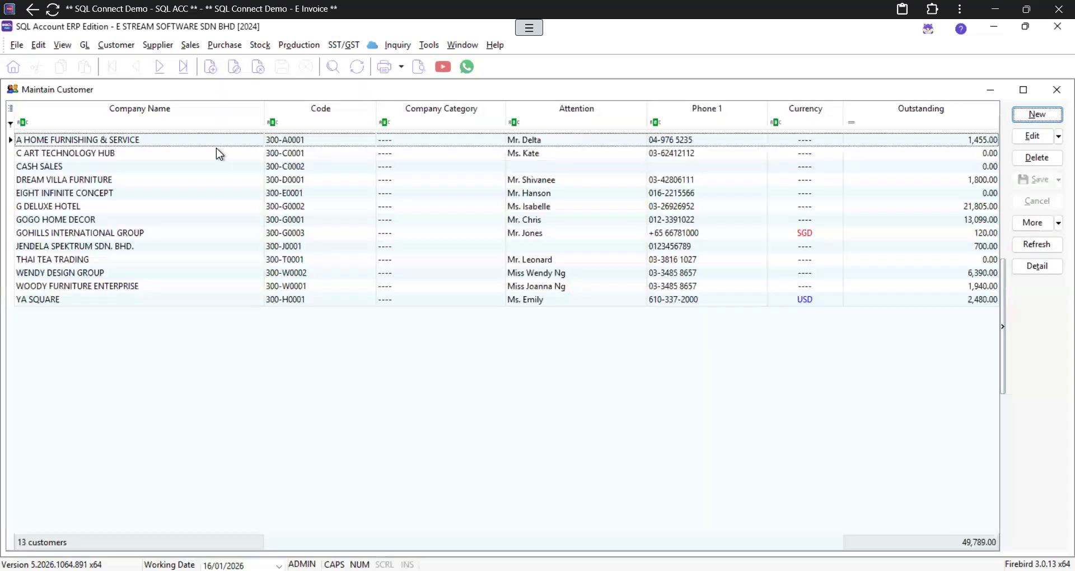
pyautogui.click(1036, 114)
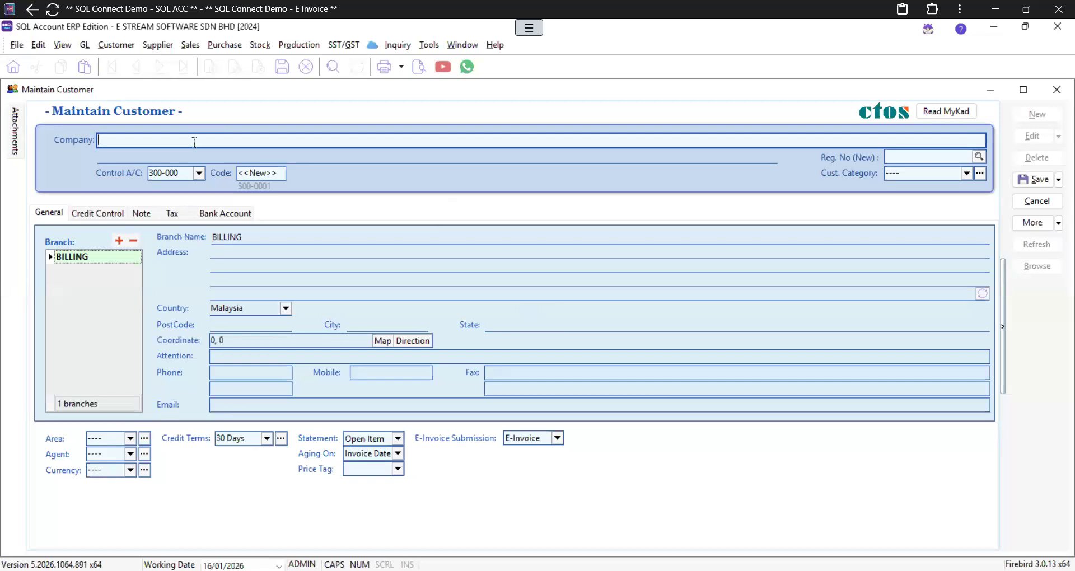
pyautogui.write('E STREAM')
pyautogui.click(984, 157)
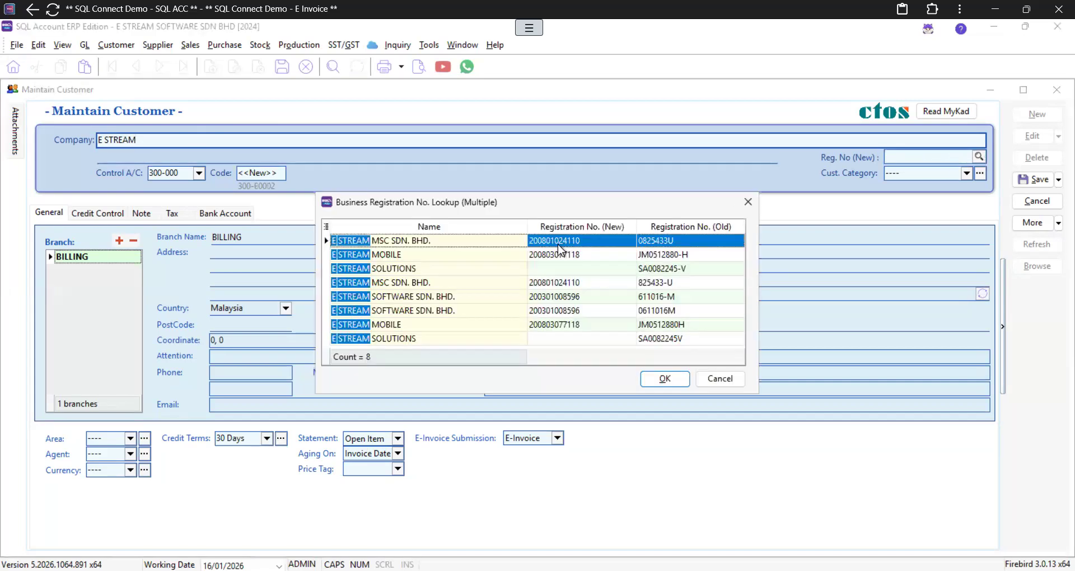
pyautogui.click(390, 283)
pyautogui.click(658, 381)
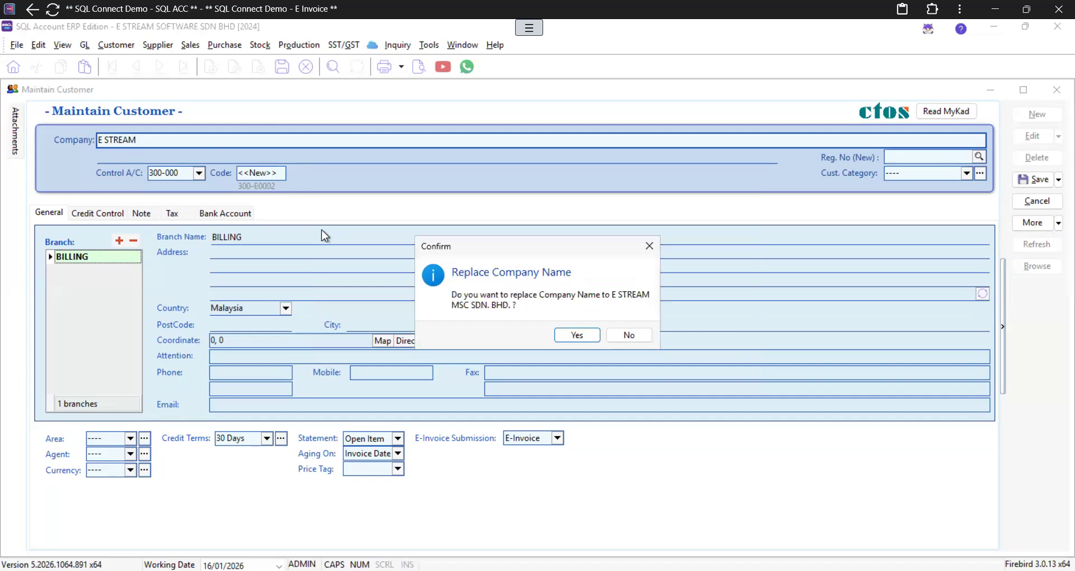
pyautogui.click(577, 335)
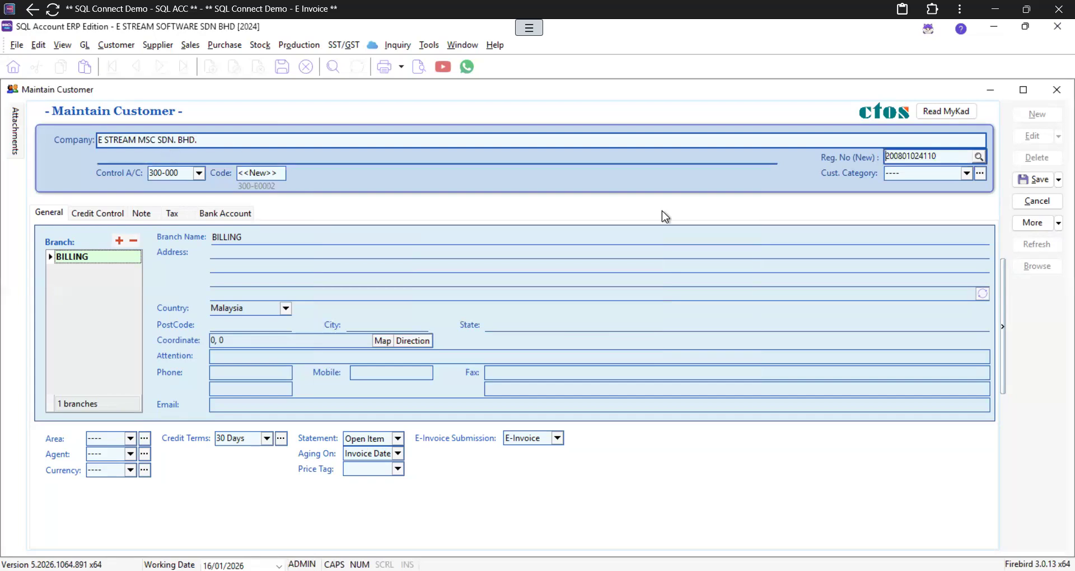
pyautogui.click(180, 213)
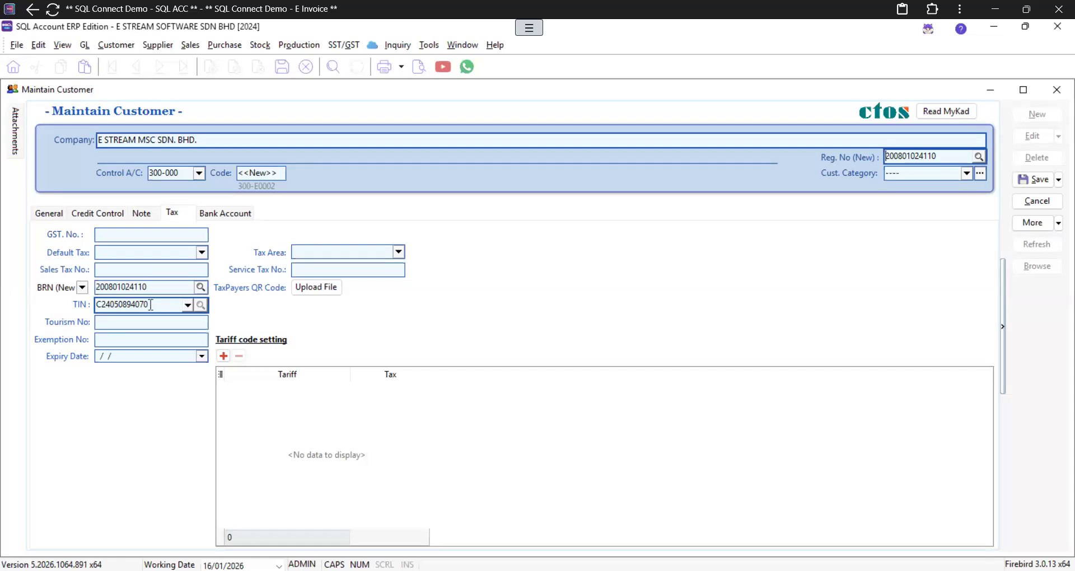
# Step: After confirming BRN and TIN, go back to General details at the first billing address line
pyautogui.click(50, 214)
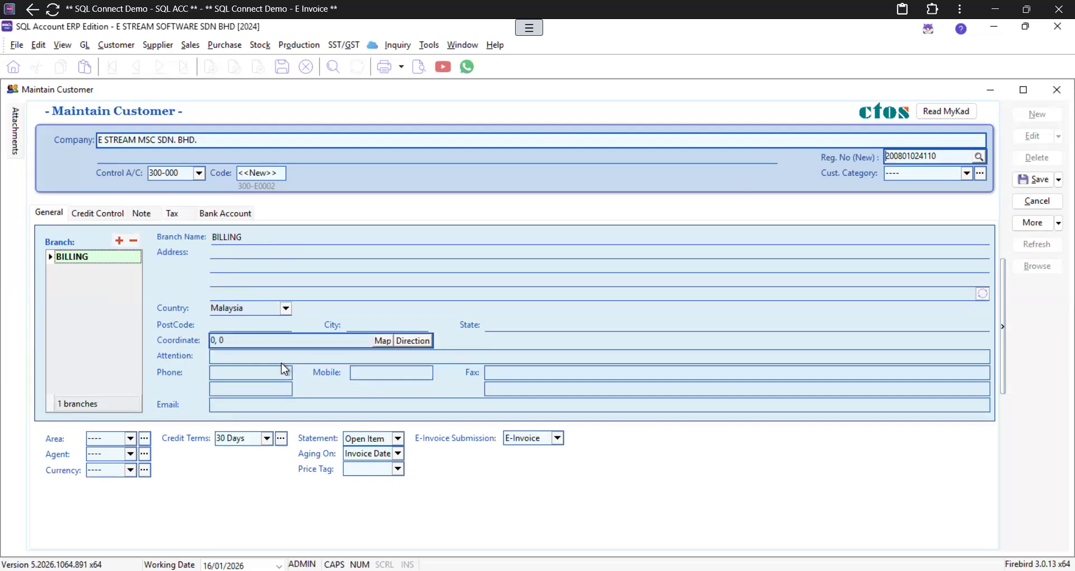
pyautogui.click(239, 259)
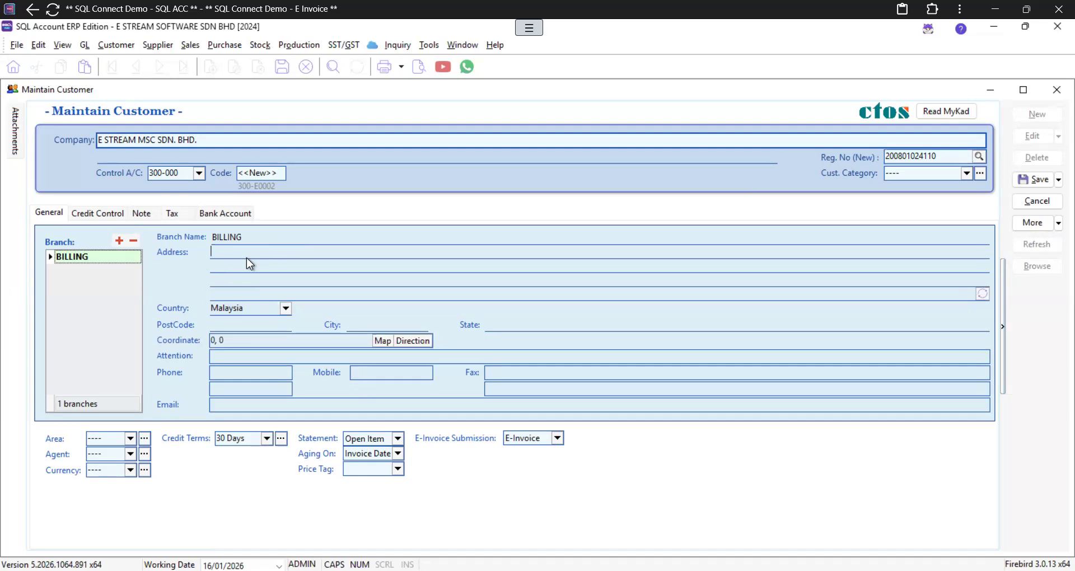
# Step: Fill in the billing street address and postcode, the attention contact's name, phone number and e-mail
pyautogui.write('41000')
pyautogui.press('Tab')
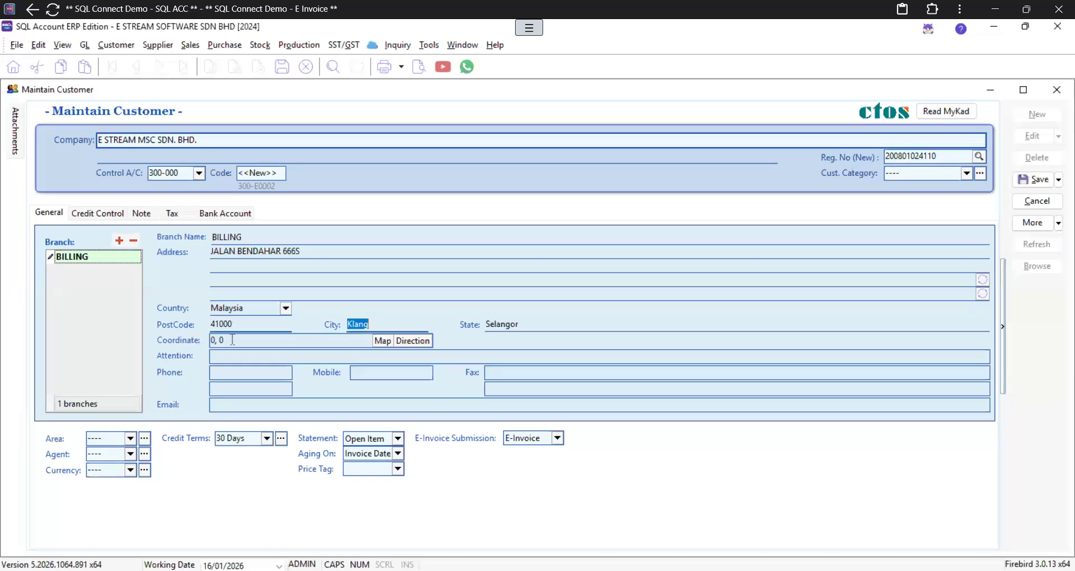
pyautogui.click(226, 356)
pyautogui.press('Tab')
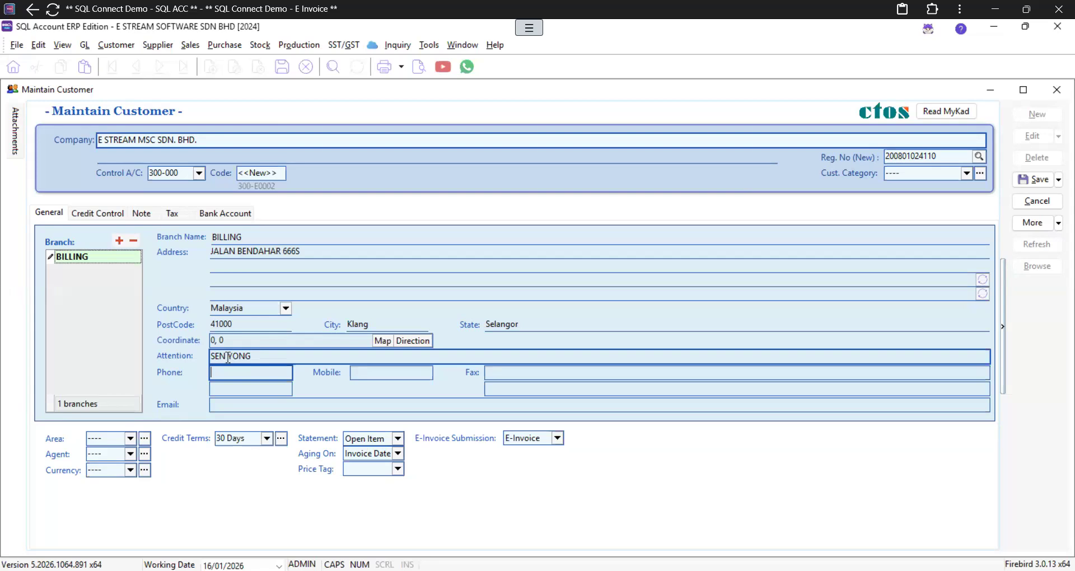
pyautogui.click(221, 407)
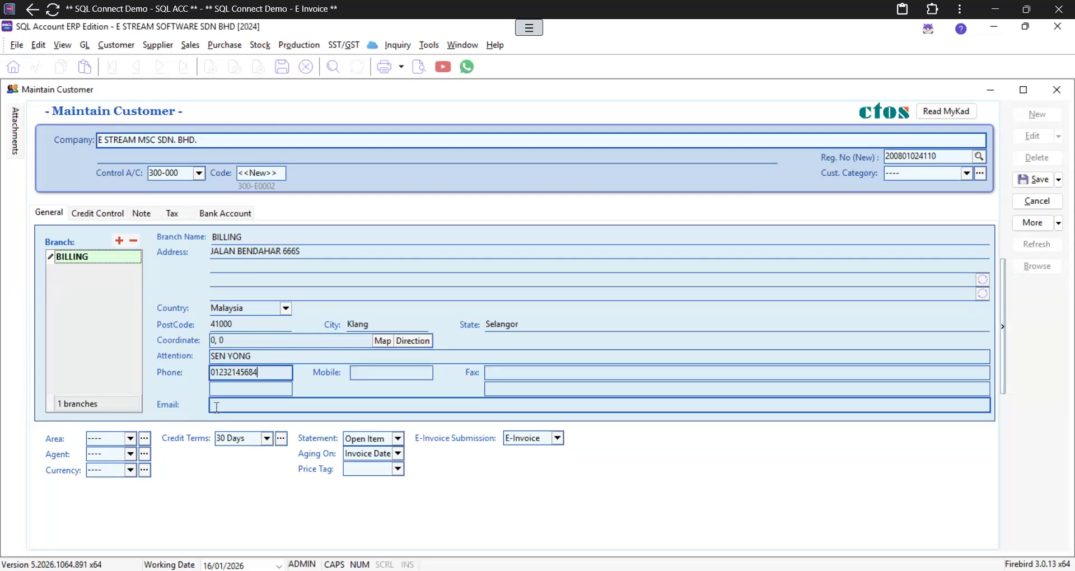
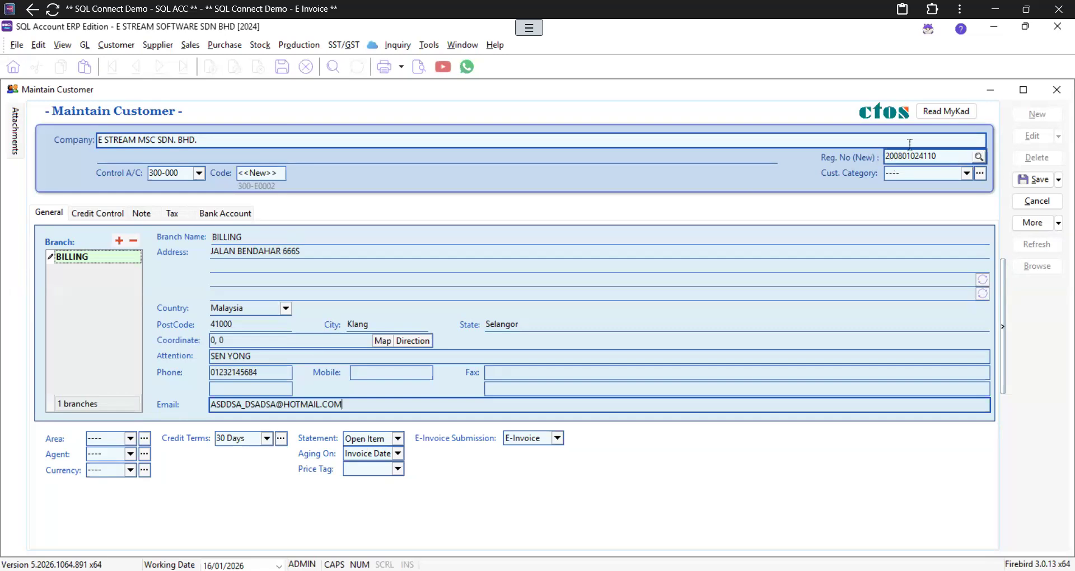
pyautogui.click(174, 210)
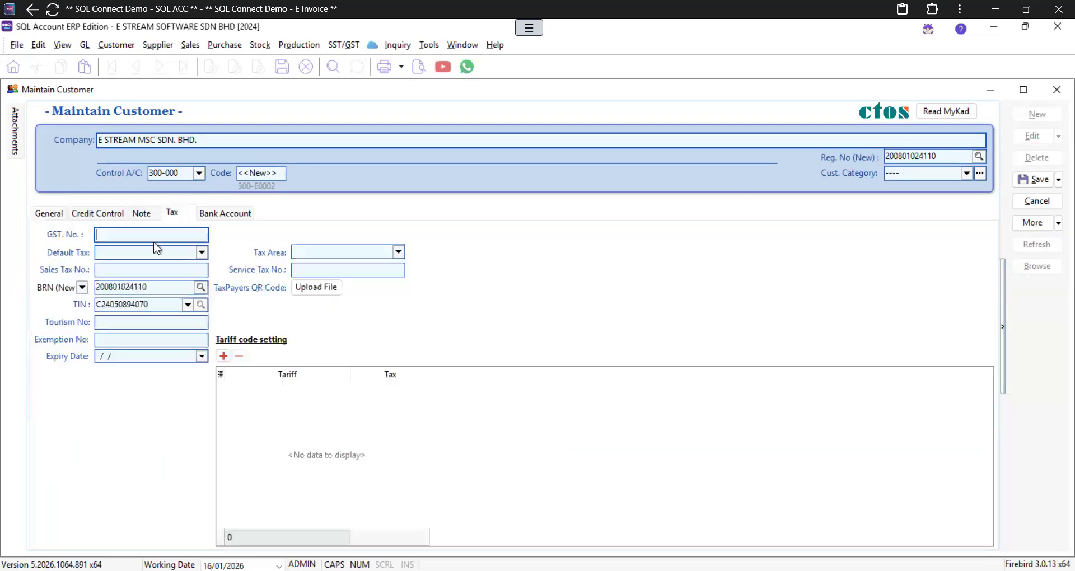
# Step: Show the TIN field's preset codes list, such as General Public, in the tax details
pyautogui.click(187, 306)
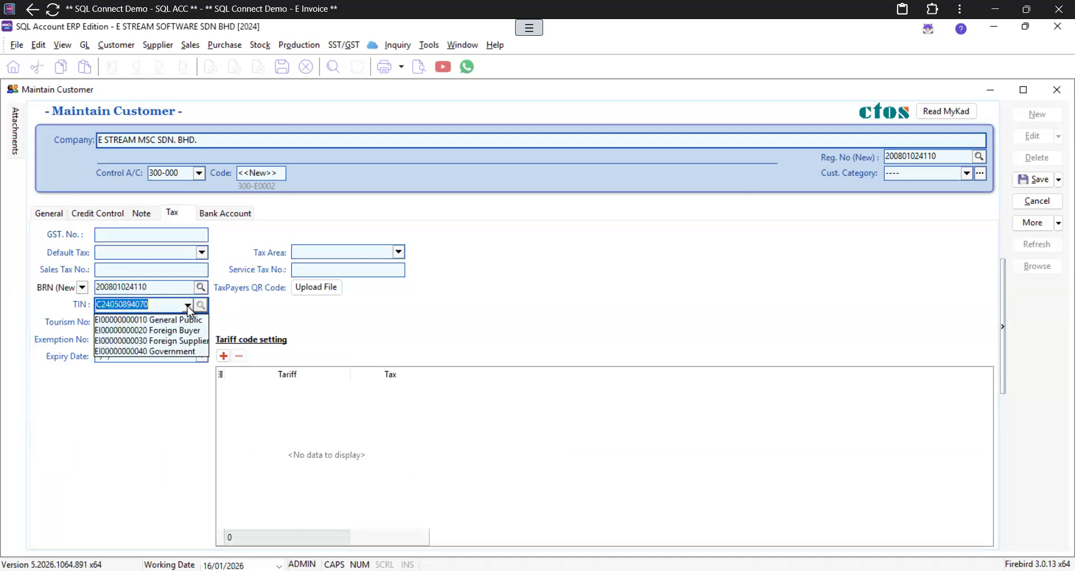
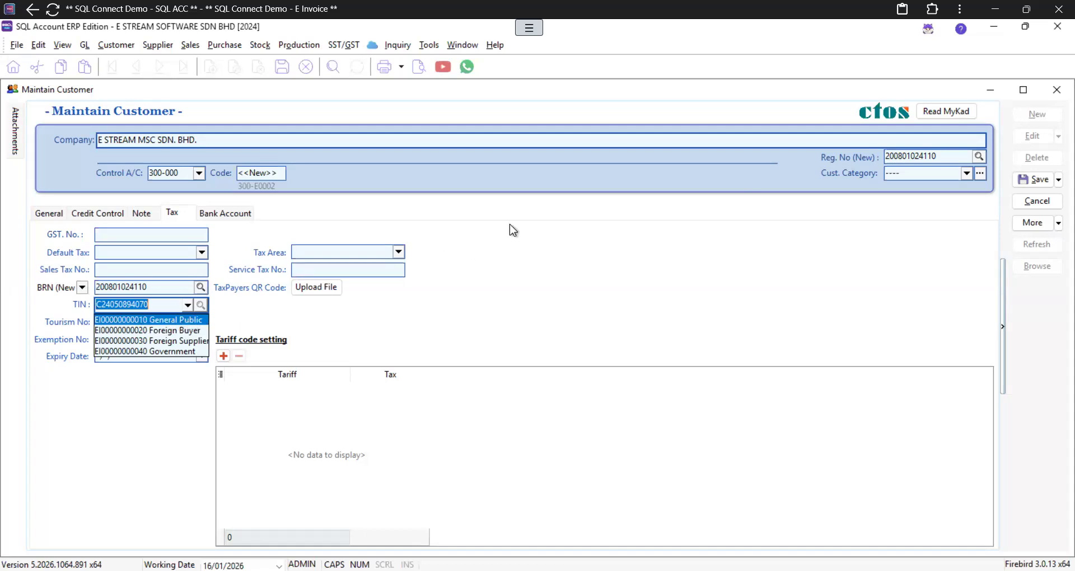
# Step: Dismiss the preset TIN codes list so the customer's own TIN stays in the field
pyautogui.click(485, 214)
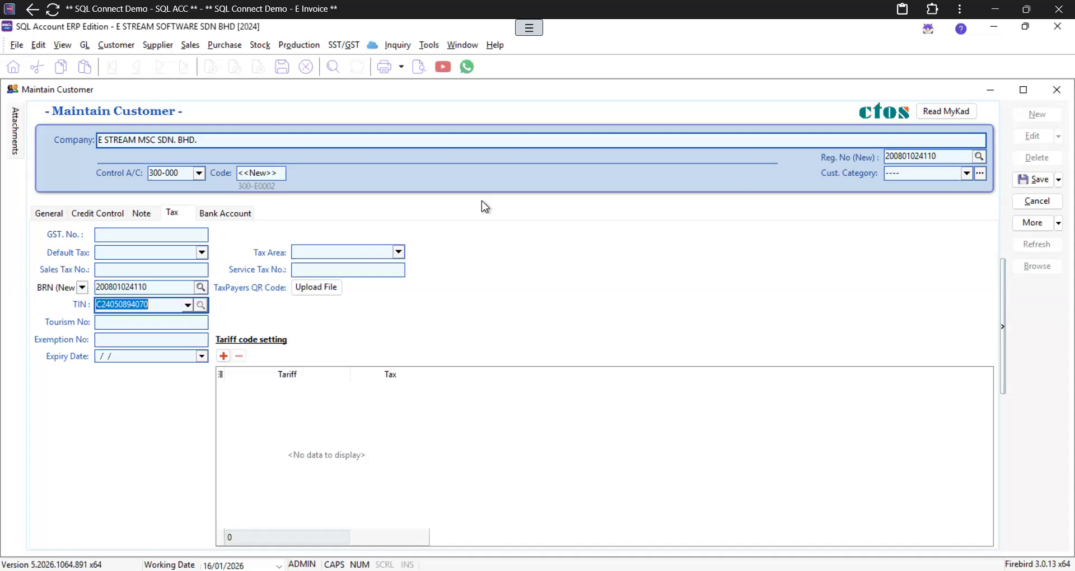
# Step: Bring up the customer record's context menu, then view the General details showing the BILLING branch address
pyautogui.rightClick(482, 203)
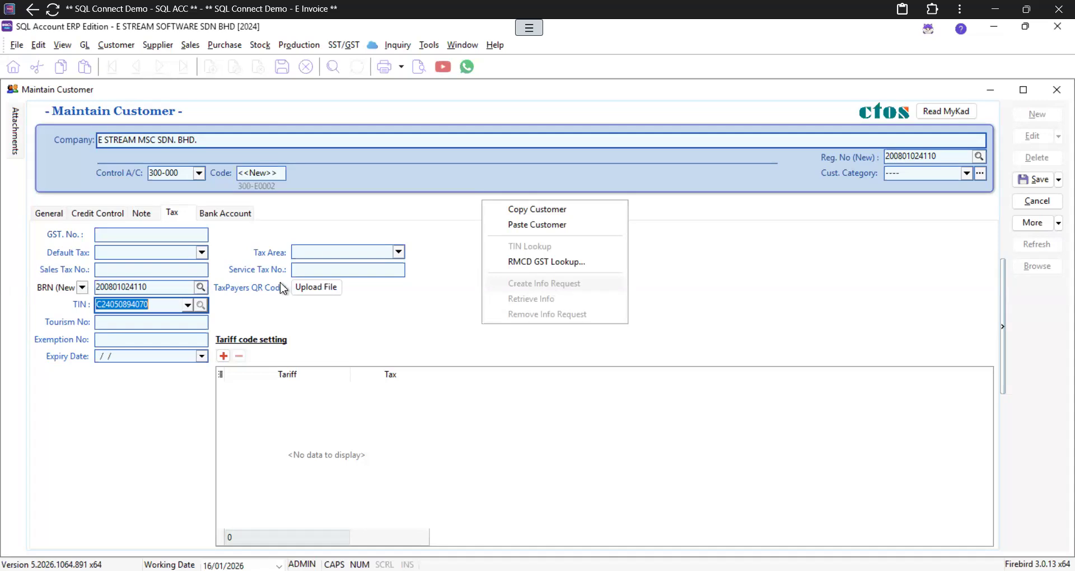
pyautogui.click(44, 213)
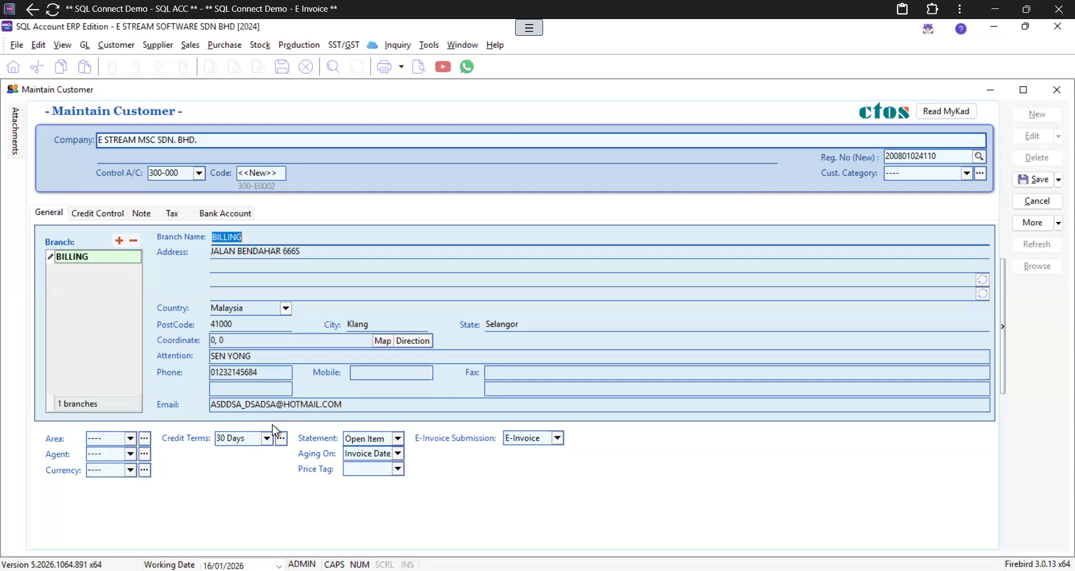
# Step: Leave Area, Agent and Currency at their default values and display the Credit Terms choices
pyautogui.click(90, 437)
pyautogui.click(90, 437)
pyautogui.click(131, 441)
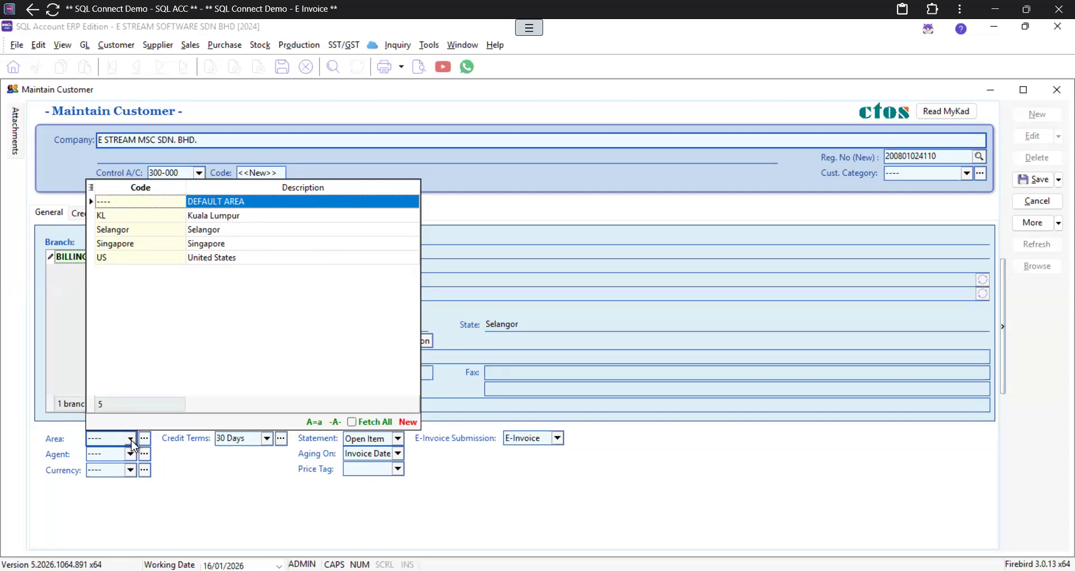
pyautogui.click(131, 440)
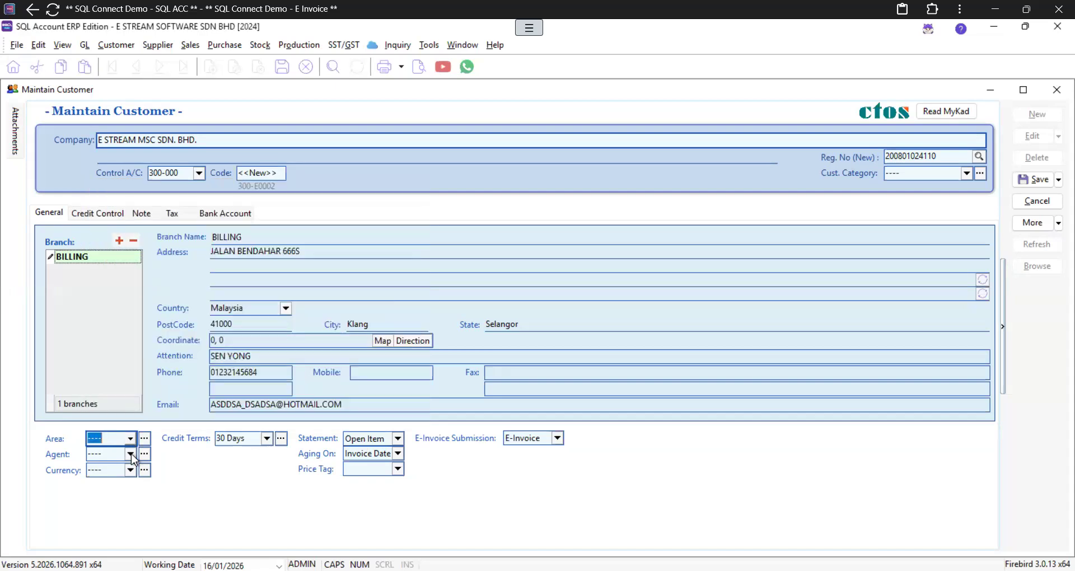
pyautogui.click(131, 454)
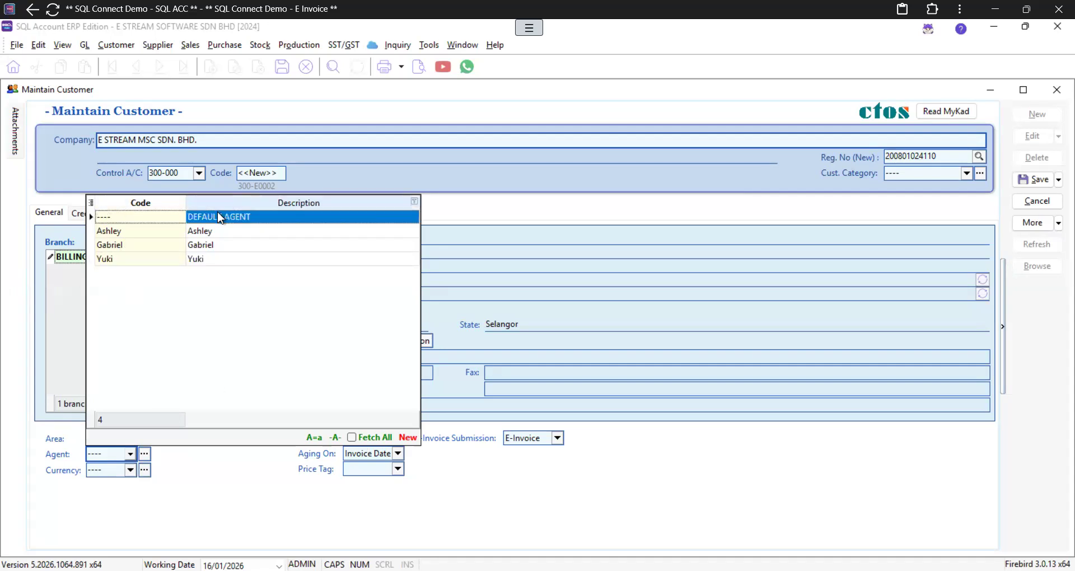
pyautogui.click(217, 472)
pyautogui.click(132, 472)
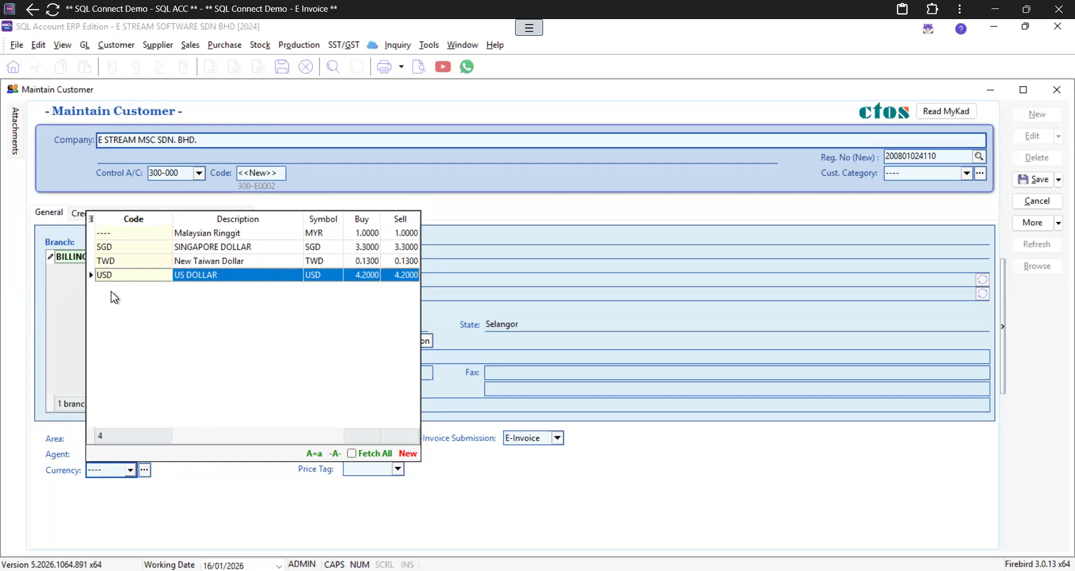
pyautogui.click(224, 495)
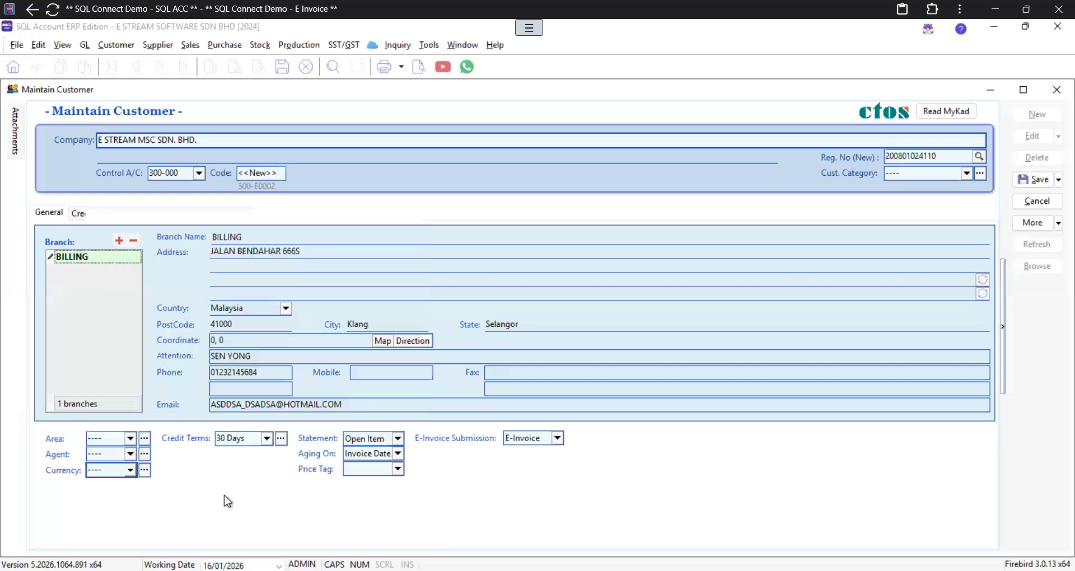
pyautogui.click(267, 441)
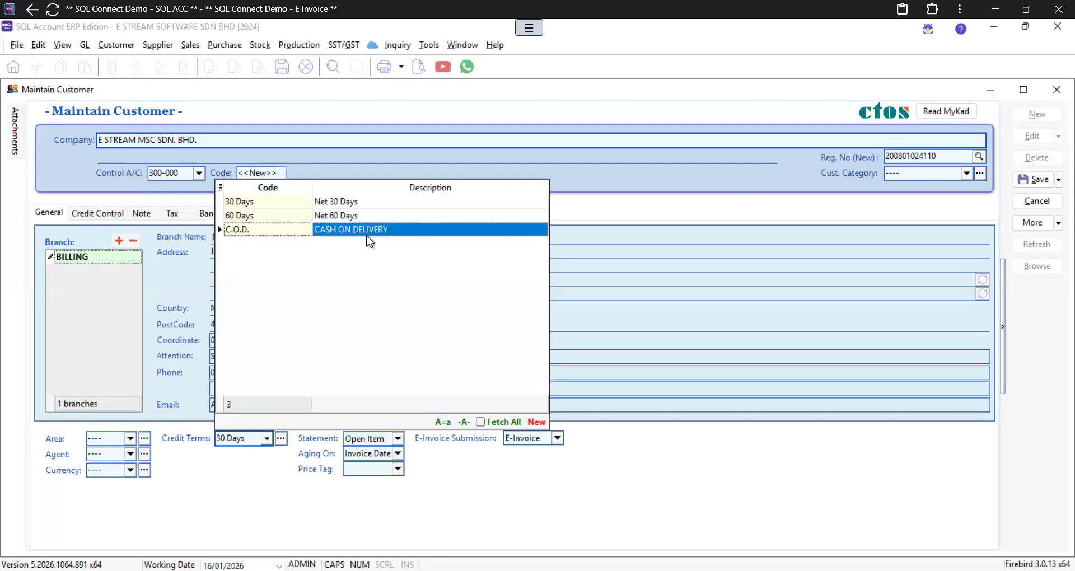
# Step: Start a new credit term with code 7 DAYS and description NET 7 DAYS
pyautogui.click(269, 440)
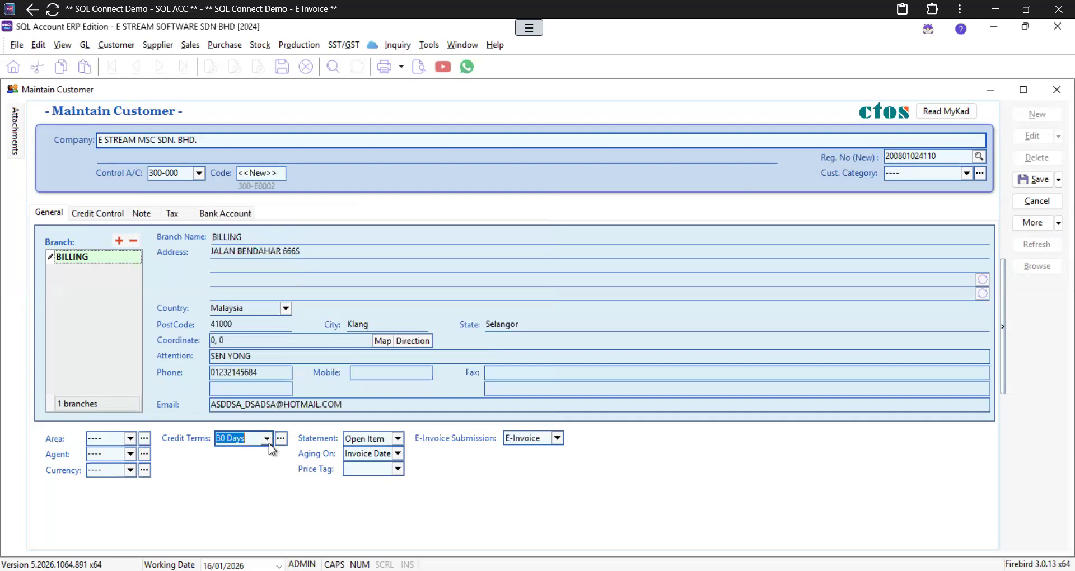
pyautogui.click(267, 441)
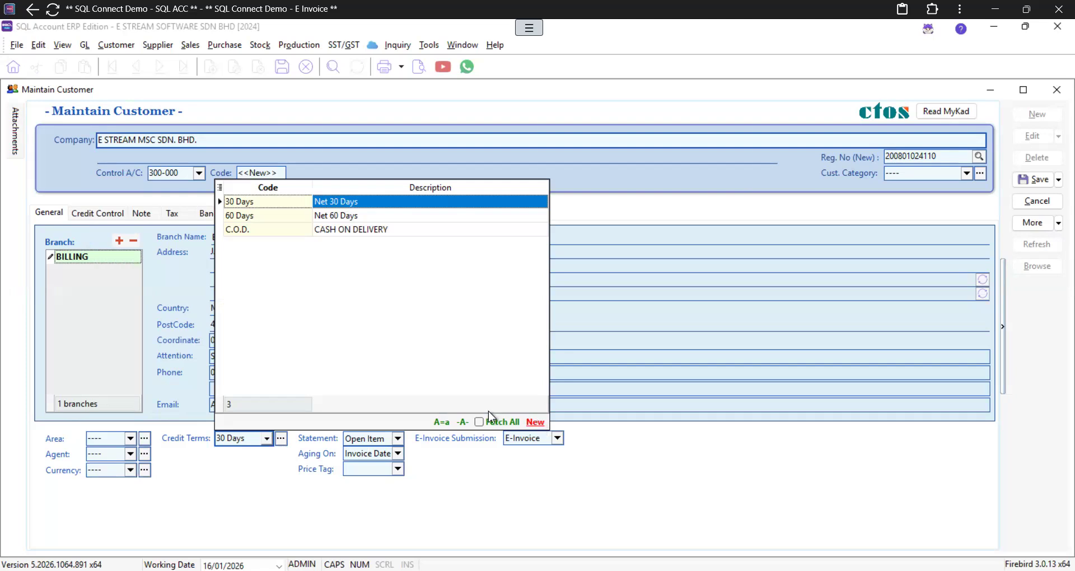
pyautogui.click(535, 423)
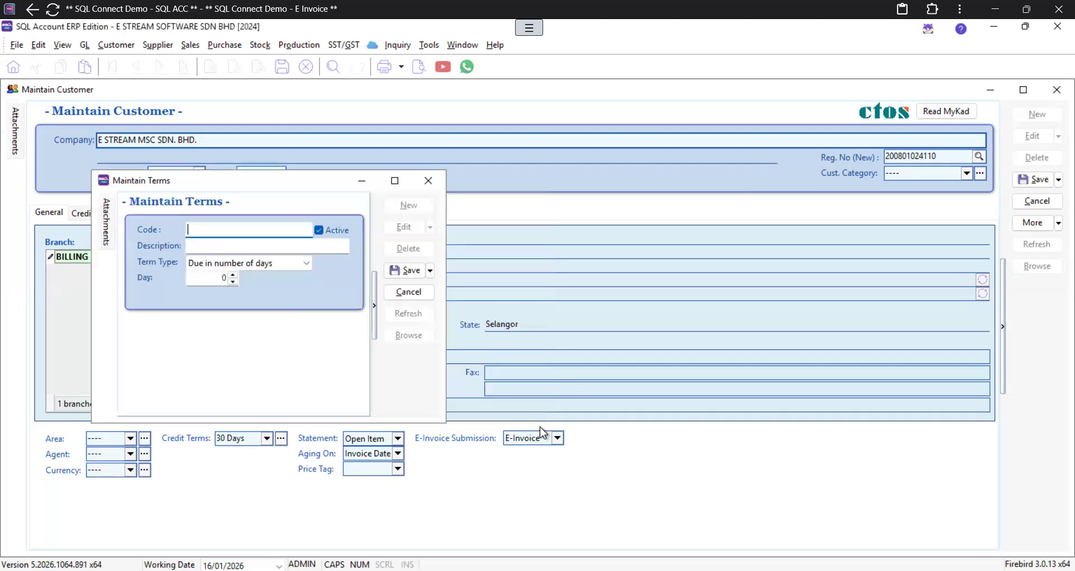
pyautogui.write('7 DAYE')
pyautogui.press('Tab')
pyautogui.write('NET 7DAYS')
pyautogui.press('Tab')
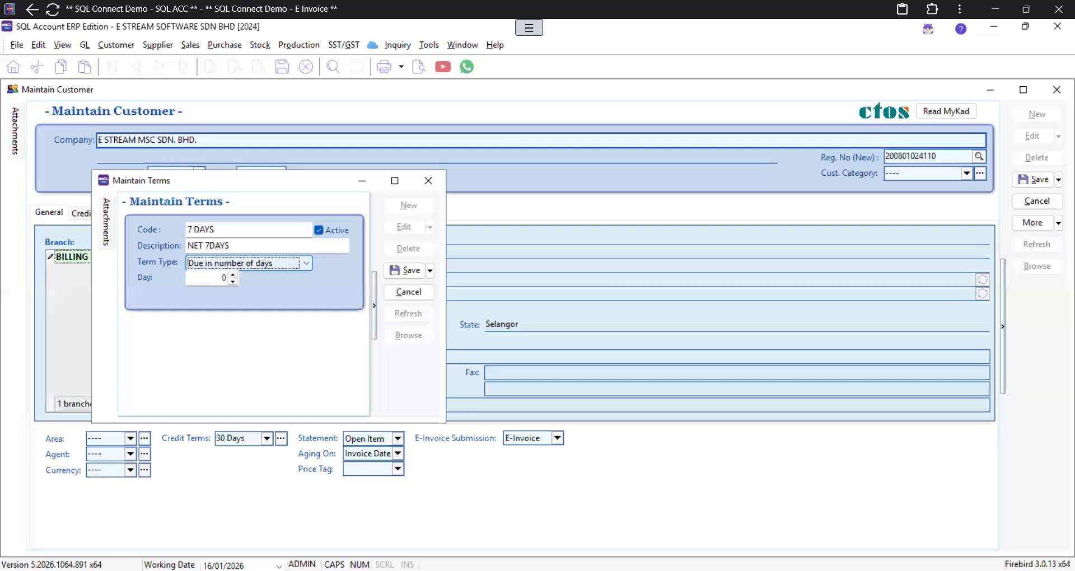
# Step: Correct the description to NET 7 DAYS, set the term to 7 days, and save it
pyautogui.click(210, 245)
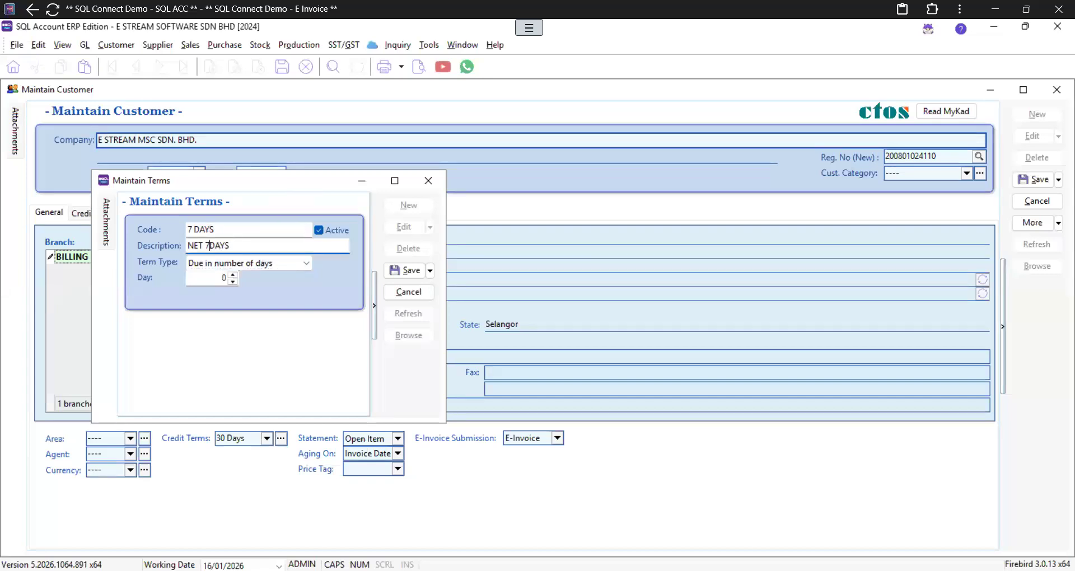
pyautogui.click(222, 276)
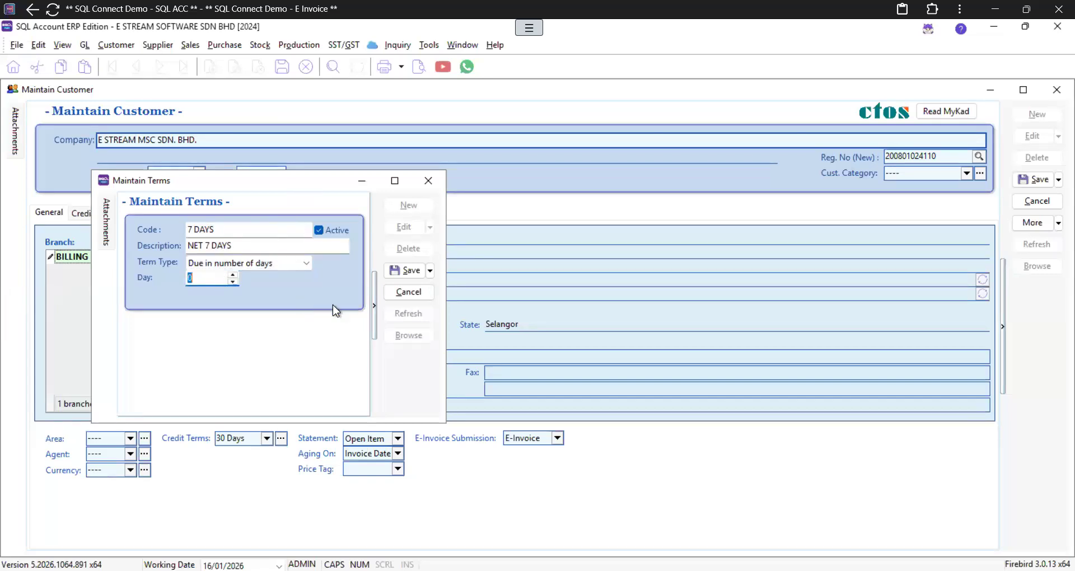
pyautogui.write('7')
pyautogui.click(415, 271)
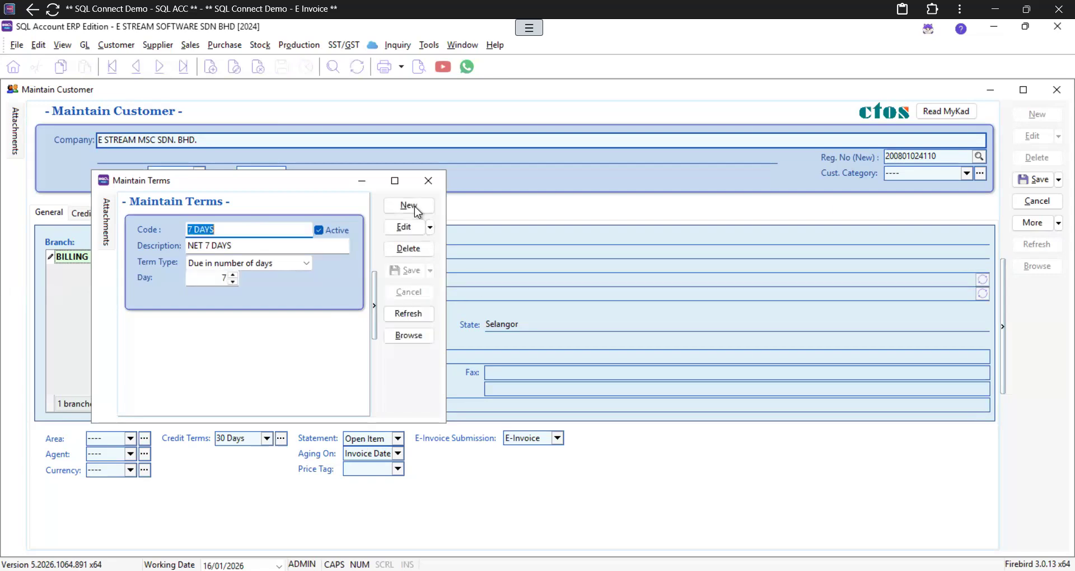
pyautogui.click(428, 180)
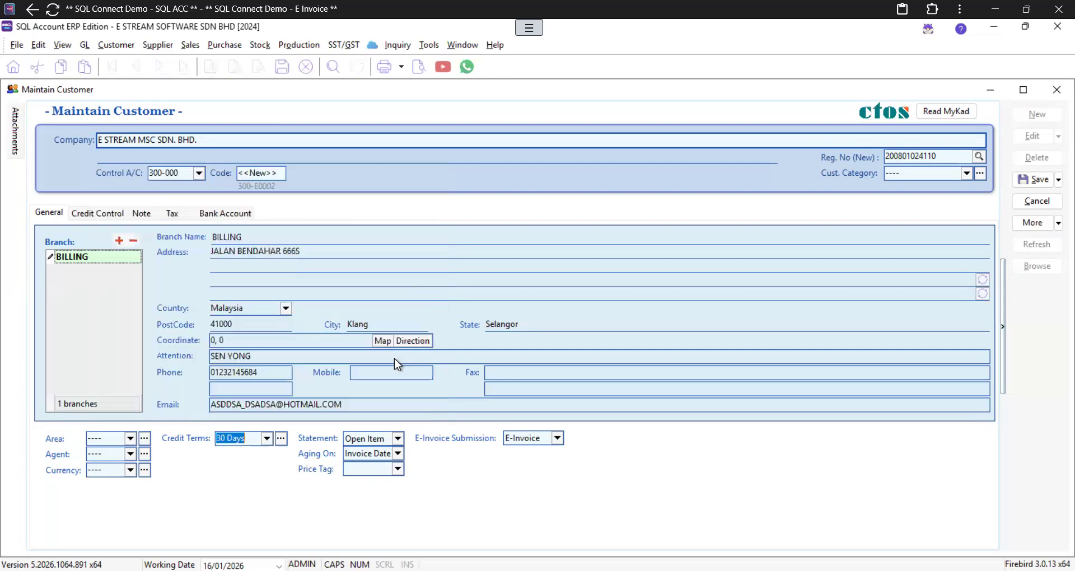
pyautogui.click(271, 442)
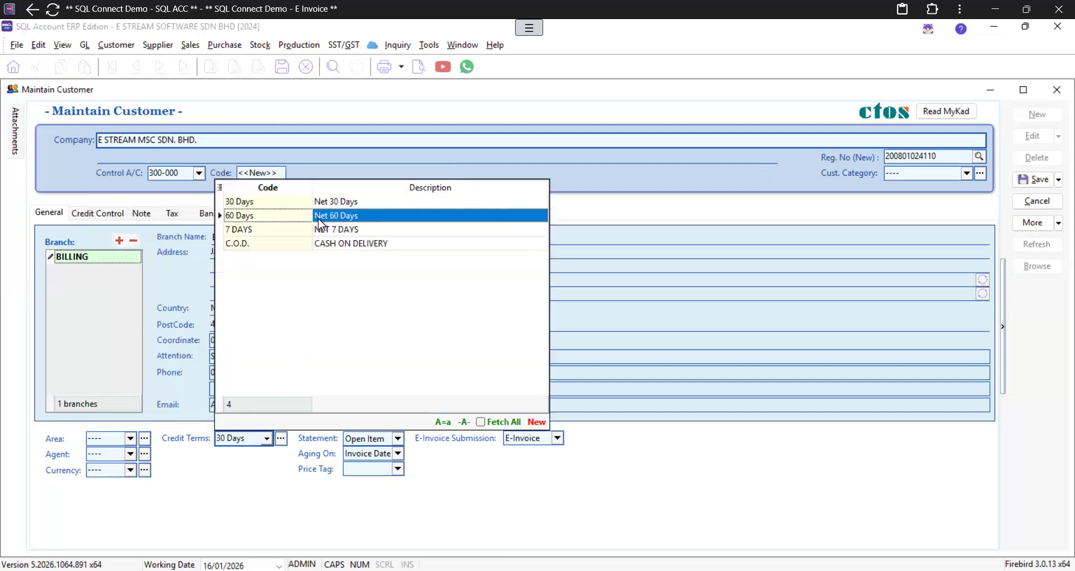
# Step: Assign 7 DAYS credit terms to the customer and show the e-invoice submission options
pyautogui.click(283, 232)
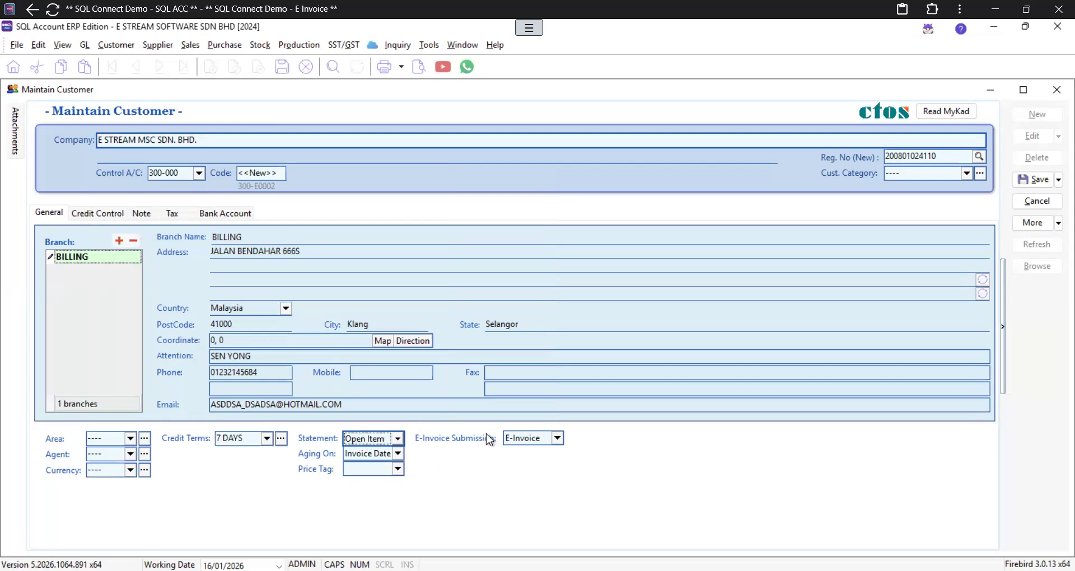
pyautogui.click(558, 439)
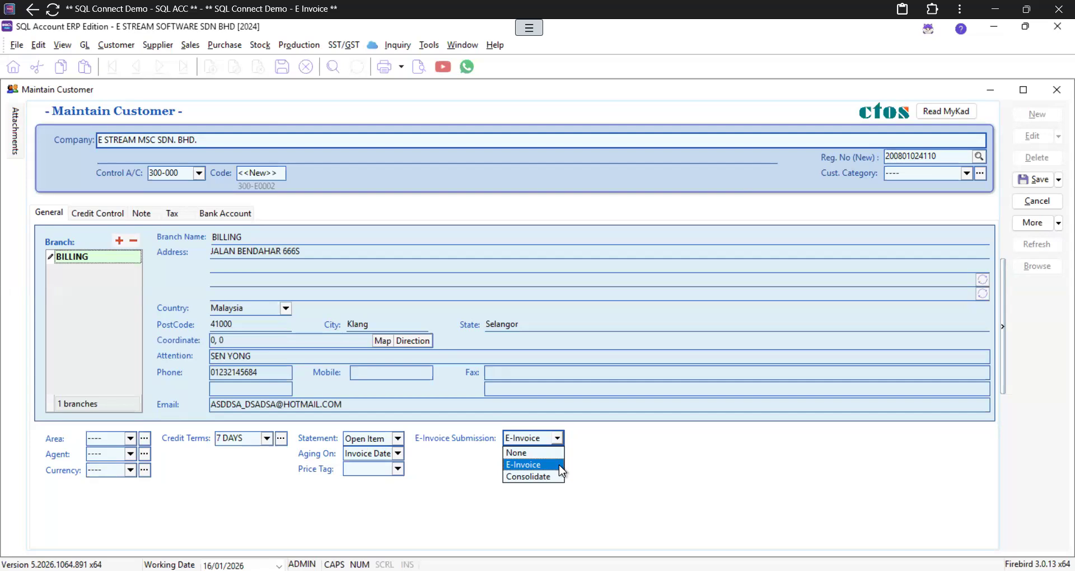
# Step: Keep E-Invoice submission, save E STREAM MSC SDN. BHD. as customer 300-E0002, and close it
pyautogui.click(728, 459)
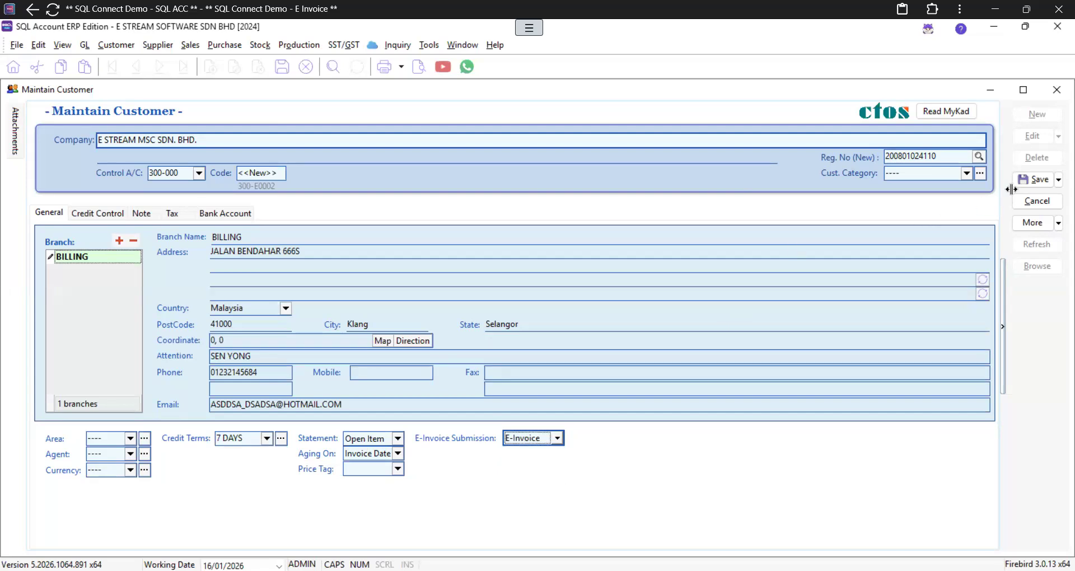
pyautogui.click(1041, 180)
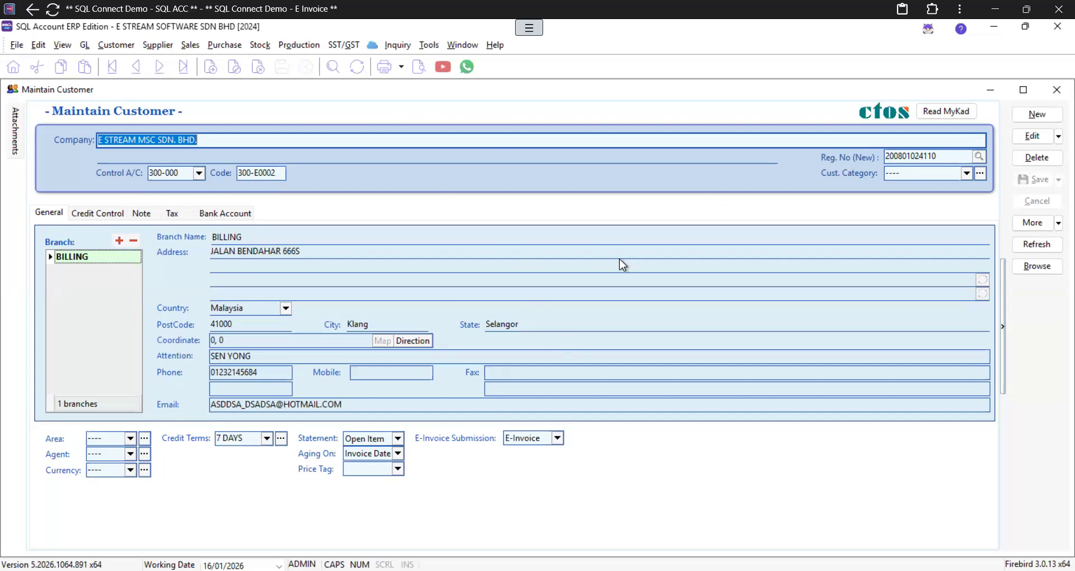
pyautogui.click(1055, 90)
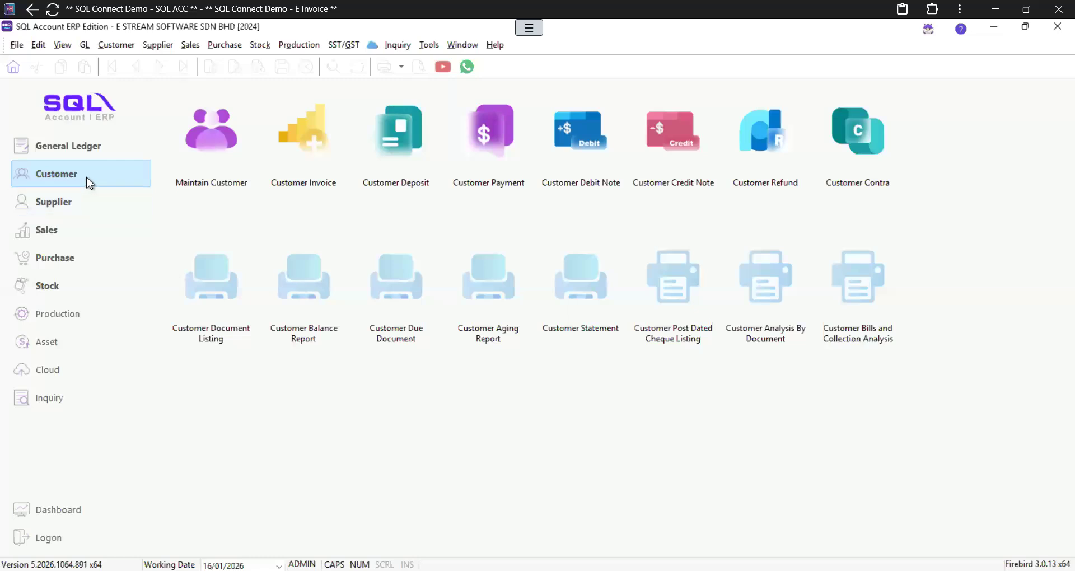
# Step: Open the Purchase Order listing from the Purchase module, showing 10 orders totalling 154,830.00
pyautogui.click(44, 257)
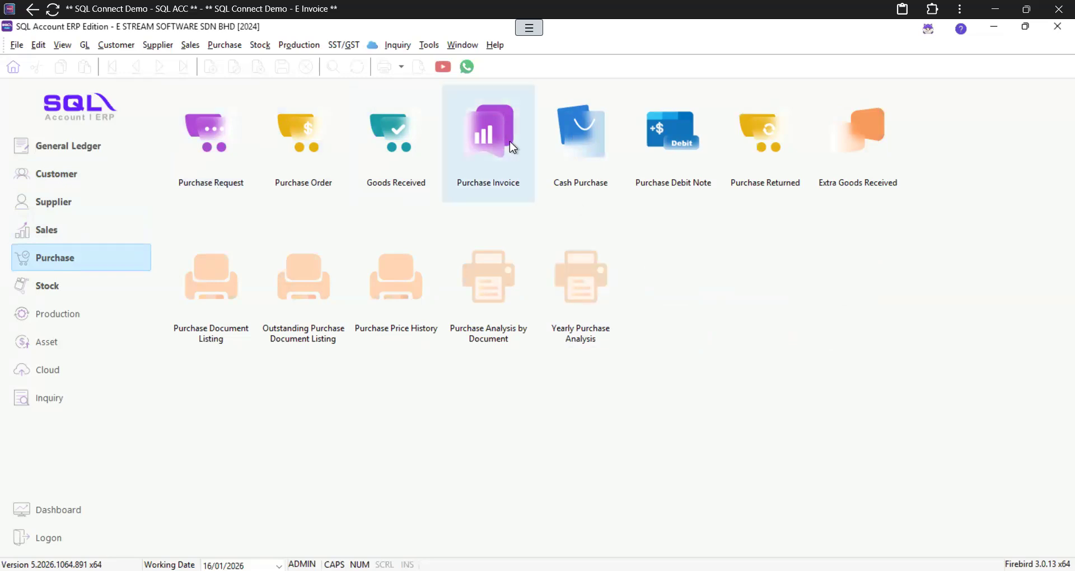
pyautogui.click(302, 152)
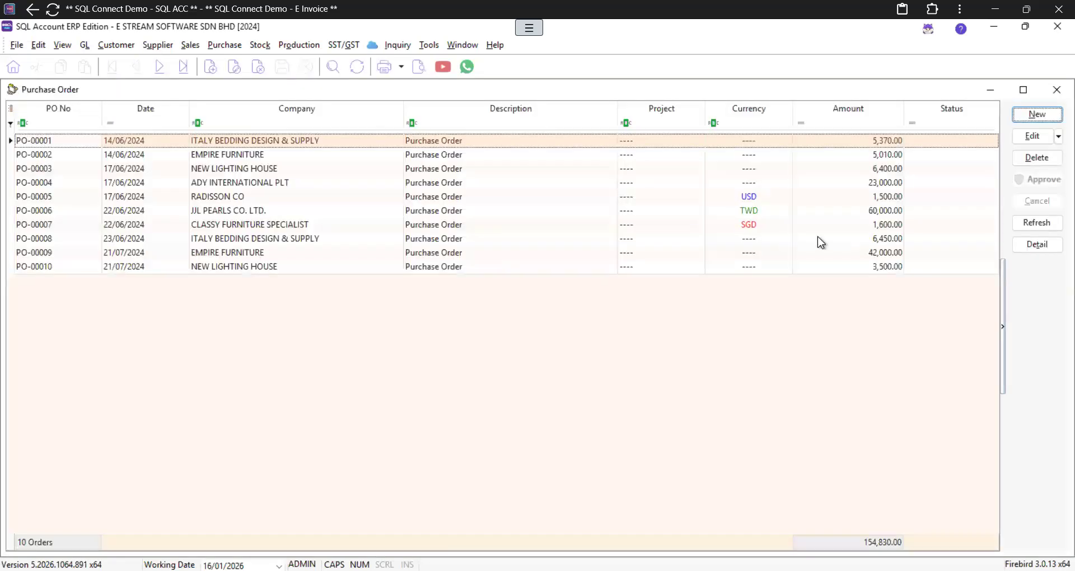
# Step: Start a new purchase order from WISOFT SOLUTIONS with a SAMSUNG 25 ULTRA (S25U) line
pyautogui.click(1045, 117)
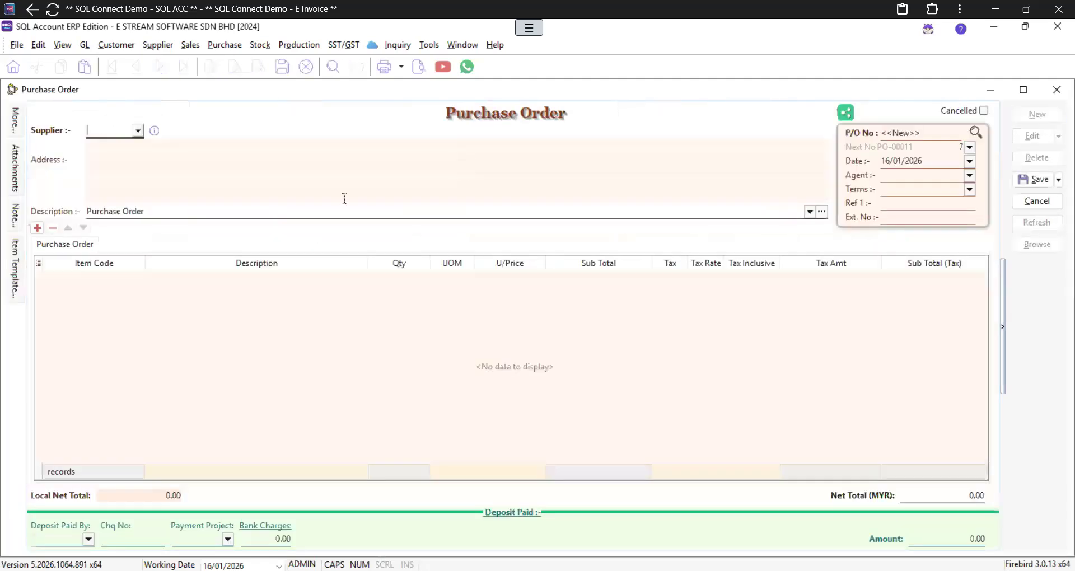
pyautogui.write('WIS')
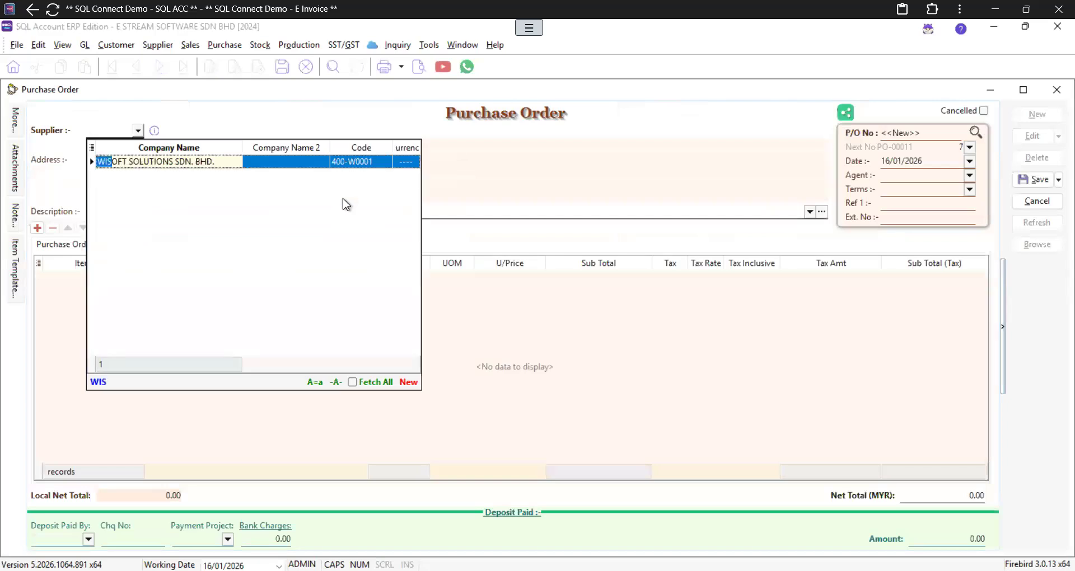
pyautogui.press('Return')
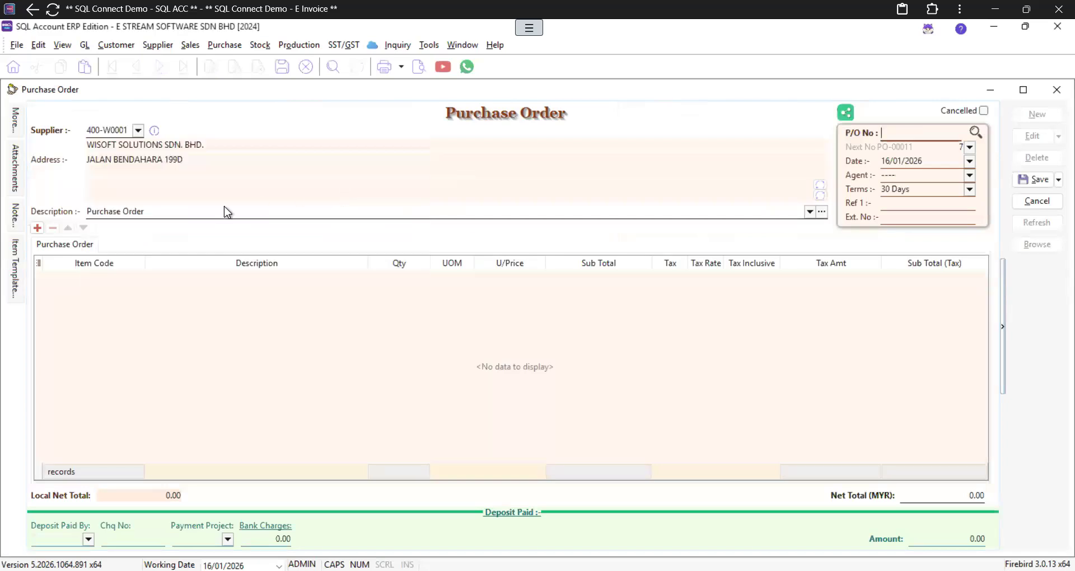
pyautogui.click(38, 228)
pyautogui.click(72, 276)
pyautogui.write('S25')
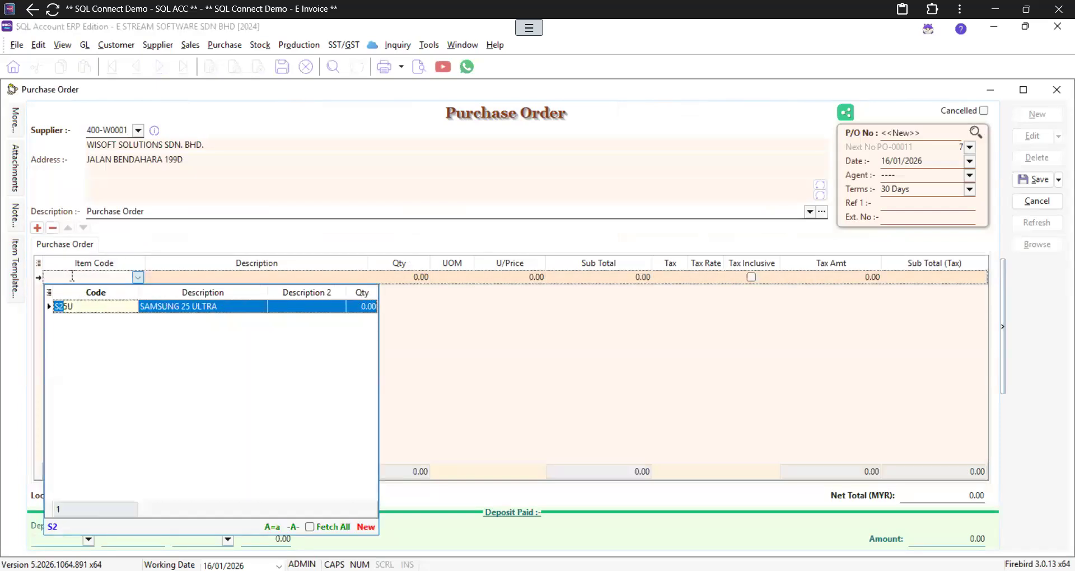
pyautogui.press('Return')
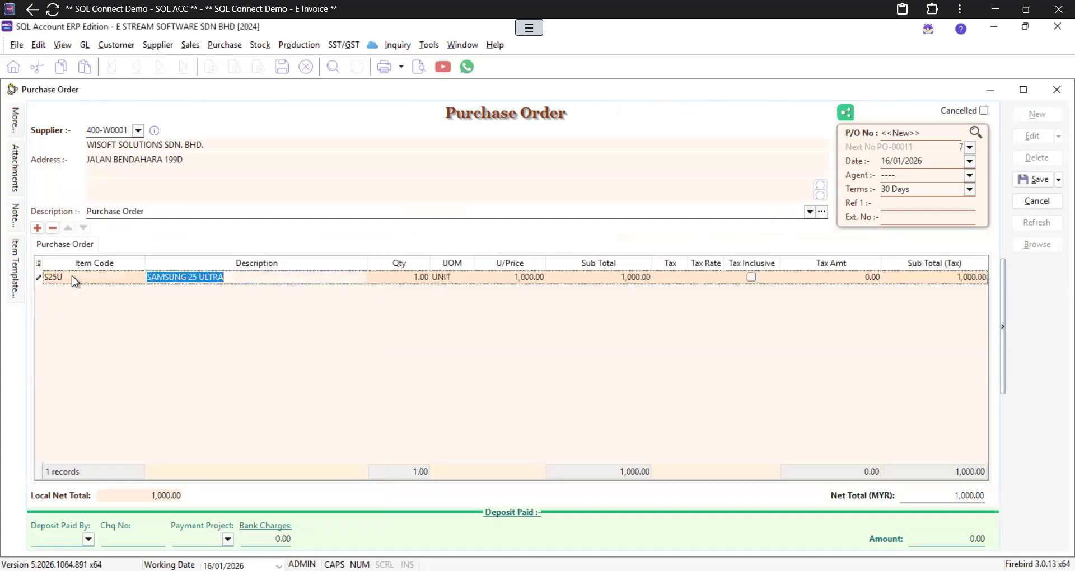
# Step: Set the line to 10 units at 1,000.00 each and save PO-00011 totalling 10,000.00
pyautogui.click(520, 280)
pyautogui.press('BackSpace')
pyautogui.press('Tab')
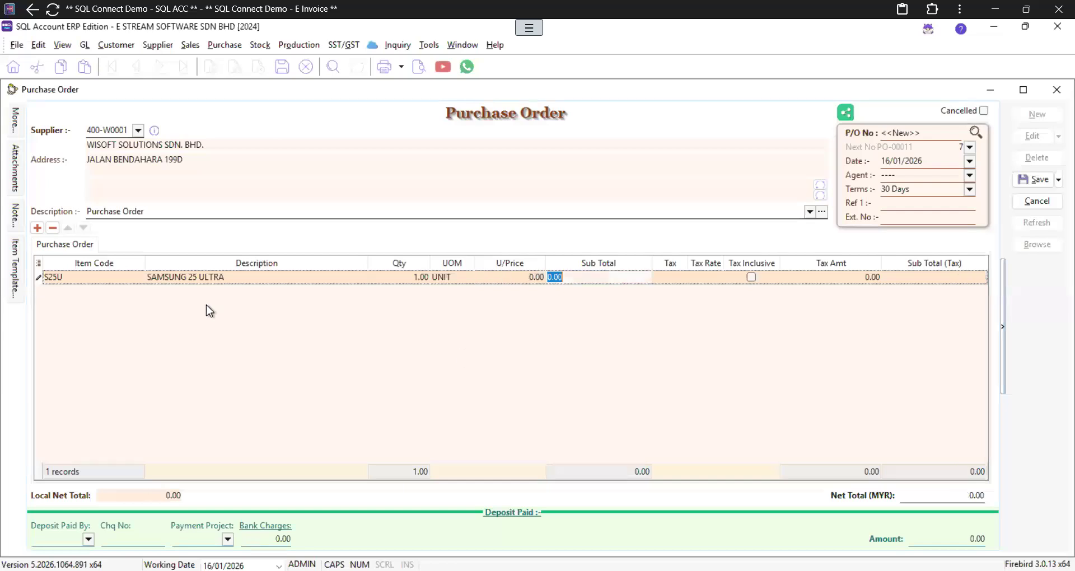
pyautogui.click(527, 277)
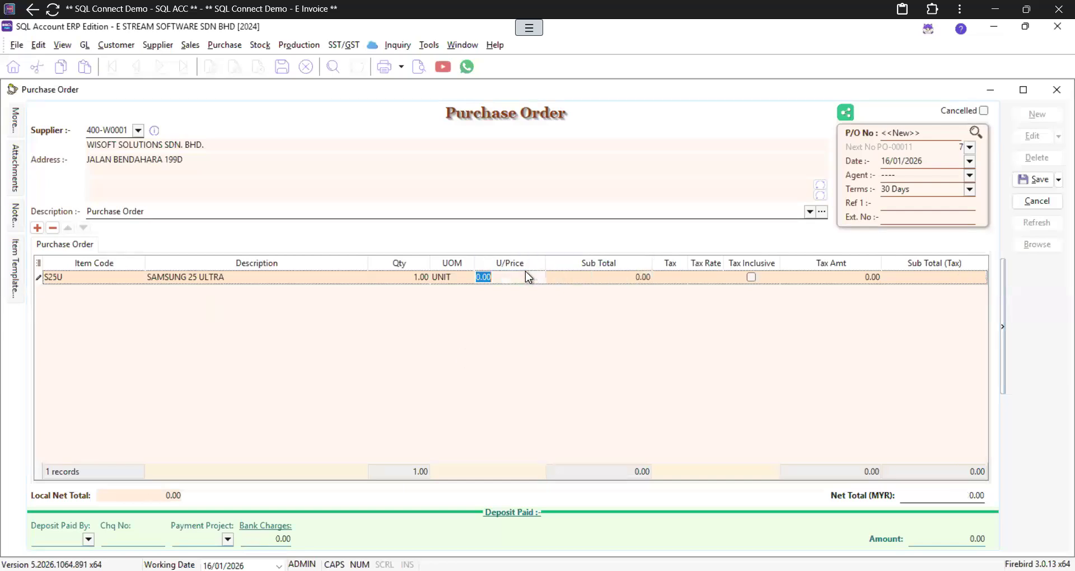
pyautogui.write('1000')
pyautogui.press('Tab')
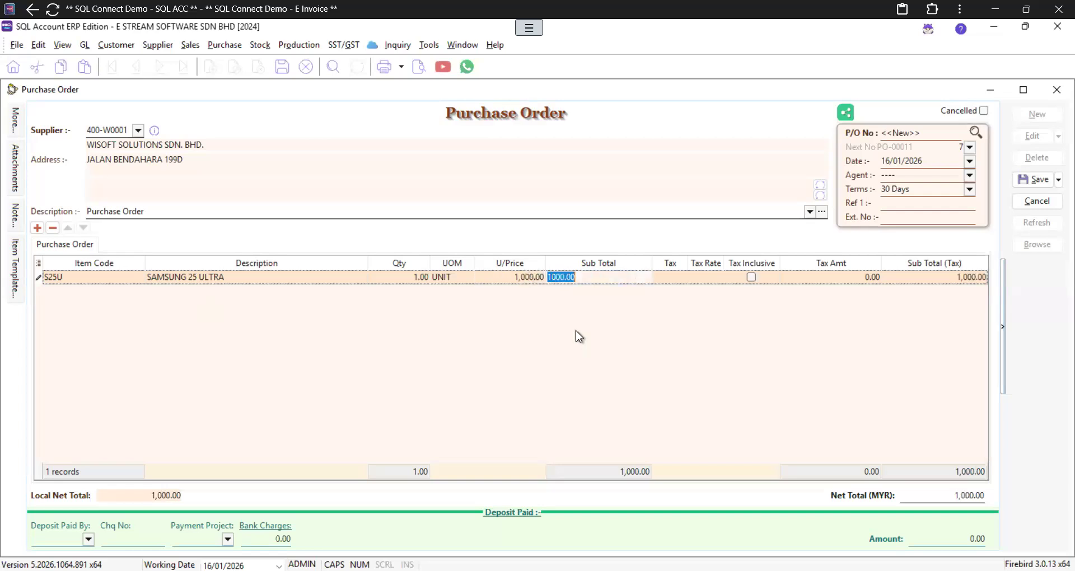
pyautogui.click(412, 277)
pyautogui.write('10')
pyautogui.press('Tab')
pyautogui.click(1036, 179)
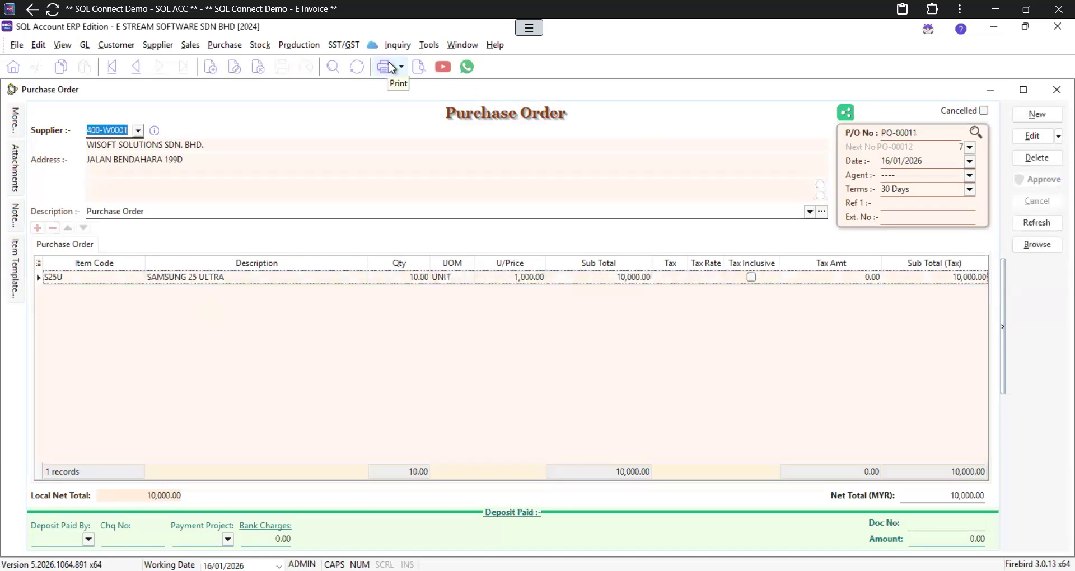
pyautogui.click(417, 69)
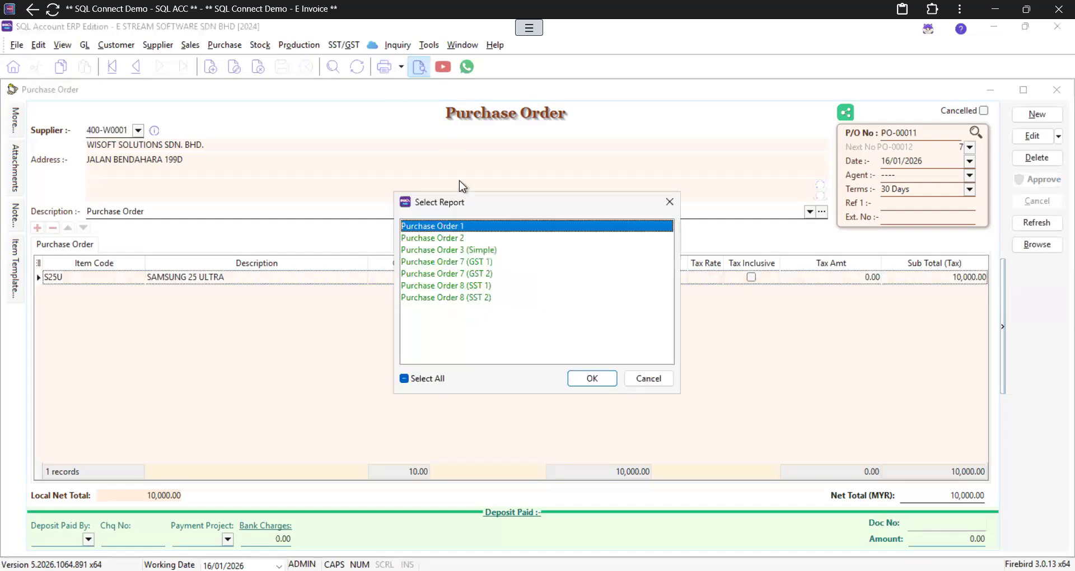
pyautogui.click(463, 252)
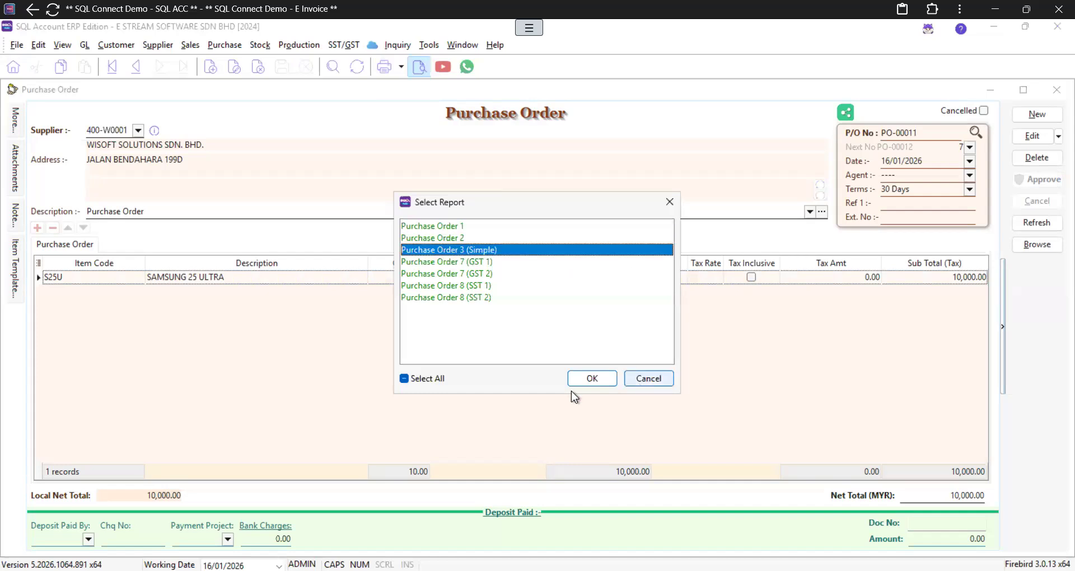
pyautogui.click(592, 379)
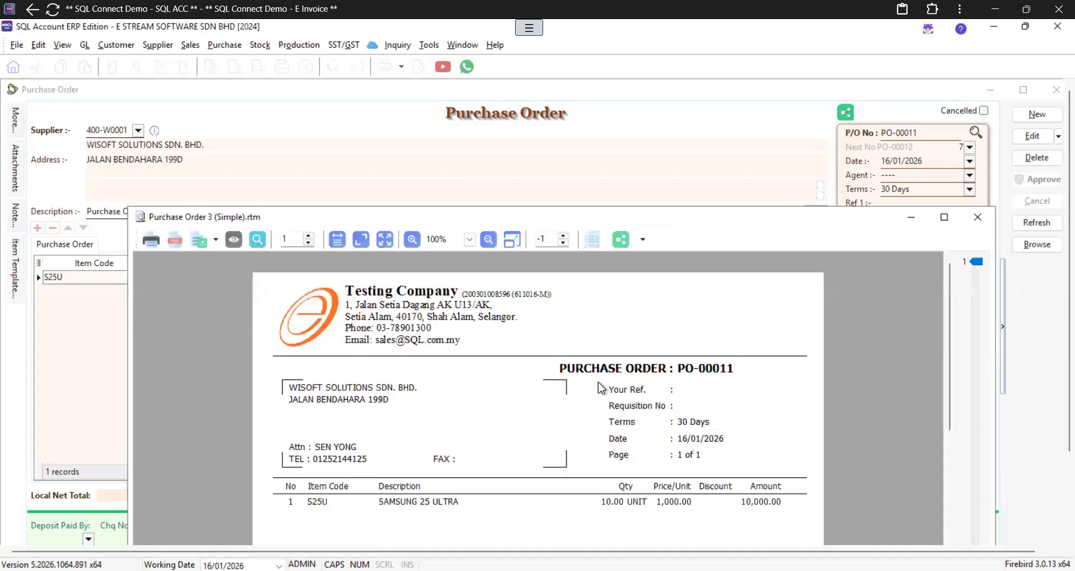
pyautogui.doubleClick(569, 212)
pyautogui.scroll(-5, 437, 319)
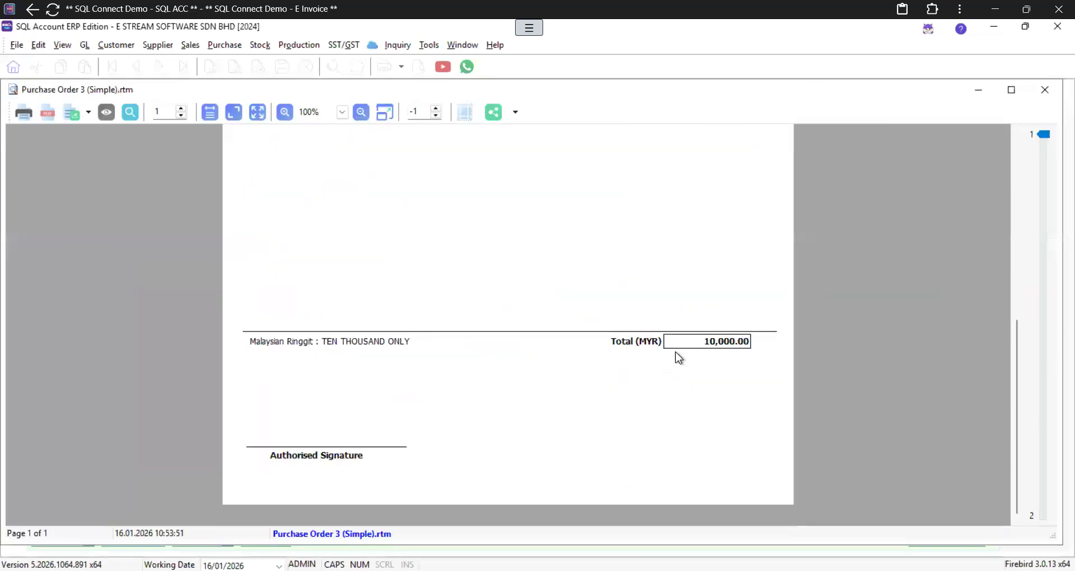
pyautogui.scroll(5, 676, 352)
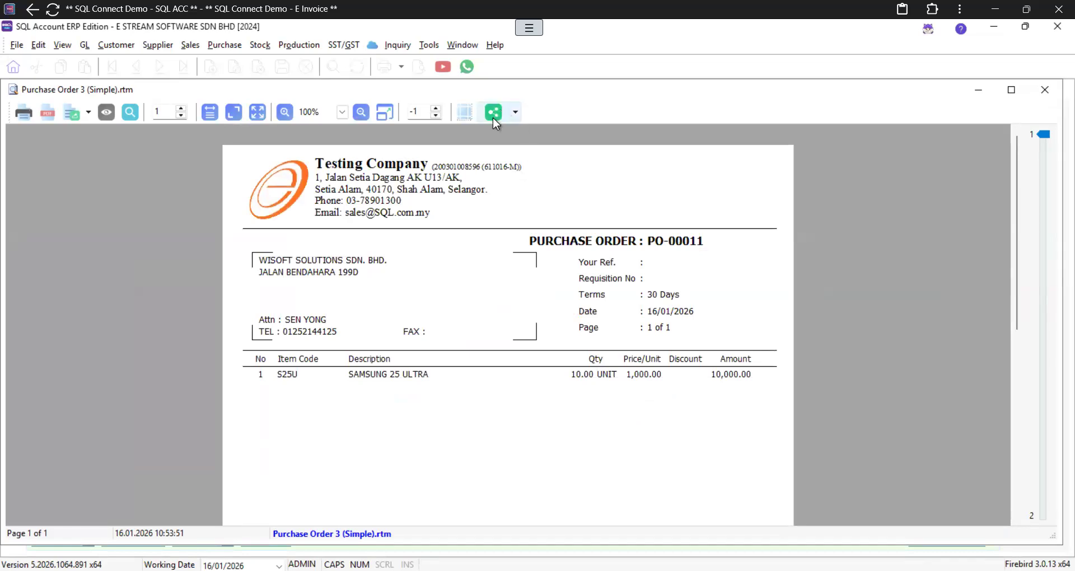
pyautogui.click(517, 113)
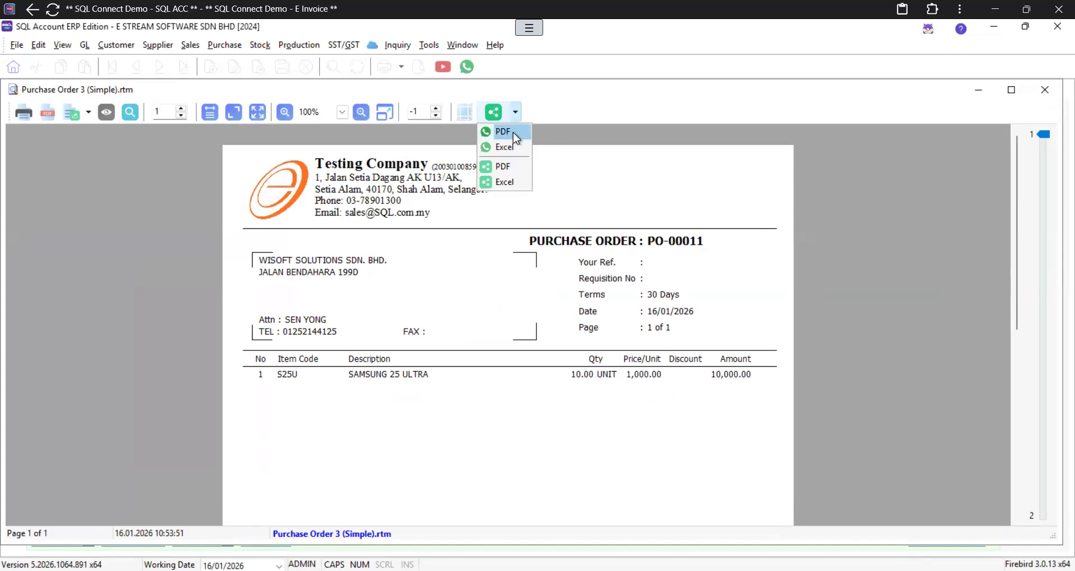
pyautogui.click(513, 132)
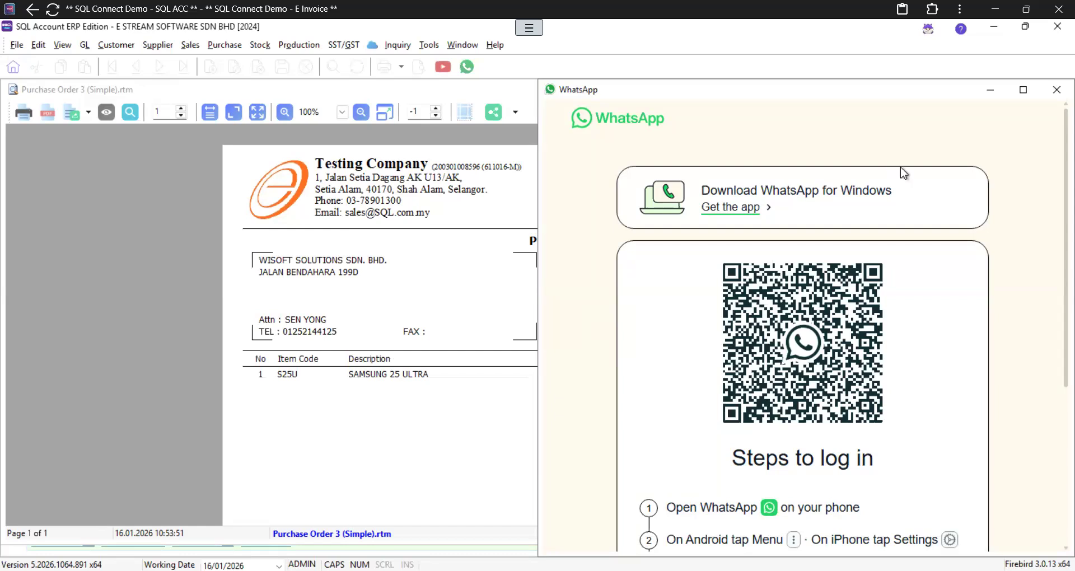
pyautogui.click(1052, 93)
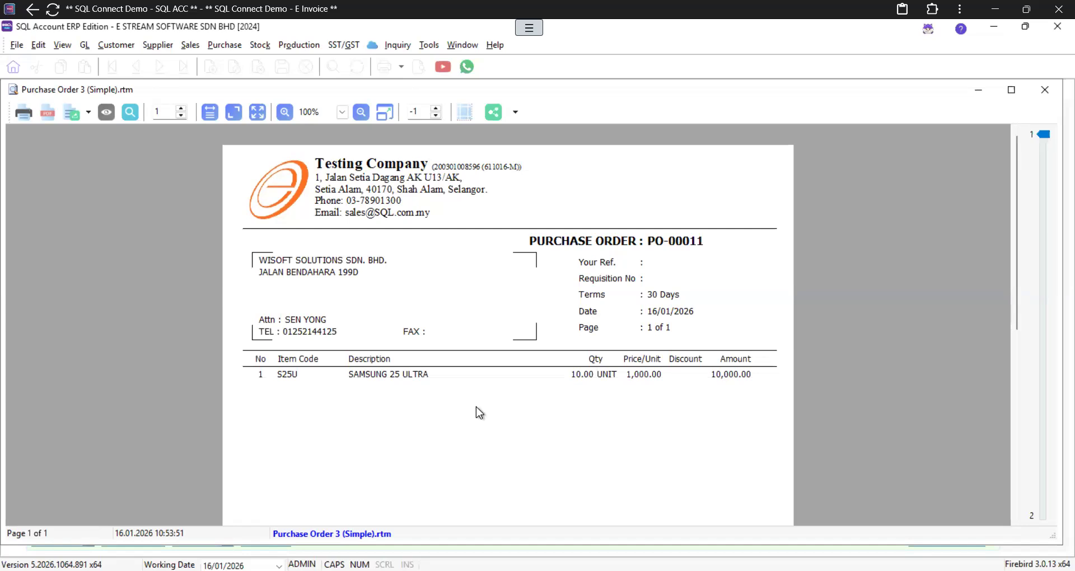
pyautogui.click(1045, 91)
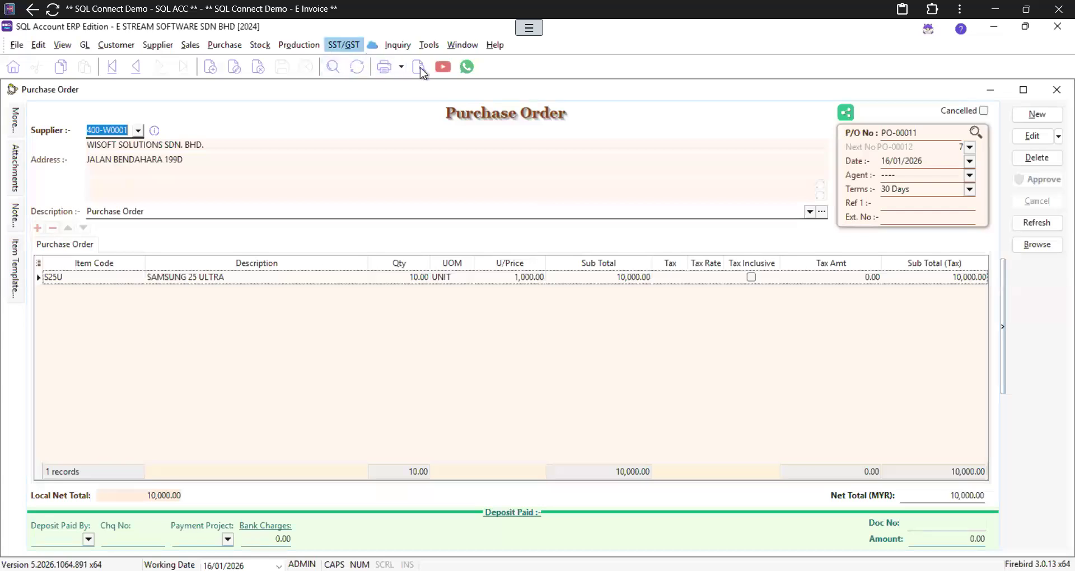
# Step: Reopen PO-00011 from the purchase order list and transfer it to a purchase invoice
pyautogui.click(1059, 91)
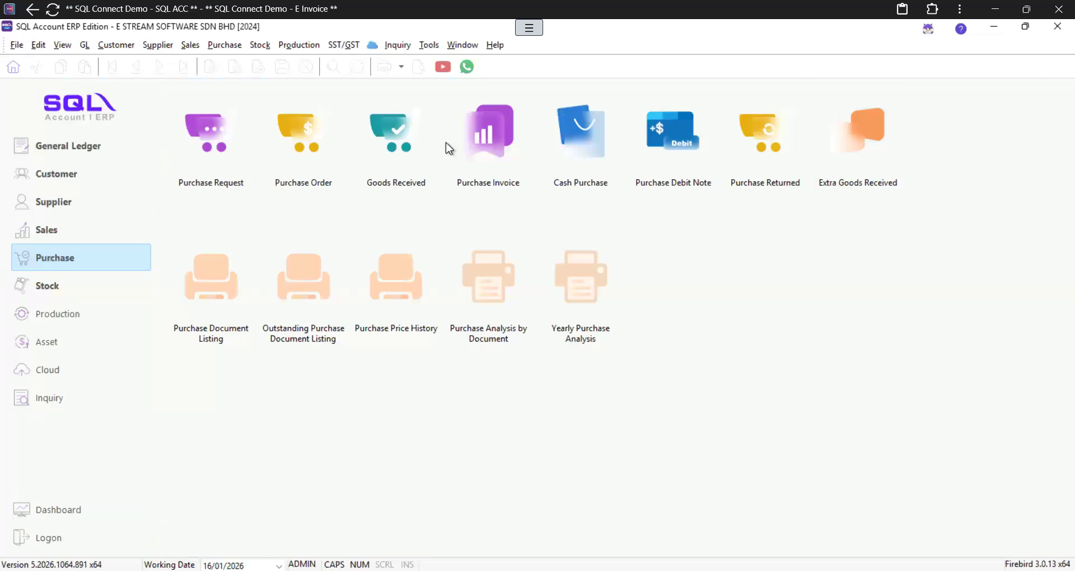
pyautogui.click(309, 159)
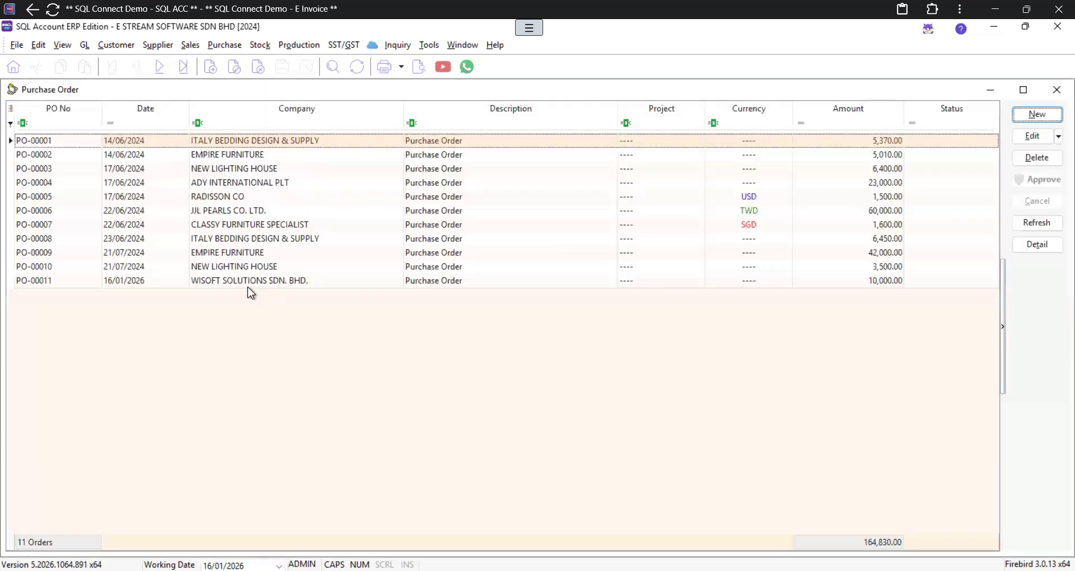
pyautogui.doubleClick(251, 282)
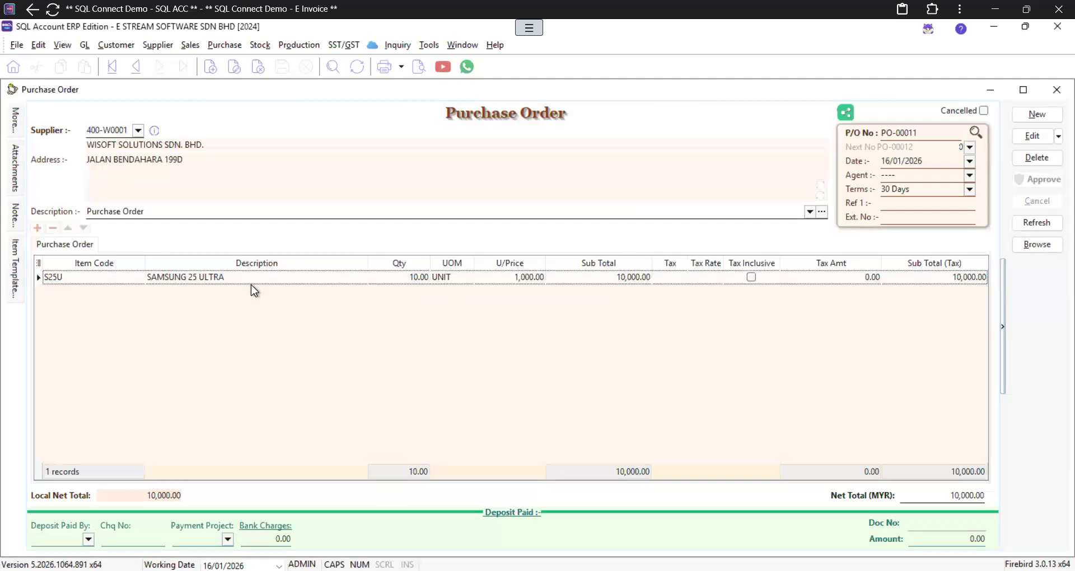
pyautogui.rightClick(500, 119)
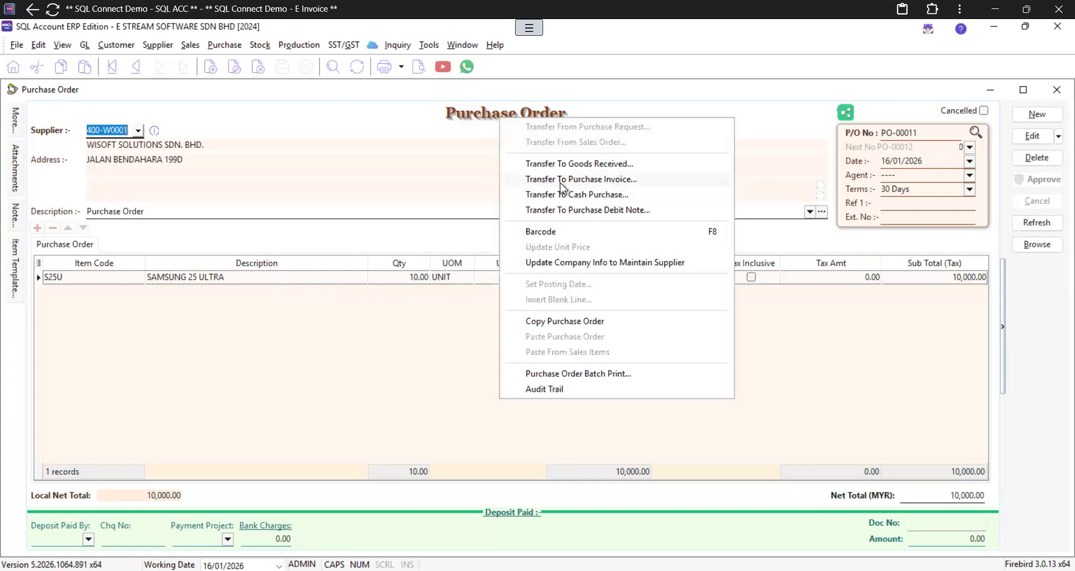
pyautogui.click(612, 179)
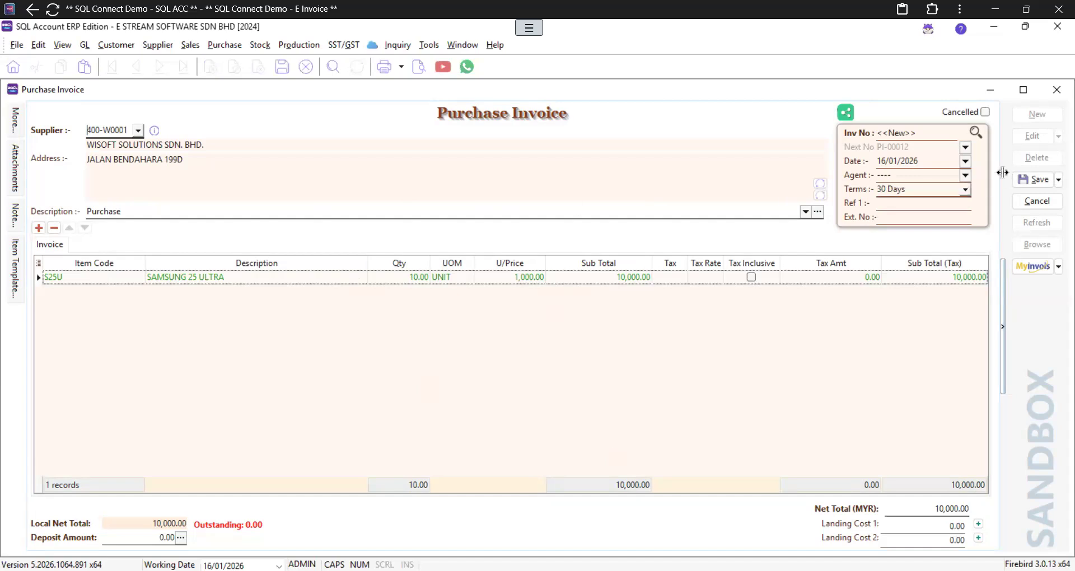
# Step: Save purchase invoice PI-00012 for 10,000.00, check the item lookup unchanged, and close the invoice
pyautogui.click(1037, 180)
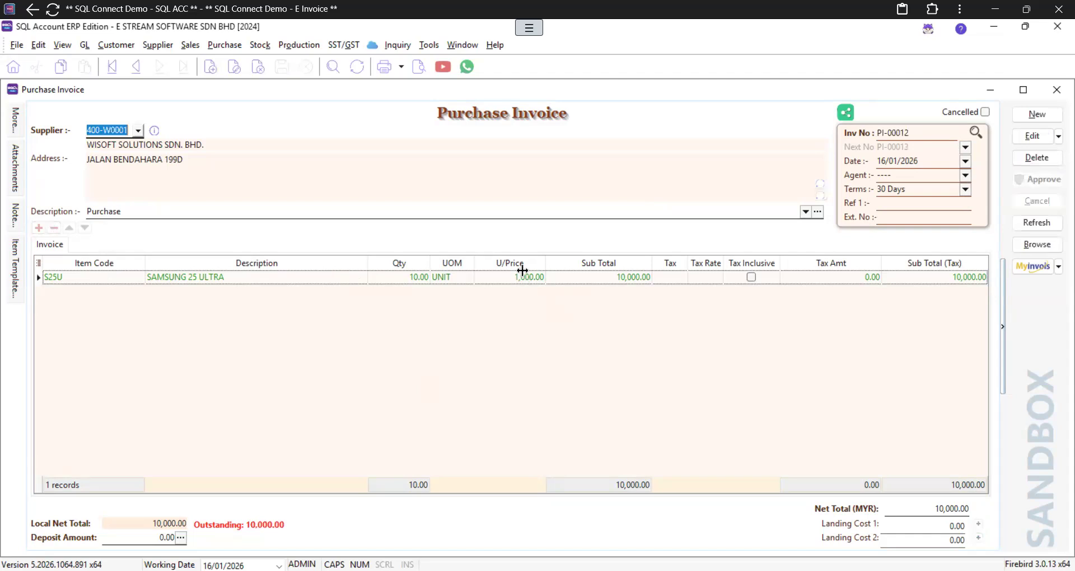
pyautogui.click(137, 279)
pyautogui.click(137, 277)
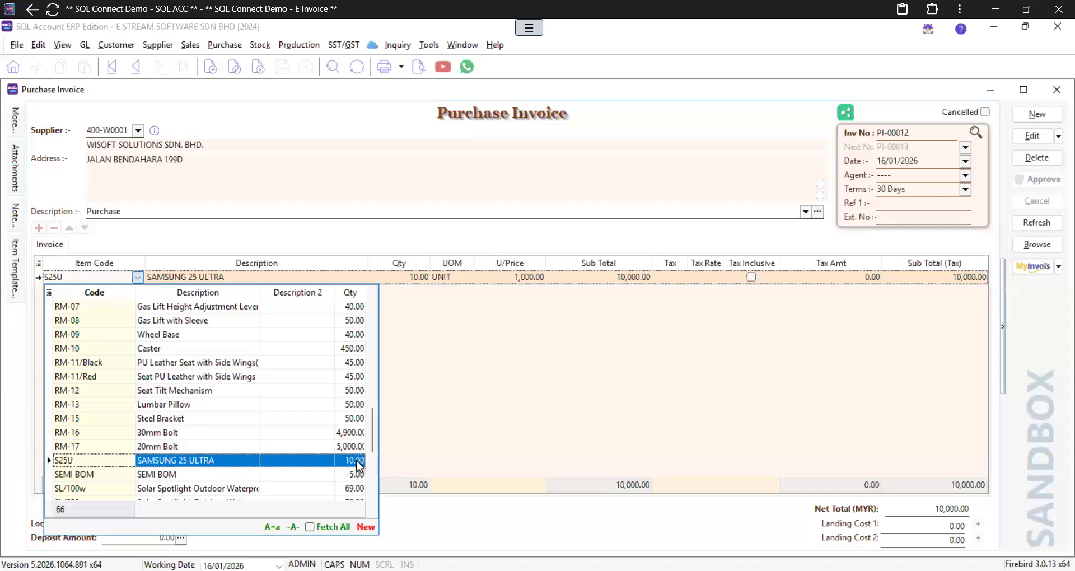
pyautogui.click(386, 469)
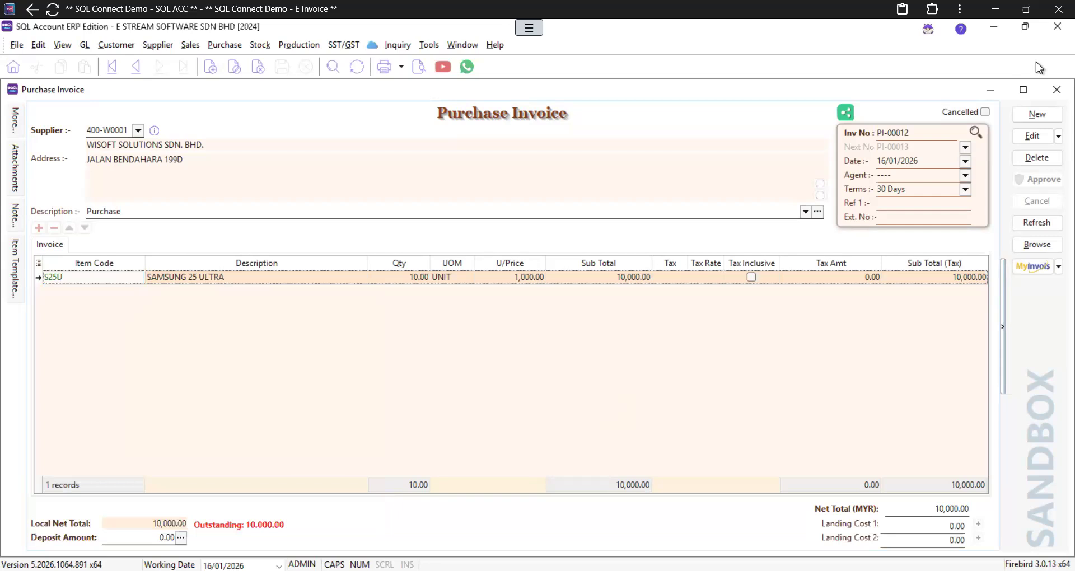
pyautogui.click(1056, 90)
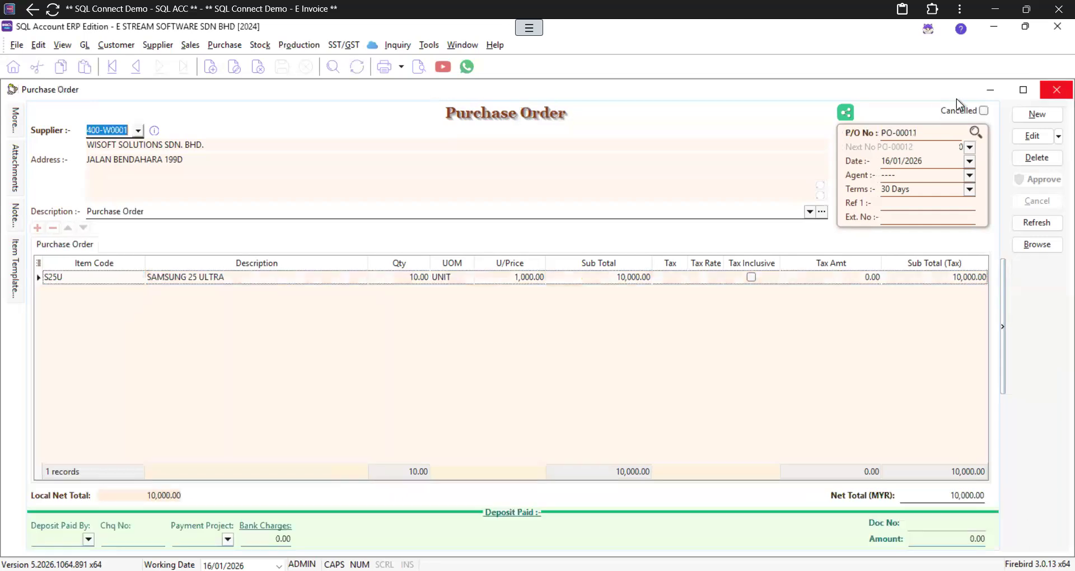
# Step: Start a new purchase invoice with supplier WISOFT SOLUTIONS SDN. BHD
pyautogui.click(1057, 89)
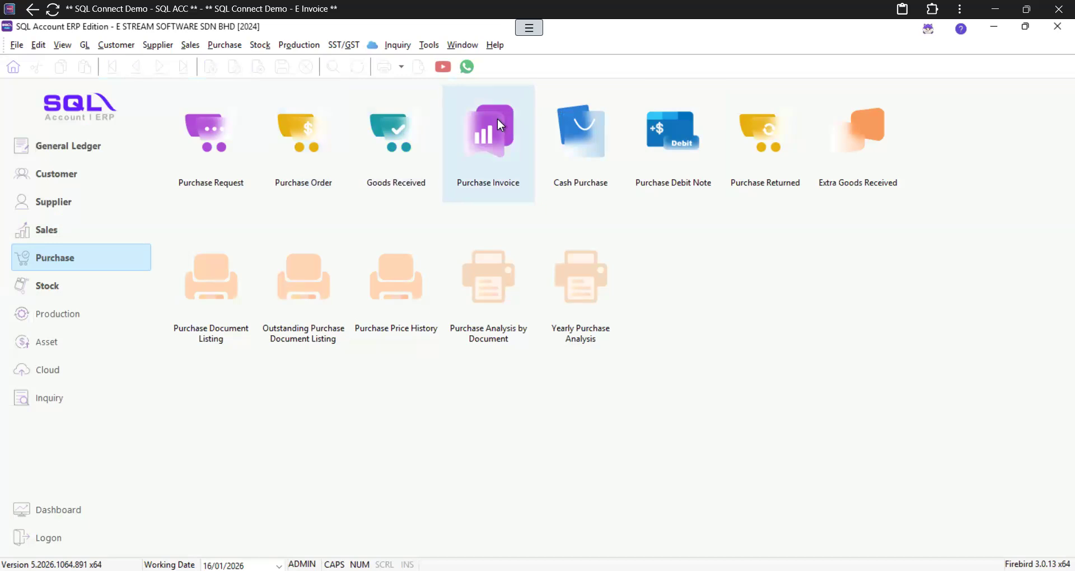
pyautogui.click(479, 164)
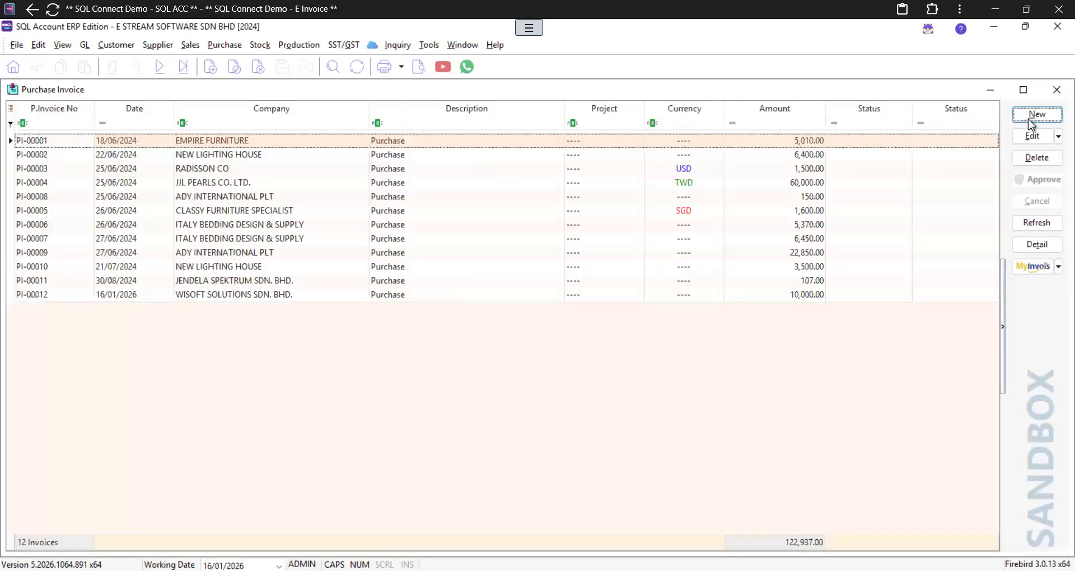
pyautogui.click(1030, 117)
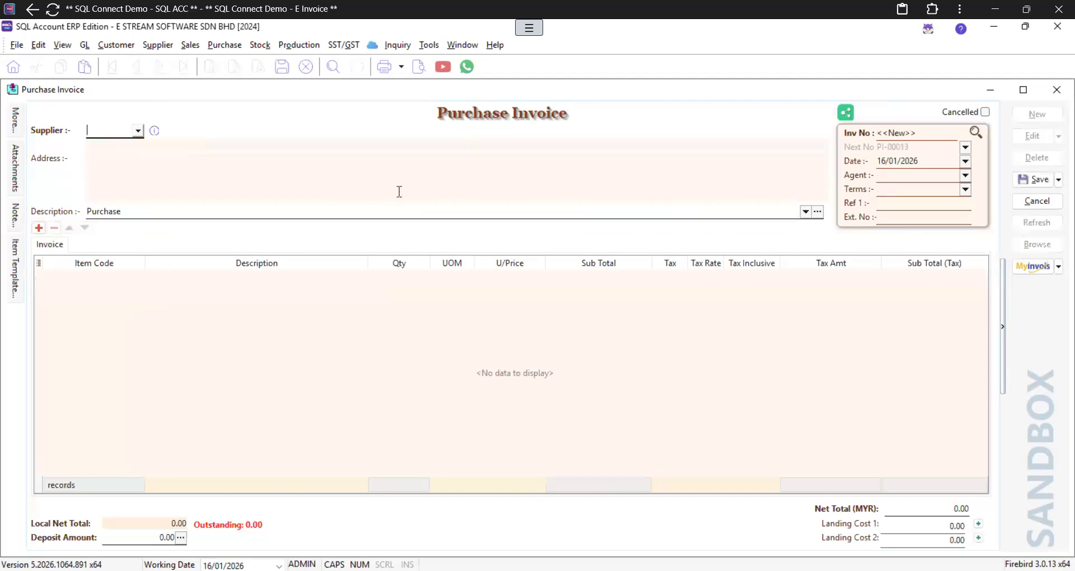
pyautogui.click(138, 132)
pyautogui.write('WISO')
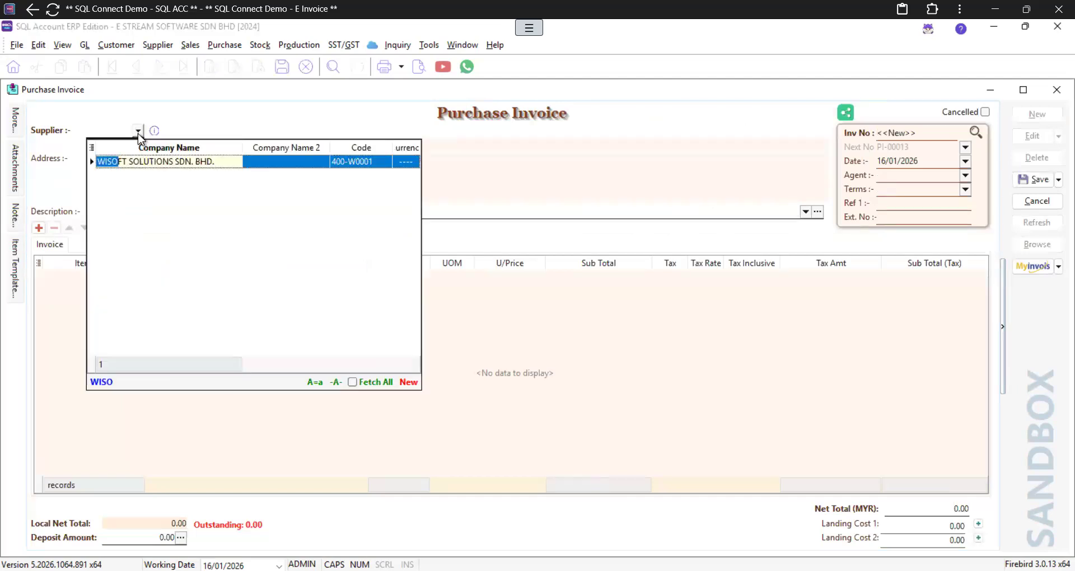
pyautogui.press('Return')
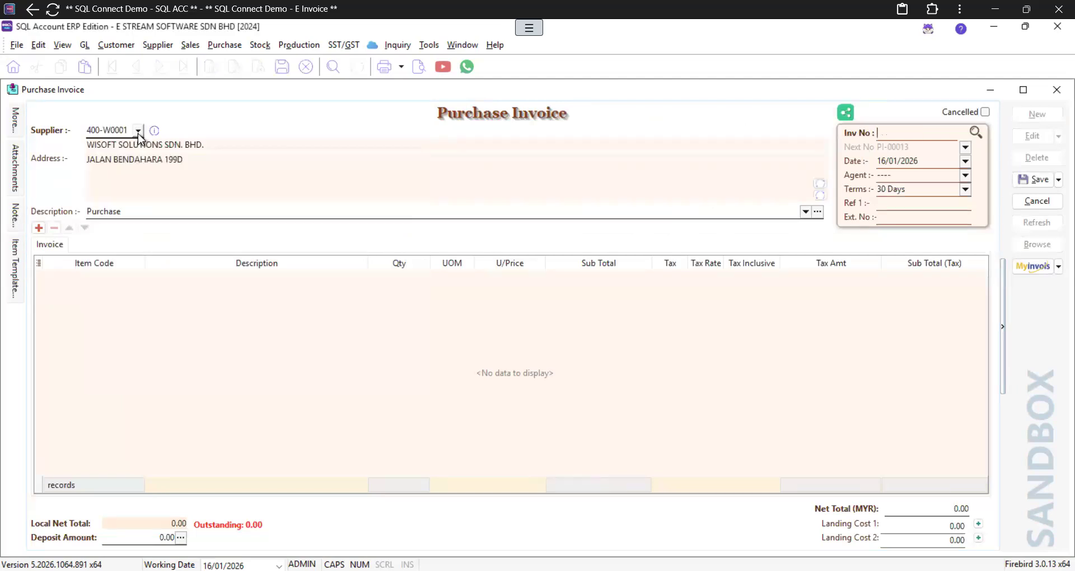
# Step: Add a line of 15 SAMSUNG 25 ULTRA (S25U) and save the invoice as PI-00013
pyautogui.click(39, 228)
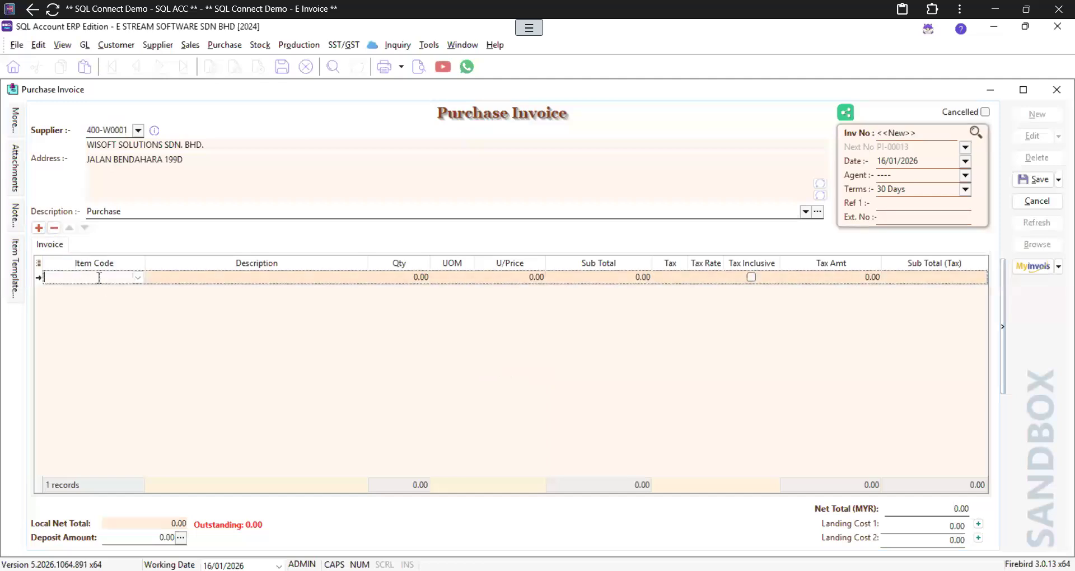
pyautogui.write('S25')
pyautogui.press('Return')
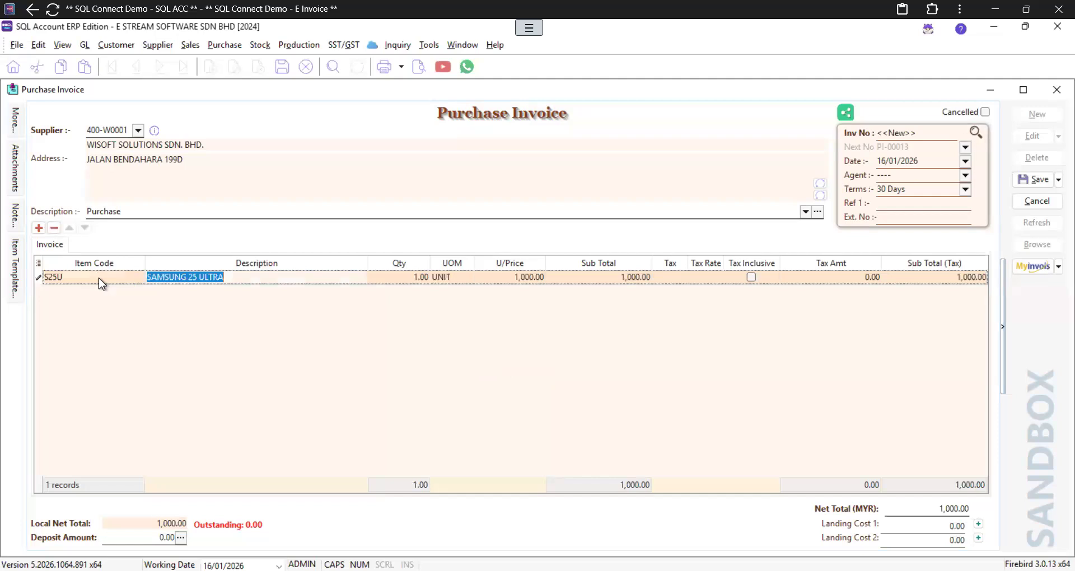
pyautogui.click(398, 280)
pyautogui.write('15')
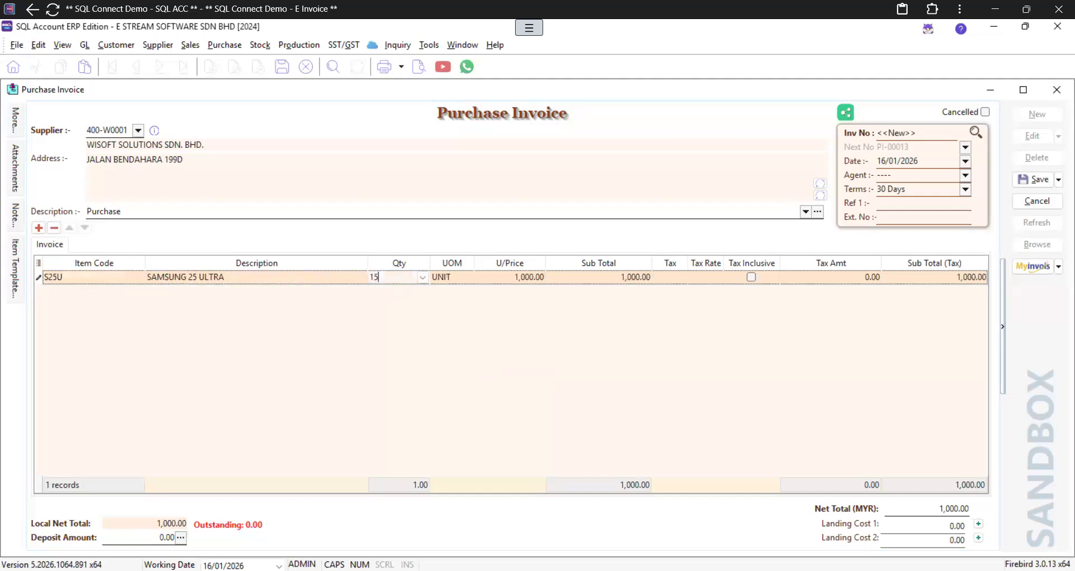
pyautogui.press('Tab')
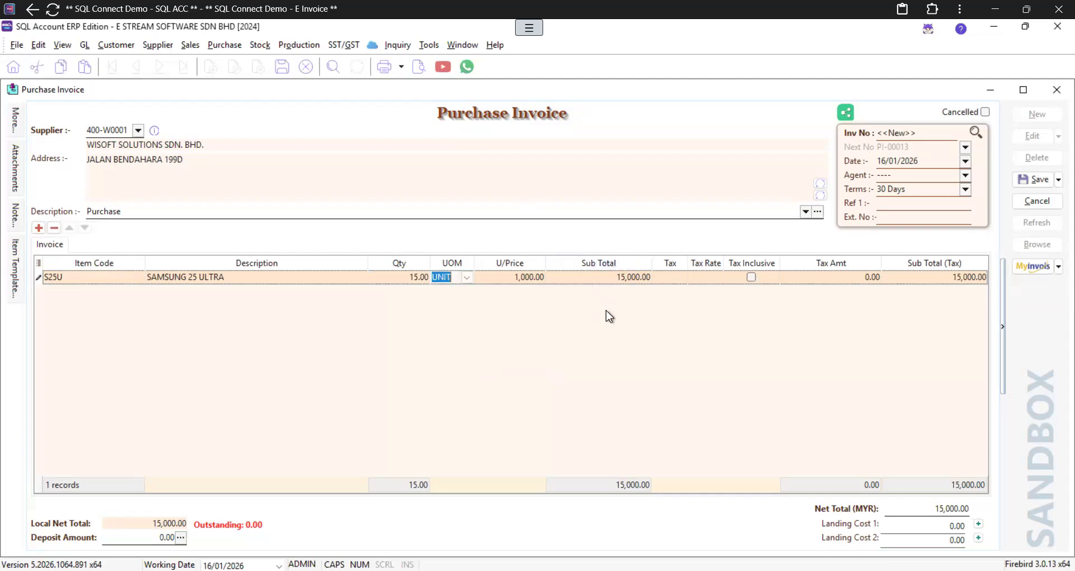
pyautogui.click(1032, 186)
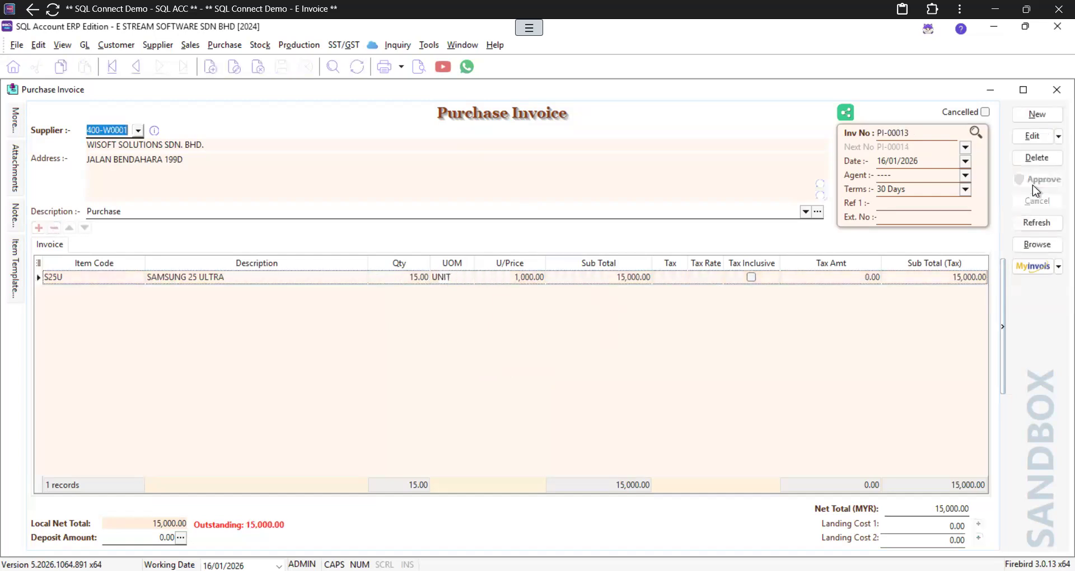
pyautogui.click(141, 277)
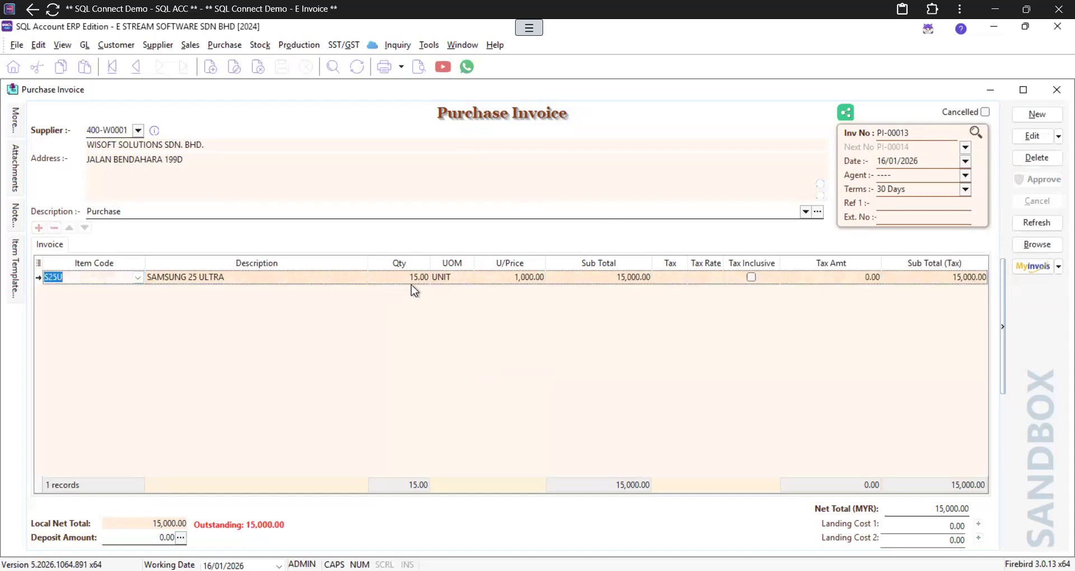
pyautogui.click(137, 278)
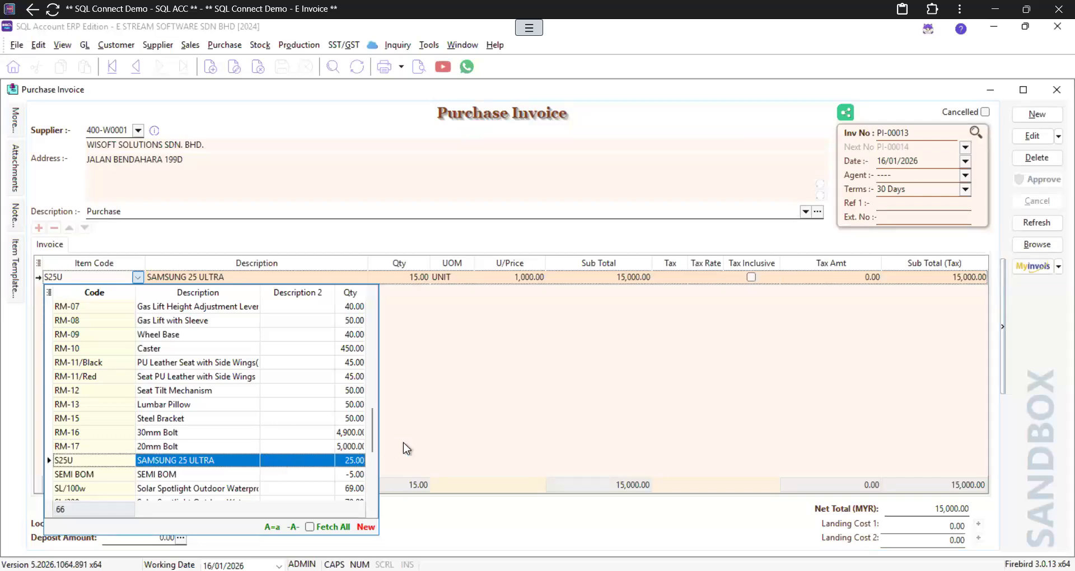
pyautogui.click(589, 402)
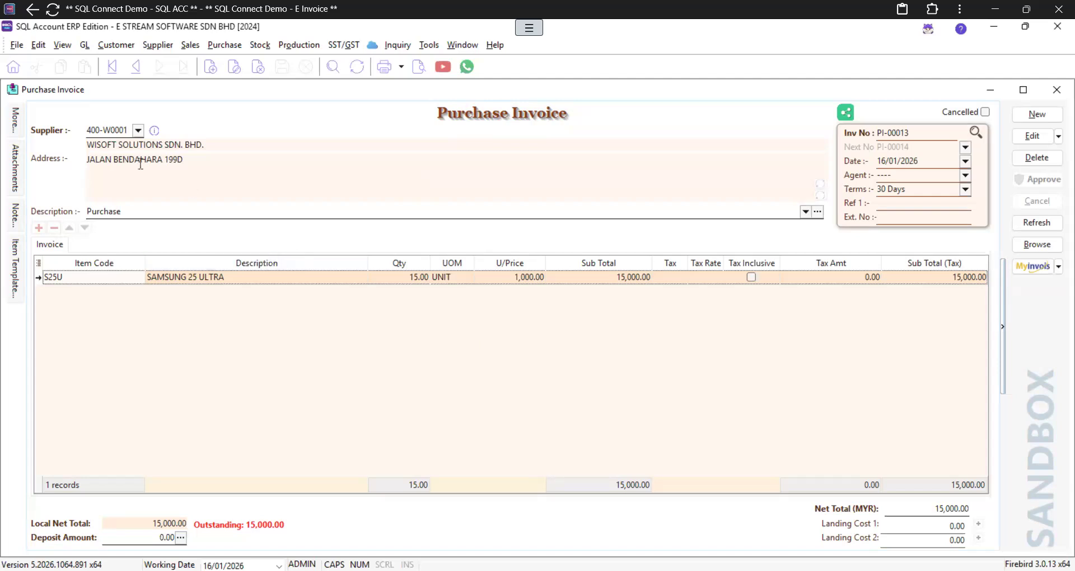
pyautogui.click(138, 130)
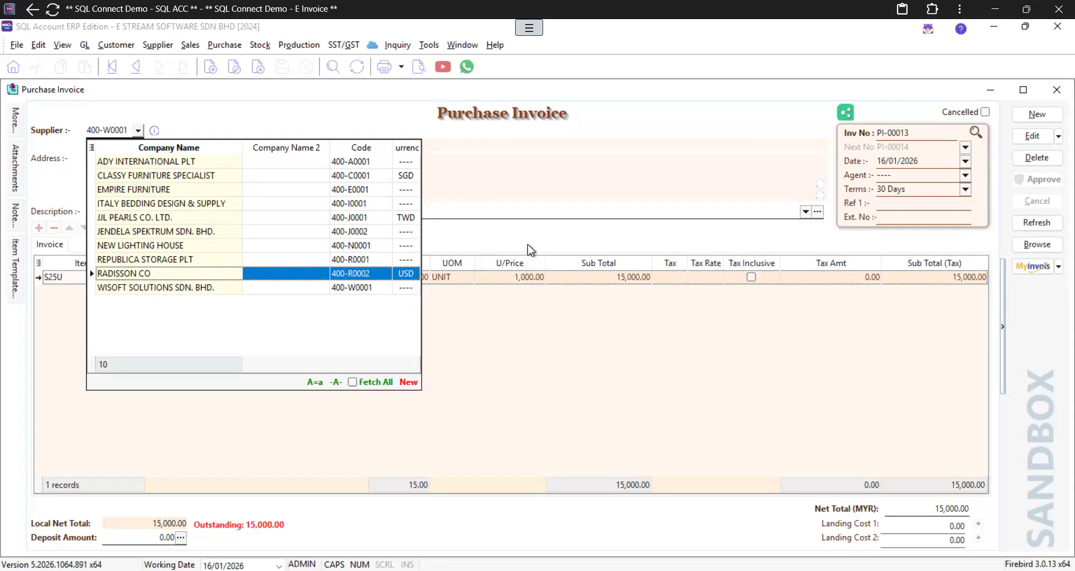
pyautogui.press('Escape')
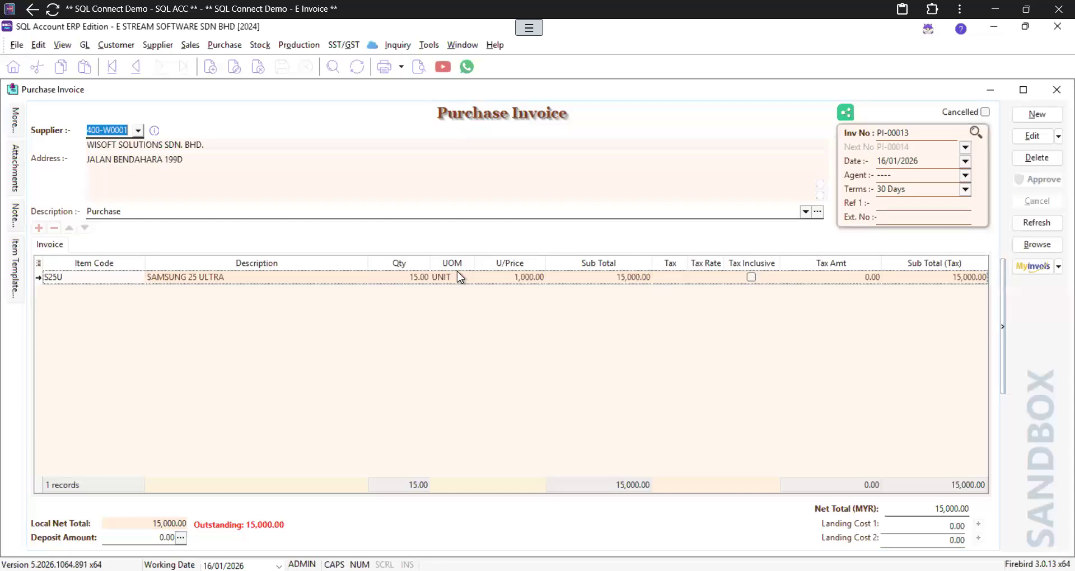
# Step: Start a MyInvois batch import and load the received e-invoices for the date range
pyautogui.click(1032, 240)
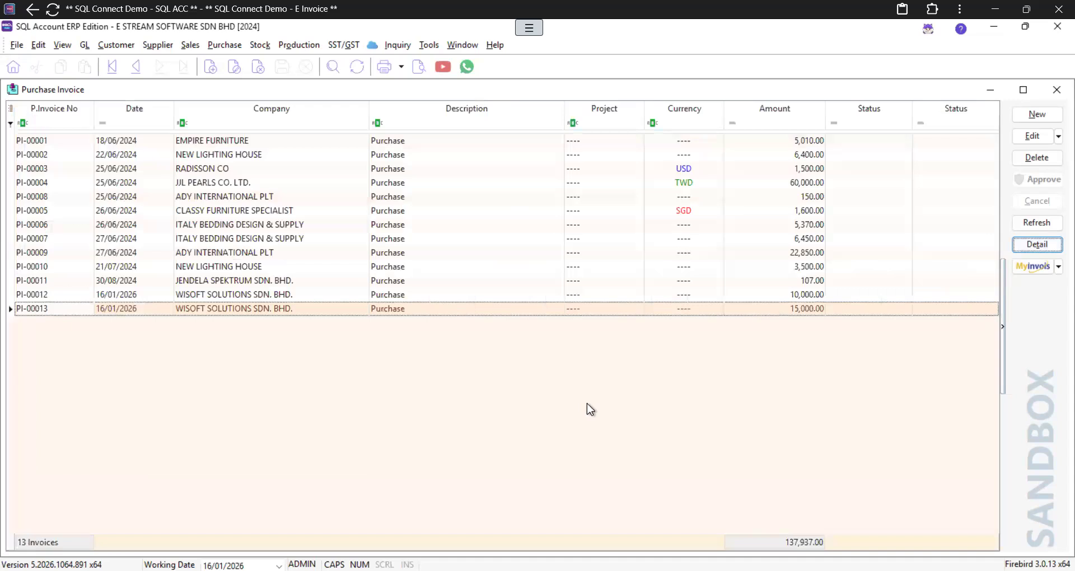
pyautogui.click(1018, 263)
pyautogui.click(1026, 269)
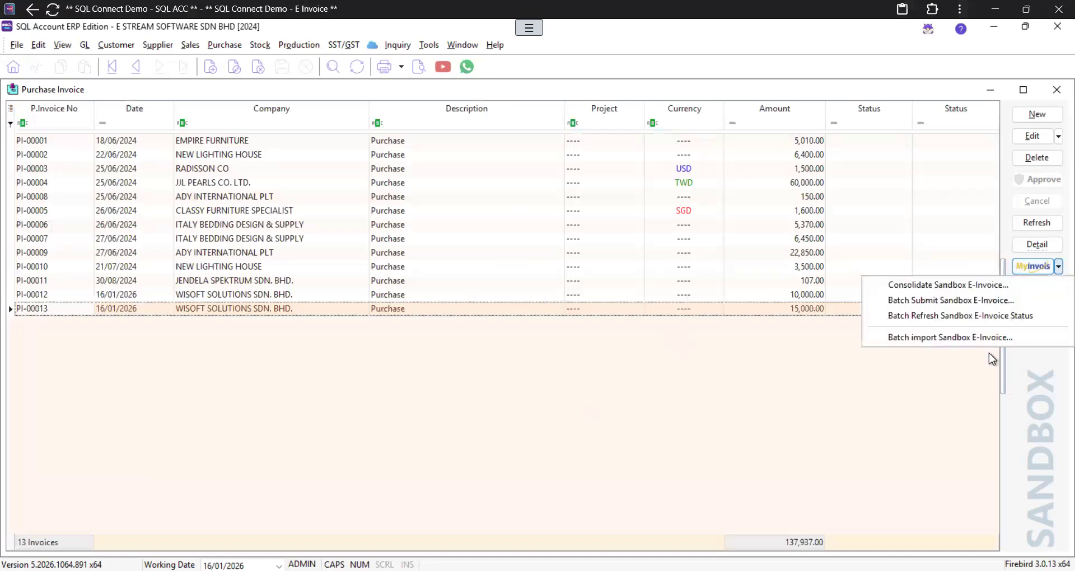
pyautogui.click(931, 338)
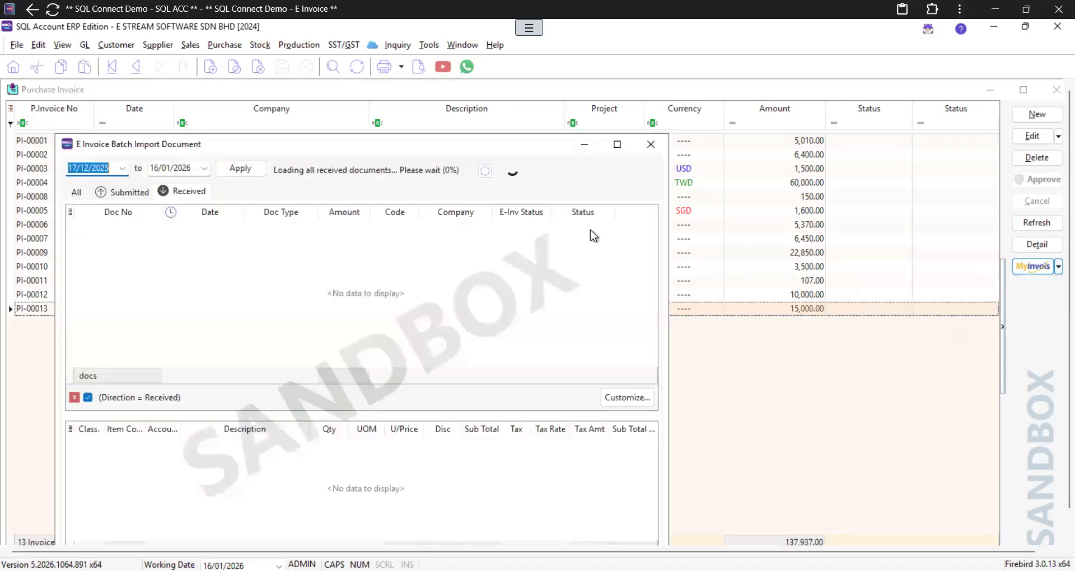
pyautogui.click(243, 172)
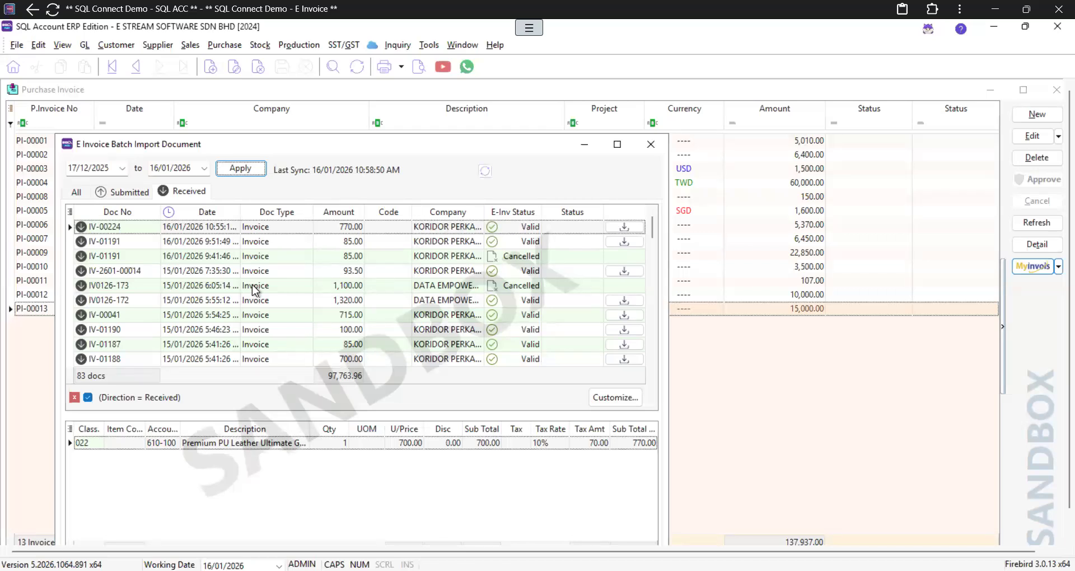
pyautogui.moveTo(405, 147); pyautogui.dragTo(445, 81)
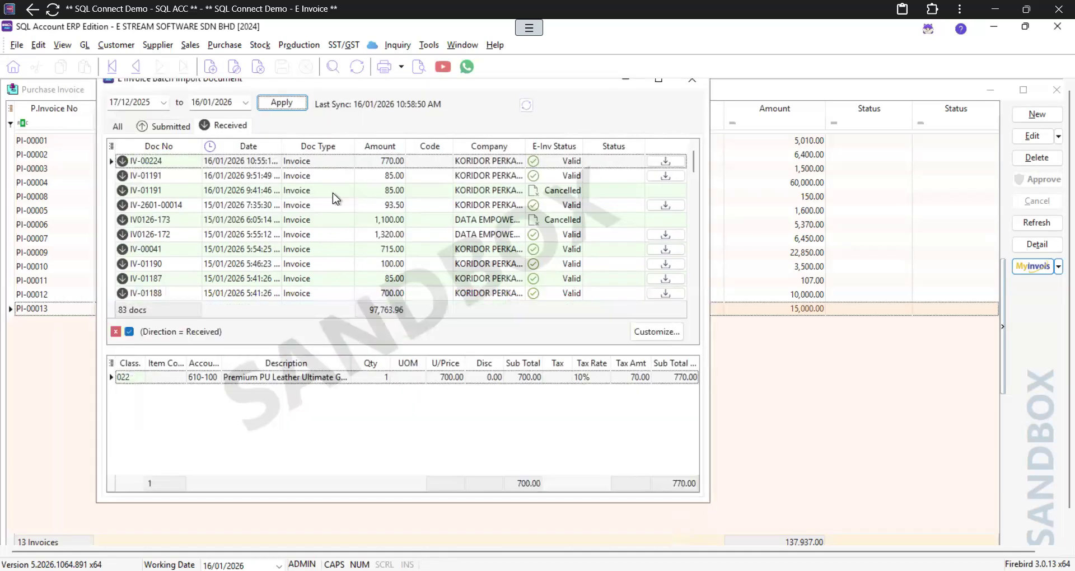
# Step: Review the lines of IV-01191, IV-2601-00014, IV0126-172 and IV-01190
pyautogui.click(291, 178)
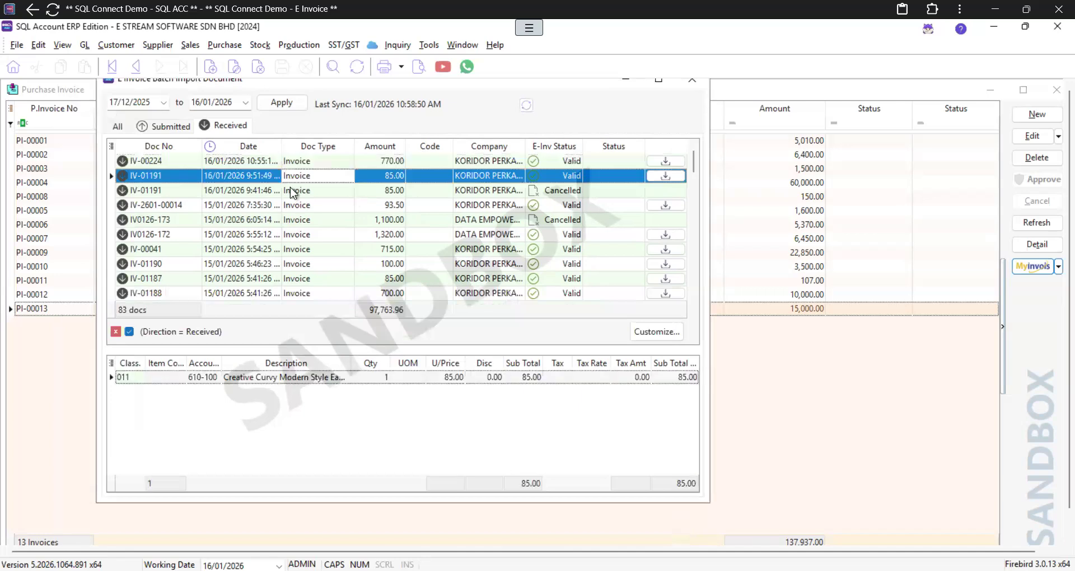
pyautogui.click(291, 191)
pyautogui.click(290, 204)
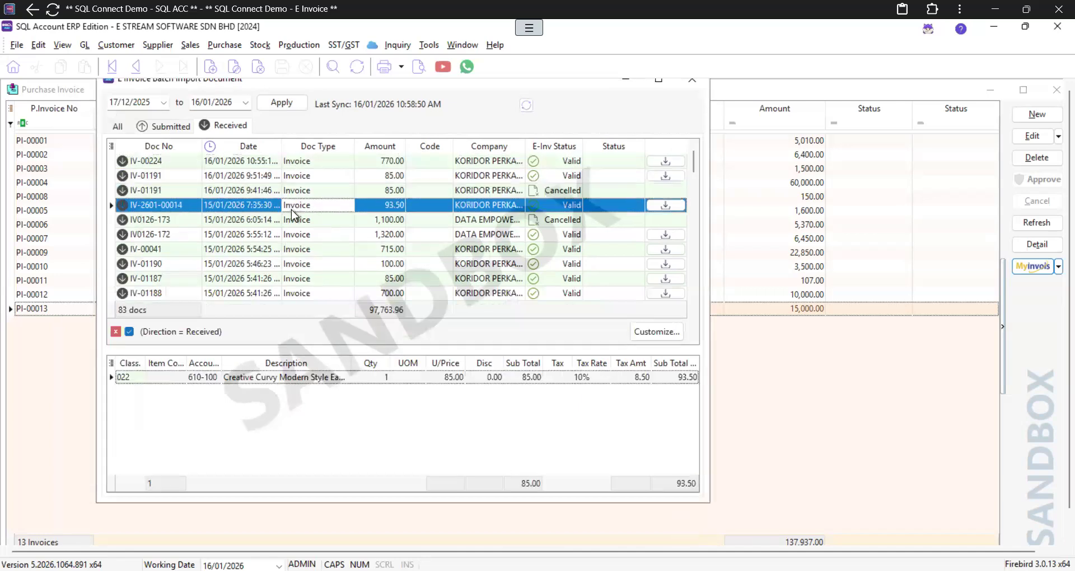
pyautogui.click(295, 236)
pyautogui.click(296, 267)
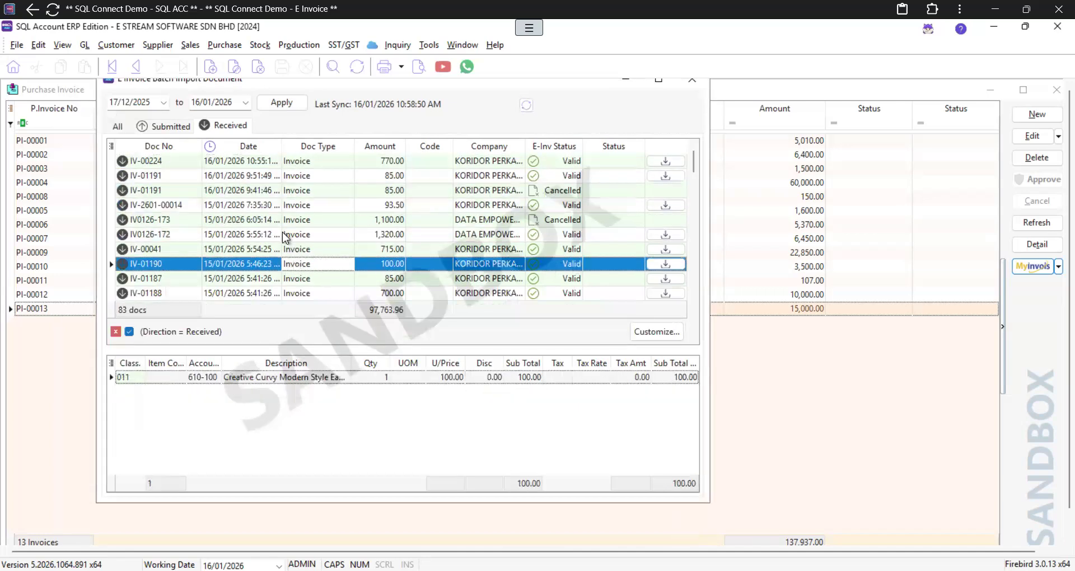
pyautogui.click(269, 177)
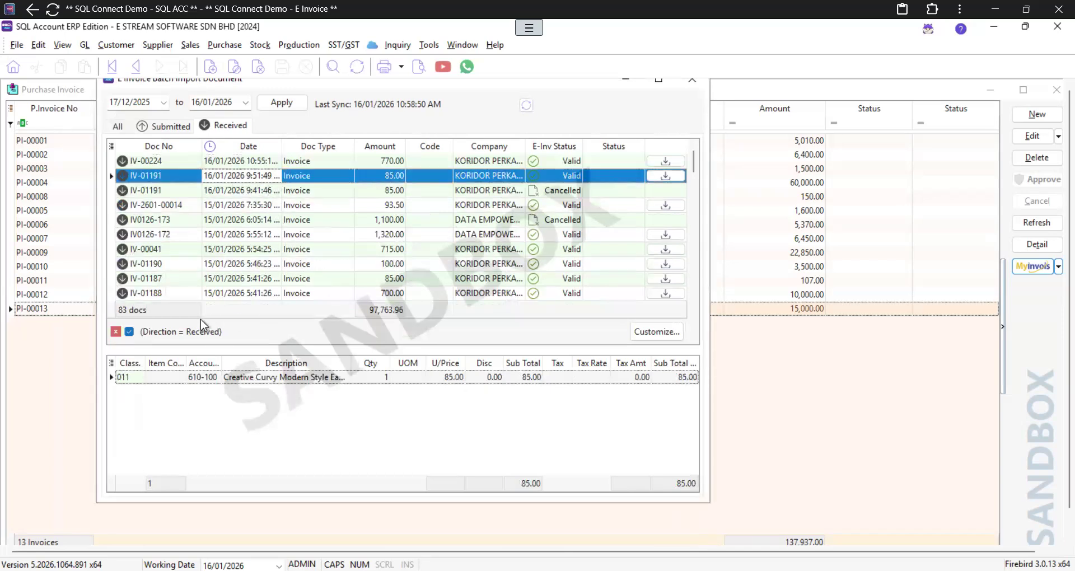
# Step: Set IV-01191's supplier code to 400-W0001, keep account 610-100, and import it
pyautogui.click(437, 176)
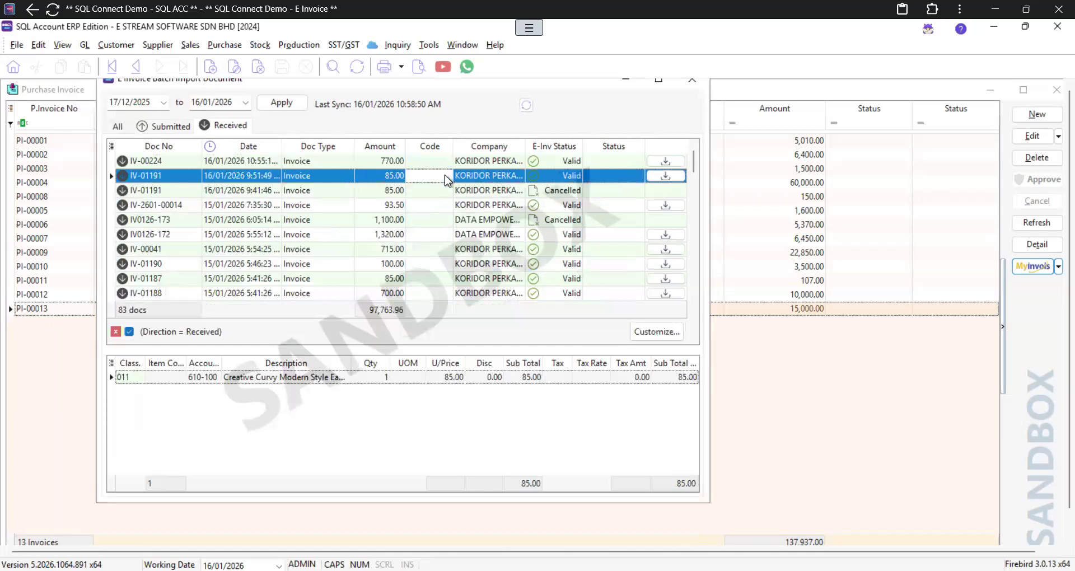
pyautogui.click(447, 176)
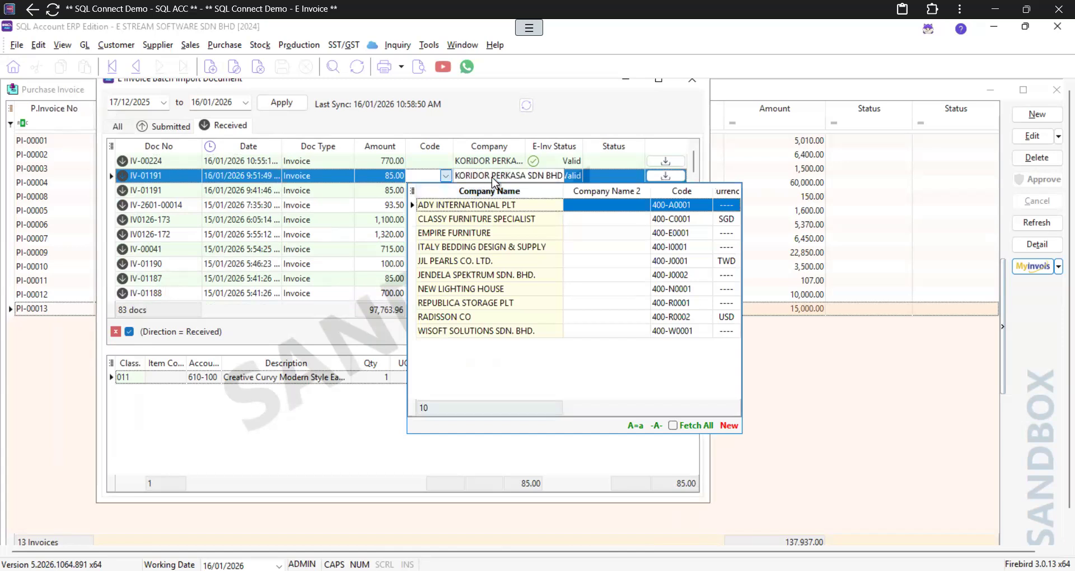
pyautogui.click(455, 332)
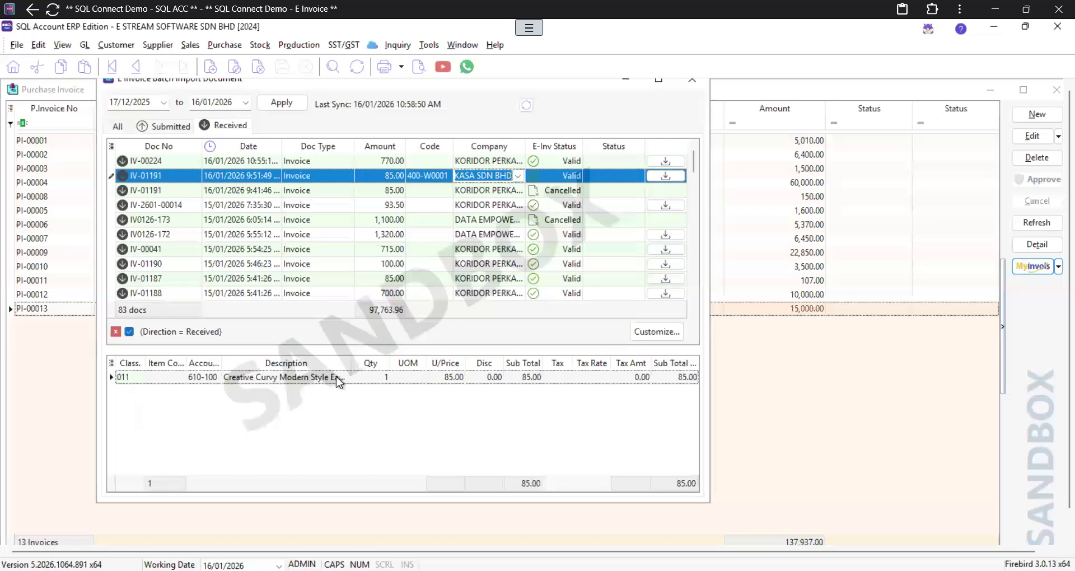
pyautogui.click(179, 378)
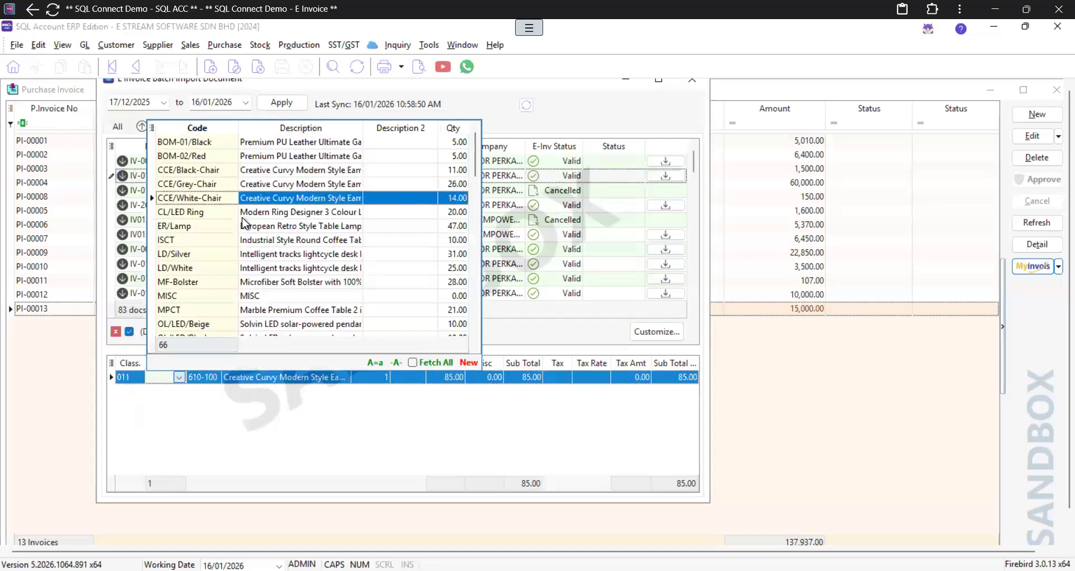
pyautogui.click(245, 440)
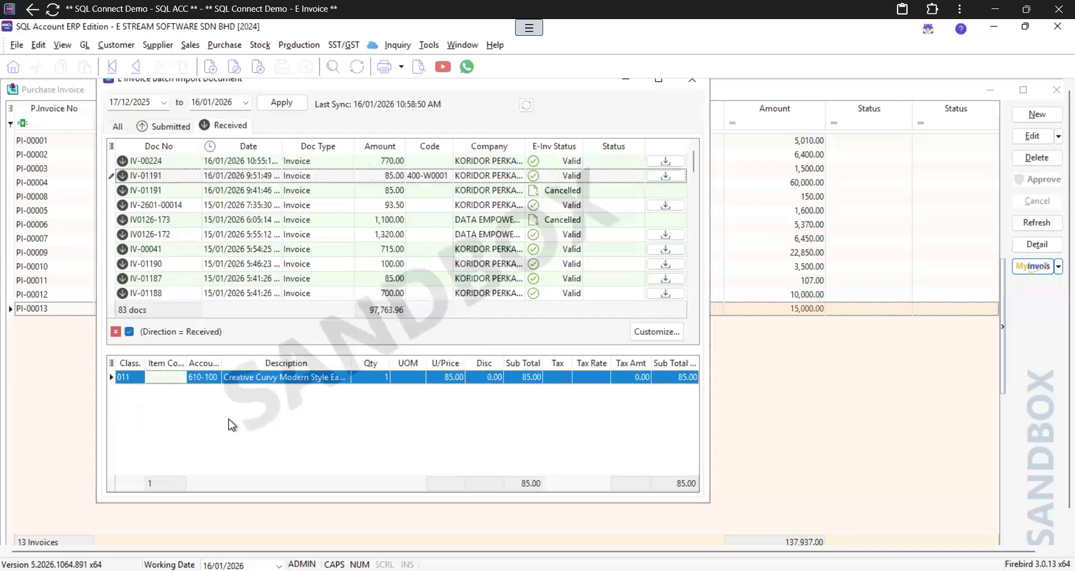
pyautogui.click(211, 377)
pyautogui.click(215, 376)
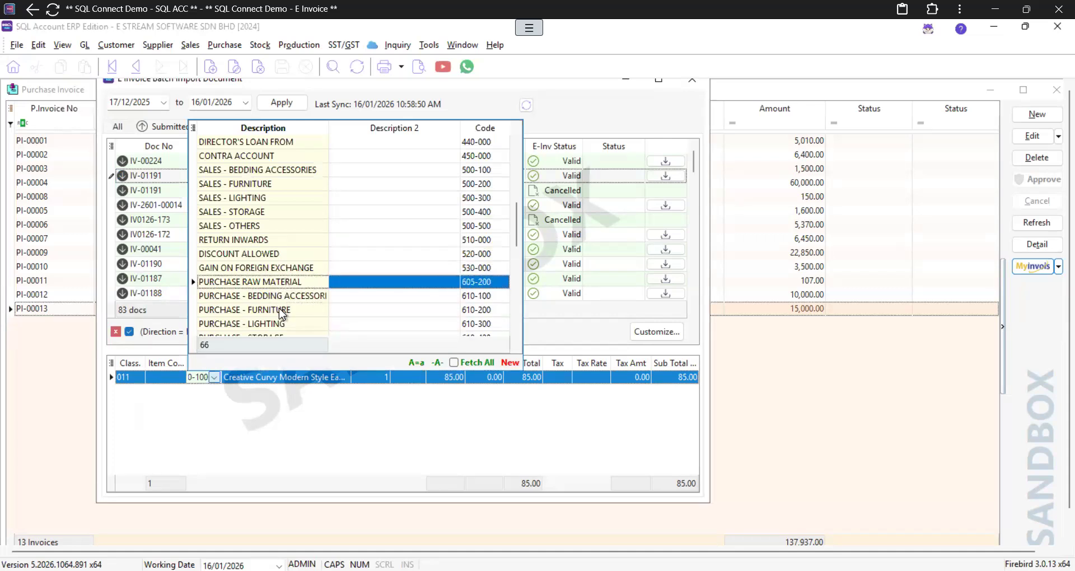
pyautogui.click(235, 425)
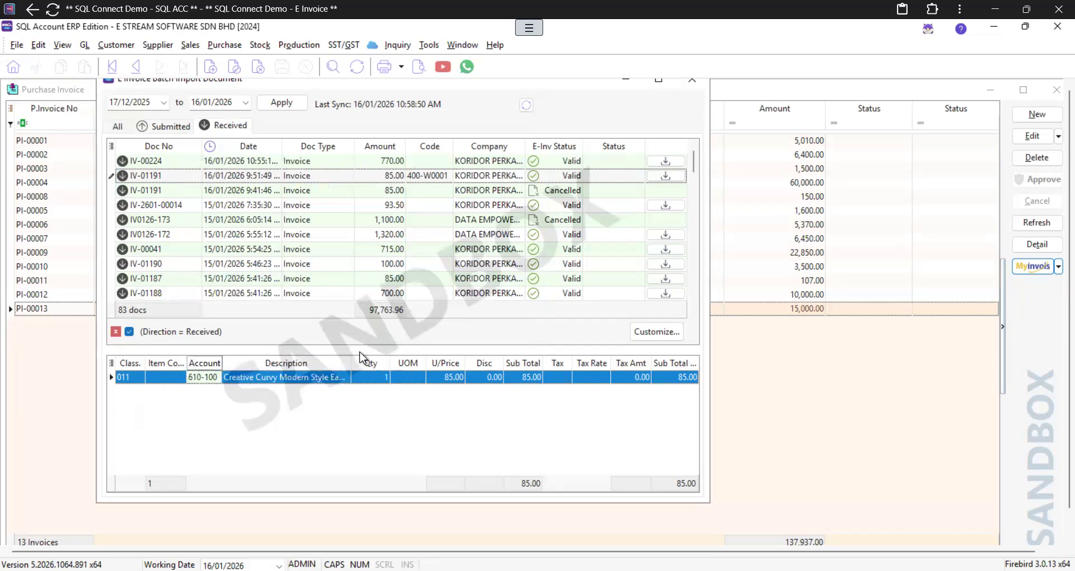
pyautogui.click(666, 175)
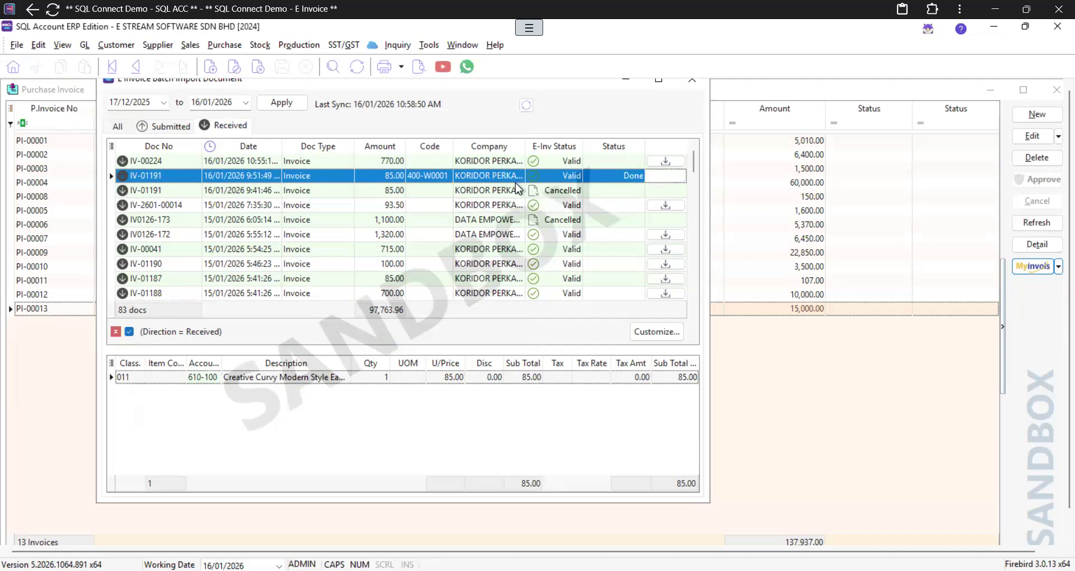
pyautogui.click(443, 205)
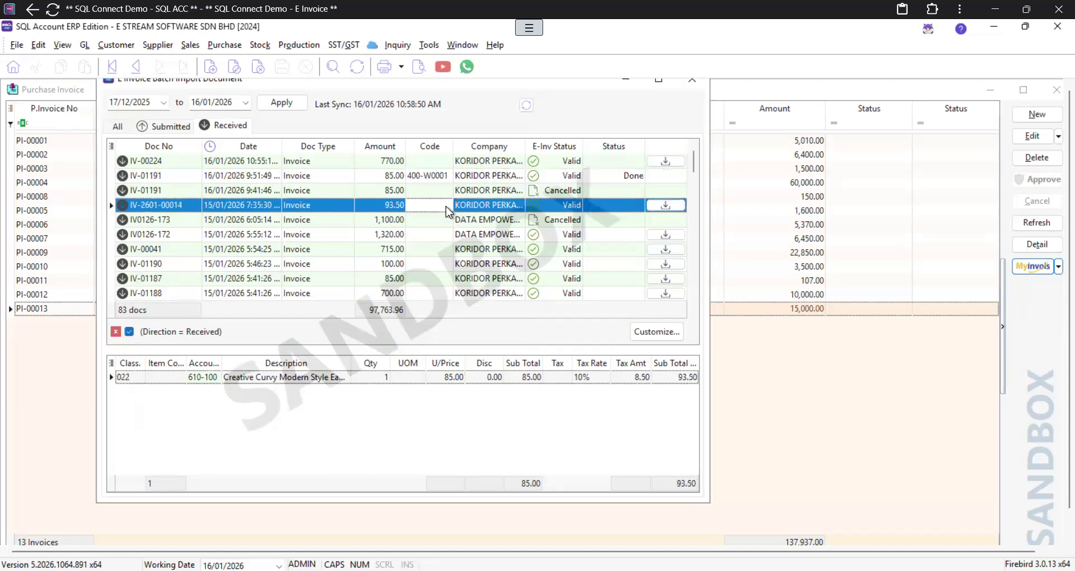
# Step: Select e-invoice IV-01190 and assign item LD/White to its line
pyautogui.click(442, 251)
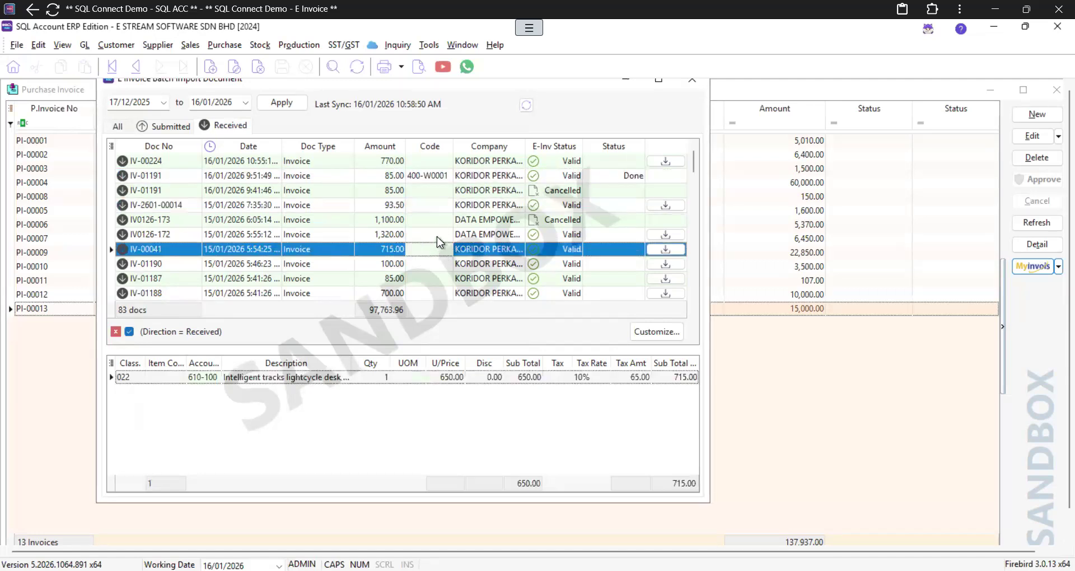
pyautogui.click(437, 236)
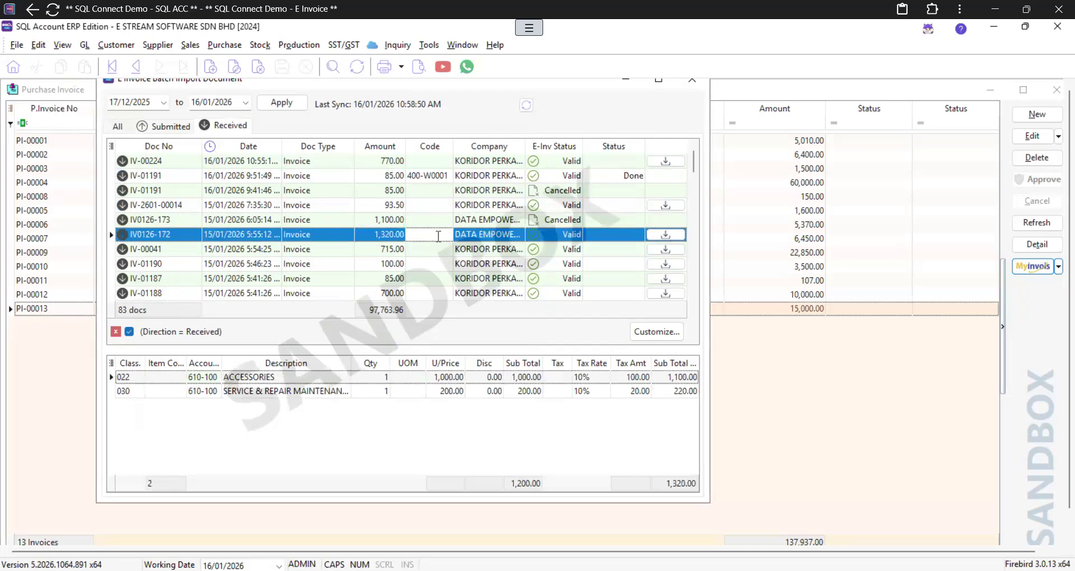
pyautogui.click(426, 270)
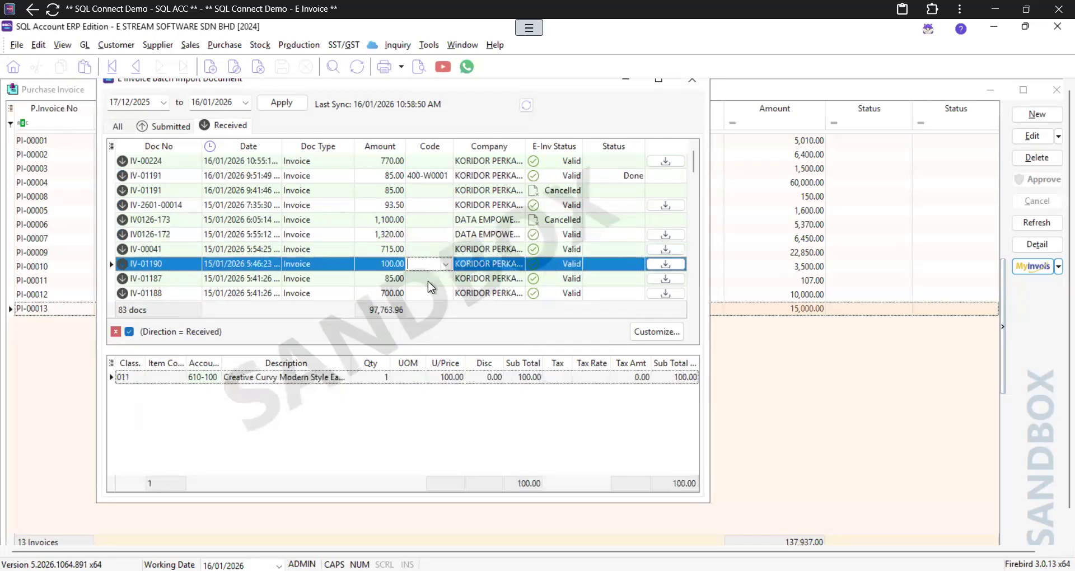
pyautogui.click(176, 378)
pyautogui.click(176, 377)
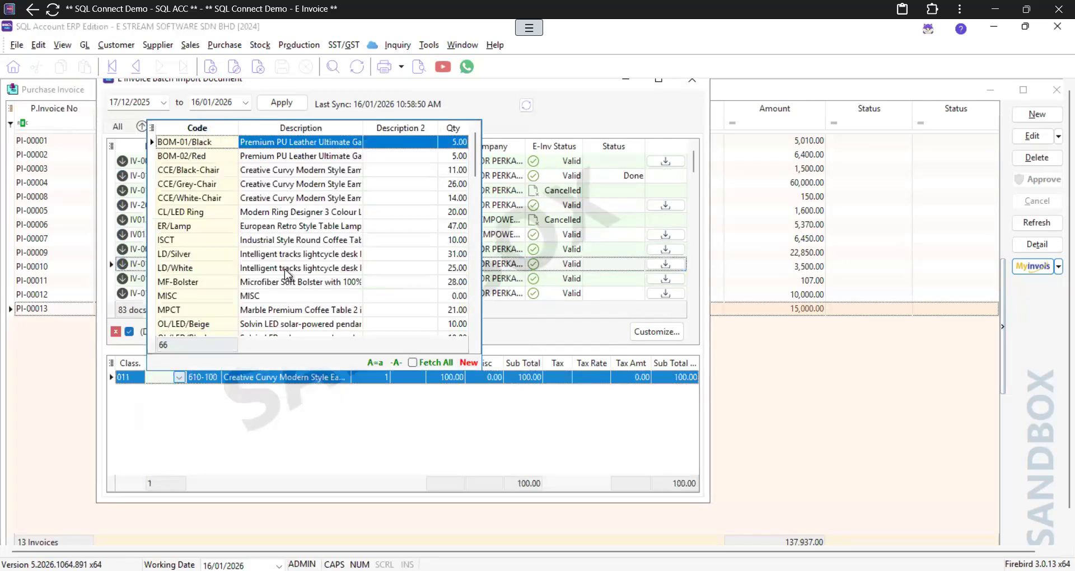
pyautogui.click(284, 268)
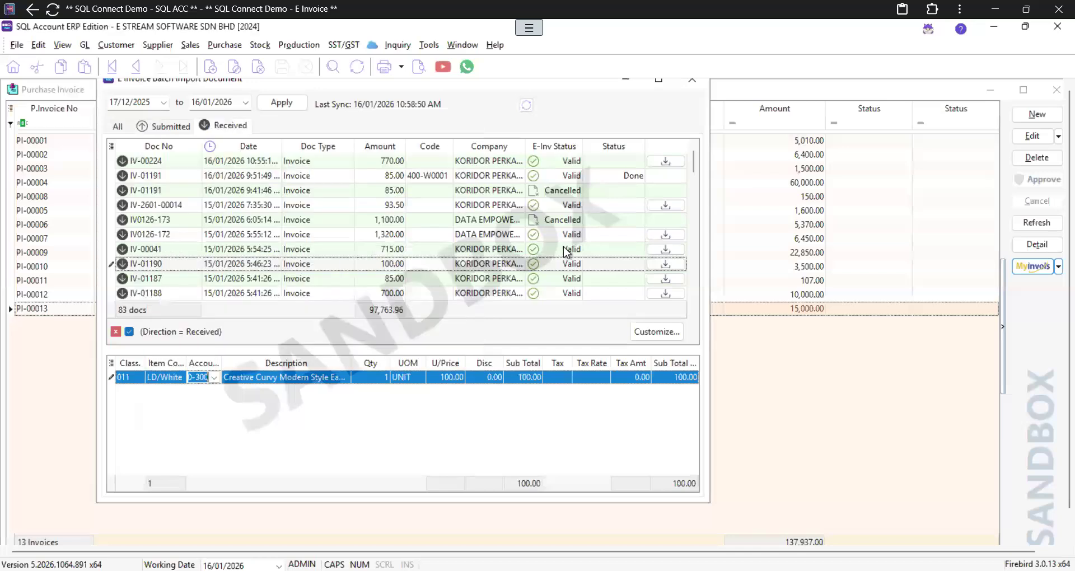
# Step: Assign supplier 400-W0001 to IV-01190, import it, and close the batch import window
pyautogui.click(657, 261)
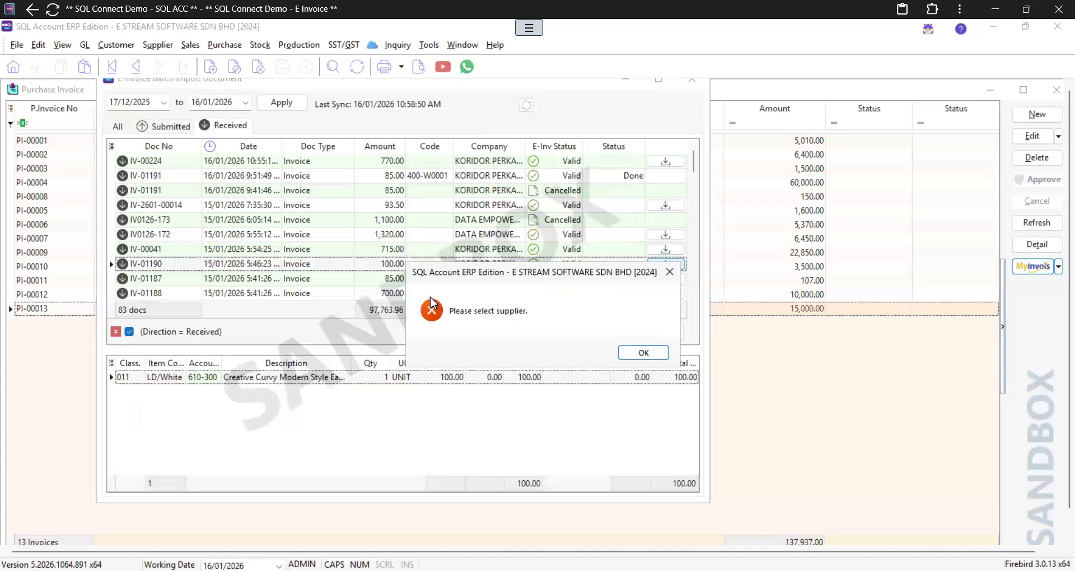
pyautogui.click(630, 353)
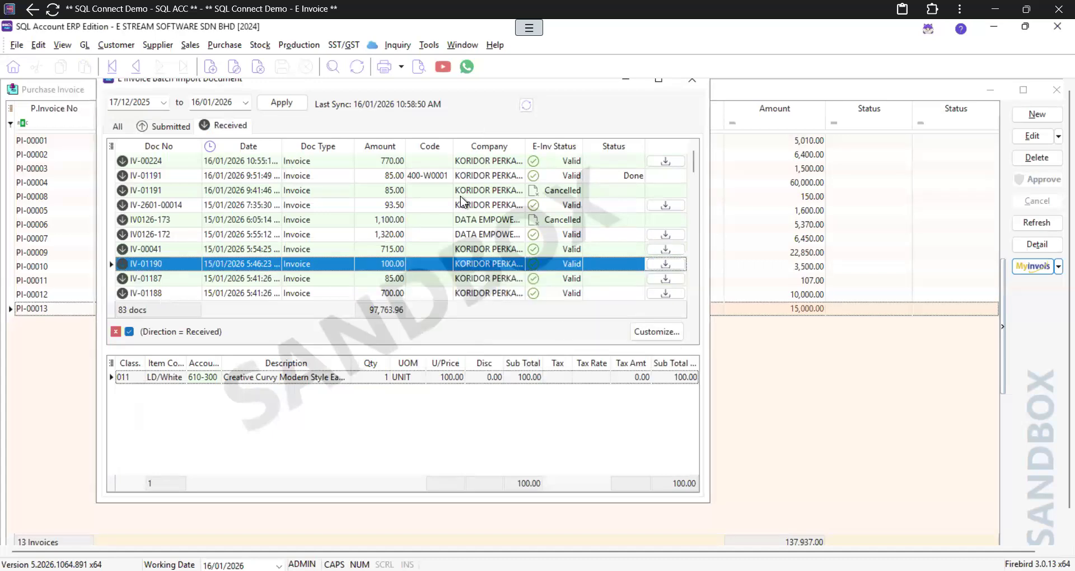
pyautogui.click(446, 265)
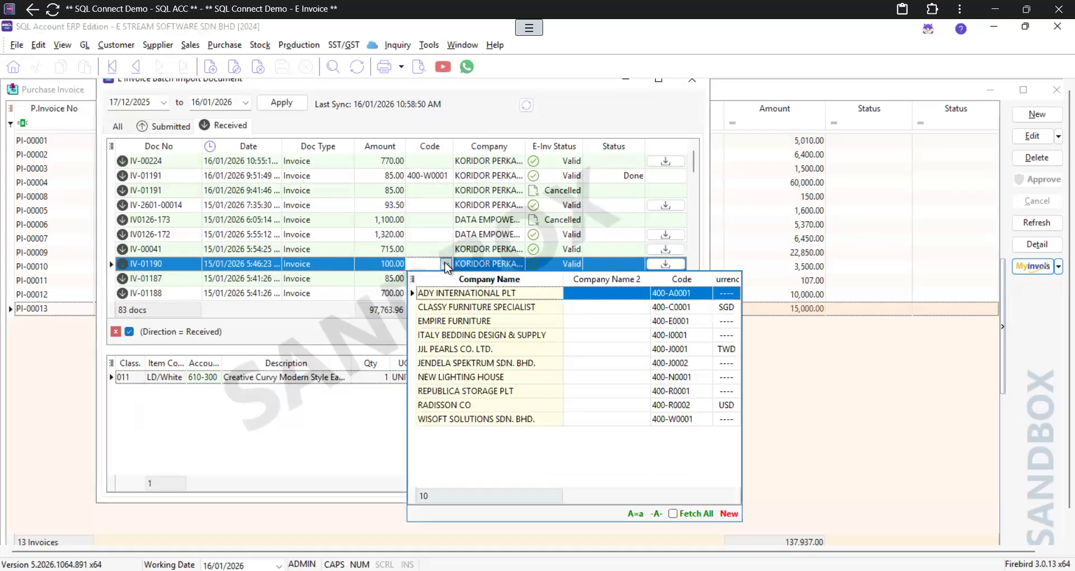
pyautogui.click(466, 418)
pyautogui.click(666, 264)
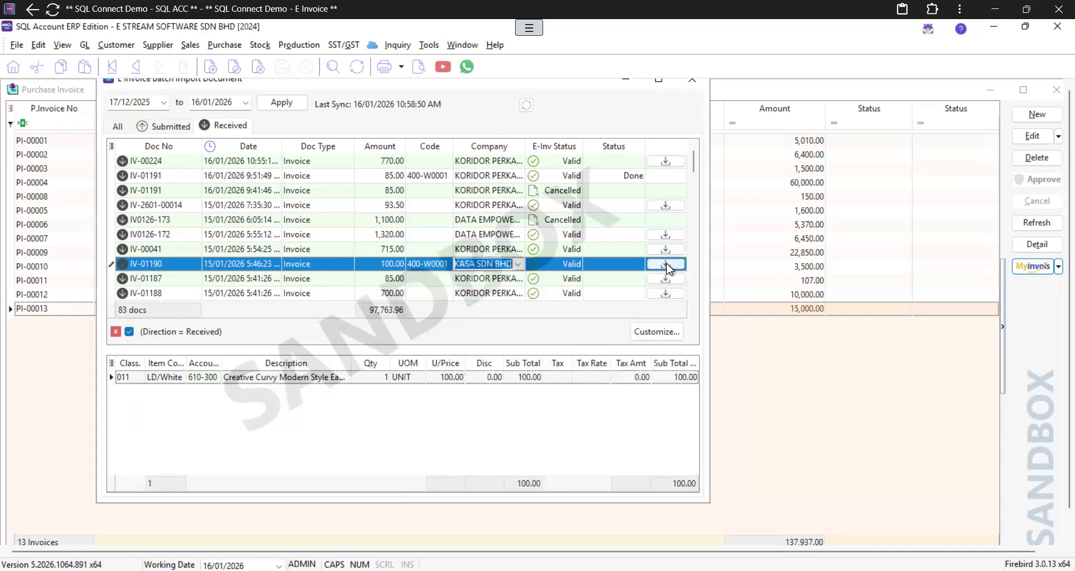
pyautogui.click(693, 84)
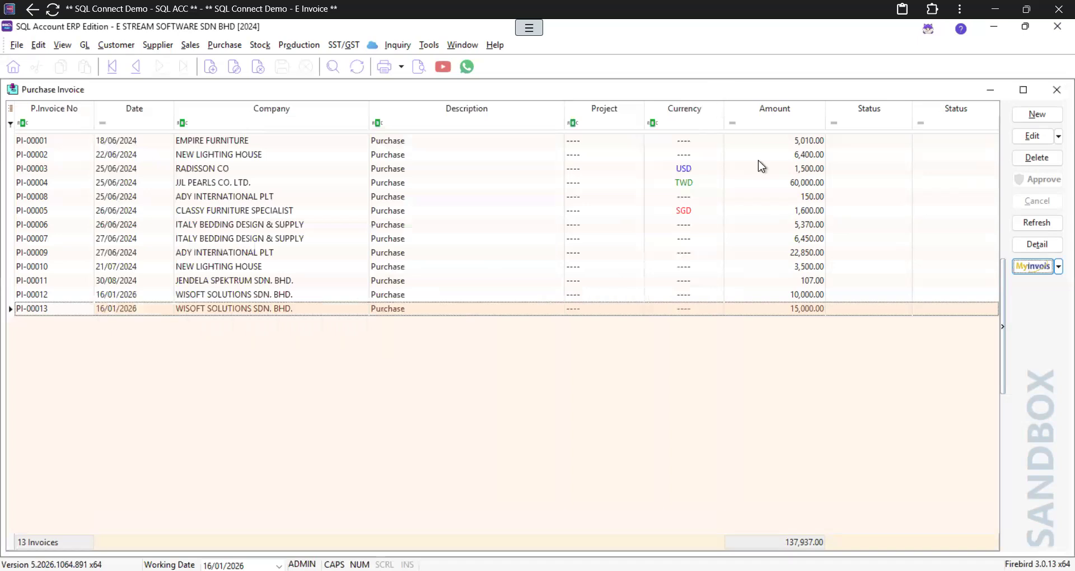
# Step: Refresh the purchase invoice list, review imported IV-01191 and IV-01190, then close the window
pyautogui.click(1028, 222)
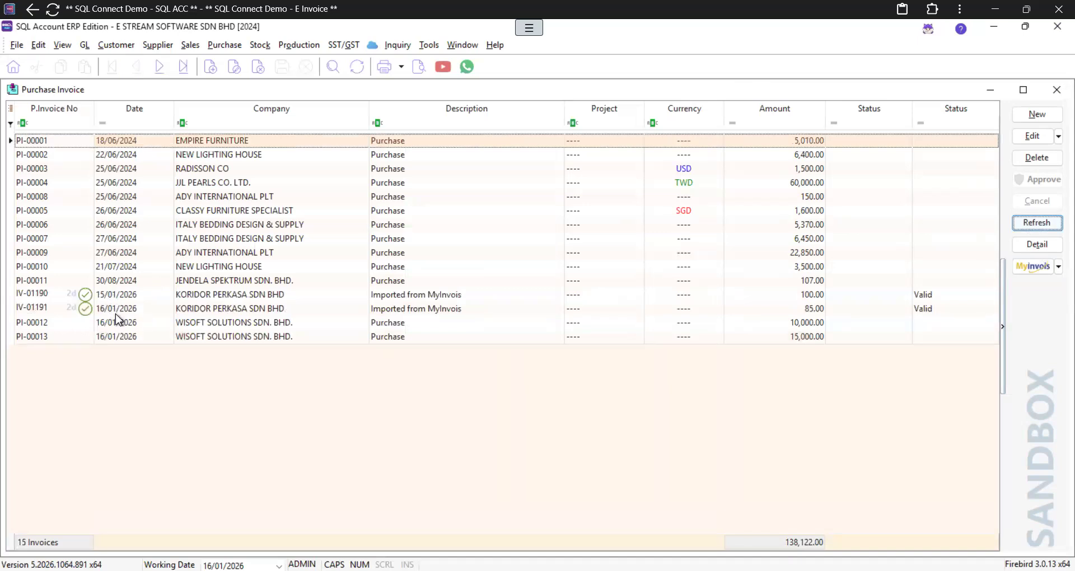
pyautogui.click(400, 313)
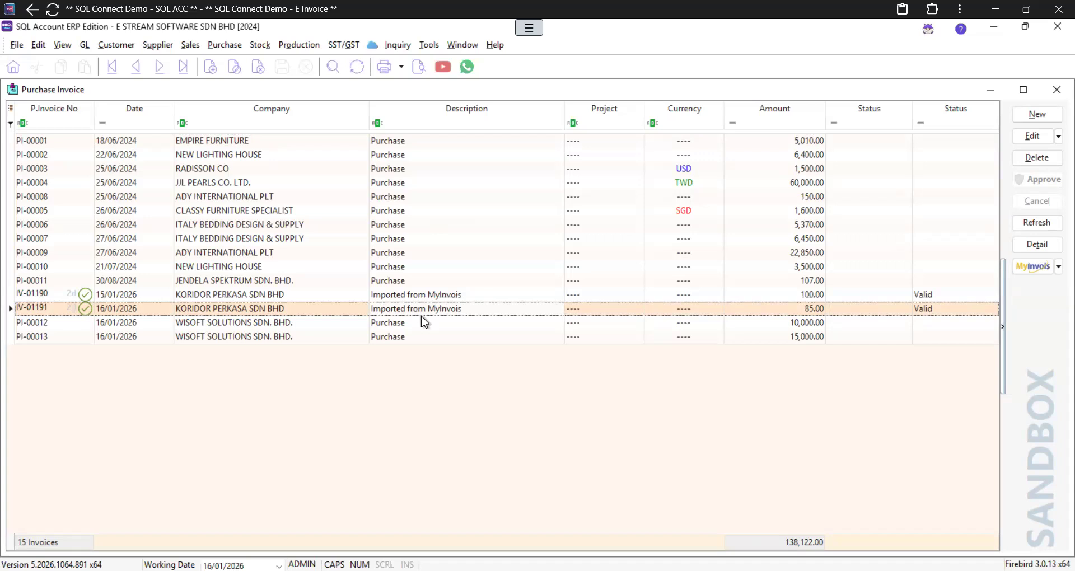
pyautogui.doubleClick(307, 310)
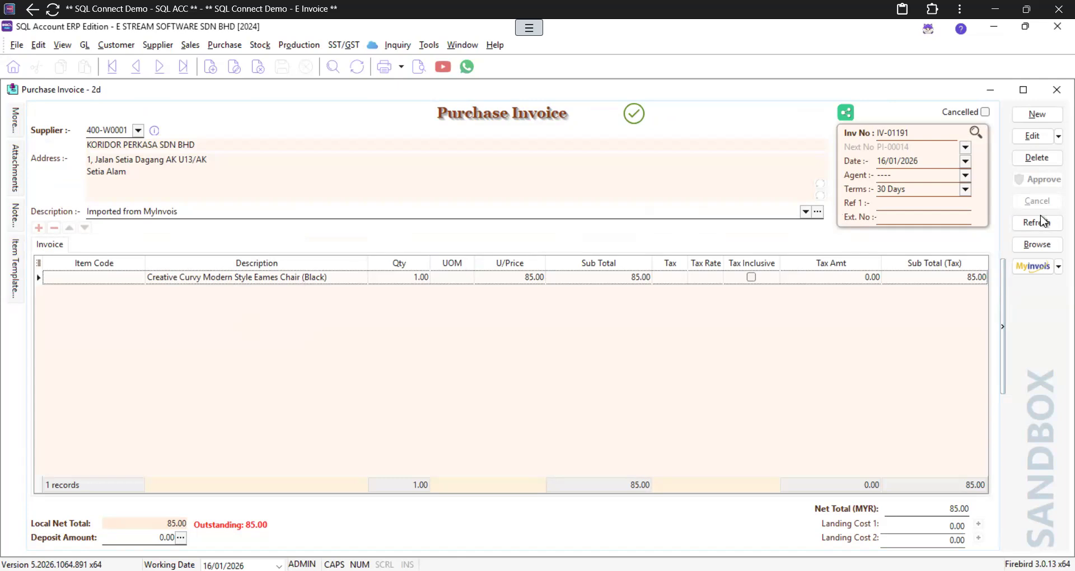
pyautogui.click(1039, 245)
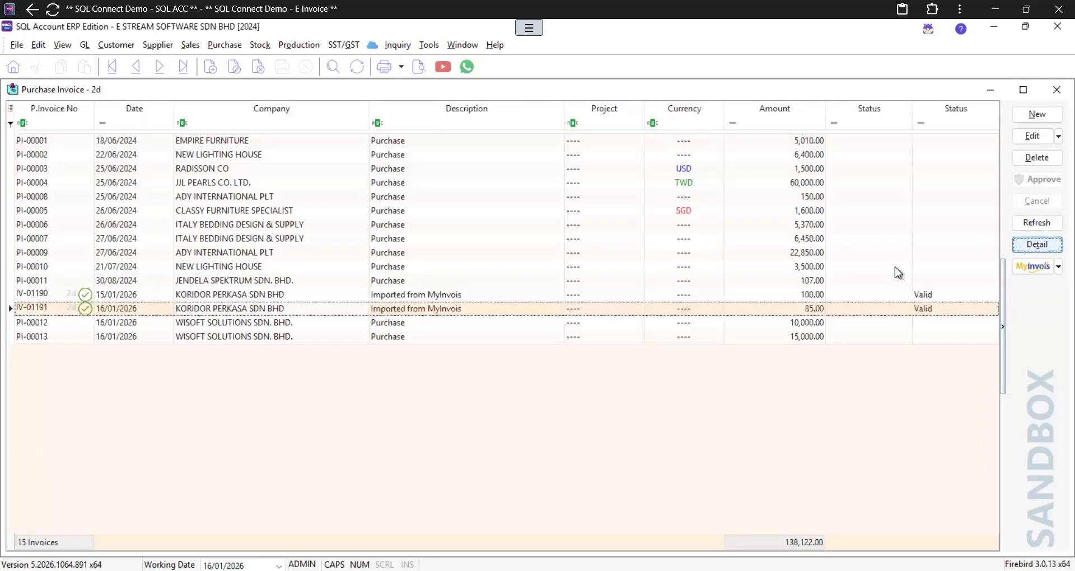
pyautogui.doubleClick(417, 295)
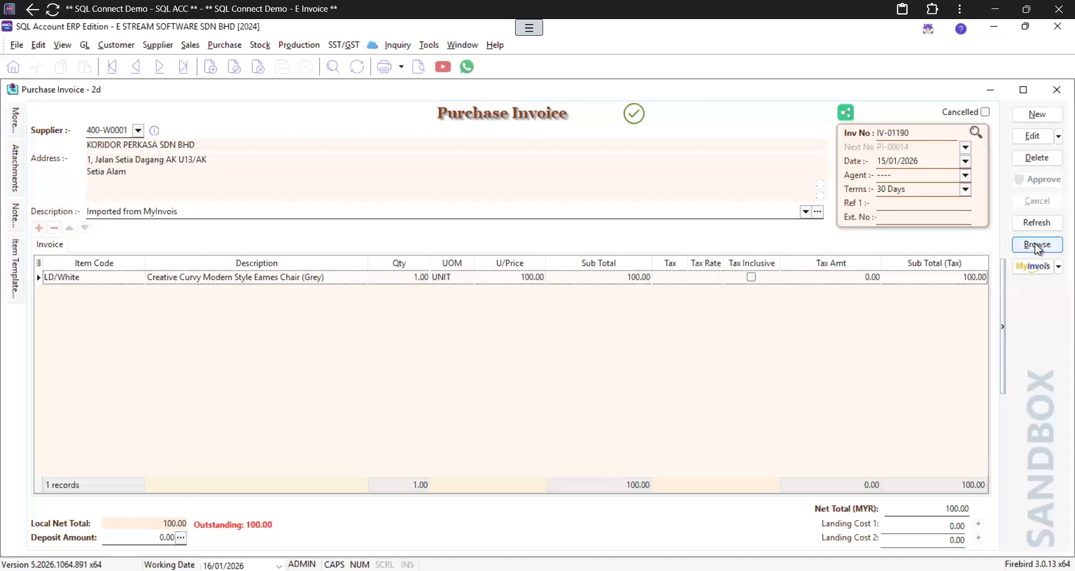
pyautogui.click(1013, 247)
pyautogui.doubleClick(471, 306)
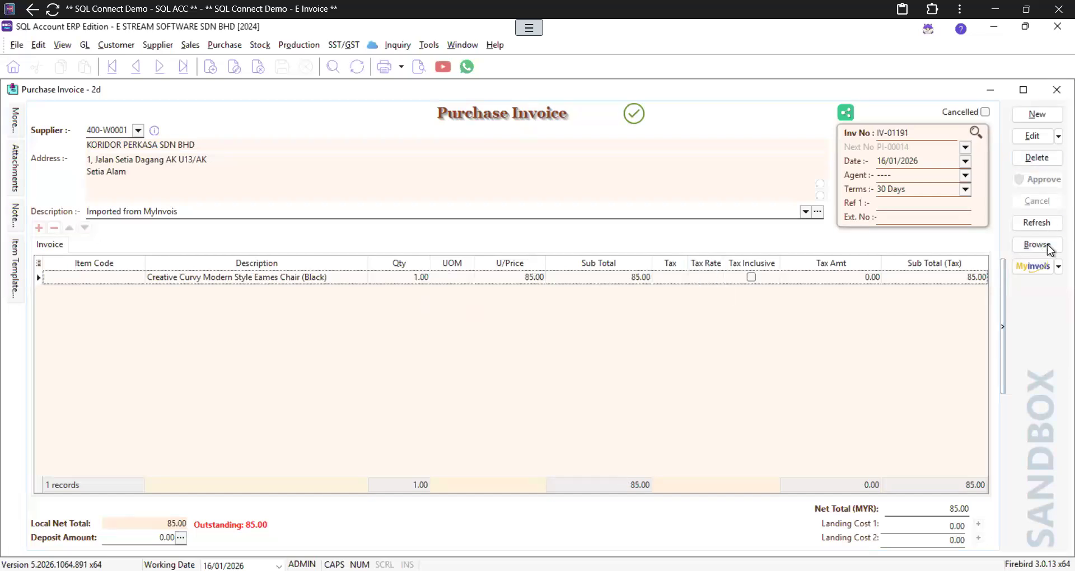
pyautogui.click(1057, 96)
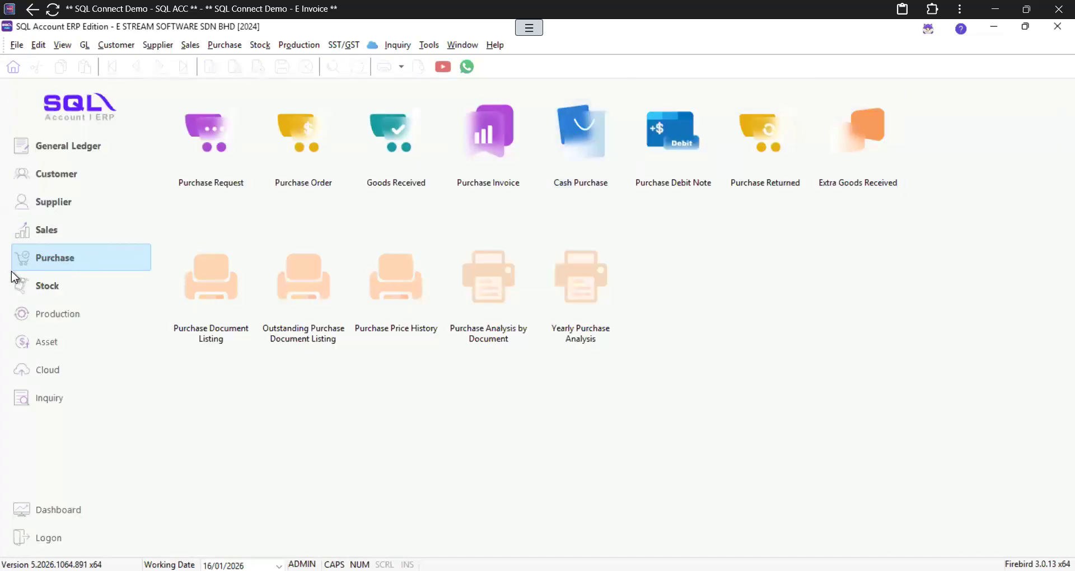
# Step: Go to the Sales module and bring up the Quotation list
pyautogui.click(36, 236)
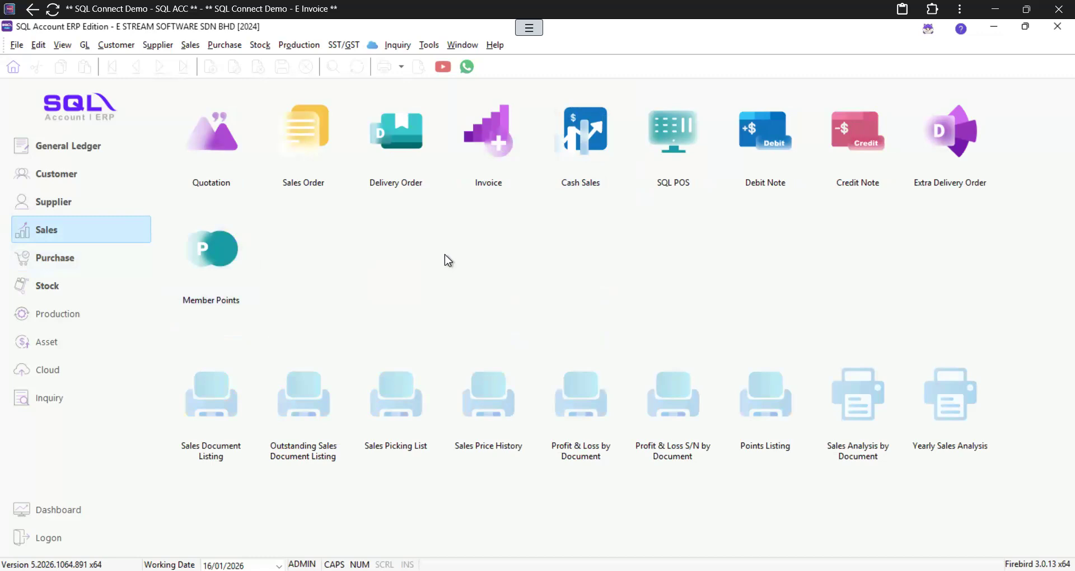
pyautogui.click(76, 263)
pyautogui.click(75, 226)
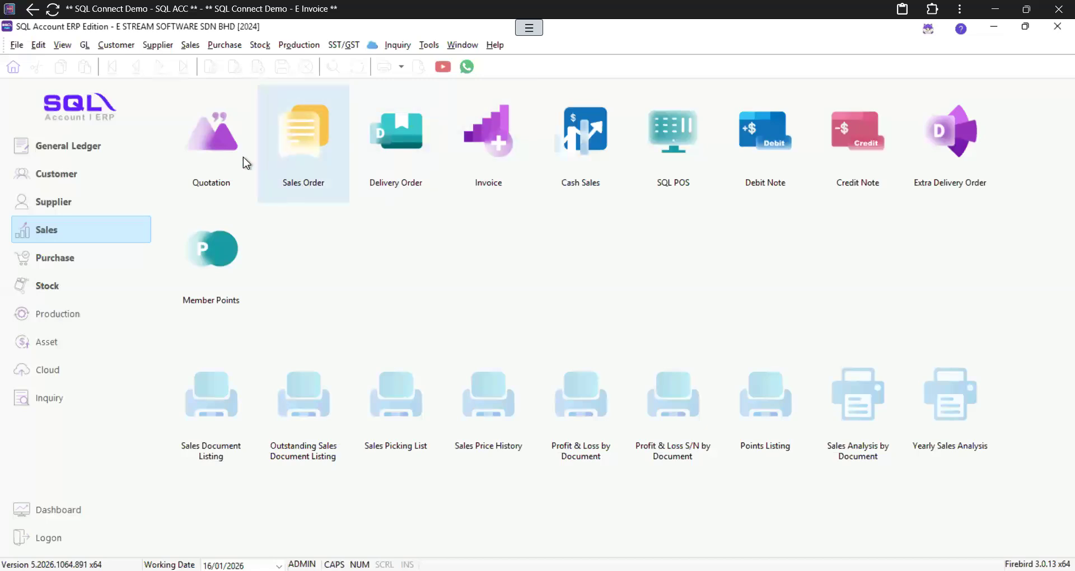
pyautogui.click(210, 159)
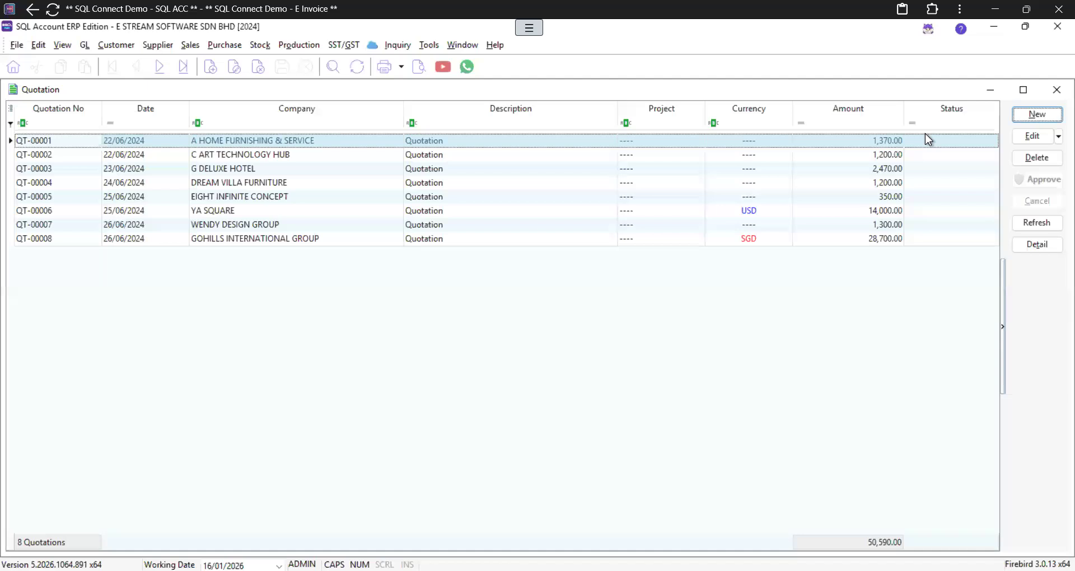
# Step: Start a new quotation for customer E STREAM MSC SDN. BHD
pyautogui.click(1037, 114)
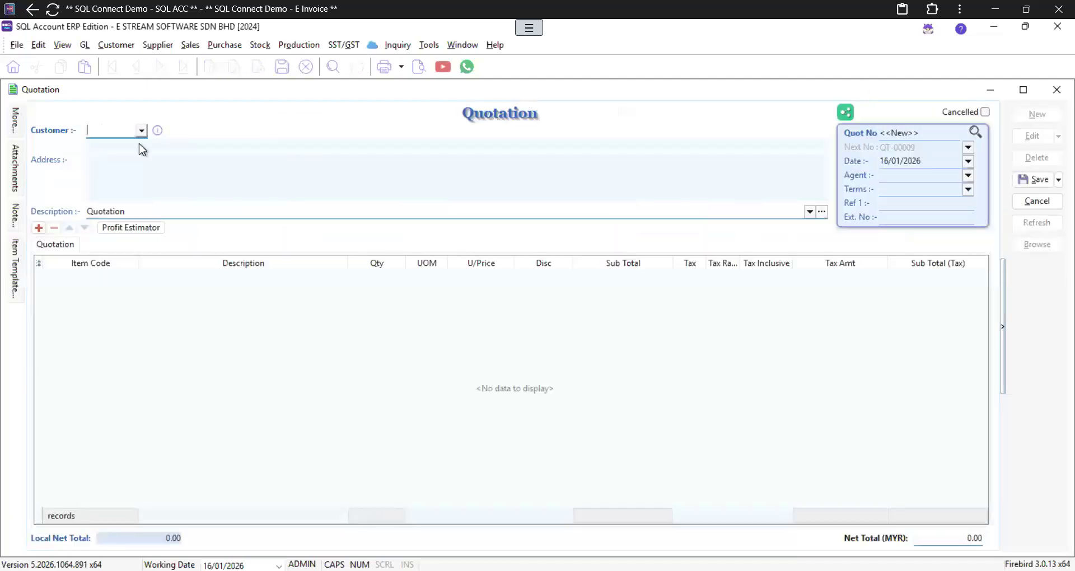
pyautogui.write('E STREA')
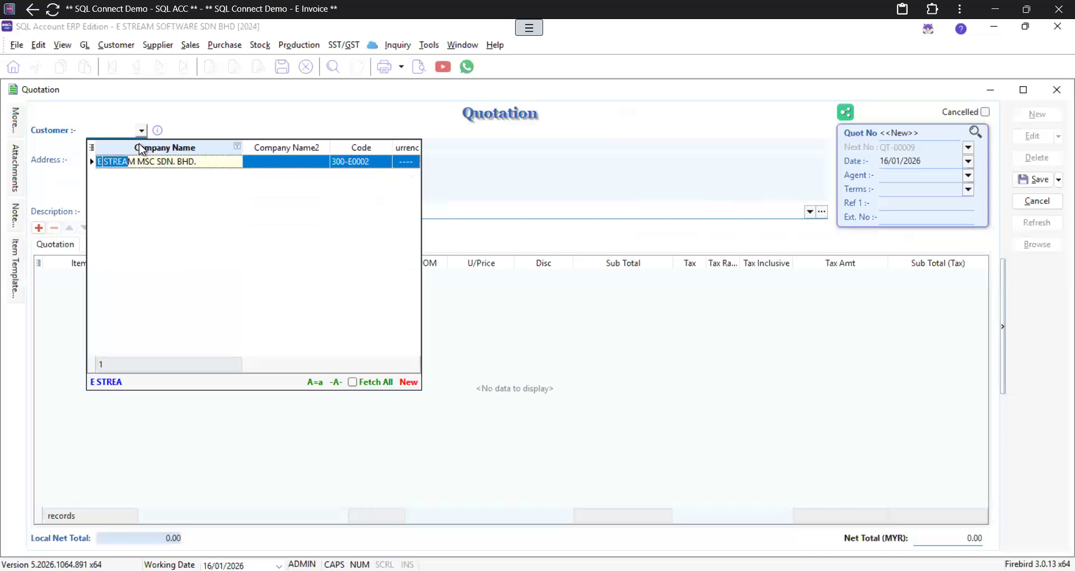
pyautogui.press('Return')
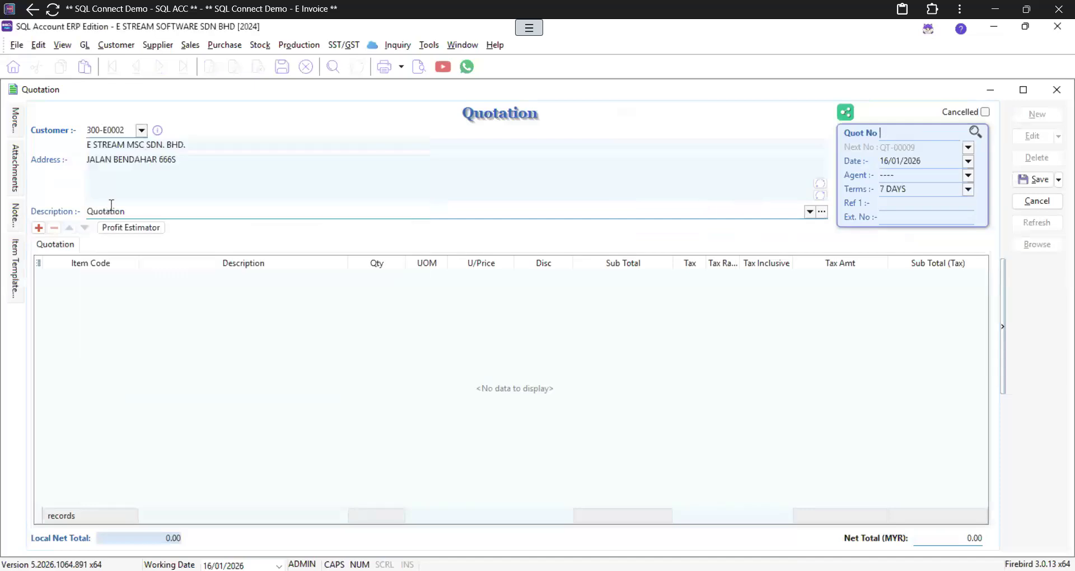
# Step: Add 5 SAMSUNG 25 ULTRA (S25U) and save the quotation at 7,500.00
pyautogui.click(39, 227)
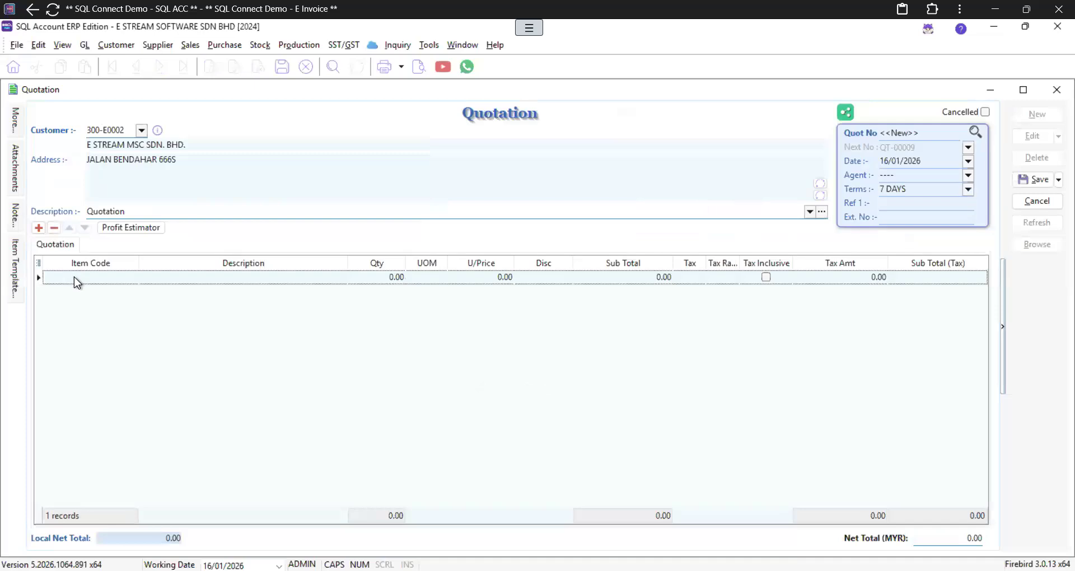
pyautogui.write('S25')
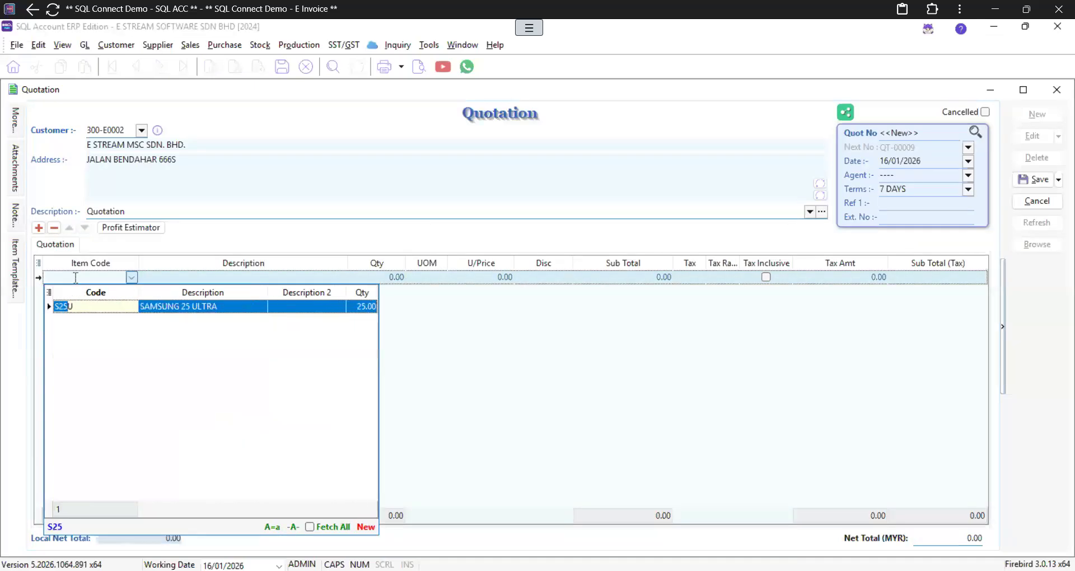
pyautogui.press('Return')
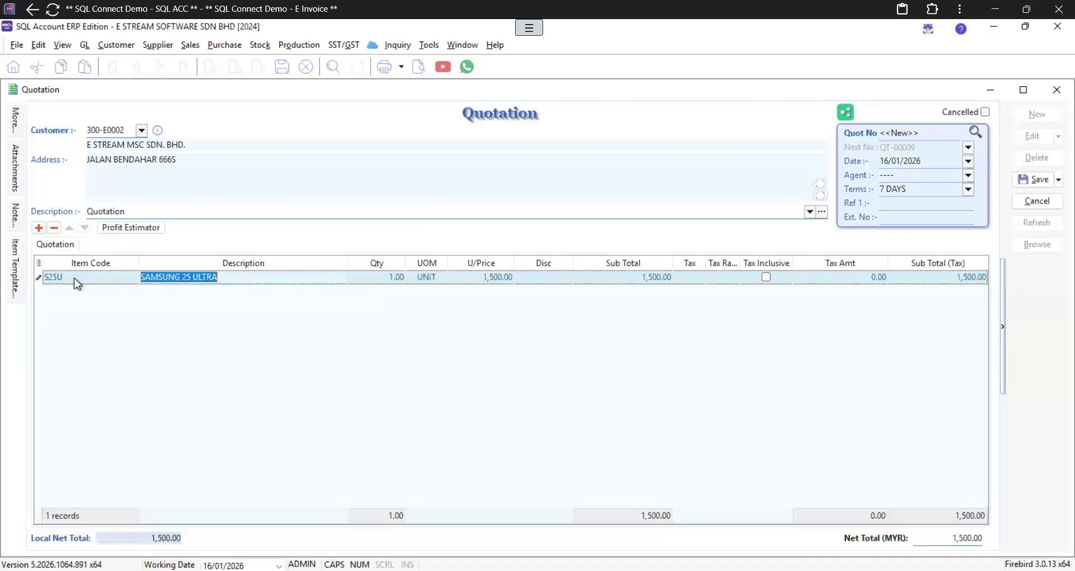
pyautogui.click(386, 279)
pyautogui.write('5')
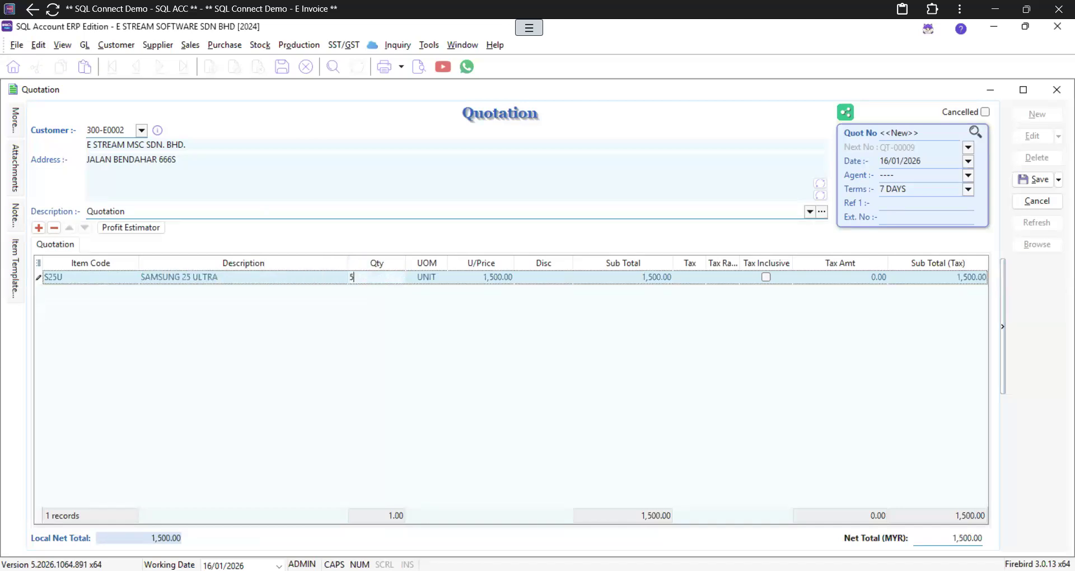
pyautogui.press('Tab')
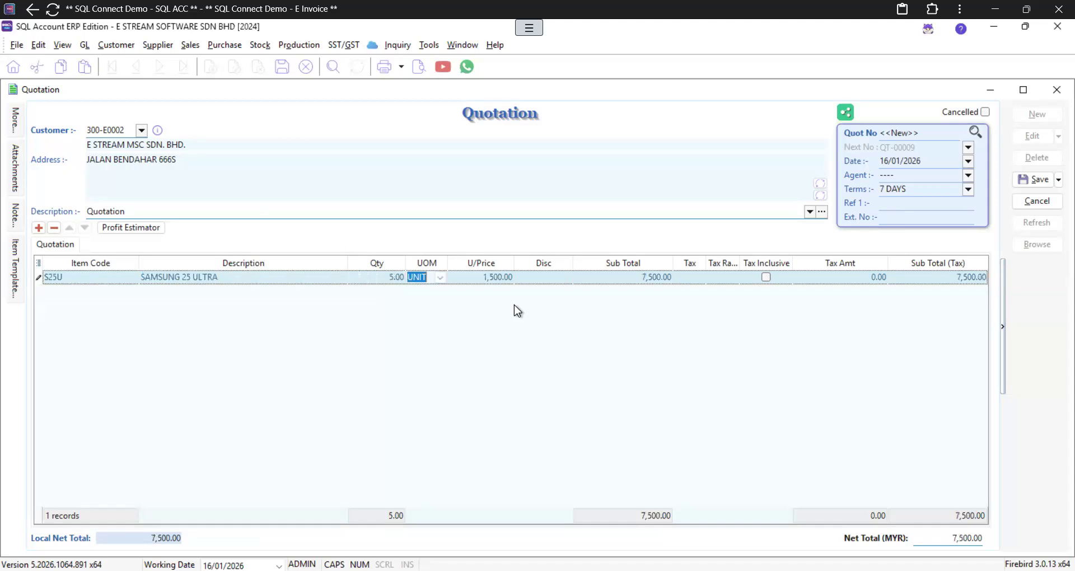
pyautogui.click(1035, 180)
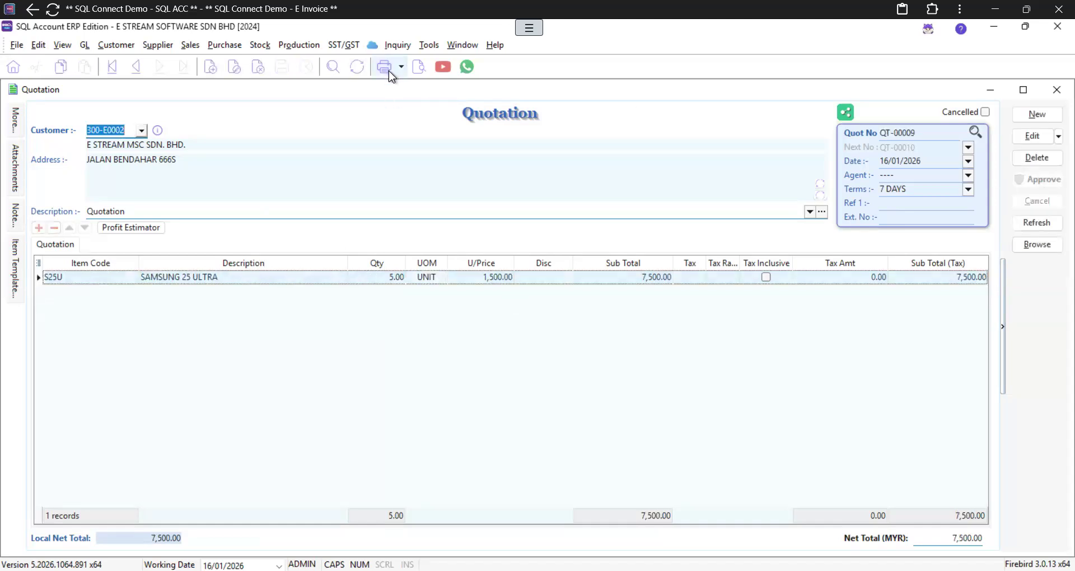
# Step: Preview the quotation in the Sales Quotation 3 (Simple) layout and scroll through it
pyautogui.click(417, 69)
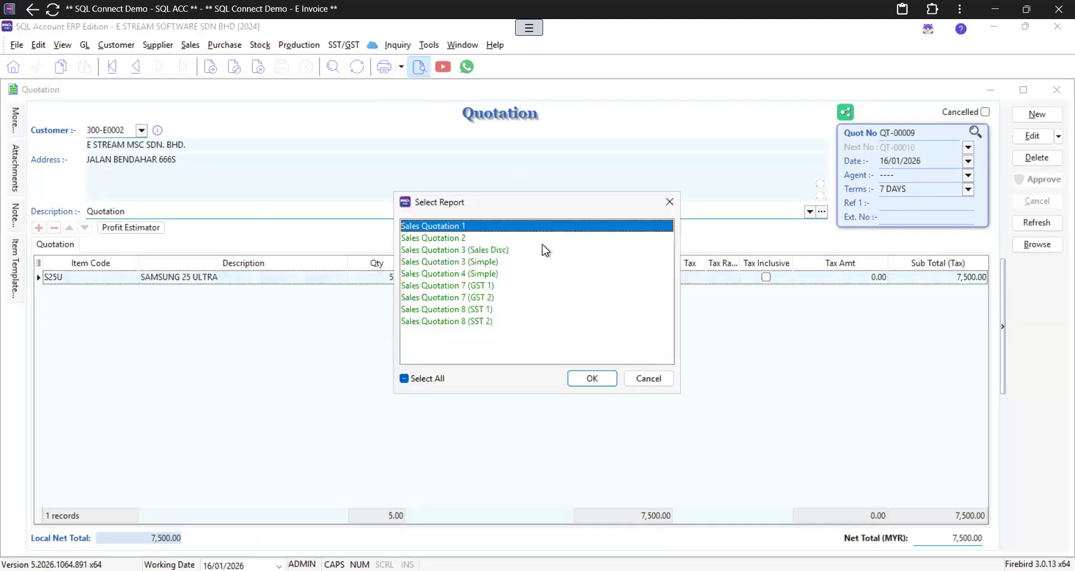
pyautogui.click(476, 261)
pyautogui.click(588, 379)
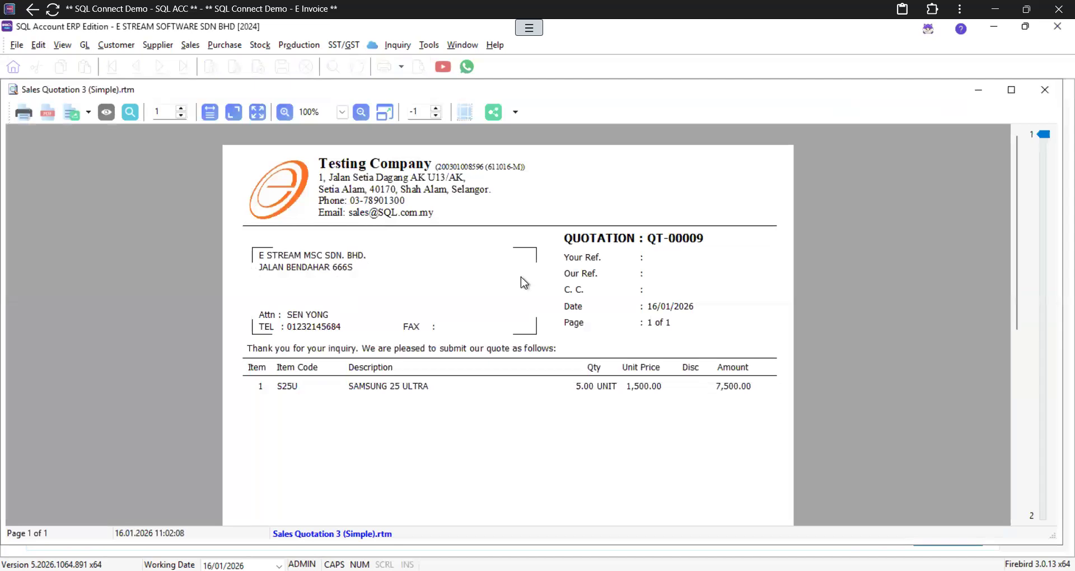
pyautogui.scroll(-2, 521, 277)
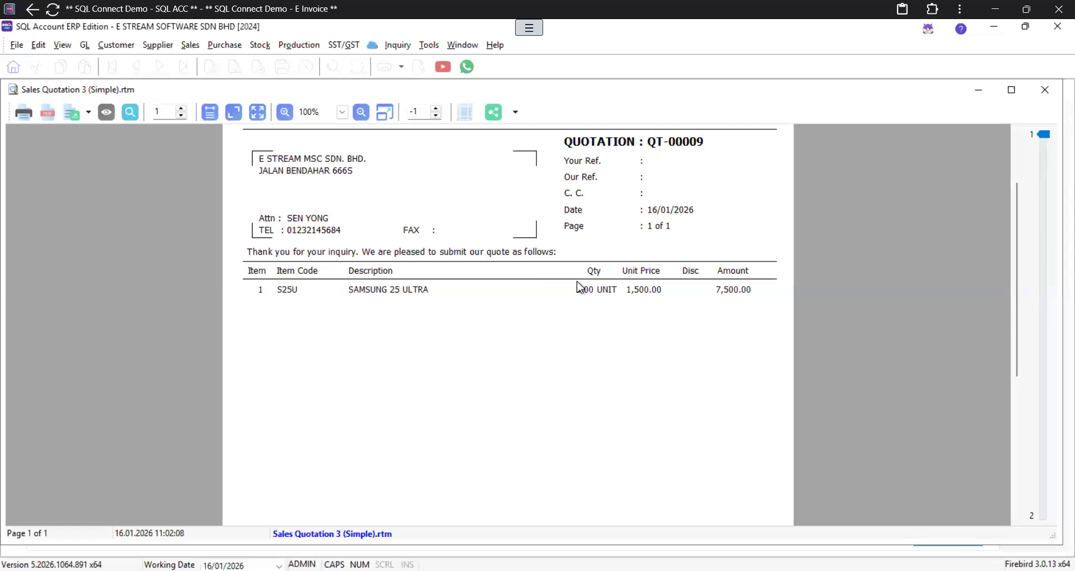
pyautogui.scroll(-5, 358, 359)
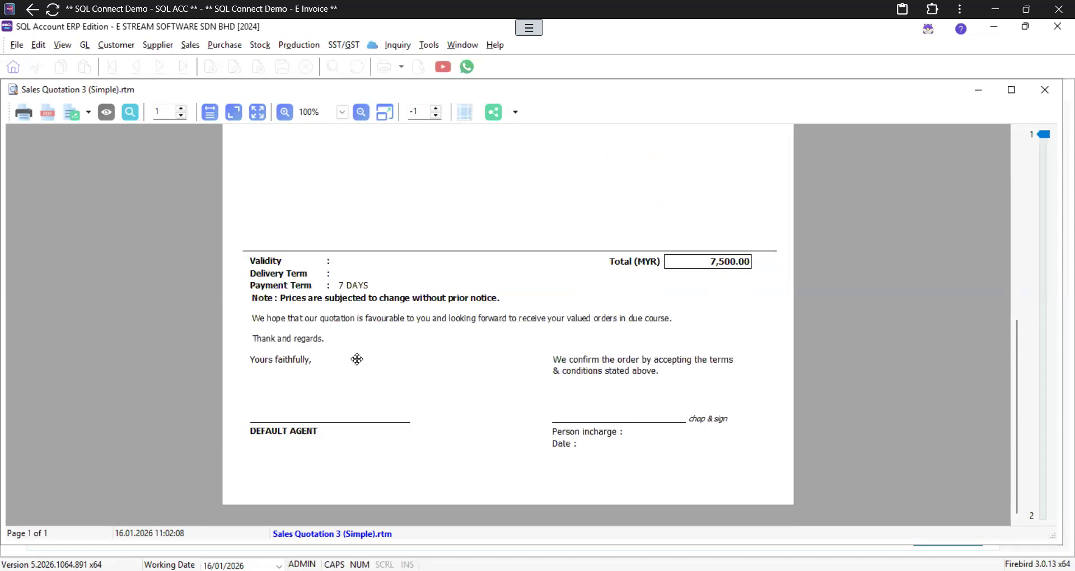
# Step: Try sharing the quotation as a WhatsApp PDF, then dismiss the WhatsApp login window
pyautogui.hotkey('alt', 'Tab')
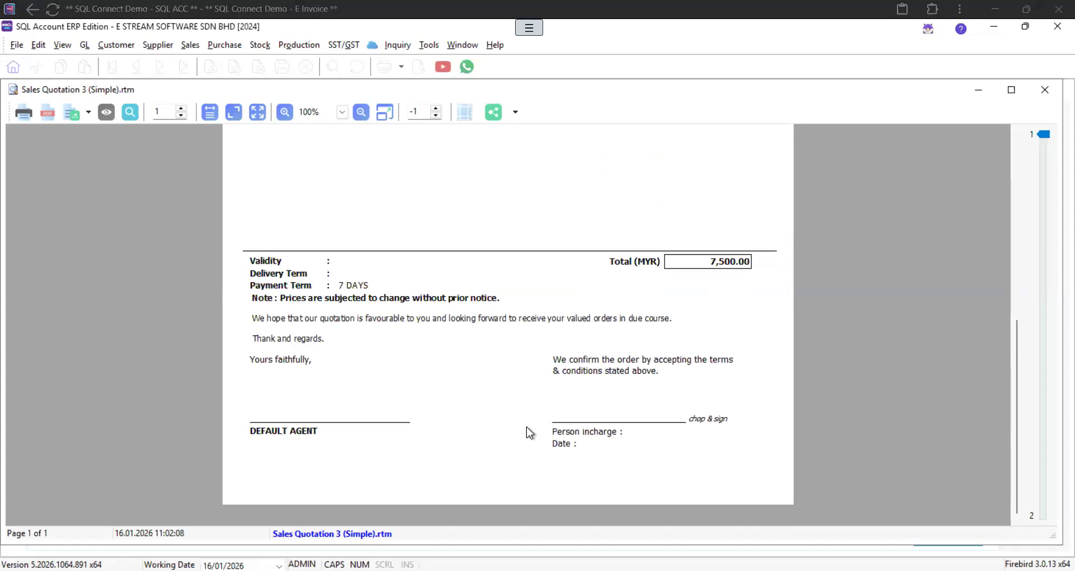
pyautogui.click(516, 113)
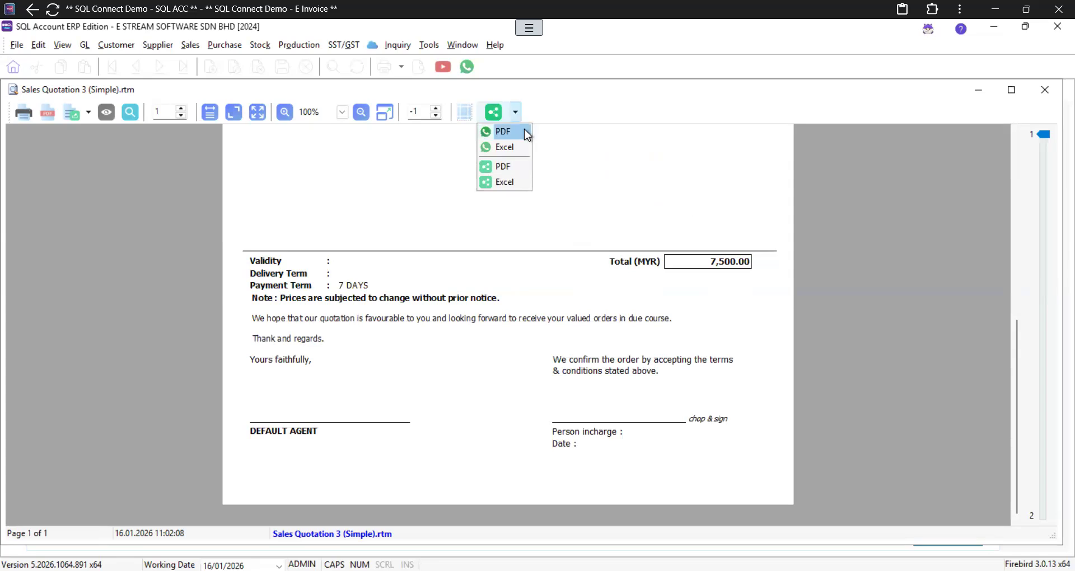
pyautogui.click(504, 132)
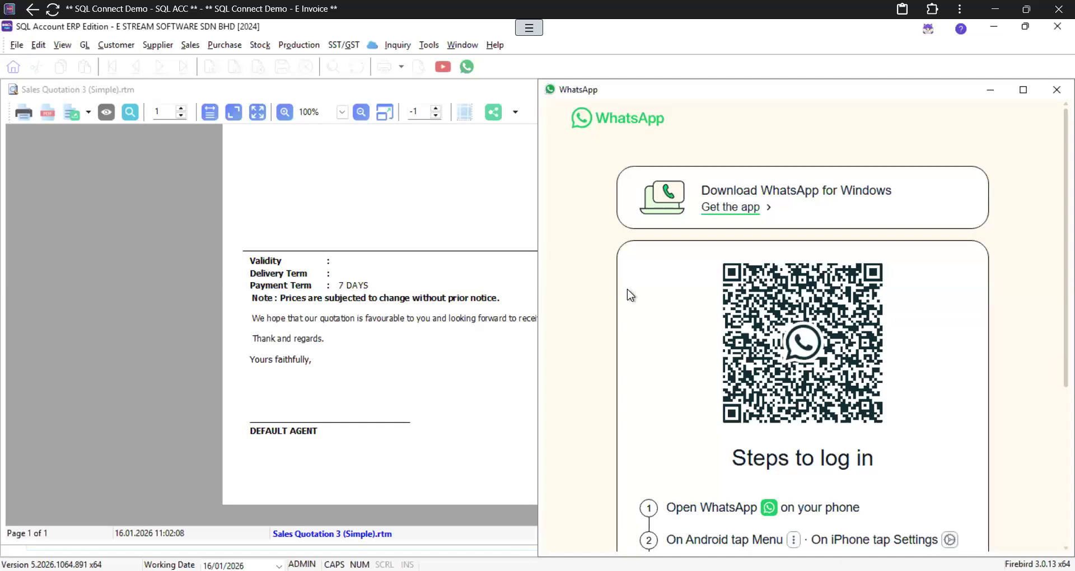
pyautogui.click(1055, 94)
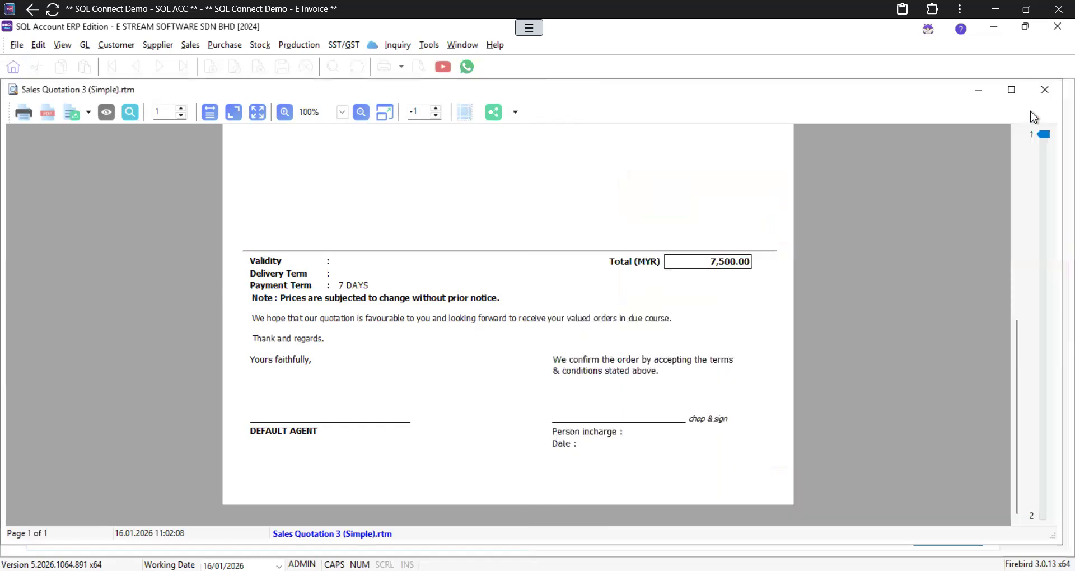
# Step: Edit QT-00009 to give the S25U line a 5%+125 discount and save it at 7,000.00
pyautogui.click(1045, 90)
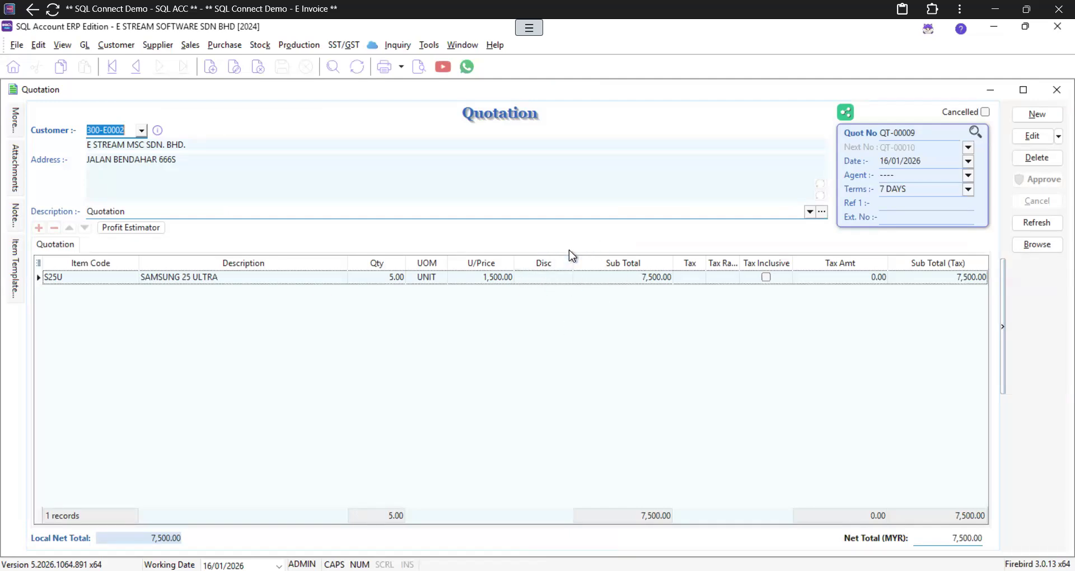
pyautogui.click(1026, 140)
pyautogui.click(554, 280)
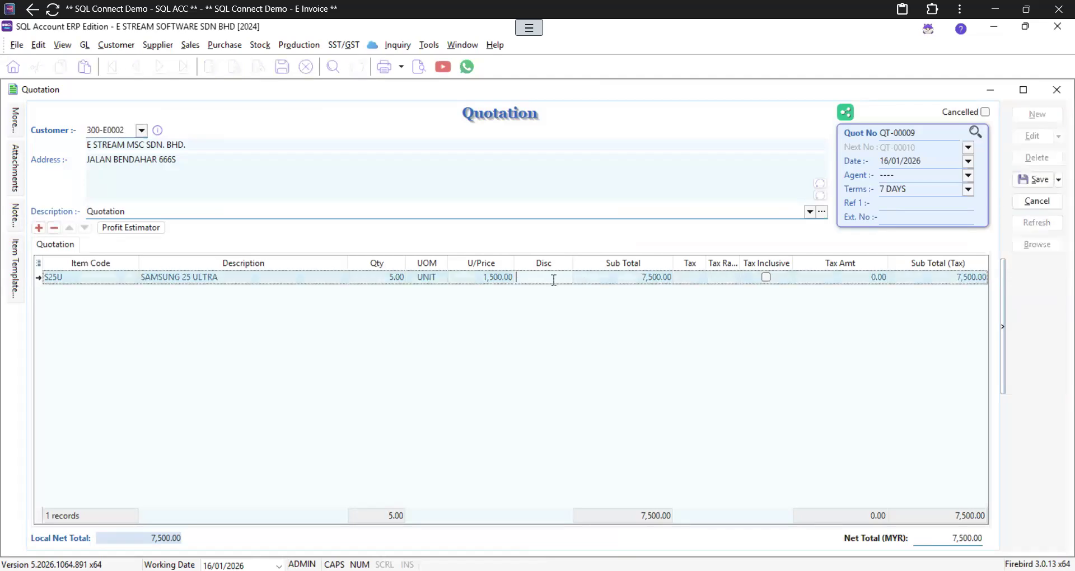
pyautogui.write('5%')
pyautogui.press('Tab')
pyautogui.click(584, 330)
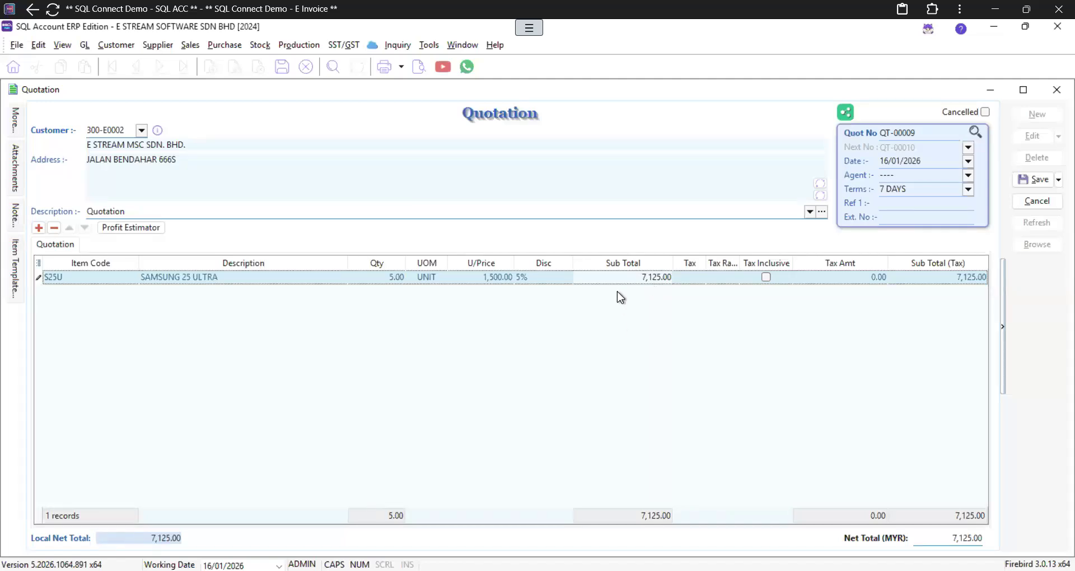
pyautogui.click(541, 277)
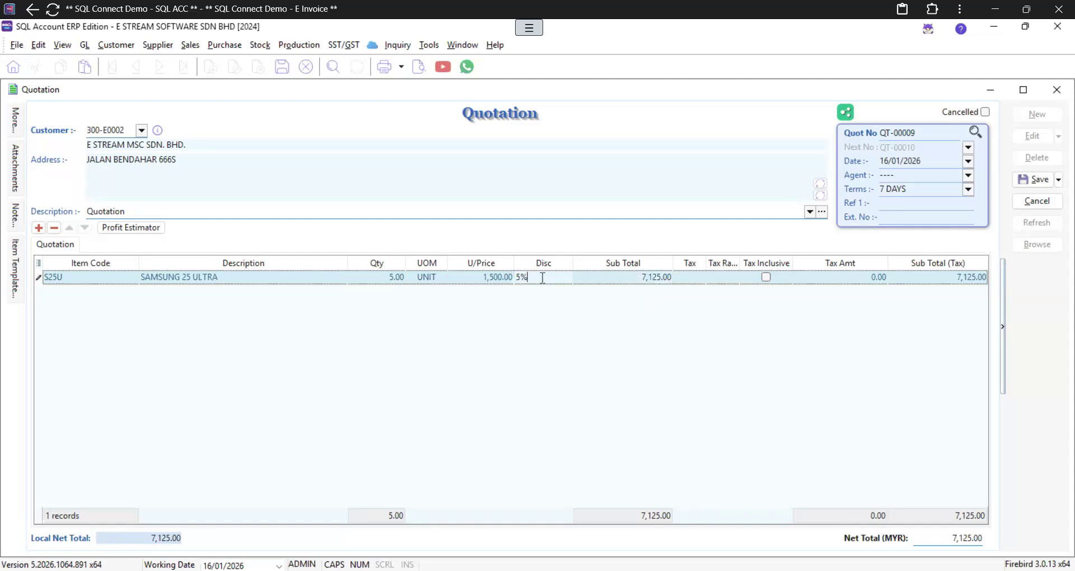
pyautogui.write('+125')
pyautogui.press('Tab')
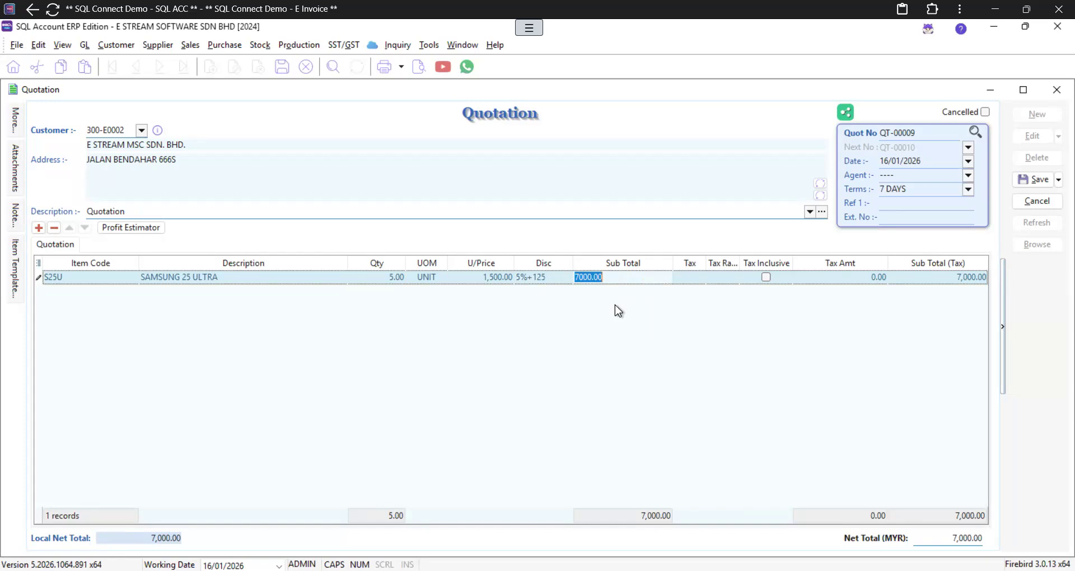
pyautogui.click(1014, 173)
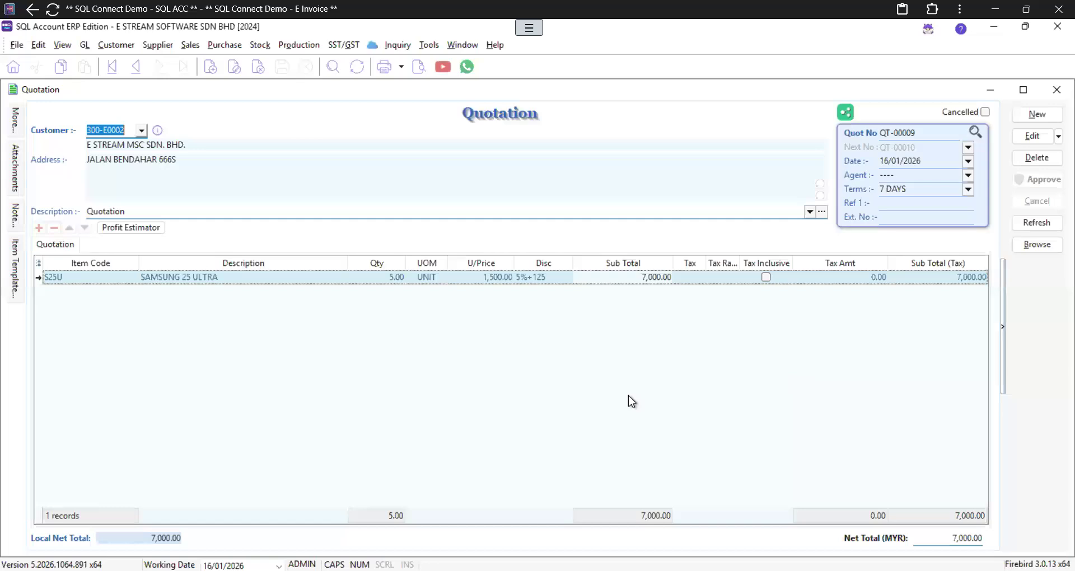
pyautogui.click(418, 68)
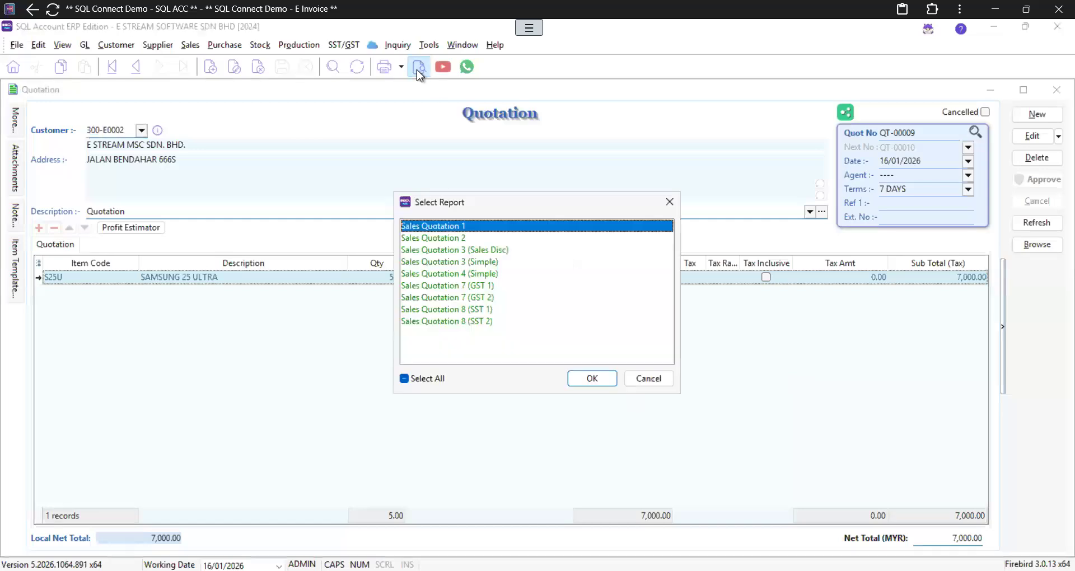
pyautogui.doubleClick(458, 261)
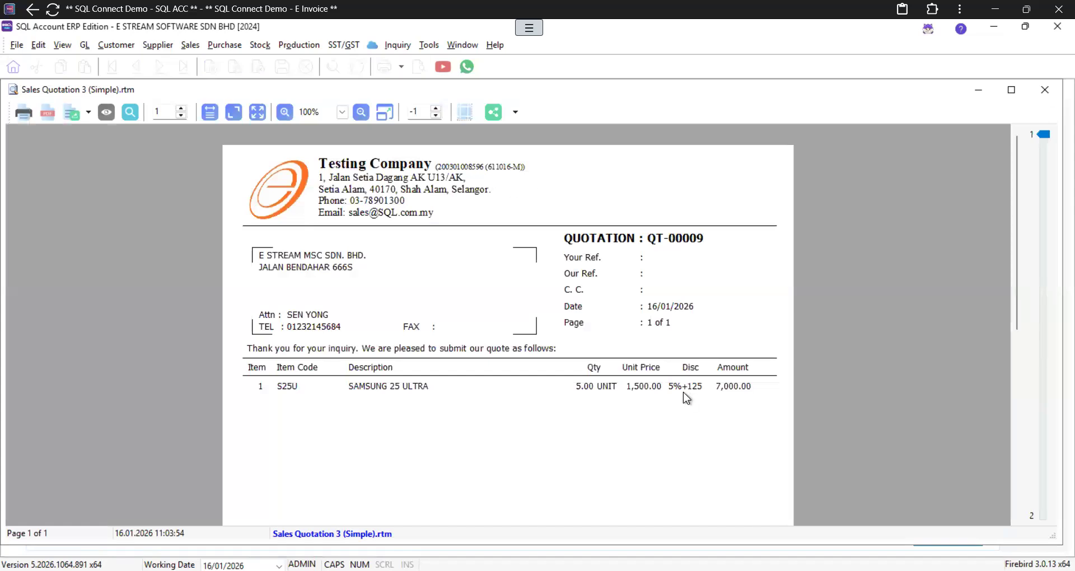
pyautogui.click(516, 112)
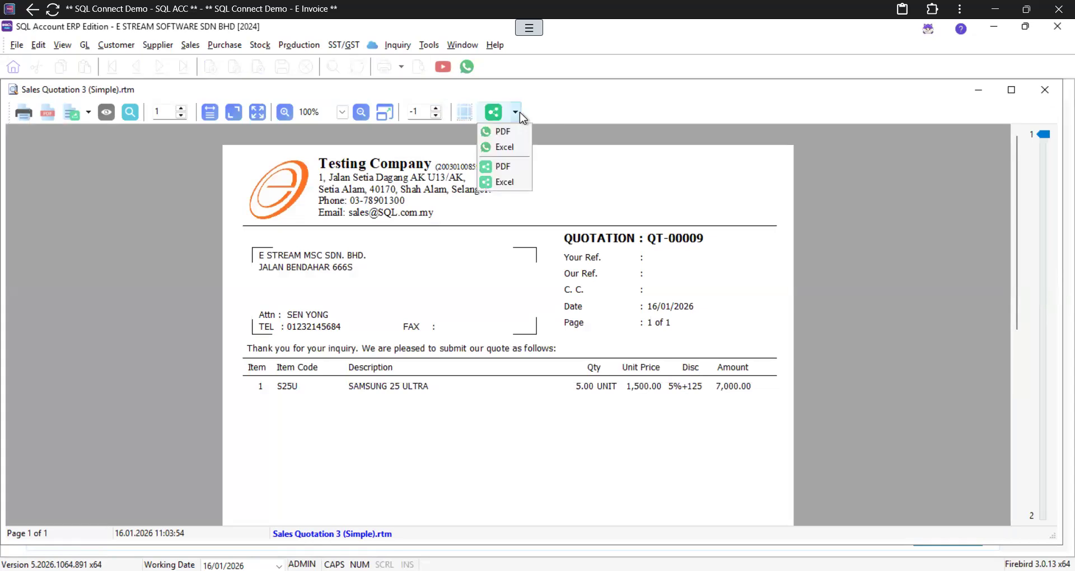
pyautogui.click(625, 199)
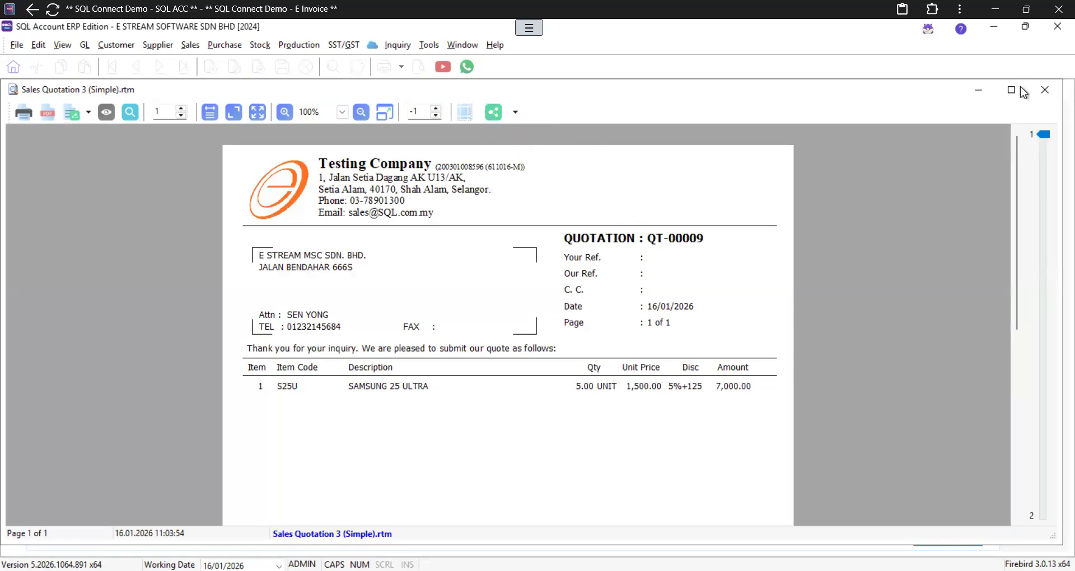
pyautogui.click(1052, 90)
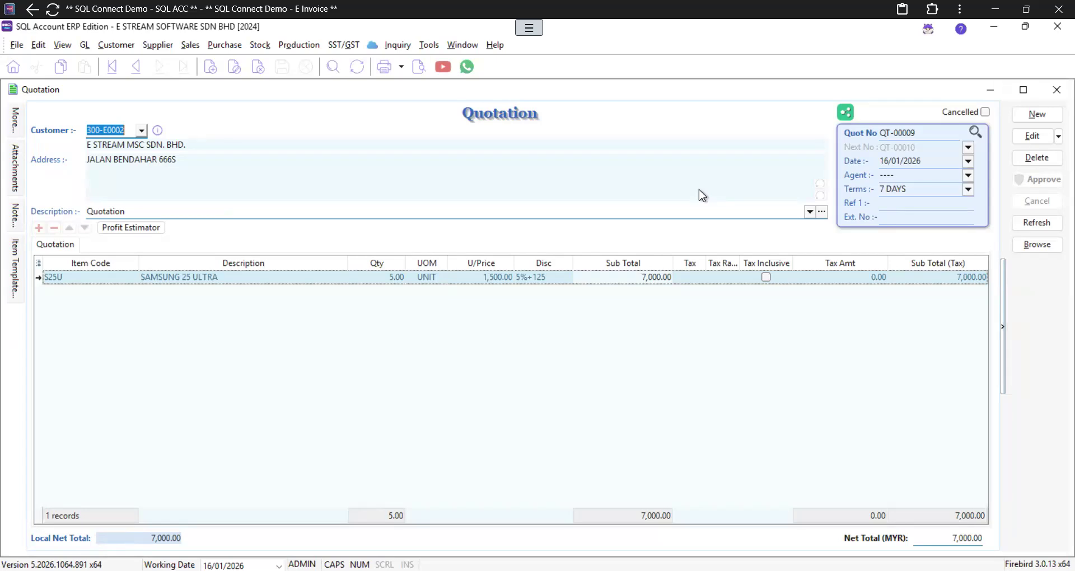
# Step: Transfer quotation QT-00009 to a sales invoice and save it as IV-00019
pyautogui.click(1056, 90)
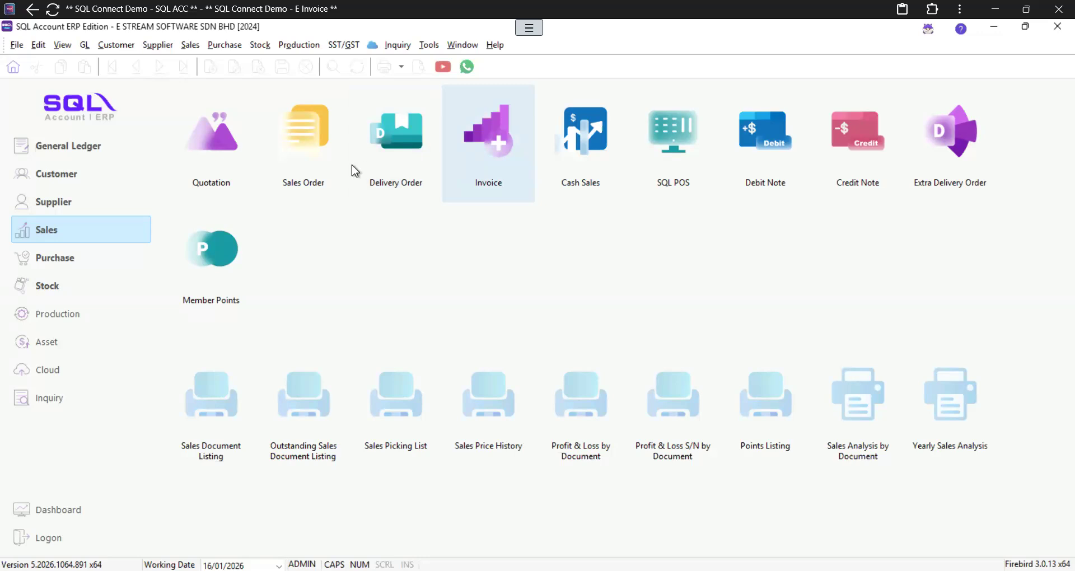
pyautogui.click(234, 151)
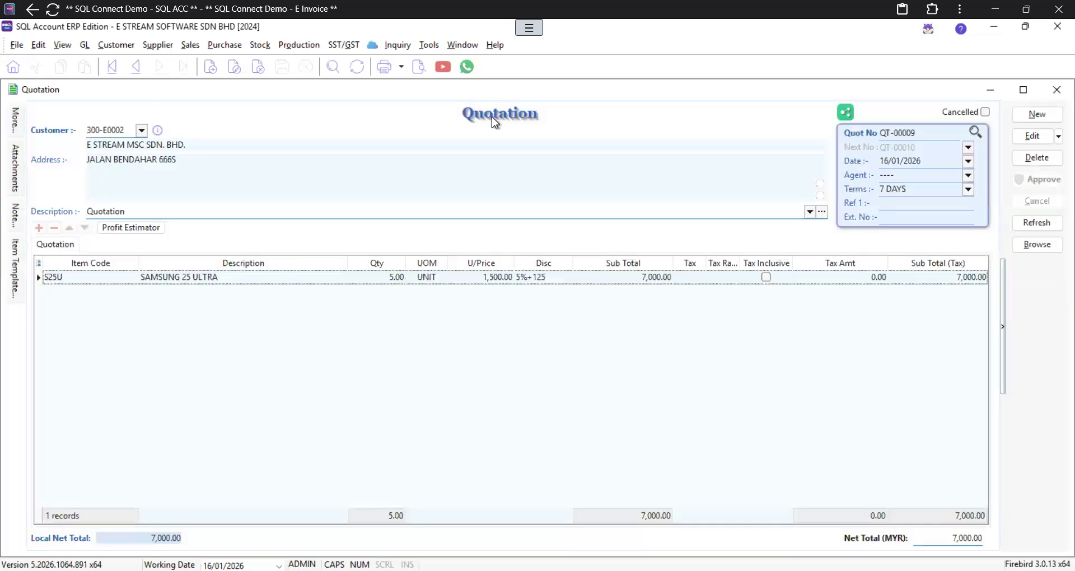
pyautogui.rightClick(492, 116)
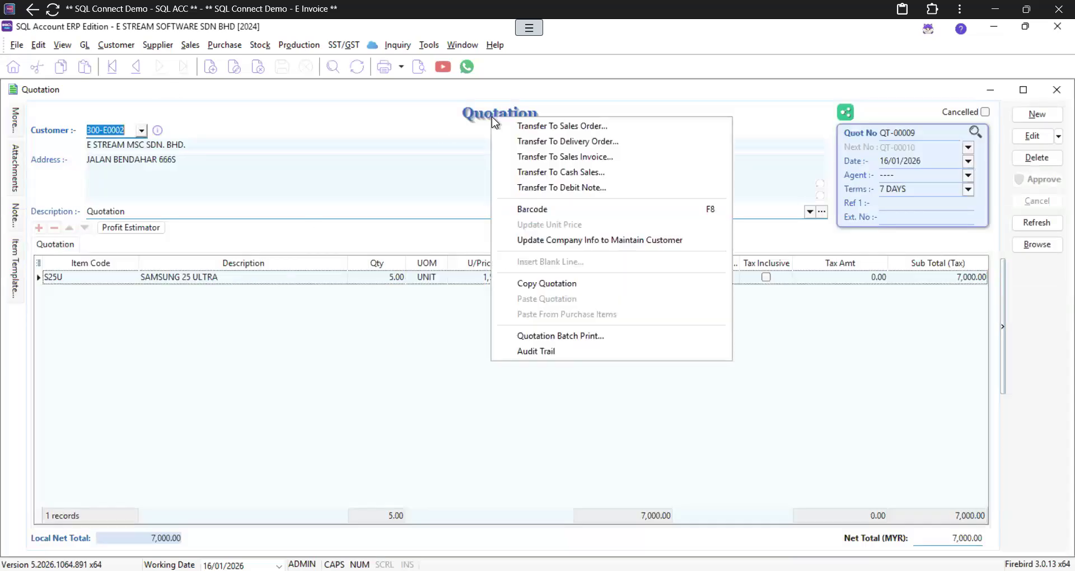
pyautogui.click(608, 158)
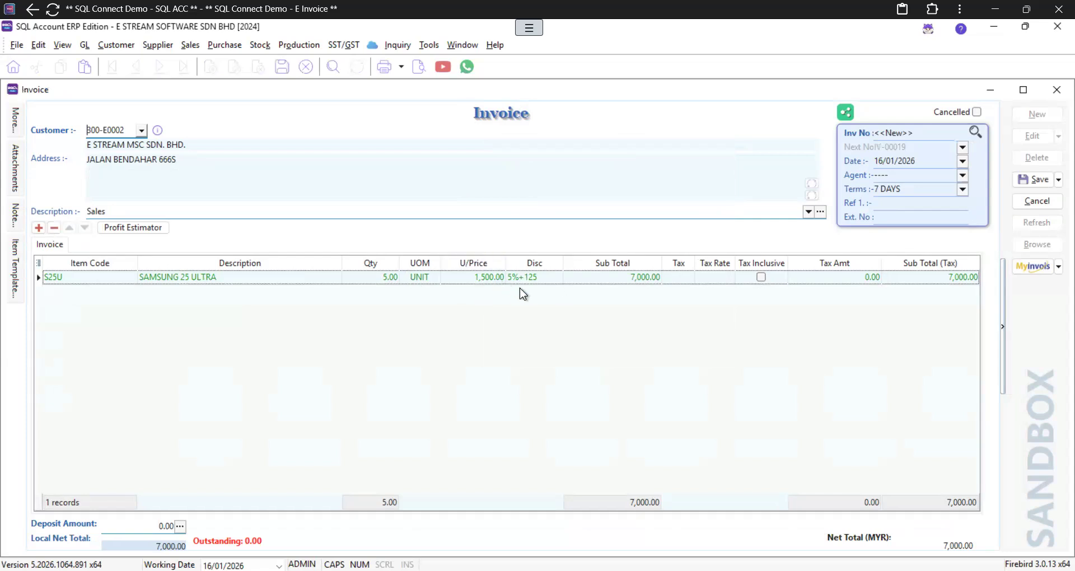
pyautogui.click(1046, 180)
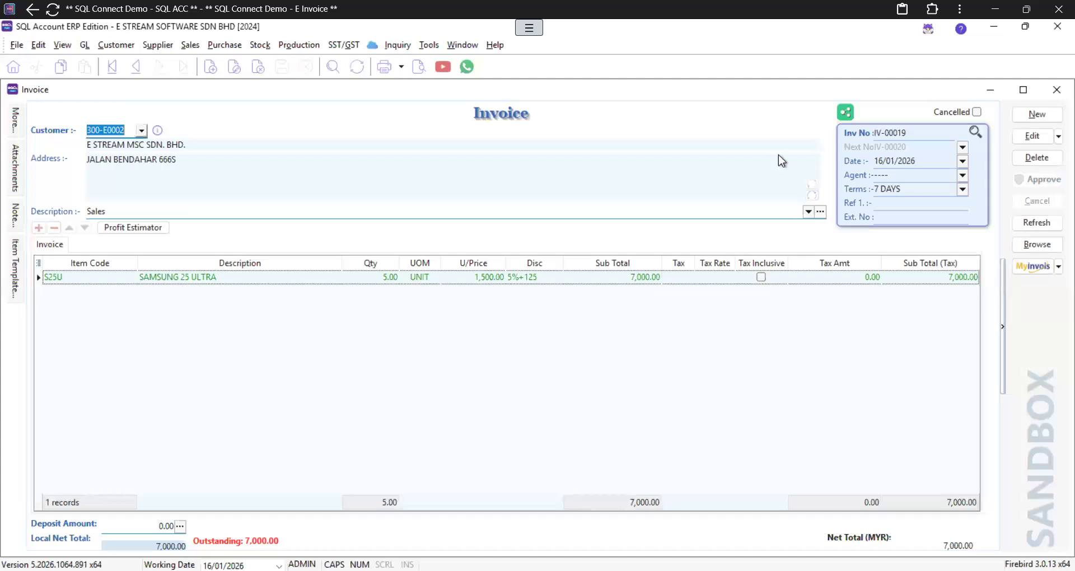
pyautogui.click(418, 67)
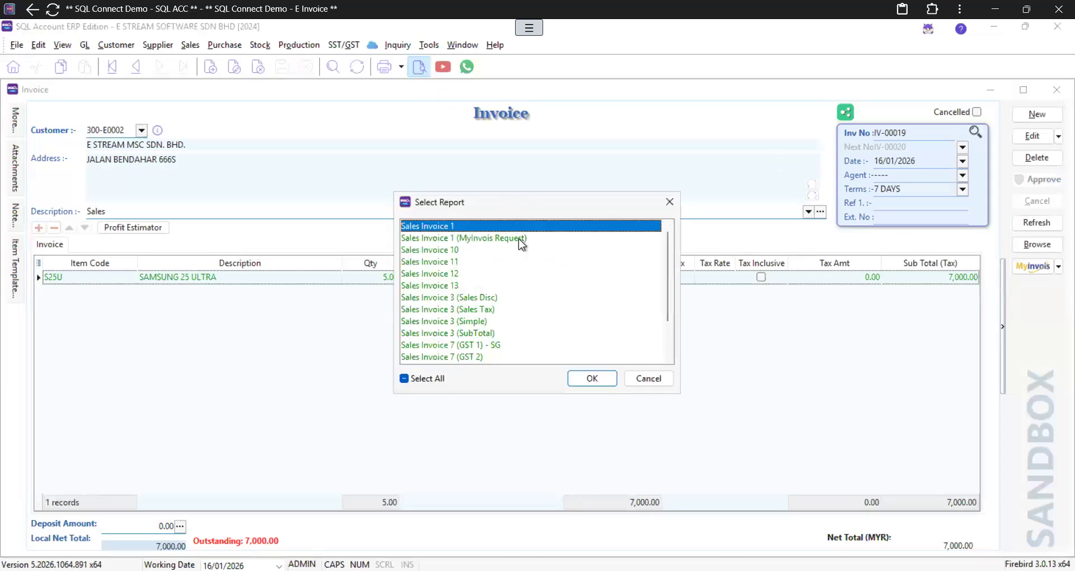
# Step: Preview IV-00019 in the Sales Invoice 3 (Simple) layout and scroll through it
pyautogui.click(471, 320)
pyautogui.click(589, 380)
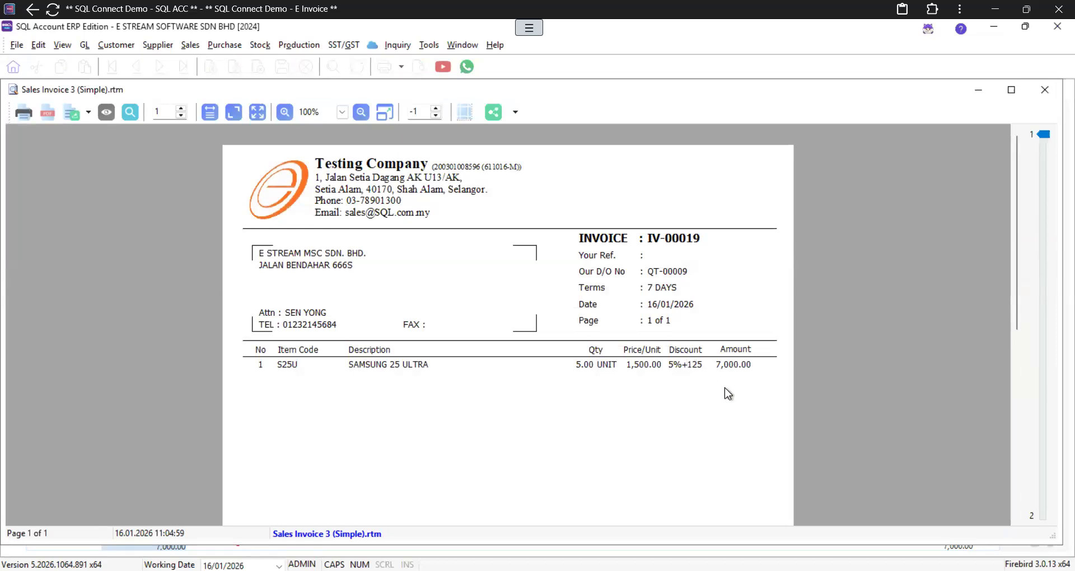
pyautogui.scroll(-5, 725, 387)
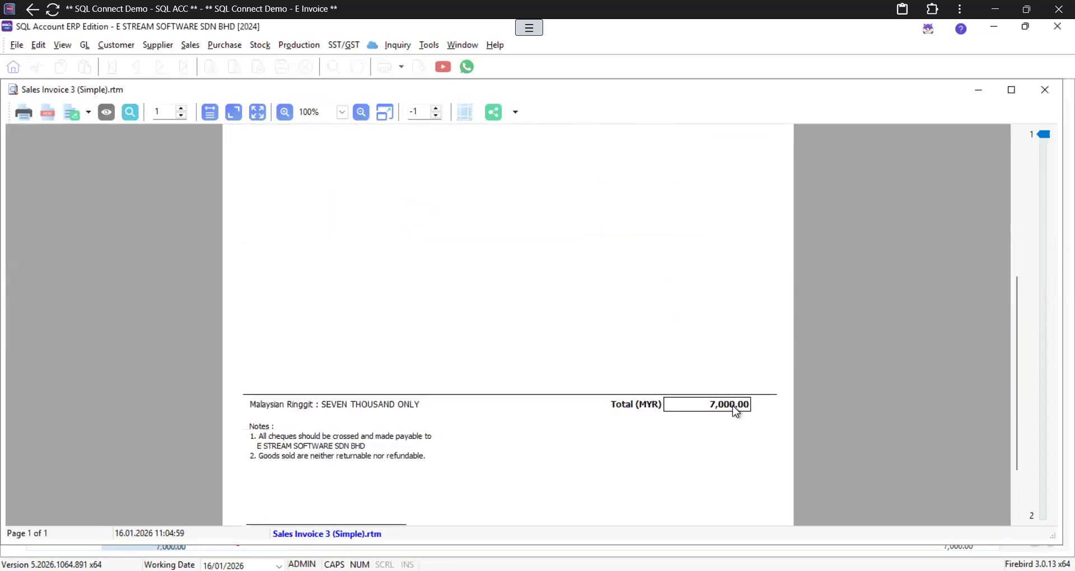
pyautogui.scroll(-2, 736, 412)
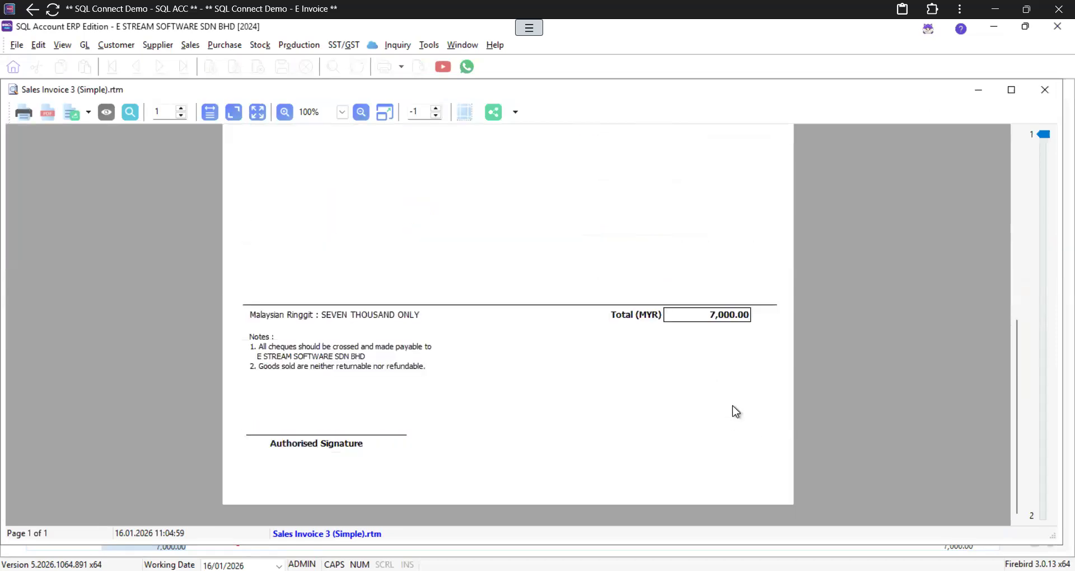
# Step: Try sharing the invoice as a WhatsApp PDF, then close WhatsApp and the preview
pyautogui.click(518, 113)
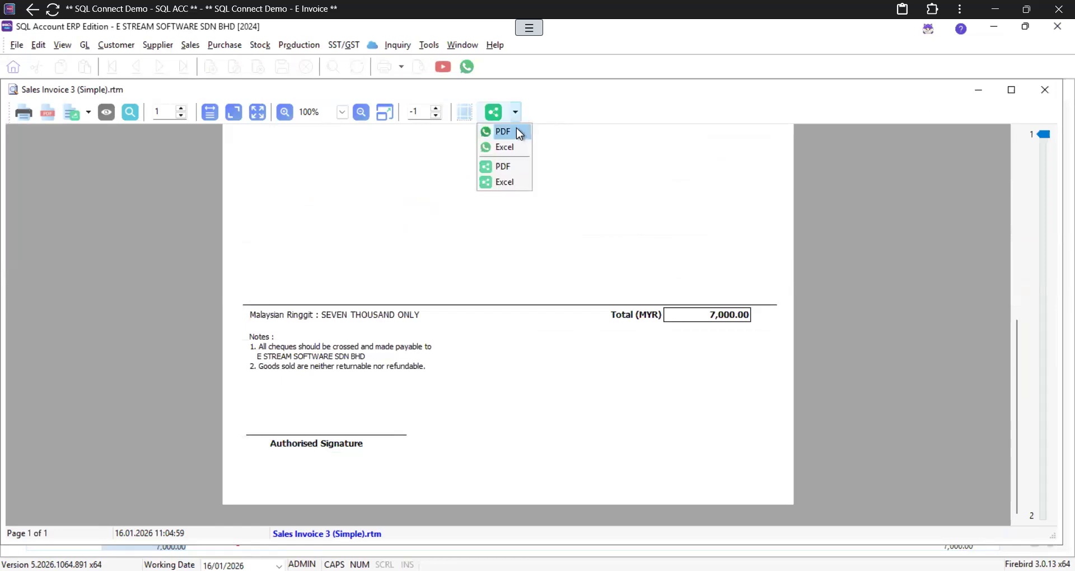
pyautogui.click(519, 133)
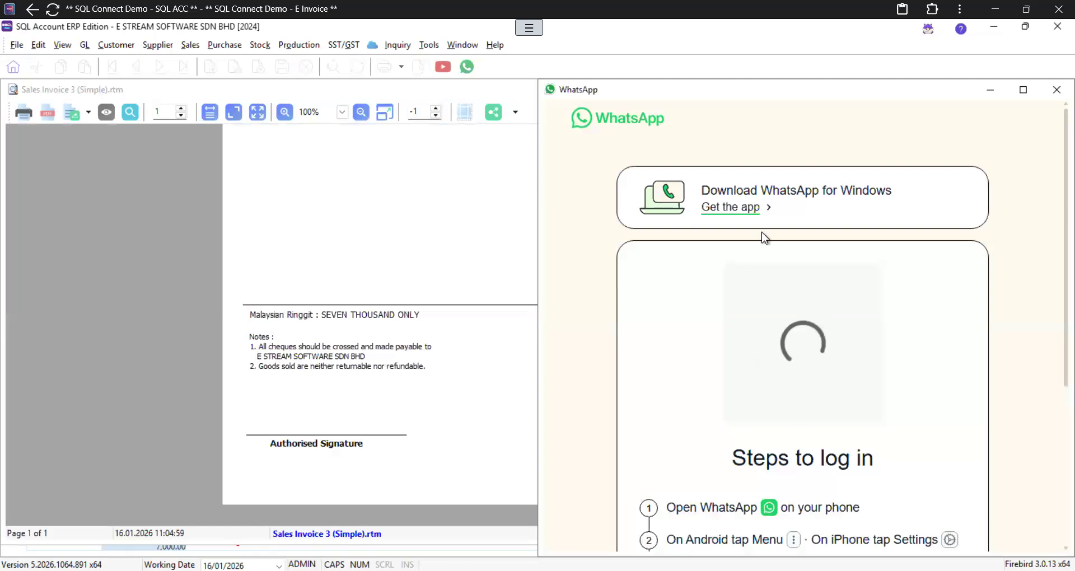
pyautogui.click(1055, 92)
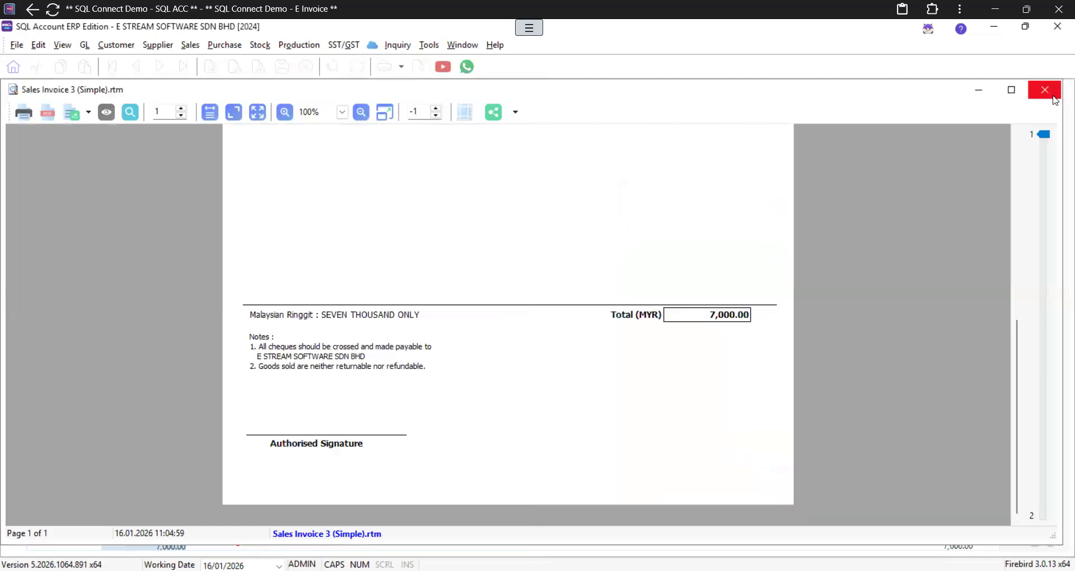
pyautogui.click(1056, 92)
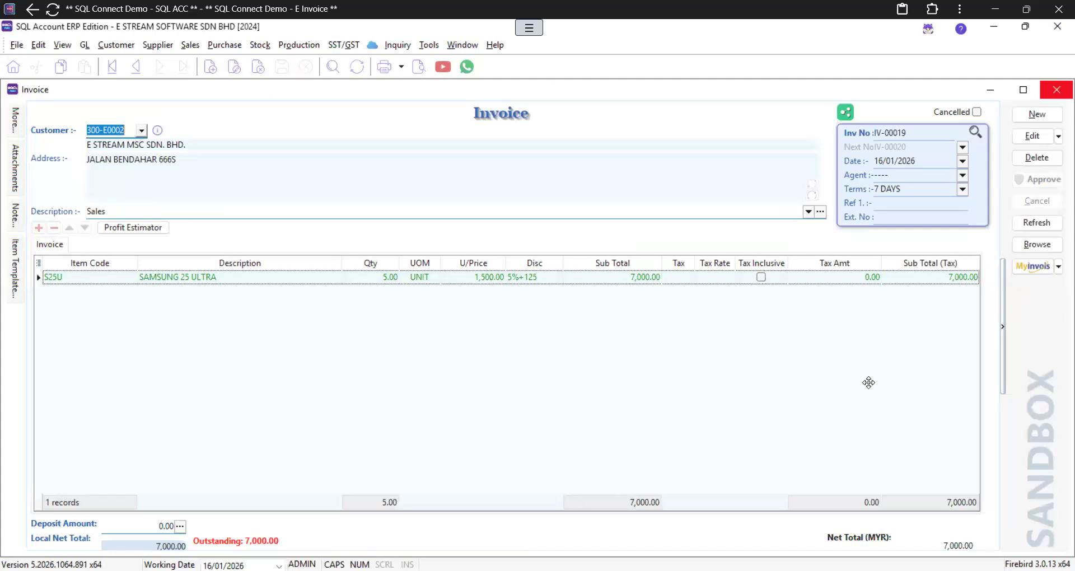
# Step: Submit IV-00019 as a sandbox e-invoice and check its Valid status and UUID
pyautogui.click(1028, 269)
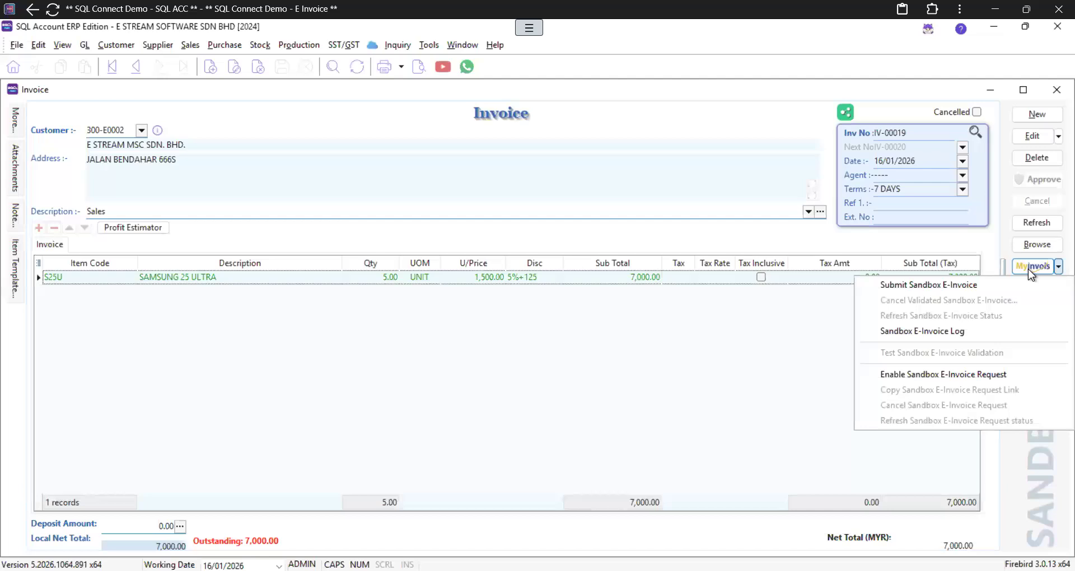
pyautogui.click(896, 285)
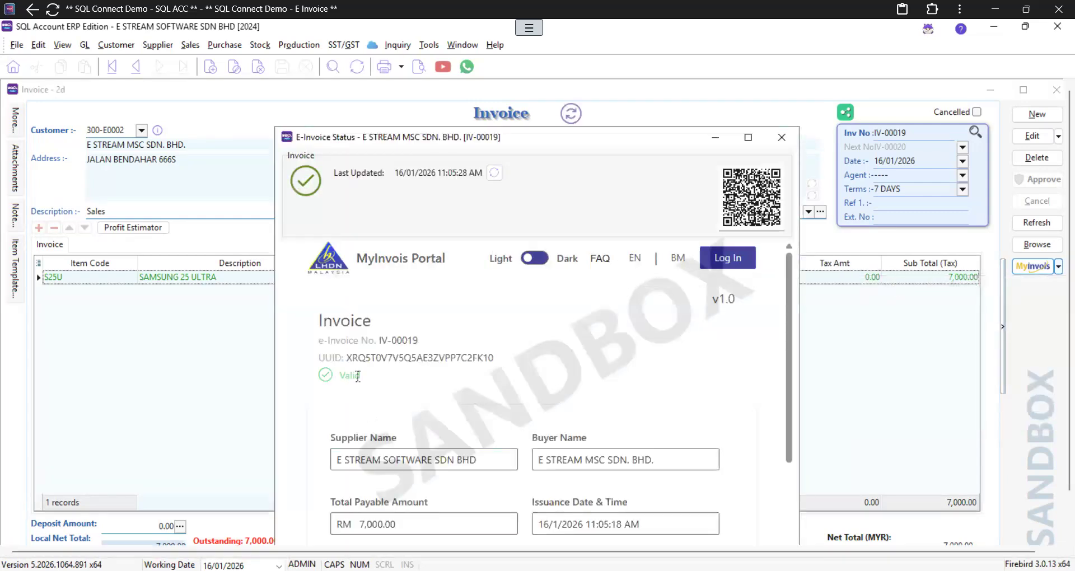
pyautogui.moveTo(357, 376); pyautogui.dragTo(312, 376)
pyautogui.click(374, 365)
pyautogui.moveTo(458, 359); pyautogui.dragTo(347, 359)
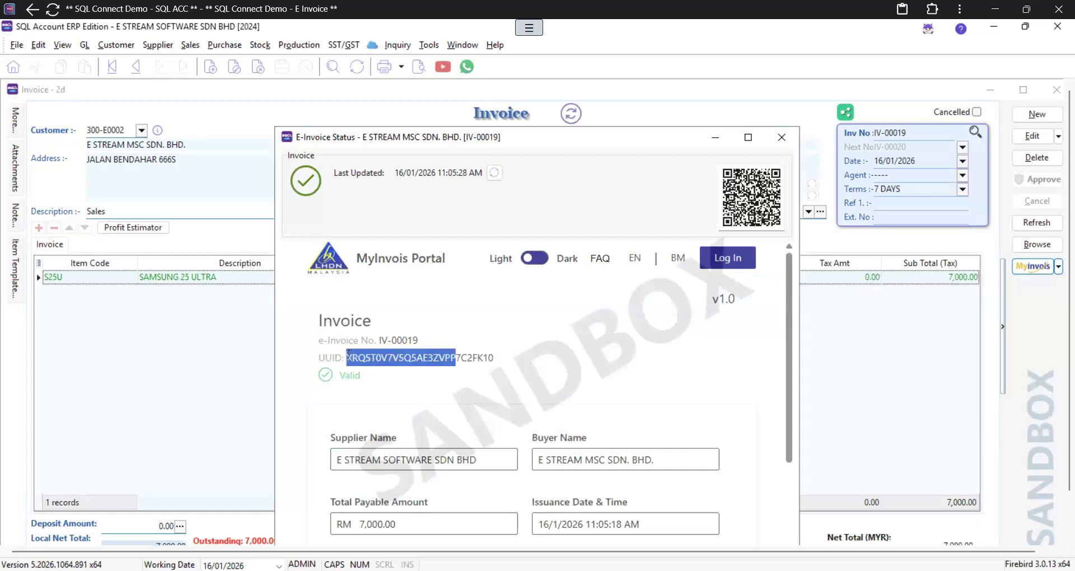
pyautogui.click(367, 359)
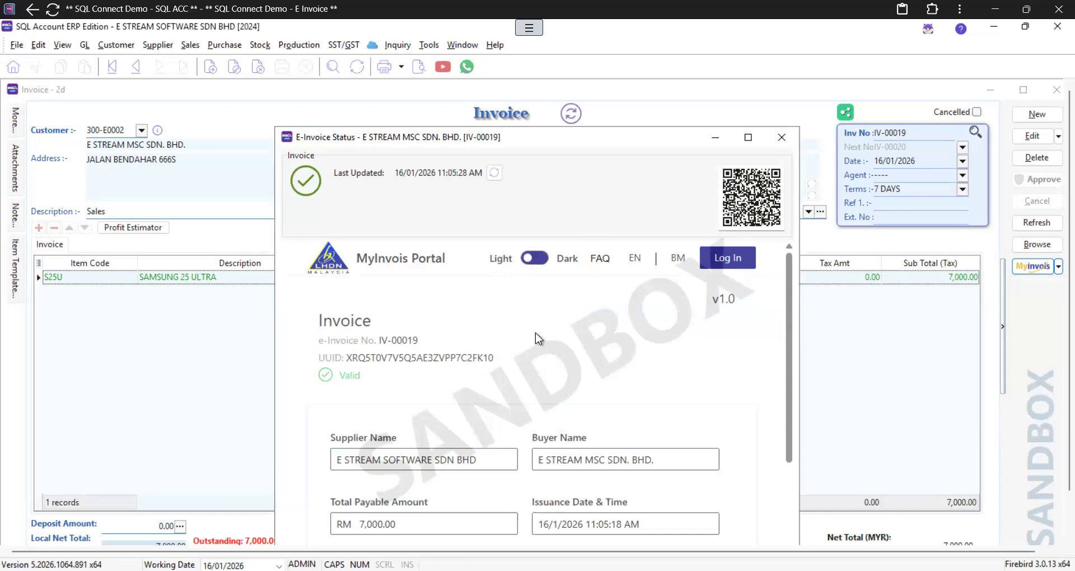
pyautogui.moveTo(361, 377); pyautogui.dragTo(314, 376)
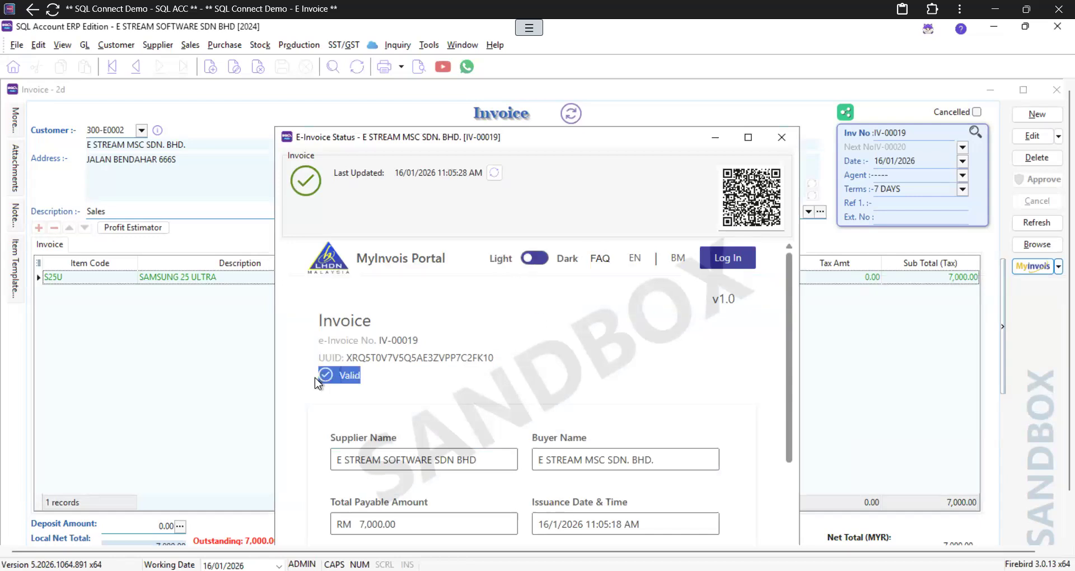
pyautogui.click(473, 369)
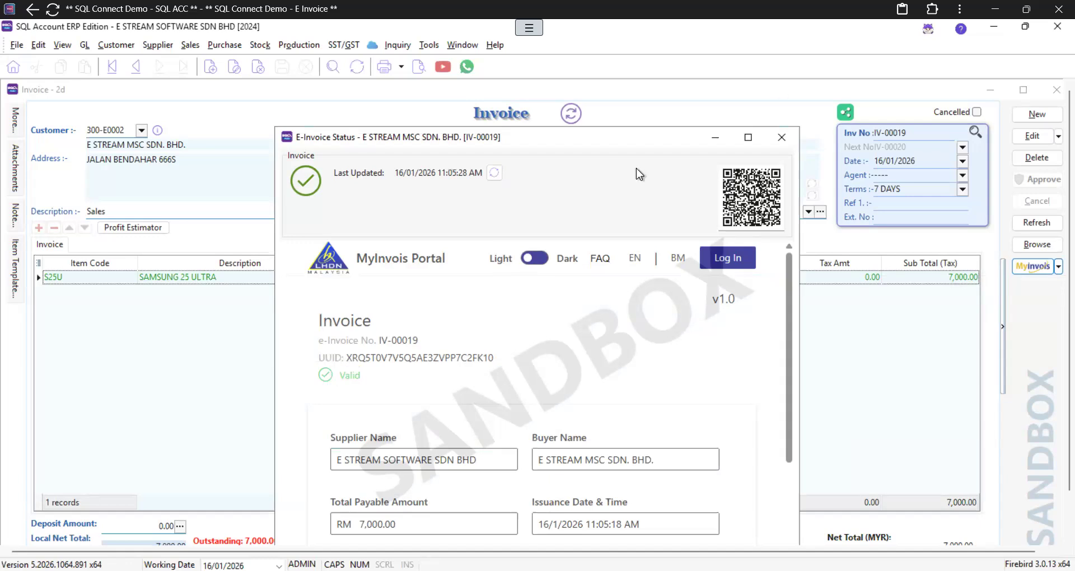
pyautogui.click(780, 137)
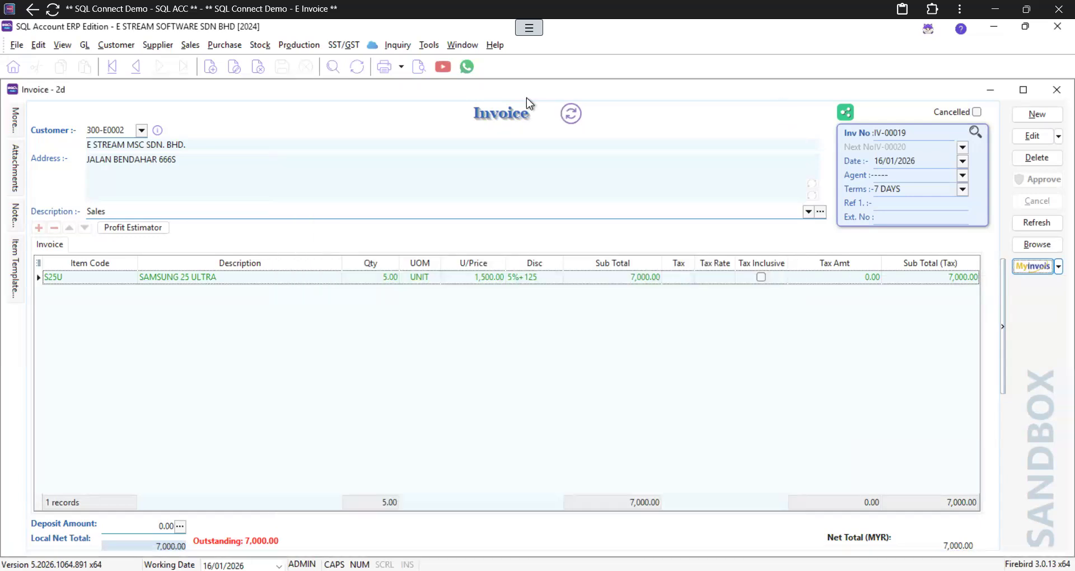
# Step: Preview IV-00019 in the Sales Invoice 3 (Simple) layout and enter the sandbox password
pyautogui.click(419, 67)
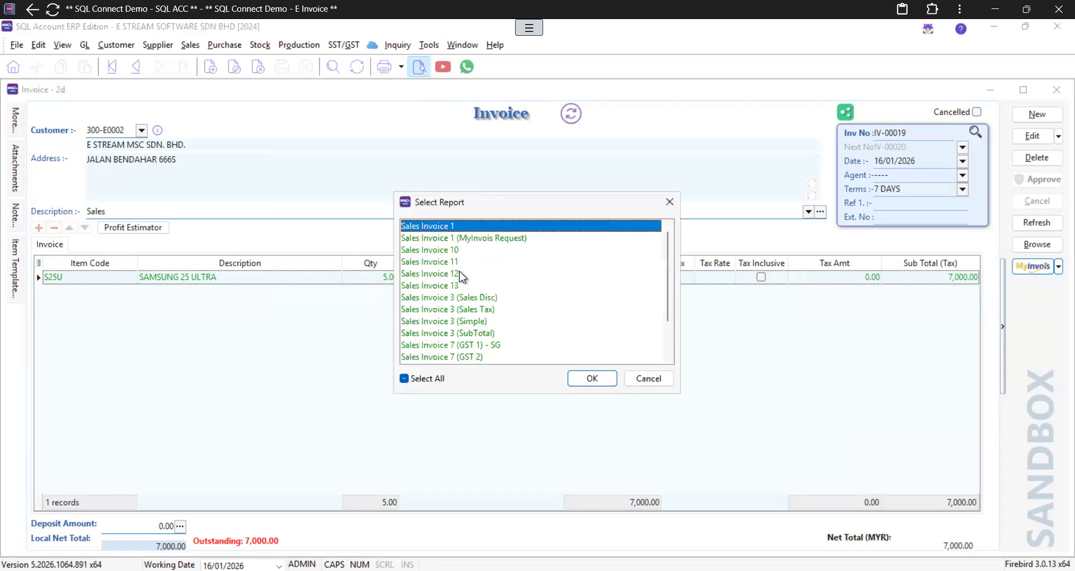
pyautogui.doubleClick(458, 321)
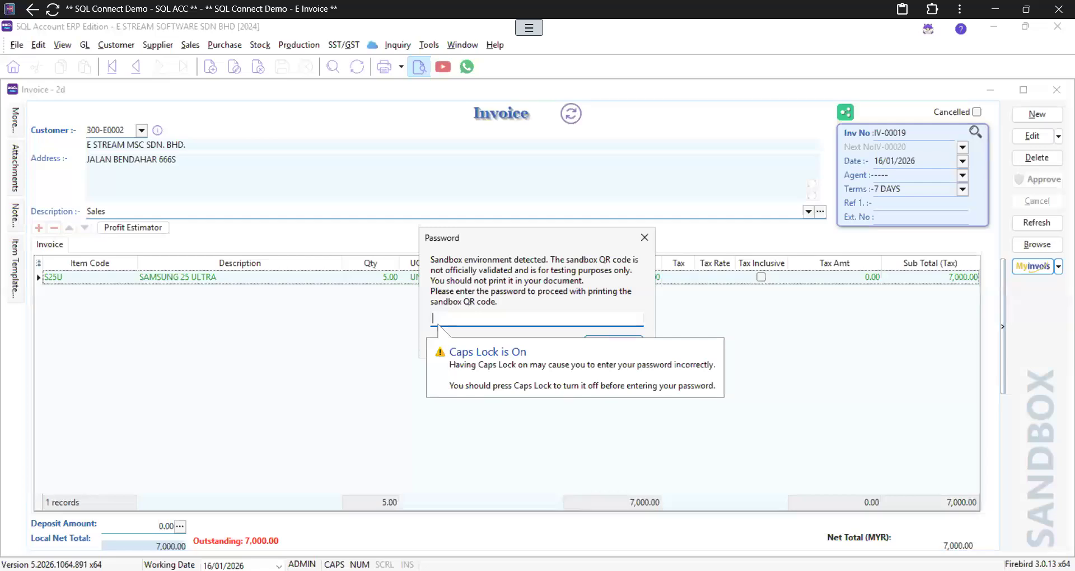
pyautogui.write('*****')
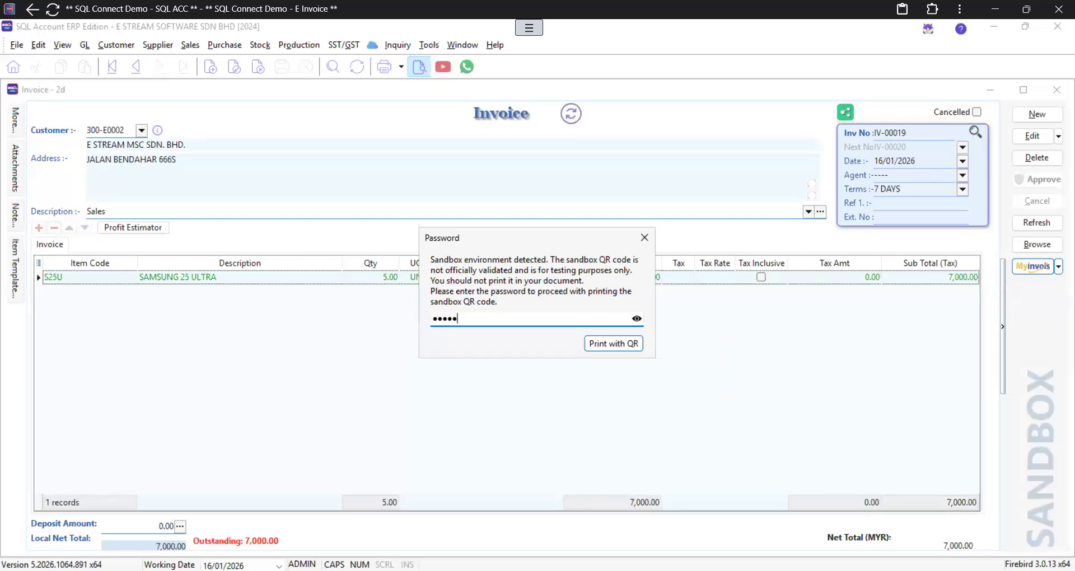
# Step: Confirm printing with the QR code and scroll to the bottom of the IV-00019 preview
pyautogui.press('Return')
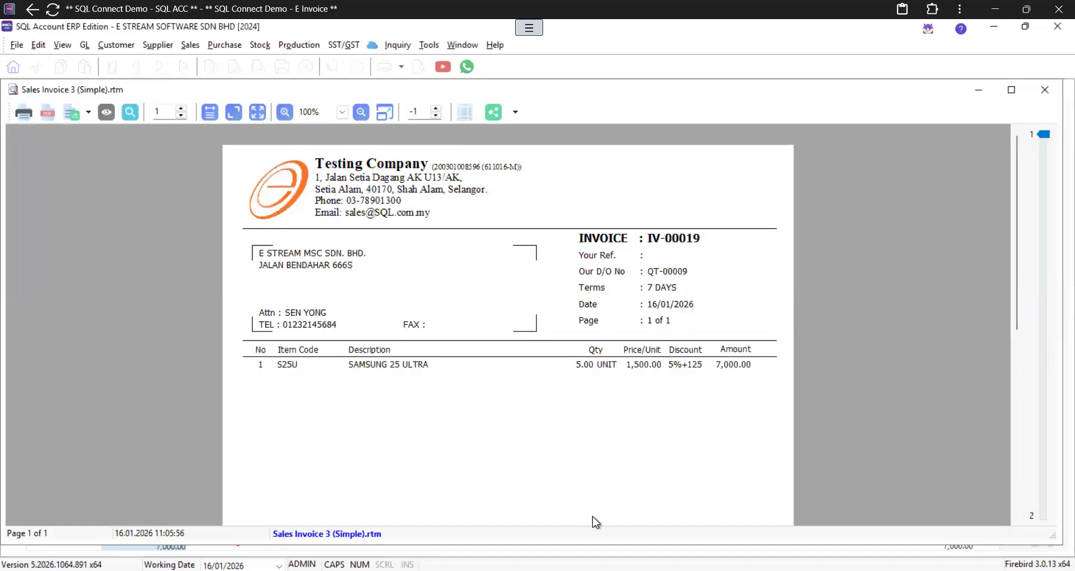
pyautogui.scroll(-5, 593, 518)
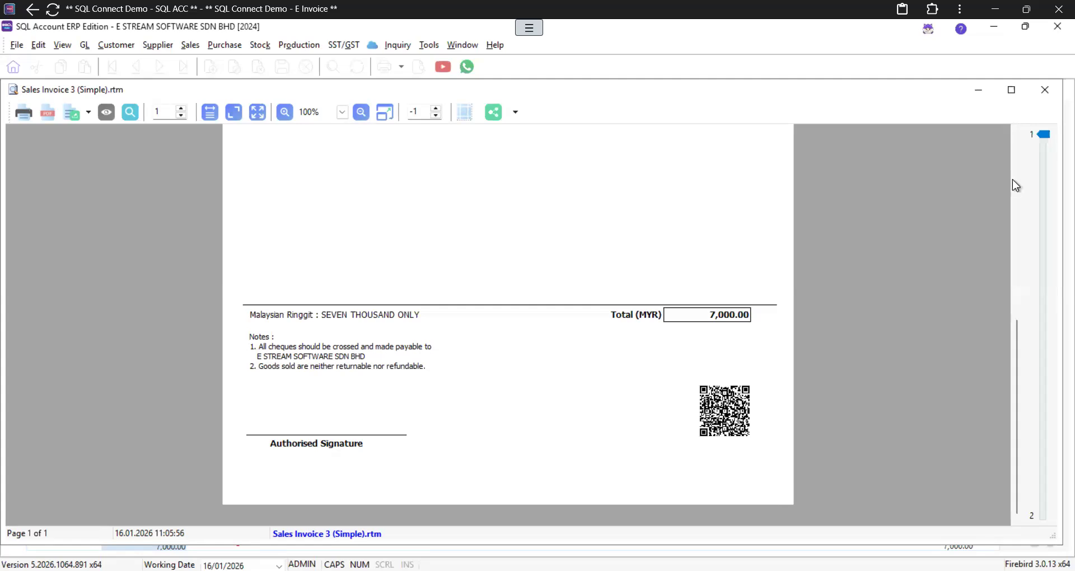
# Step: Close the Sales Invoice 3 (Simple) preview window
pyautogui.click(1045, 90)
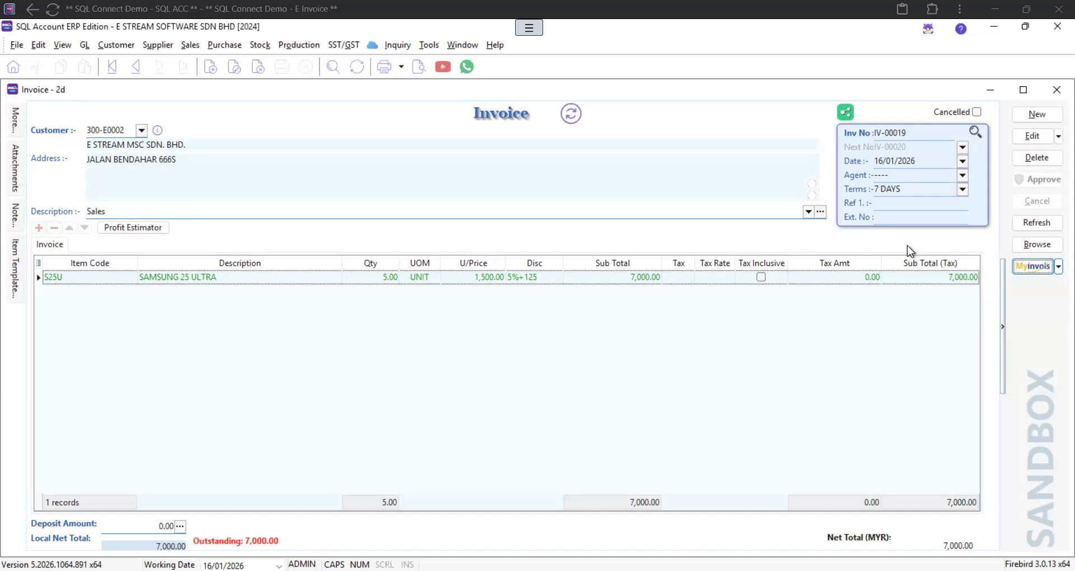
# Step: Show the sales invoice list and look over the MyInvois batch options
pyautogui.click(1029, 245)
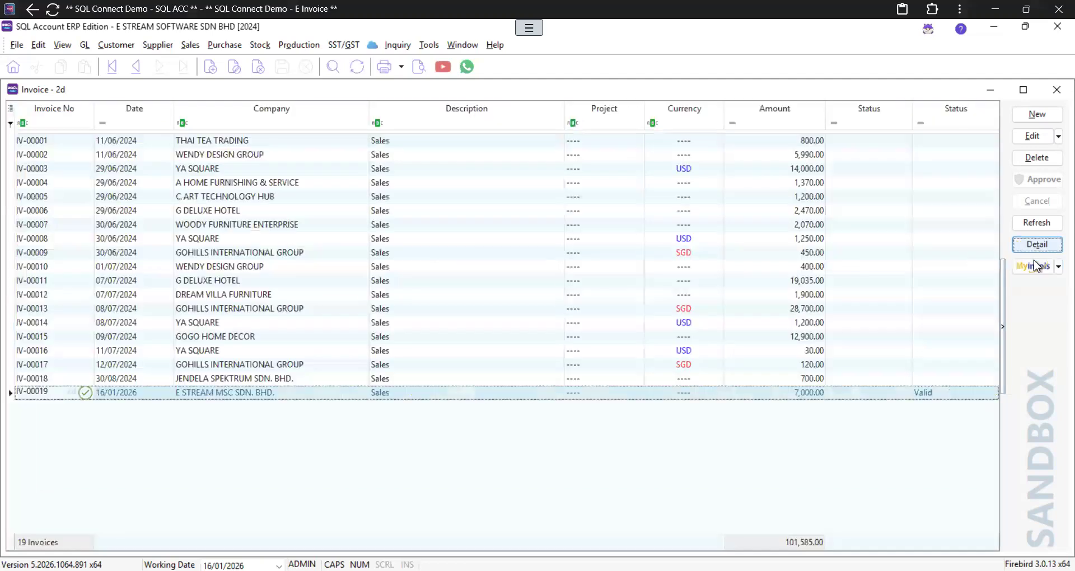
pyautogui.click(1033, 266)
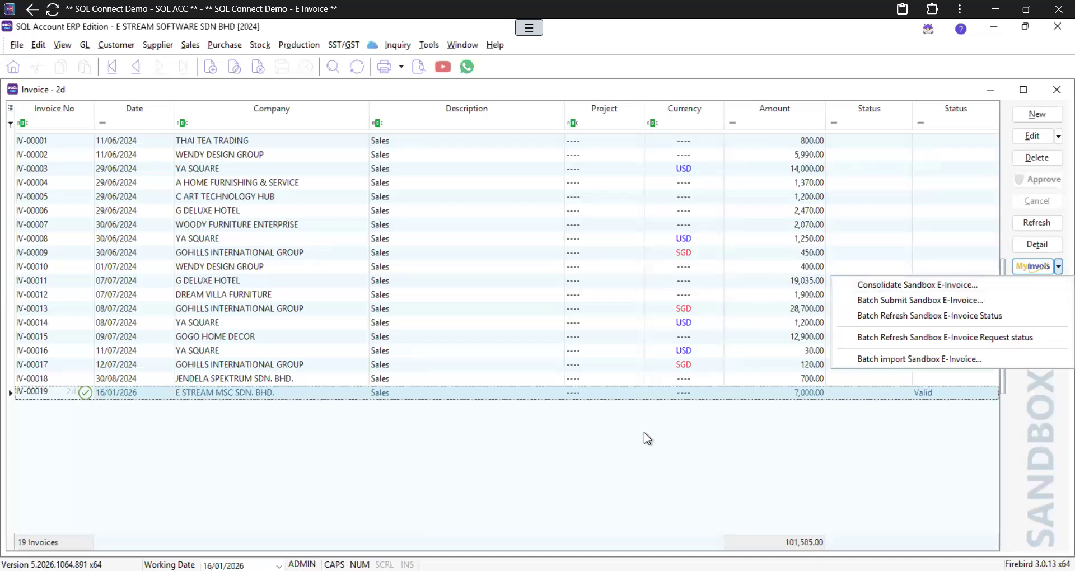
pyautogui.click(614, 397)
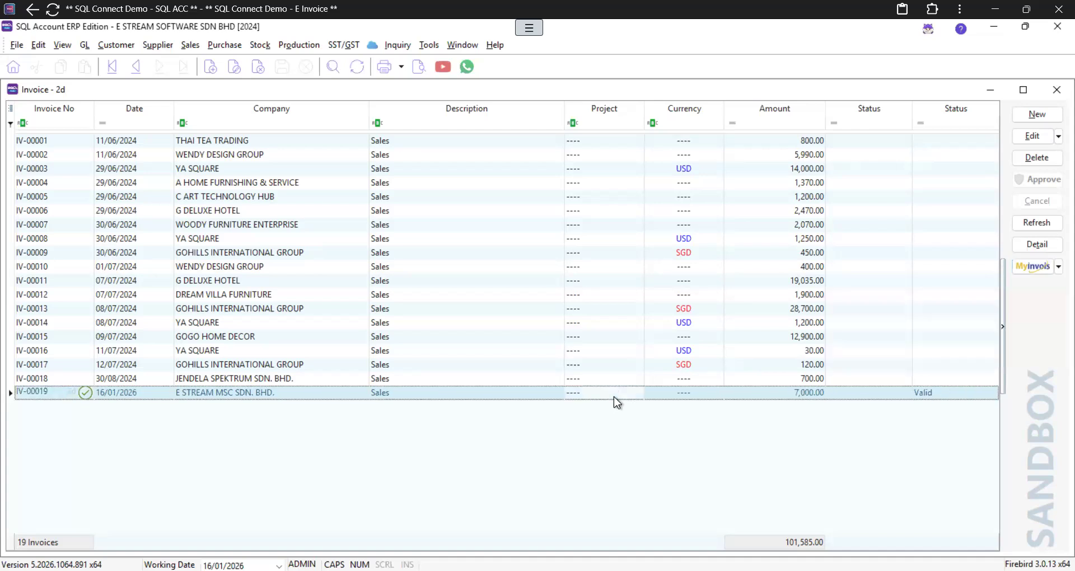
# Step: Copy invoice IV-00019 and paste it into a new invoice (5 SAMSUNG 25 ULTRA, 7,000.00)
pyautogui.doubleClick(613, 396)
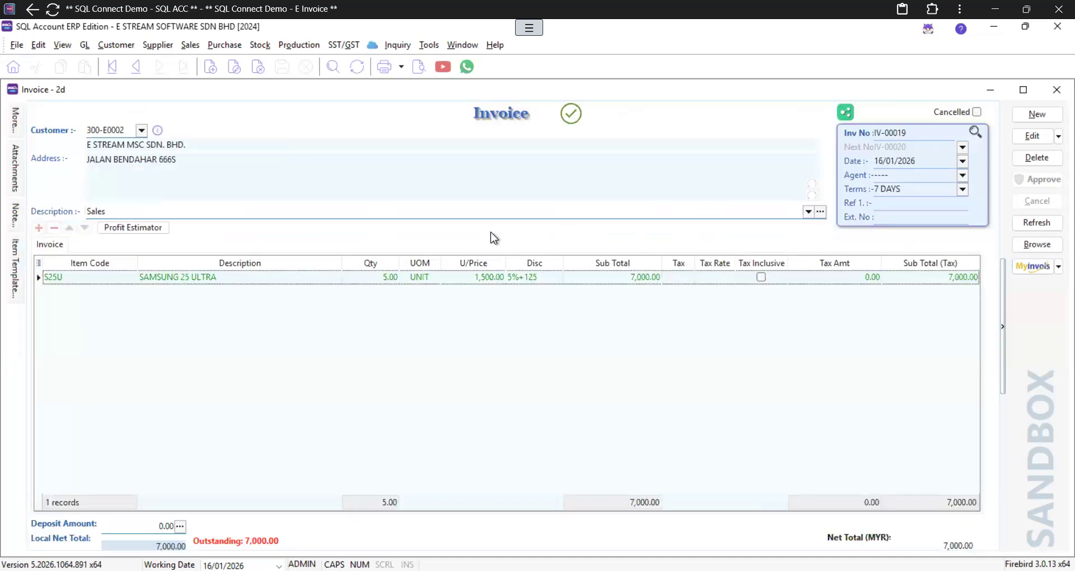
pyautogui.rightClick(524, 237)
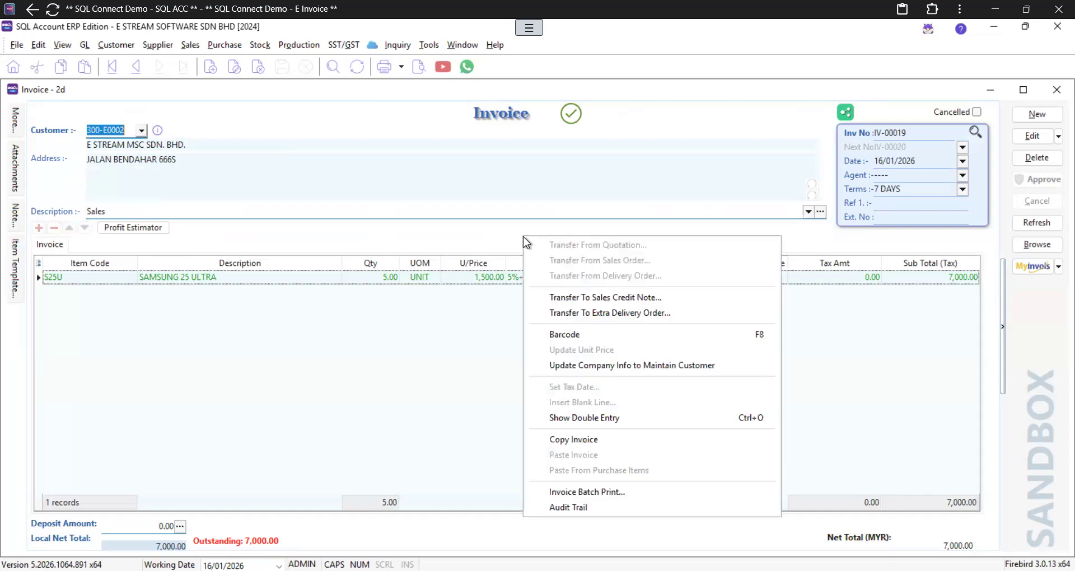
pyautogui.click(584, 442)
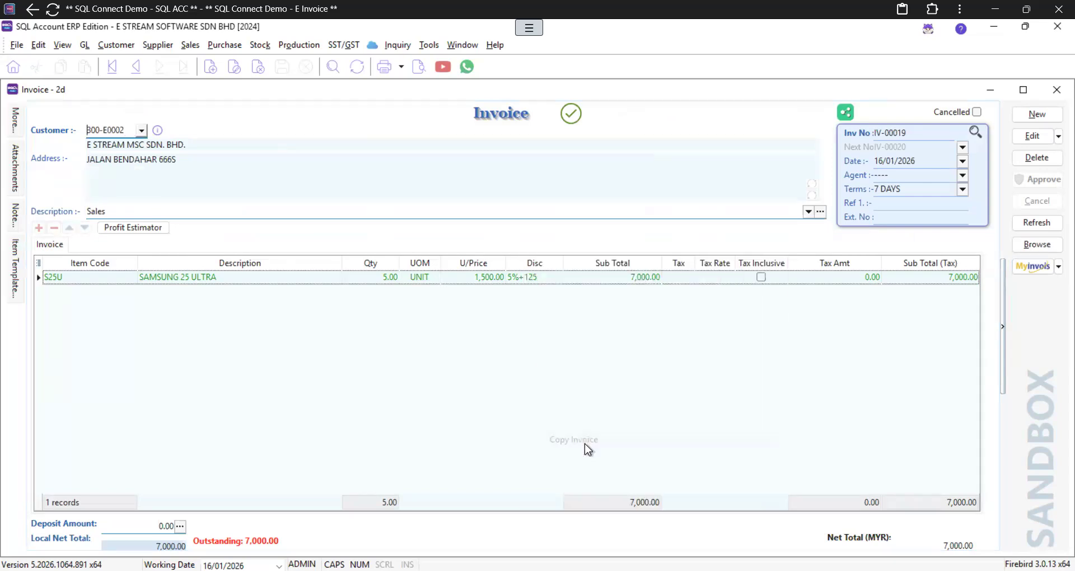
pyautogui.click(1037, 116)
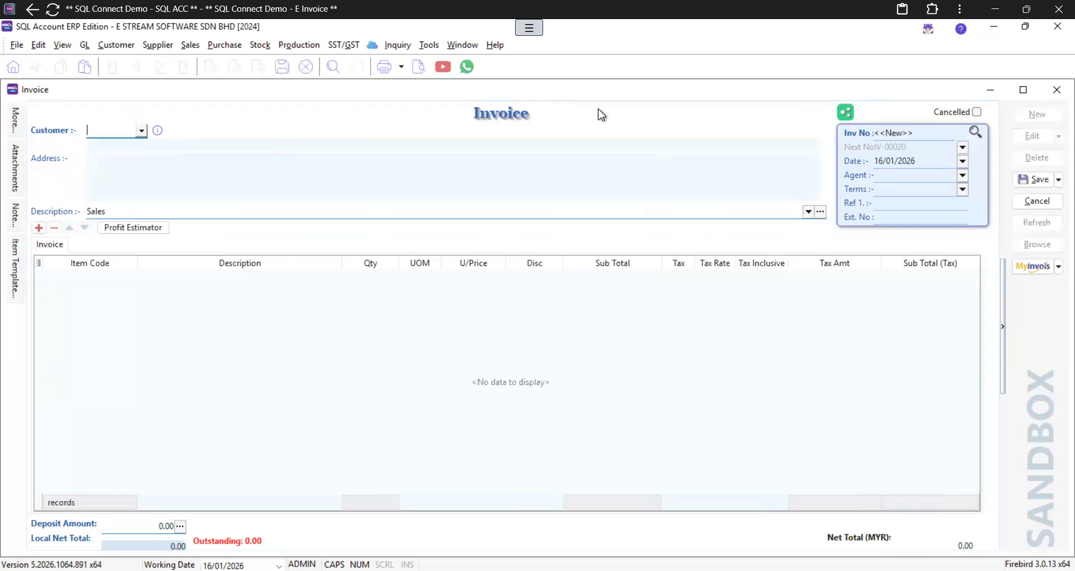
pyautogui.rightClick(532, 125)
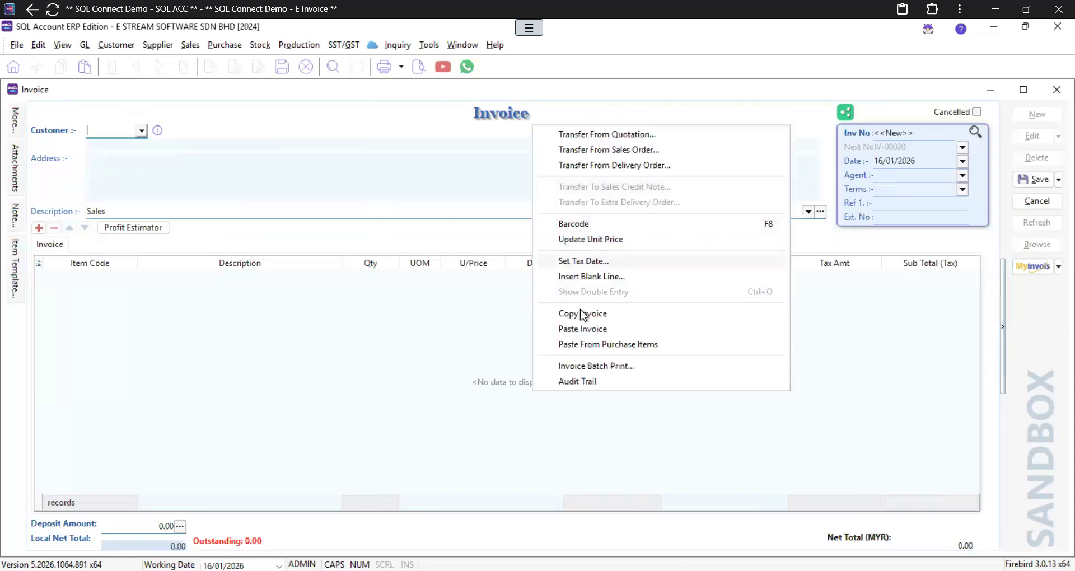
pyautogui.click(580, 329)
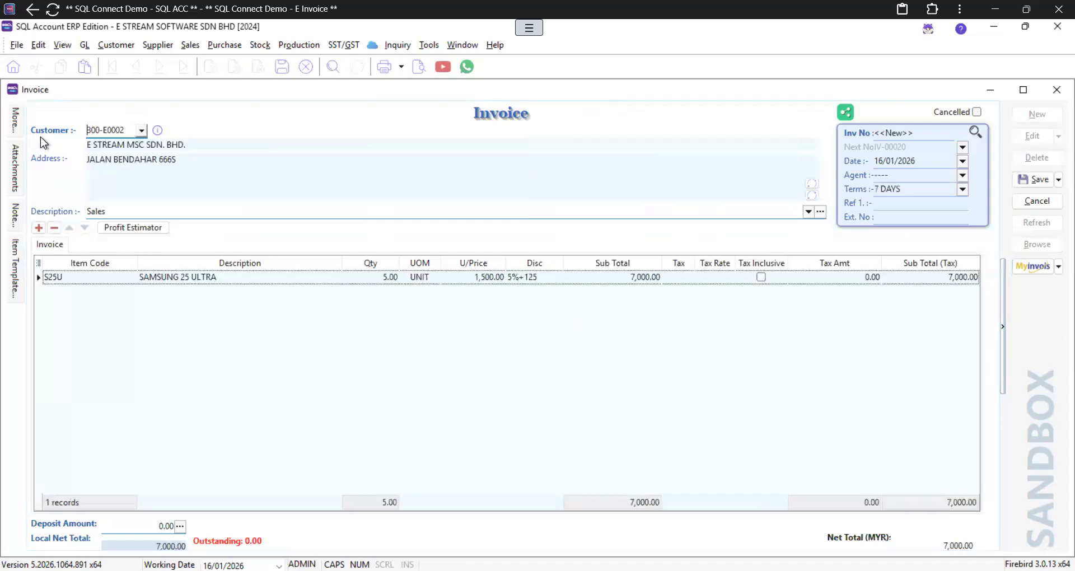
pyautogui.moveTo(16, 119)
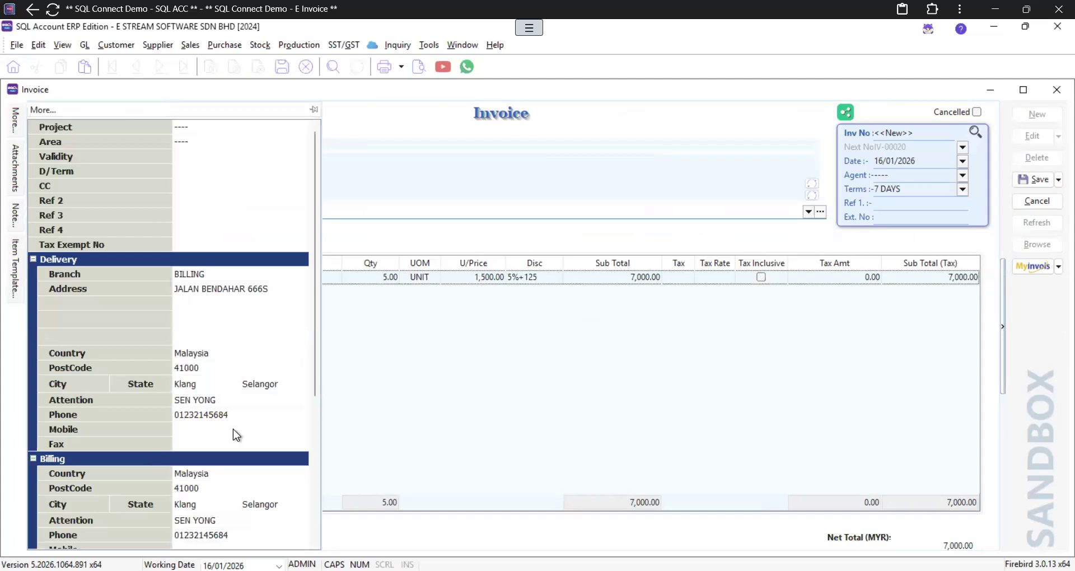
pyautogui.scroll(-5, 235, 435)
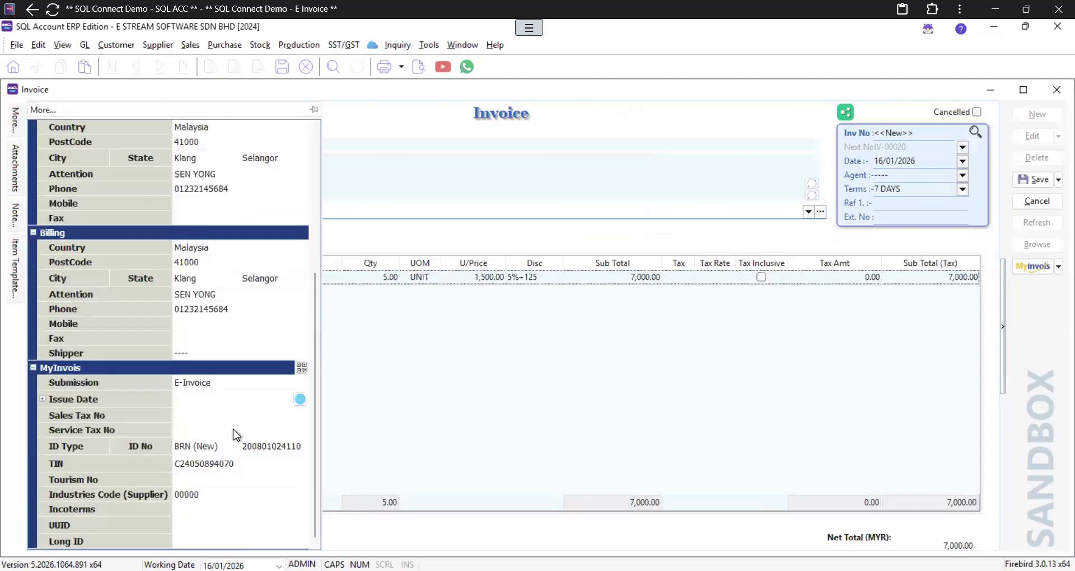
pyautogui.click(302, 385)
pyautogui.click(279, 421)
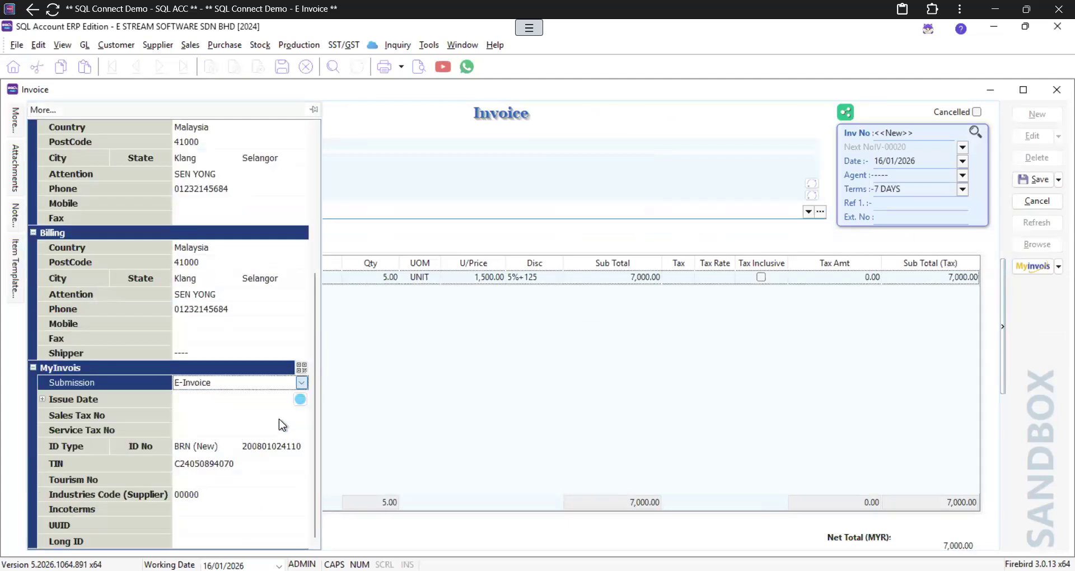
pyautogui.click(286, 462)
pyautogui.click(288, 465)
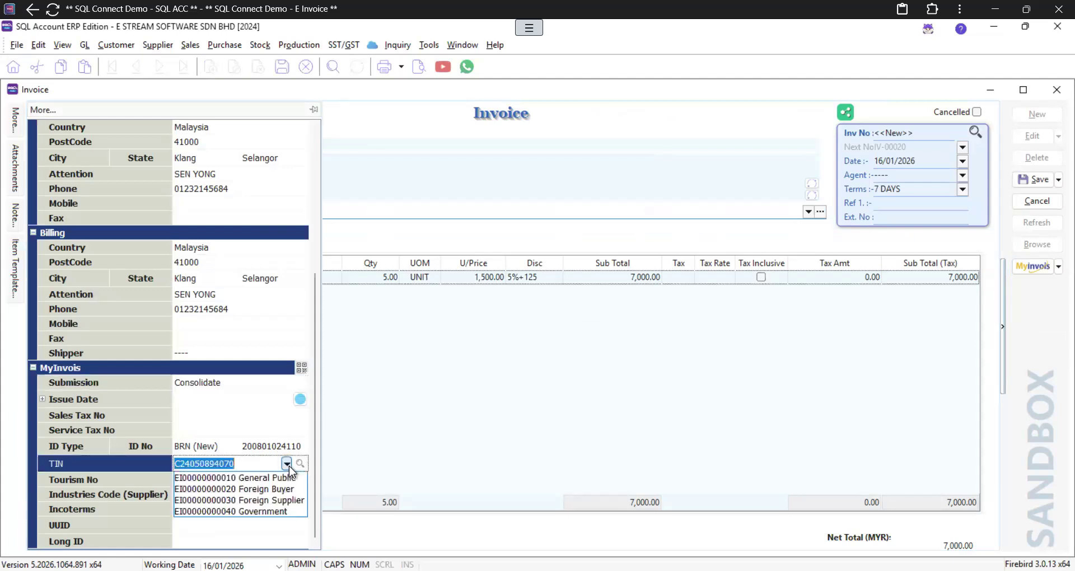
pyautogui.click(284, 477)
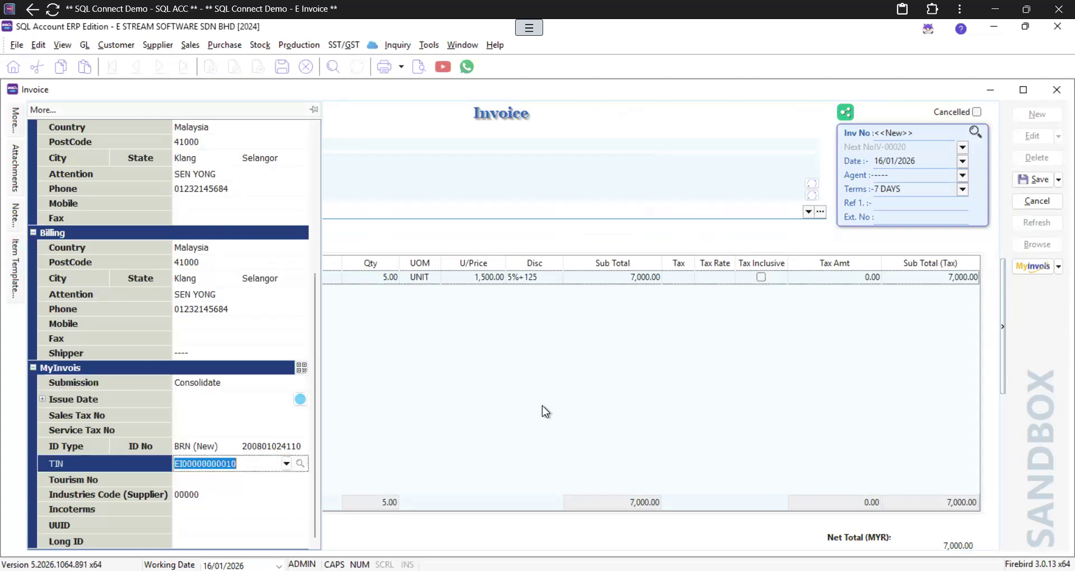
# Step: Remove the 5%+125 line discount and change the quantity to 7
pyautogui.click(523, 279)
pyautogui.press('BackSpace')
pyautogui.click(383, 277)
pyautogui.write('7')
pyautogui.press('Tab')
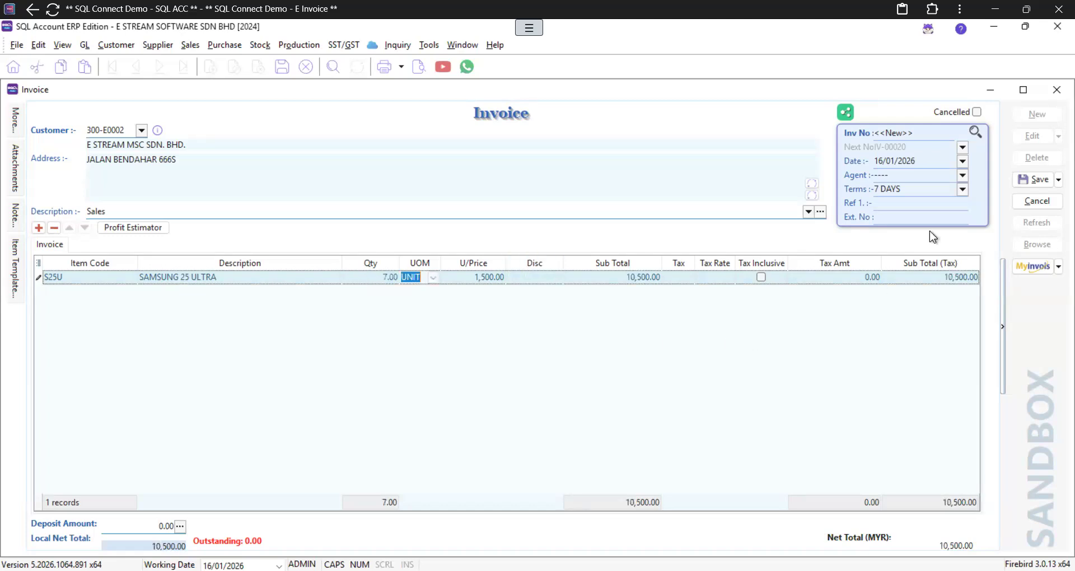
# Step: After the RM10,000 consolidation warning, cut the quantity to 3 and save as IV-00020
pyautogui.click(619, 308)
pyautogui.click(1033, 180)
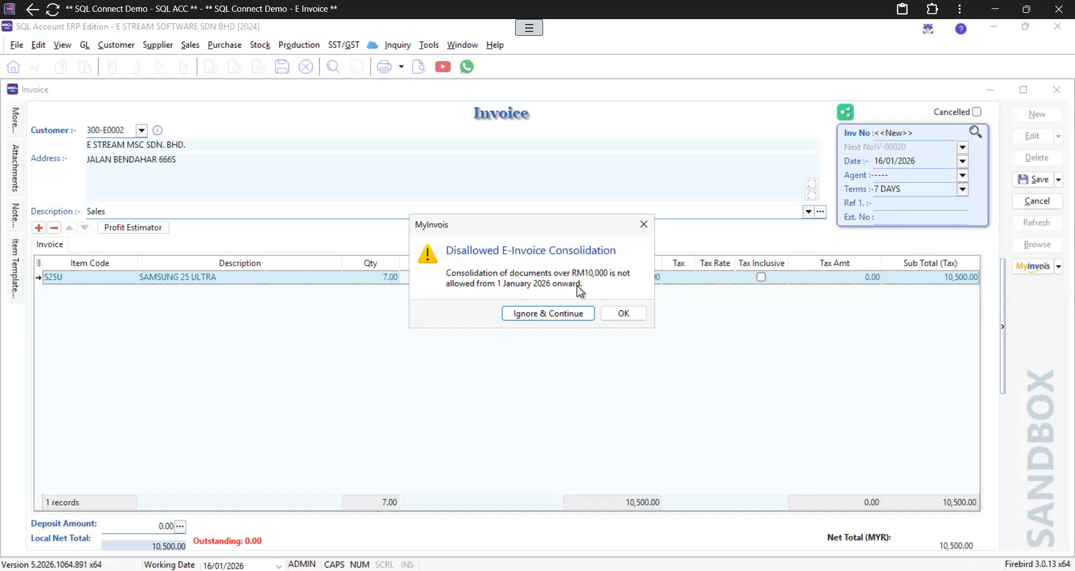
pyautogui.click(631, 313)
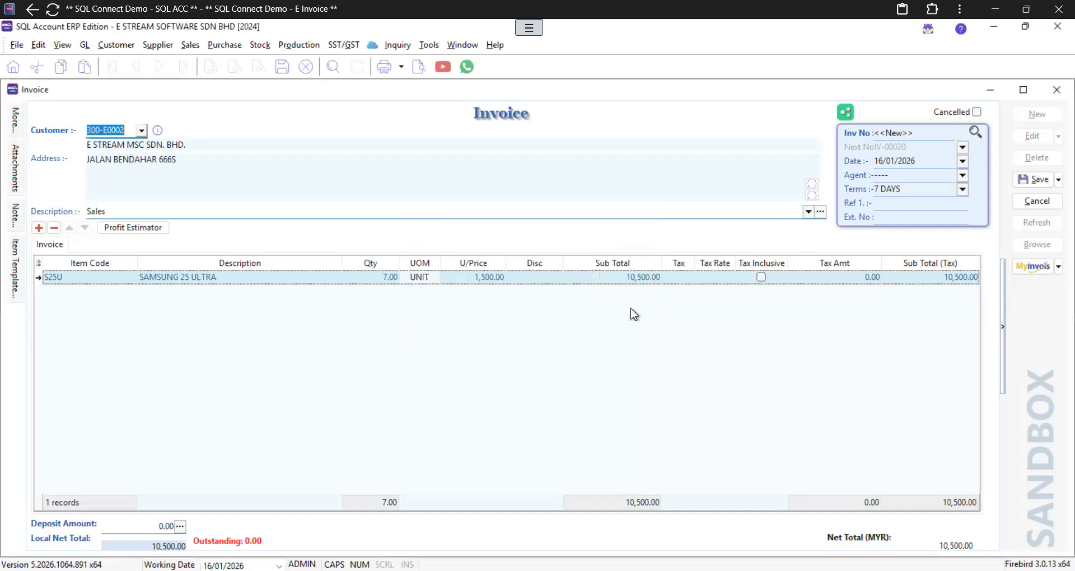
pyautogui.click(386, 277)
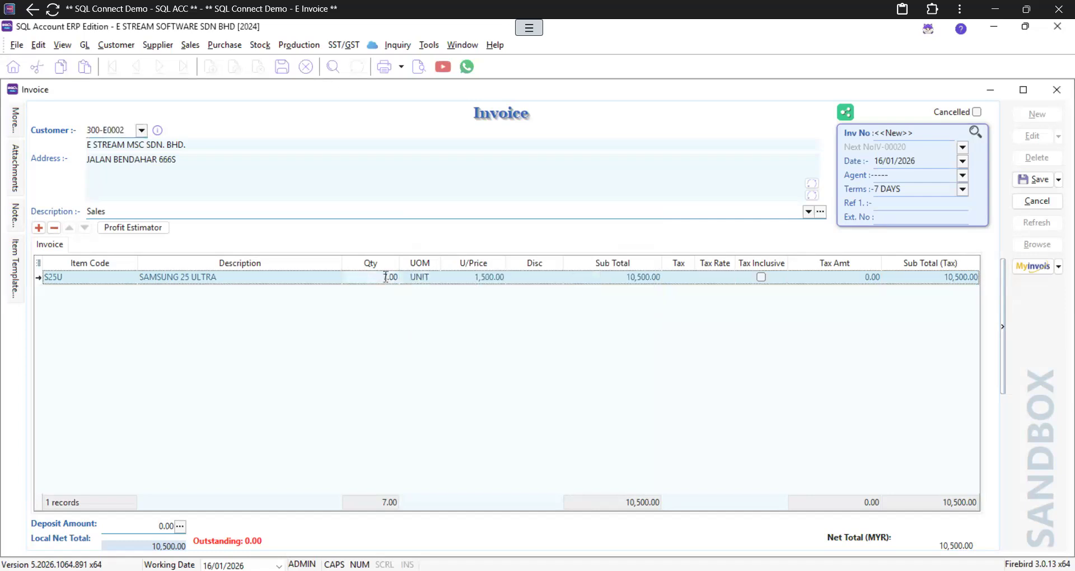
pyautogui.write('3')
pyautogui.press('Tab')
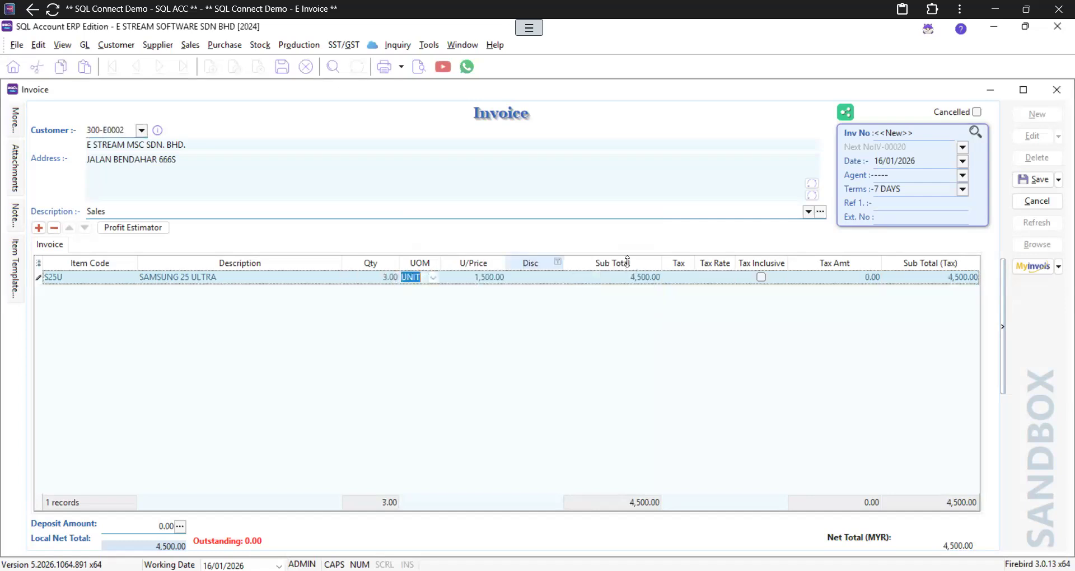
pyautogui.click(1033, 180)
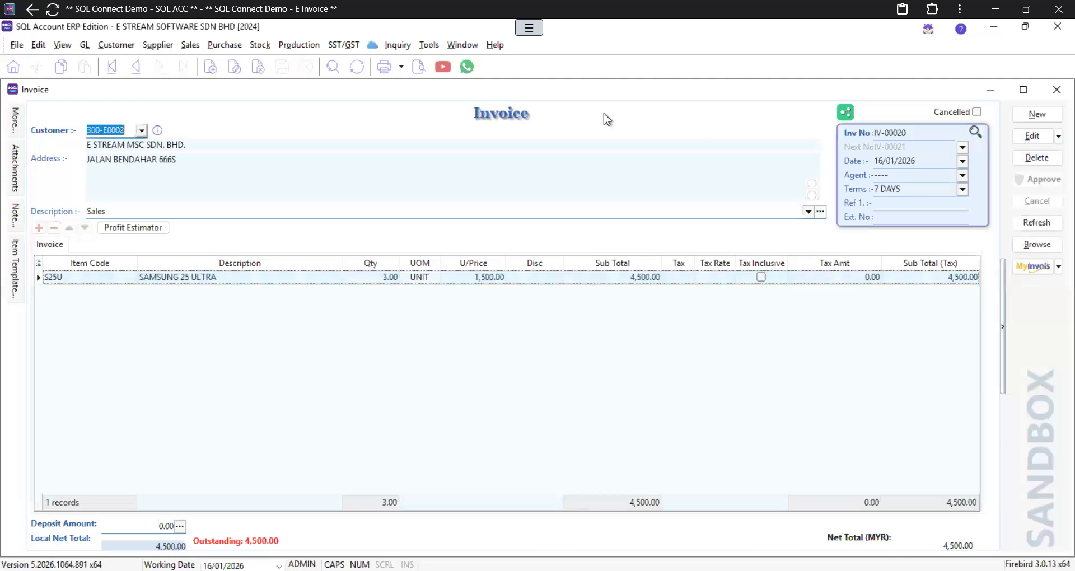
# Step: Copy IV-00020 and paste it into a new invoice saved as IV-00021
pyautogui.rightClick(523, 121)
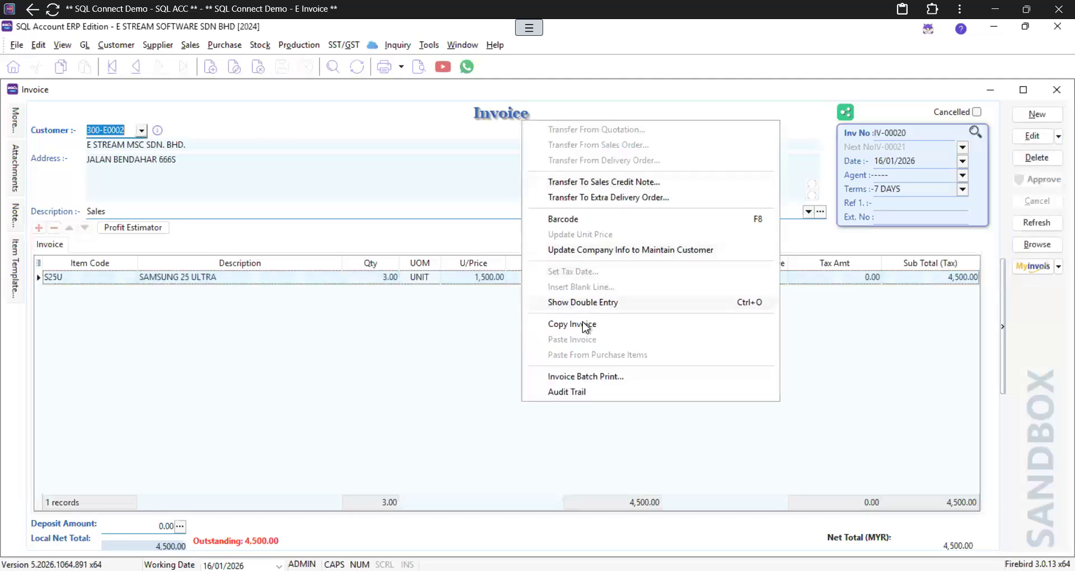
pyautogui.click(560, 323)
pyautogui.click(1036, 115)
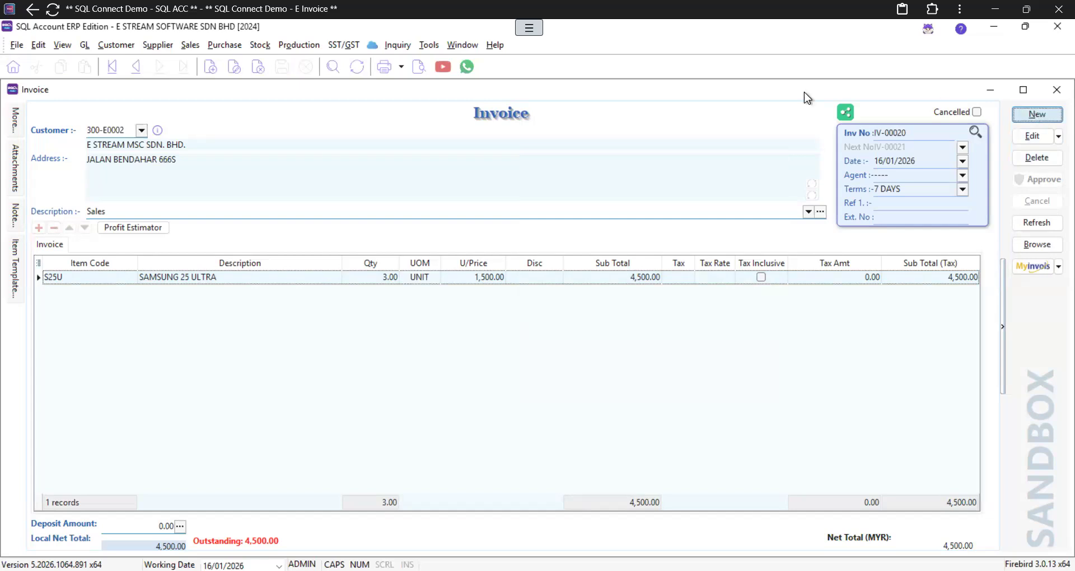
pyautogui.rightClick(492, 112)
pyautogui.click(551, 317)
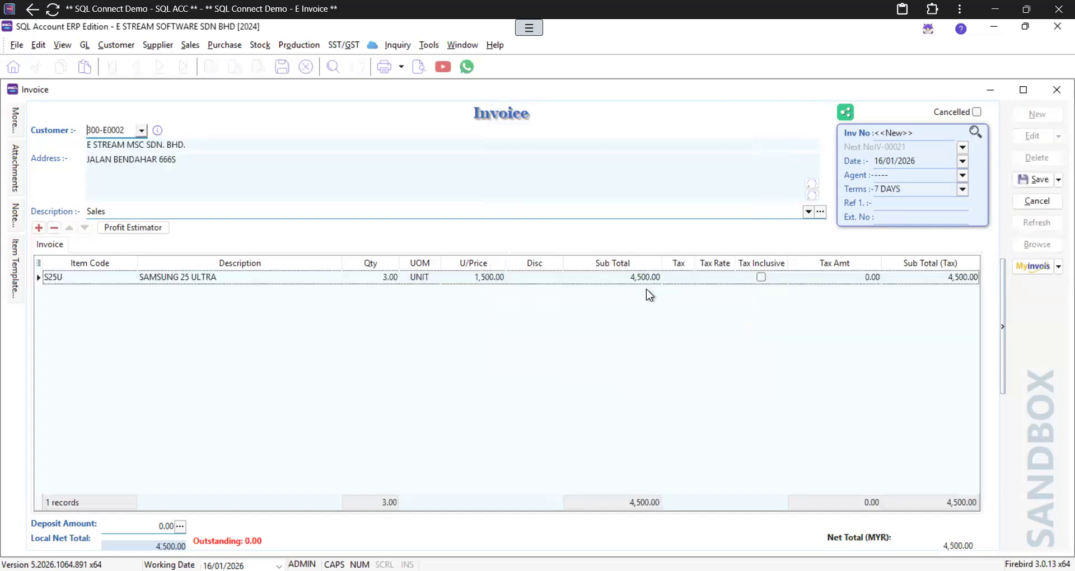
pyautogui.click(1037, 180)
# Step: Paste the same copy into another new invoice saved as IV-00022, then show the invoice list
pyautogui.click(1036, 115)
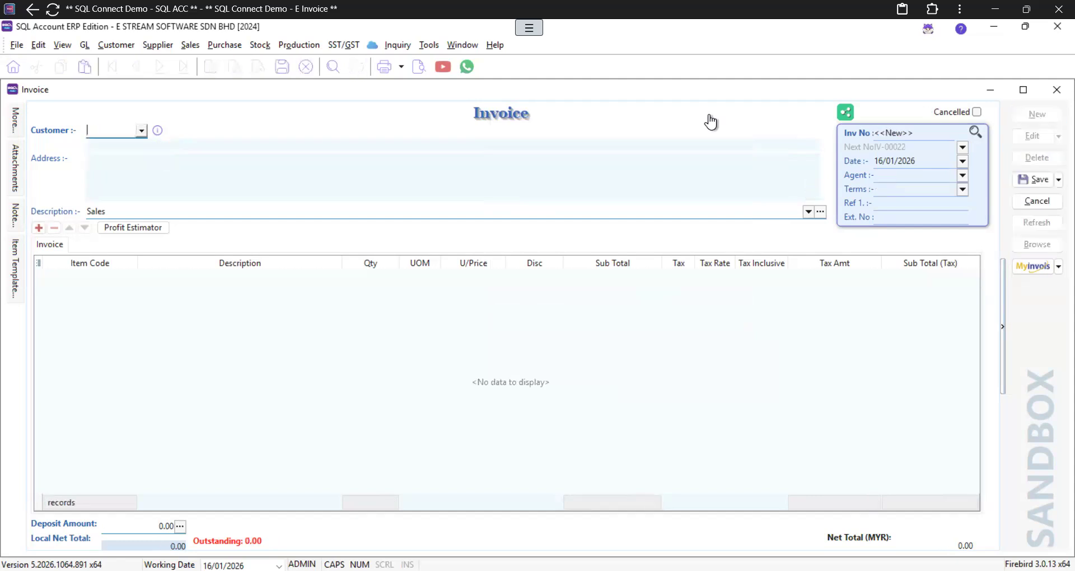
pyautogui.rightClick(546, 126)
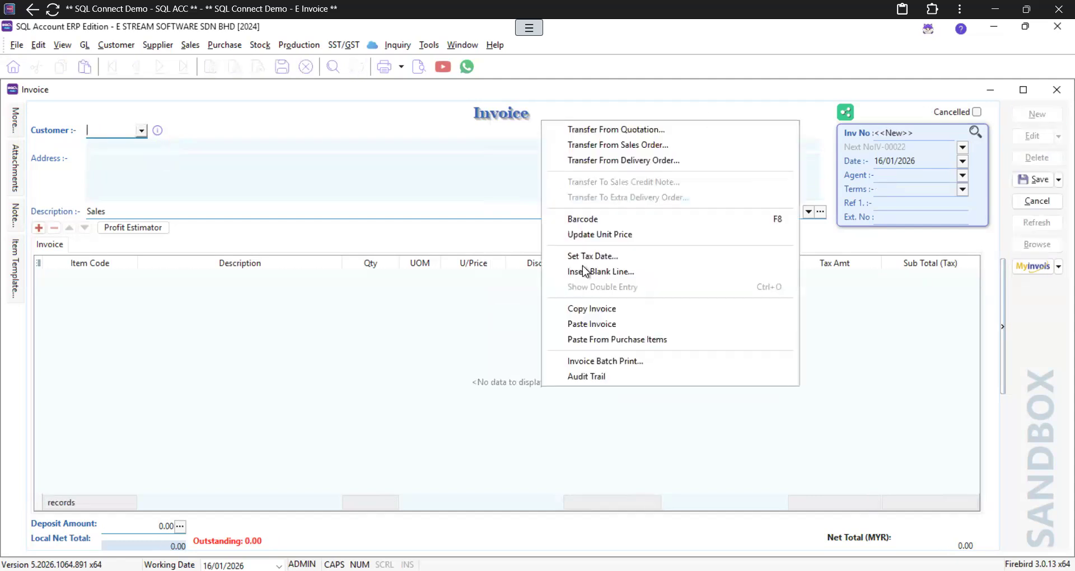
pyautogui.click(605, 323)
pyautogui.click(1050, 185)
pyautogui.click(1040, 249)
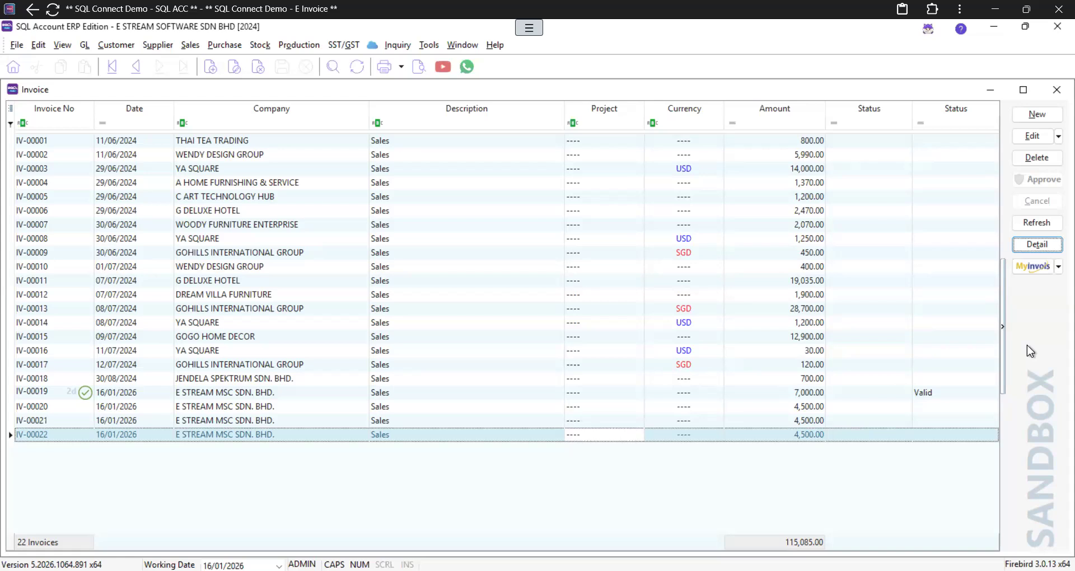
# Step: Consolidate and submit IV-00020 to IV-00022 as CI-00001 (13,500.00), then refresh the list
pyautogui.click(1034, 274)
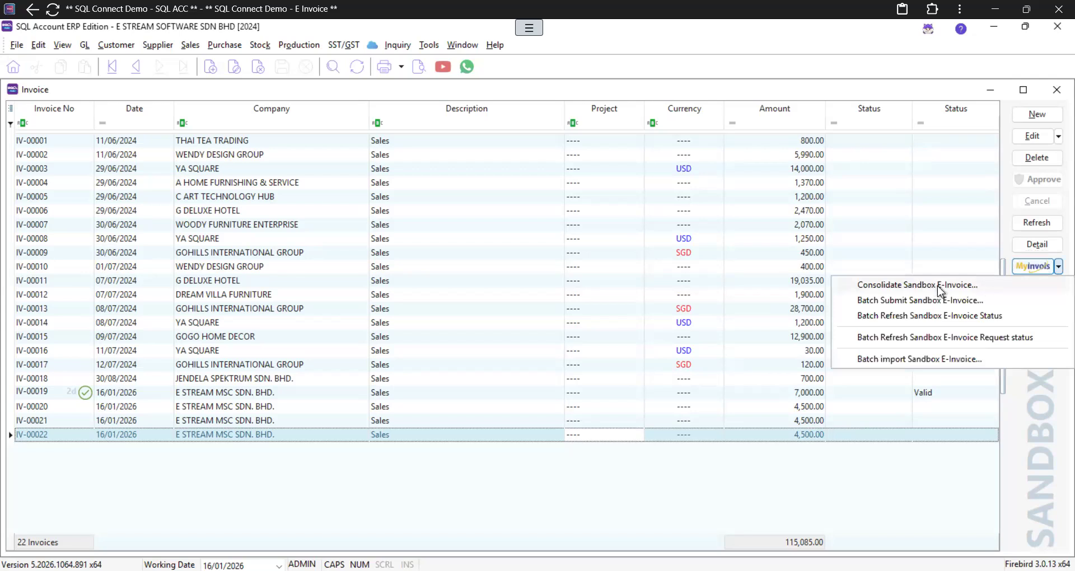
pyautogui.click(947, 287)
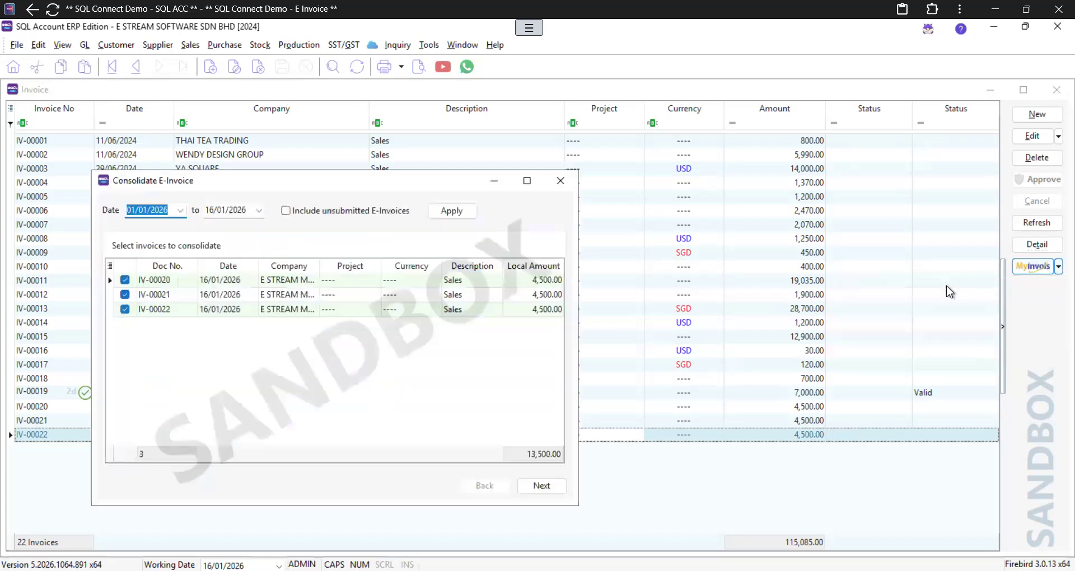
pyautogui.moveTo(285, 182); pyautogui.dragTo(369, 182)
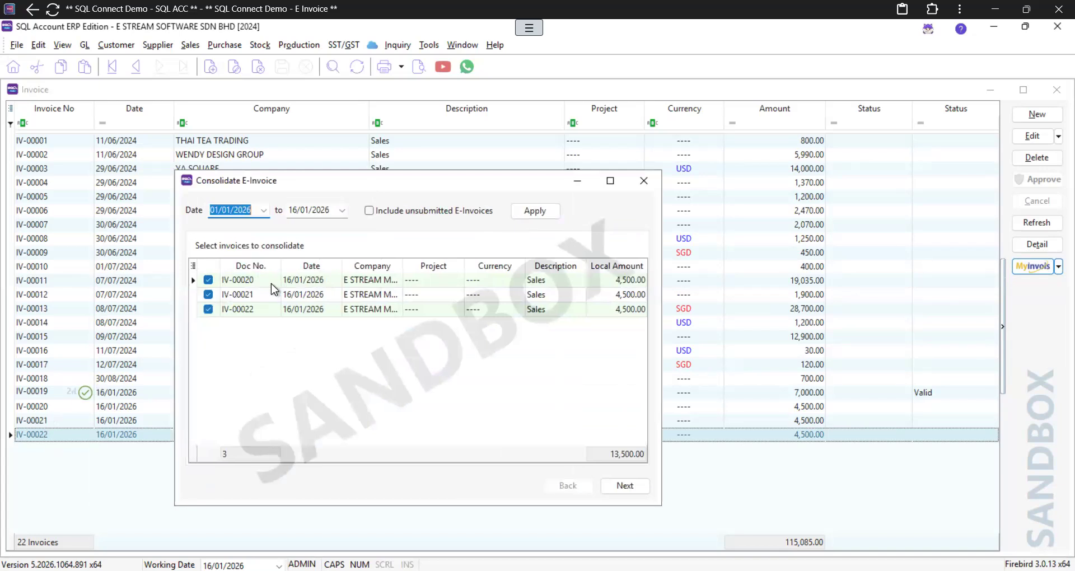
pyautogui.click(616, 486)
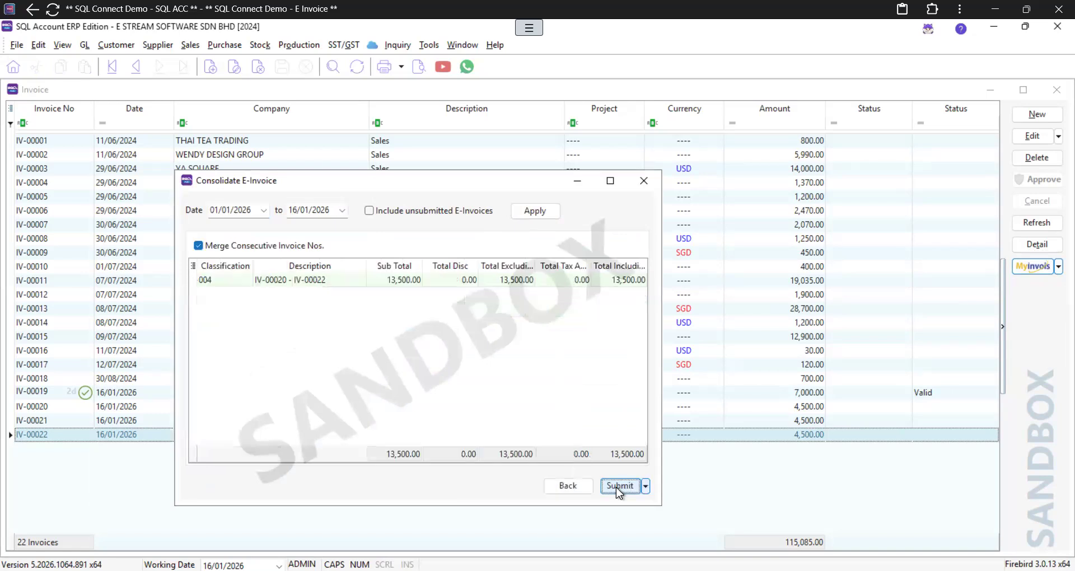
pyautogui.click(616, 486)
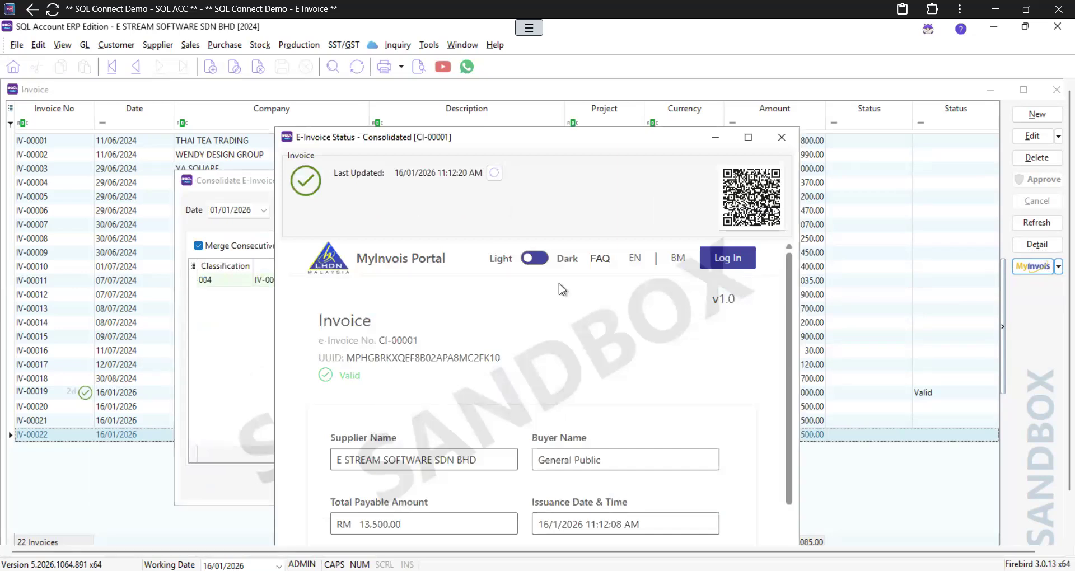
pyautogui.click(788, 140)
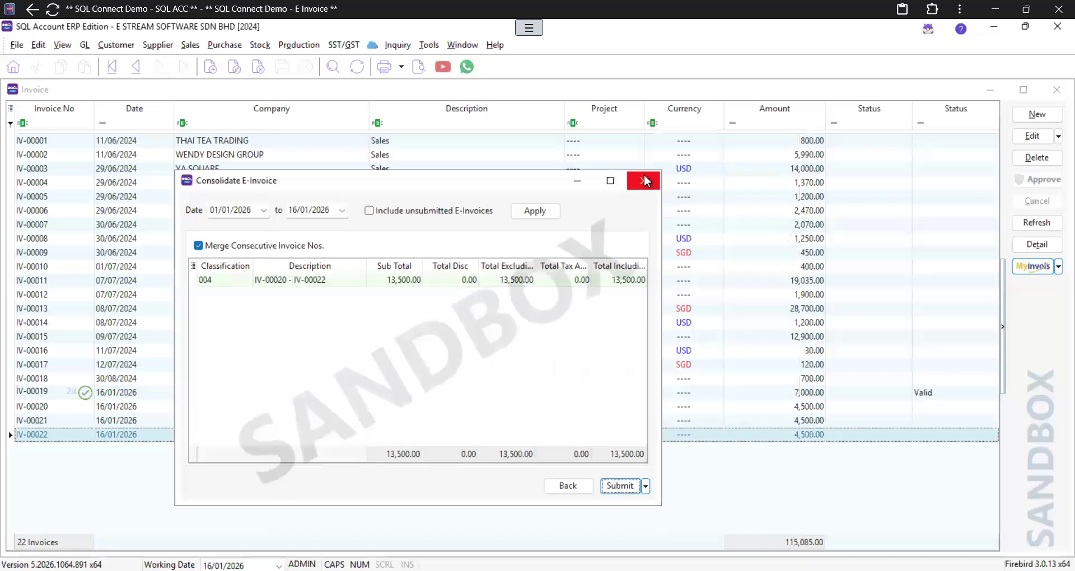
pyautogui.click(644, 173)
pyautogui.click(1037, 222)
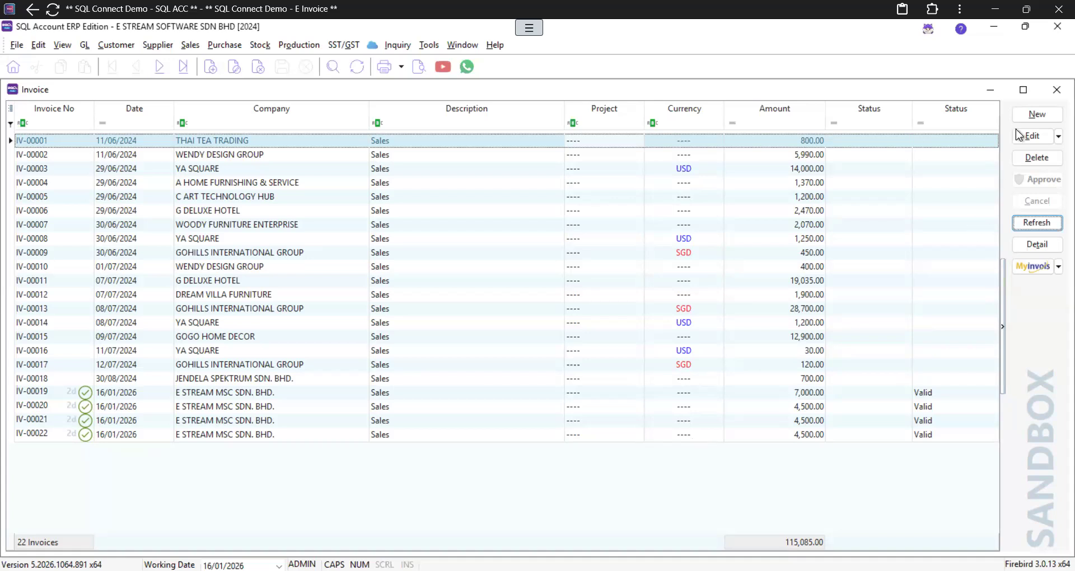
# Step: Close the invoice and quotation windows and open the Customer Statement report from Customer
pyautogui.click(1058, 94)
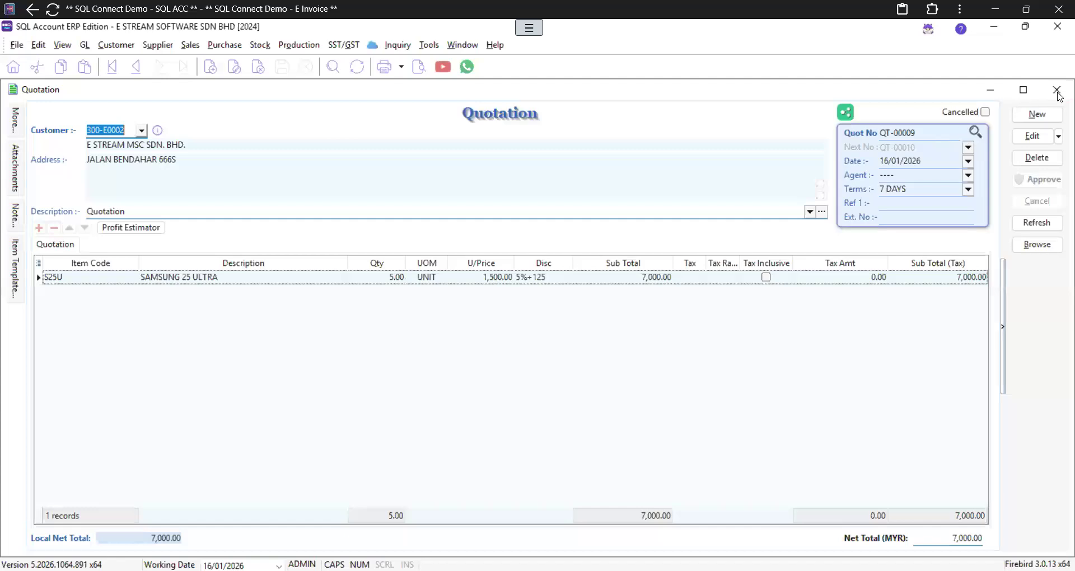
pyautogui.click(1057, 92)
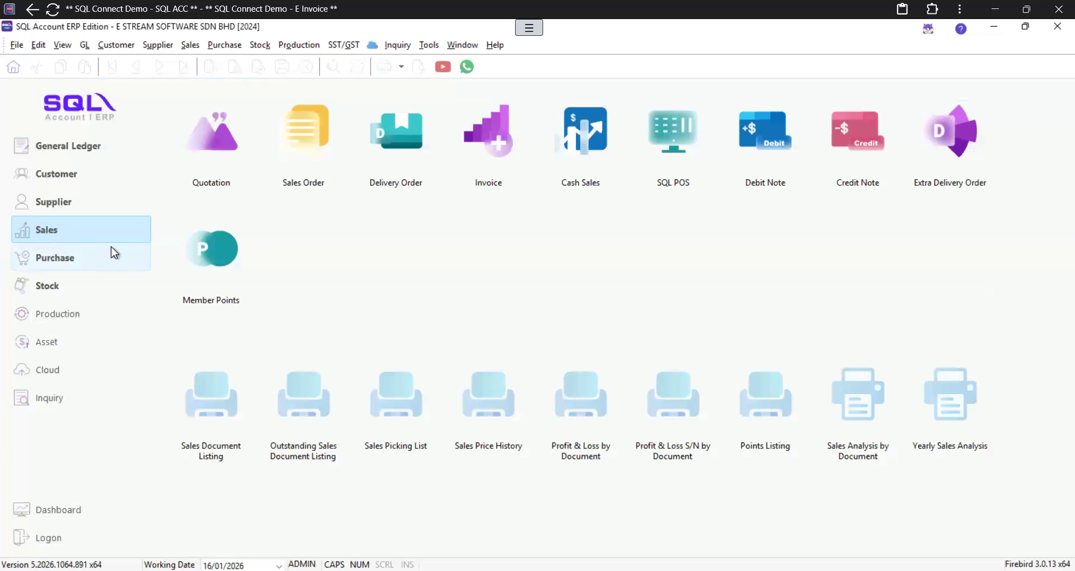
pyautogui.click(75, 184)
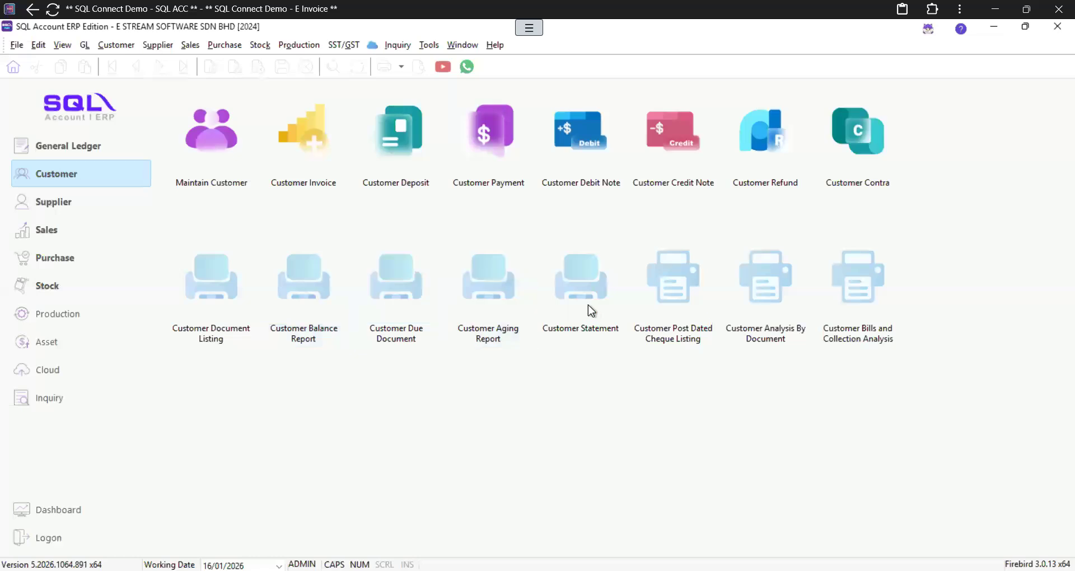
pyautogui.click(589, 306)
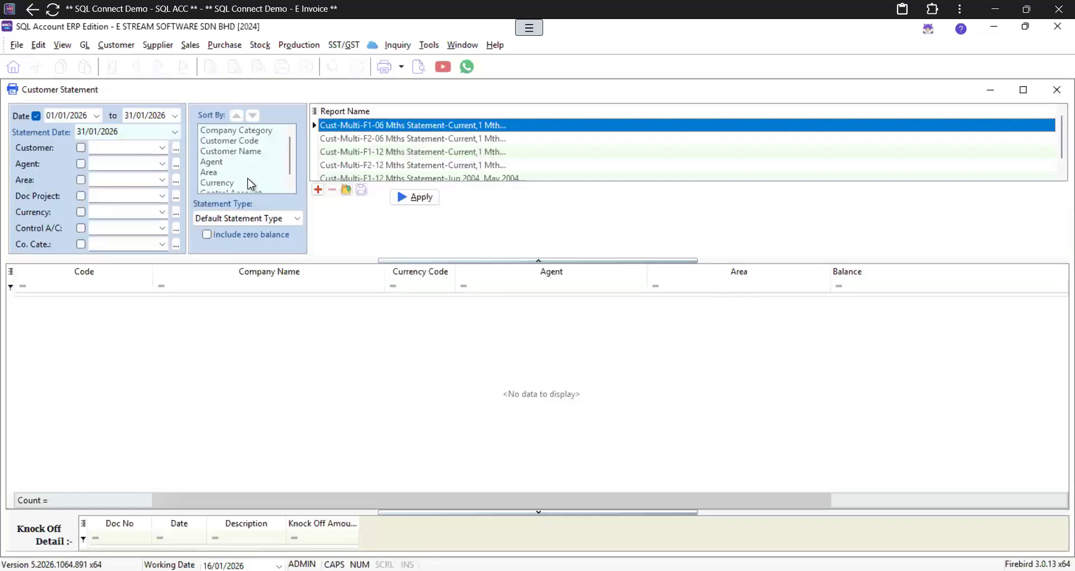
# Step: Filter the Customer Statement to E STREAM MSC SDN. BHD. (300-E0002) and apply it
pyautogui.click(151, 146)
pyautogui.write('E')
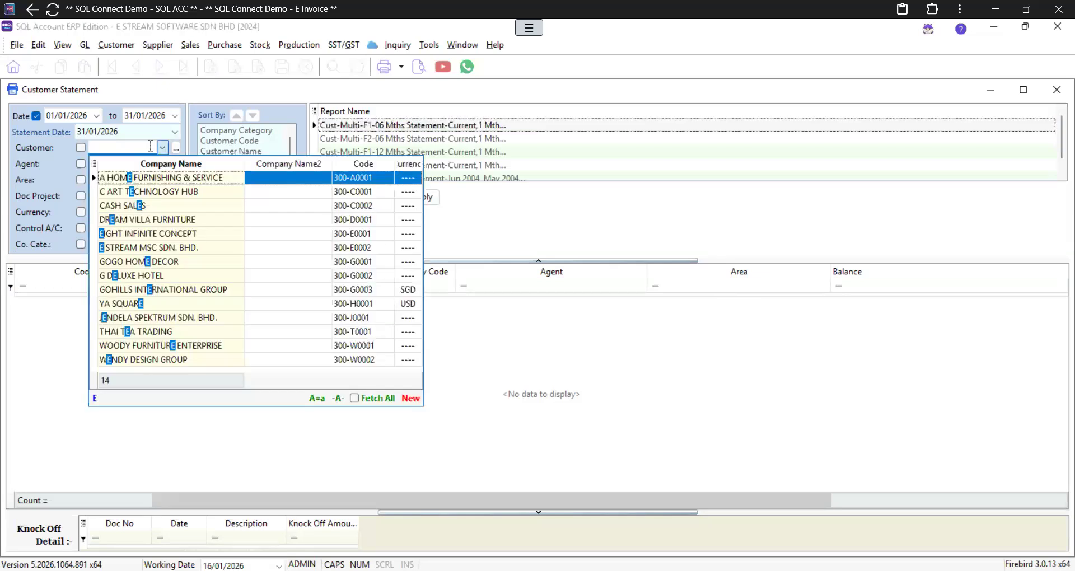
pyautogui.write(' S')
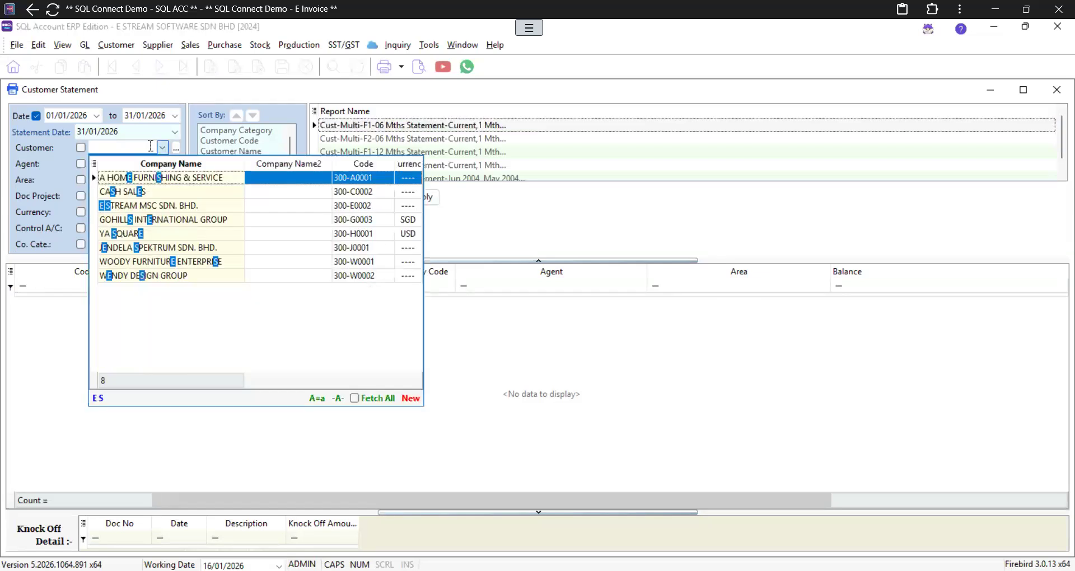
pyautogui.press('BackSpace')
pyautogui.press('BackSpace')
pyautogui.write('STRE')
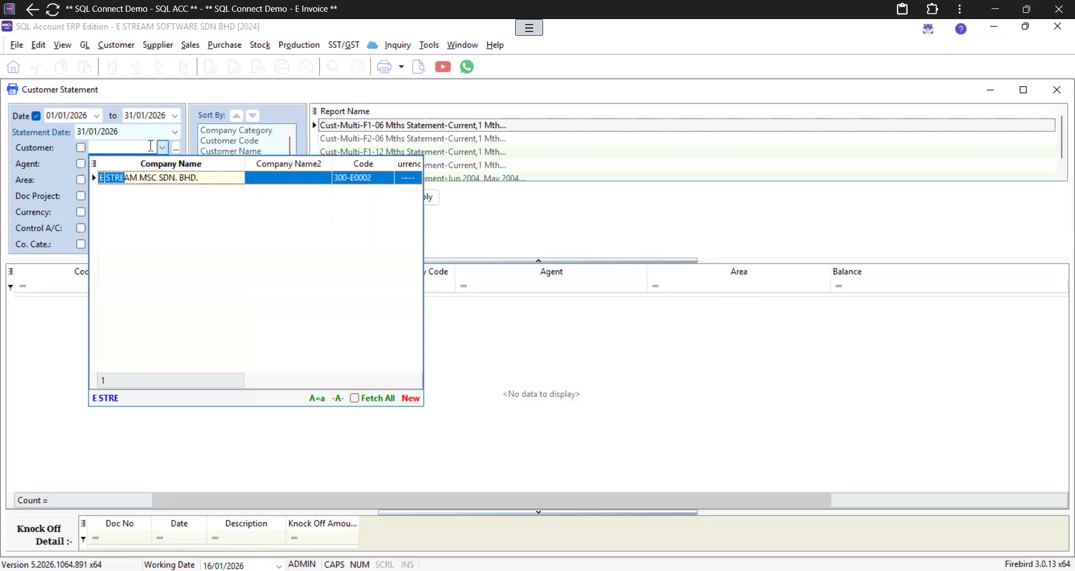
pyautogui.press('Return')
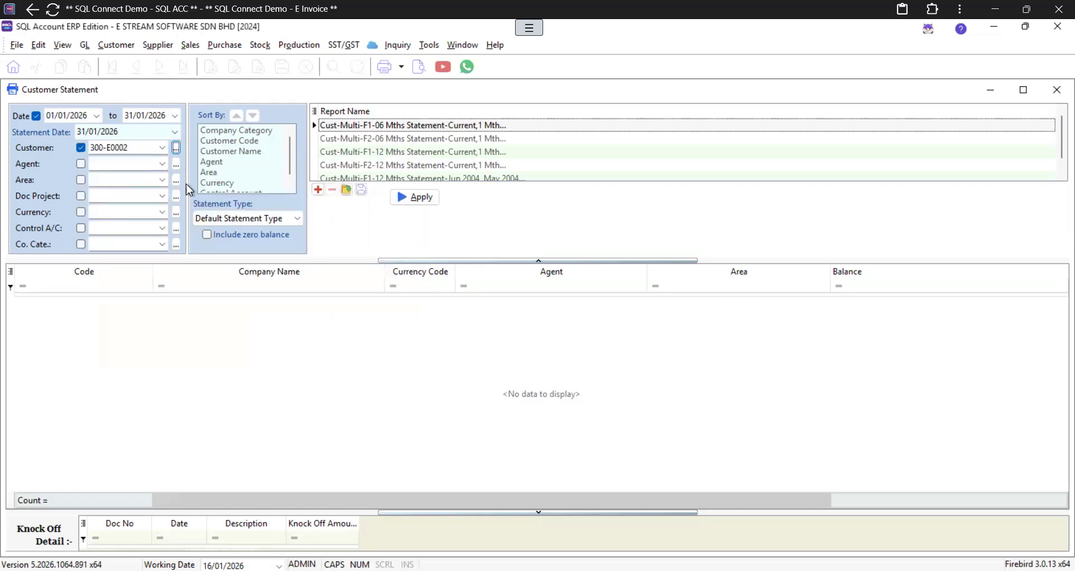
pyautogui.click(422, 202)
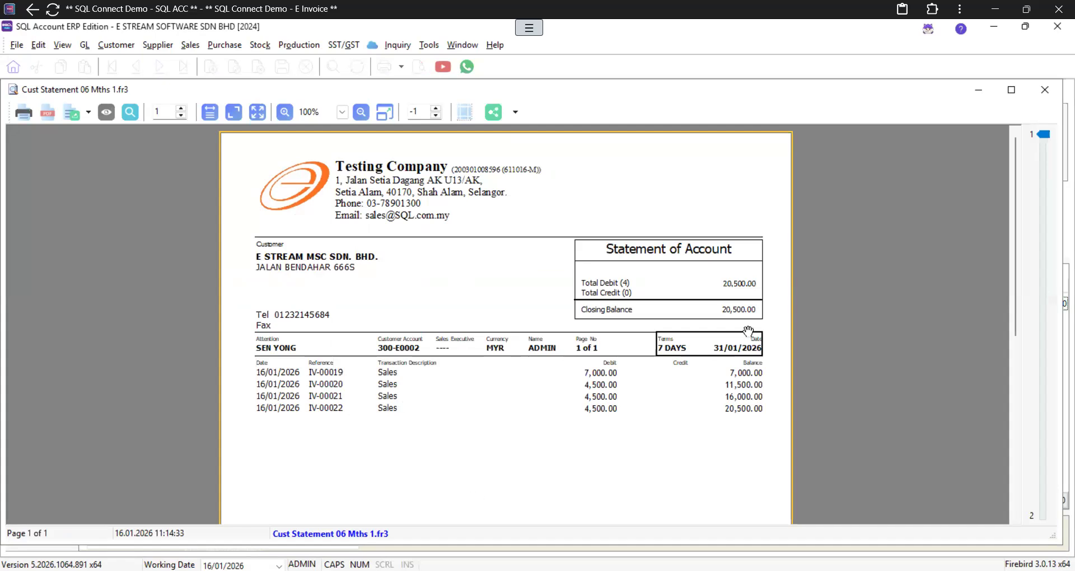
# Step: Share the statement as a WhatsApp PDF, then close WhatsApp and the statement preview
pyautogui.click(510, 112)
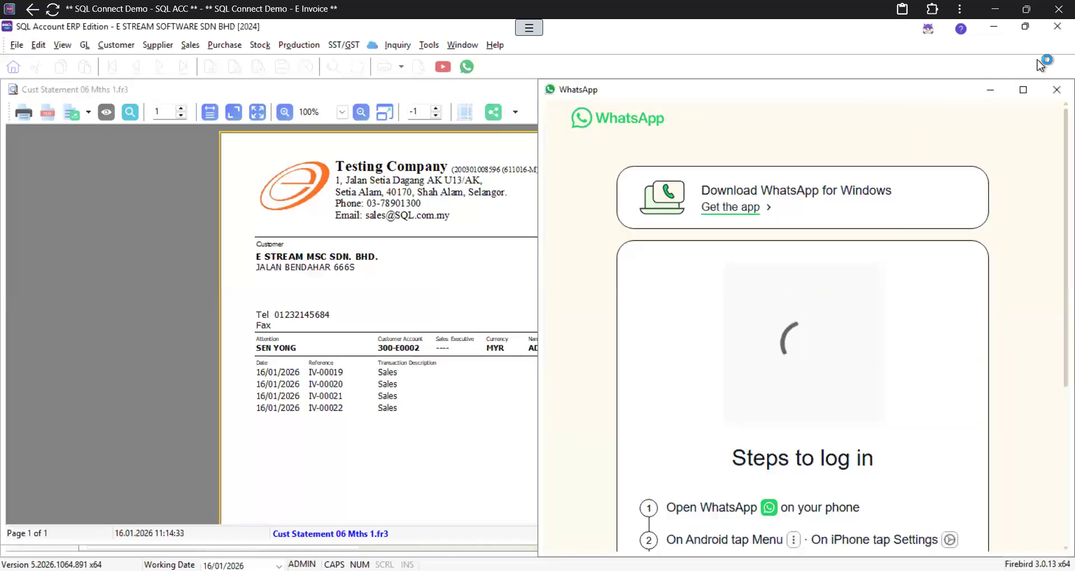
pyautogui.click(1057, 89)
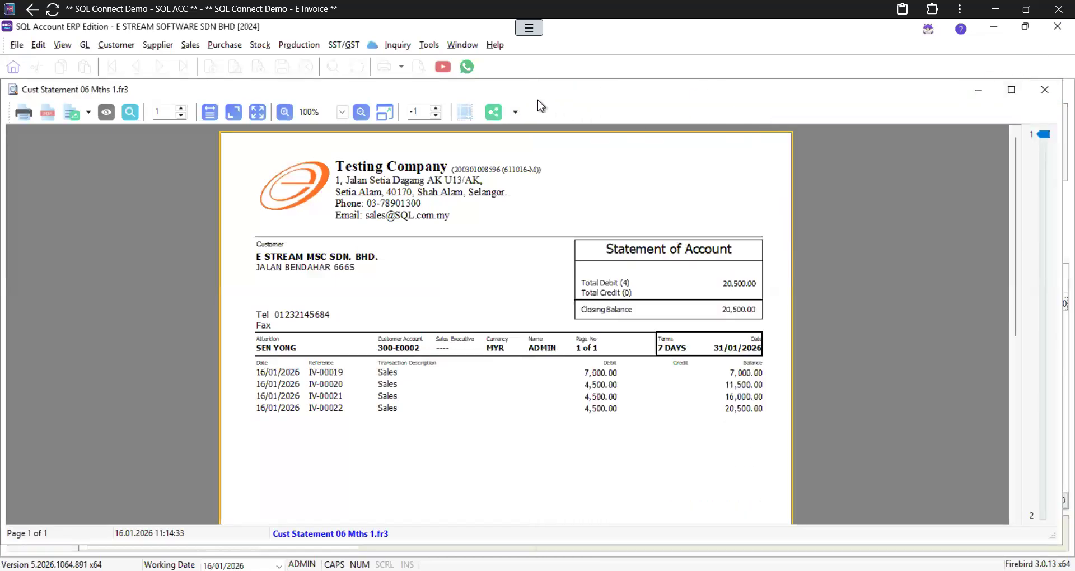
pyautogui.click(510, 118)
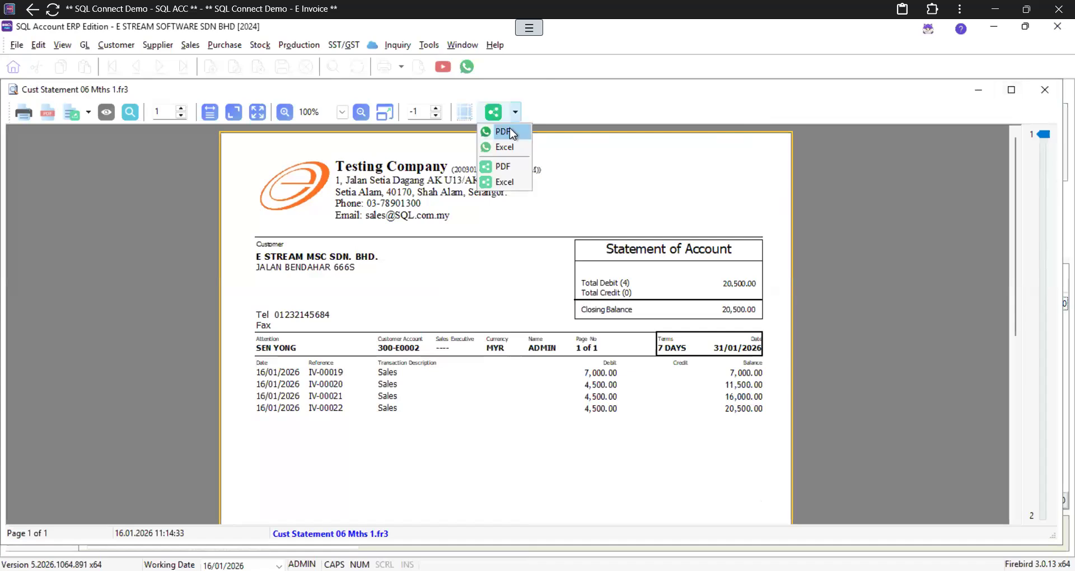
pyautogui.click(510, 130)
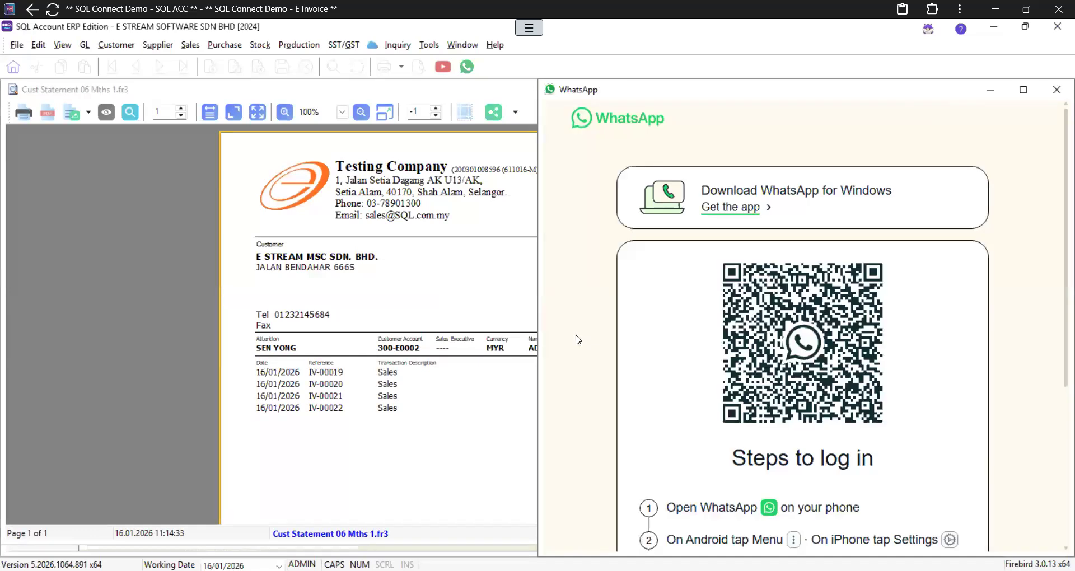
pyautogui.click(1056, 89)
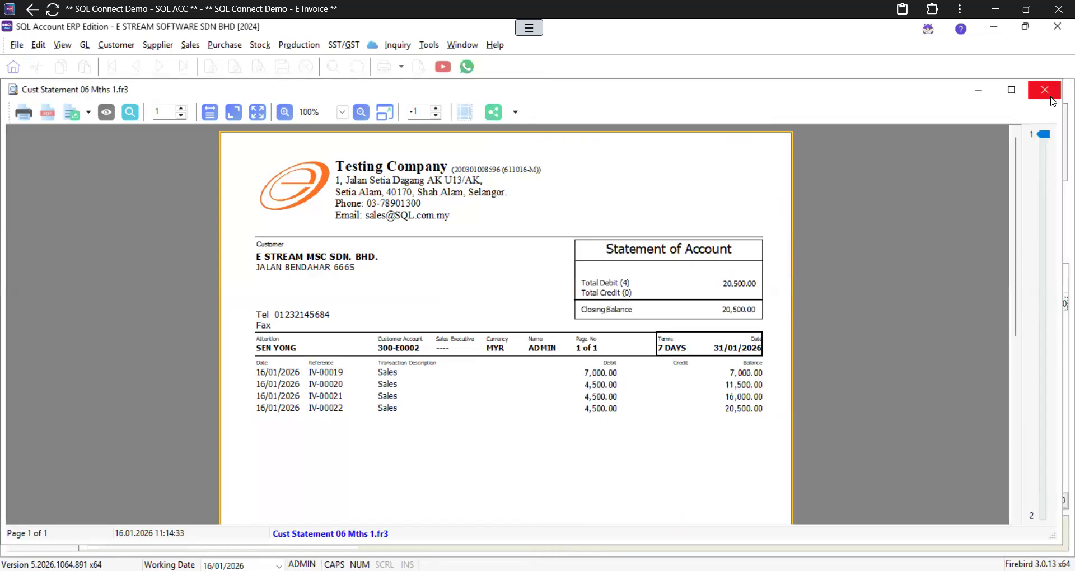
pyautogui.click(1051, 96)
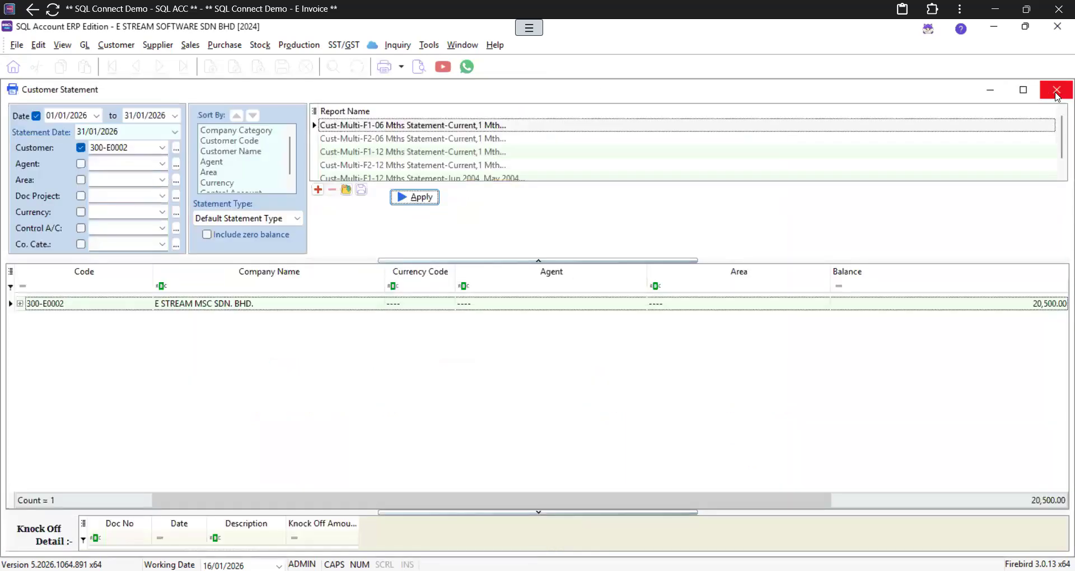
# Step: Start a new customer payment from E STREAM MSC SDN. BHD
pyautogui.click(1056, 92)
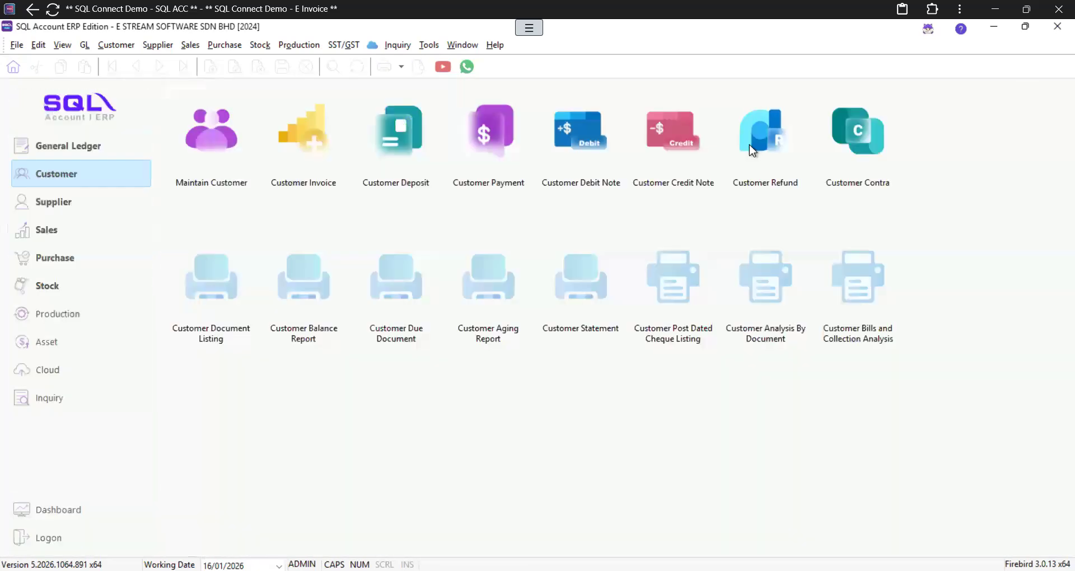
pyautogui.click(488, 134)
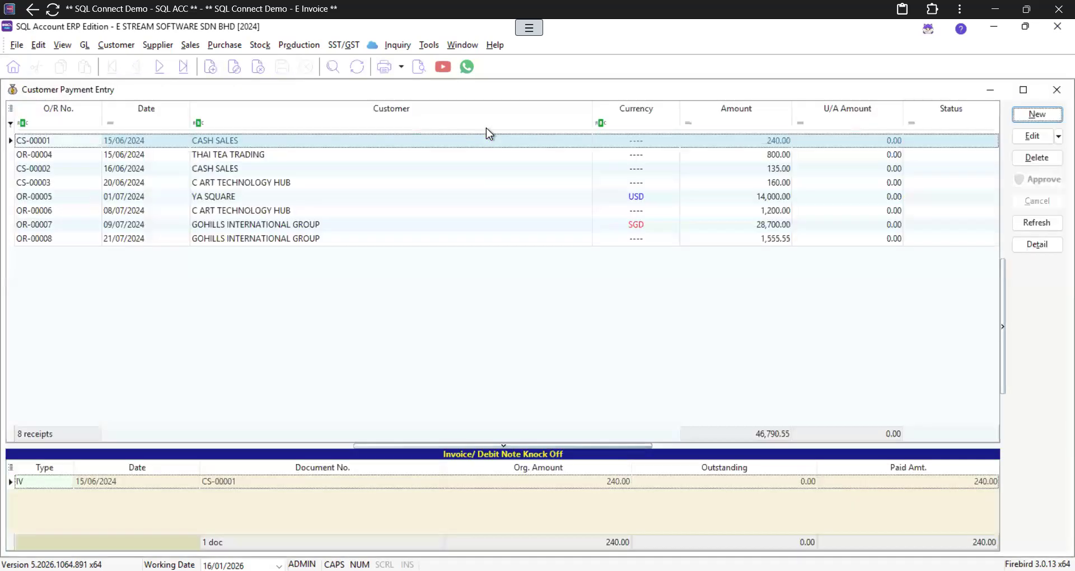
pyautogui.click(1043, 117)
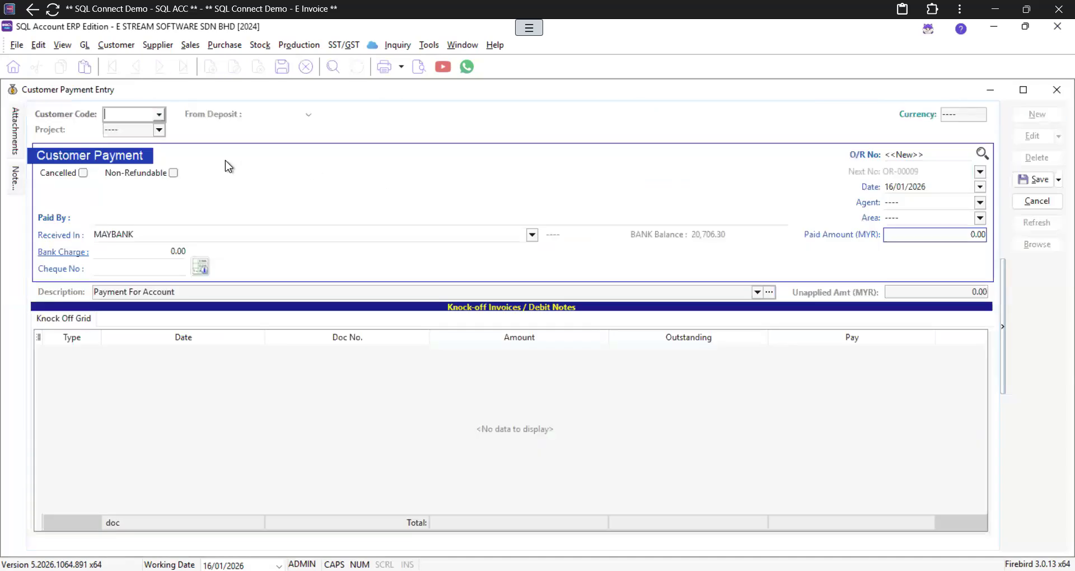
pyautogui.write('MSC')
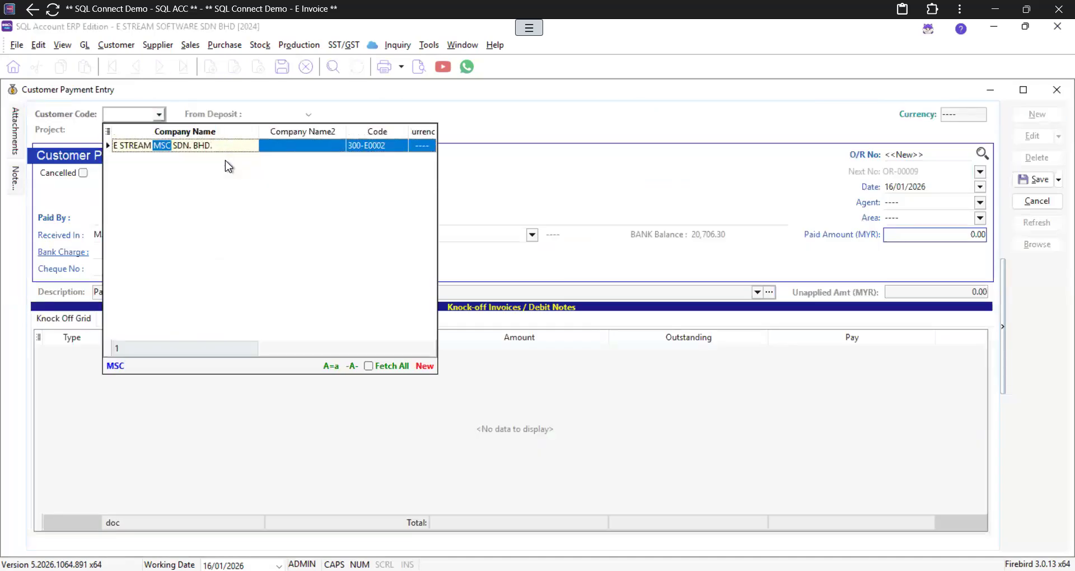
pyautogui.press('Return')
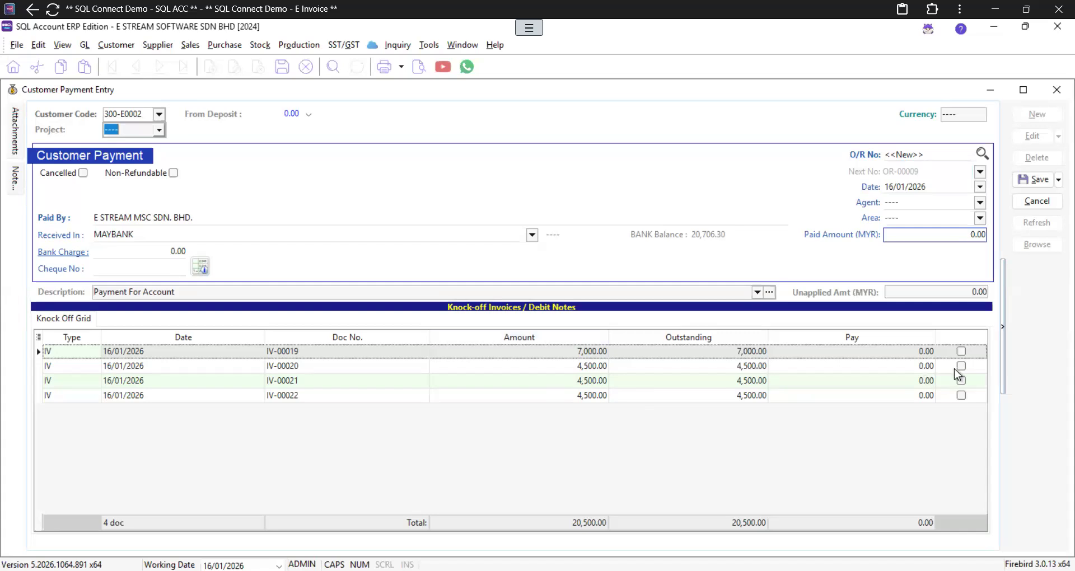
# Step: Pay IV-00019 in full, 2,500.00 on IV-00020 and 500.00 on IV-00021; save the 10,000.00 payment
pyautogui.click(868, 352)
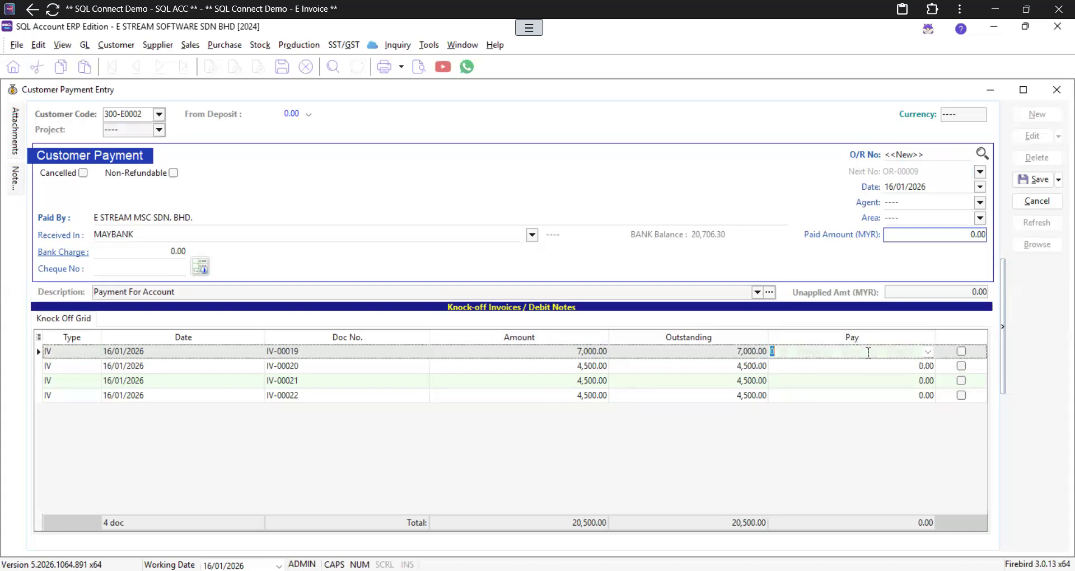
pyautogui.write('3500')
pyautogui.press('Escape')
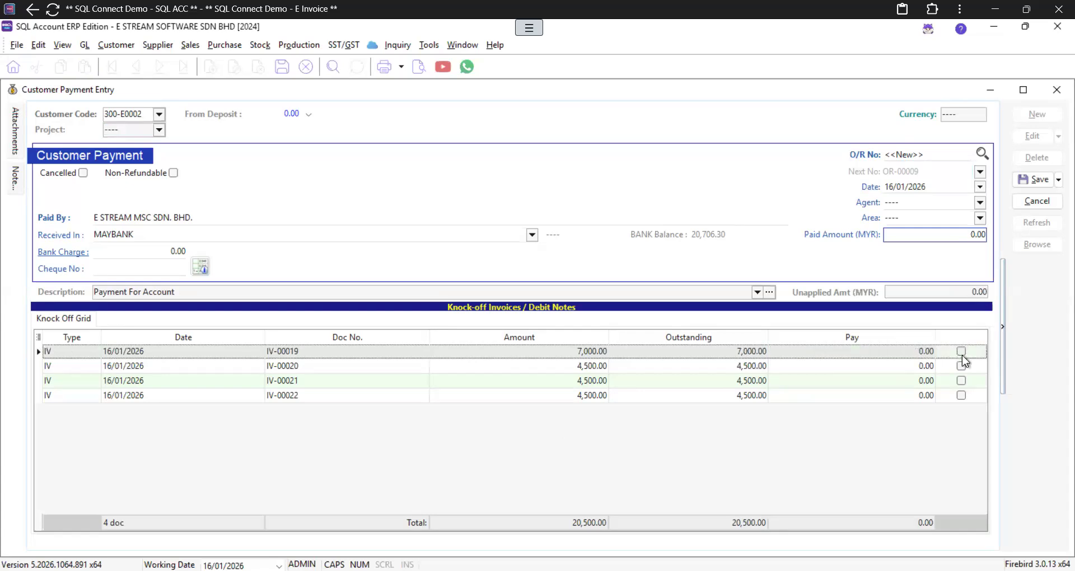
pyautogui.click(961, 354)
pyautogui.click(915, 365)
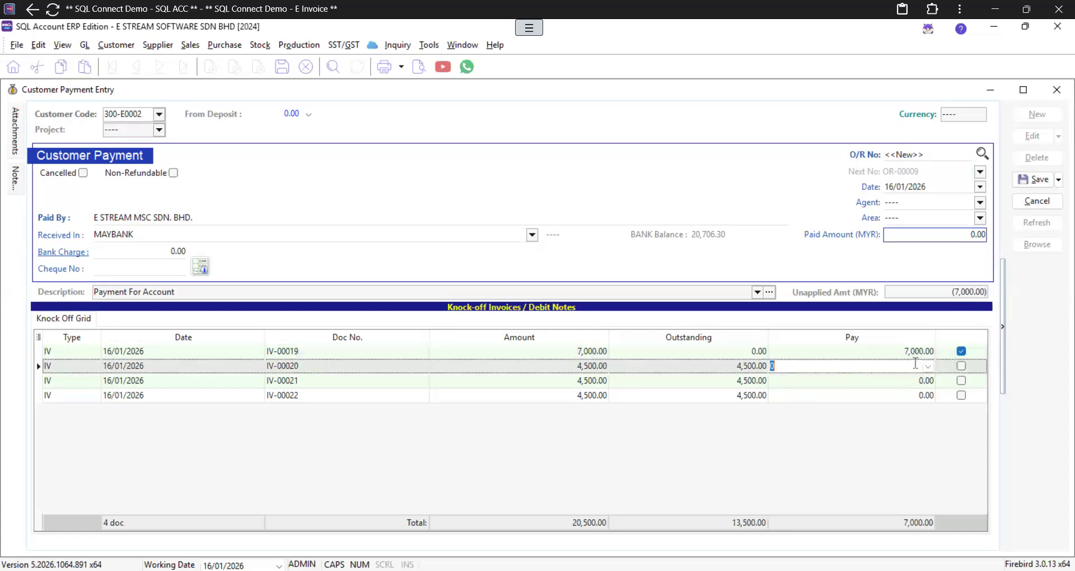
pyautogui.write('2500')
pyautogui.click(903, 380)
pyautogui.write('500')
pyautogui.click(941, 405)
pyautogui.click(1027, 187)
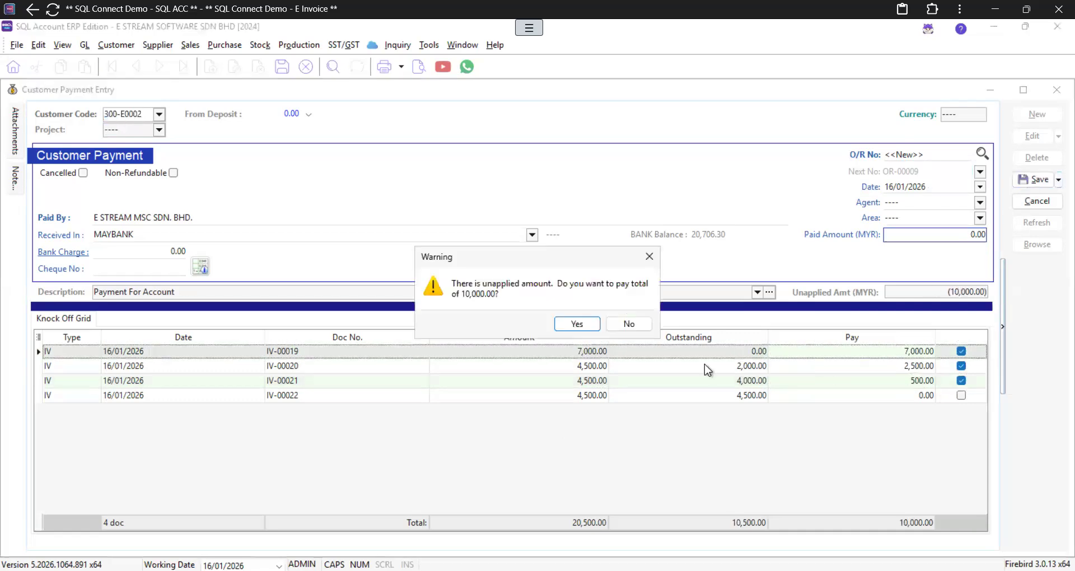
pyautogui.click(569, 323)
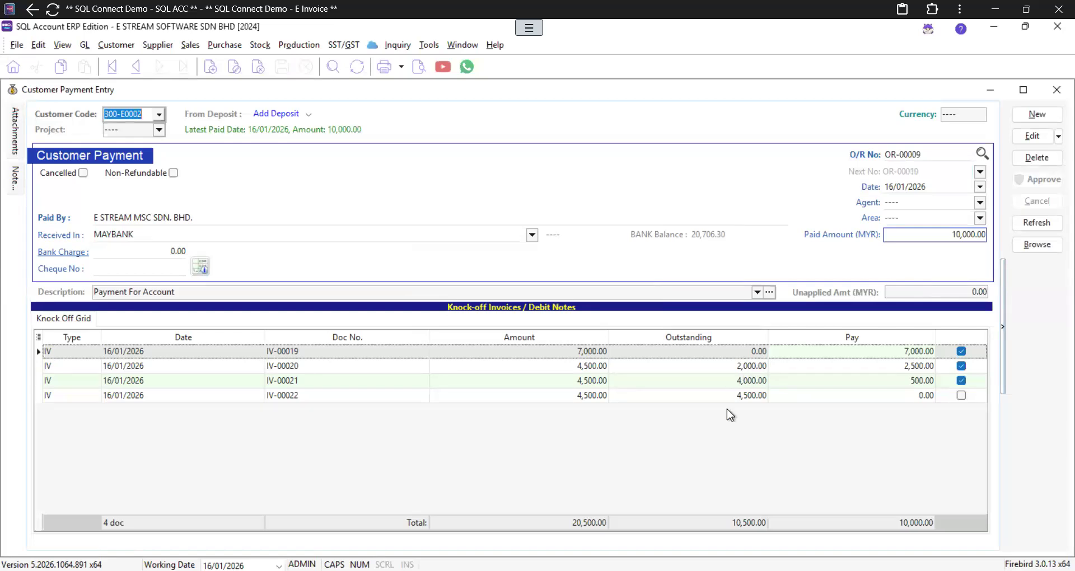
pyautogui.click(1042, 114)
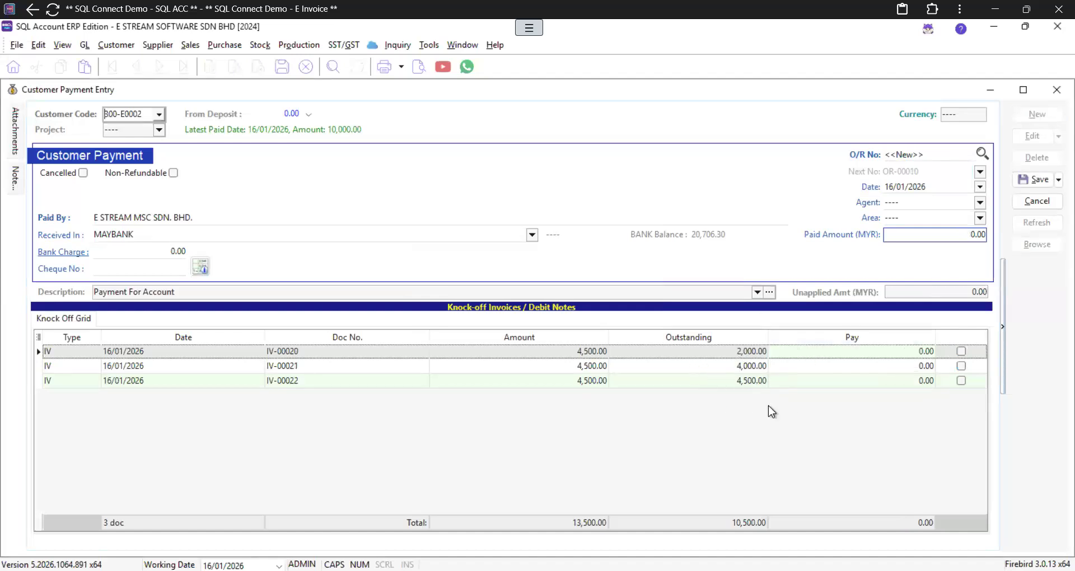
# Step: Discard the unsaved new payment and reopen the Customer Statement report
pyautogui.click(1052, 94)
pyautogui.click(572, 321)
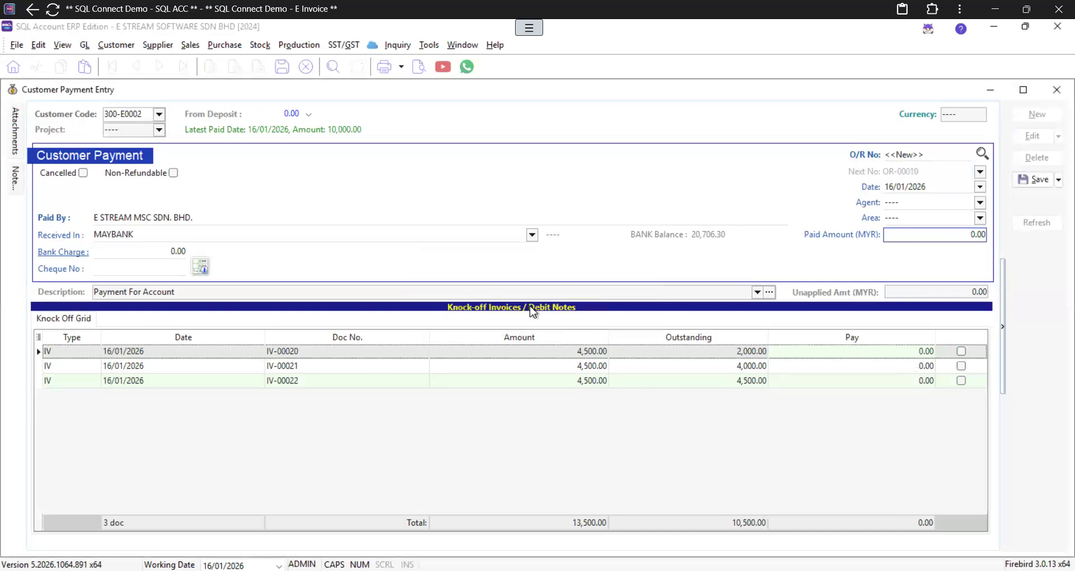
pyautogui.click(37, 205)
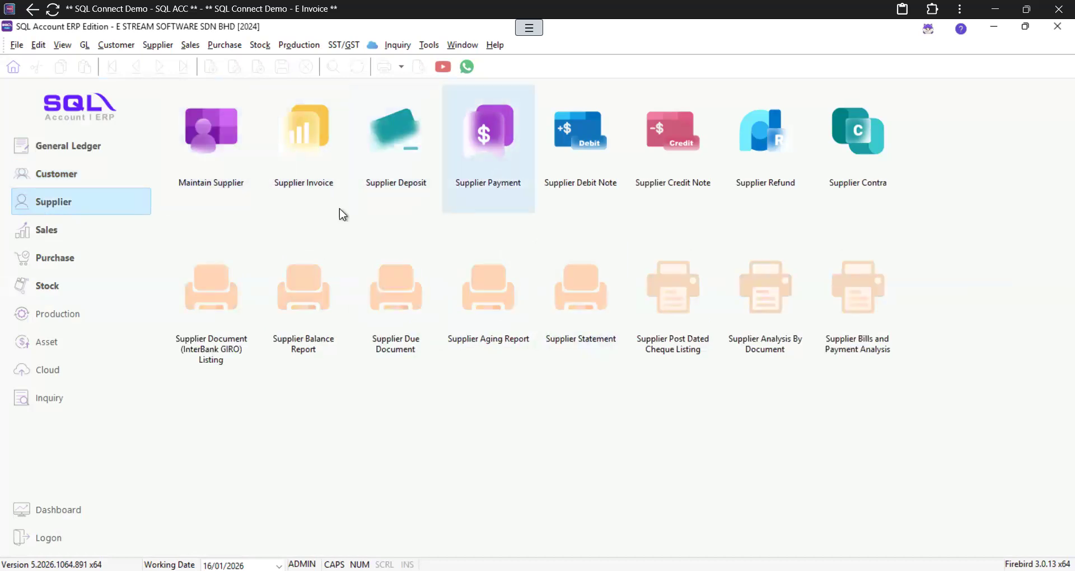
pyautogui.click(84, 178)
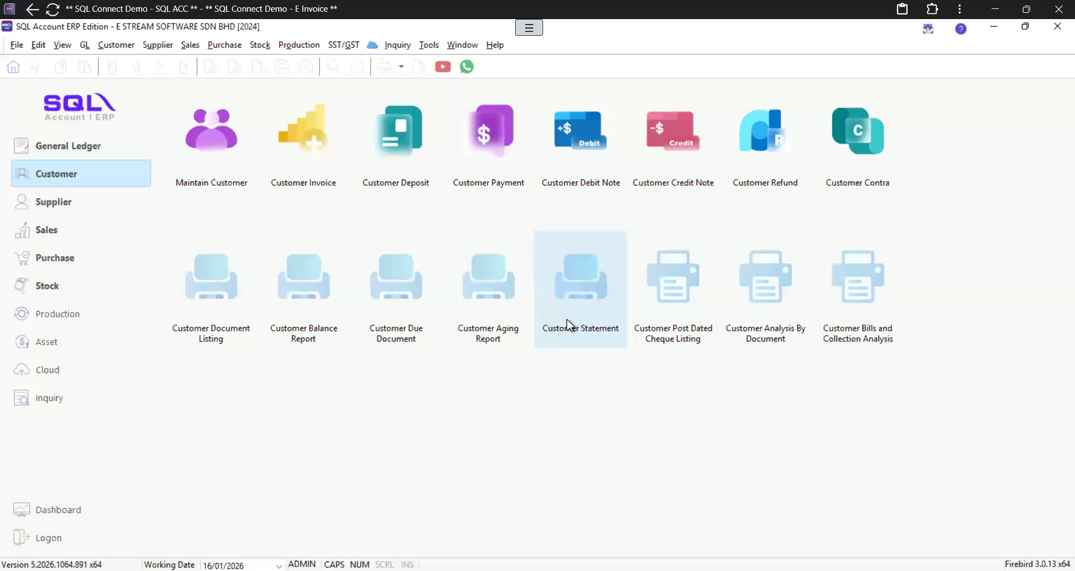
pyautogui.click(588, 291)
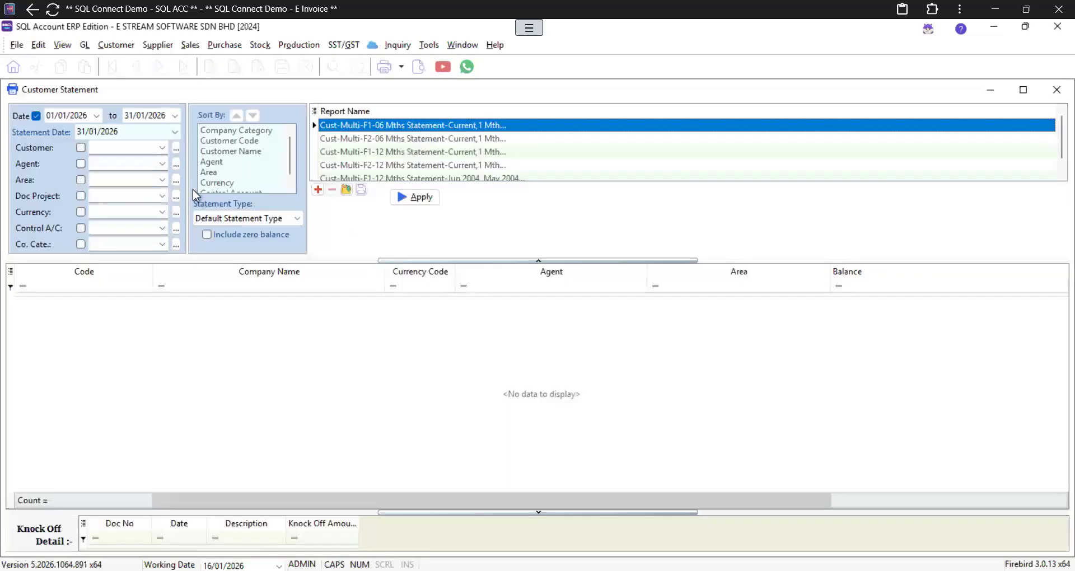
# Step: Preview the statement of account for customer 300-E0002 (E STREAM MSC)
pyautogui.click(129, 148)
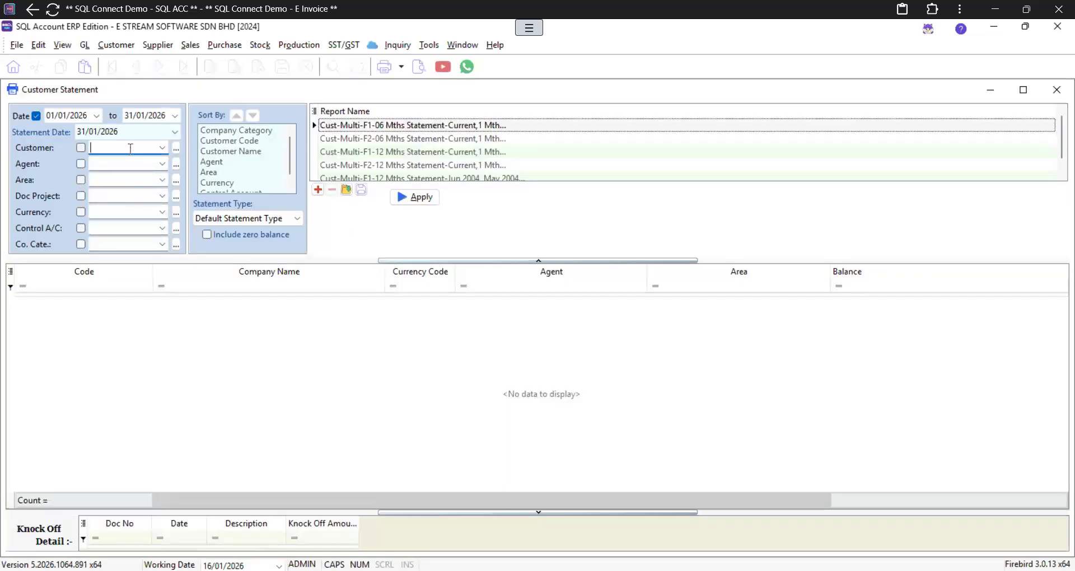
pyautogui.write('MSC')
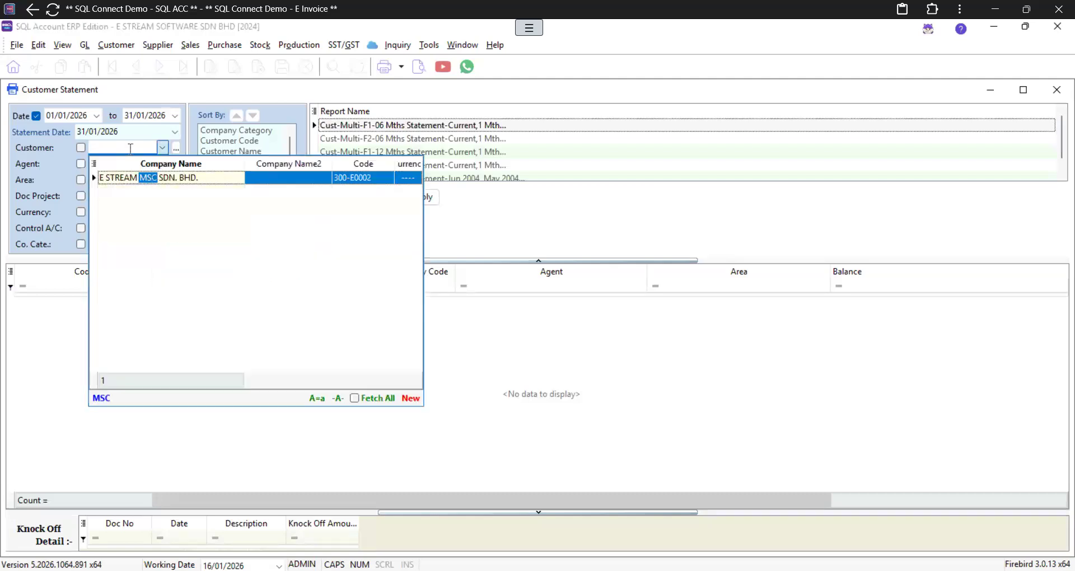
pyautogui.press('Tab')
pyautogui.click(429, 196)
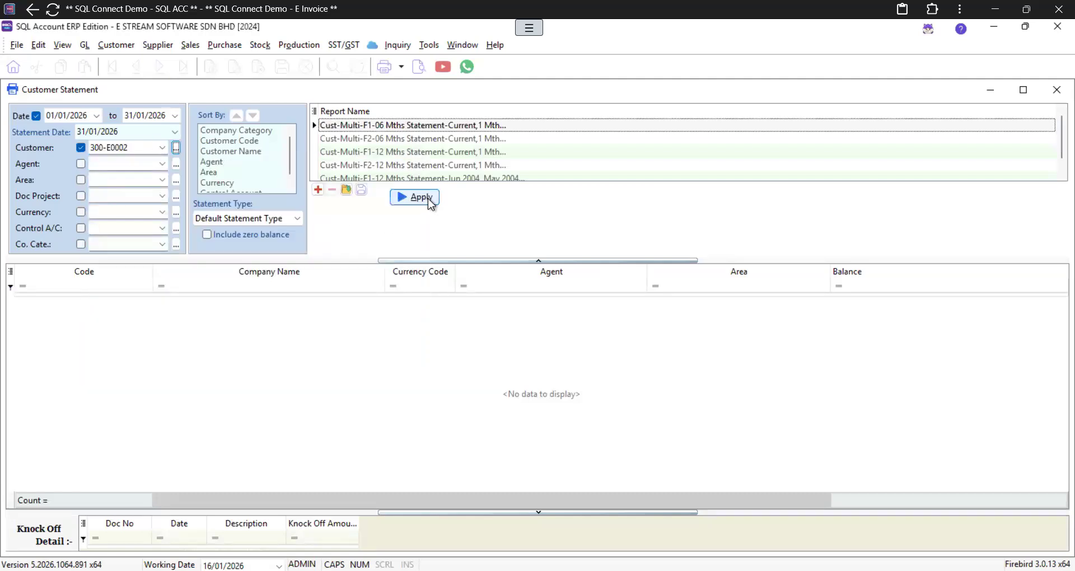
pyautogui.click(418, 67)
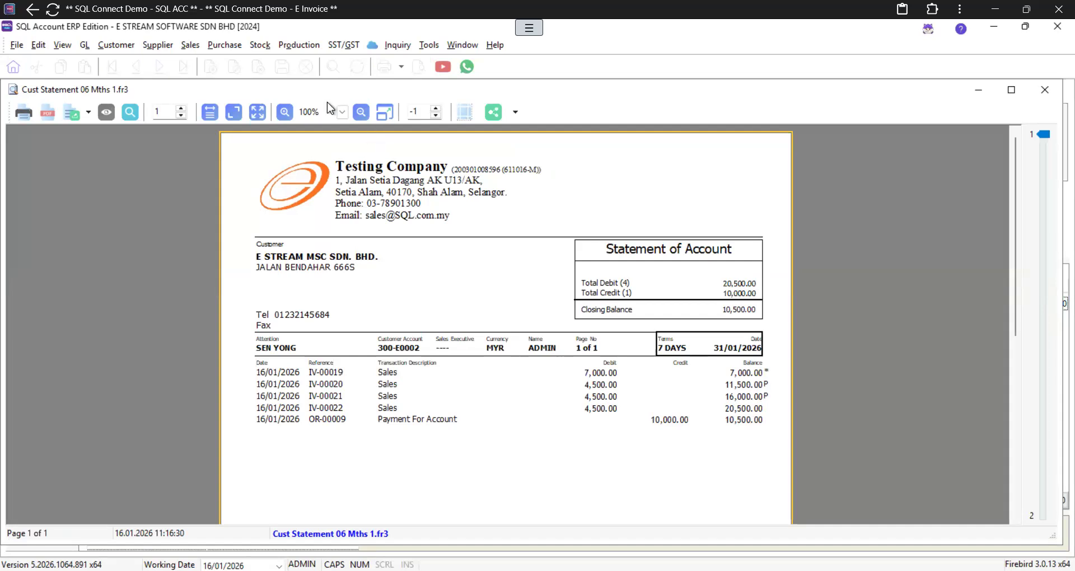
# Step: Set the statement preview zoom to 150%, review the 10,500.00 closing balance, then close it
pyautogui.click(342, 112)
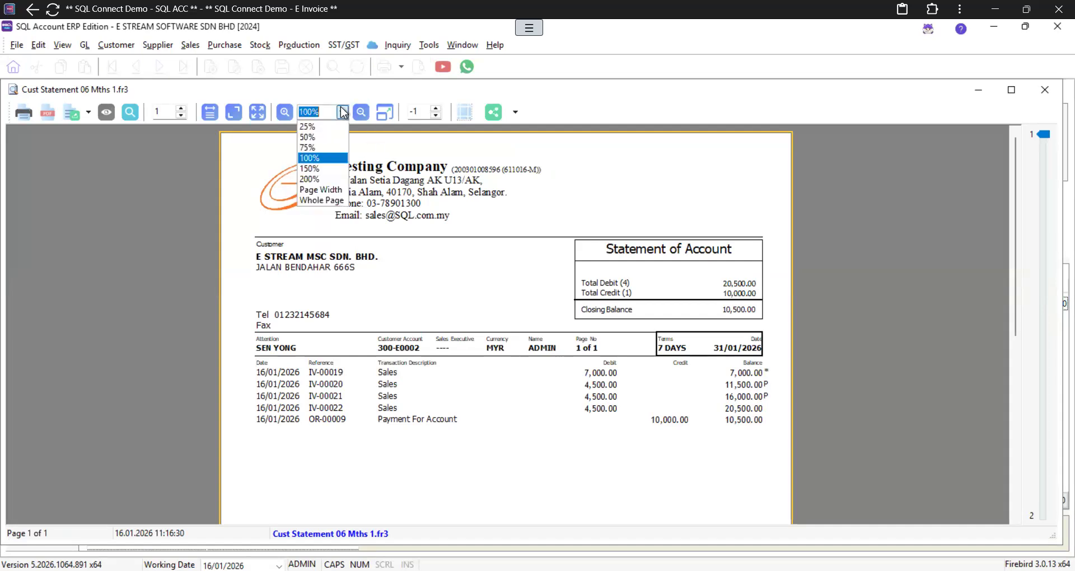
pyautogui.click(314, 178)
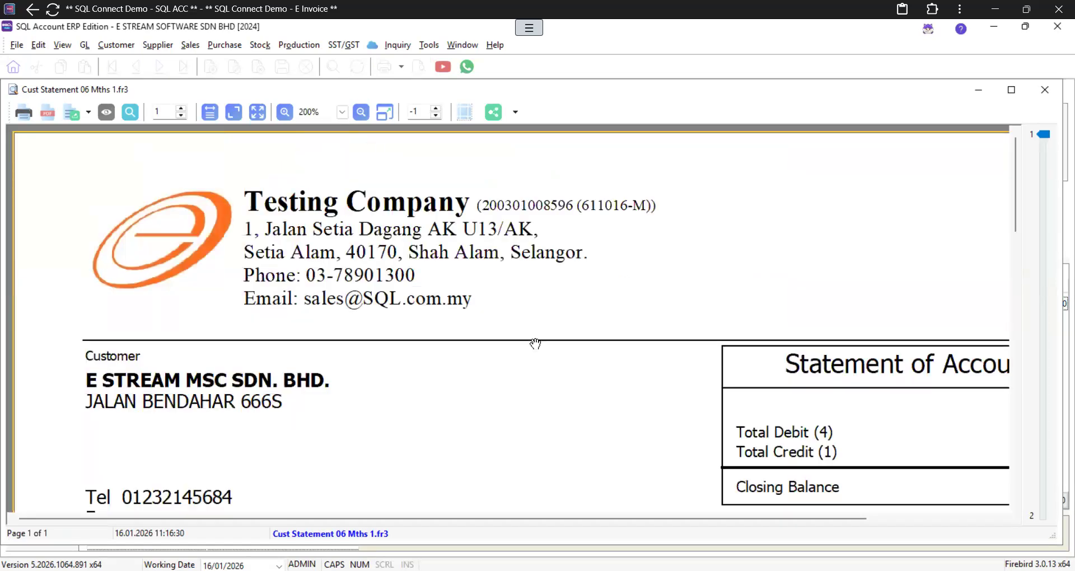
pyautogui.scroll(-5, 536, 344)
pyautogui.scroll(2, 547, 419)
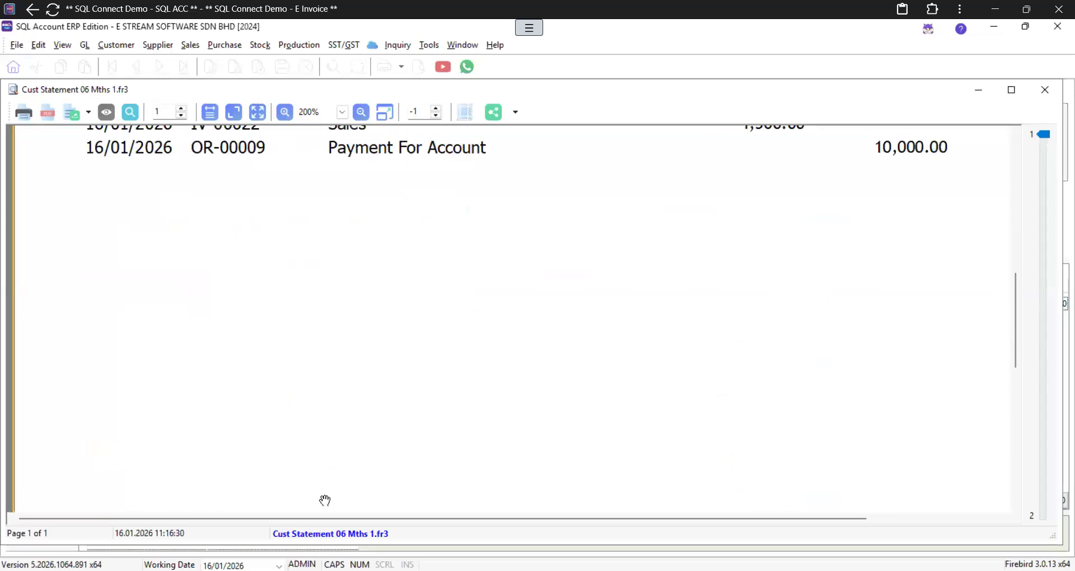
pyautogui.scroll(-3, 324, 500)
pyautogui.scroll(5, 366, 398)
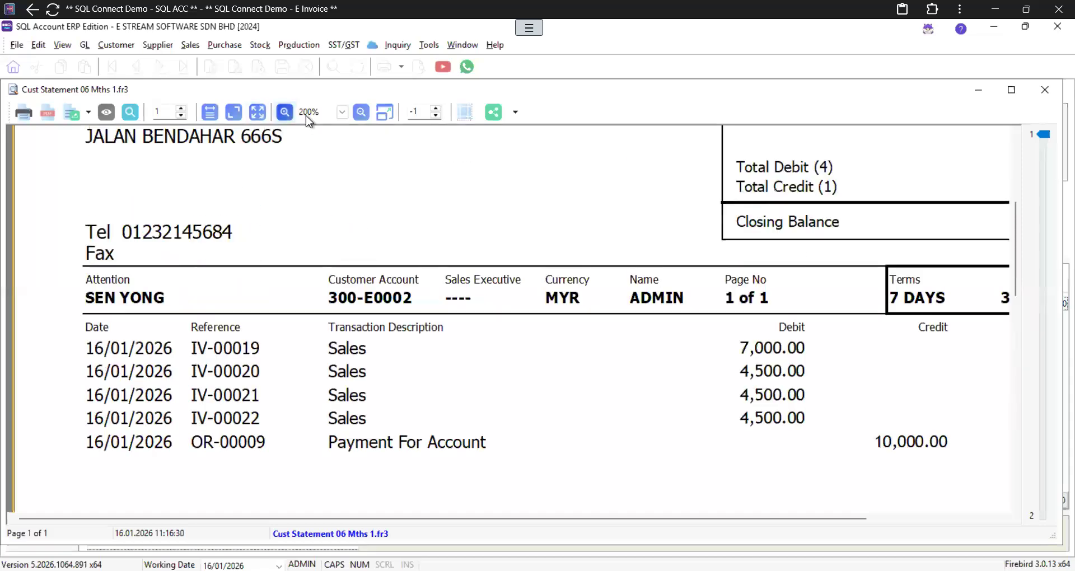
pyautogui.click(343, 113)
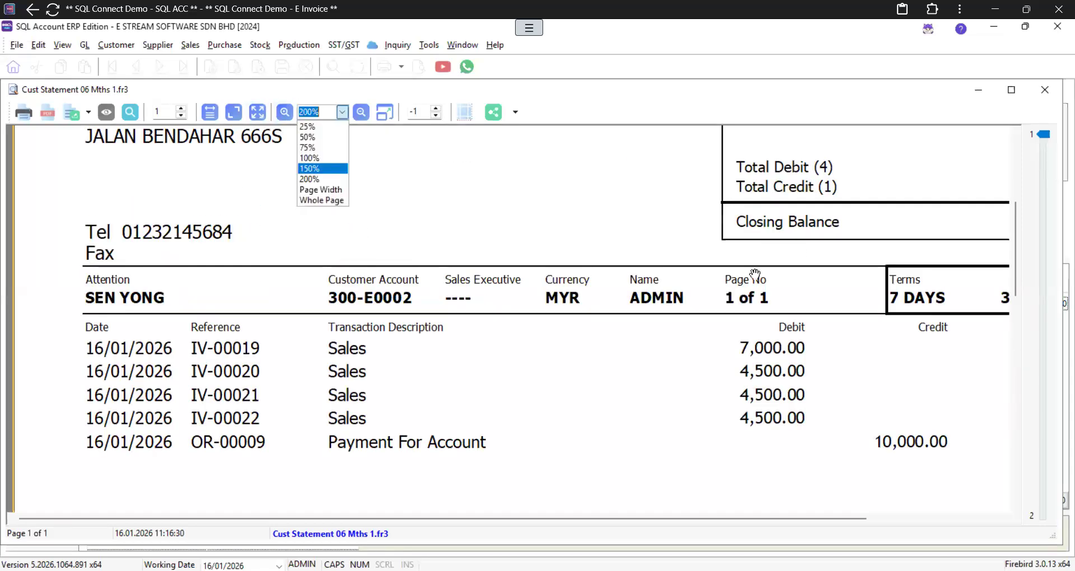
pyautogui.press('Return')
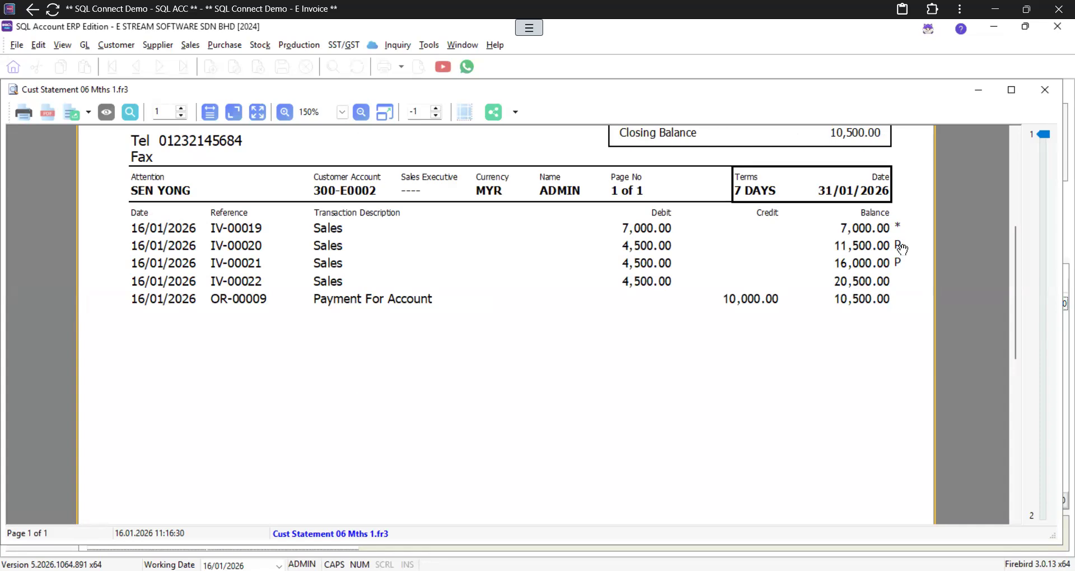
pyautogui.scroll(-5, 903, 248)
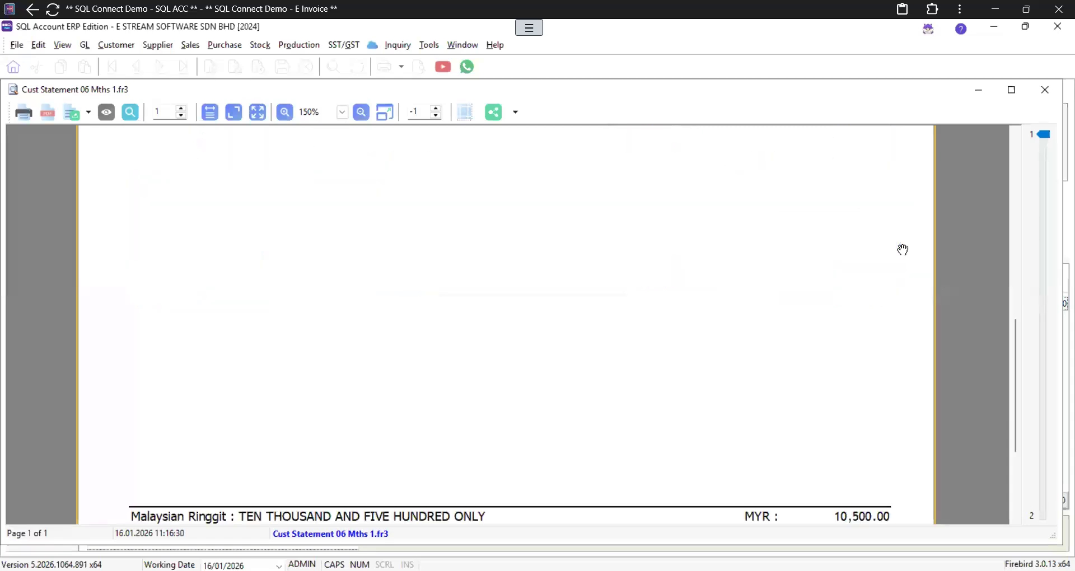
pyautogui.scroll(-4, 902, 250)
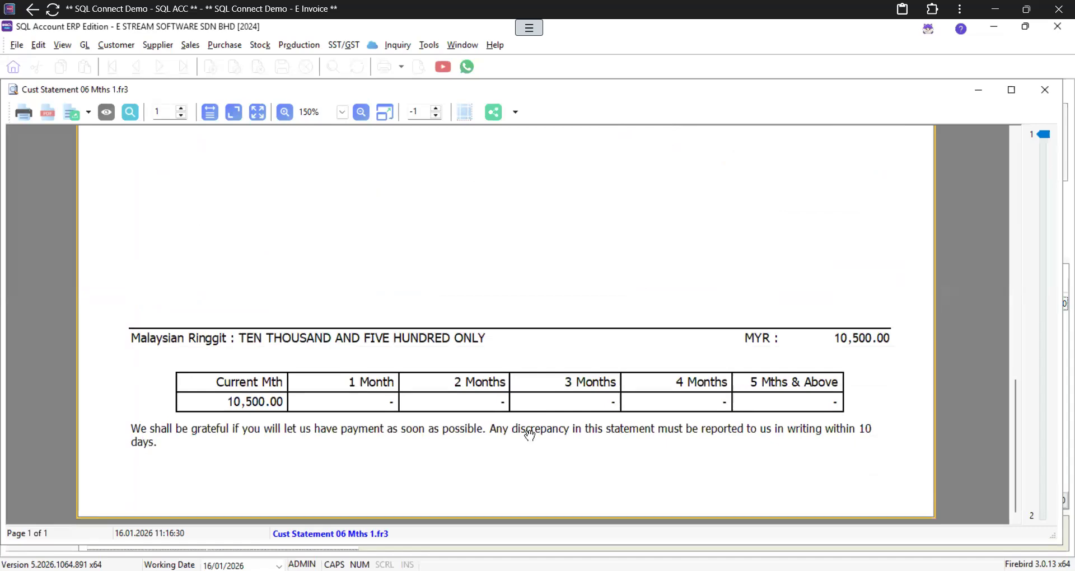
pyautogui.click(1044, 90)
# Step: Close the Customer Statement and open the General Ledger Cash Book Entry list
pyautogui.click(1056, 89)
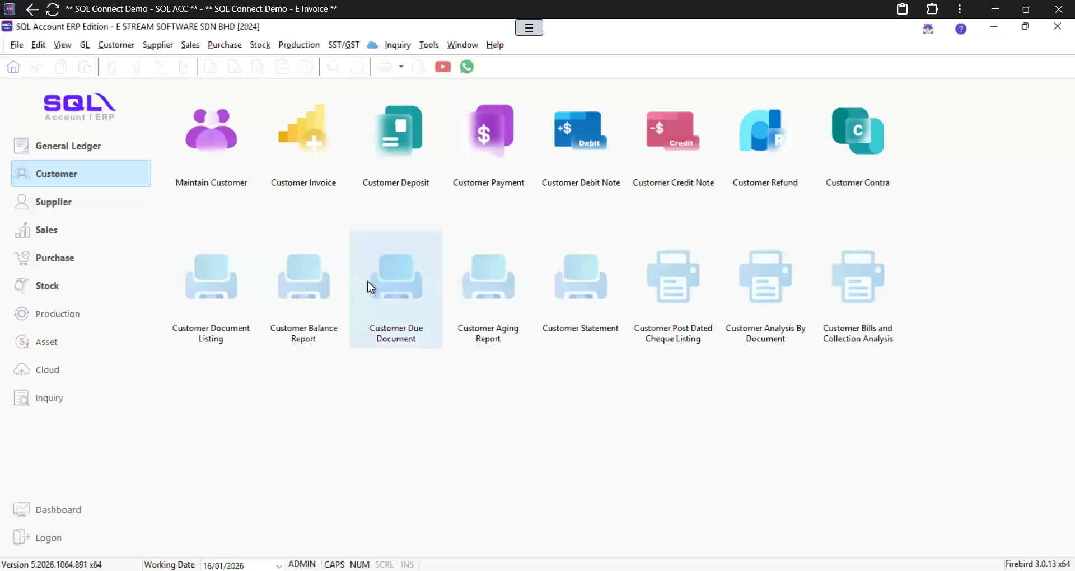
pyautogui.click(77, 150)
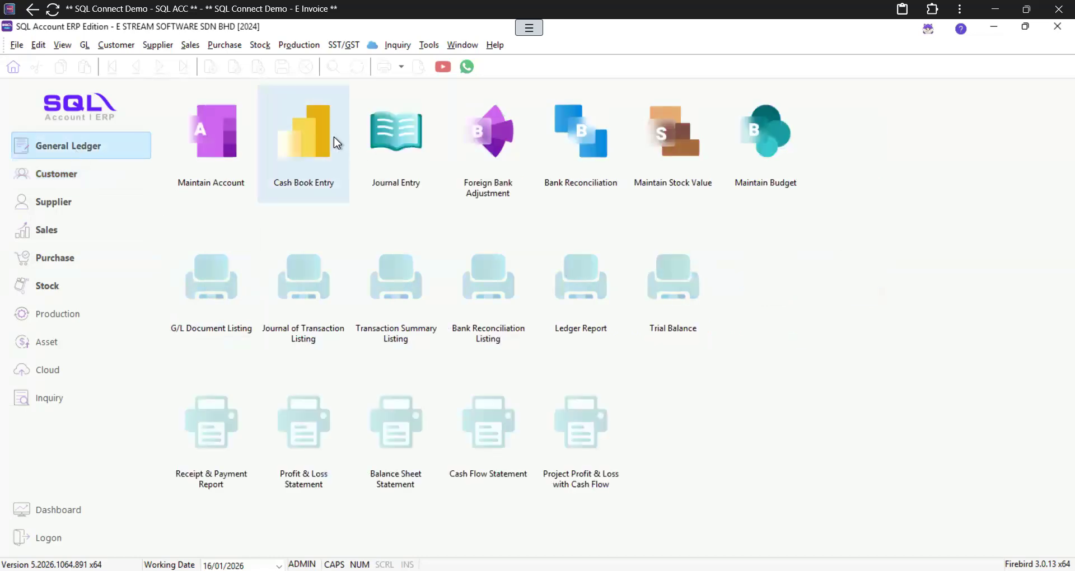
pyautogui.click(305, 141)
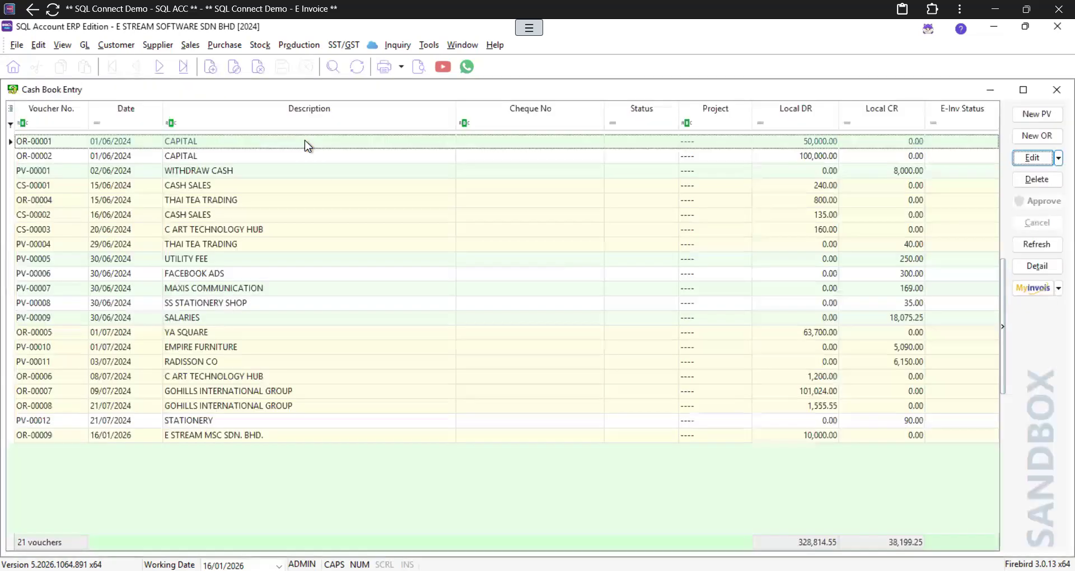
# Step: Start a new payment voucher paid to COMPANY EXPENSES
pyautogui.click(1032, 120)
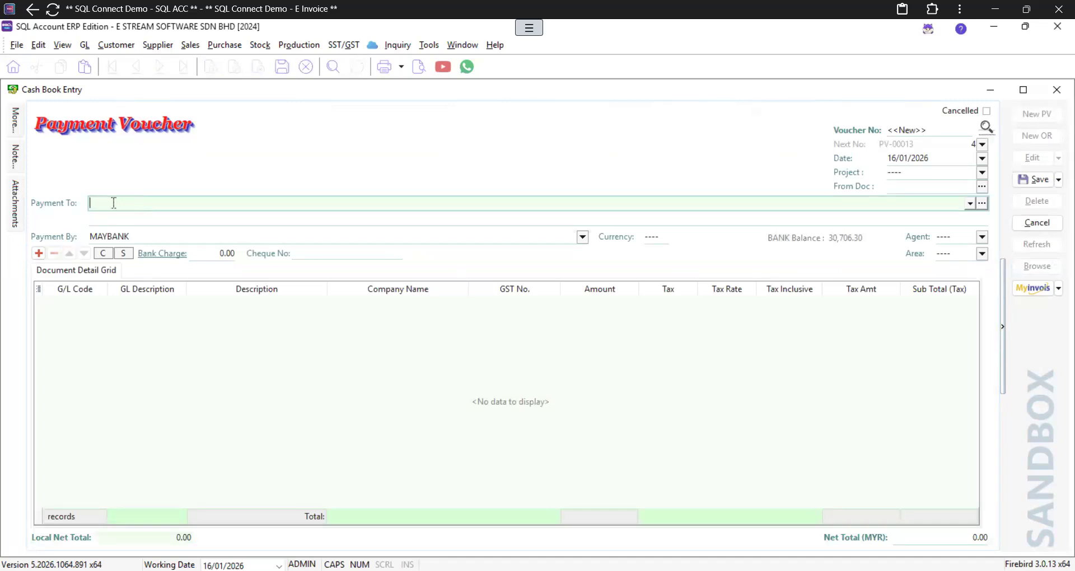
pyautogui.write('COMPANY EXPENSES')
# Step: Add voucher lines for WATER & ELECTRICITY (907-000), office and warehouse rental, and SALARIES
pyautogui.click(41, 253)
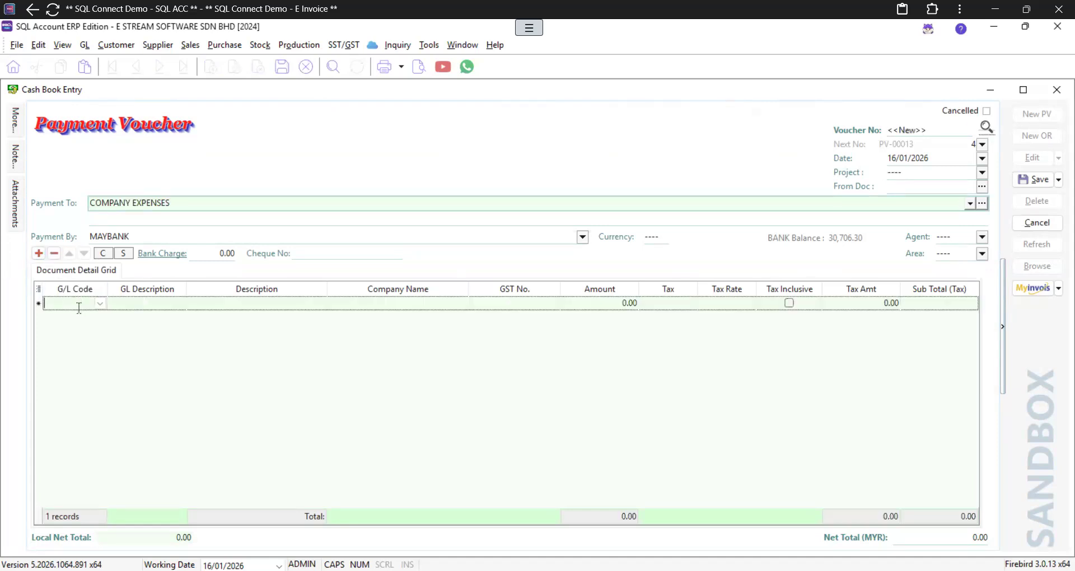
pyautogui.write('WA')
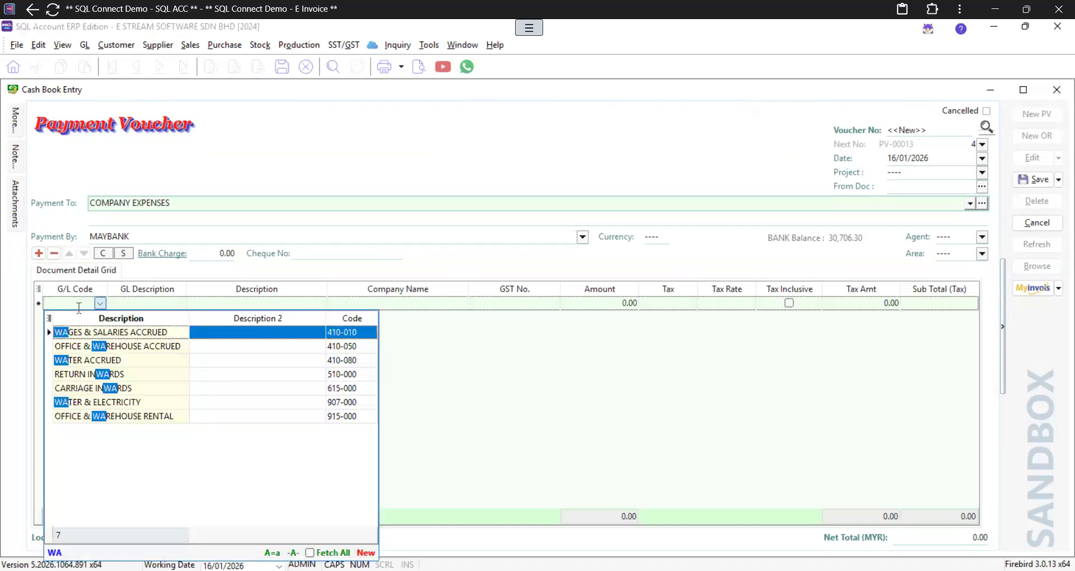
pyautogui.write('TER')
pyautogui.click(97, 348)
pyautogui.doubleClick(97, 347)
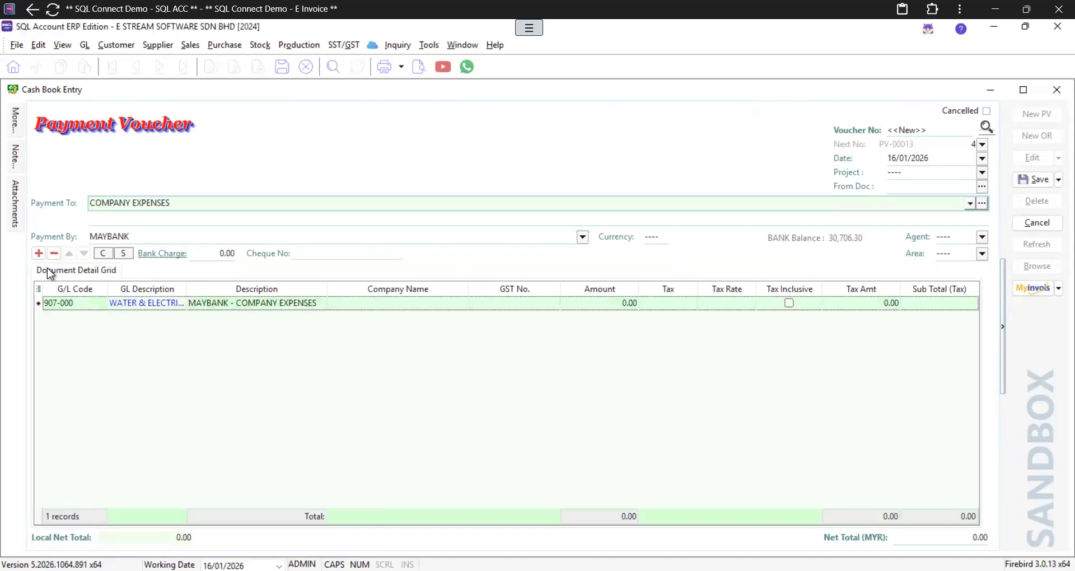
pyautogui.press('Down')
pyautogui.click(63, 318)
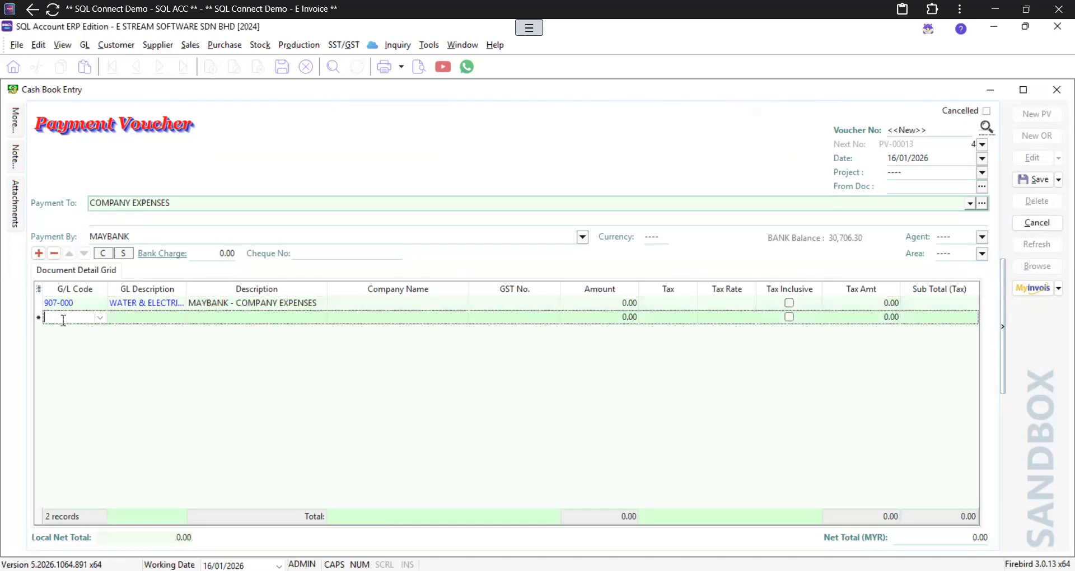
pyautogui.write('RENTA')
pyautogui.press('Return')
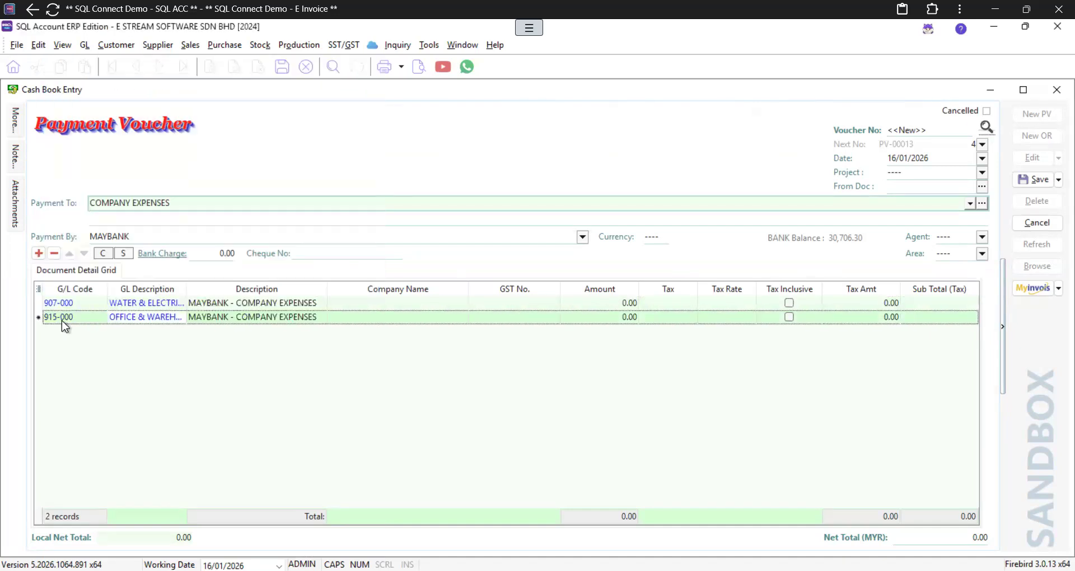
pyautogui.press('Down')
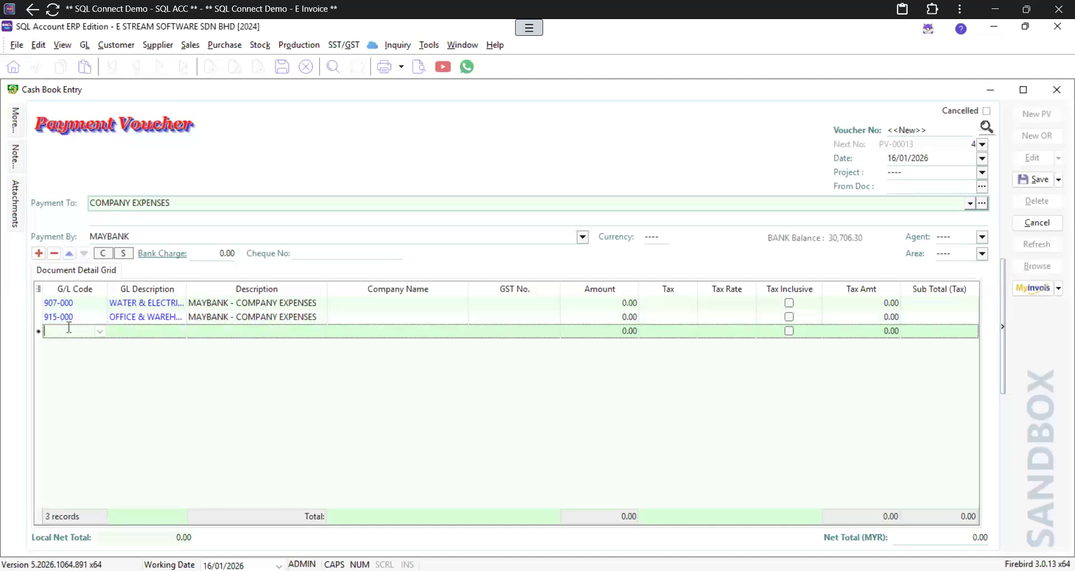
pyautogui.write('SALAR')
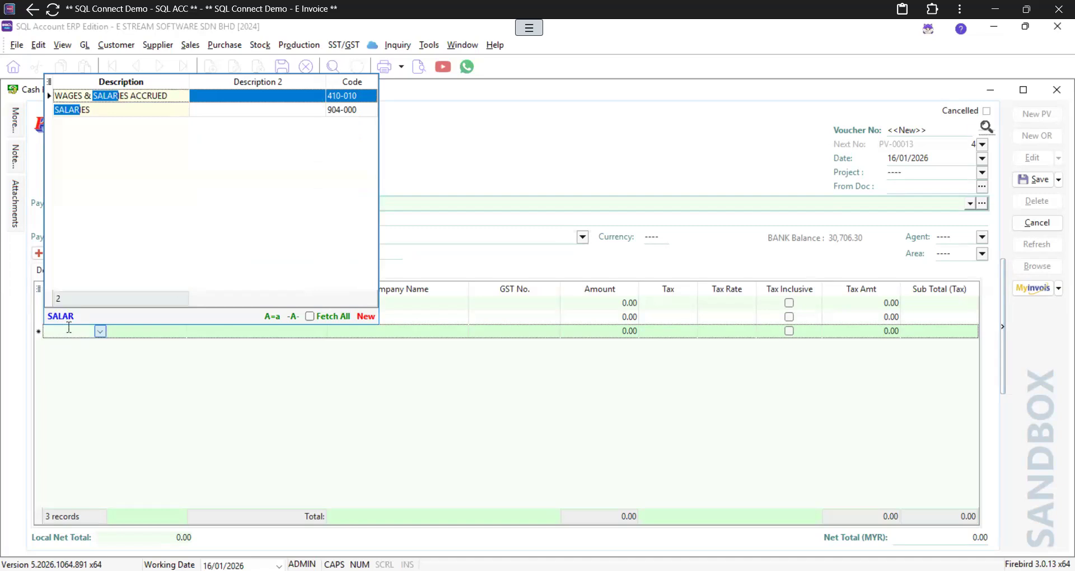
pyautogui.press('Down')
pyautogui.press('Return')
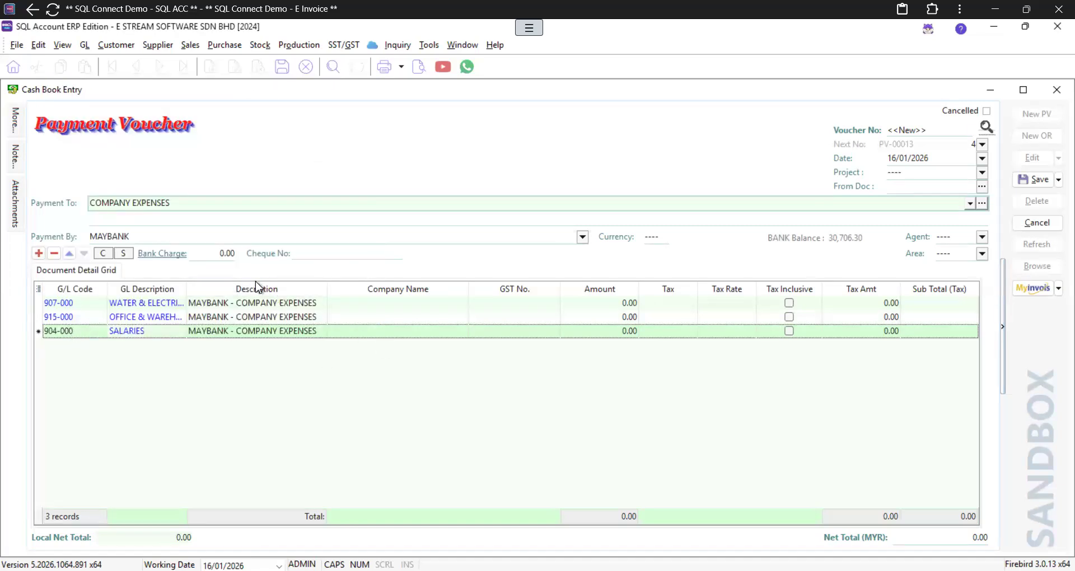
# Step: Enter line amounts 2,000, 3,000 and 10,000
pyautogui.click(615, 303)
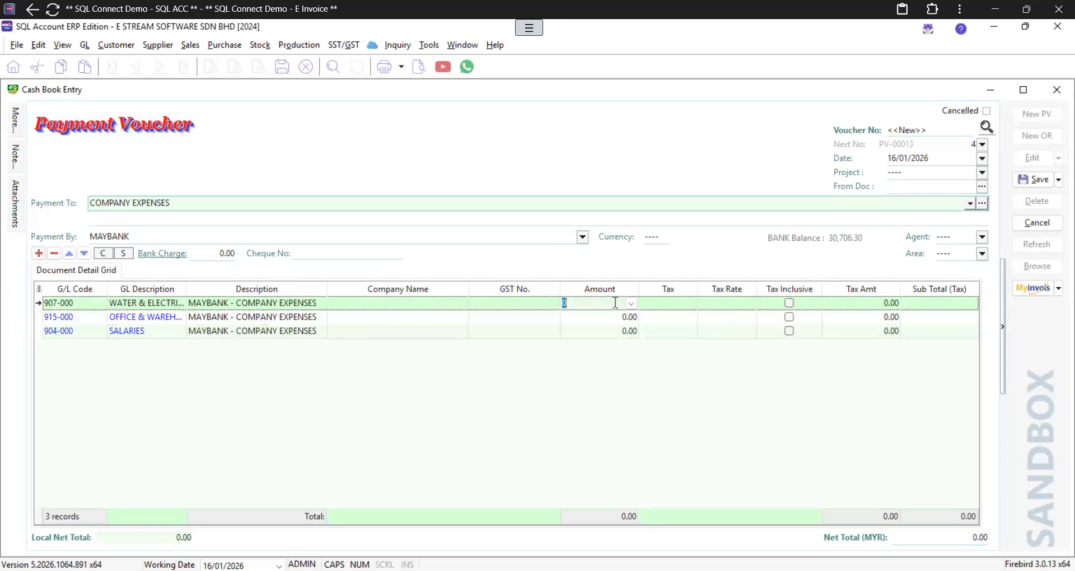
pyautogui.write('2000')
pyautogui.press('Down')
pyautogui.write('3,00')
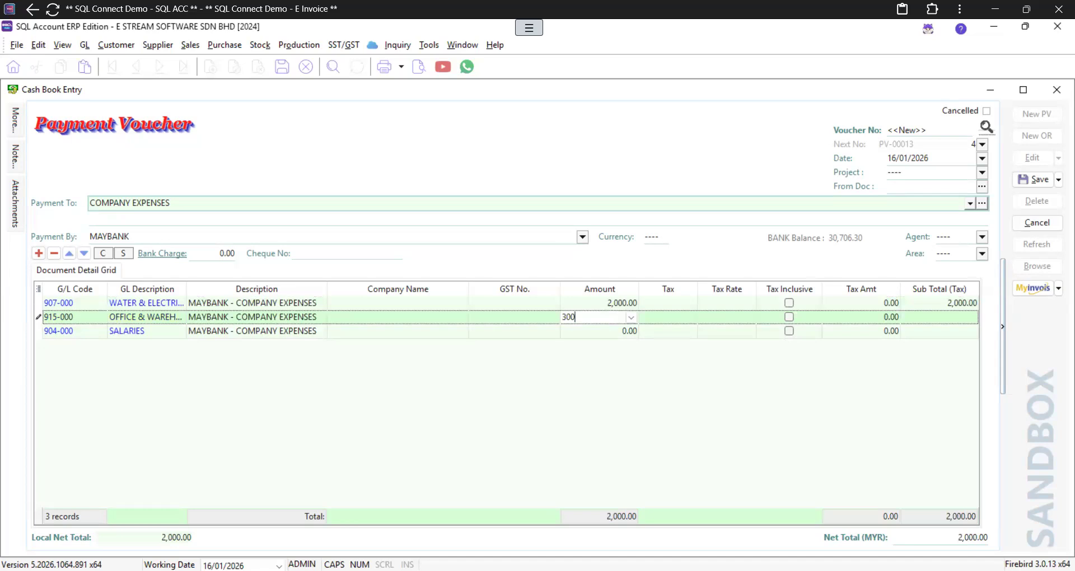
pyautogui.write('0')
pyautogui.press('Down')
pyautogui.write('1000')
pyautogui.press('Tab')
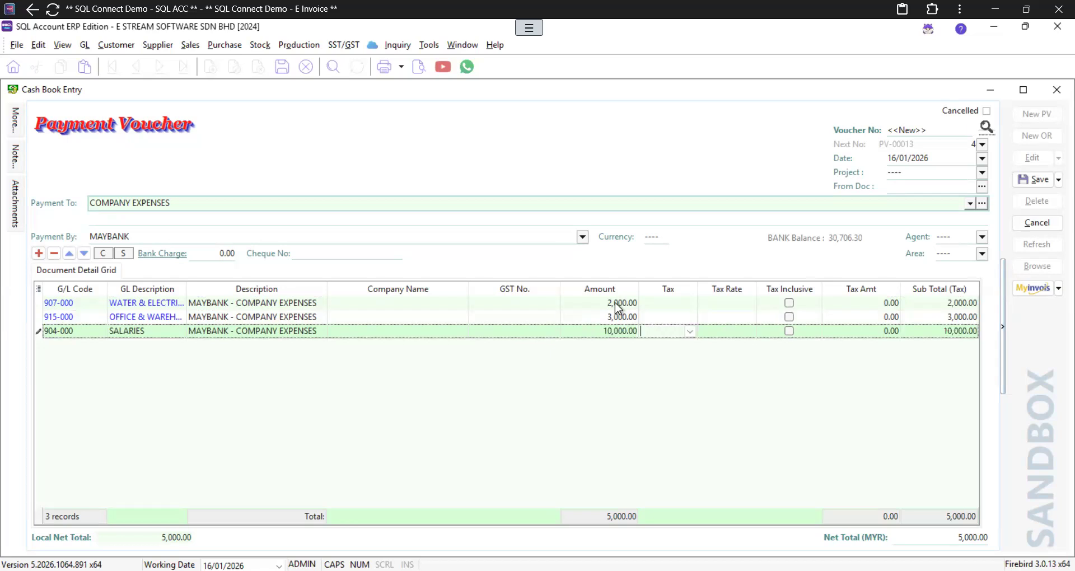
# Step: Save the voucher as PV-00013 (15,000.00) and start a new blank payment voucher
pyautogui.click(1034, 183)
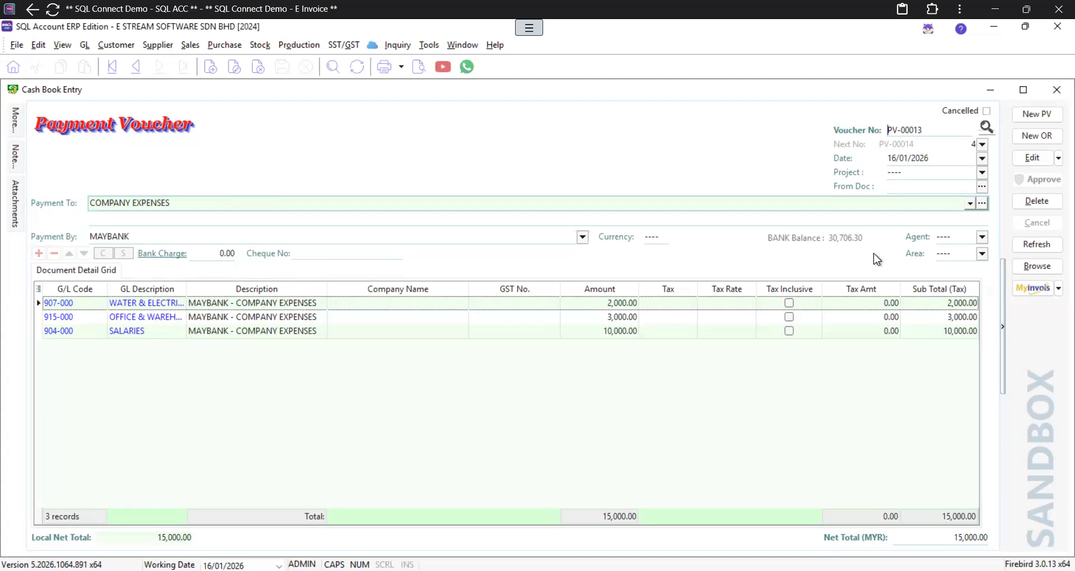
pyautogui.click(1048, 117)
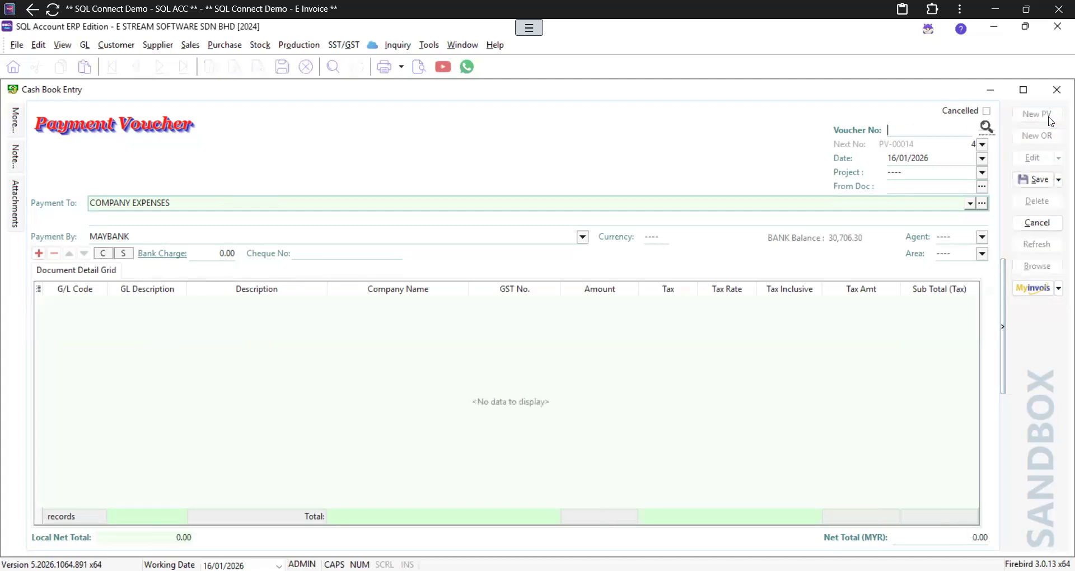
# Step: Replace the Payment To field with the payee's name
pyautogui.click(210, 203)
pyautogui.hotkey('ctrl', 'a')
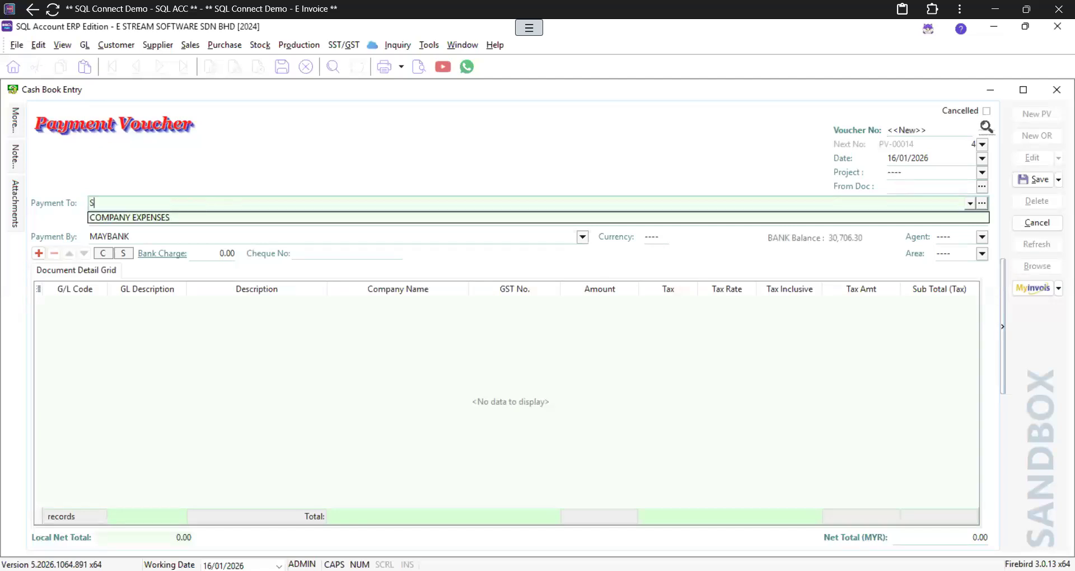
# Step: Add voucher lines for the TOLL & PARKING, PETROL and SALES COMMISSION accounts
pyautogui.click(39, 252)
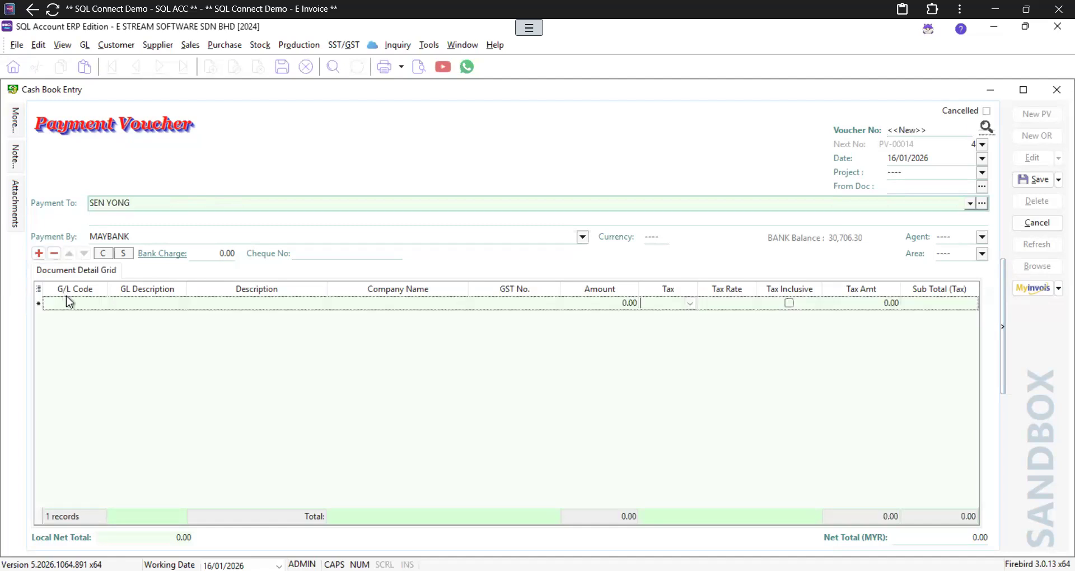
pyautogui.click(68, 299)
pyautogui.write('TOLL')
pyautogui.press('Return')
pyautogui.press('Down')
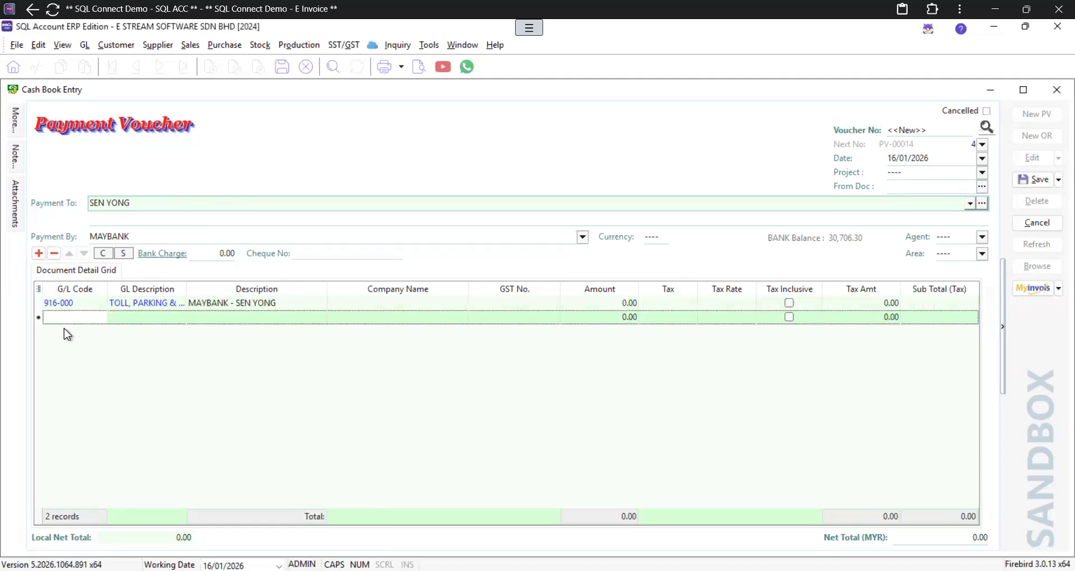
pyautogui.click(70, 317)
pyautogui.write('PETRO')
pyautogui.press('Return')
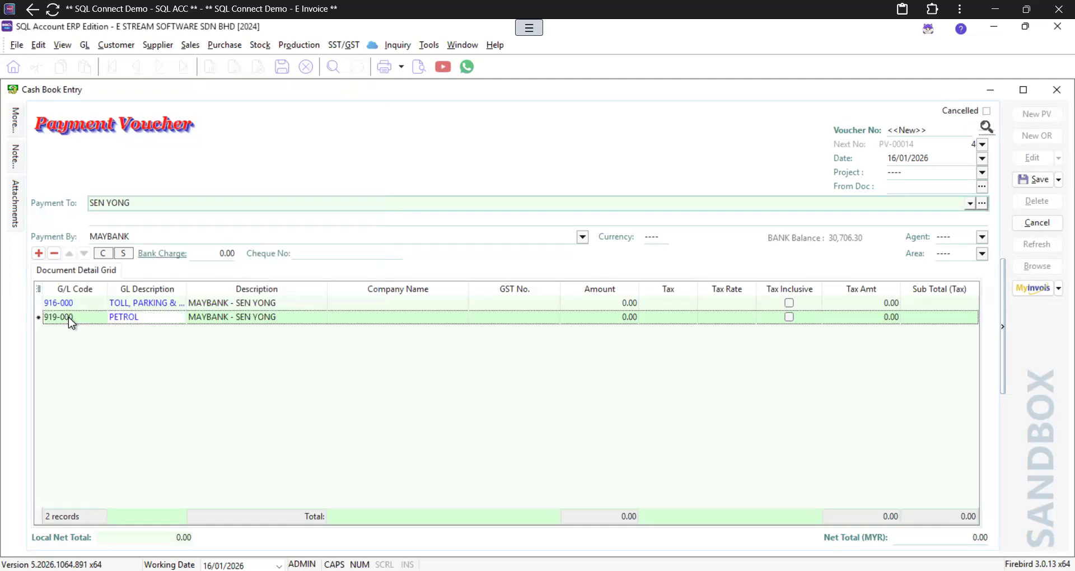
pyautogui.press('Down')
pyautogui.click(75, 332)
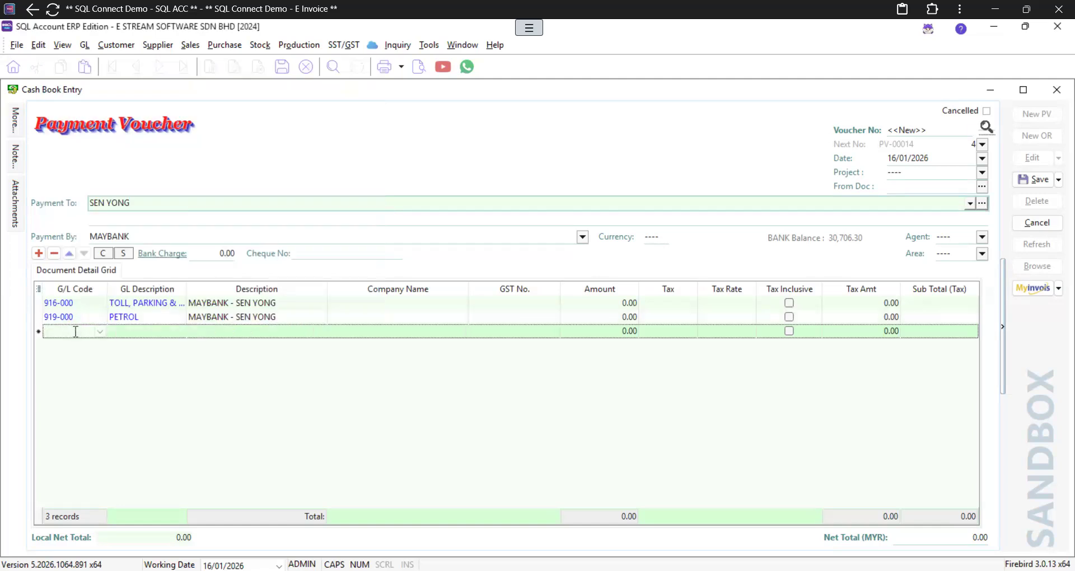
pyautogui.write('COMMS')
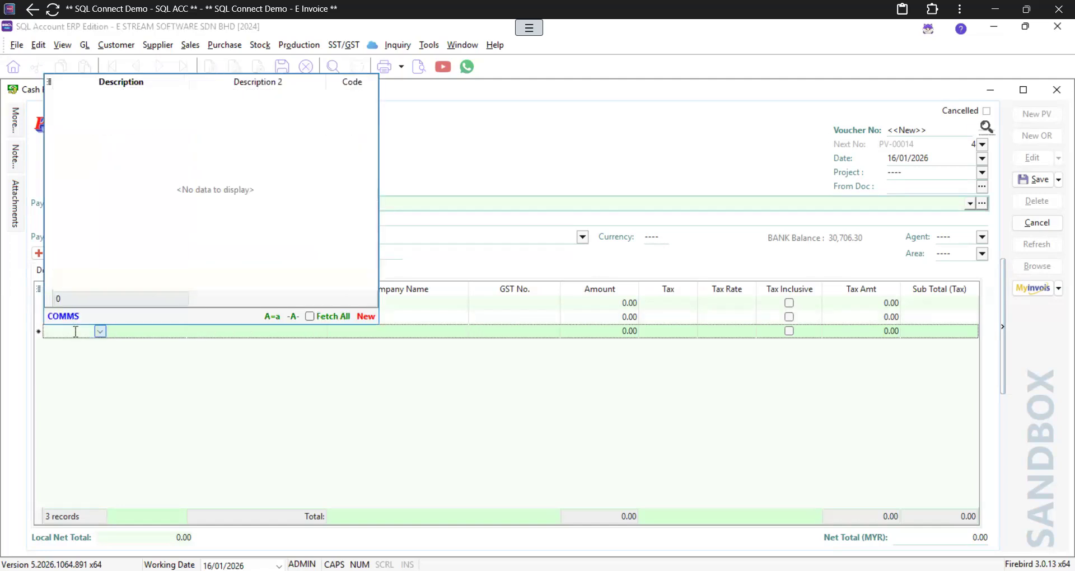
pyautogui.press('BackSpace')
pyautogui.write('IS')
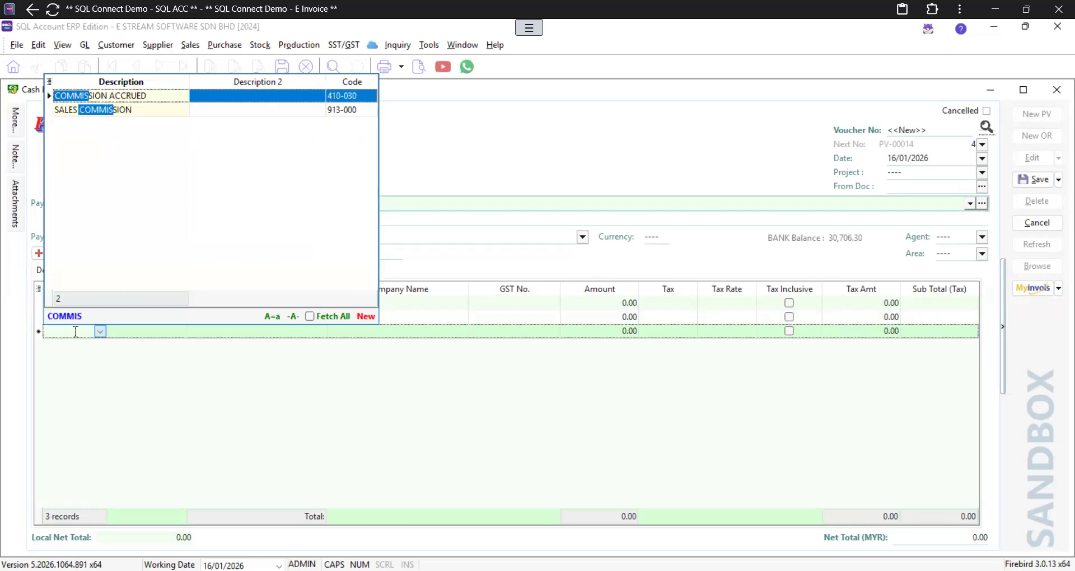
pyautogui.press('Down')
pyautogui.press('Return')
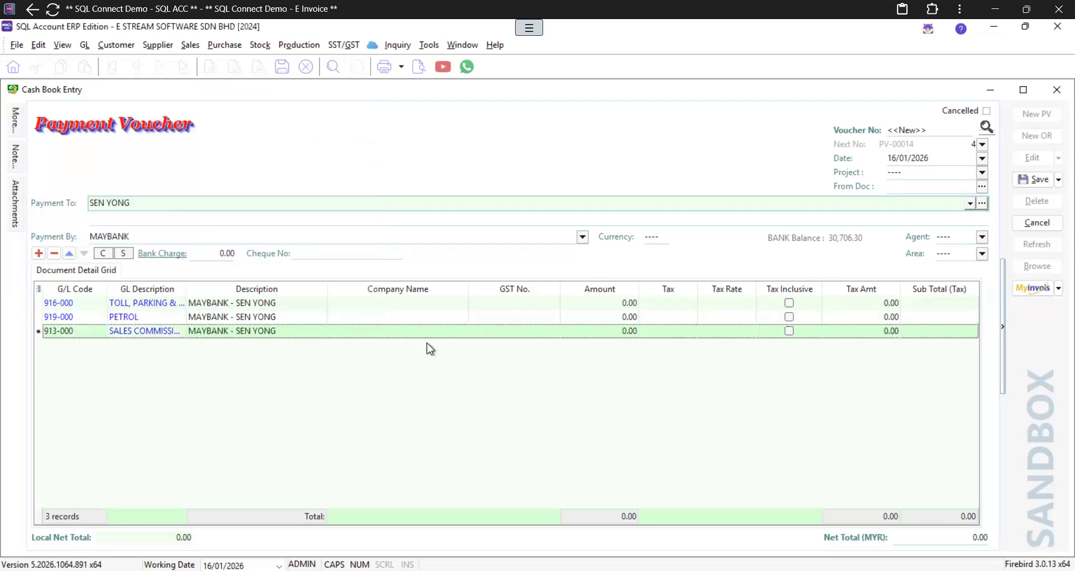
# Step: Enter amounts 500, 600 and 700, save voucher PV-00014, and close Cash Book Entry
pyautogui.click(615, 302)
pyautogui.write('500')
pyautogui.press('Down')
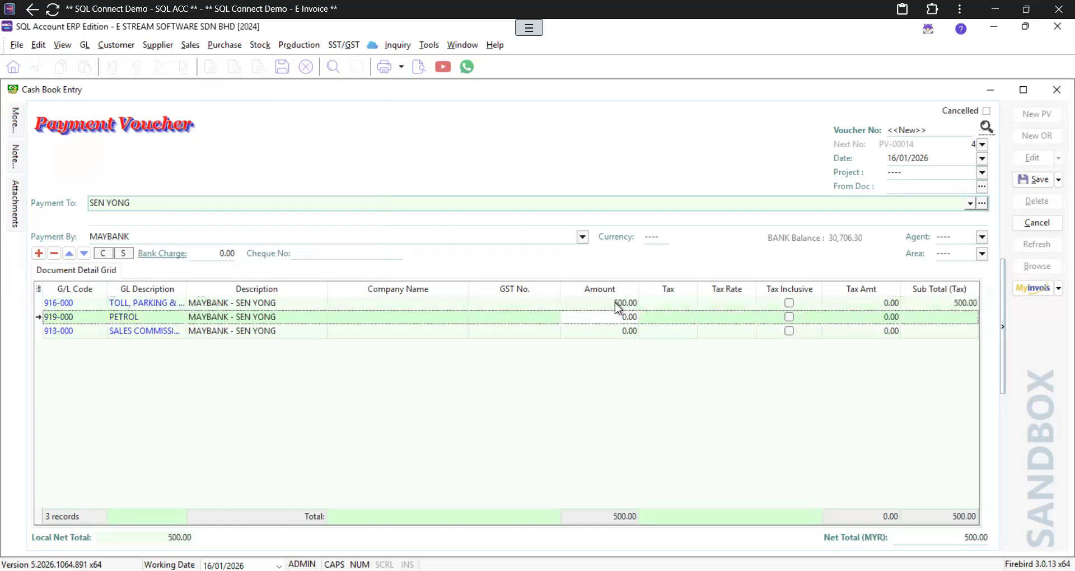
pyautogui.write('600')
pyautogui.press('Down')
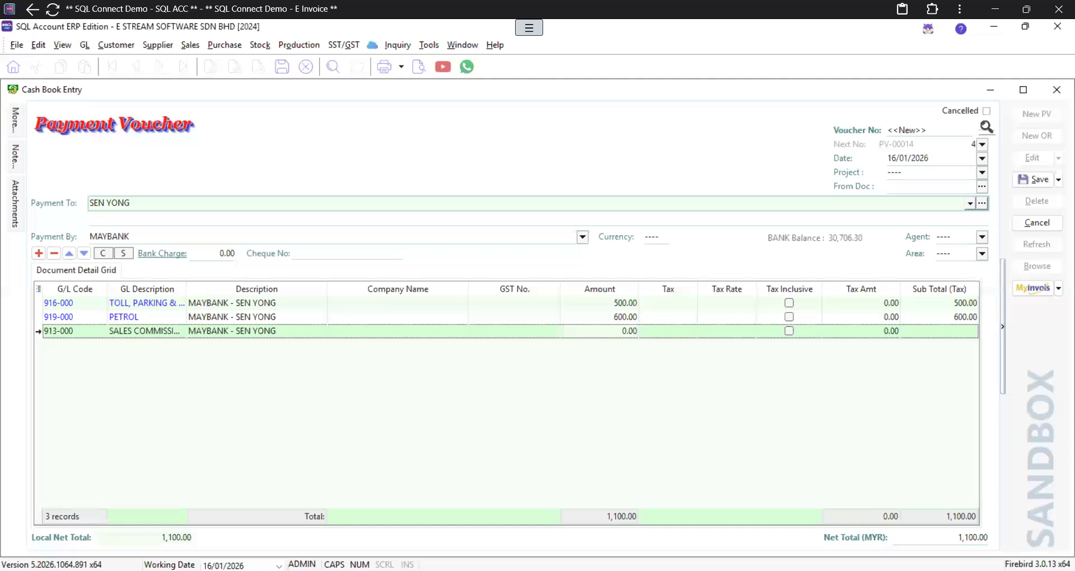
pyautogui.write('700')
pyautogui.press('Tab')
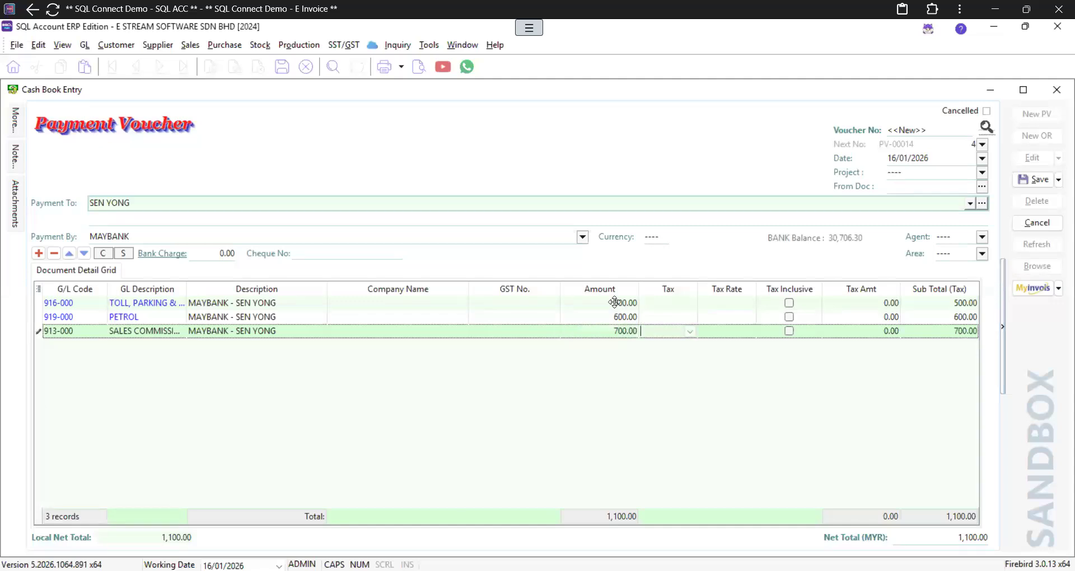
pyautogui.click(1036, 178)
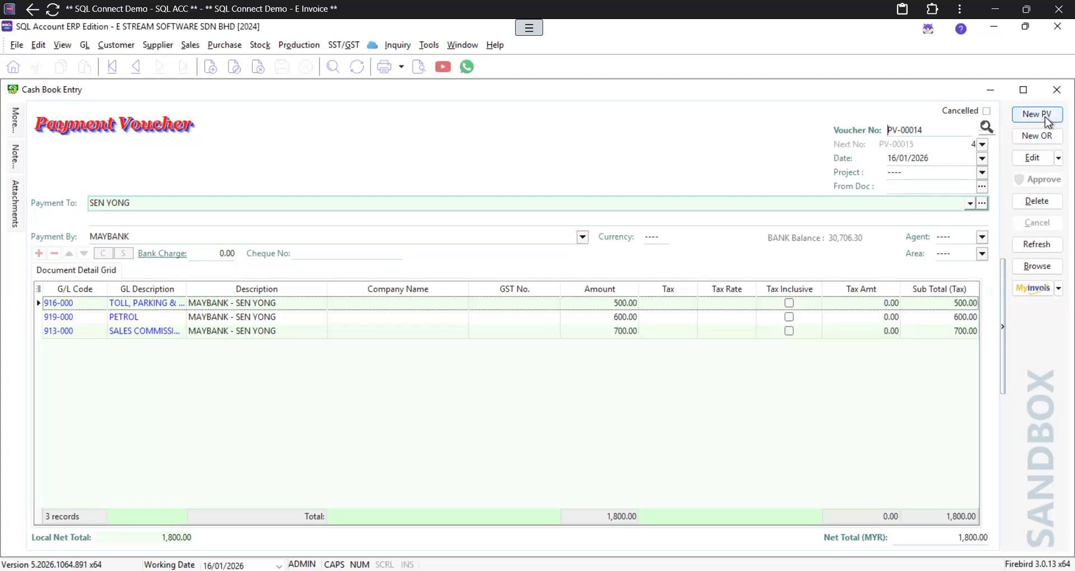
pyautogui.click(1059, 97)
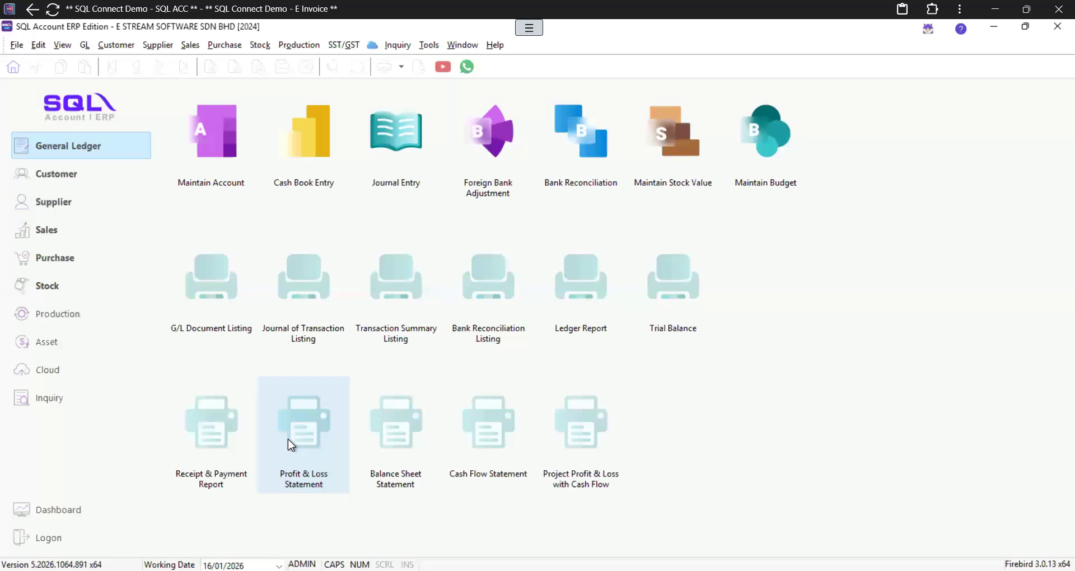
# Step: Run the Profit & Loss Statement in This Year - 2 Column layout and preview the (21,485.00) net loss
pyautogui.click(306, 437)
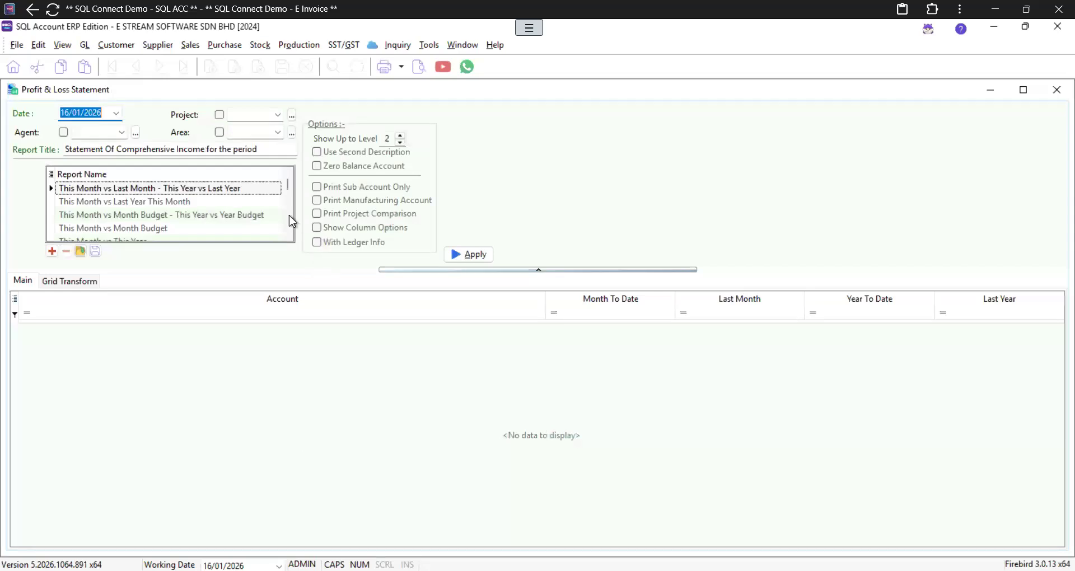
pyautogui.scroll(-2, 291, 222)
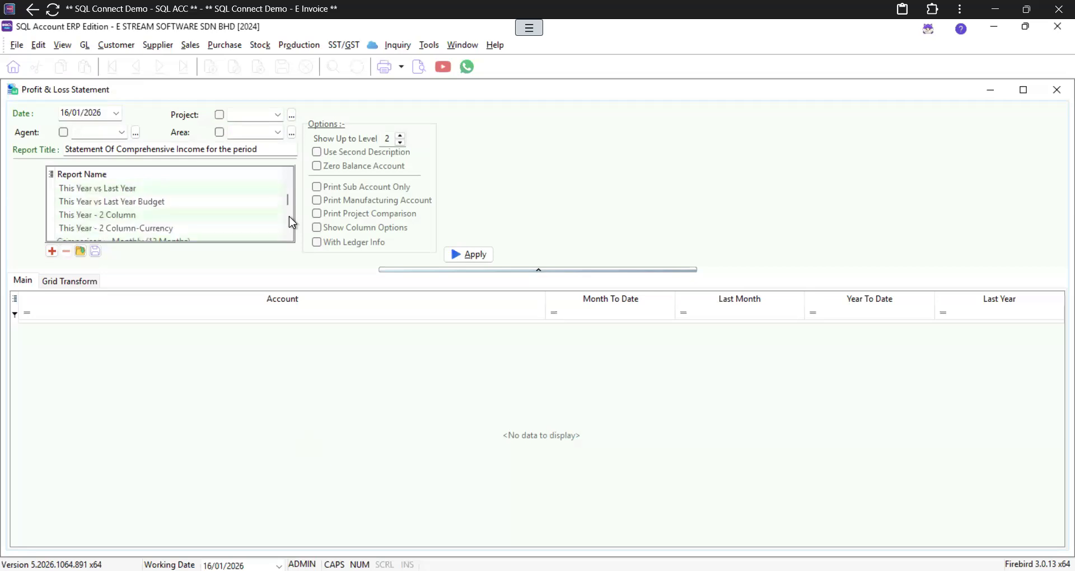
pyautogui.click(92, 216)
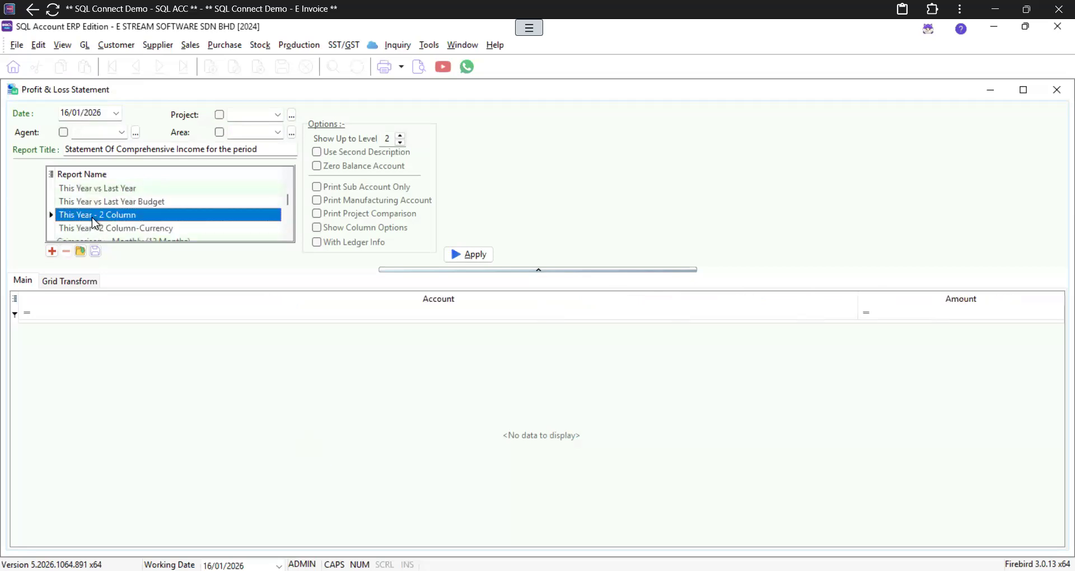
pyautogui.click(454, 258)
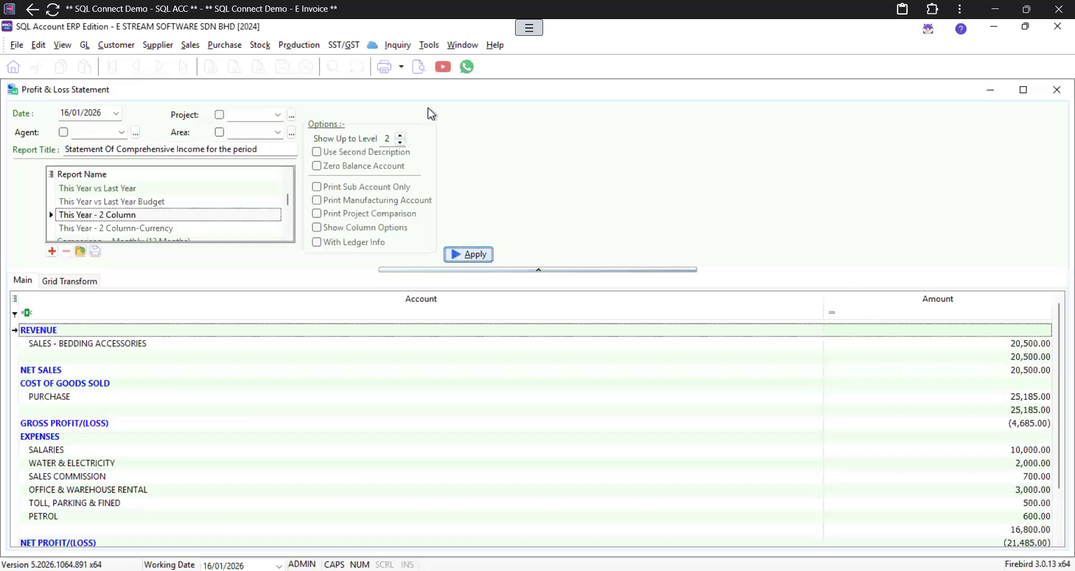
pyautogui.click(420, 69)
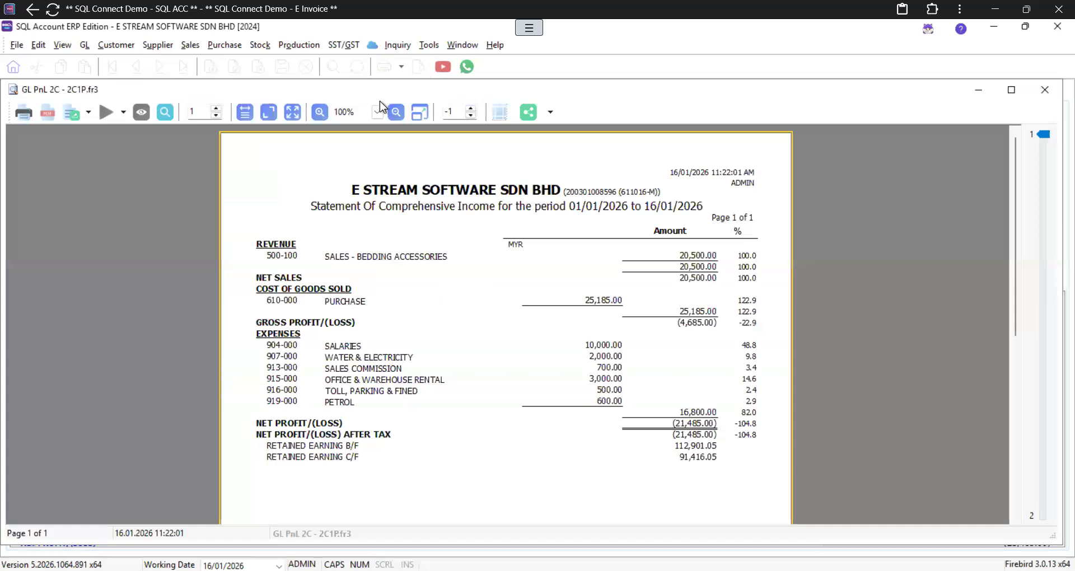
# Step: Zoom the profit and loss preview to 150% and scroll down the report page
pyautogui.click(378, 111)
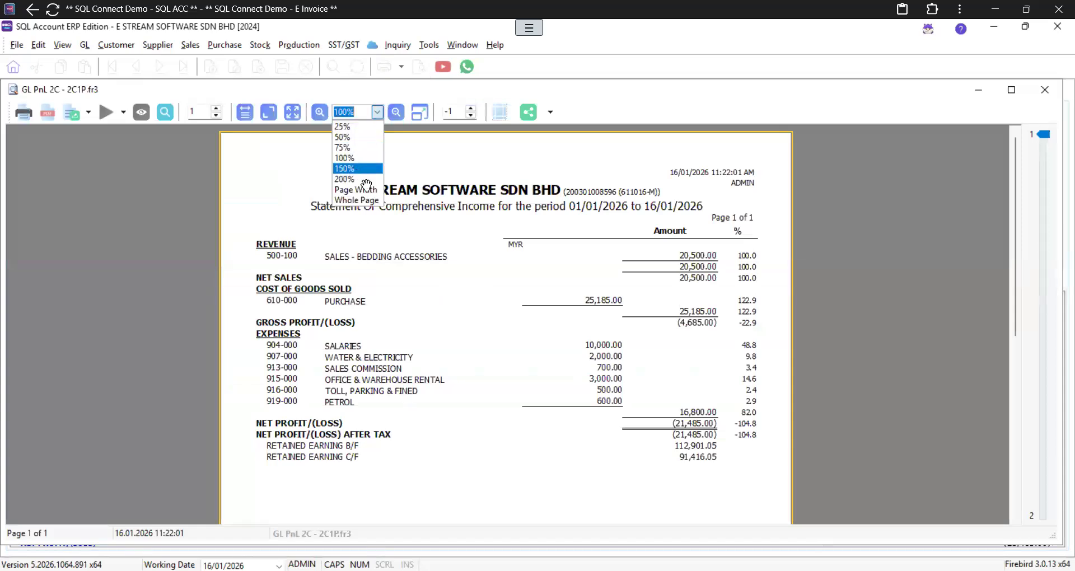
pyautogui.press('Return')
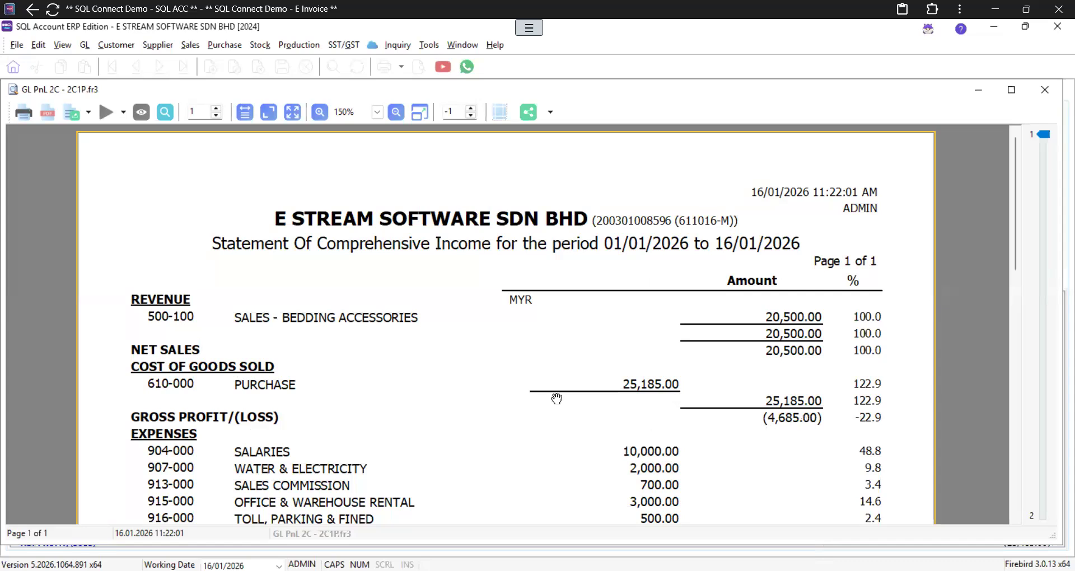
pyautogui.scroll(-3, 556, 398)
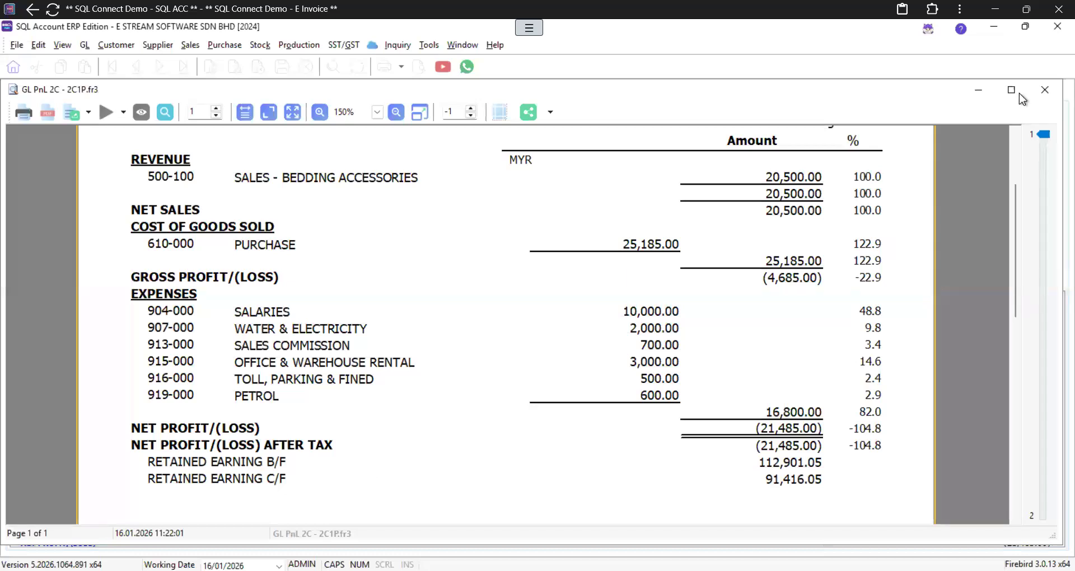
# Step: Close the preview and regenerate the profit and loss with the date set to 31/12/2024
pyautogui.click(1044, 90)
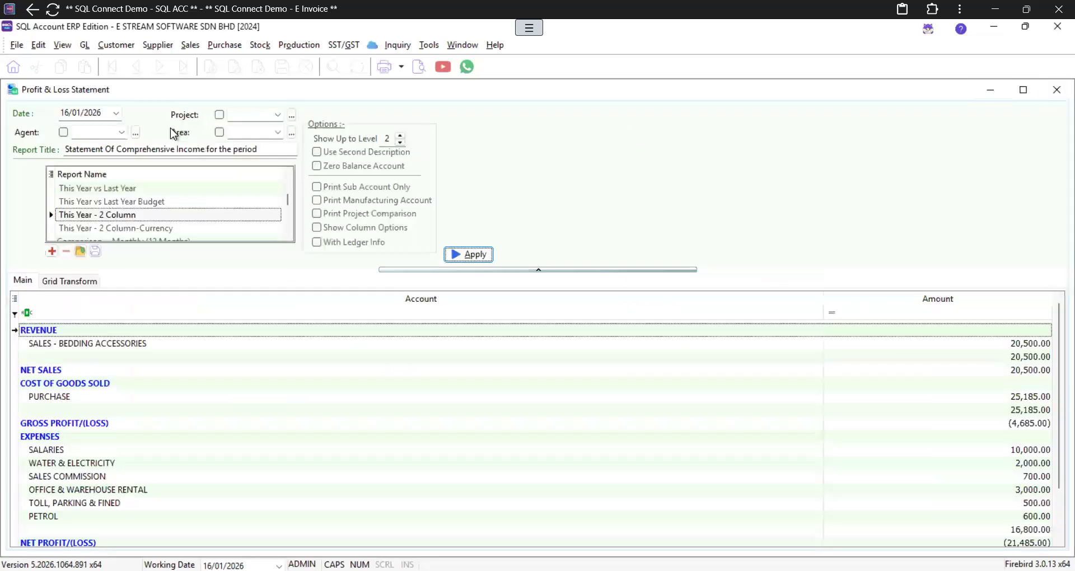
pyautogui.click(66, 112)
pyautogui.doubleClick(66, 113)
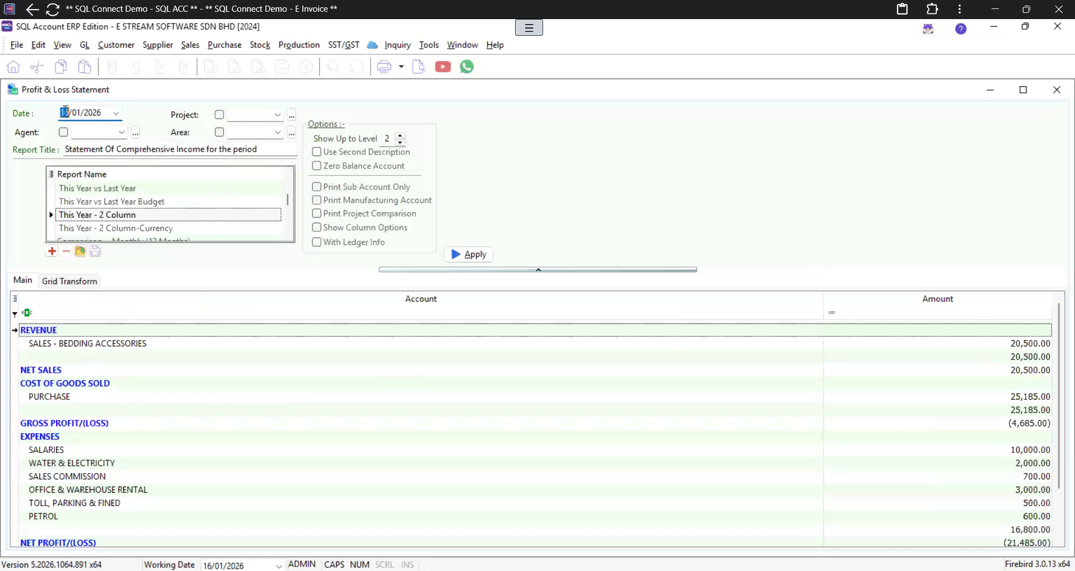
pyautogui.write('31122024')
pyautogui.click(458, 257)
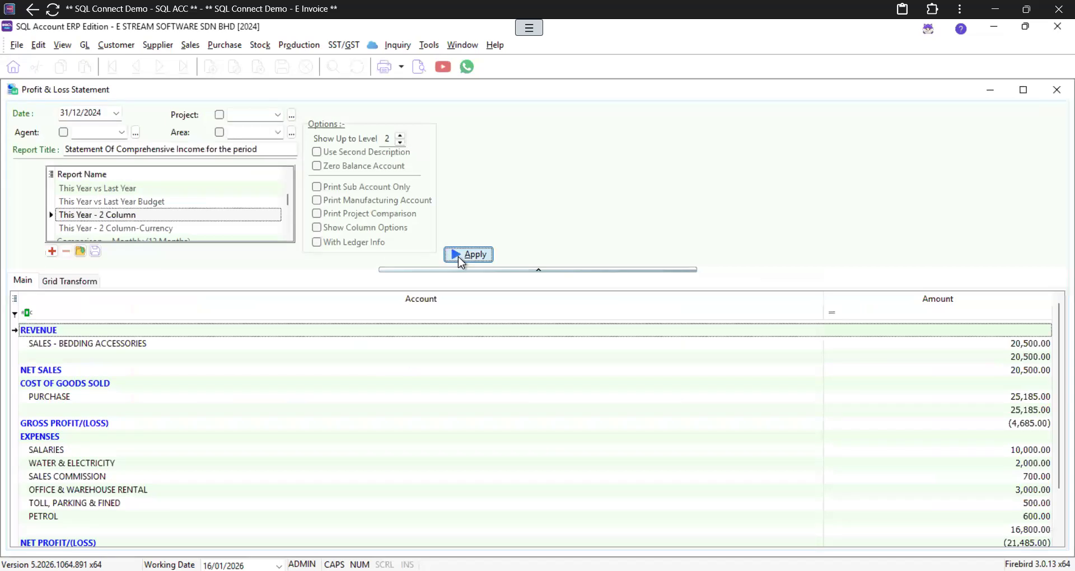
# Step: Preview the 2024 profit and loss report at 150% zoom
pyautogui.click(413, 70)
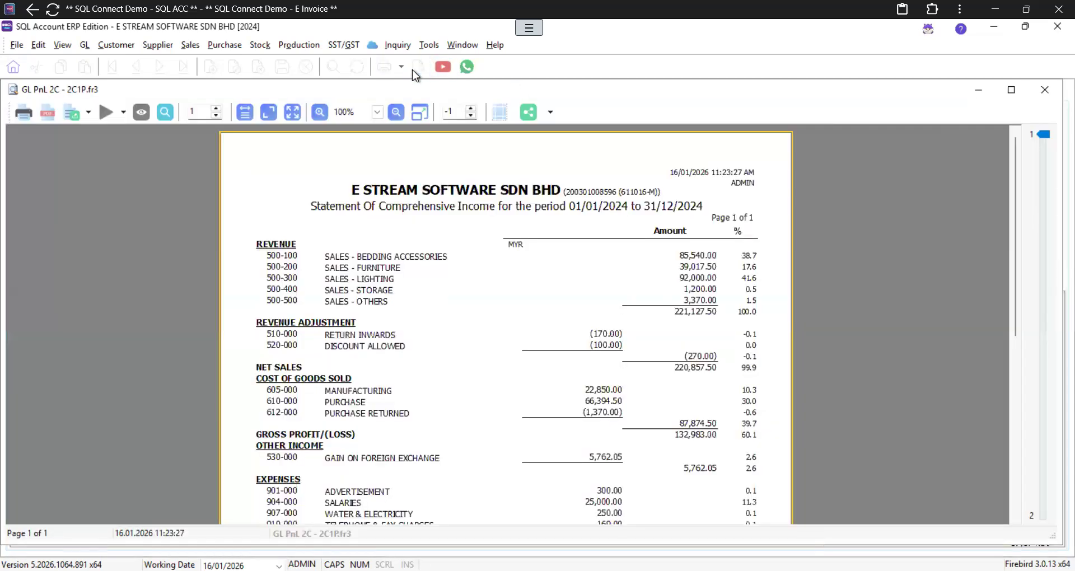
pyautogui.click(379, 115)
pyautogui.click(357, 170)
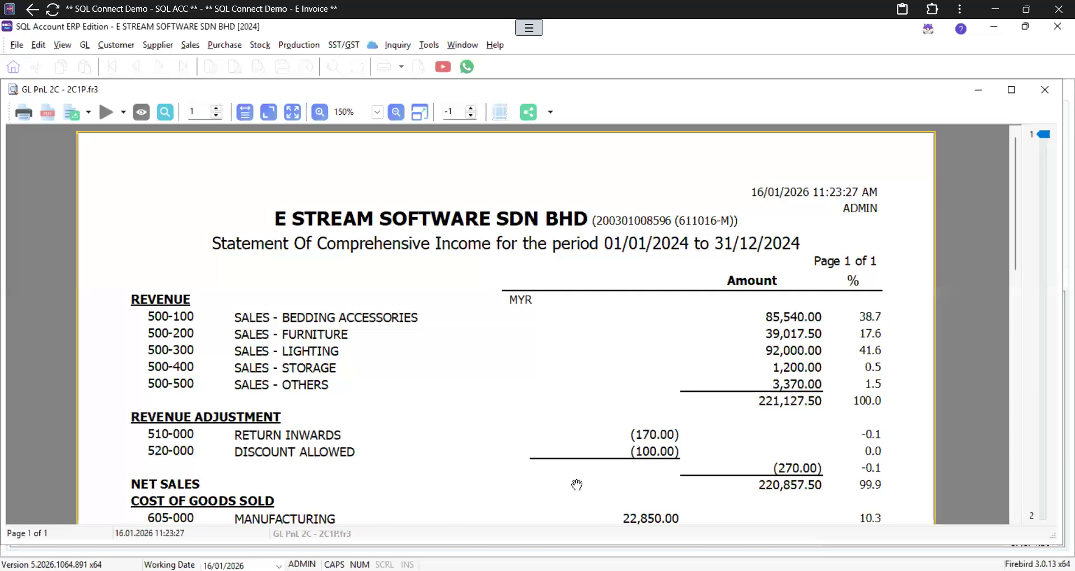
# Step: Scroll the 2024 report down to the 112,901.05 net profit, then close the preview
pyautogui.scroll(-3, 577, 485)
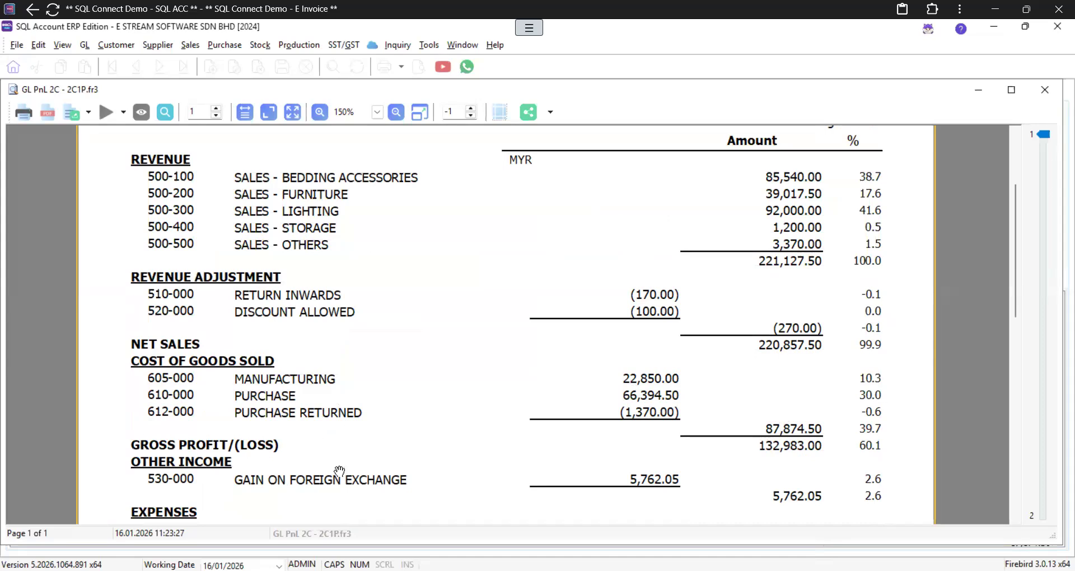
pyautogui.scroll(-3, 339, 470)
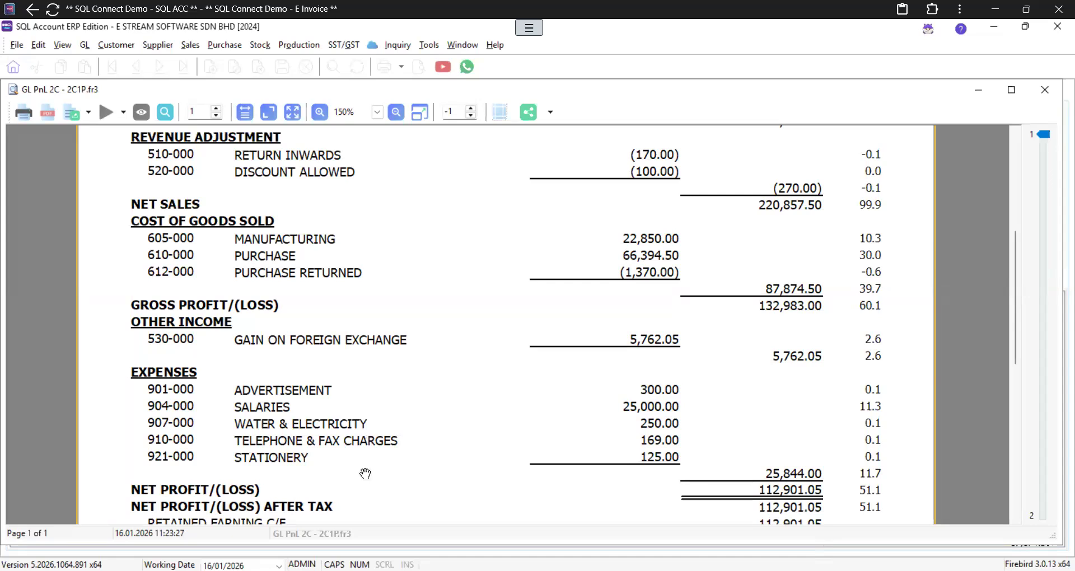
pyautogui.scroll(-3, 365, 474)
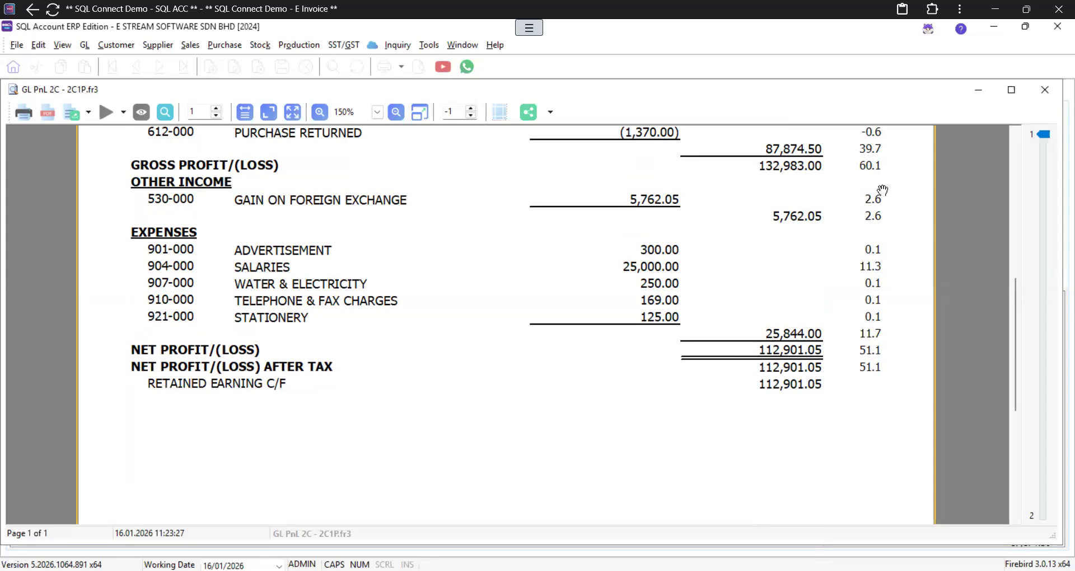
pyautogui.click(1045, 91)
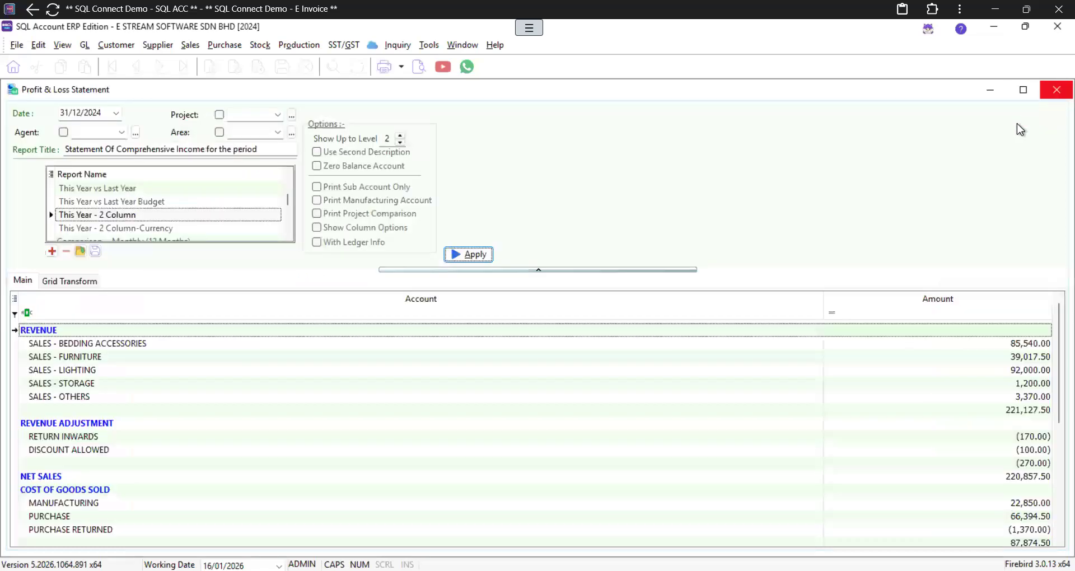
# Step: Close the P&L window, then generate and preview the This Year - 2 Column balance sheet
pyautogui.click(1057, 91)
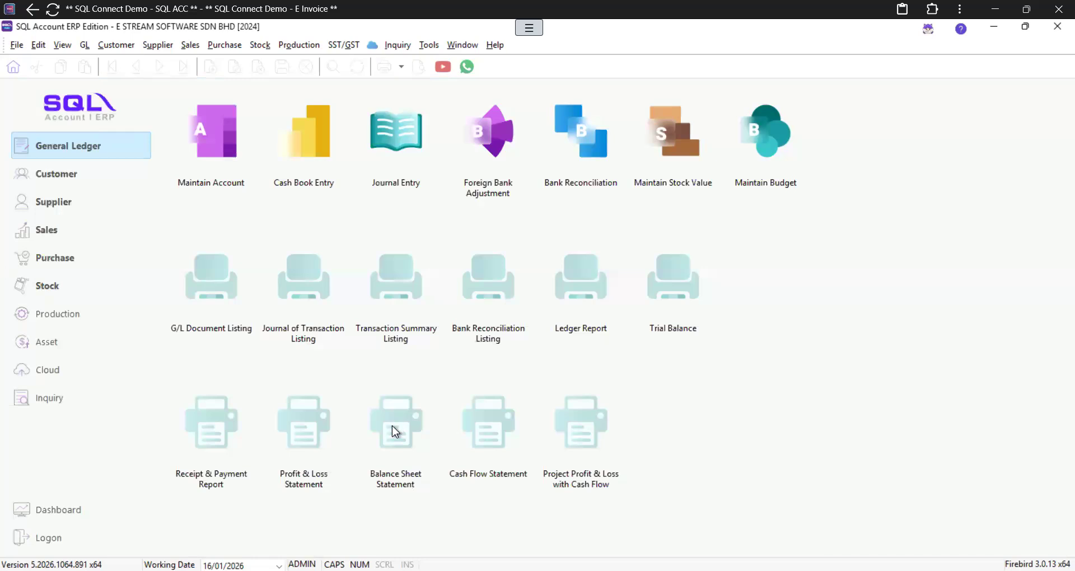
pyautogui.click(392, 425)
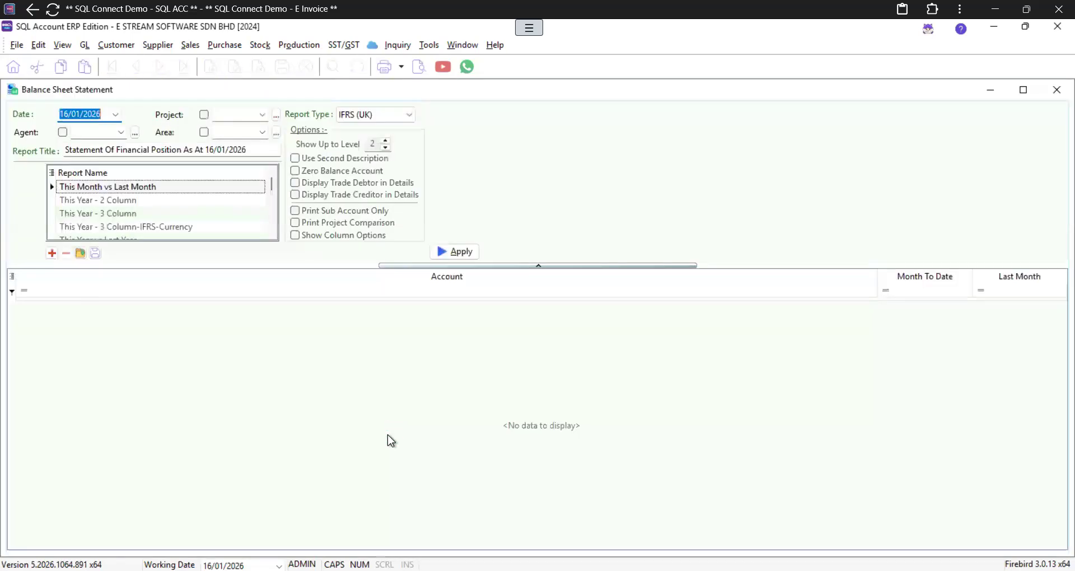
pyautogui.click(127, 200)
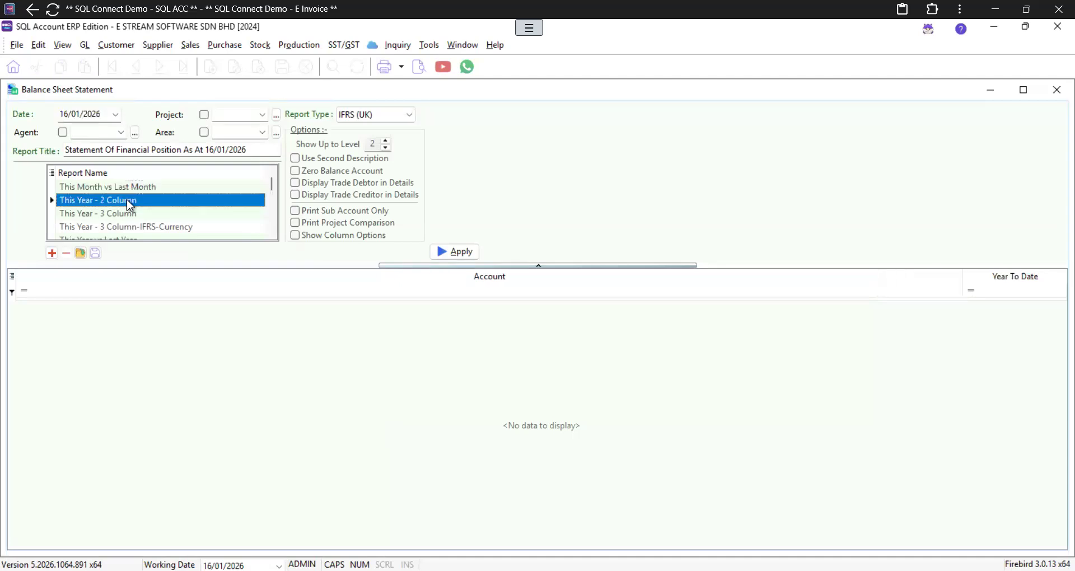
pyautogui.click(454, 252)
pyautogui.click(421, 68)
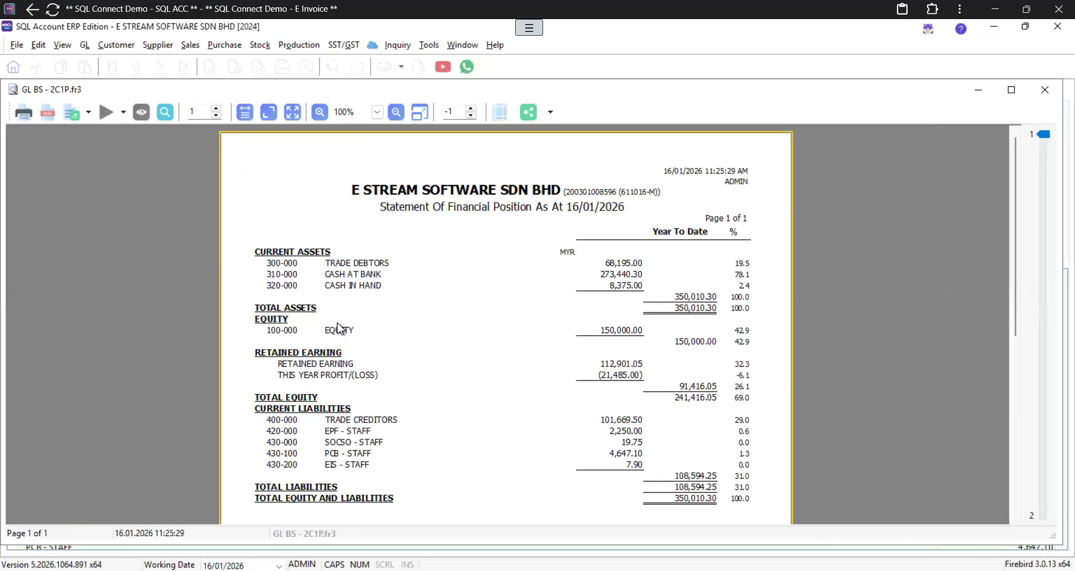
pyautogui.click(378, 111)
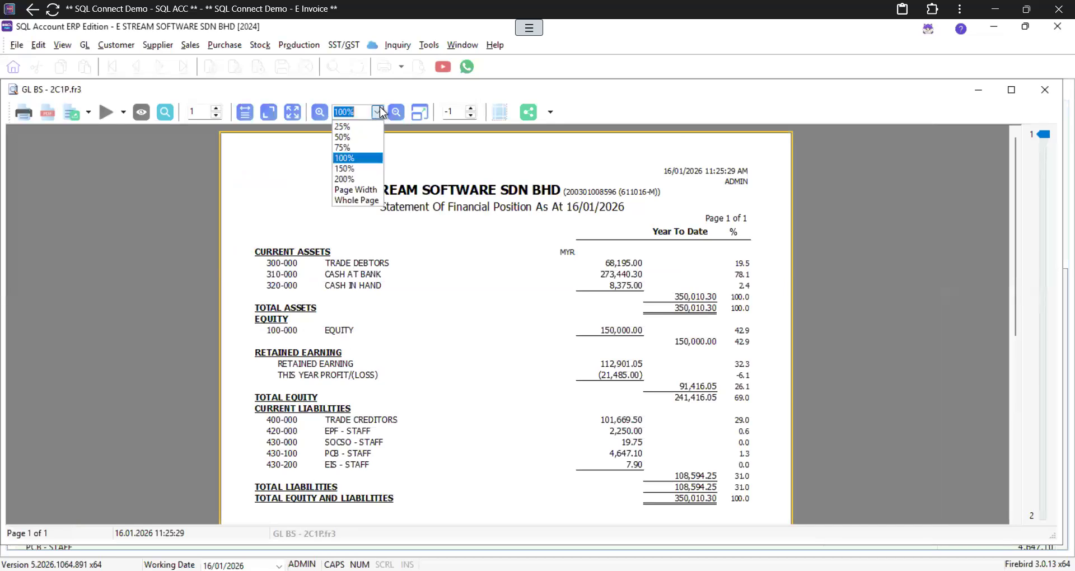
# Step: View the balance sheet at 150% down to the 350,010.30 equity and liabilities, then close the preview
pyautogui.click(350, 168)
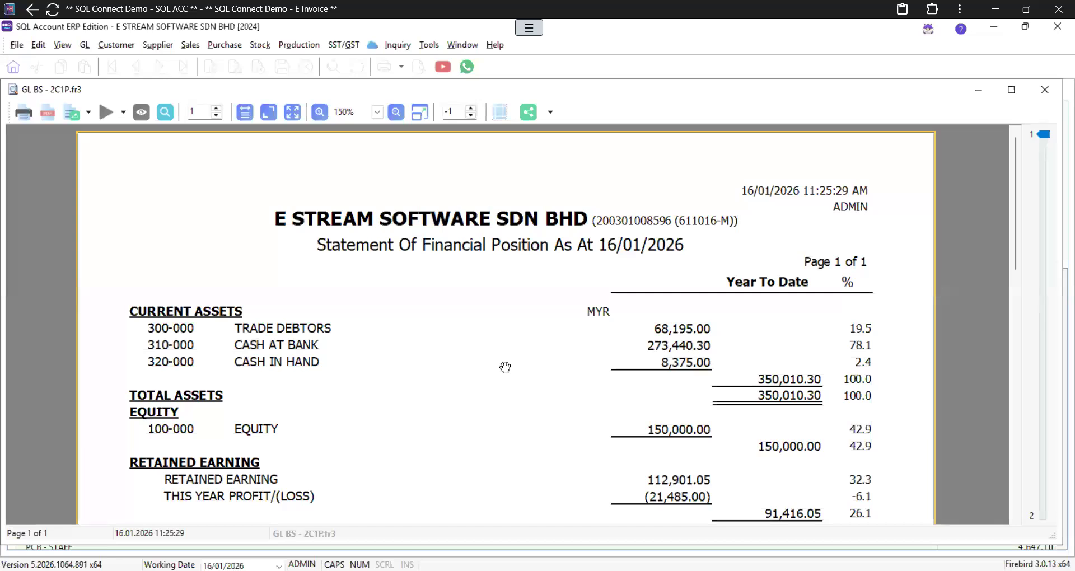
pyautogui.scroll(-3, 505, 367)
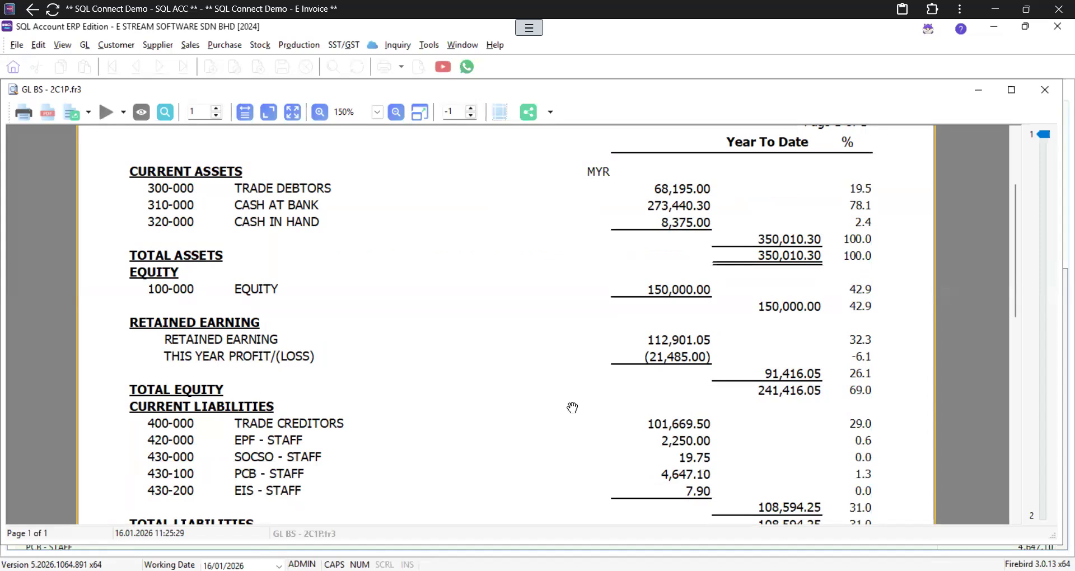
pyautogui.scroll(-3, 572, 407)
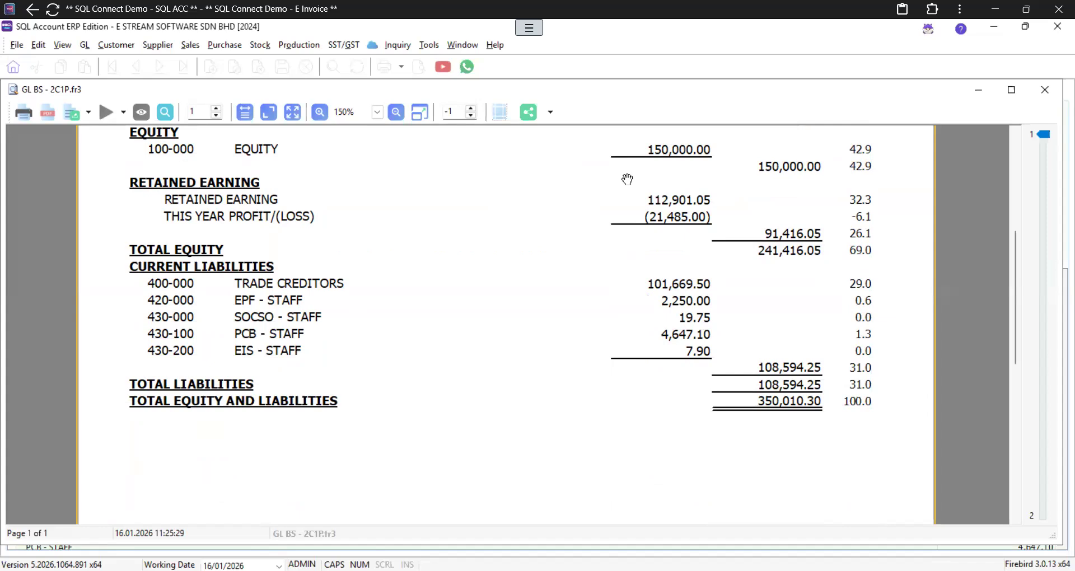
pyautogui.click(1044, 88)
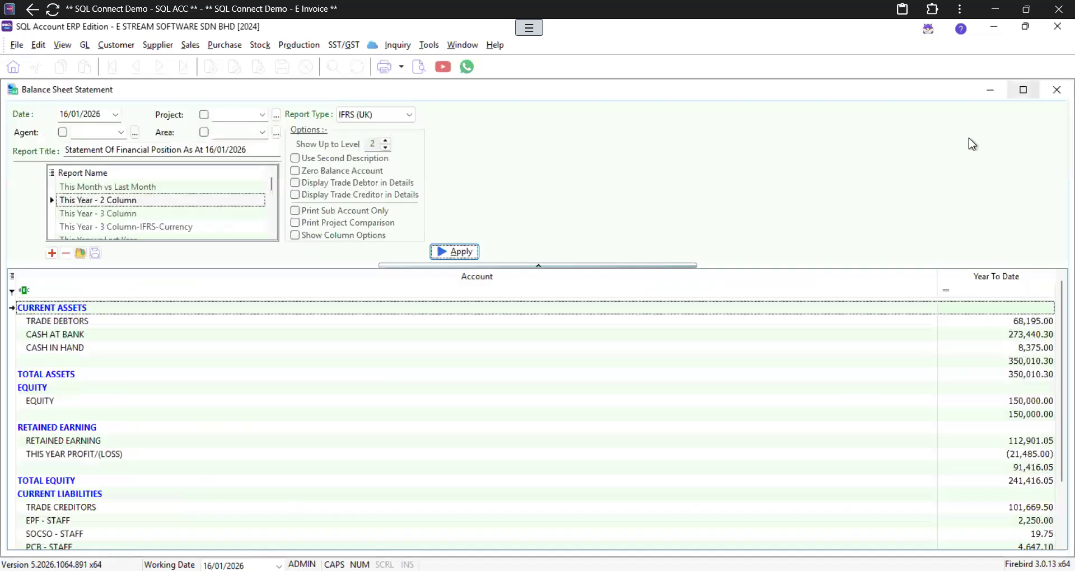
# Step: Close the Balance Sheet Statement window to return to the General Ledger page
pyautogui.click(1058, 95)
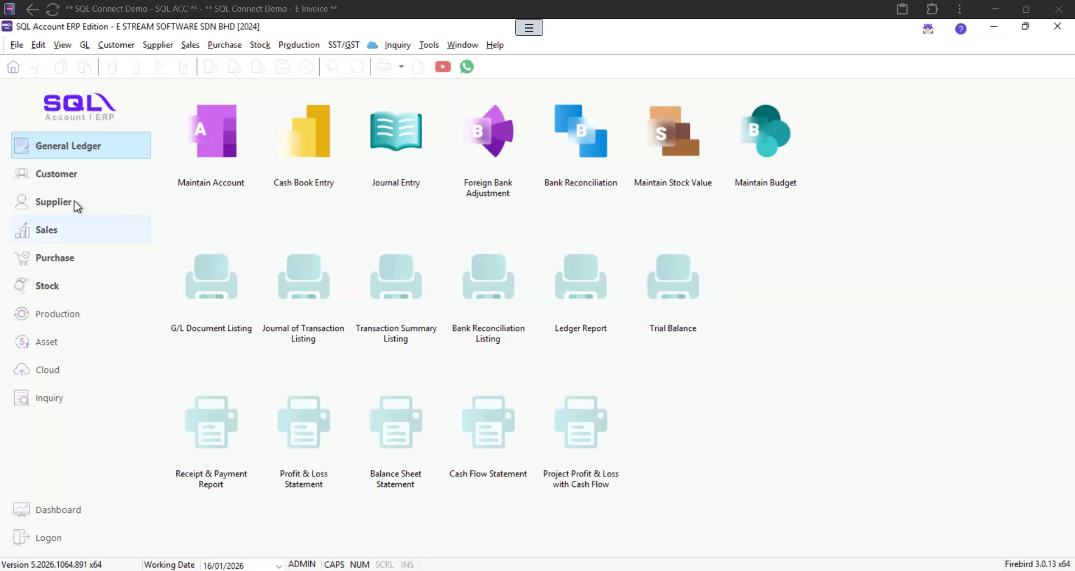
# Step: Open Maintain Customer from the Customer functions to list all 14 customers
pyautogui.click(63, 183)
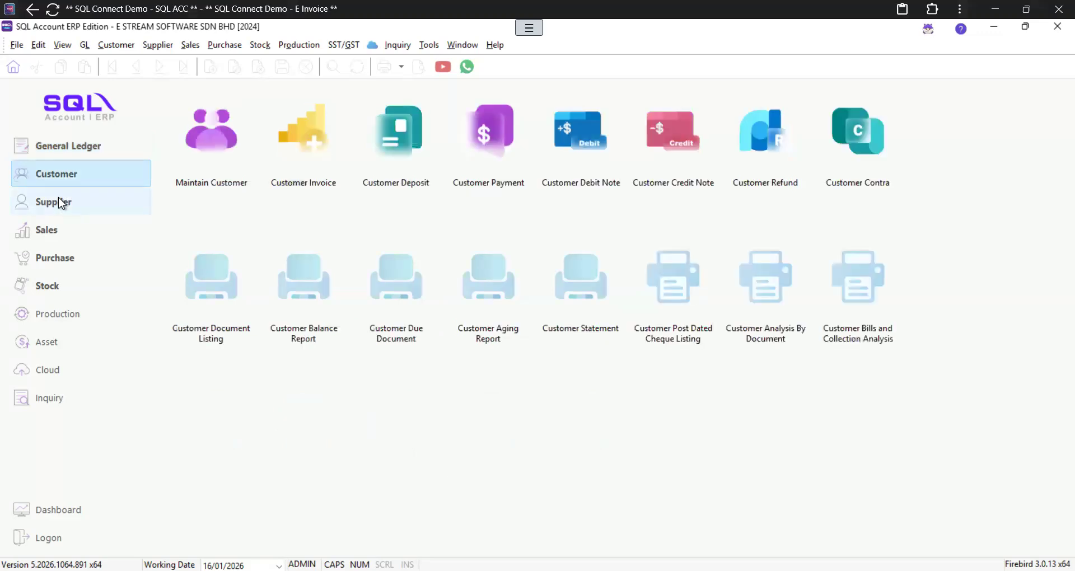
pyautogui.click(58, 197)
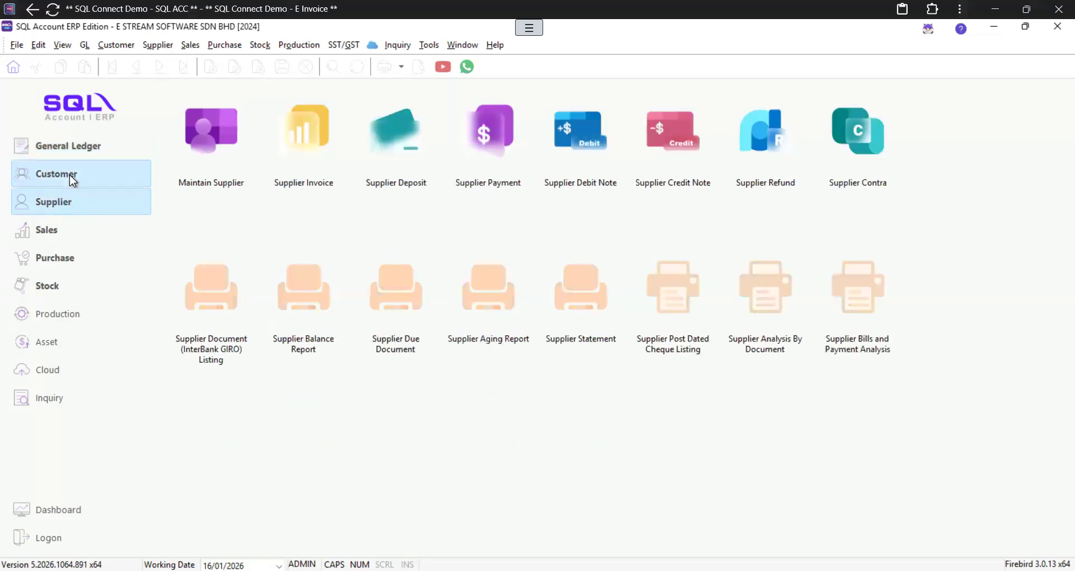
pyautogui.click(69, 175)
pyautogui.click(190, 162)
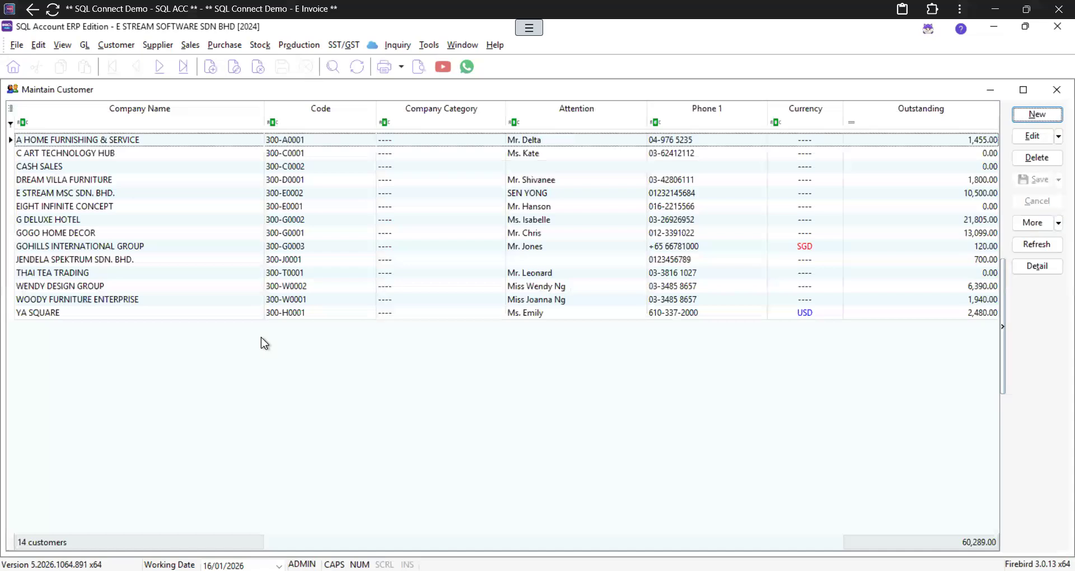
# Step: Open the YA SQUARE customer record, then the Company Profile from the File menu
pyautogui.doubleClick(78, 312)
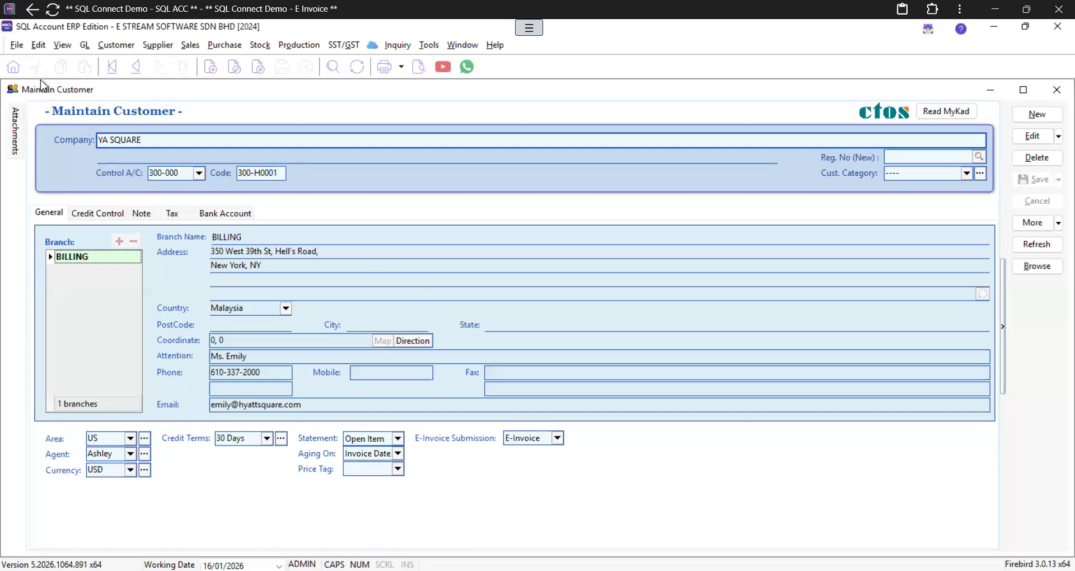
pyautogui.click(15, 45)
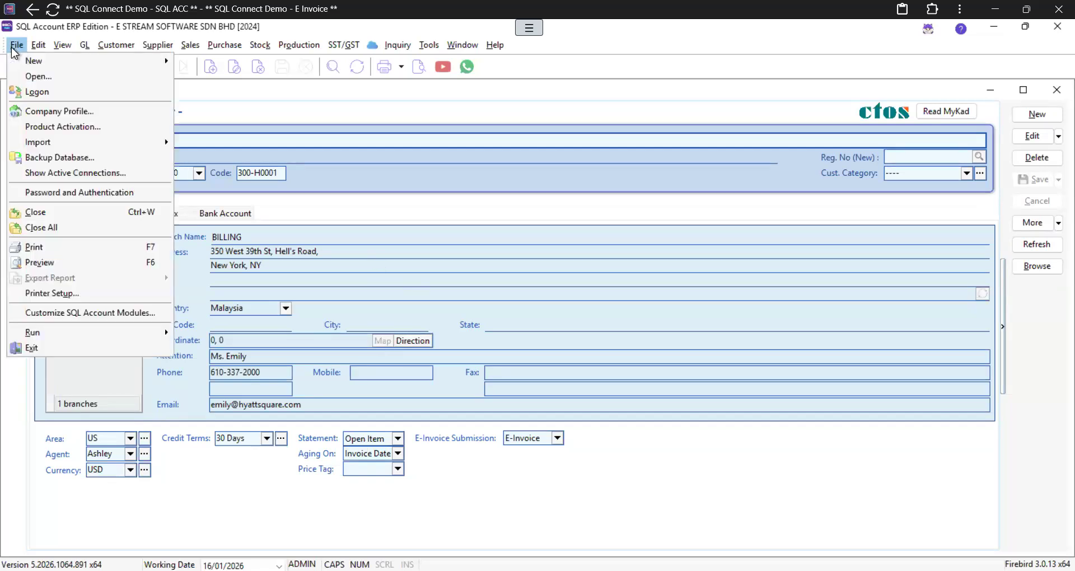
pyautogui.click(30, 111)
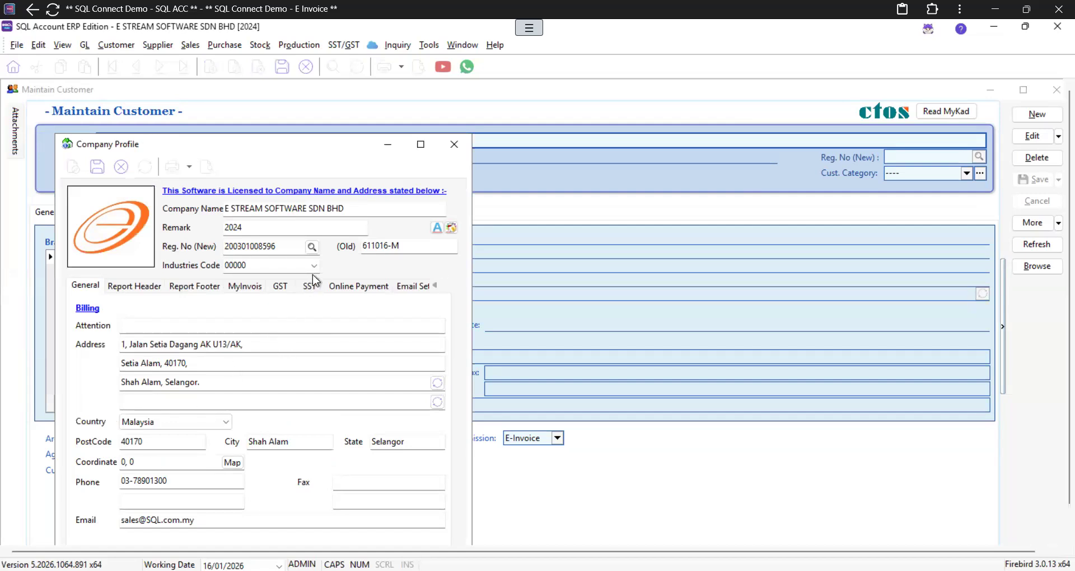
pyautogui.click(311, 247)
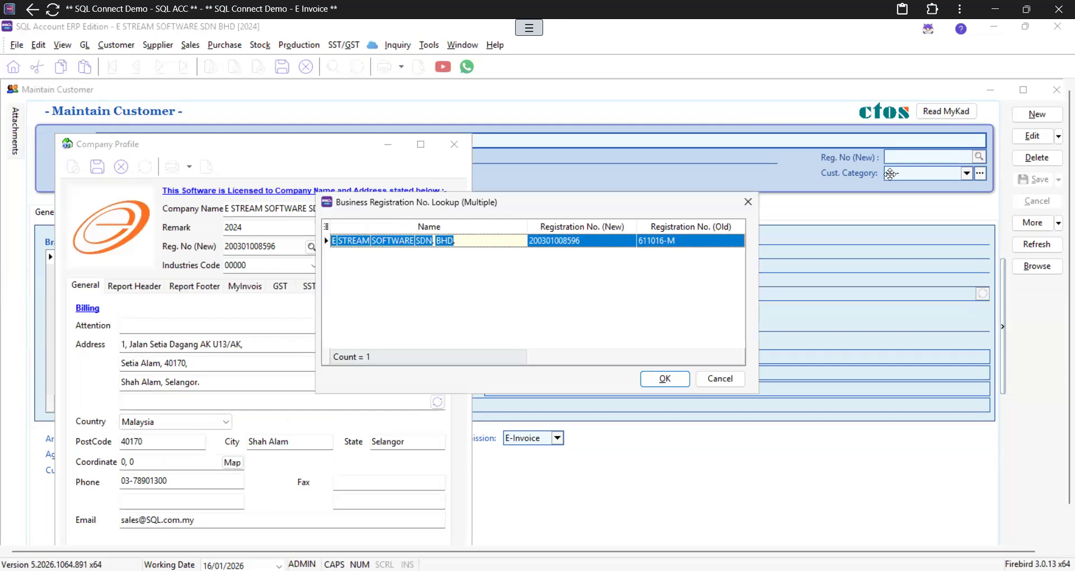
pyautogui.click(748, 202)
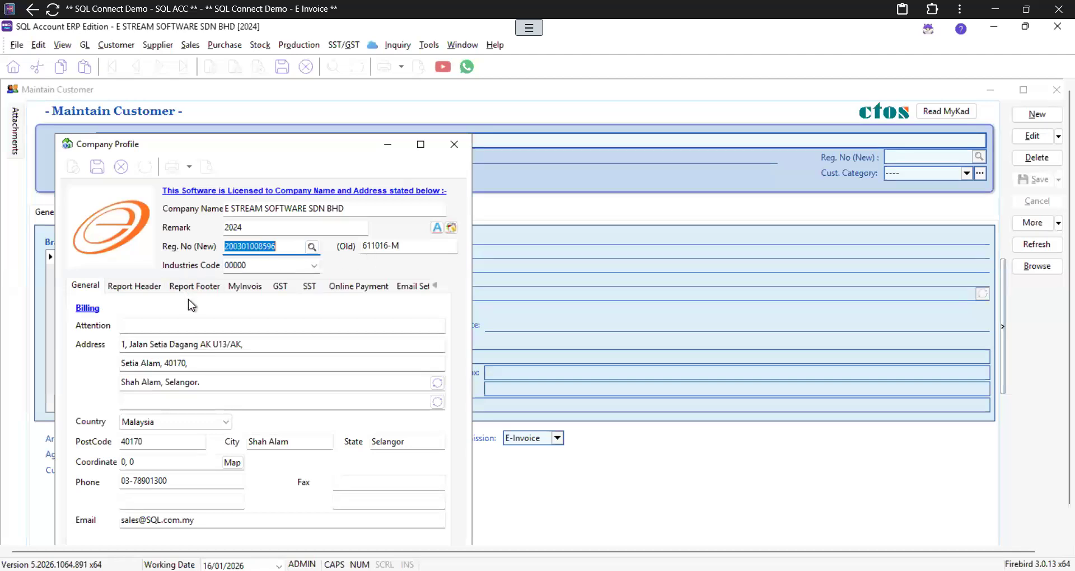
# Step: Check the company's MyInvois TIN and BRN details, then close the Company Profile
pyautogui.click(242, 288)
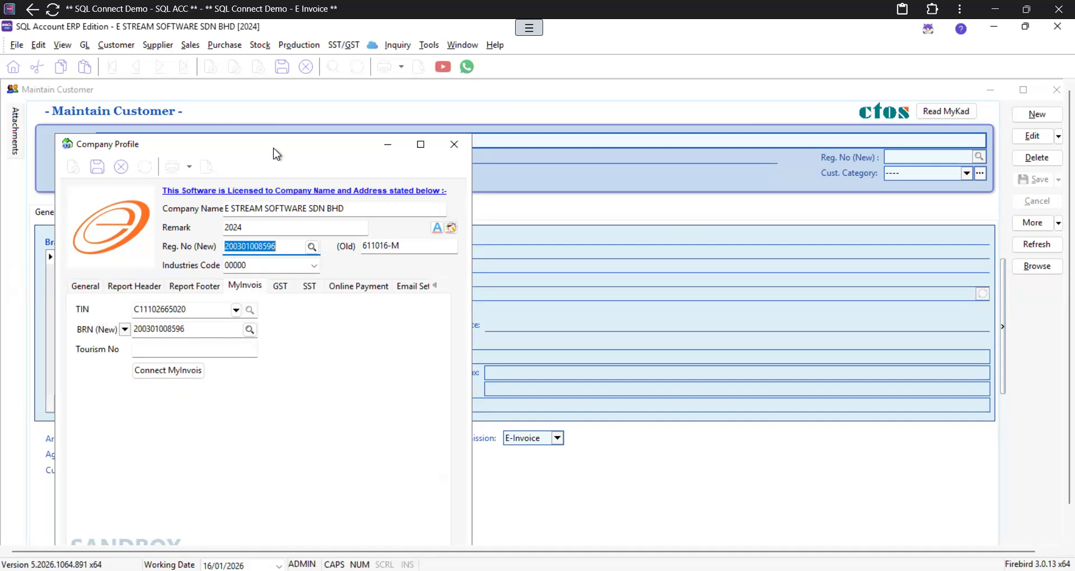
pyautogui.moveTo(274, 148); pyautogui.dragTo(302, 101)
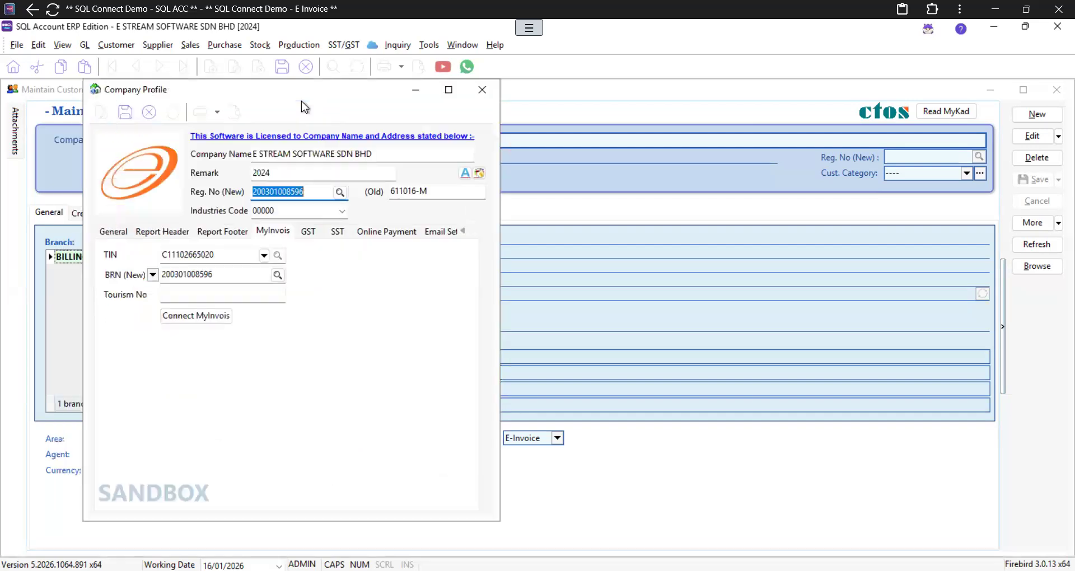
pyautogui.click(487, 98)
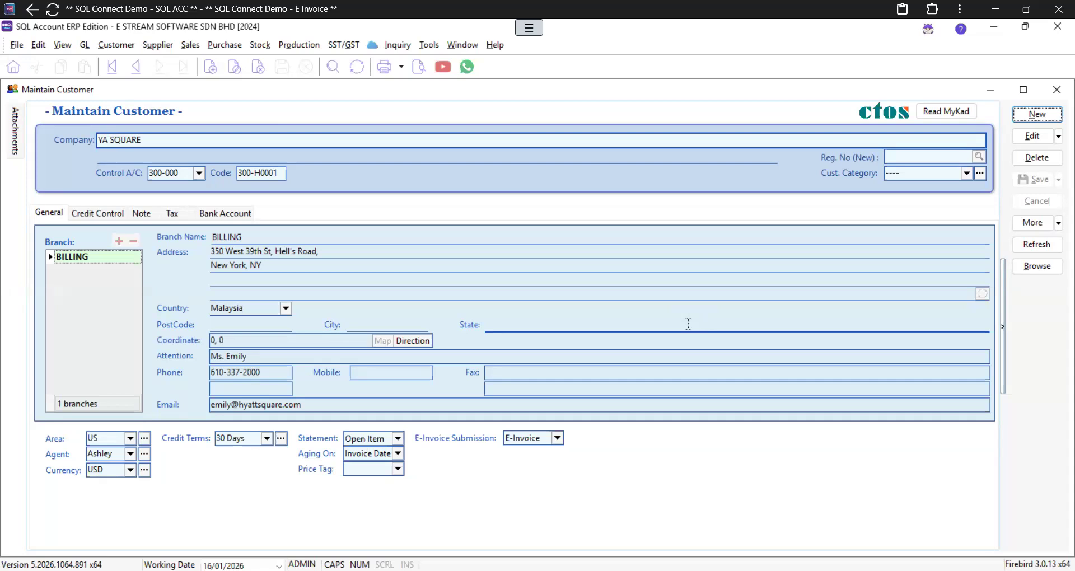
# Step: Close the Maintain Customer window
pyautogui.click(1057, 91)
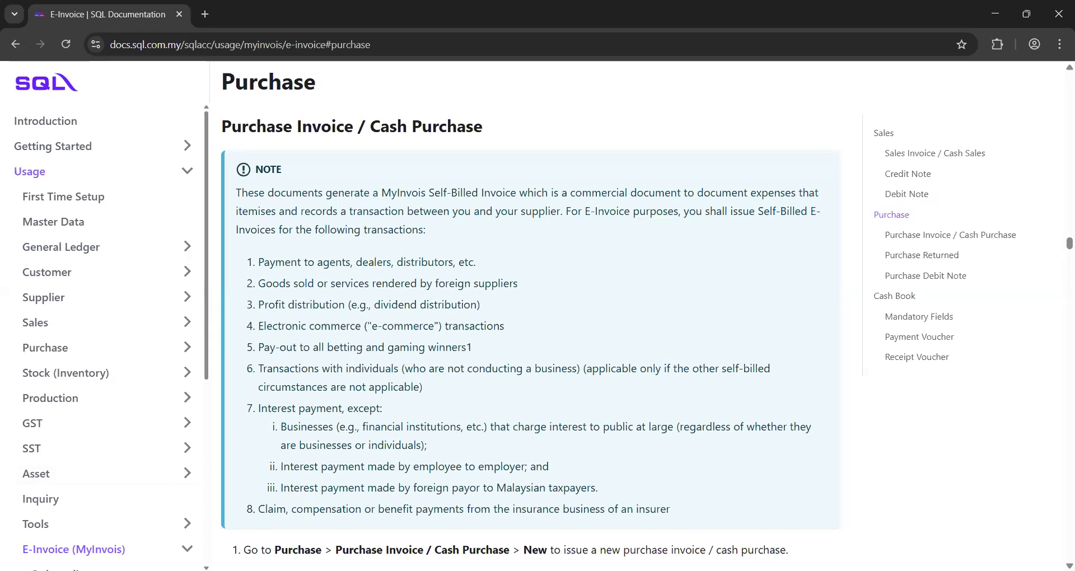
# Step: Switch from the Chrome documentation page back to the SQL Account ERP window
pyautogui.hotkey('alt', 'Tab')
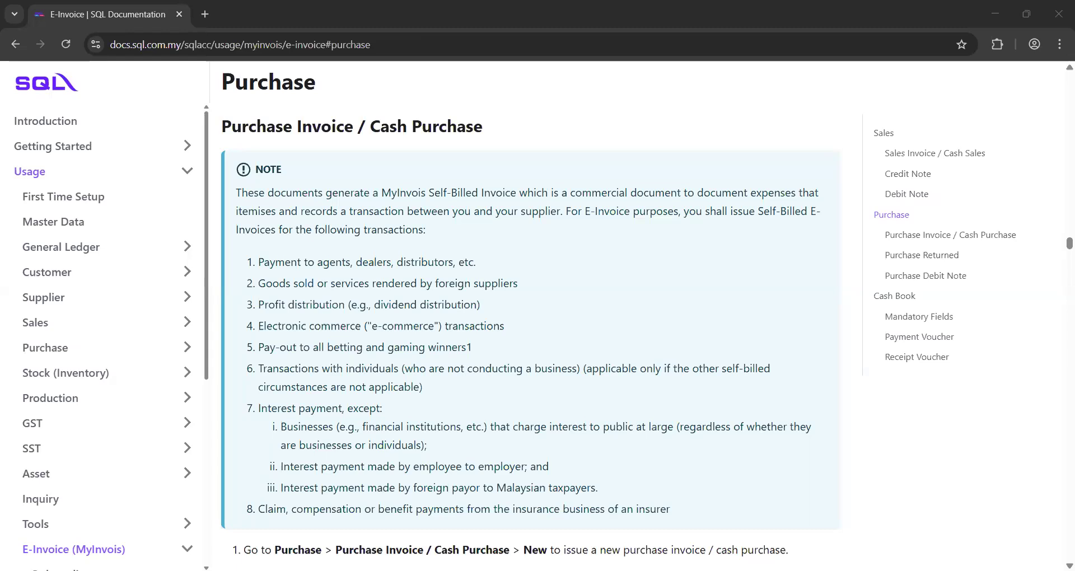
pyautogui.hotkey('alt', 'Tab')
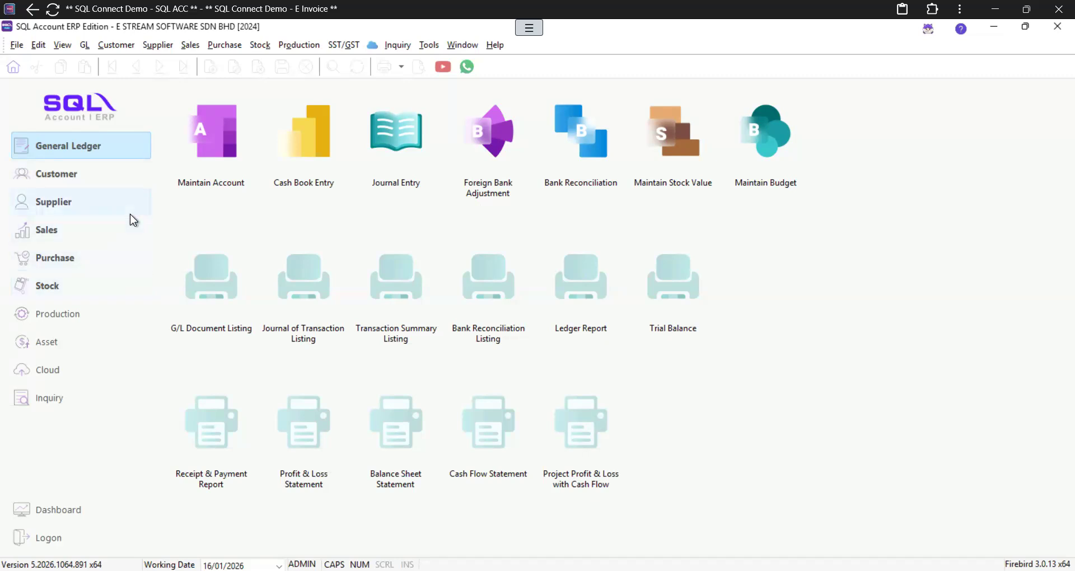
# Step: Open customer YA SQUARE from Maintain Customer and list its Dealer, Retail and Wholesale price tags
pyautogui.click(44, 285)
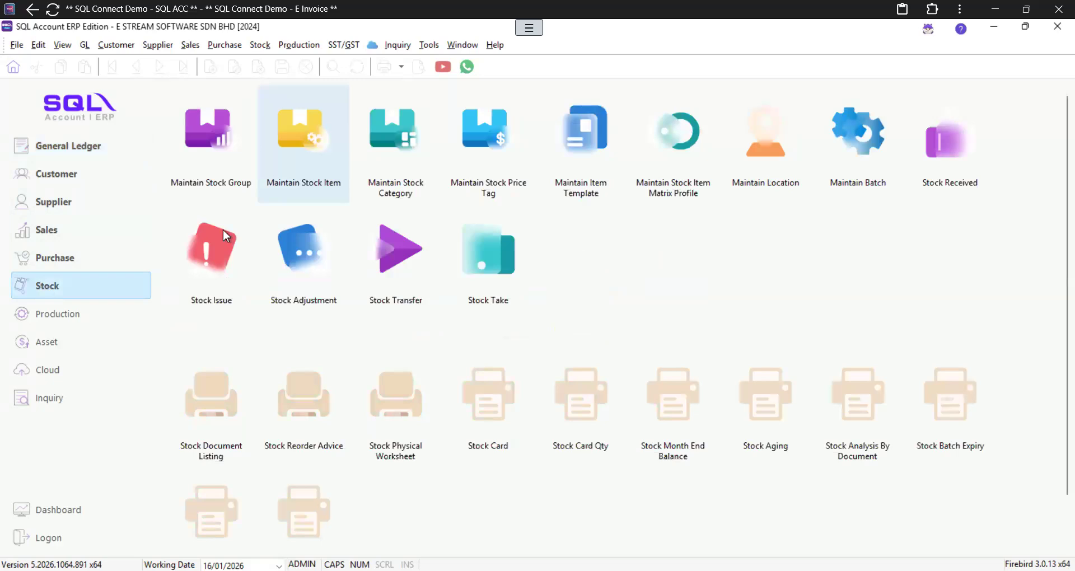
pyautogui.click(68, 179)
pyautogui.click(60, 204)
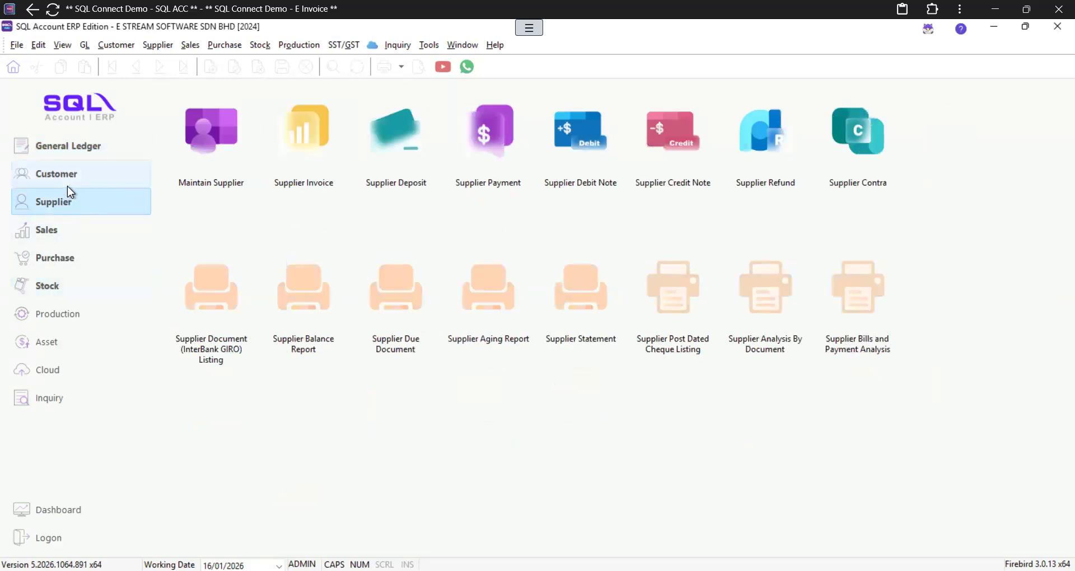
pyautogui.click(75, 171)
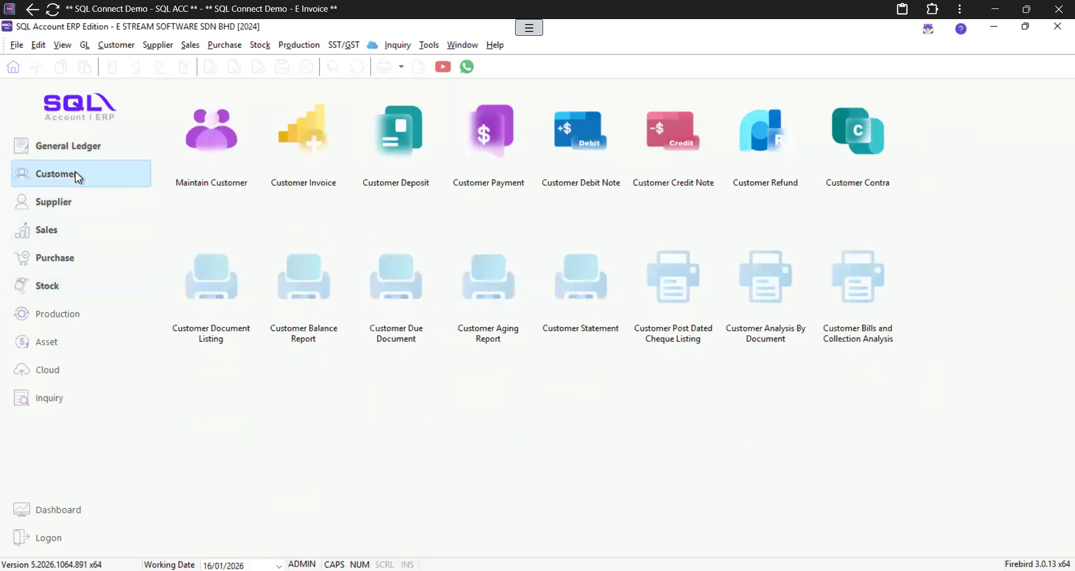
pyautogui.click(206, 169)
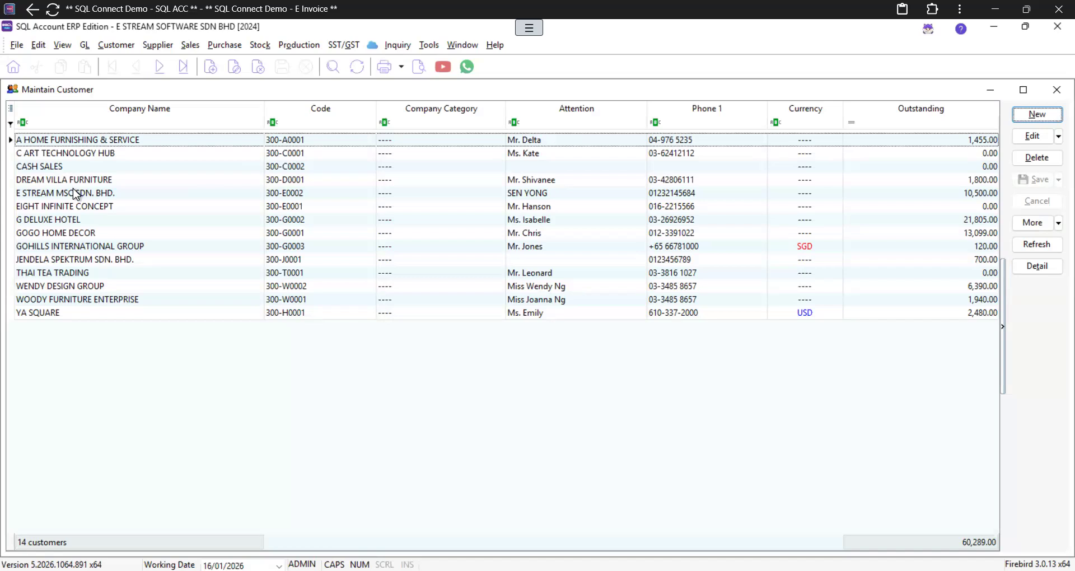
pyautogui.doubleClick(64, 311)
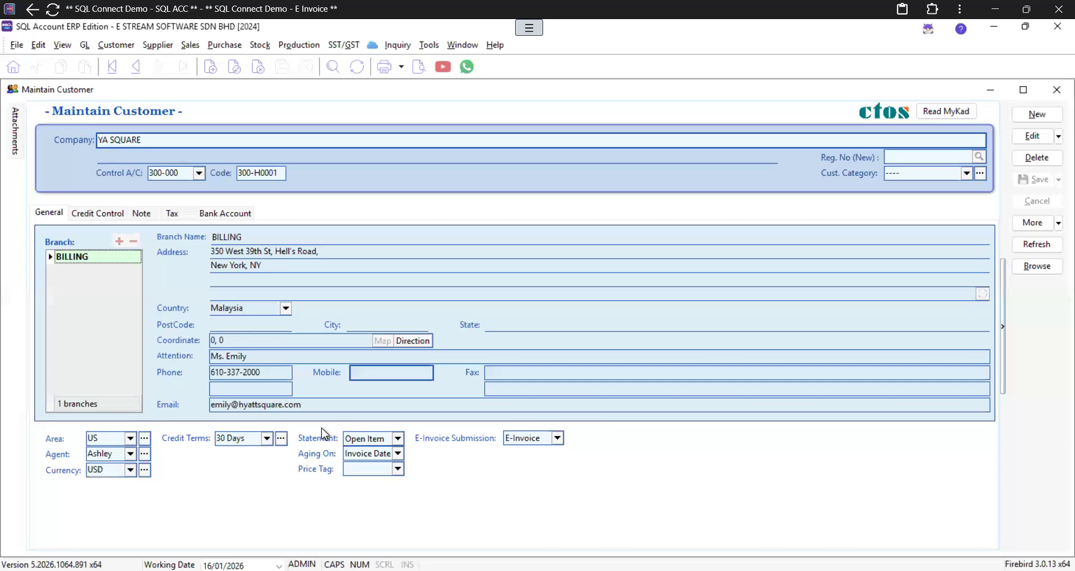
pyautogui.hotkey('alt', 'Tab')
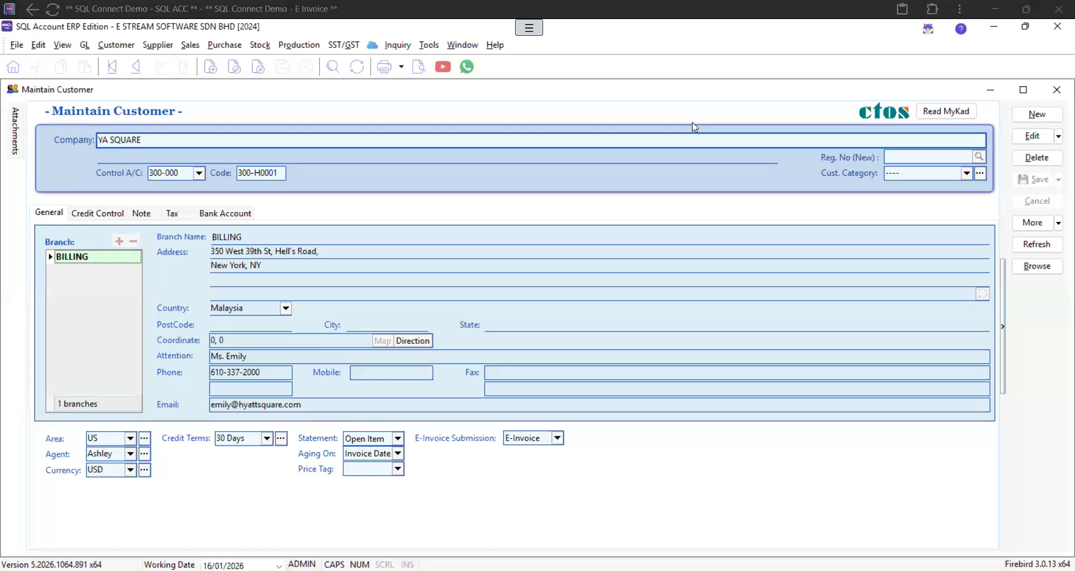
pyautogui.click(398, 470)
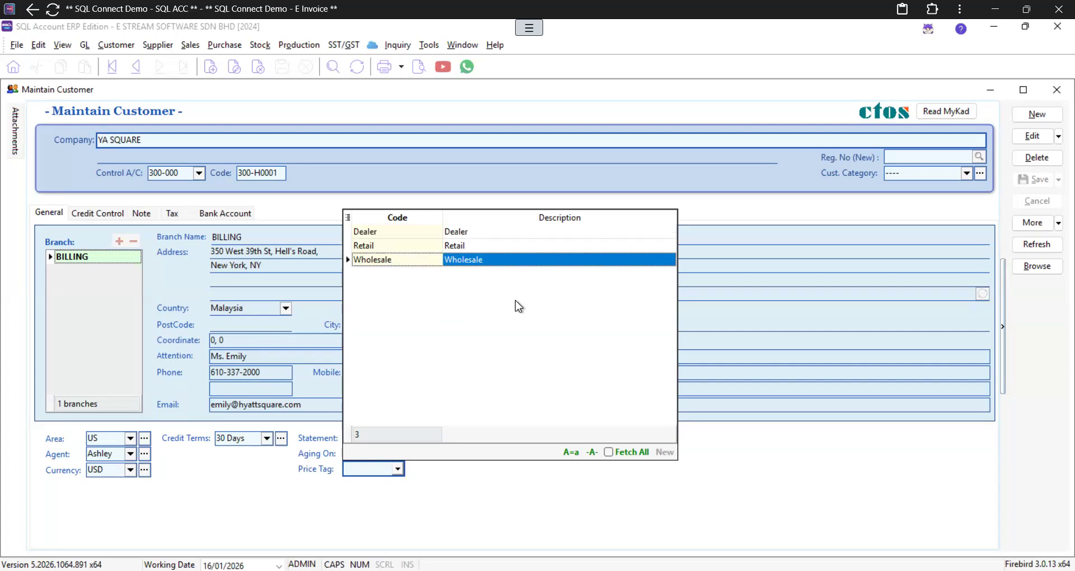
# Step: View the Dealer tag in Maintain Stock Price Tag, then close it and the blank-tagged YA SQUARE form
pyautogui.click(427, 46)
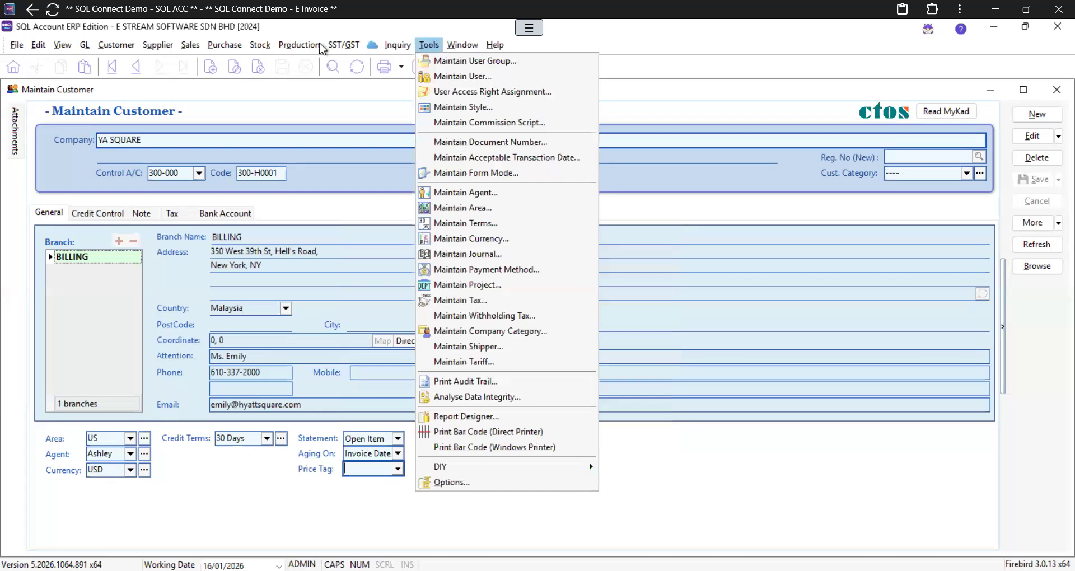
pyautogui.moveTo(268, 50)
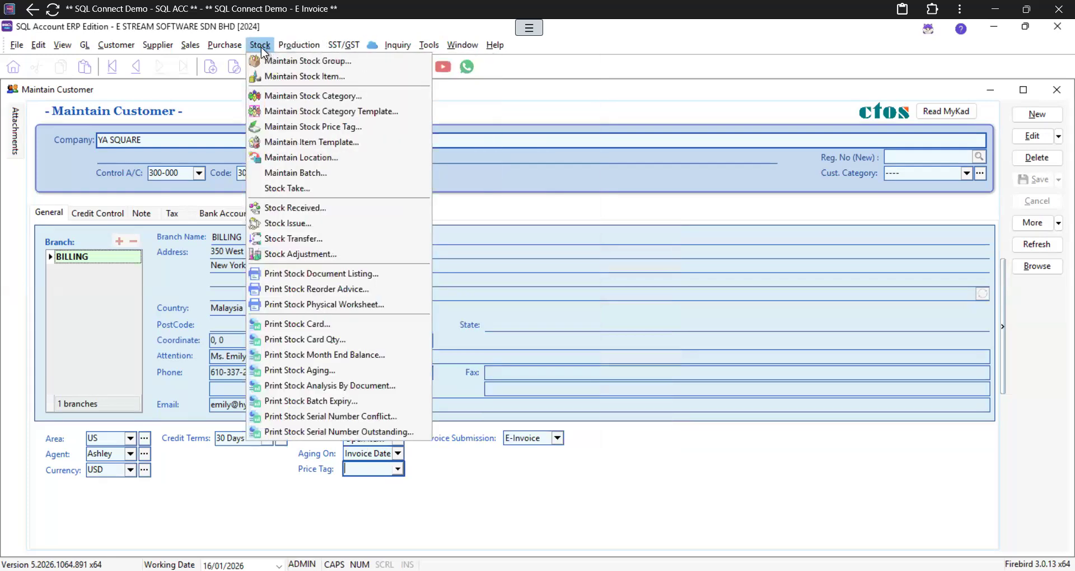
pyautogui.click(316, 129)
pyautogui.doubleClick(236, 232)
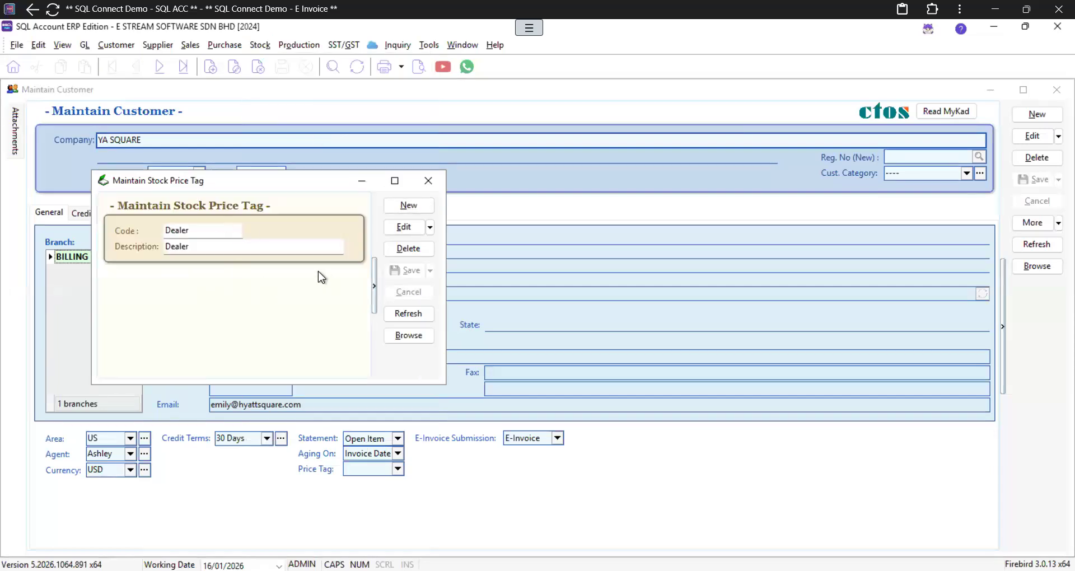
pyautogui.click(427, 180)
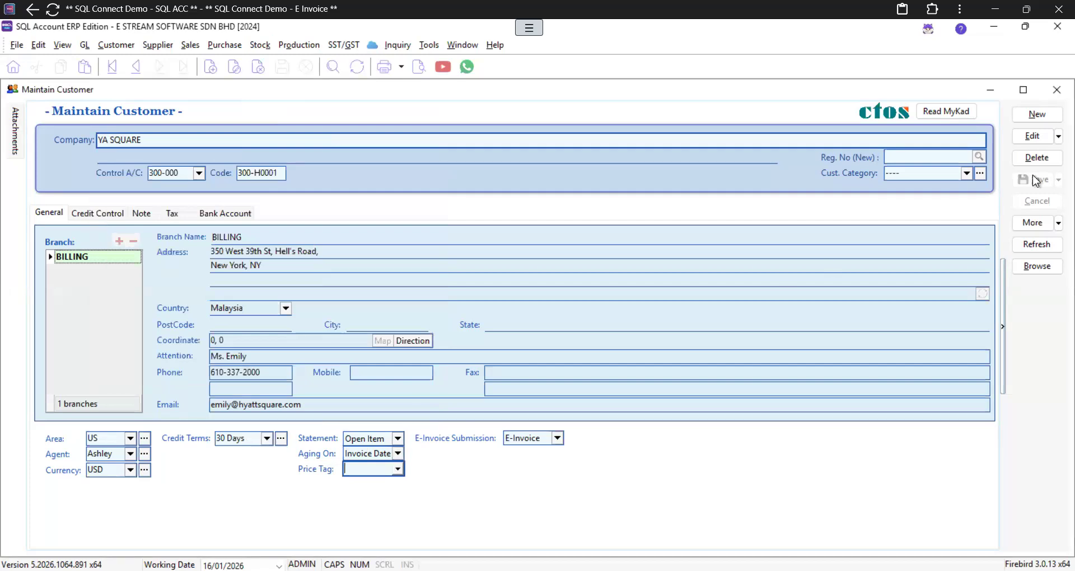
pyautogui.click(1058, 92)
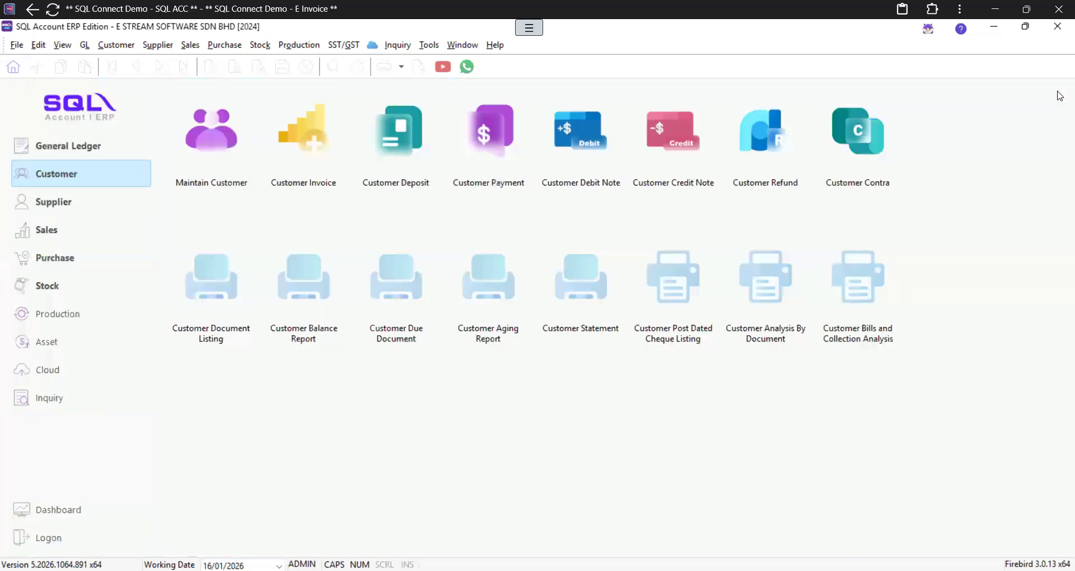
# Step: Check the stock item and price tag lists, then reopen Maintain Stock Item showing 66 items
pyautogui.click(35, 286)
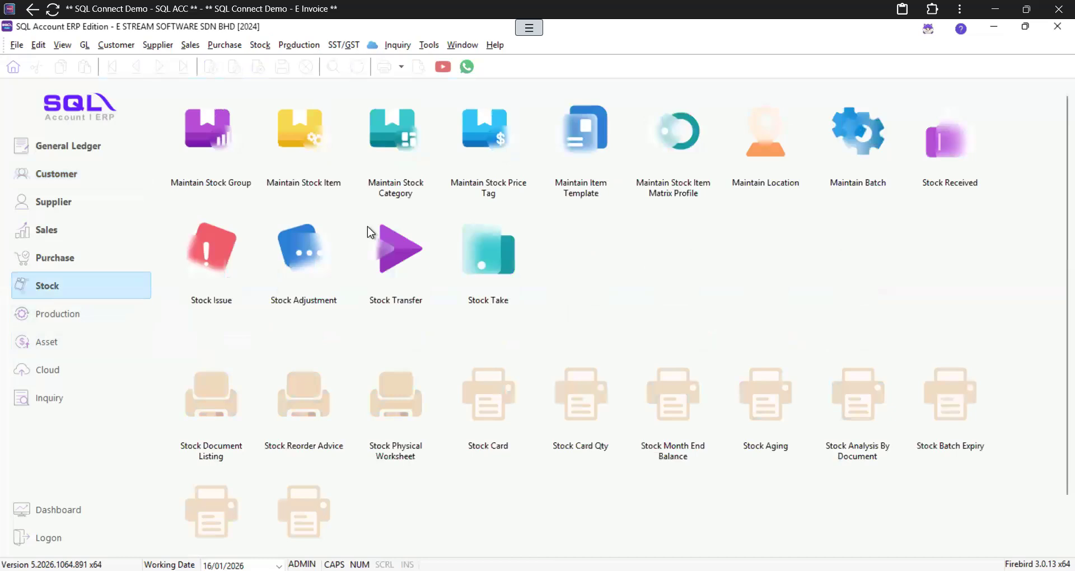
pyautogui.click(306, 161)
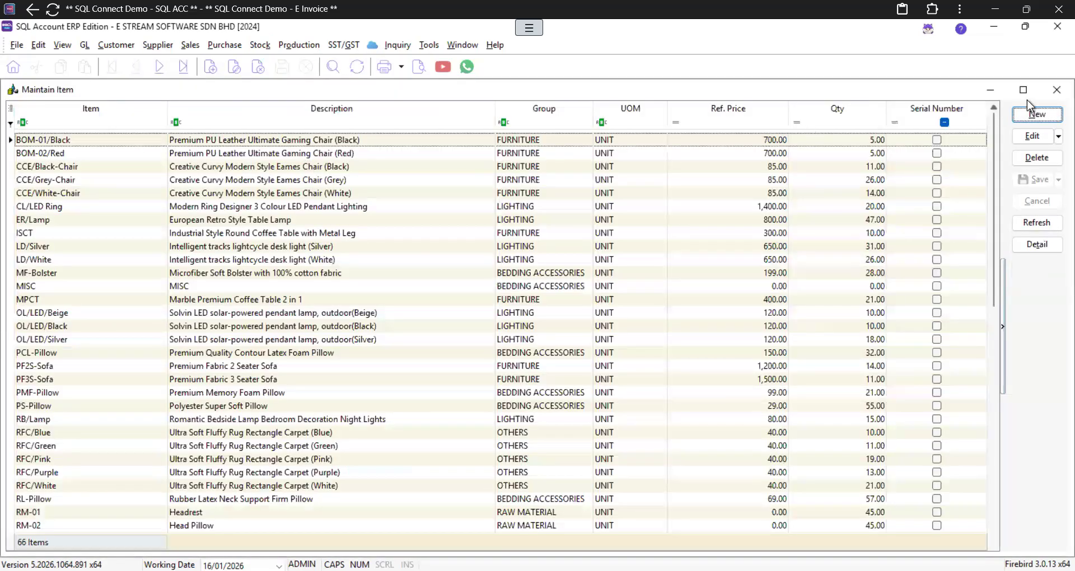
pyautogui.click(1058, 89)
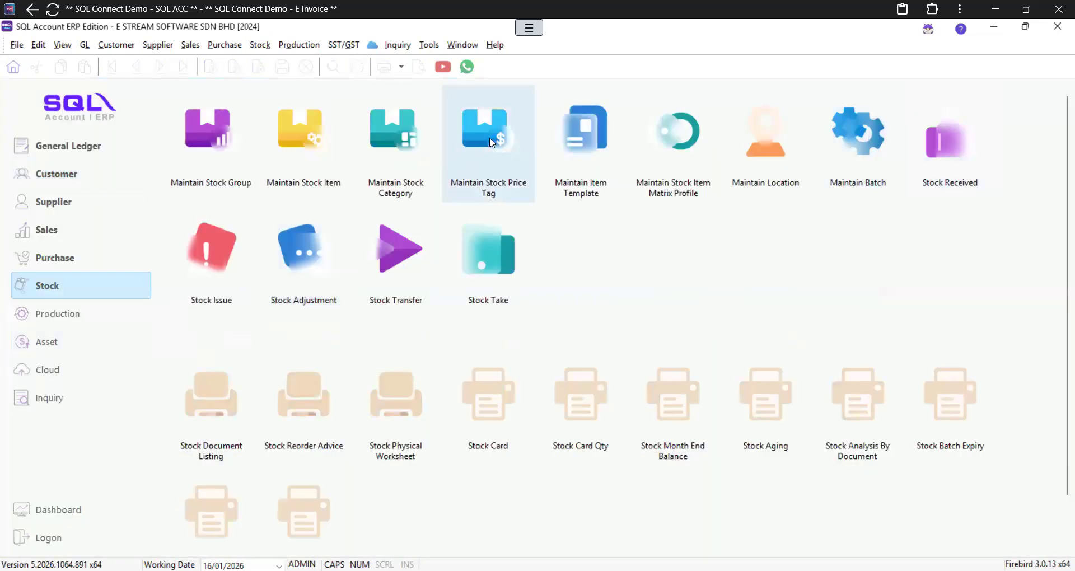
pyautogui.click(460, 159)
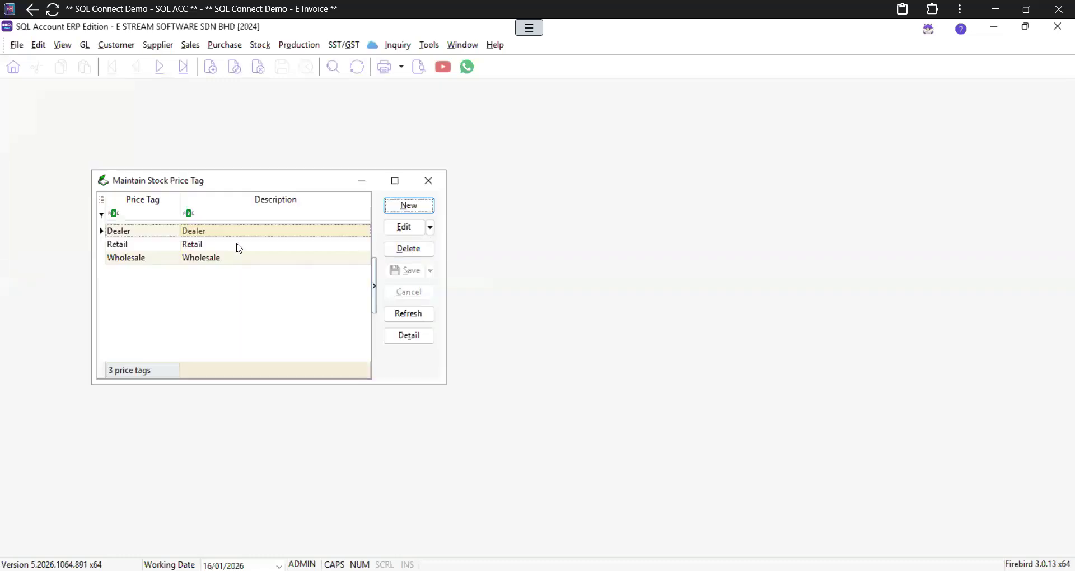
pyautogui.click(427, 181)
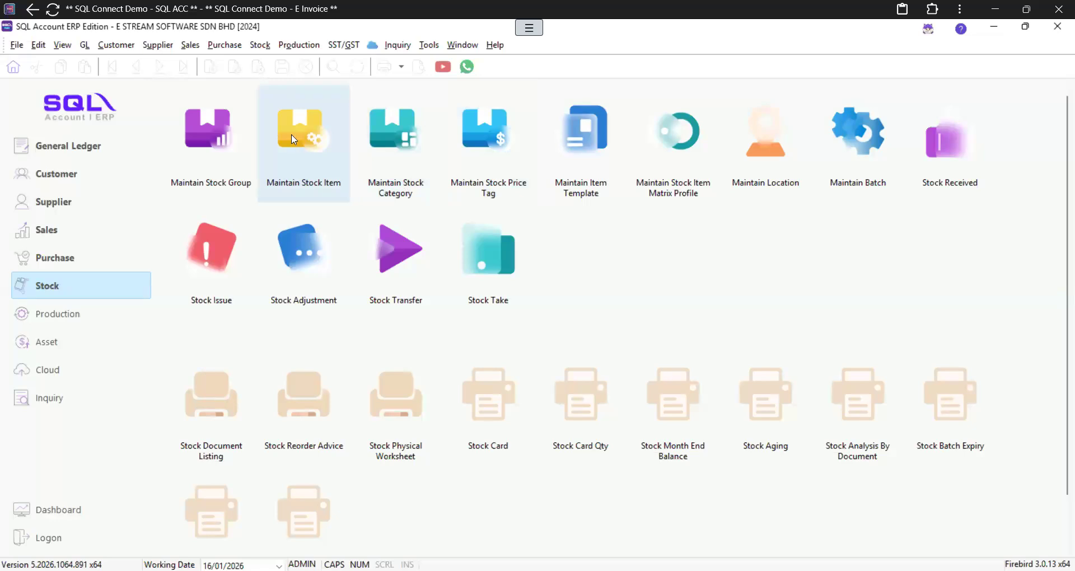
pyautogui.click(312, 124)
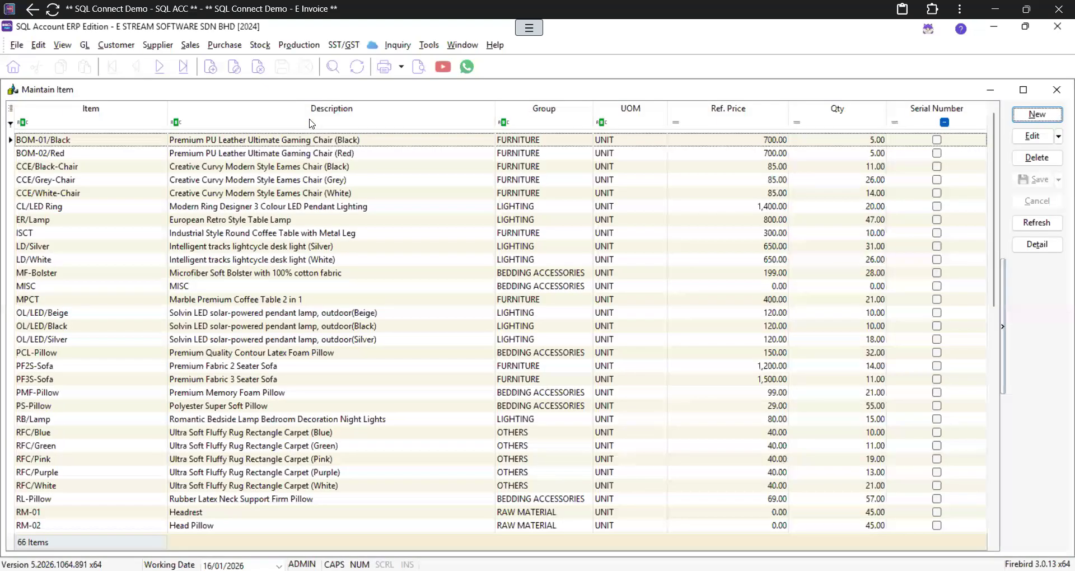
# Step: Open item BOM-01/Black and compare its Cust. Price and Supp. Price tabs
pyautogui.doubleClick(268, 143)
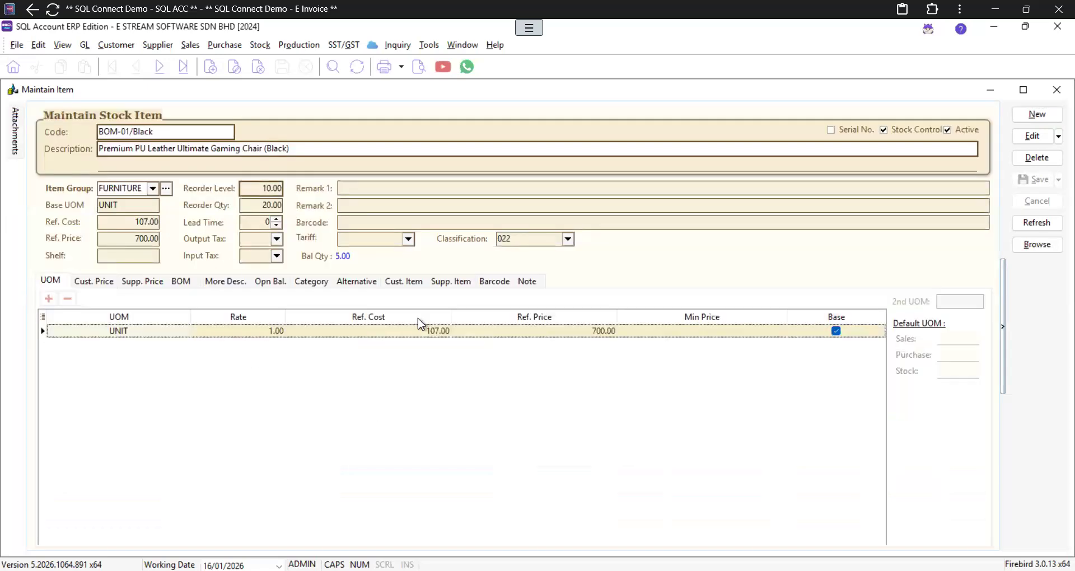
pyautogui.click(97, 283)
pyautogui.click(147, 285)
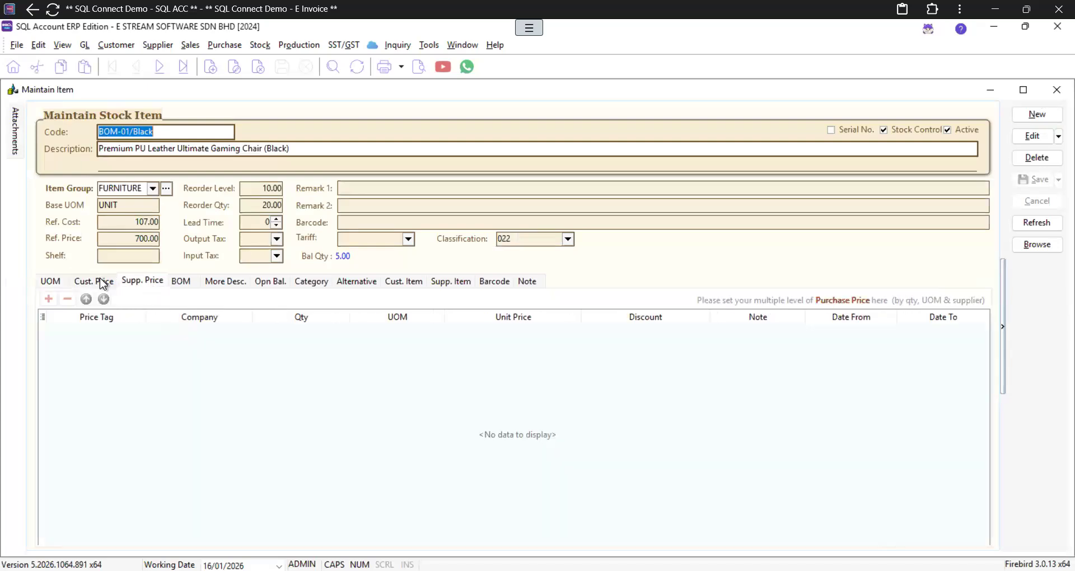
pyautogui.click(100, 280)
pyautogui.click(142, 281)
pyautogui.click(109, 289)
pyautogui.click(126, 289)
pyautogui.click(106, 284)
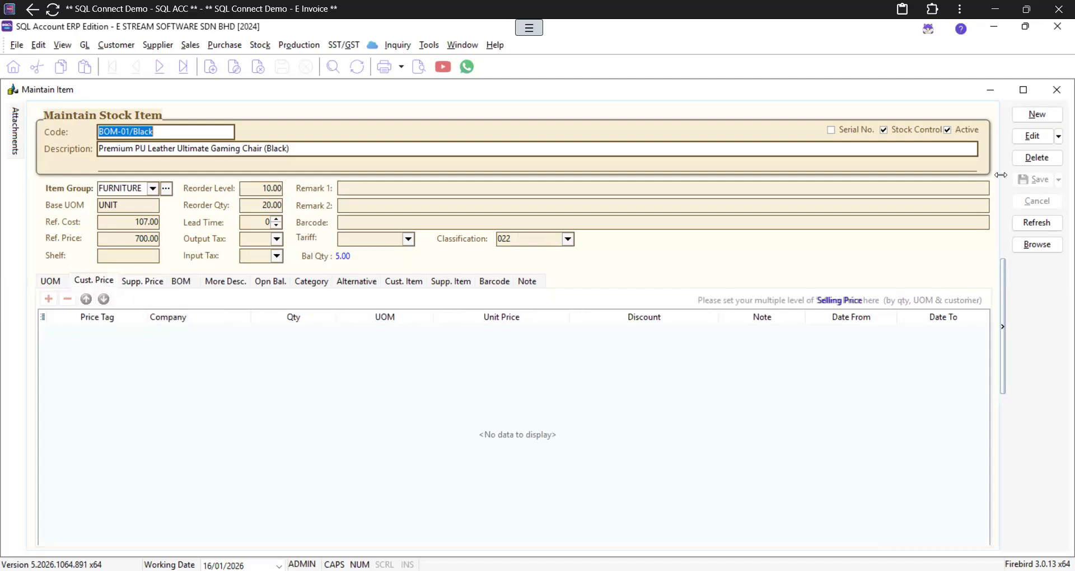
# Step: Edit the item, add a customer price row, and leave its Price Tag and Company blank
pyautogui.click(1036, 138)
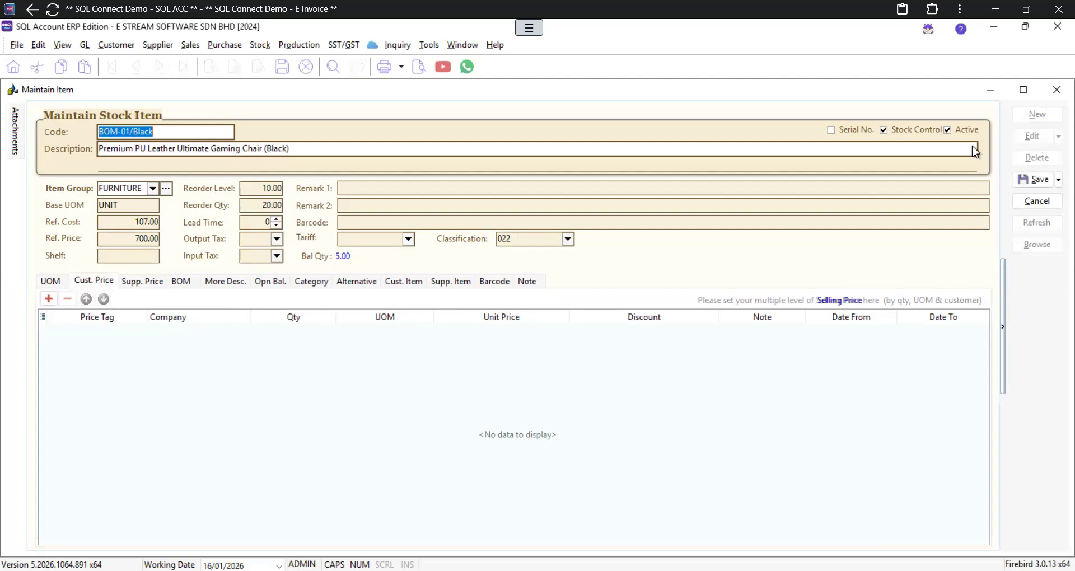
pyautogui.click(48, 299)
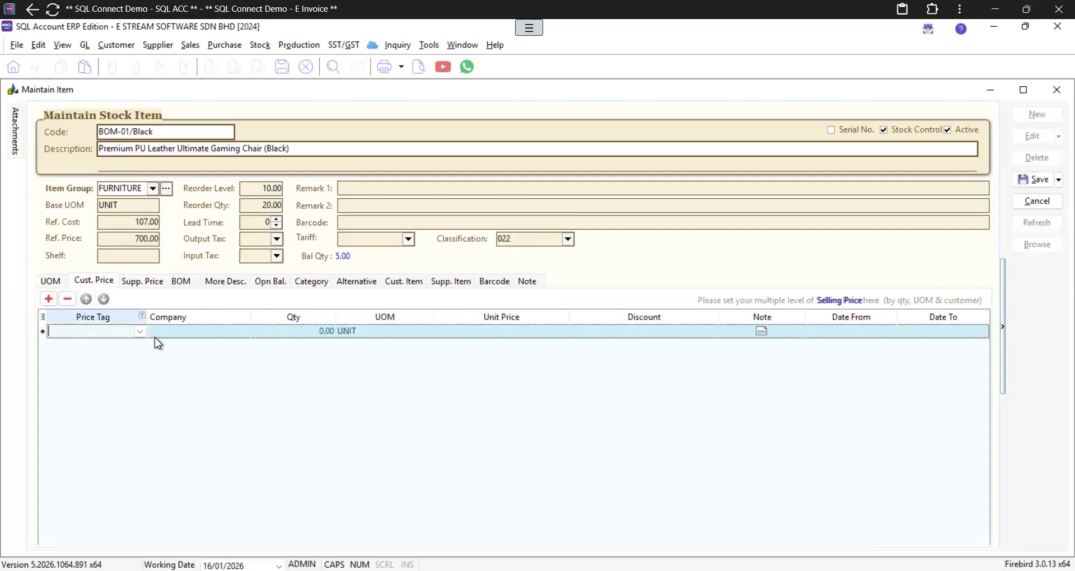
pyautogui.click(141, 331)
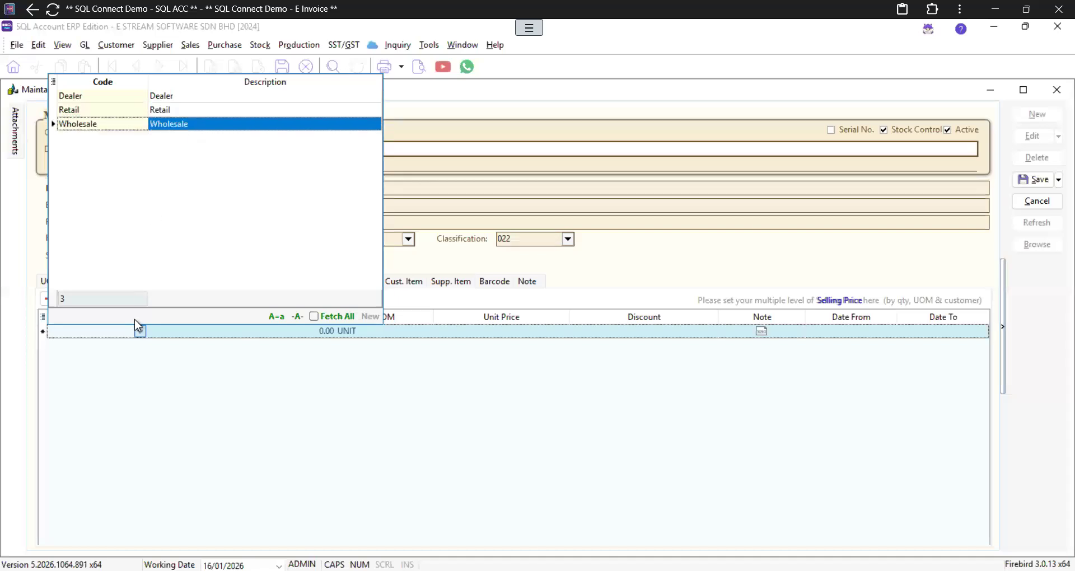
pyautogui.click(134, 383)
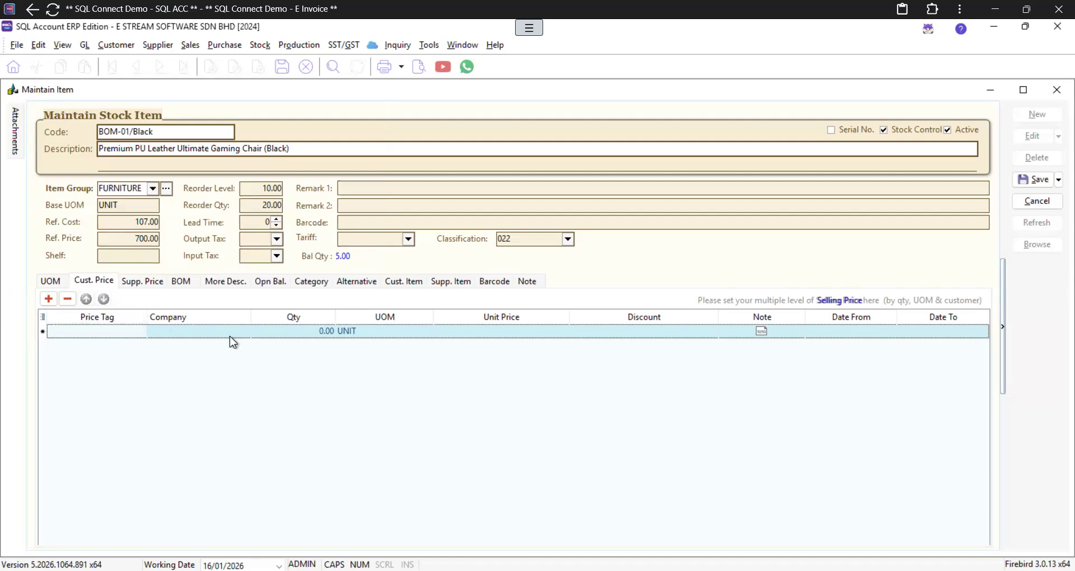
pyautogui.click(246, 334)
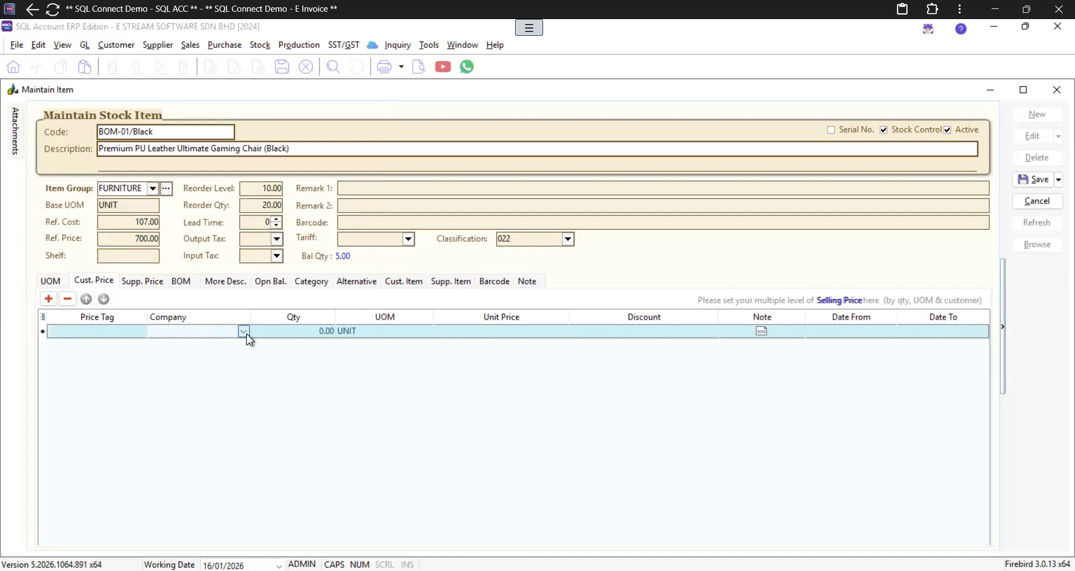
pyautogui.click(244, 331)
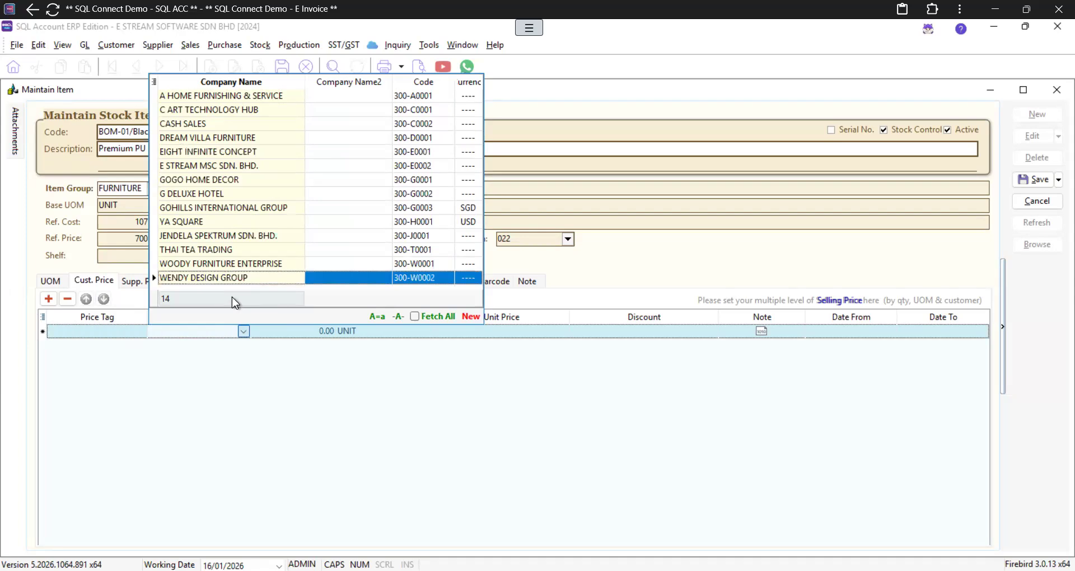
pyautogui.click(207, 345)
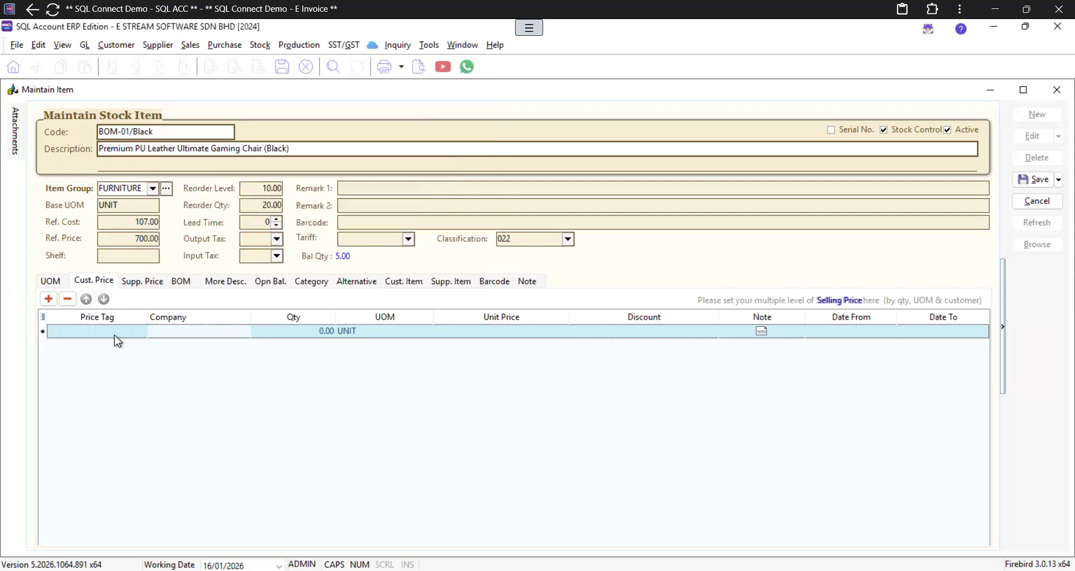
pyautogui.click(135, 332)
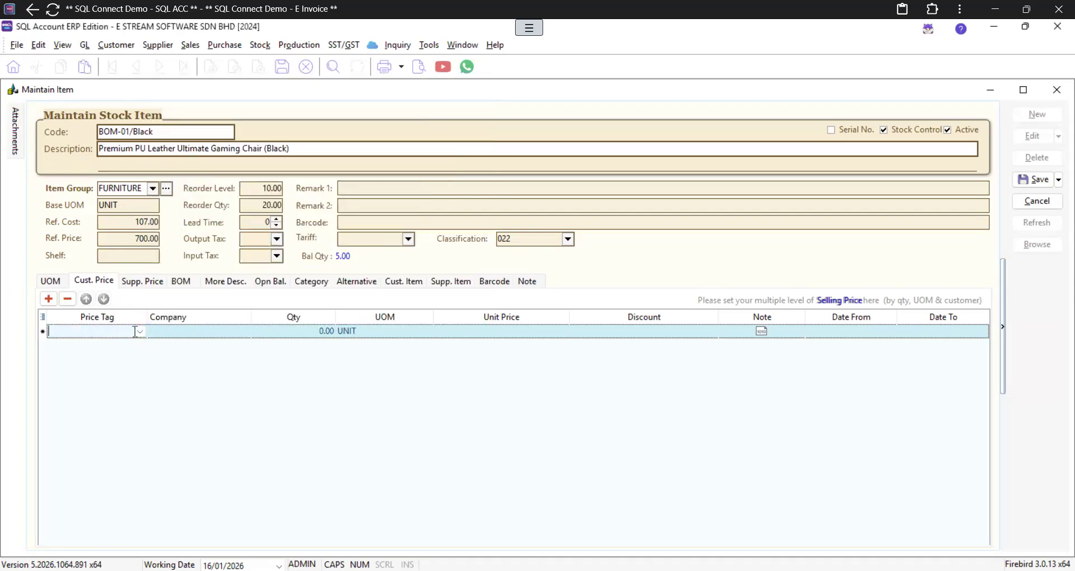
pyautogui.click(140, 331)
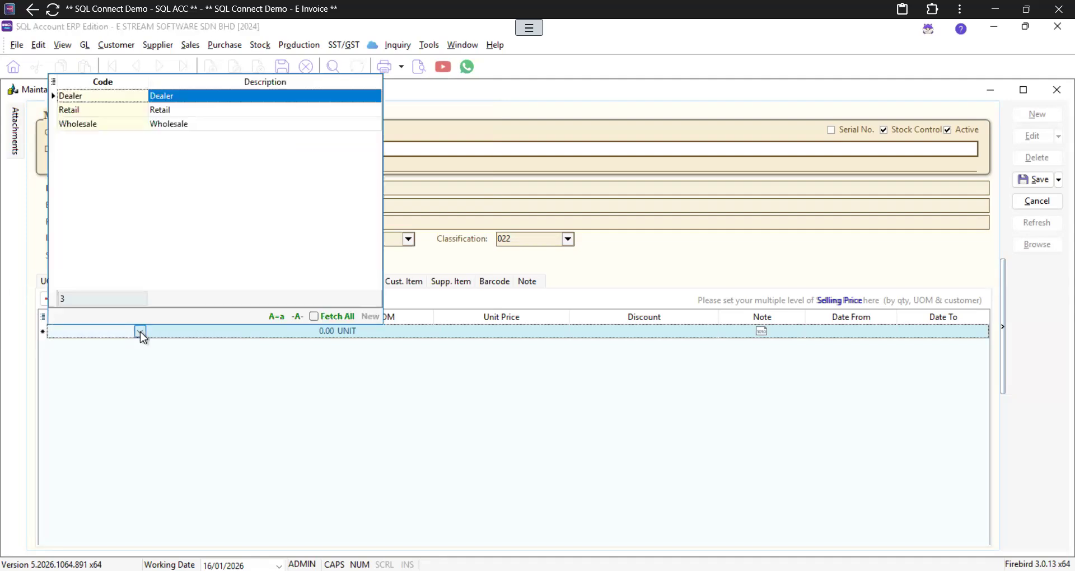
pyautogui.click(206, 359)
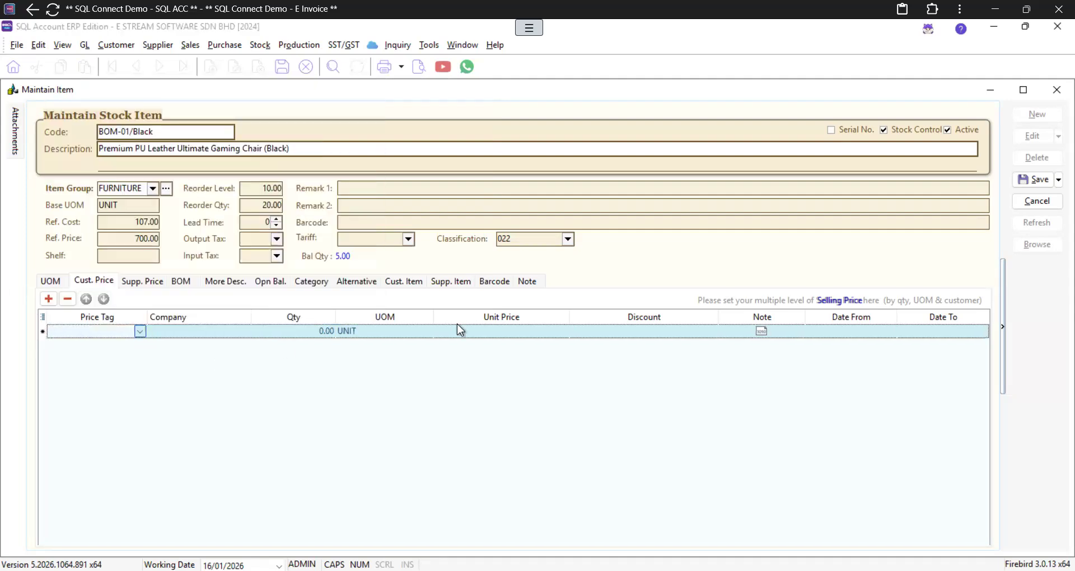
# Step: Set the customer price row to 500 units at 2.00 per unit, then add another row
pyautogui.click(307, 332)
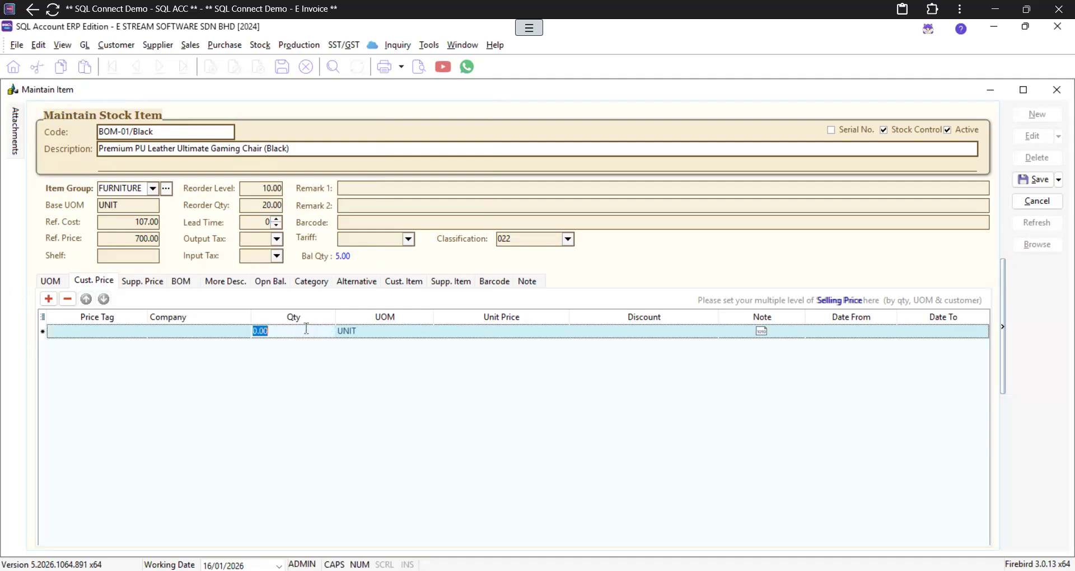
pyautogui.write('500')
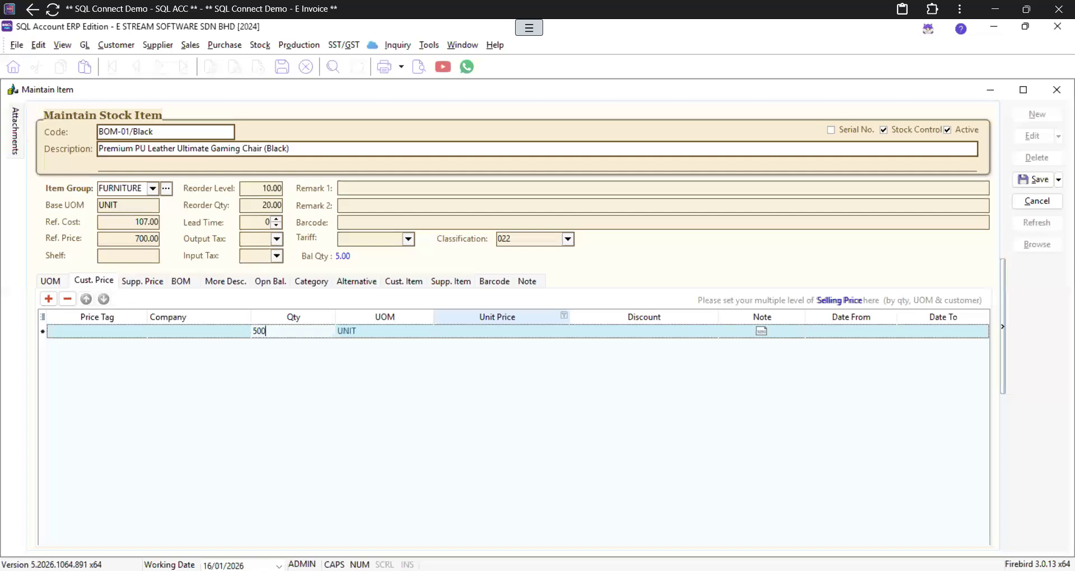
pyautogui.press('Tab')
pyautogui.write('1')
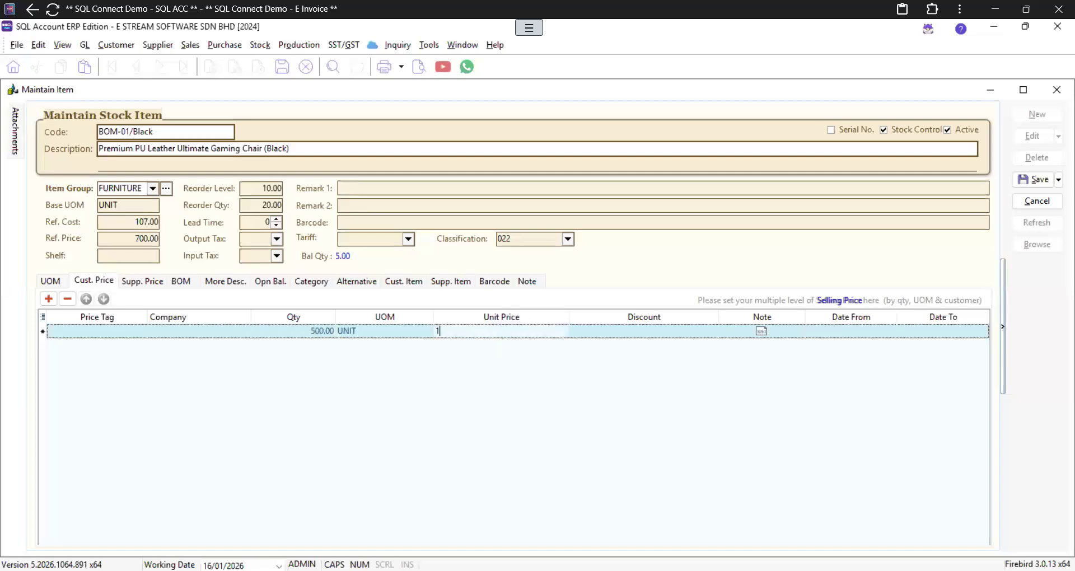
pyautogui.press('Tab')
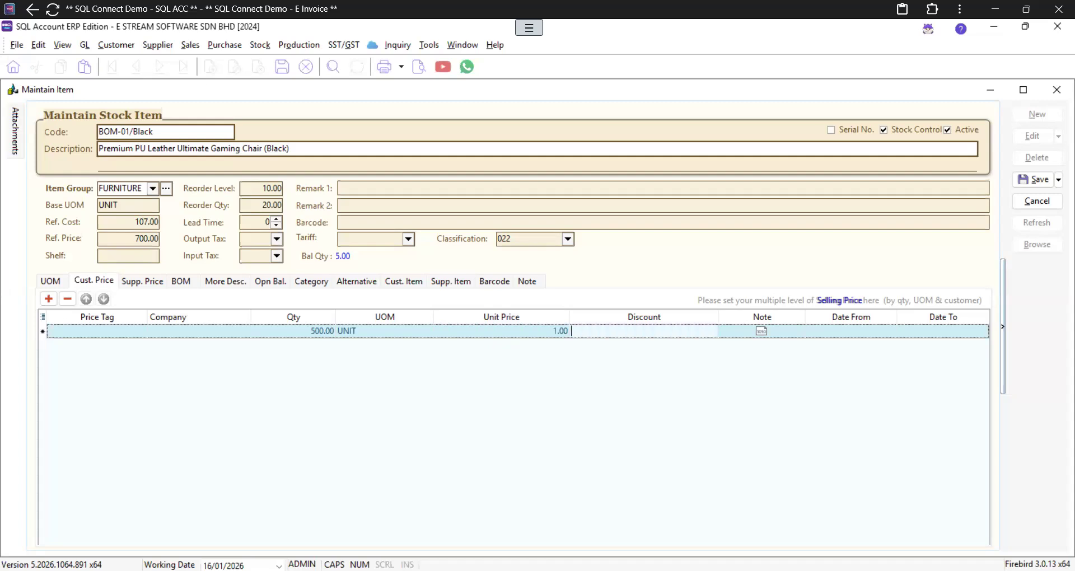
pyautogui.click(534, 335)
pyautogui.write('2')
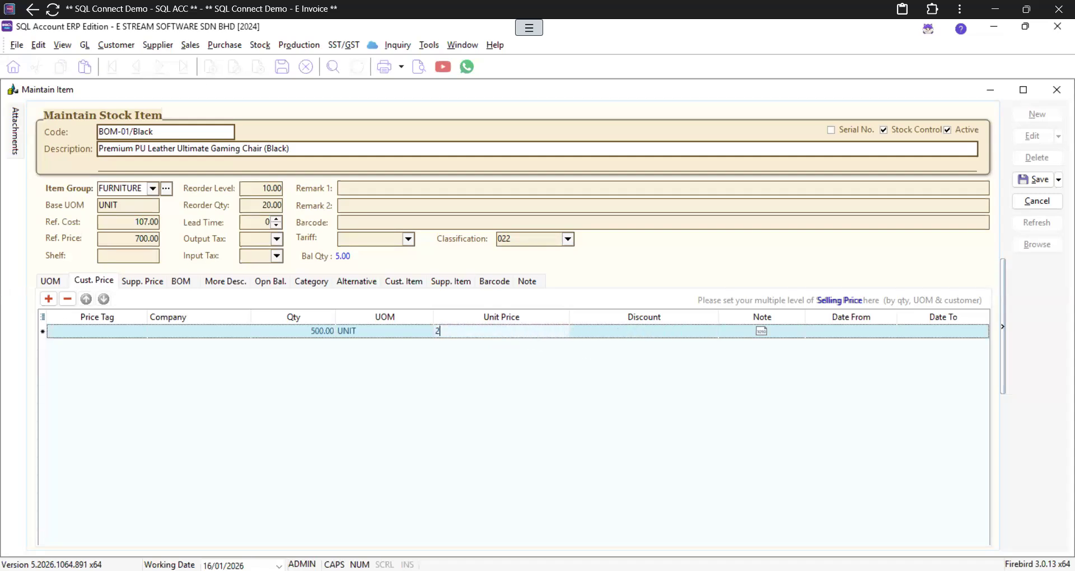
pyautogui.press('Tab')
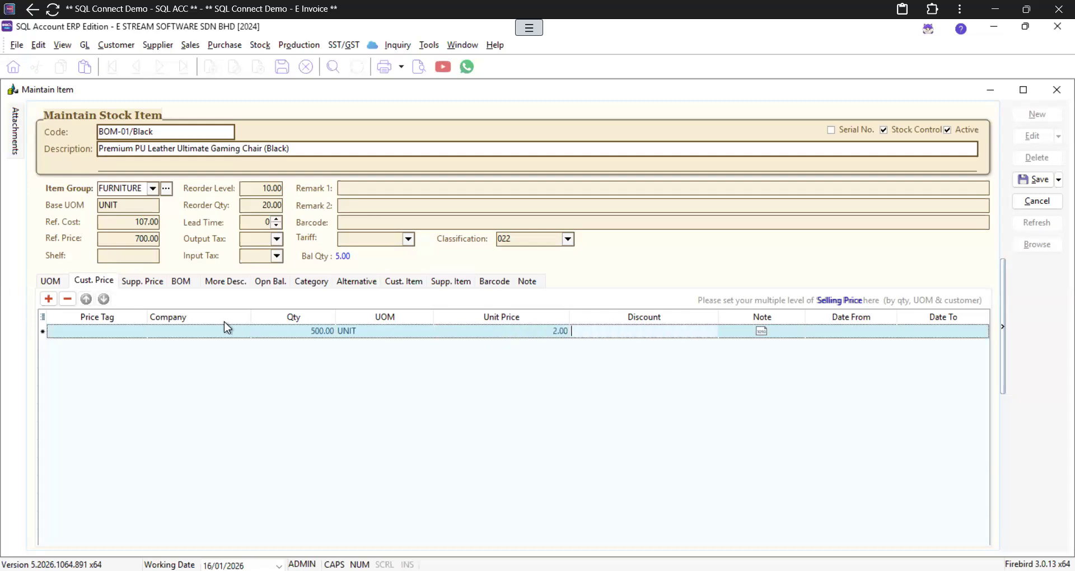
pyautogui.click(49, 299)
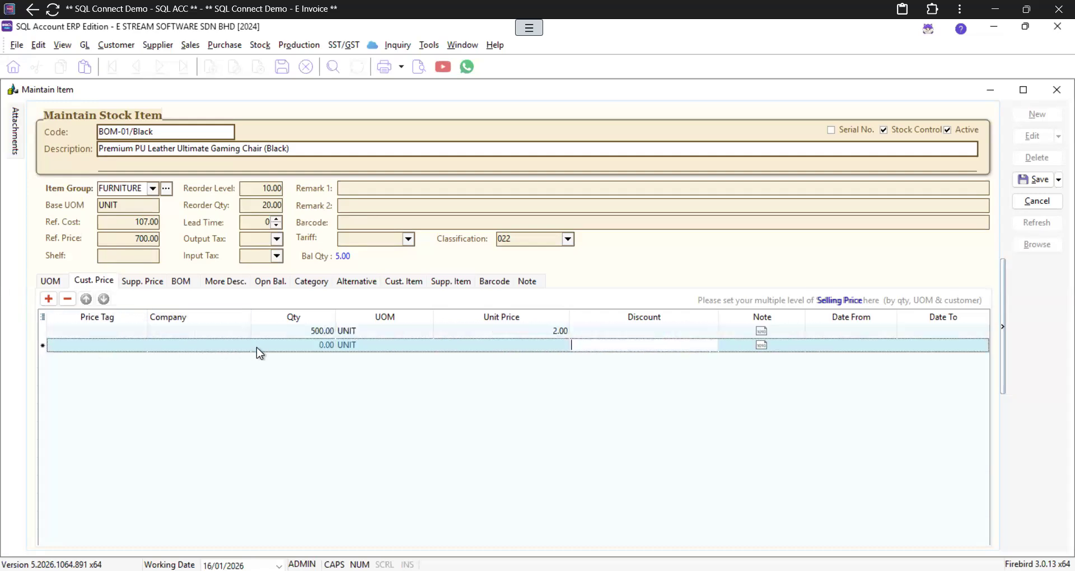
# Step: Enter a second customer price break of 1,000 units at 1.50 per unit
pyautogui.click(309, 346)
pyautogui.write('1000')
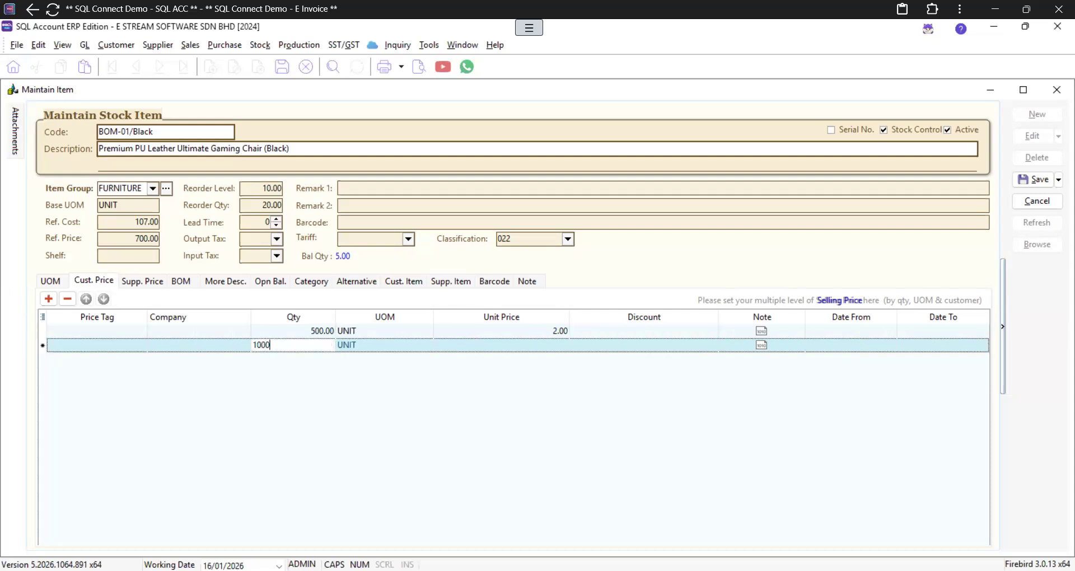
pyautogui.press('Tab')
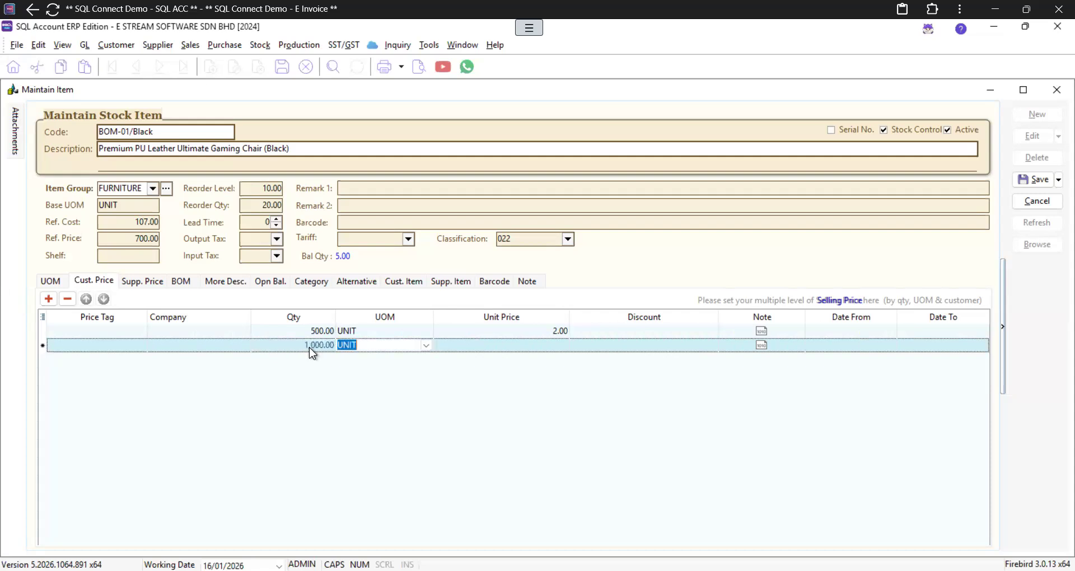
pyautogui.click(544, 346)
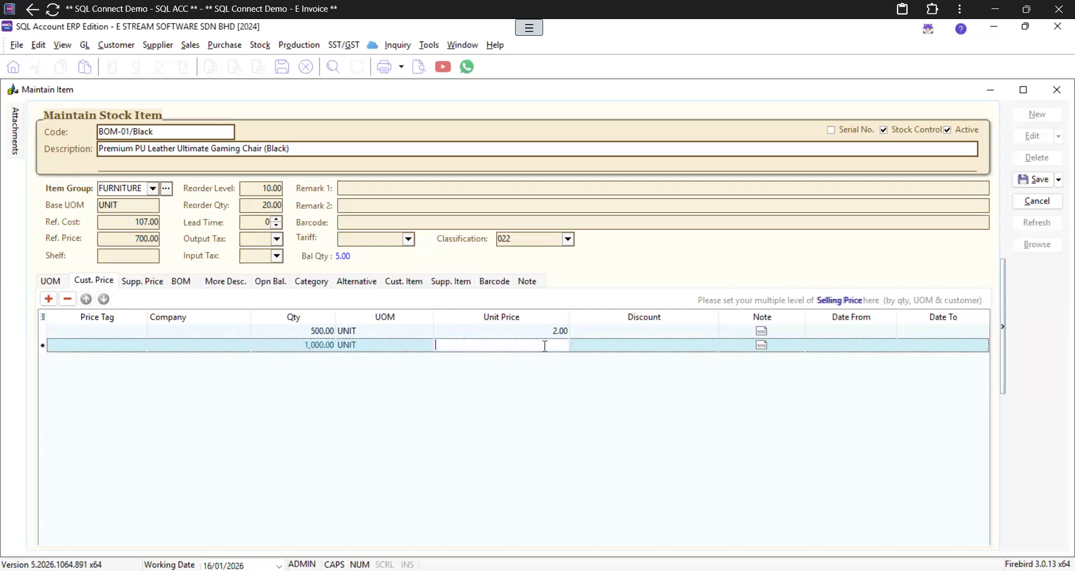
pyautogui.write('1.5')
pyautogui.press('Tab')
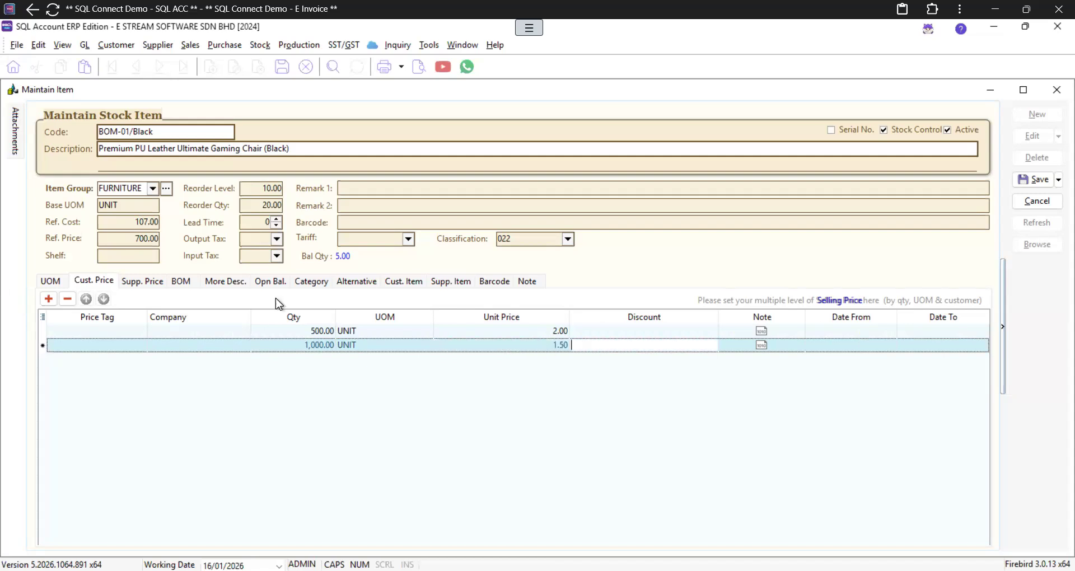
# Step: Leave the row's Price Tag and Company unset and move to the Supp. Price tab
pyautogui.click(136, 346)
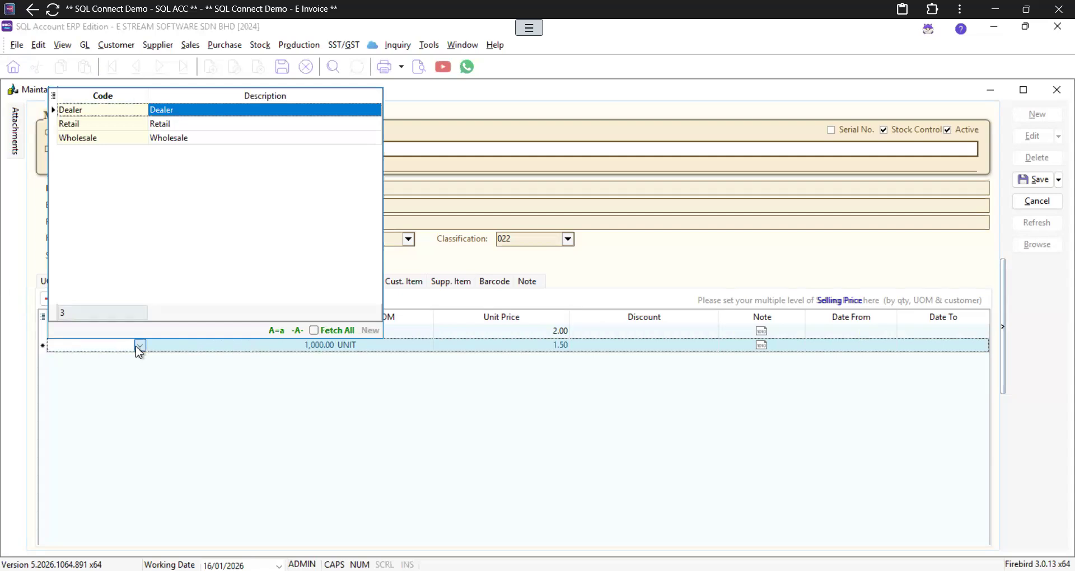
pyautogui.click(139, 347)
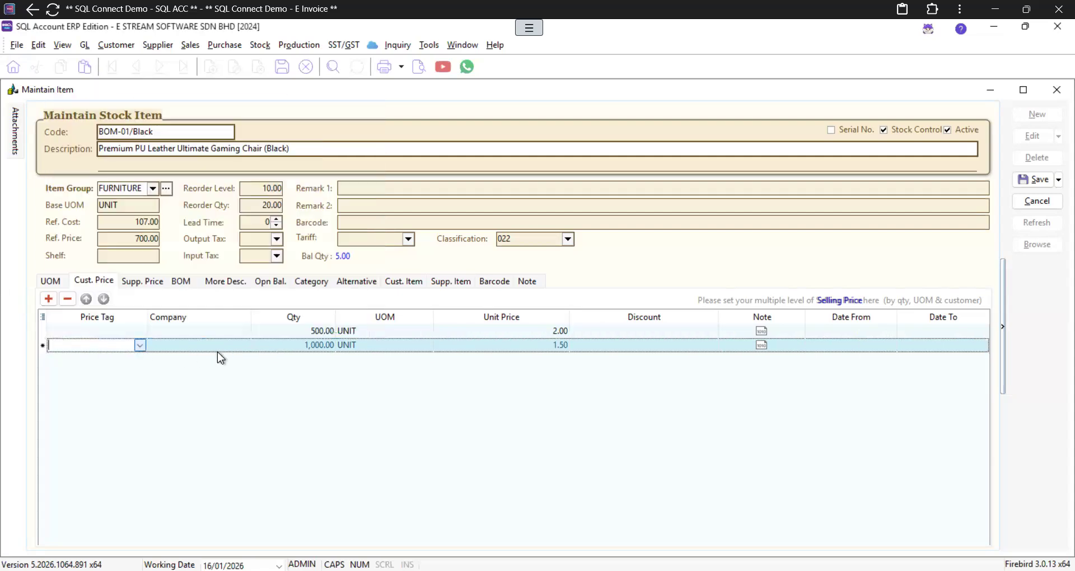
pyautogui.click(245, 343)
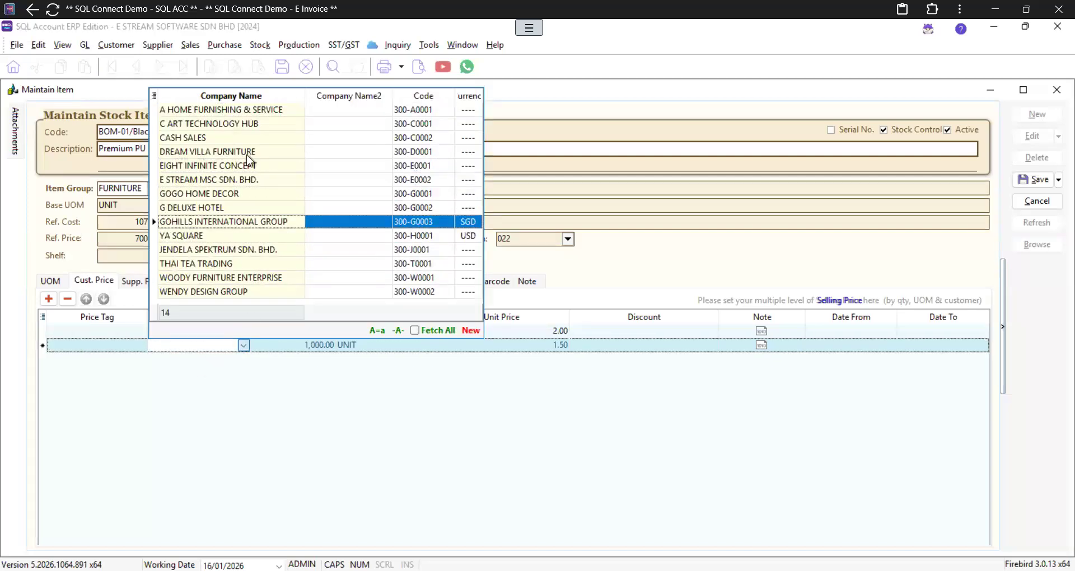
pyautogui.click(270, 386)
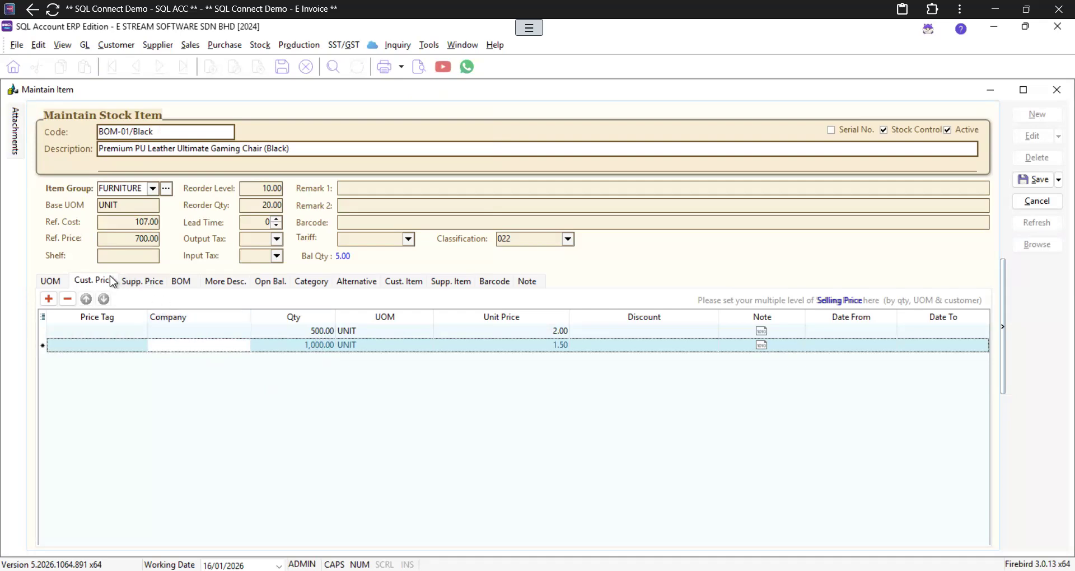
pyautogui.click(137, 286)
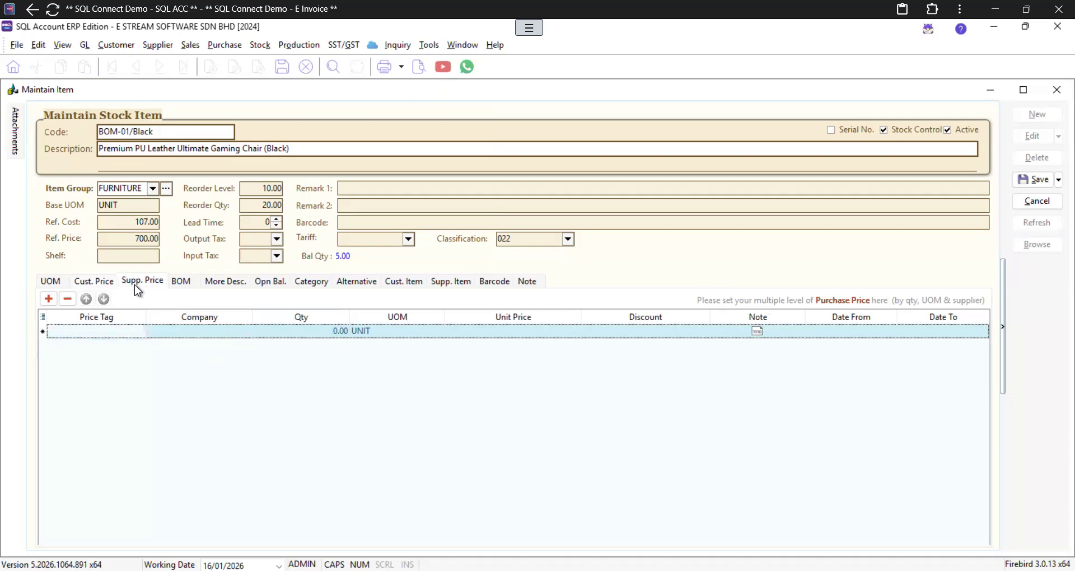
# Step: Enter the first supplier price tier: 500 units at 1.00 per unit
pyautogui.click(139, 332)
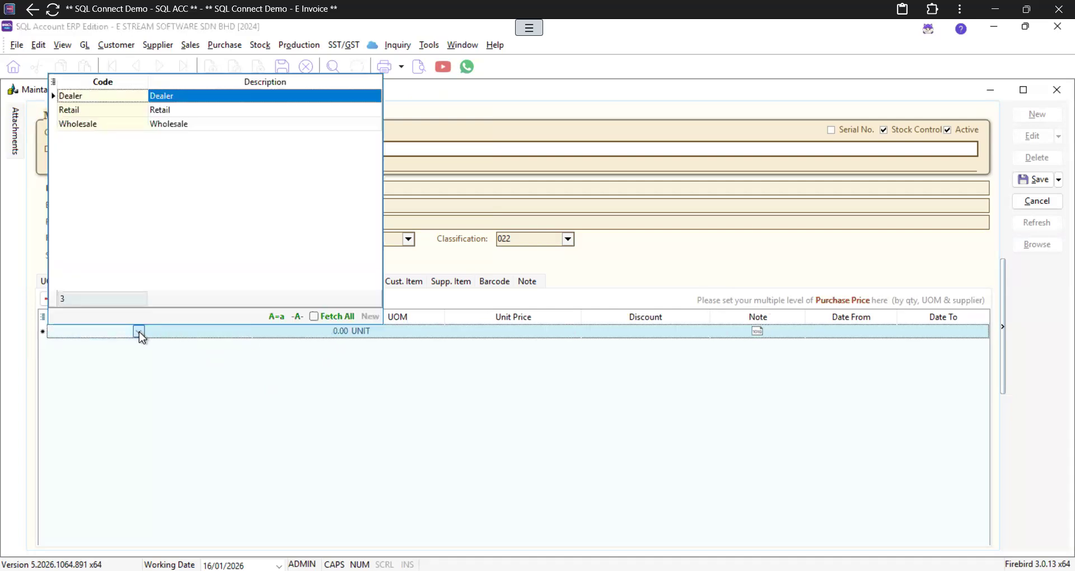
pyautogui.click(139, 331)
pyautogui.click(335, 332)
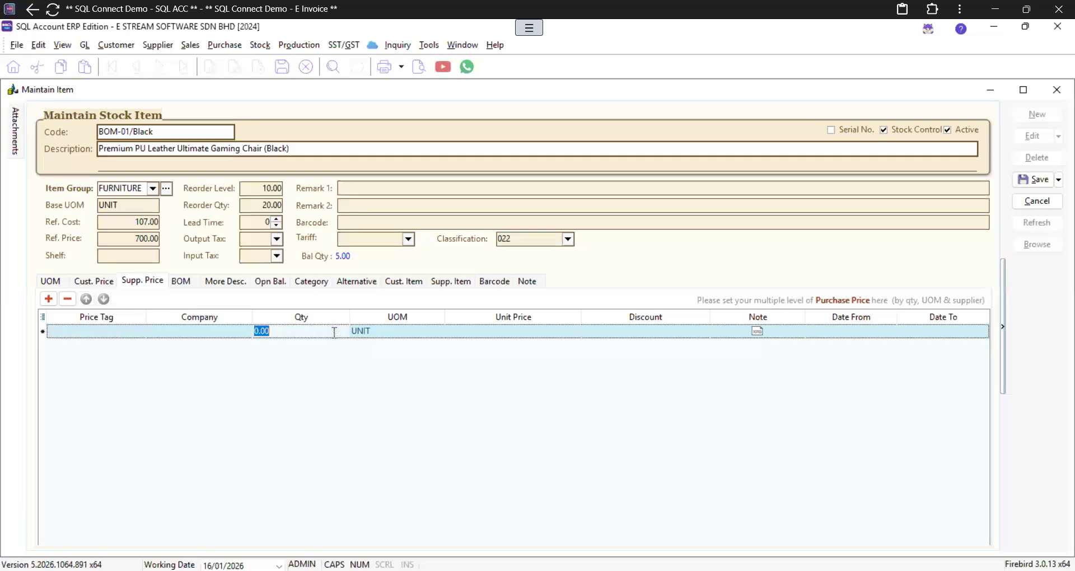
pyautogui.write('500')
pyautogui.click(471, 330)
pyautogui.write('1')
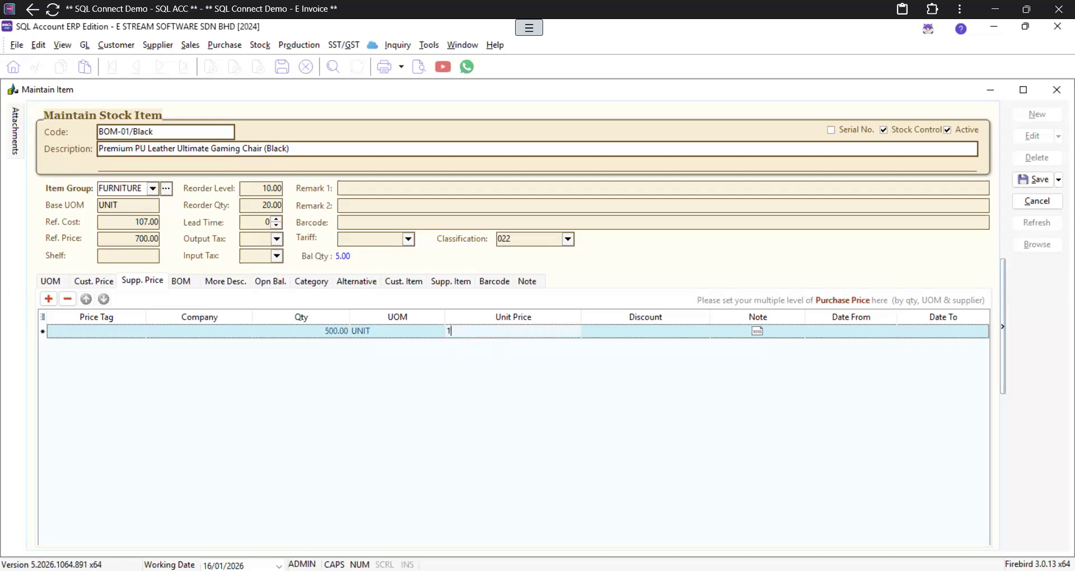
pyautogui.press('Tab')
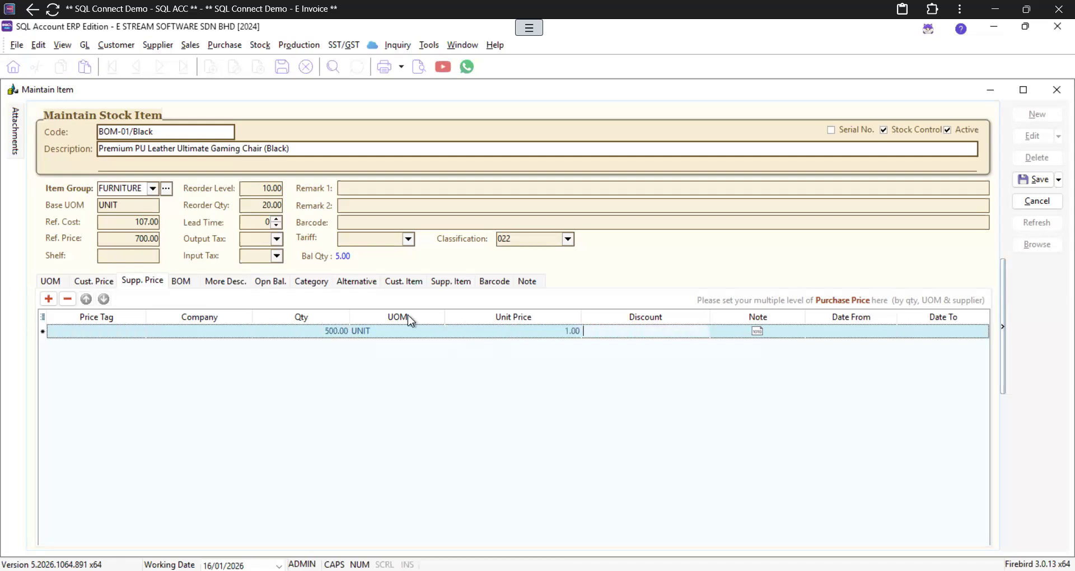
# Step: Add a second supplier price tier of 1,000 units at 0.50 per unit
pyautogui.click(55, 298)
pyautogui.click(329, 347)
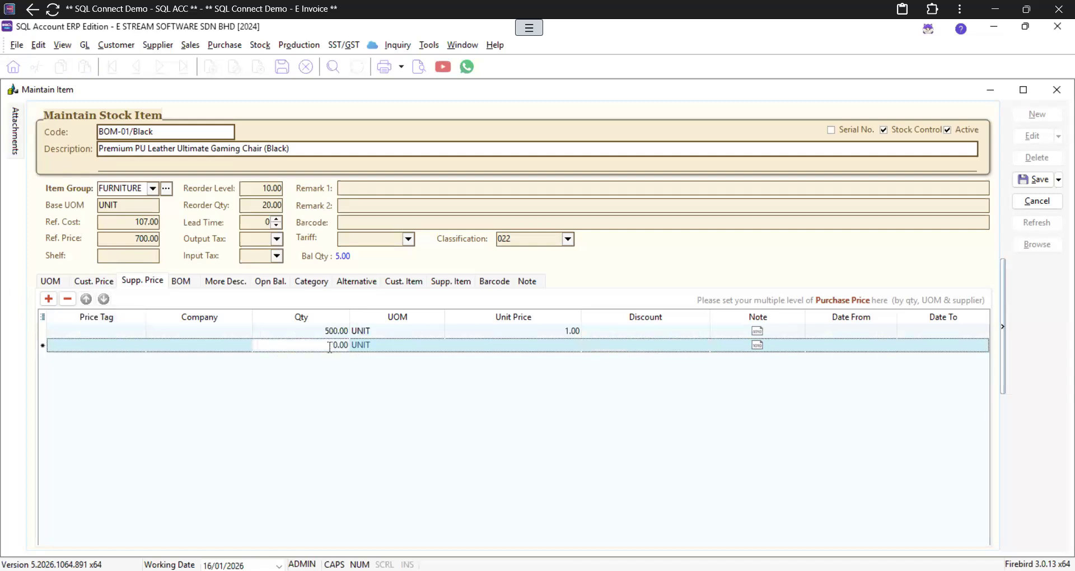
pyautogui.write('1000')
pyautogui.click(520, 346)
pyautogui.write('.5')
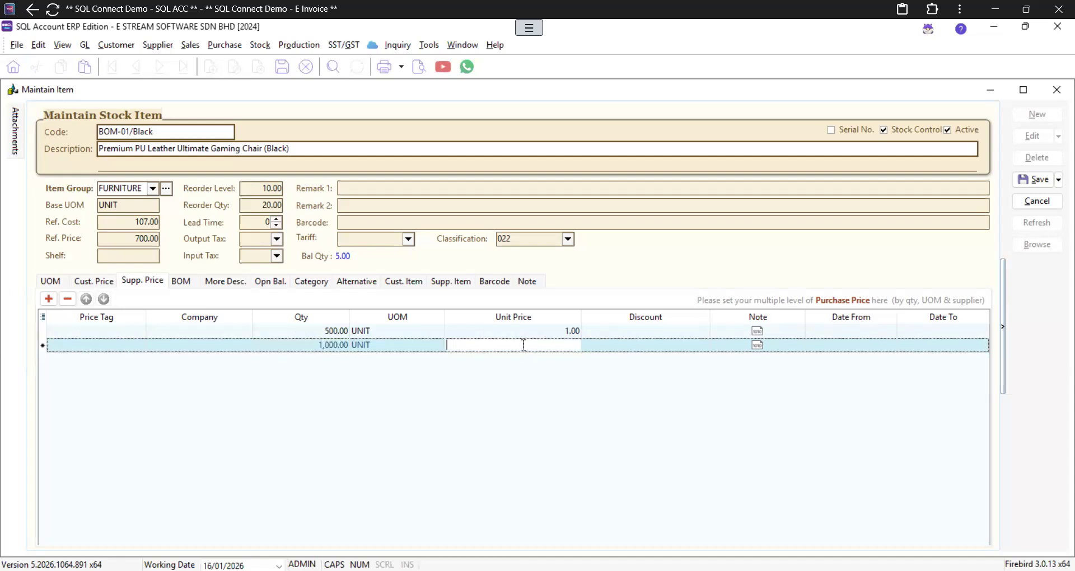
pyautogui.press('Tab')
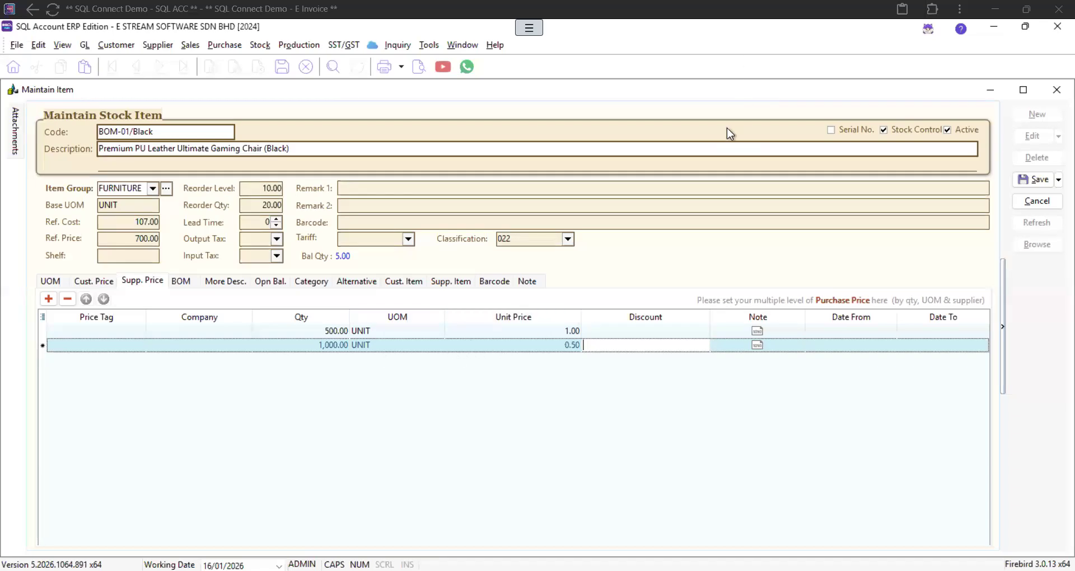
# Step: Check the 500 and 1,000-unit supplier rows, save BOM-01/Black, and close Maintain Stock Item
pyautogui.click(640, 334)
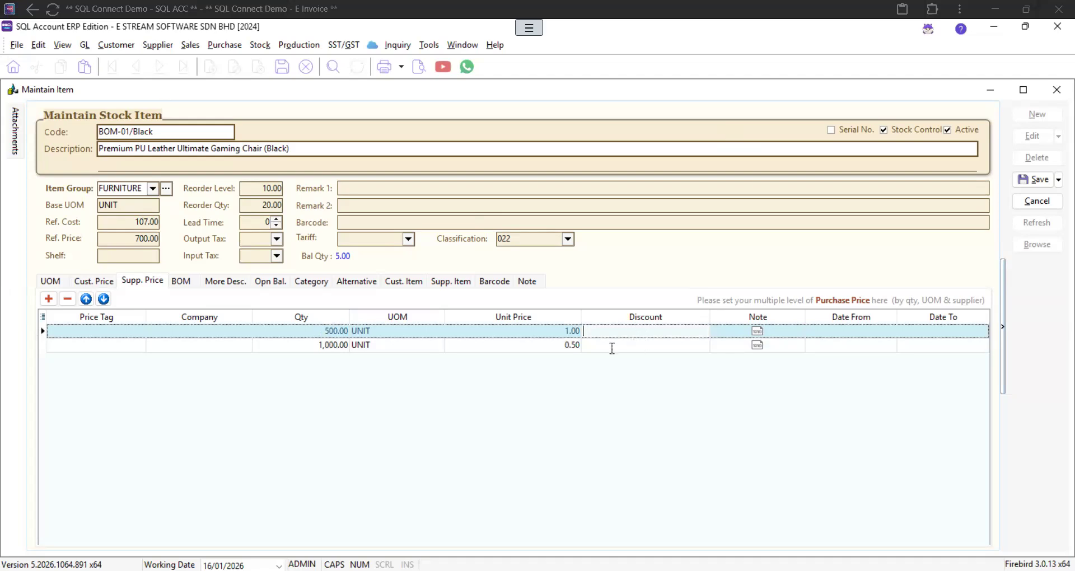
pyautogui.click(646, 346)
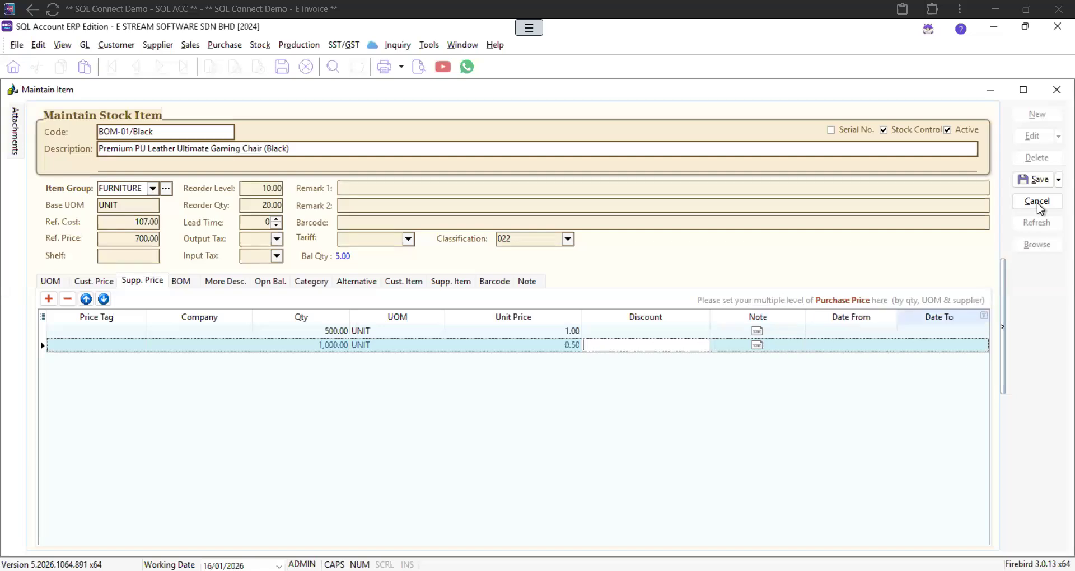
pyautogui.click(1036, 180)
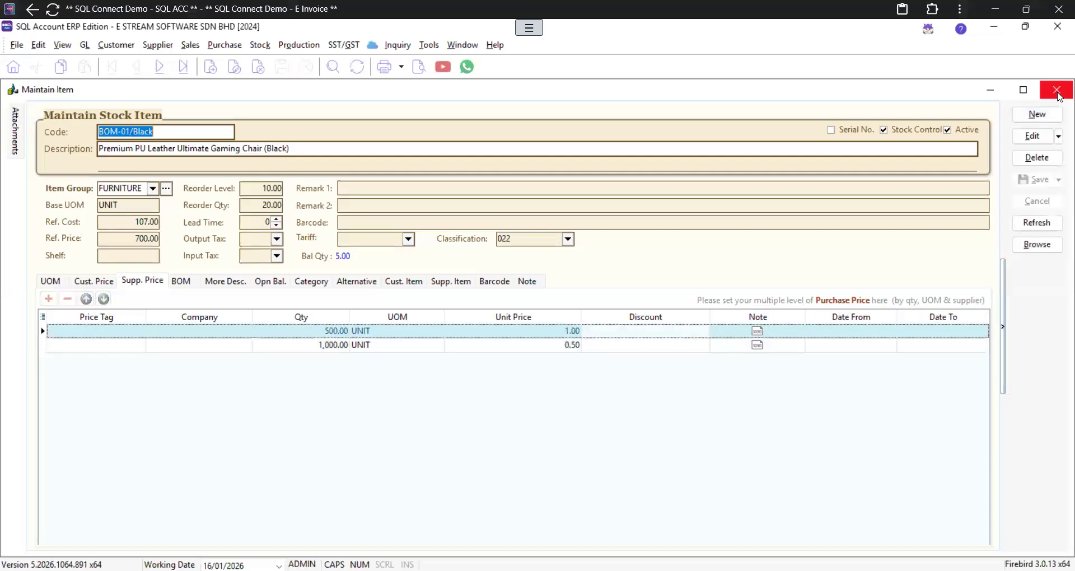
pyautogui.click(1057, 90)
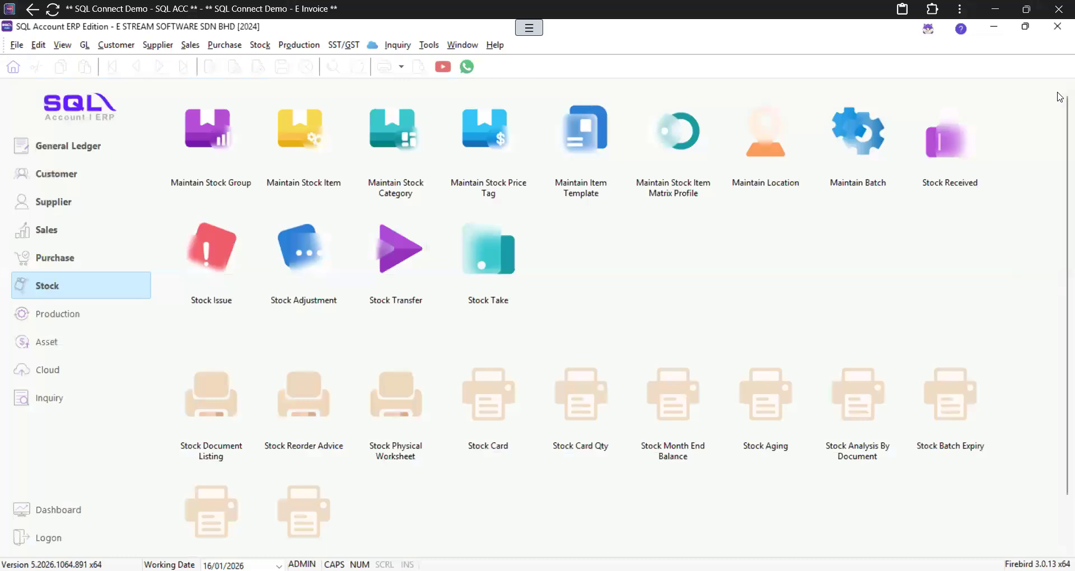
# Step: Open the Sales Invoice list of 22 invoices and show the MyInvois Sandbox E-Invoice commands
pyautogui.click(46, 230)
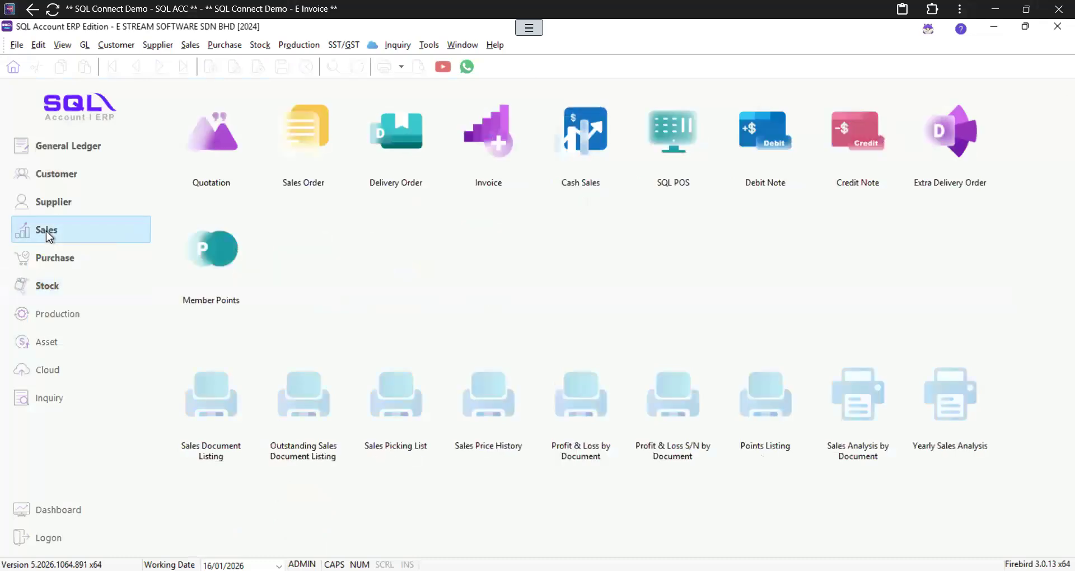
pyautogui.click(503, 131)
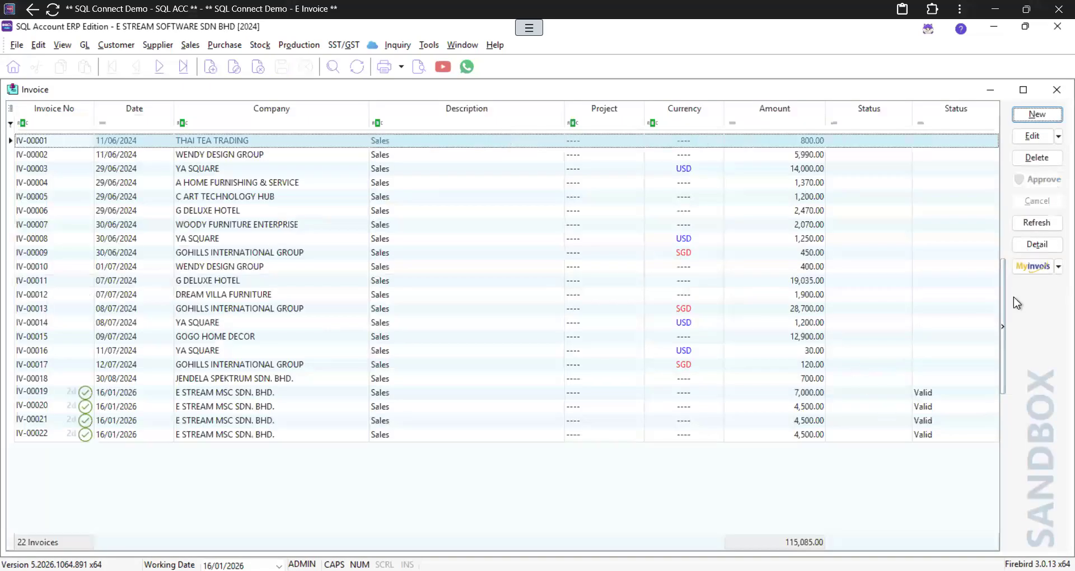
pyautogui.click(1036, 266)
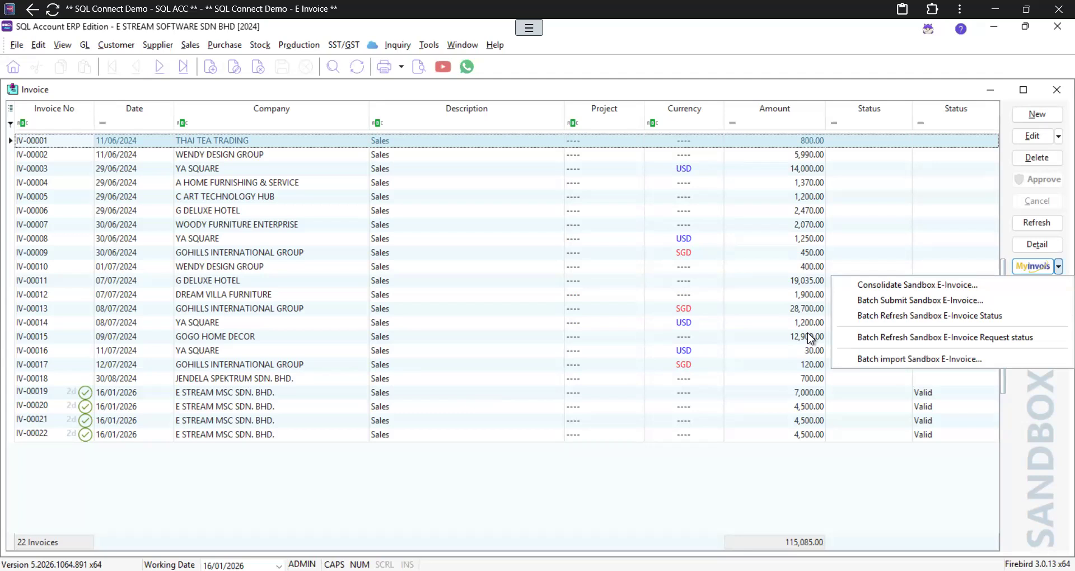
# Step: Close the invoice list and open General Ledger's Cash Book Entry list of 23 vouchers
pyautogui.click(1052, 94)
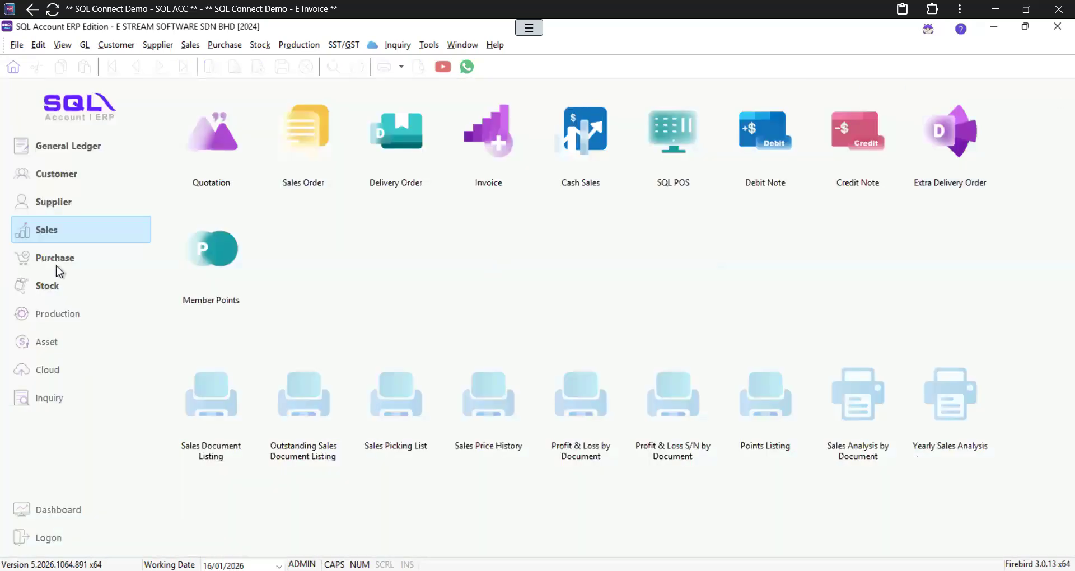
pyautogui.click(92, 150)
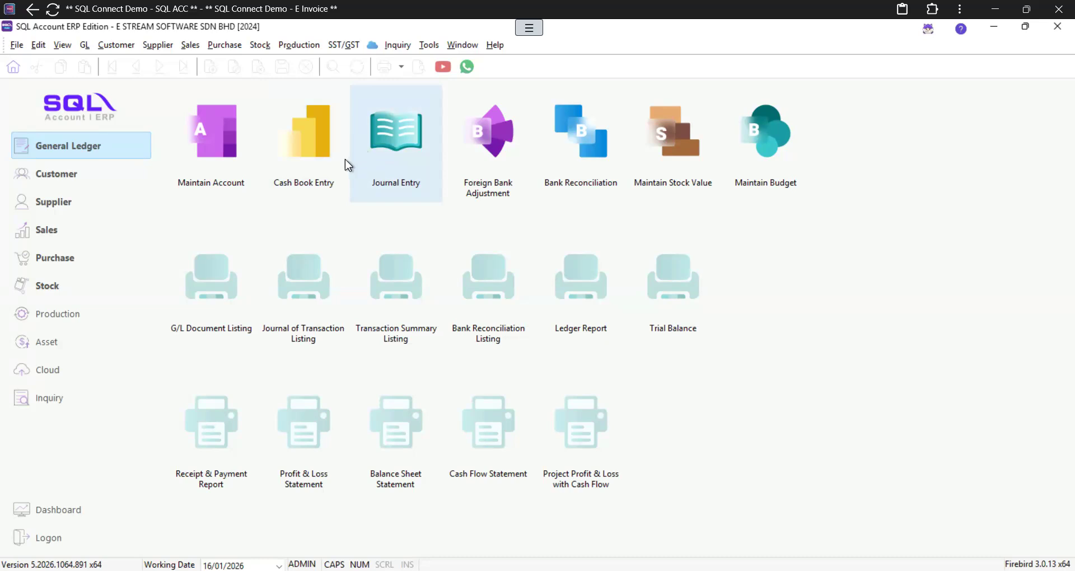
pyautogui.click(301, 155)
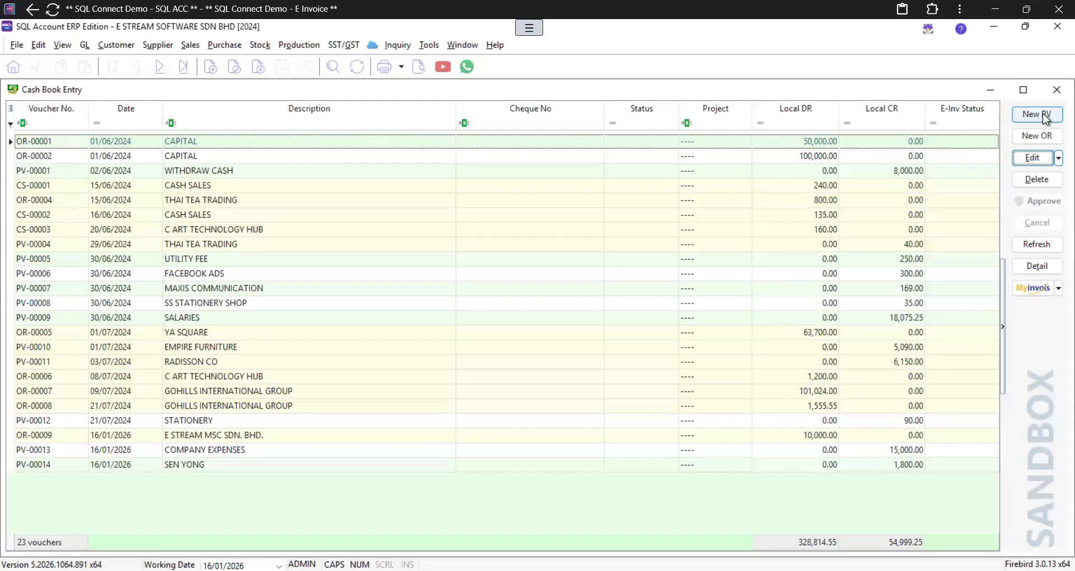
# Step: Start a new payment voucher with Payment To set to KWSP + SOCSO
pyautogui.click(1037, 113)
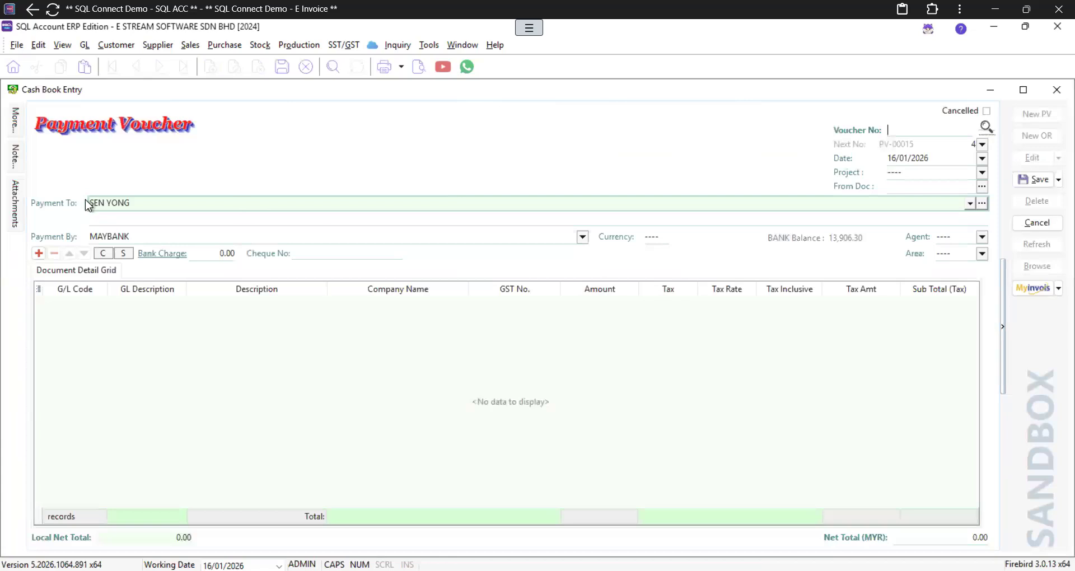
pyautogui.click(142, 201)
pyautogui.hotkey('ctrl', 'a')
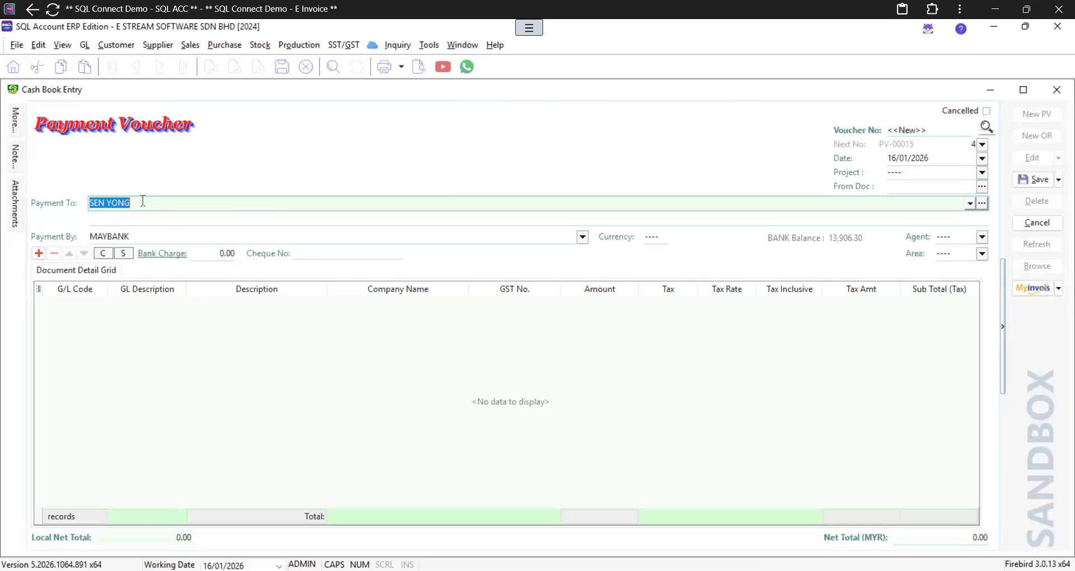
pyautogui.write('KWSP')
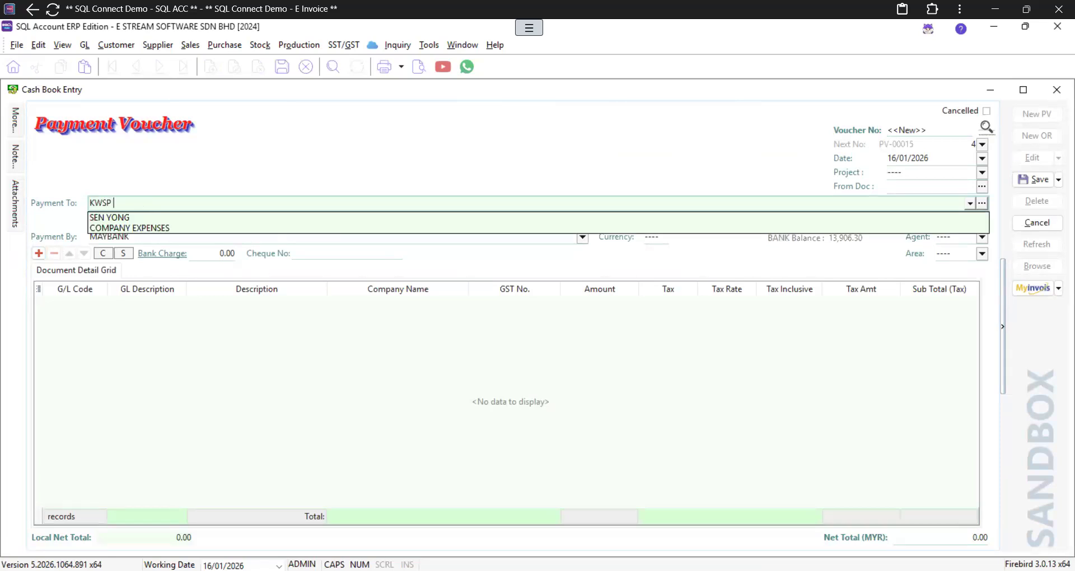
pyautogui.write(' + SOCSO')
# Step: Add detail lines for the EPF - EMPLOYER and SOCSO - EMPLOYER accounts
pyautogui.click(38, 253)
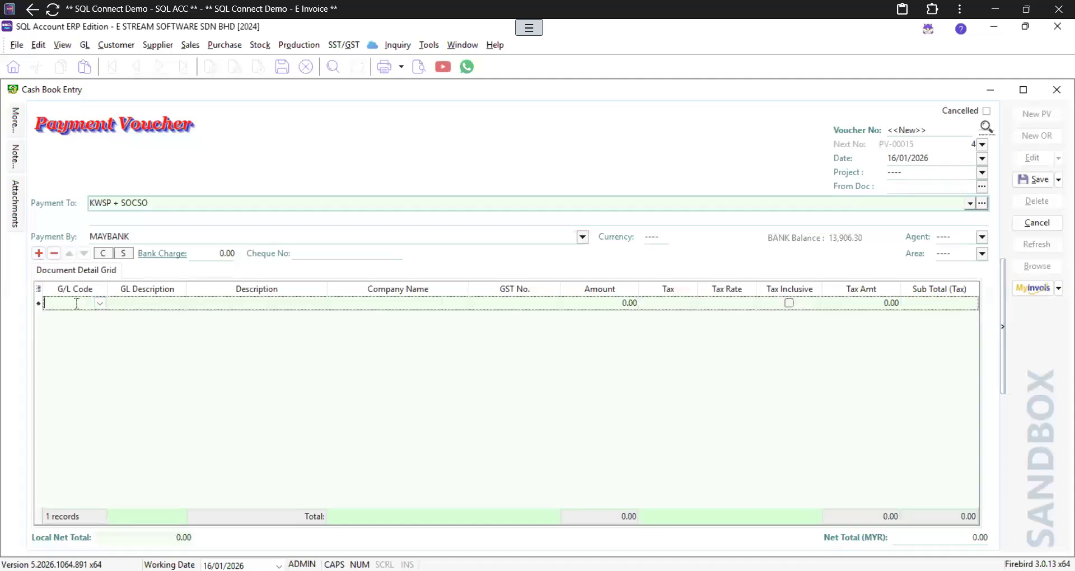
pyautogui.write('EPF')
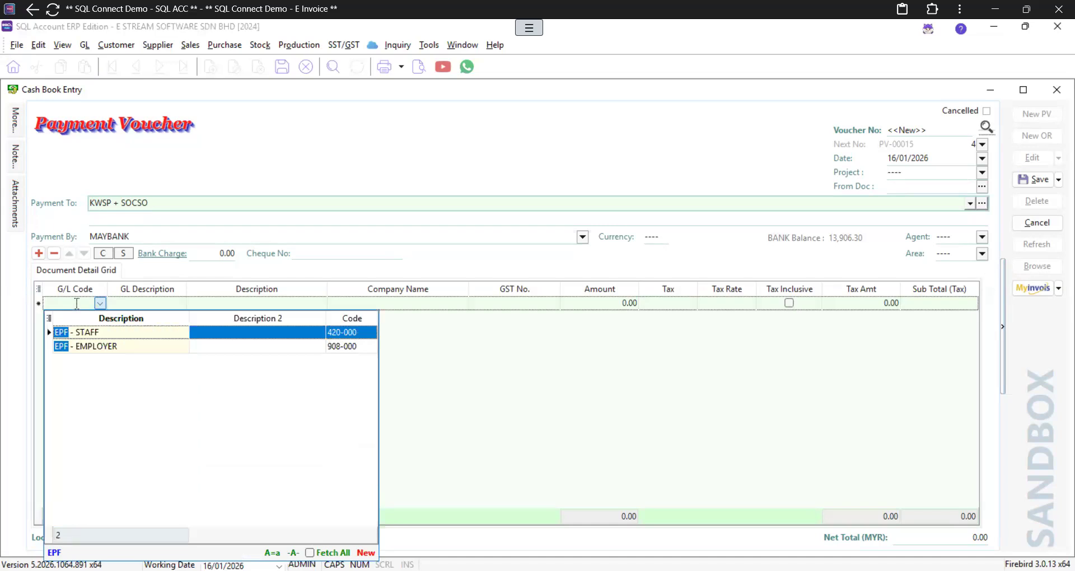
pyautogui.press('Down')
pyautogui.press('Return')
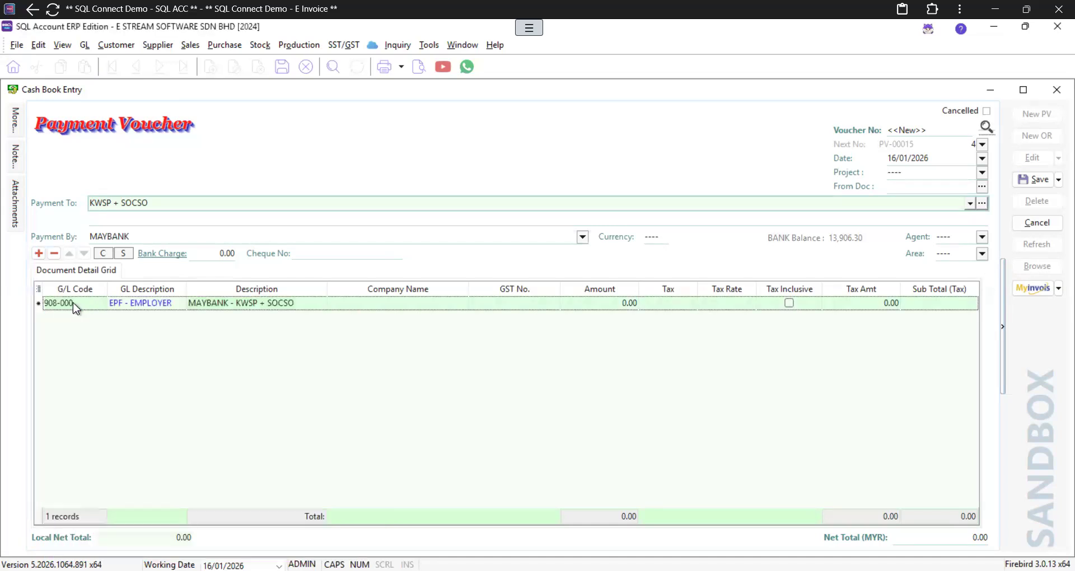
pyautogui.click(39, 254)
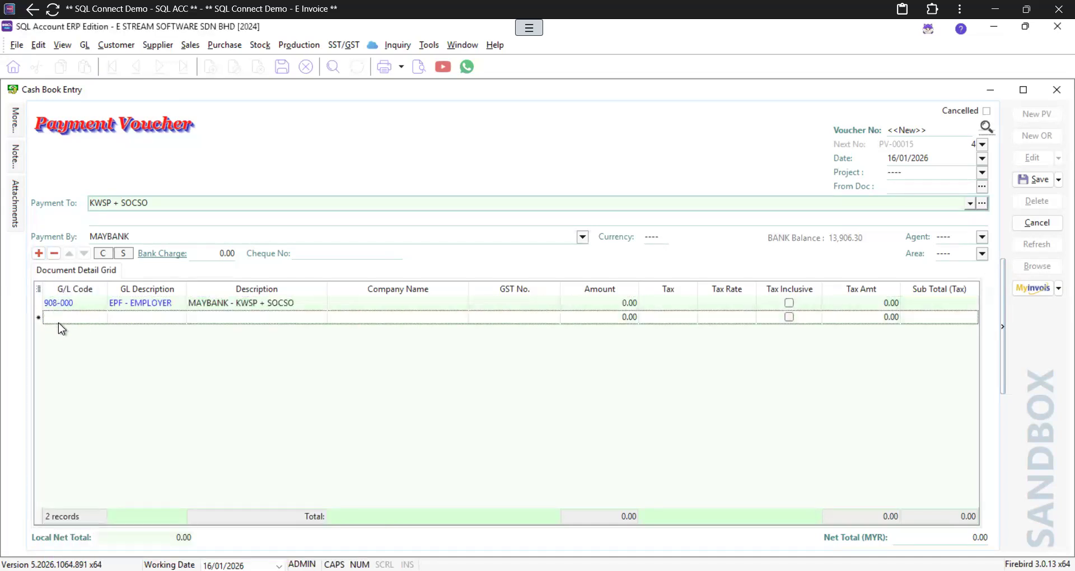
pyautogui.click(61, 318)
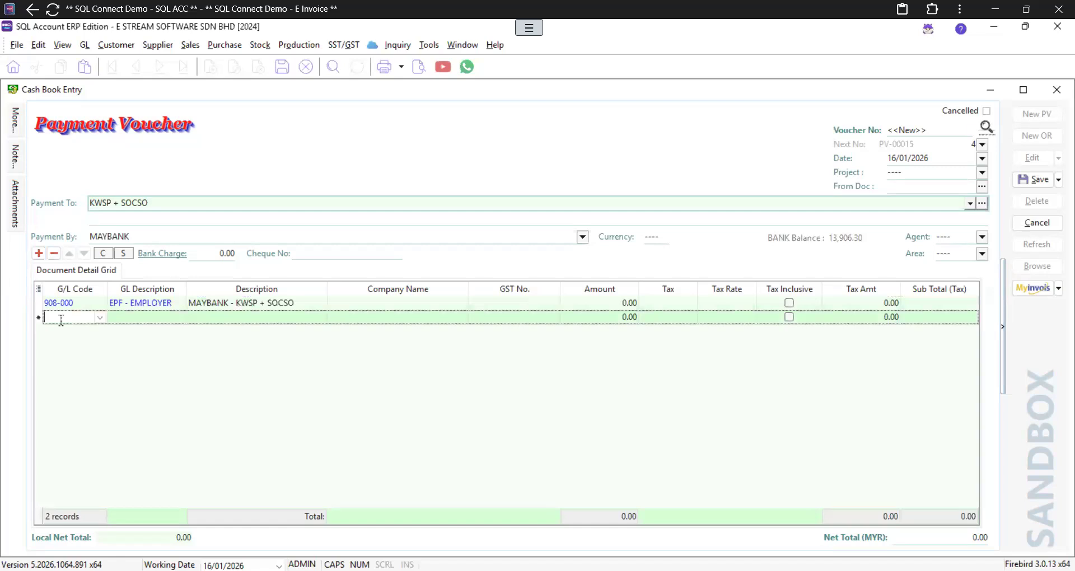
pyautogui.write('SOCSO')
pyautogui.press('Down')
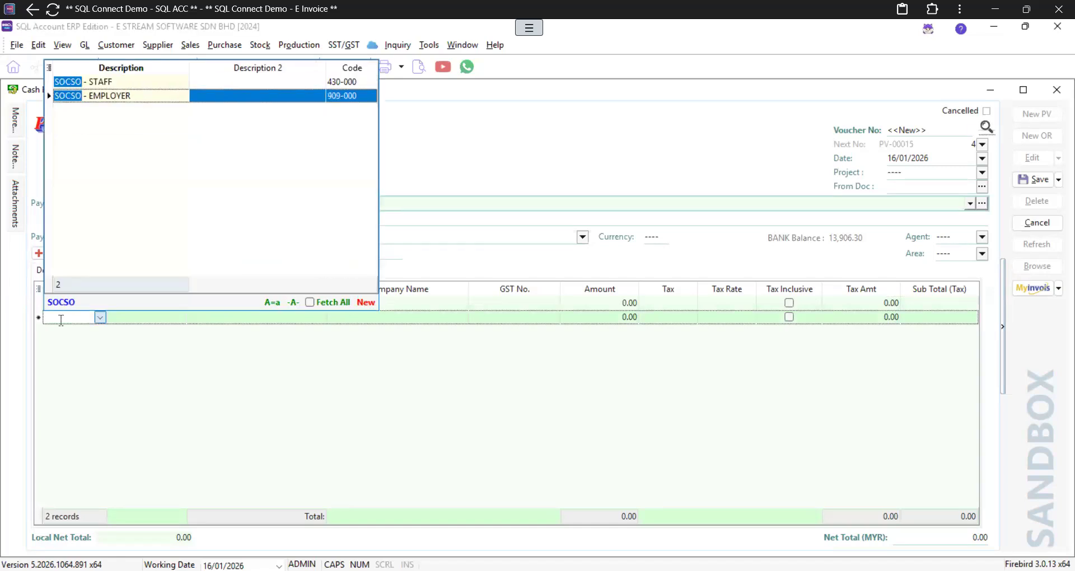
pyautogui.press('Return')
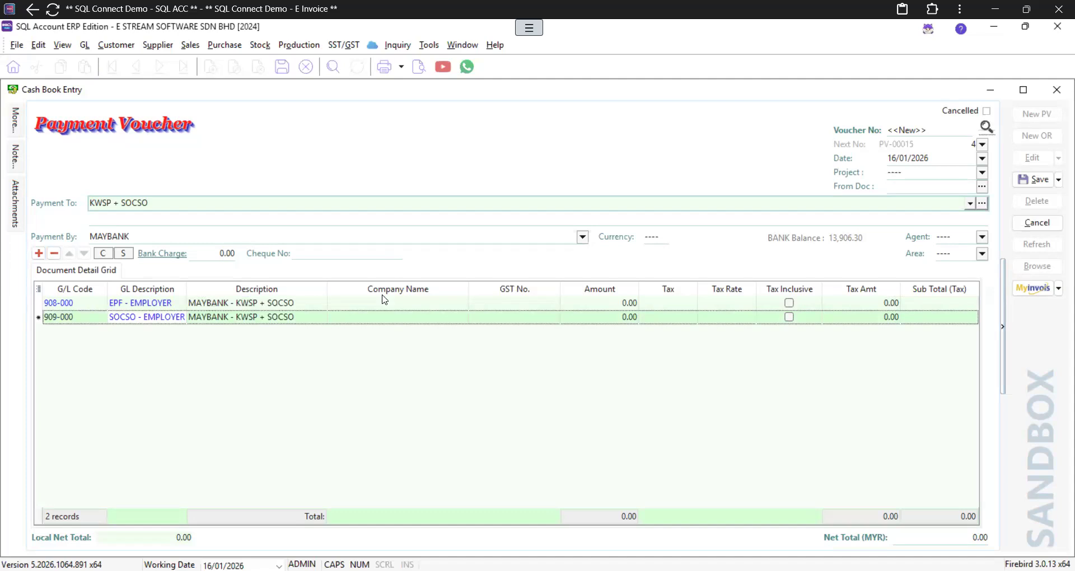
# Step: Enter amounts of 6,500.00 for EPF and 350.00 for SOCSO
pyautogui.click(616, 305)
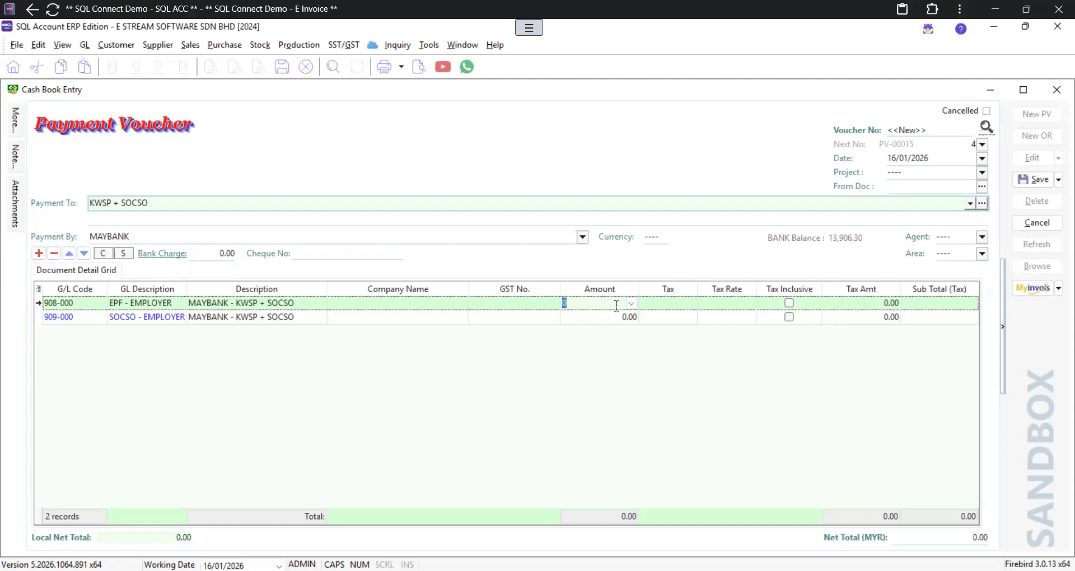
pyautogui.write('6500')
pyautogui.press('Down')
pyautogui.write('350')
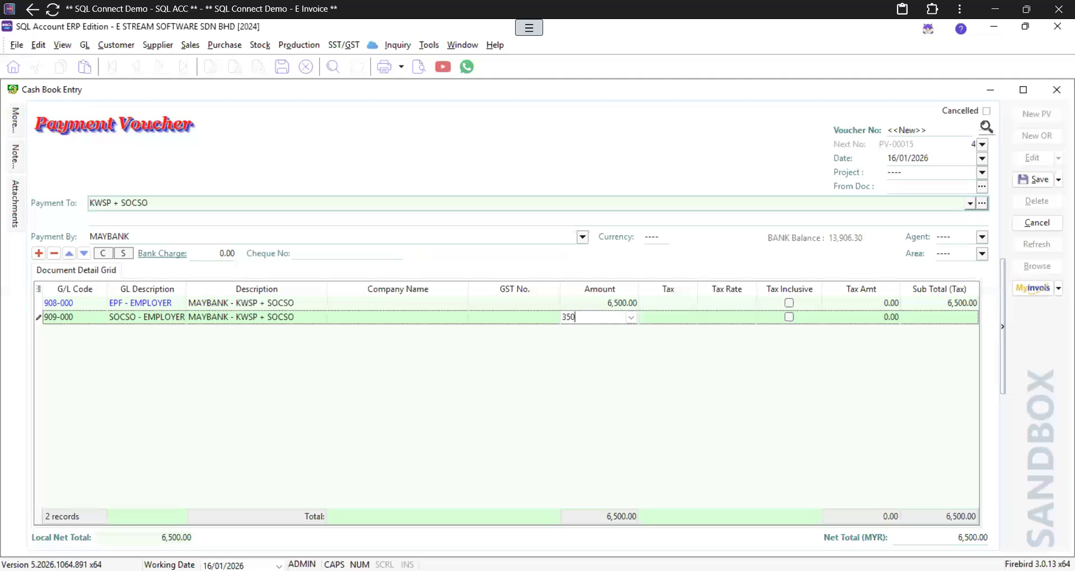
pyautogui.press('Tab')
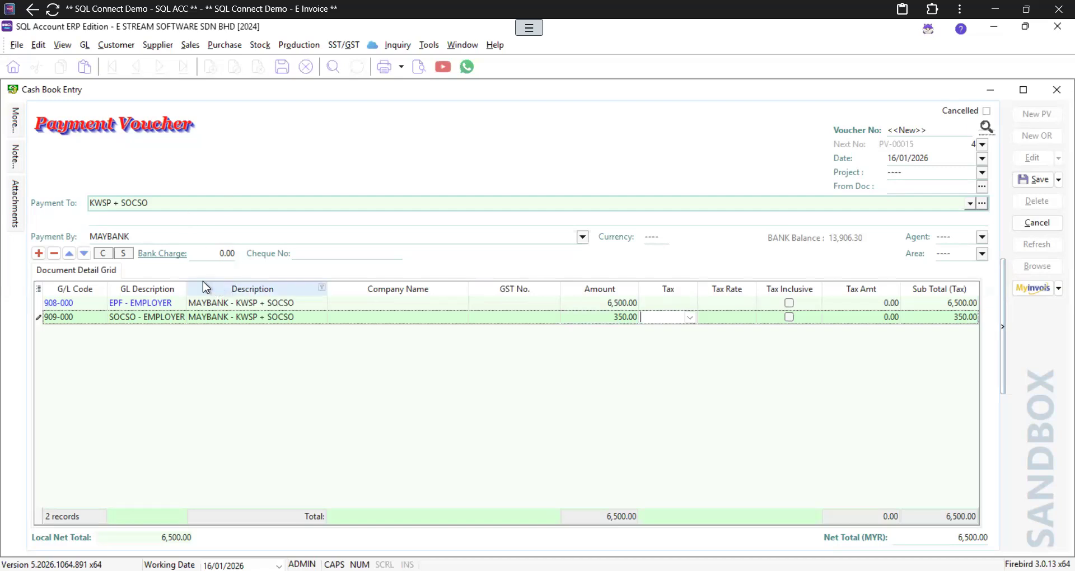
# Step: Skip attaching a file and save the voucher as PV-00015 totalling 6,850.00
pyautogui.click(16, 211)
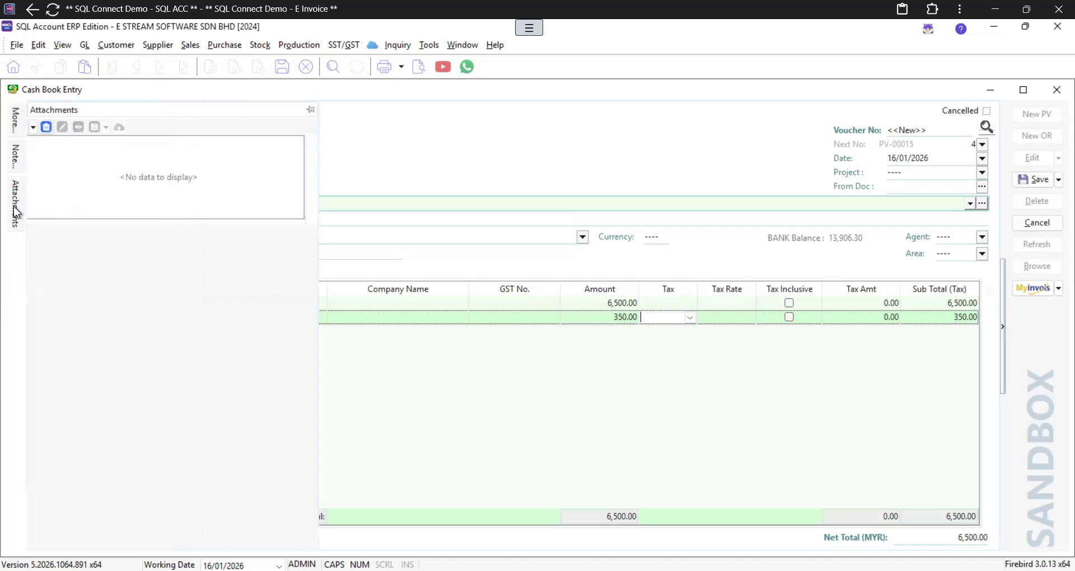
pyautogui.click(17, 210)
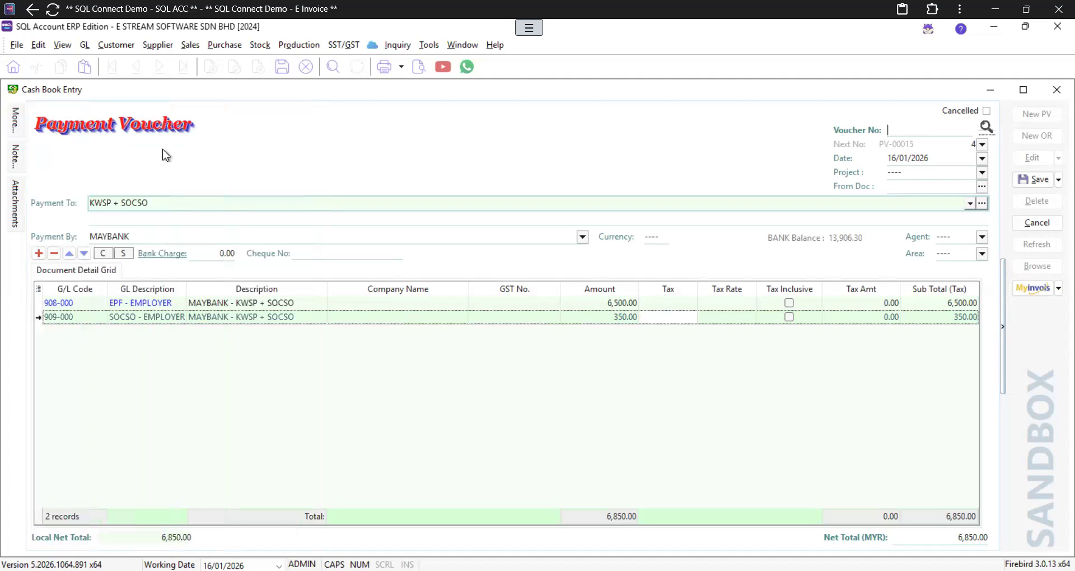
pyautogui.moveTo(15, 220)
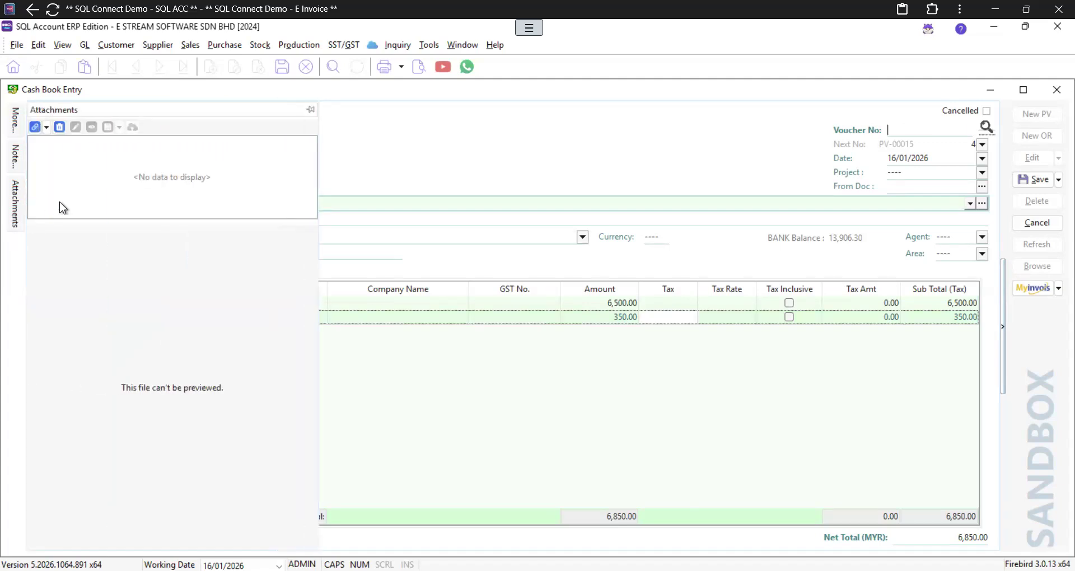
pyautogui.click(34, 129)
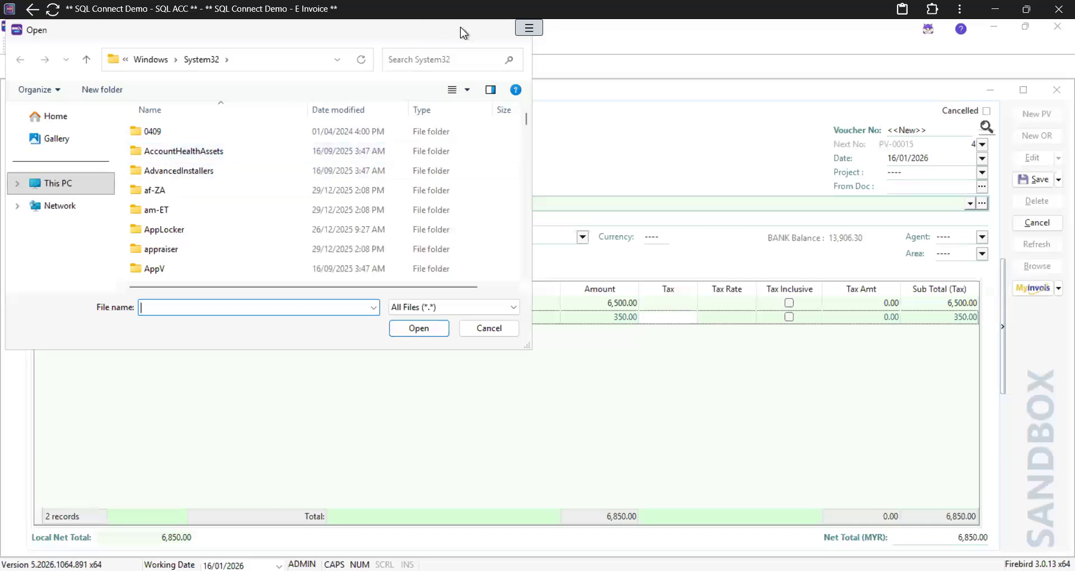
pyautogui.moveTo(467, 26); pyautogui.dragTo(470, 52)
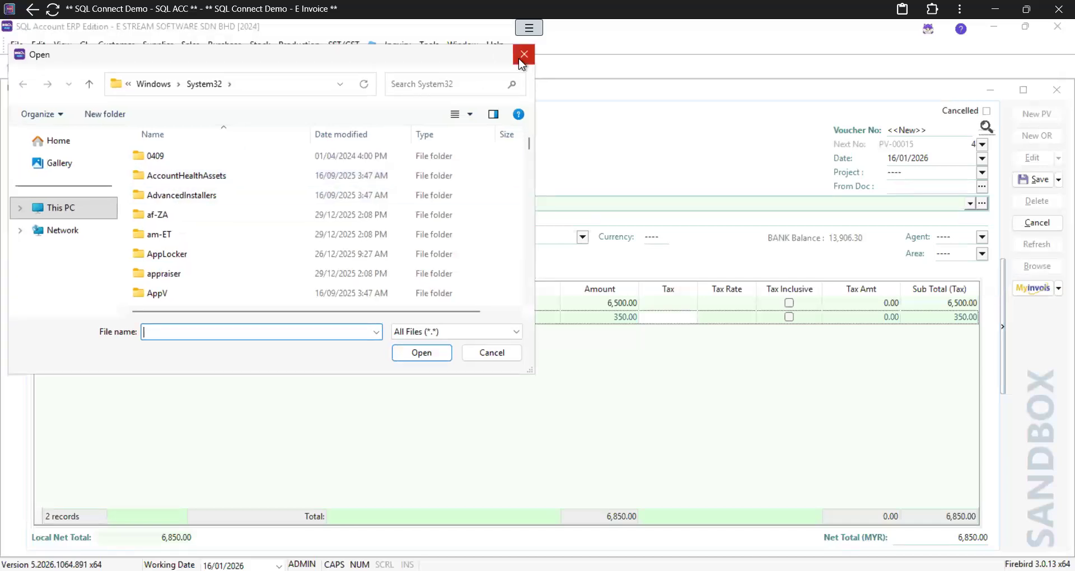
pyautogui.click(523, 54)
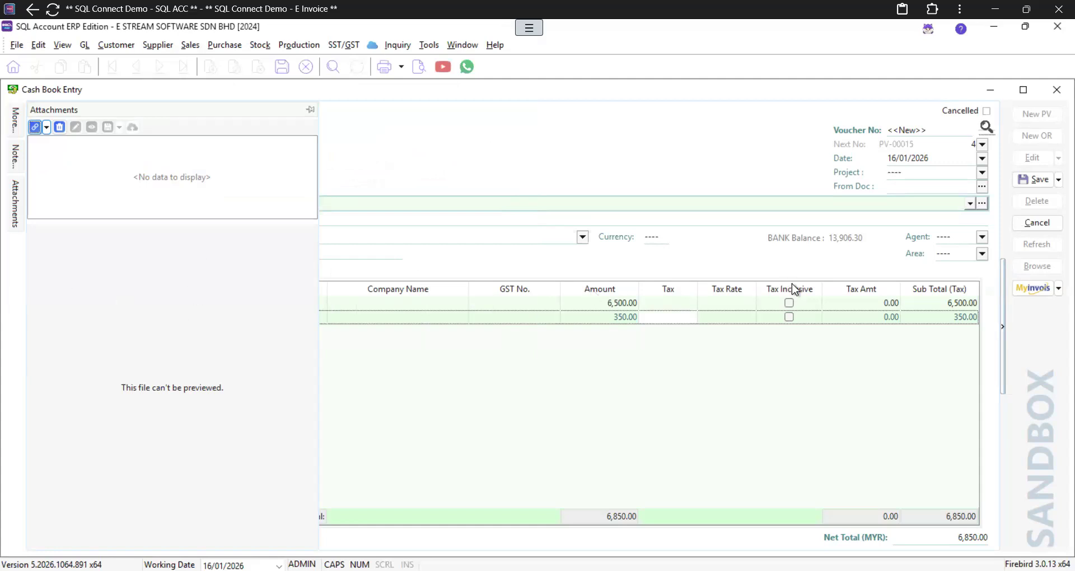
pyautogui.click(1029, 178)
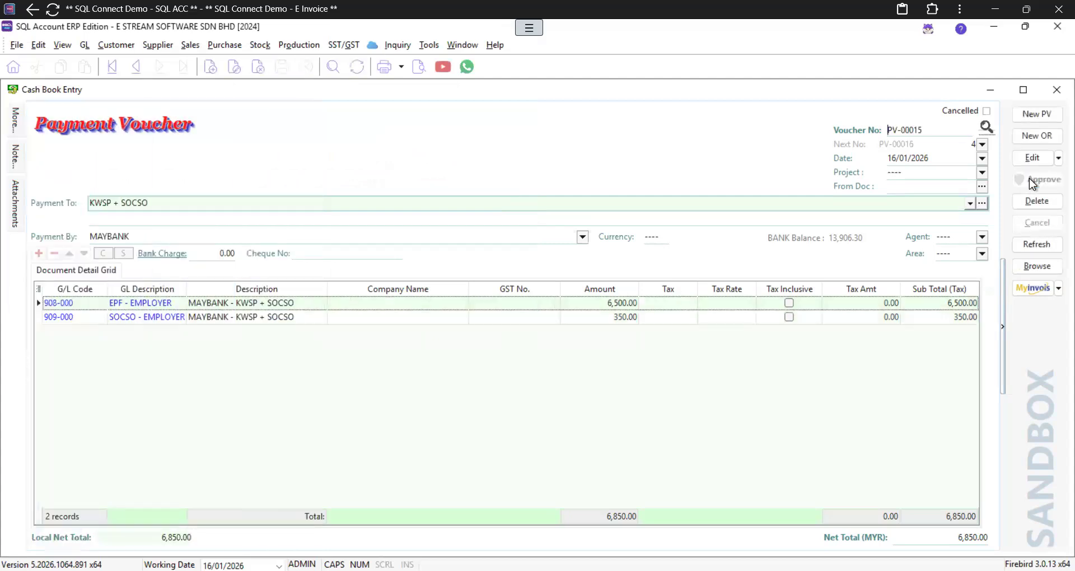
# Step: Close the Cash Book Entry window to return to the General Ledger menu
pyautogui.moveTo(20, 204)
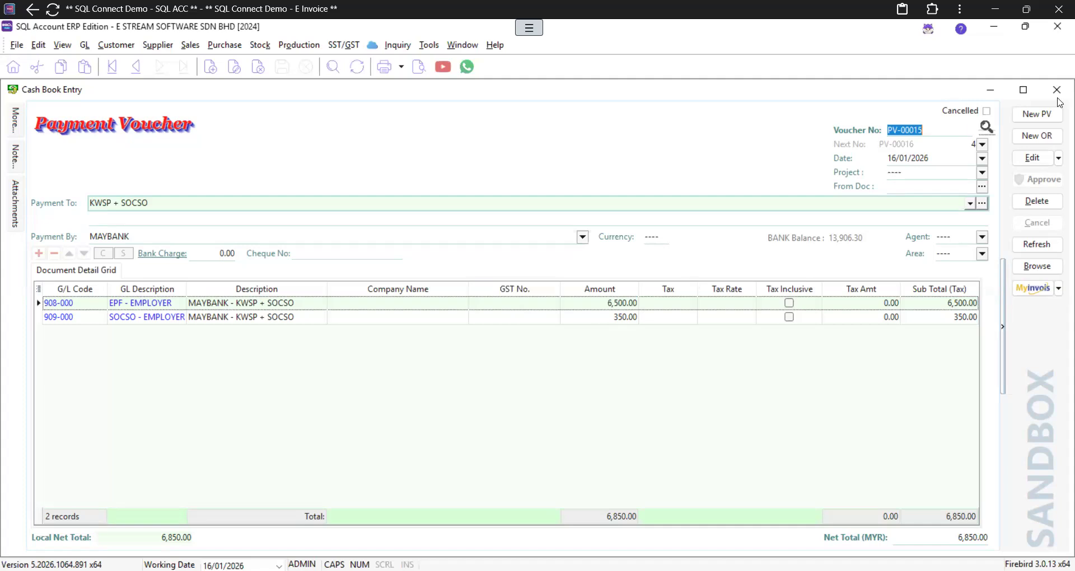
pyautogui.click(1057, 90)
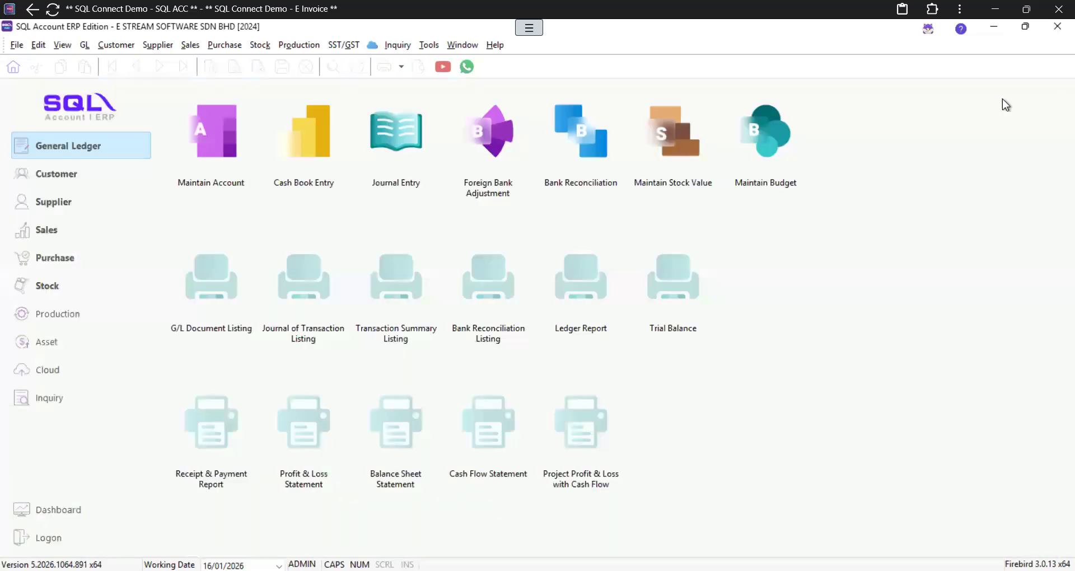
# Step: Open invoice IV-00019 (E STREAM MSC SDN. BHD., 7,000.00) from Sales and show its MyInvois actions
pyautogui.click(45, 228)
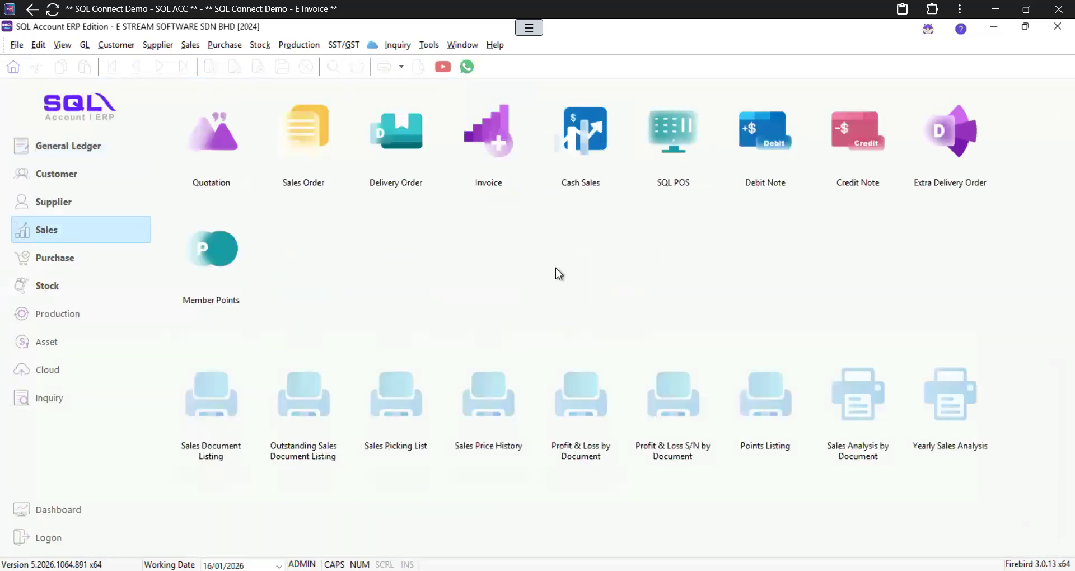
pyautogui.click(526, 162)
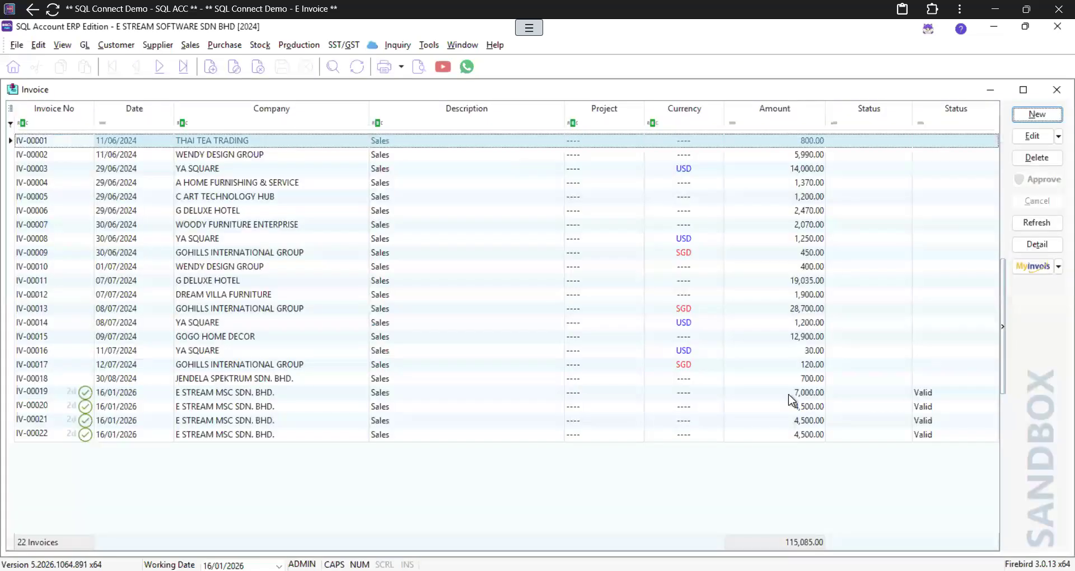
pyautogui.click(788, 394)
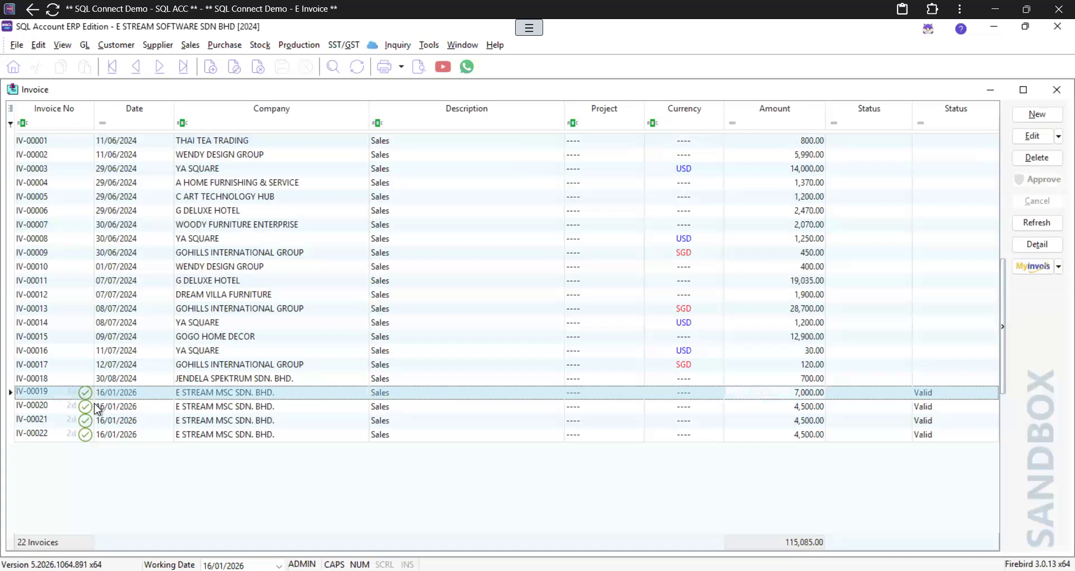
pyautogui.doubleClick(697, 392)
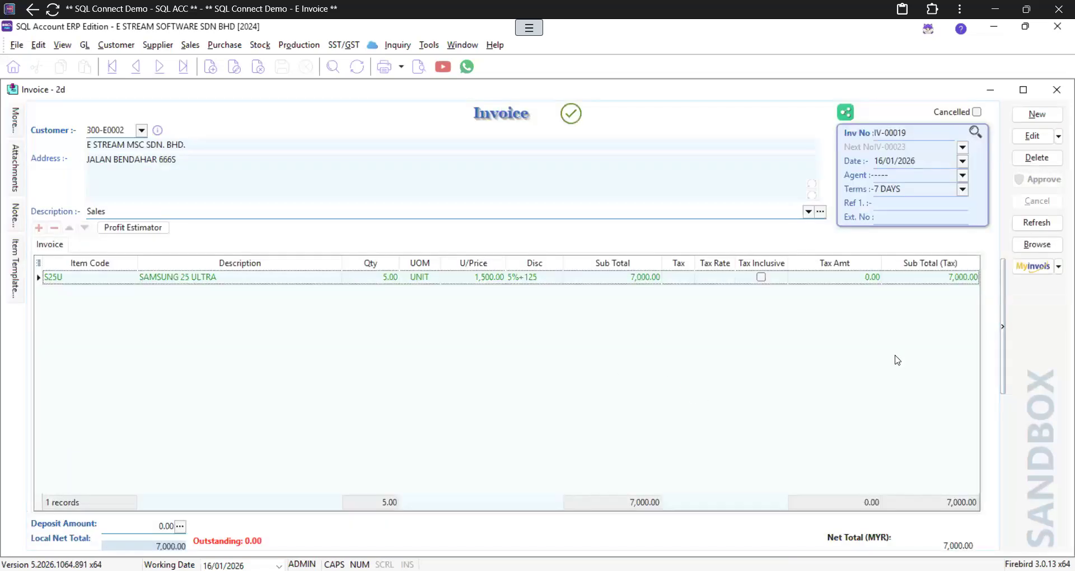
pyautogui.click(1031, 269)
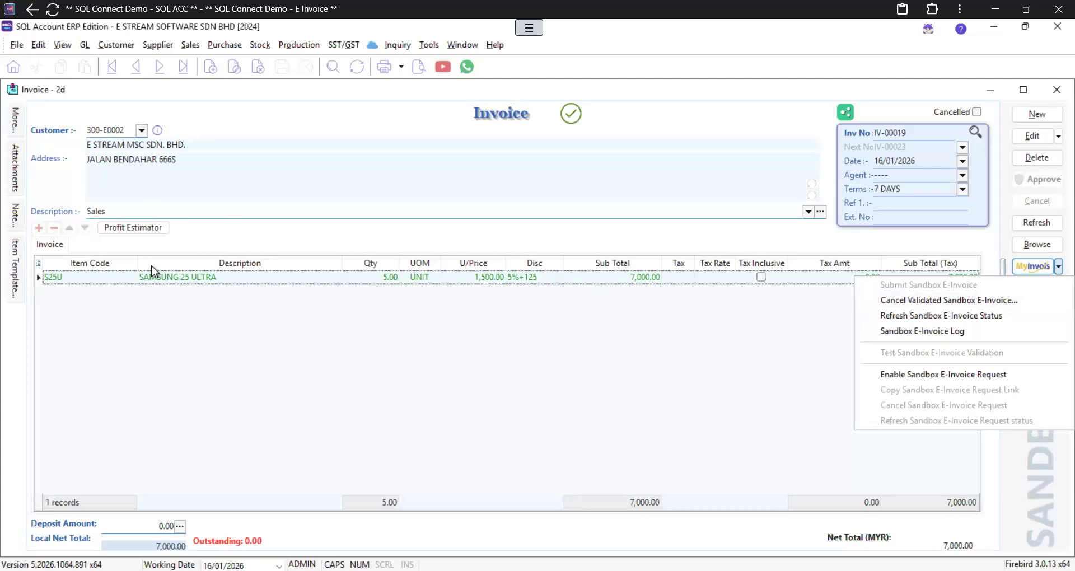
# Step: Cancel IV-00019's sandbox e-invoice with reason 'Wrong invoice details' and close the status window
pyautogui.click(890, 303)
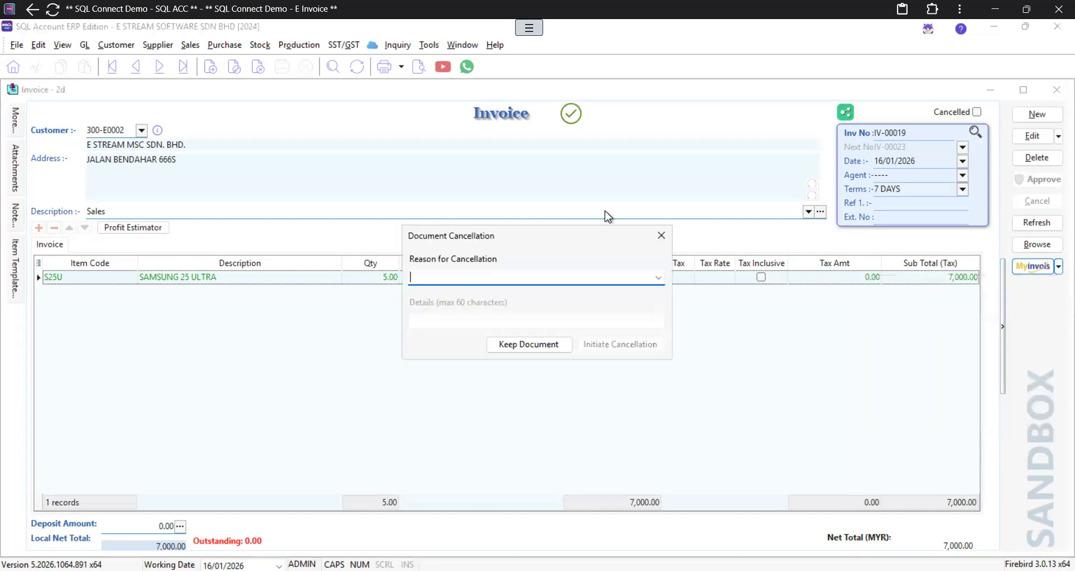
pyautogui.moveTo(570, 234); pyautogui.dragTo(686, 262)
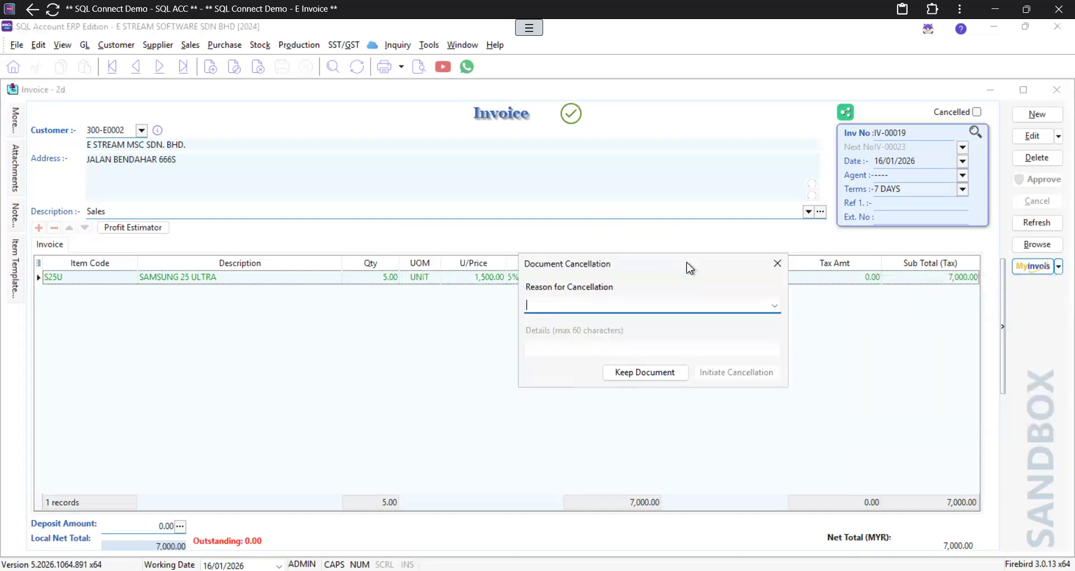
pyautogui.click(774, 306)
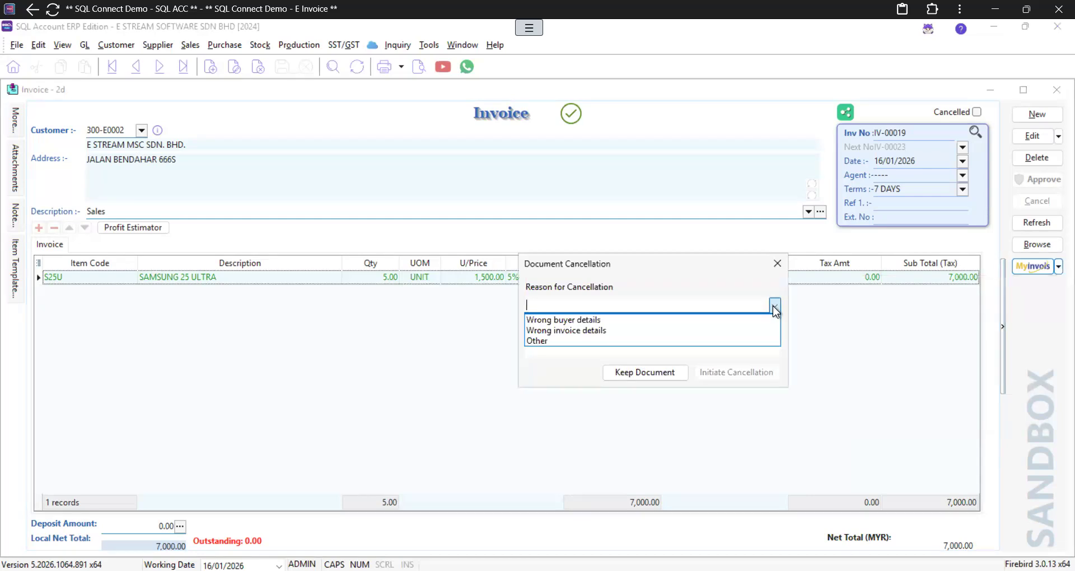
pyautogui.click(636, 331)
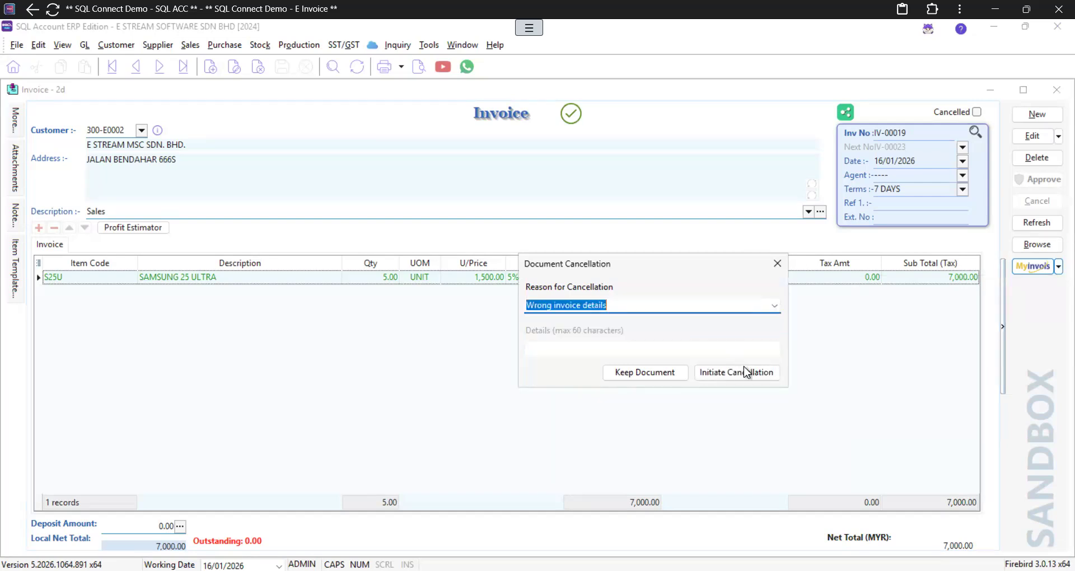
pyautogui.click(724, 372)
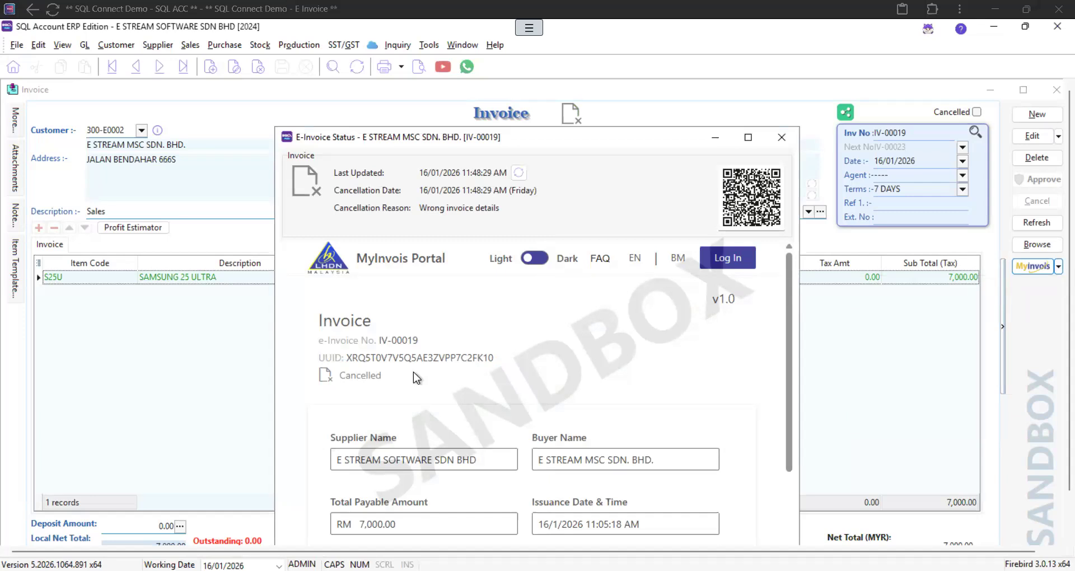
pyautogui.click(734, 217)
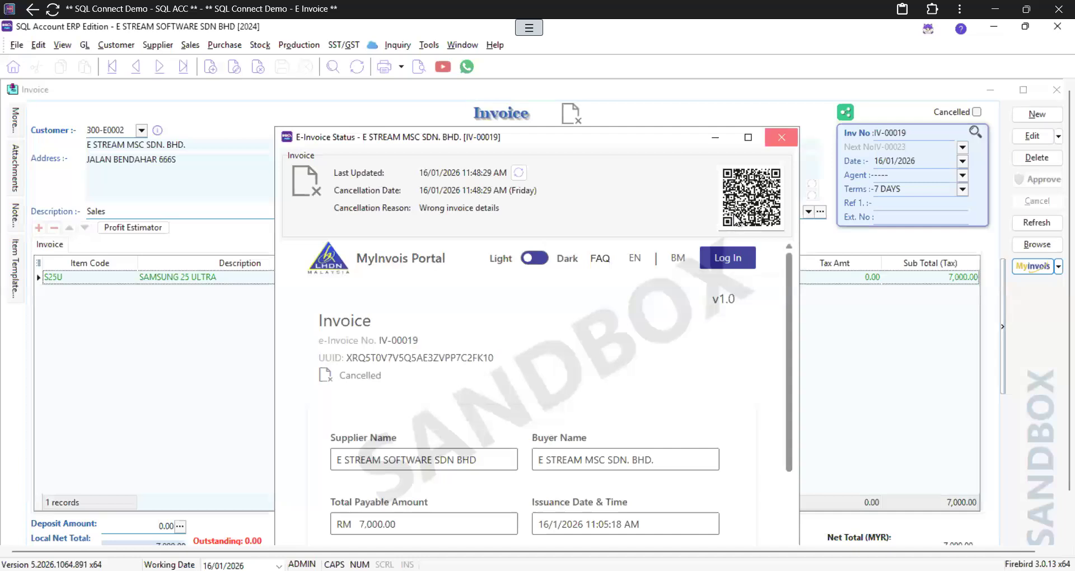
pyautogui.click(781, 137)
# Step: Edit IV-00019 and add a CCE/Grey-Chair line
pyautogui.click(1029, 137)
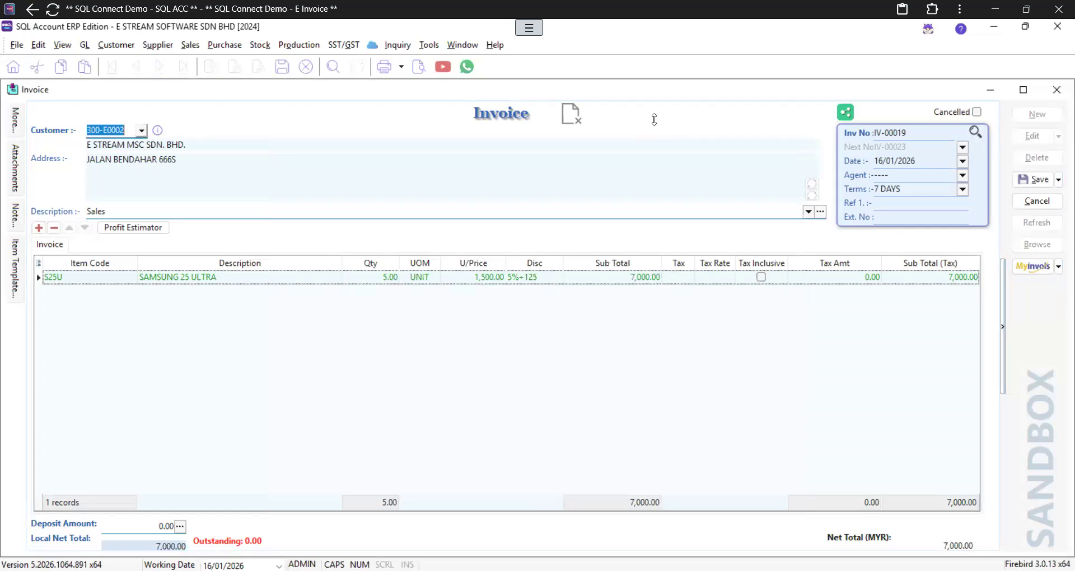
pyautogui.click(43, 226)
pyautogui.click(133, 296)
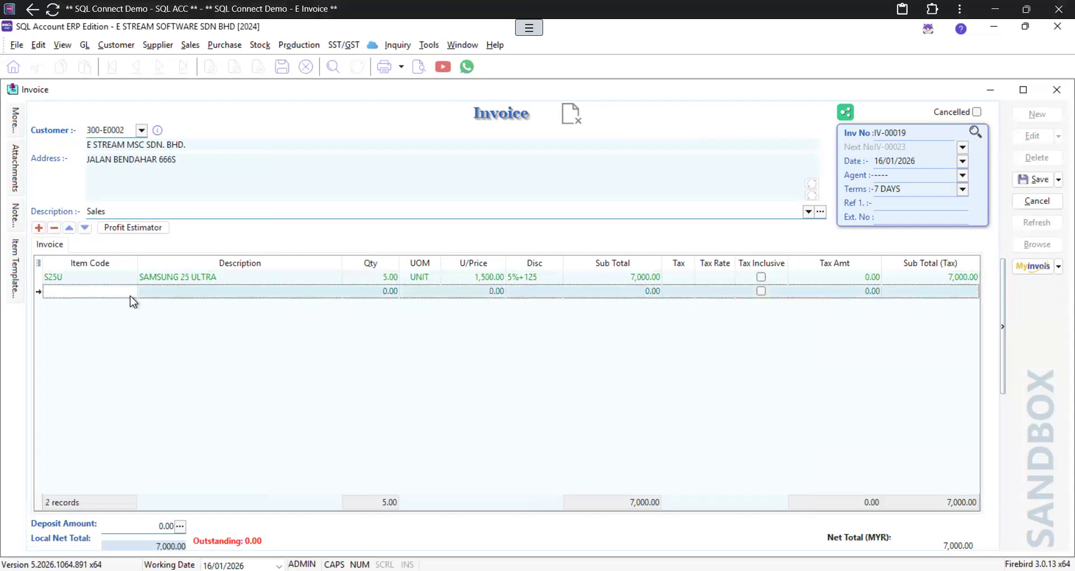
pyautogui.click(130, 296)
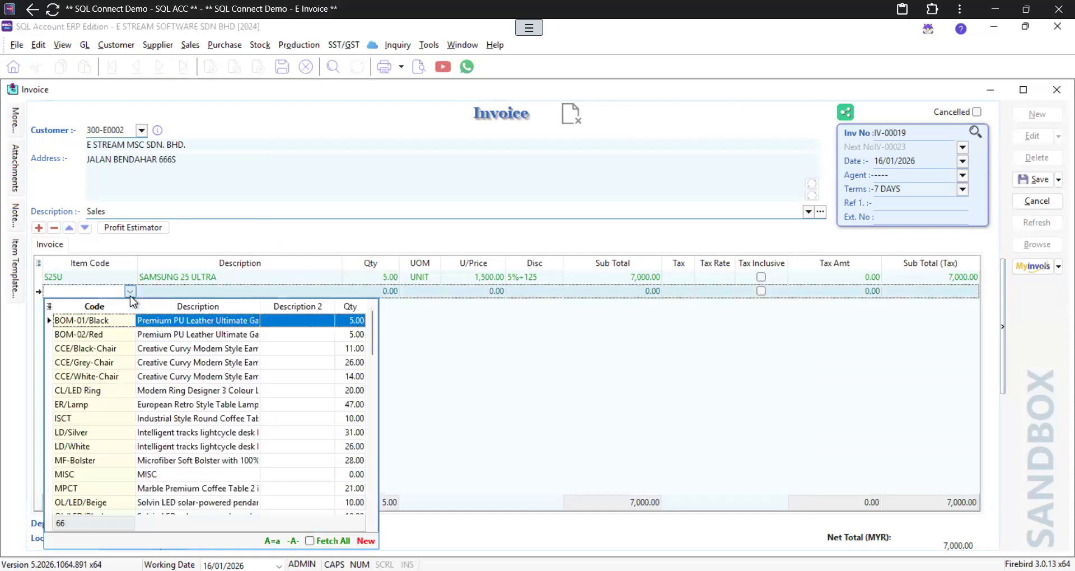
pyautogui.click(98, 367)
# Step: Add a TABLE AND CHAIR line, quantity 1 at 200.00, and save the invoice
pyautogui.click(43, 226)
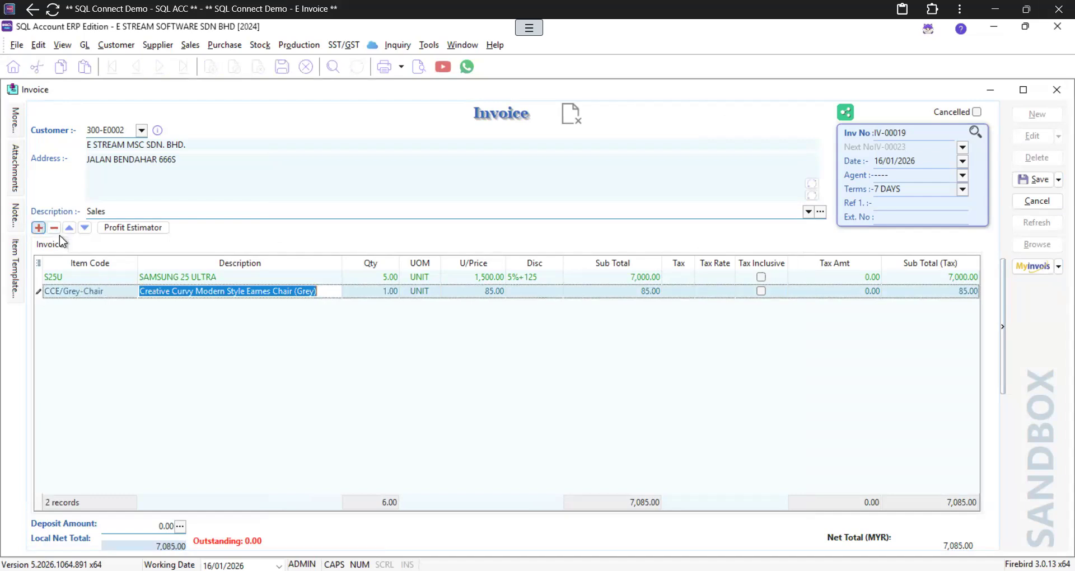
pyautogui.click(180, 307)
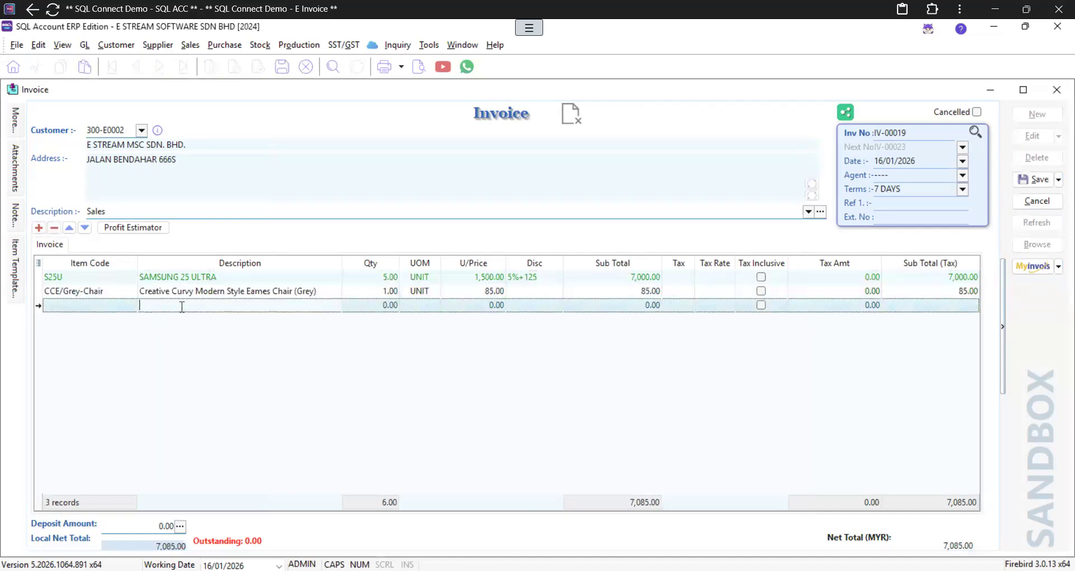
pyautogui.write('TABLE AND CHAIR')
pyautogui.click(388, 308)
pyautogui.write('1')
pyautogui.press('Tab')
pyautogui.press('Tab')
pyautogui.write('2')
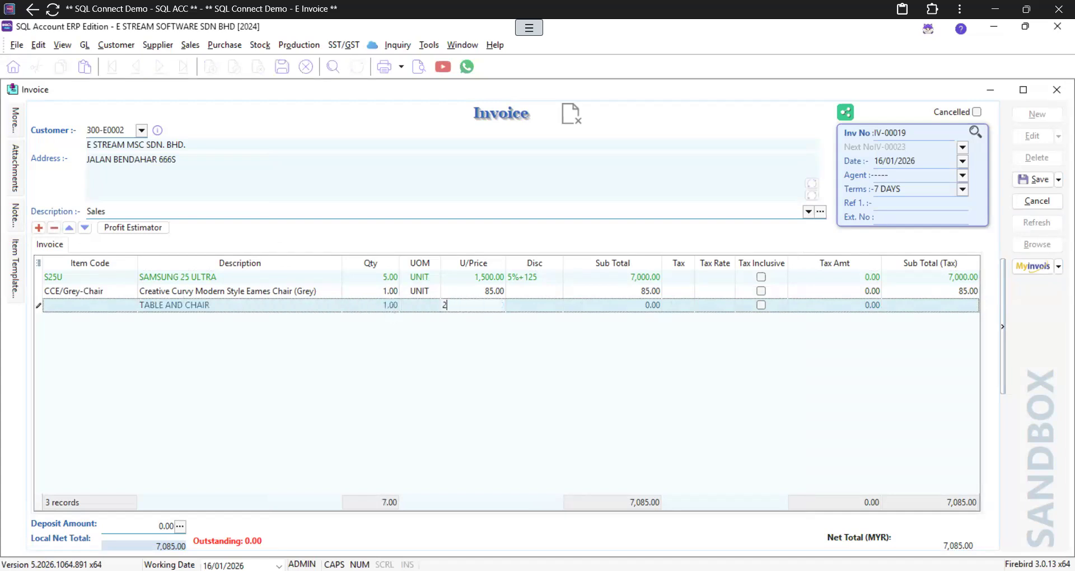
pyautogui.write('00')
pyautogui.press('Return')
pyautogui.click(1036, 180)
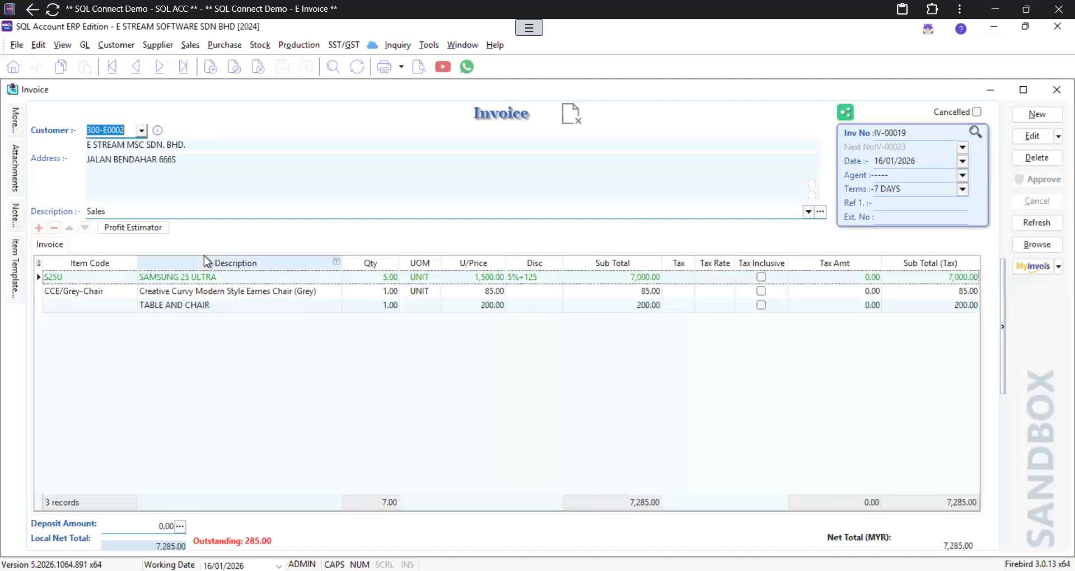
# Step: Submit the corrected IV-00019 (7,285.00) to the MyInvois sandbox and return to the invoice list
pyautogui.click(1035, 267)
pyautogui.click(1037, 271)
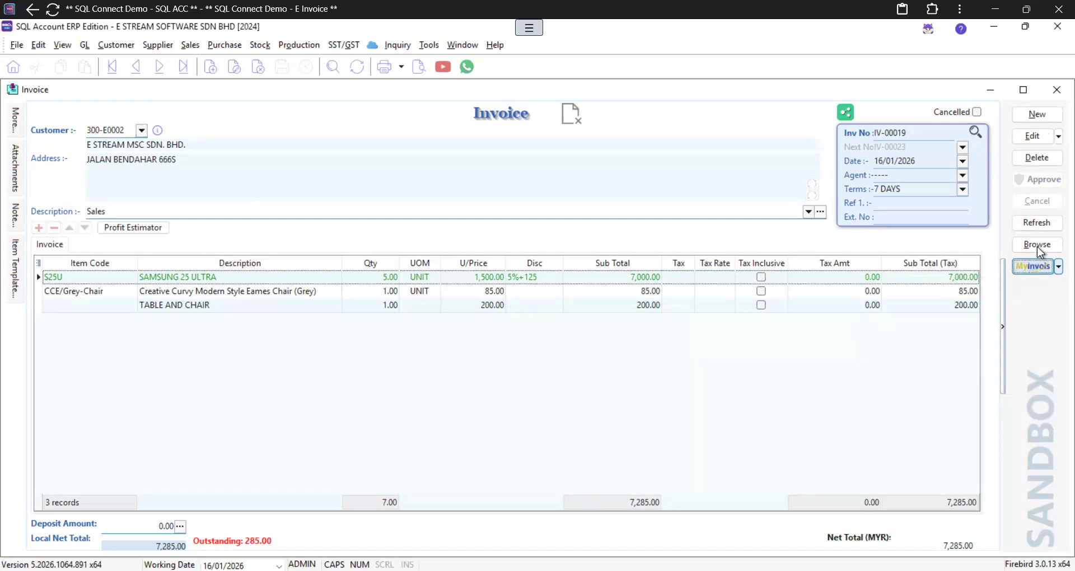
pyautogui.click(1037, 244)
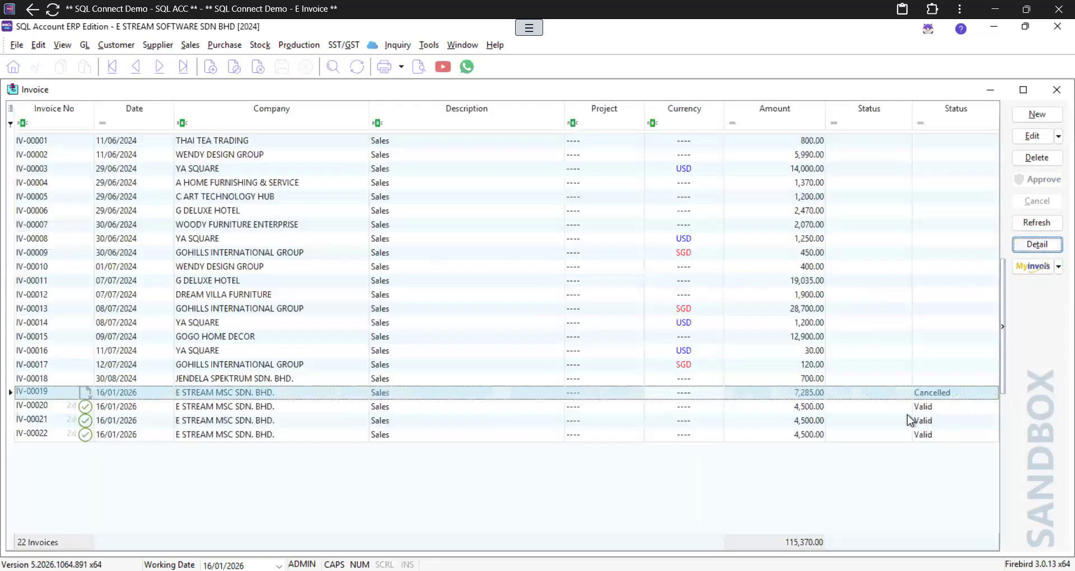
pyautogui.click(1027, 243)
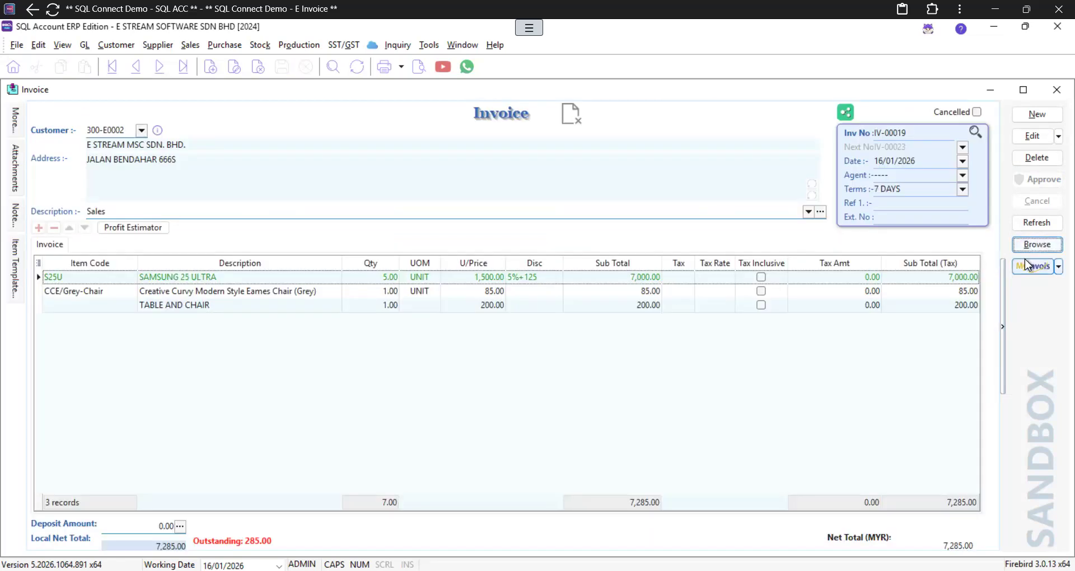
pyautogui.click(1029, 267)
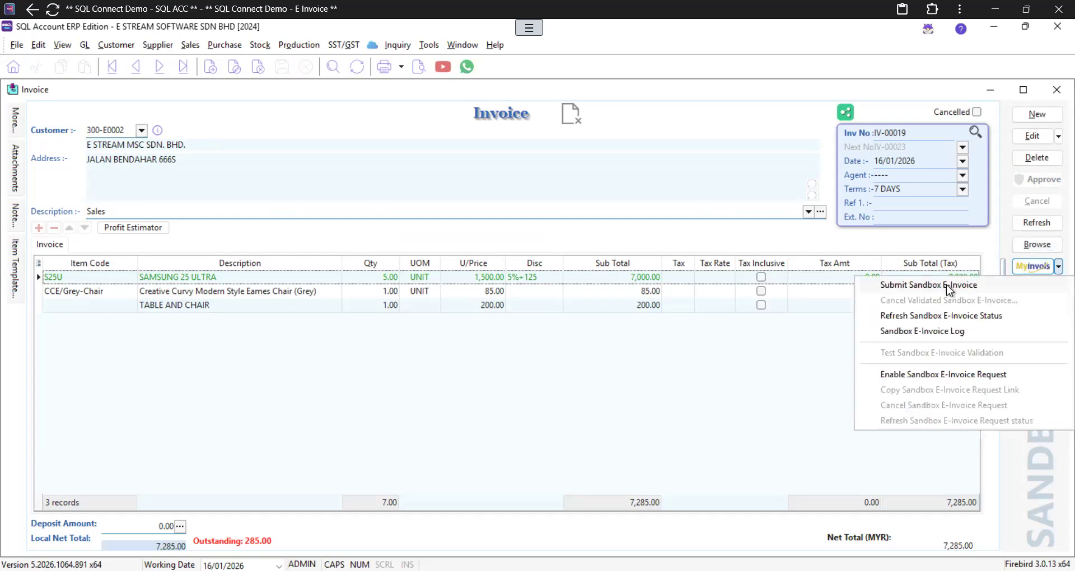
pyautogui.click(949, 287)
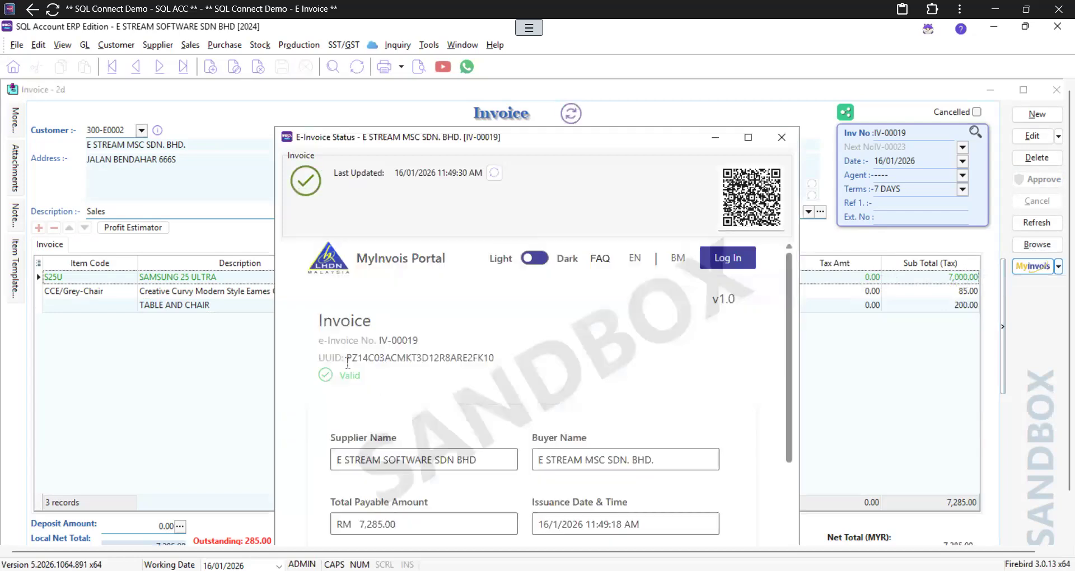
pyautogui.click(782, 137)
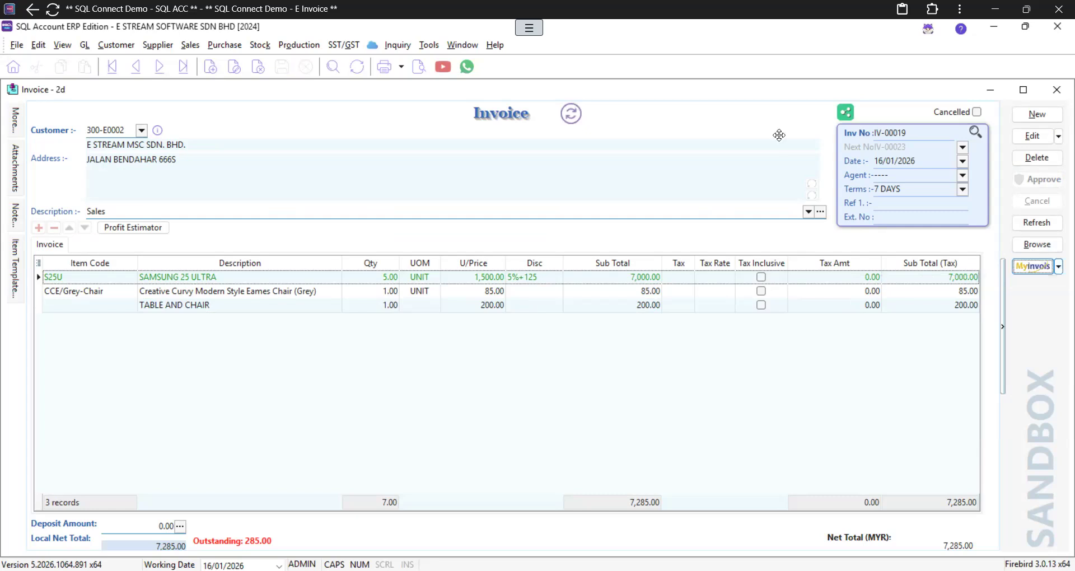
pyautogui.click(1023, 245)
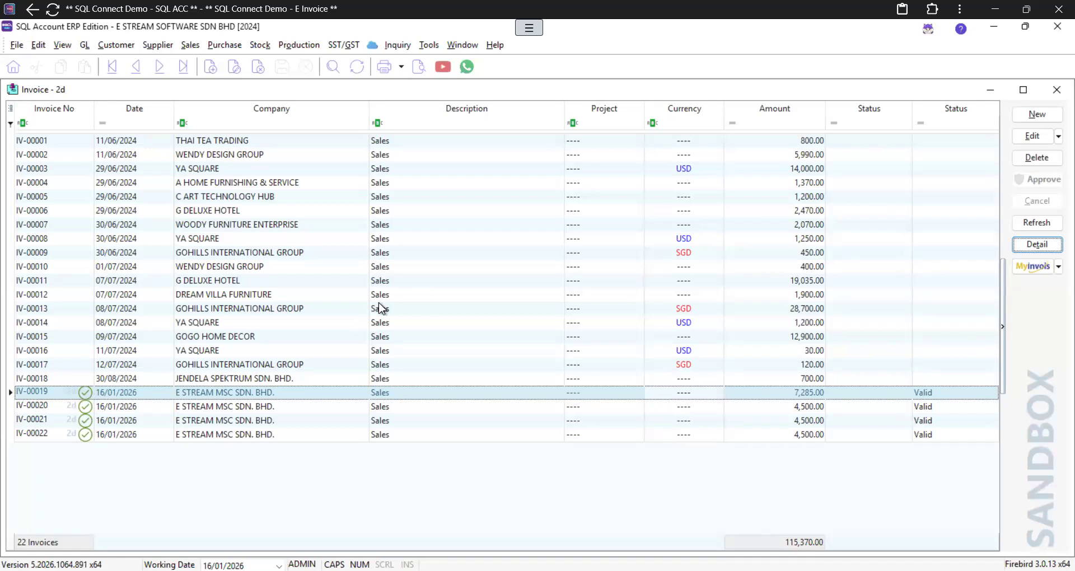
# Step: Open the cloud integration menu from the invoice list
pyautogui.click(372, 51)
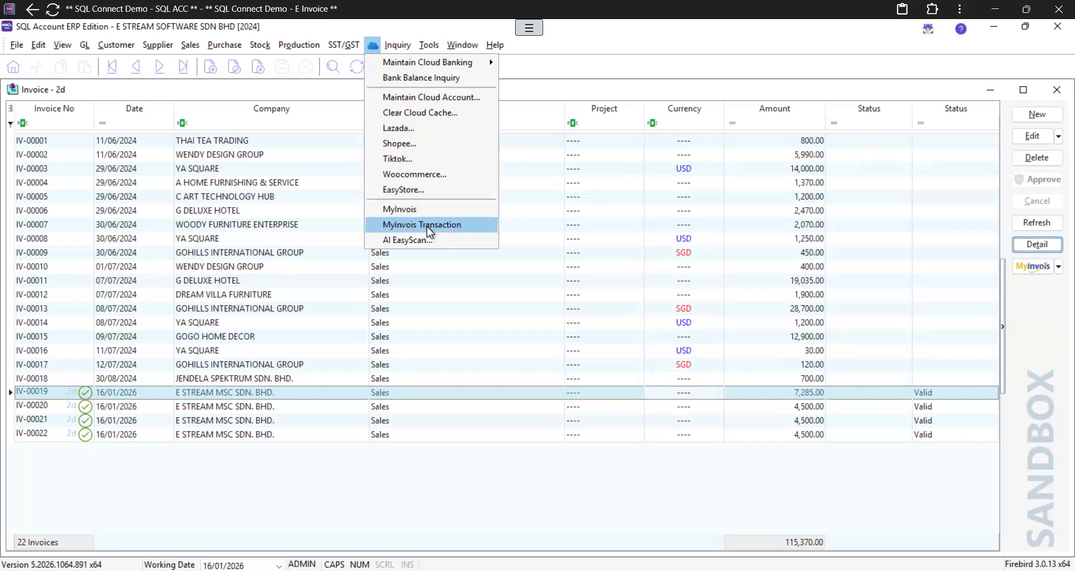
# Step: Open MyInvois and review its sales, purchase and batch-consolidation purchase lists, then Notifications
pyautogui.click(420, 208)
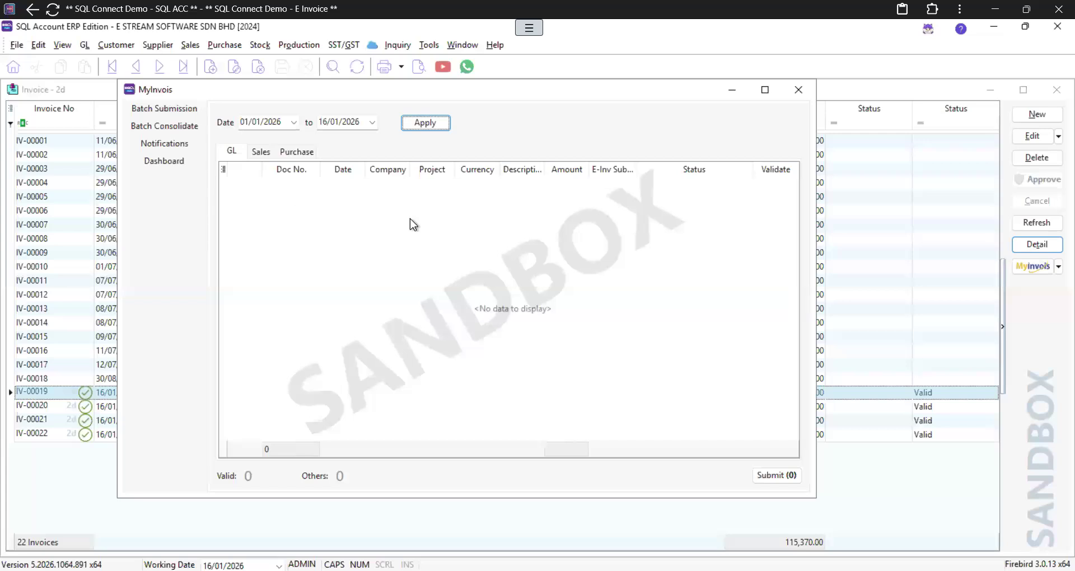
pyautogui.click(261, 153)
pyautogui.click(289, 155)
pyautogui.click(177, 129)
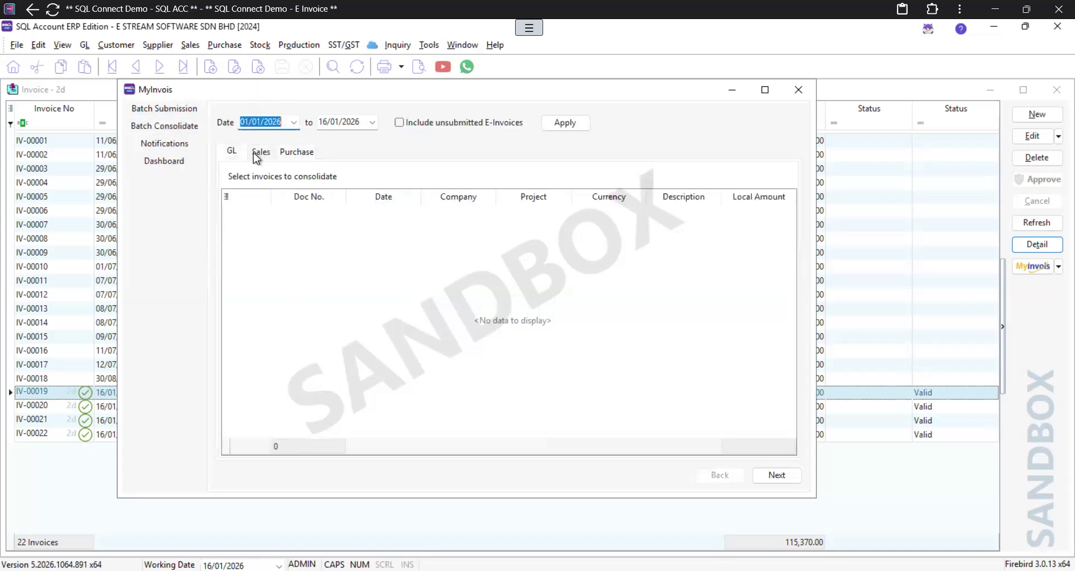
pyautogui.click(289, 157)
pyautogui.click(176, 148)
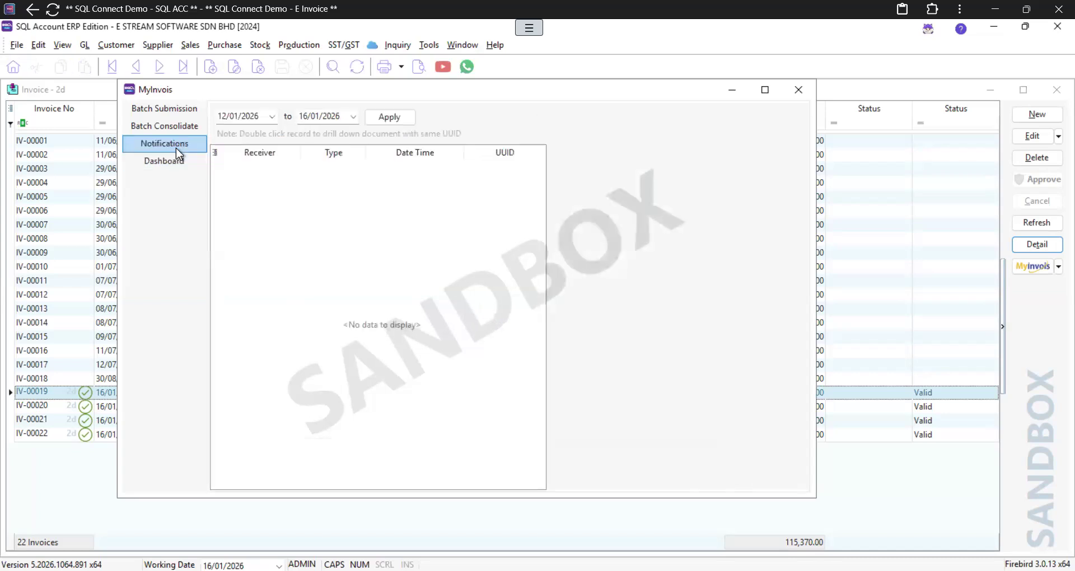
# Step: Load the 12–16/01/2026 notifications and preview the 11:33:01, 10:58:47, 9:51:38, 9:52:00 and 10:55:26 AM notices
pyautogui.click(413, 118)
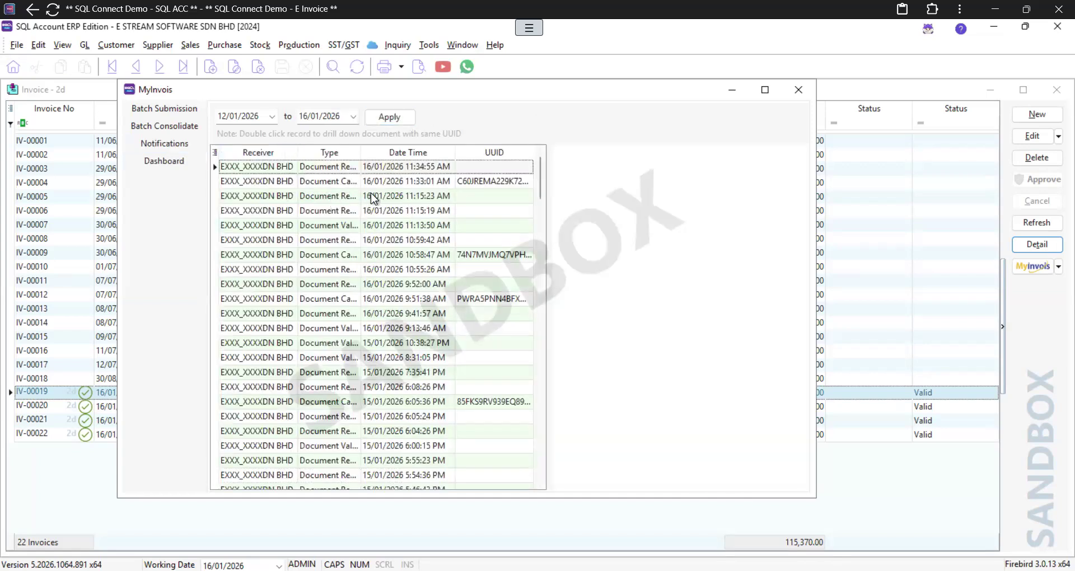
pyautogui.click(418, 180)
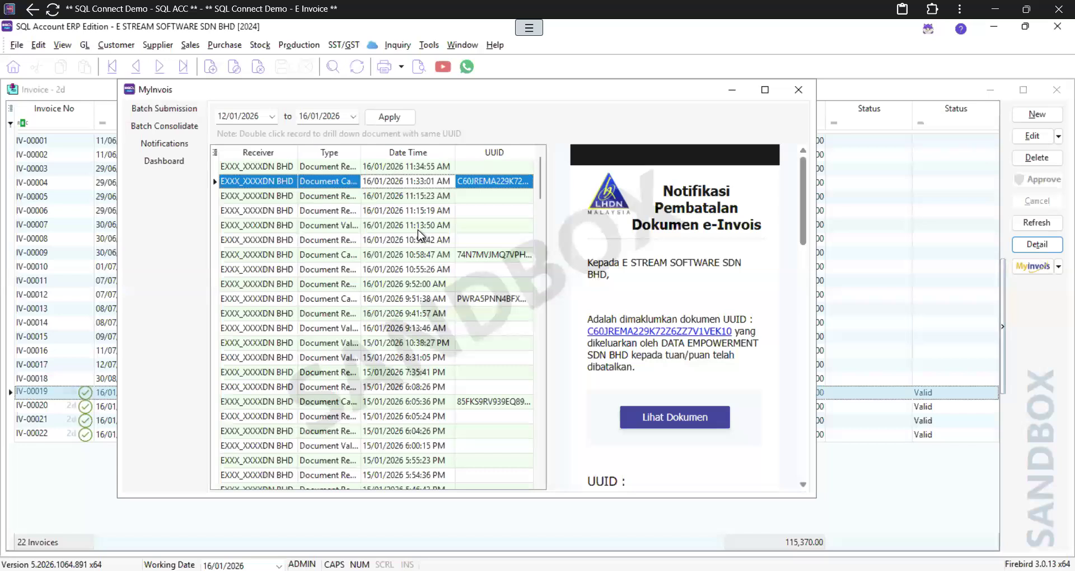
pyautogui.click(420, 255)
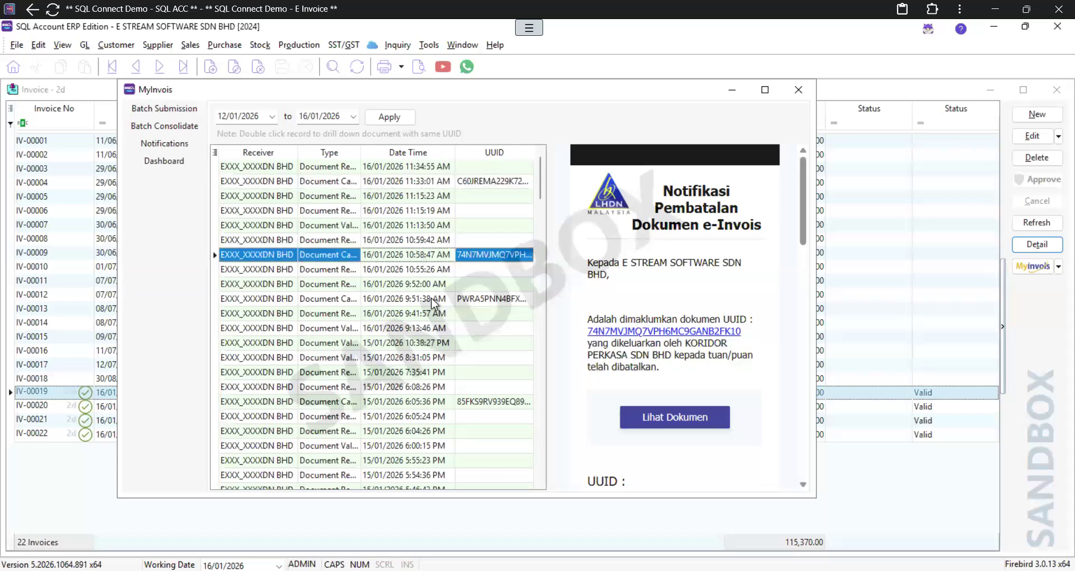
pyautogui.click(435, 301)
pyautogui.click(441, 282)
pyautogui.click(434, 269)
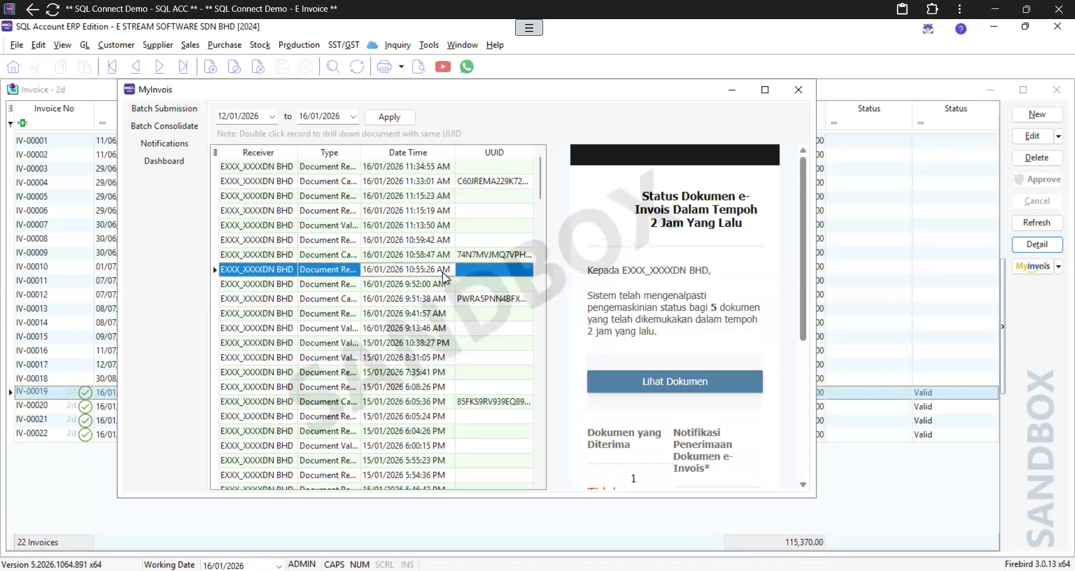
# Step: Preview the 10:59:42, 11:13:50, 11:15:19 and 11:15:23 AM notices, ending on the 11:33:01 AM cancellation
pyautogui.click(427, 239)
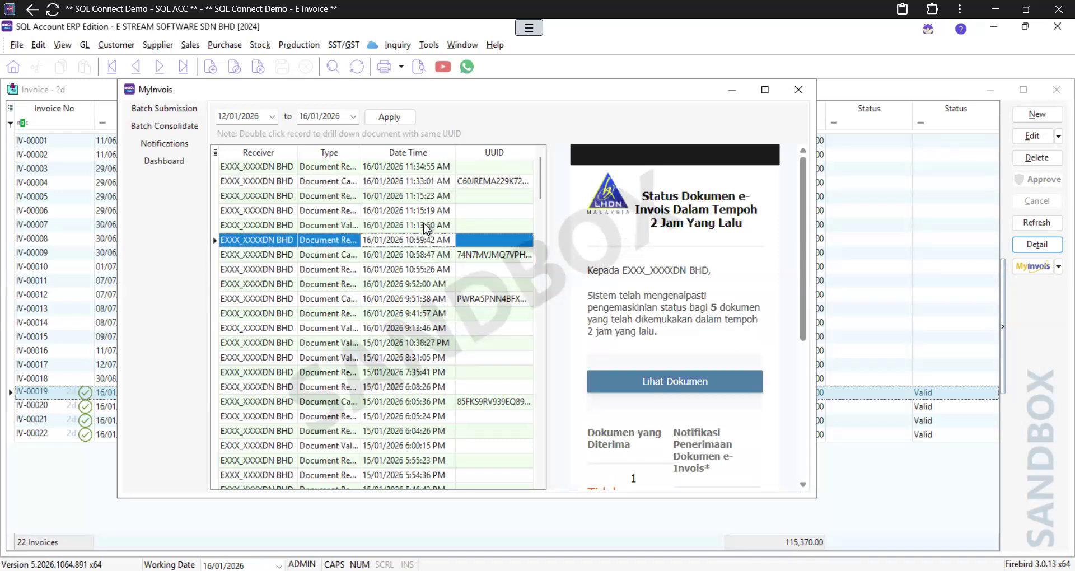
pyautogui.click(424, 224)
pyautogui.click(428, 212)
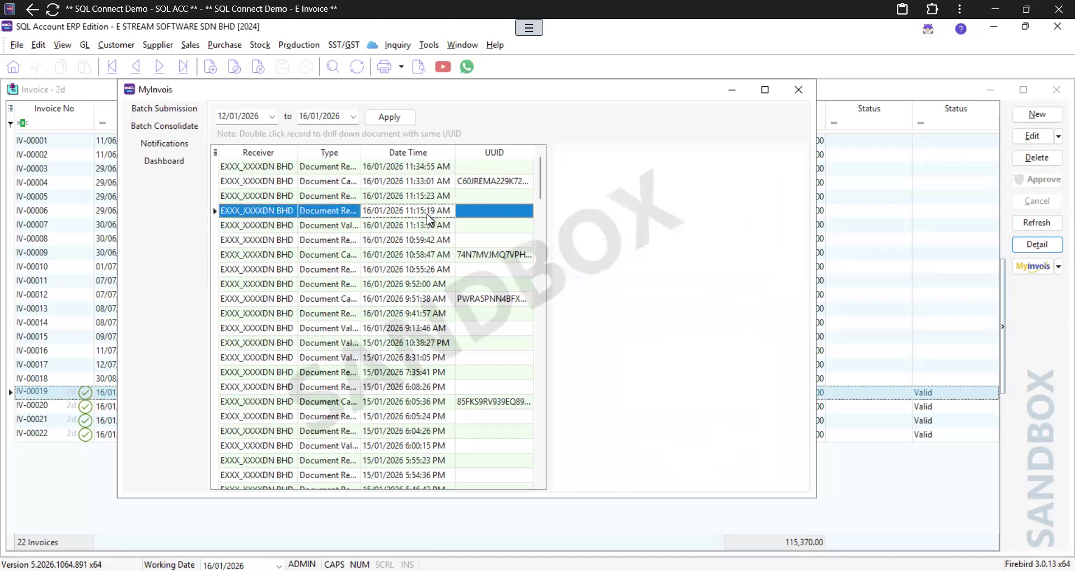
pyautogui.click(427, 198)
pyautogui.click(426, 187)
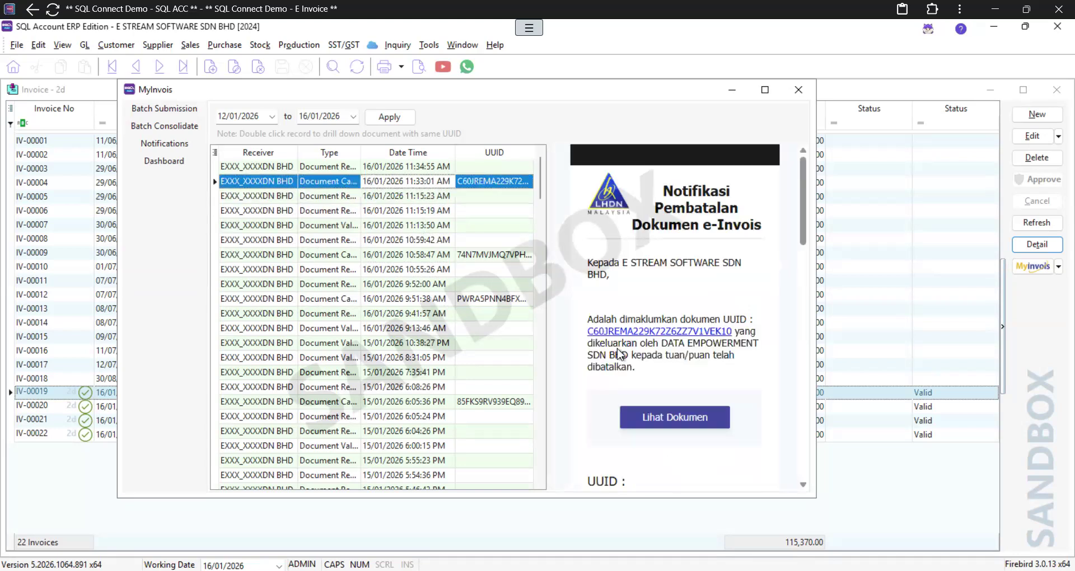
pyautogui.scroll(-3, 623, 276)
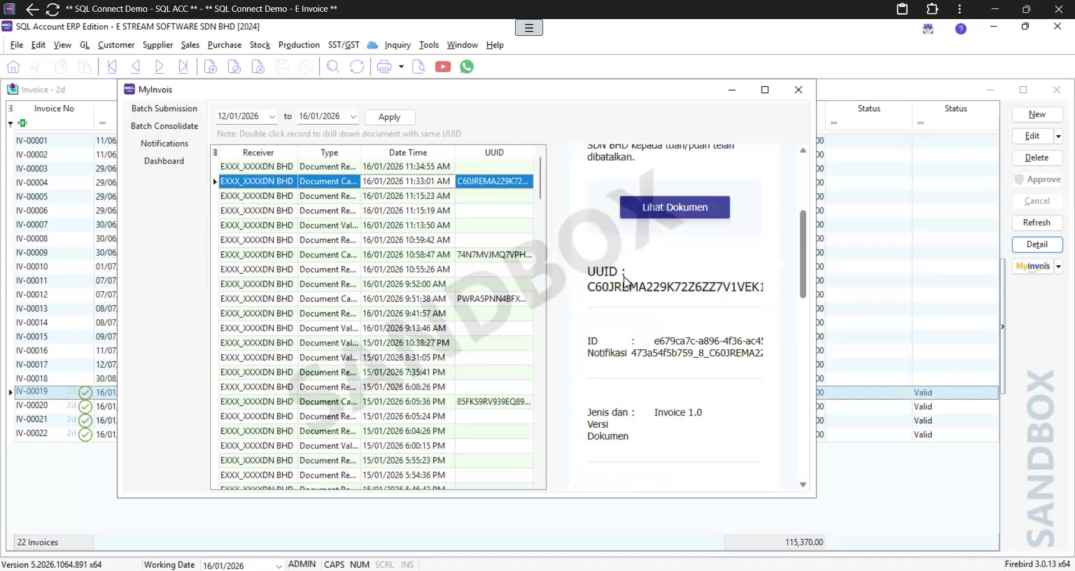
pyautogui.scroll(-5, 625, 282)
pyautogui.scroll(8, 623, 277)
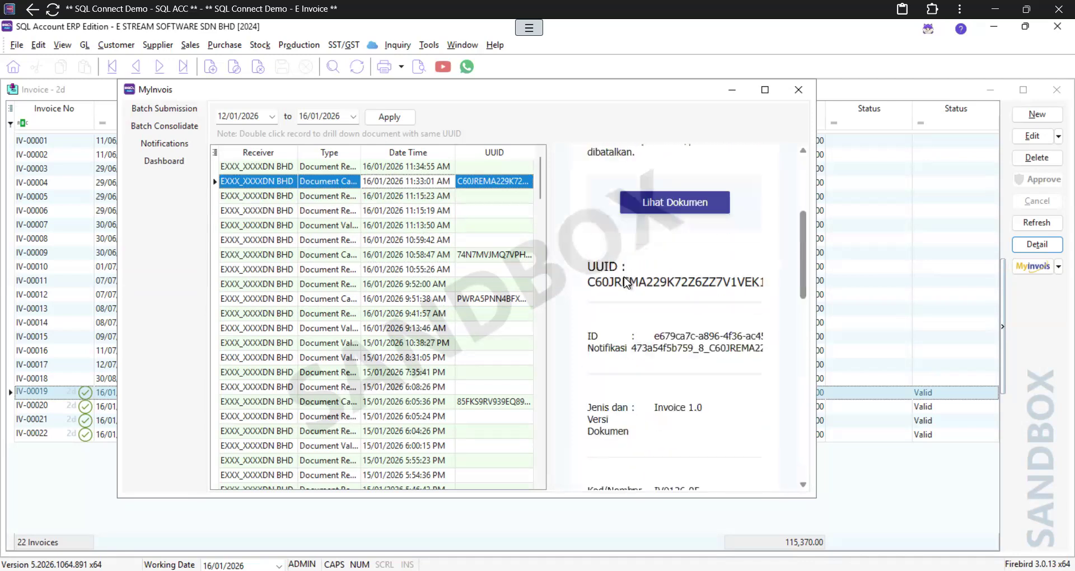
# Step: Switch to the MyInvois dashboard and cycle through its document-type charts, ending on Invoice
pyautogui.click(165, 159)
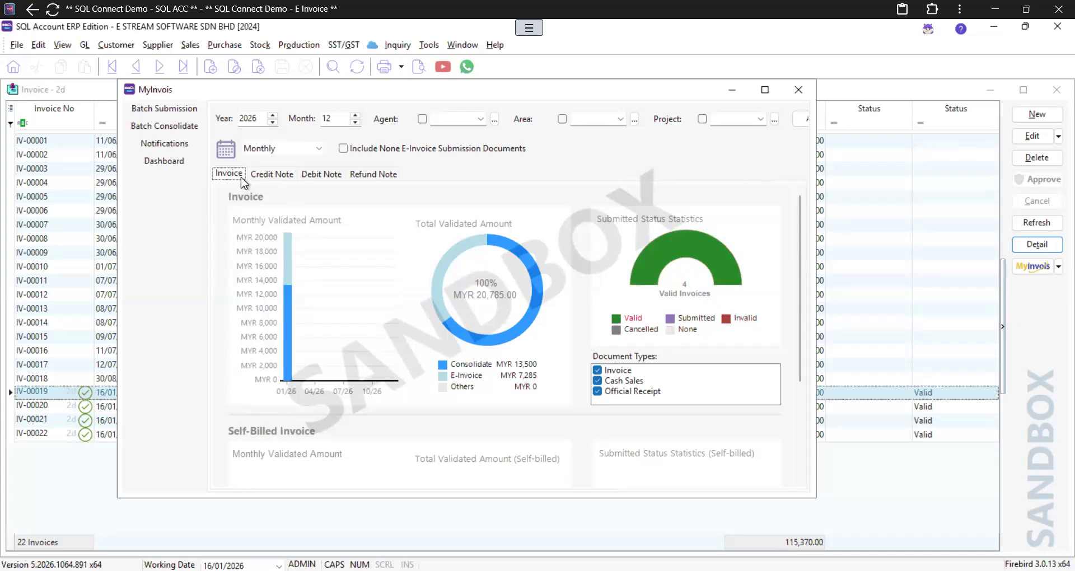
pyautogui.press('Right')
pyautogui.press('Right')
pyautogui.press('Right')
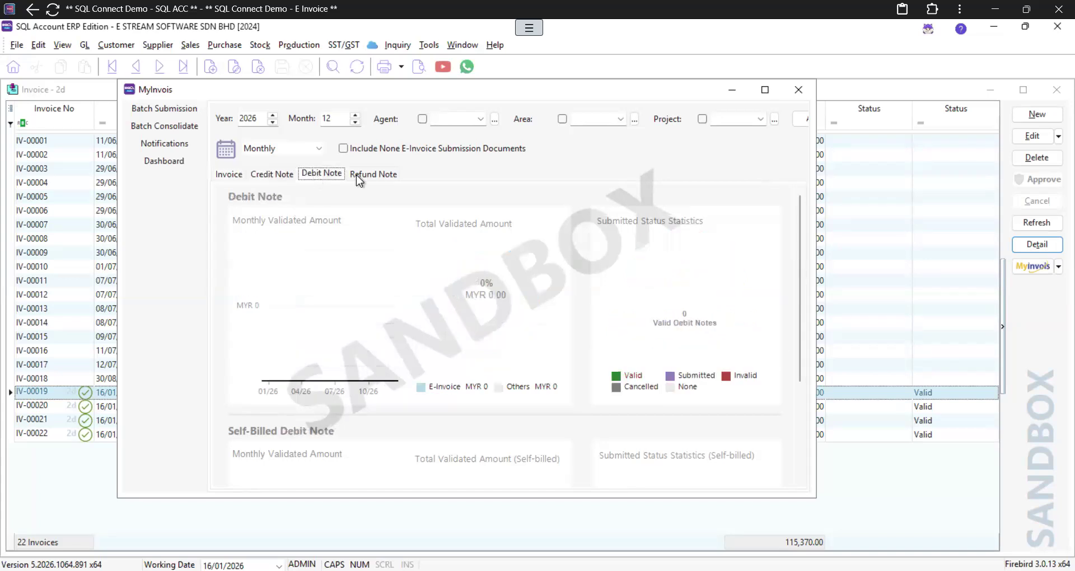
pyautogui.click(235, 175)
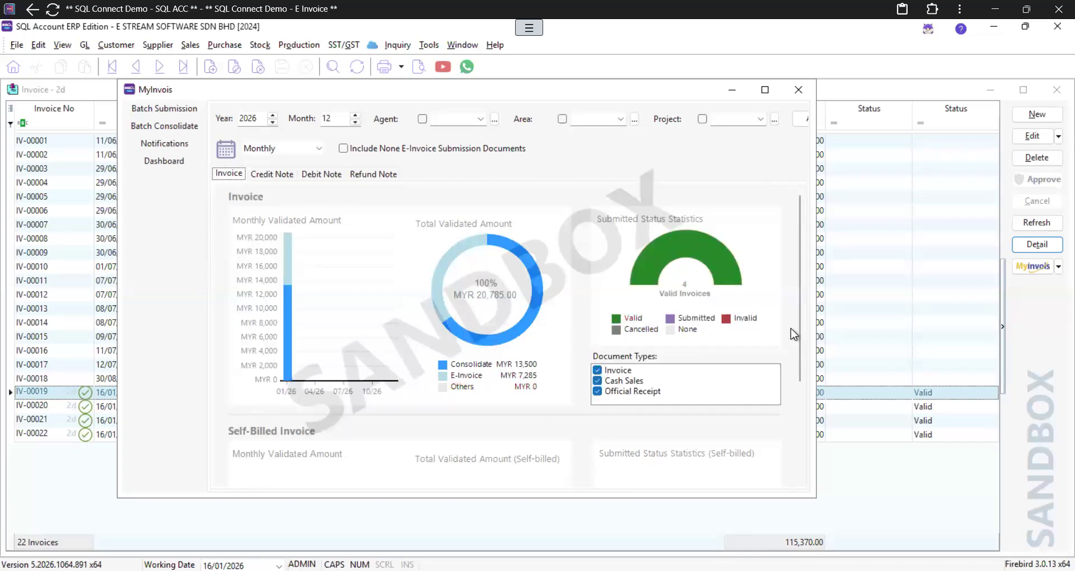
pyautogui.moveTo(801, 327); pyautogui.dragTo(769, 186)
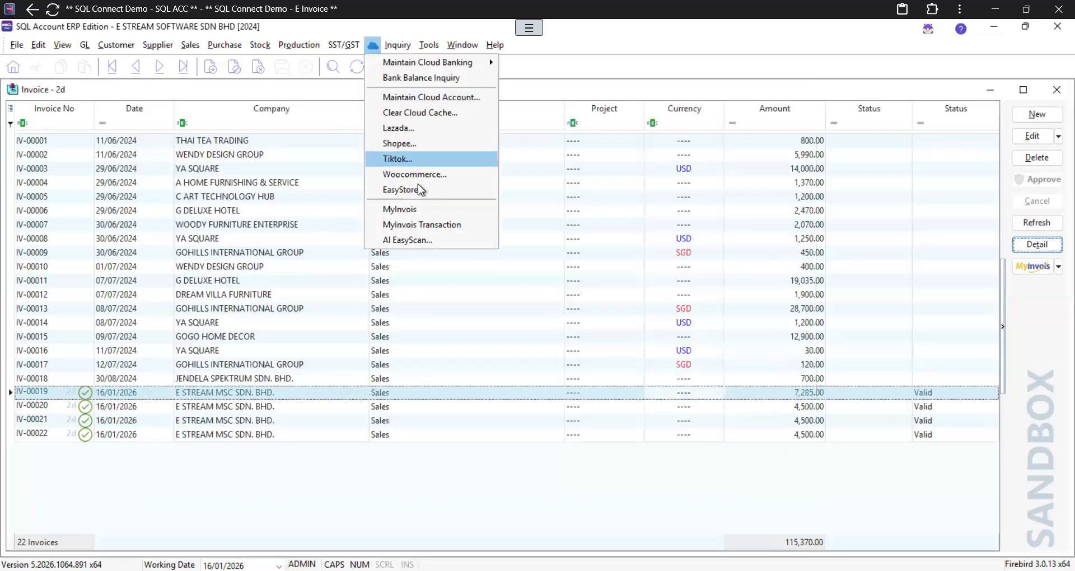
pyautogui.click(405, 224)
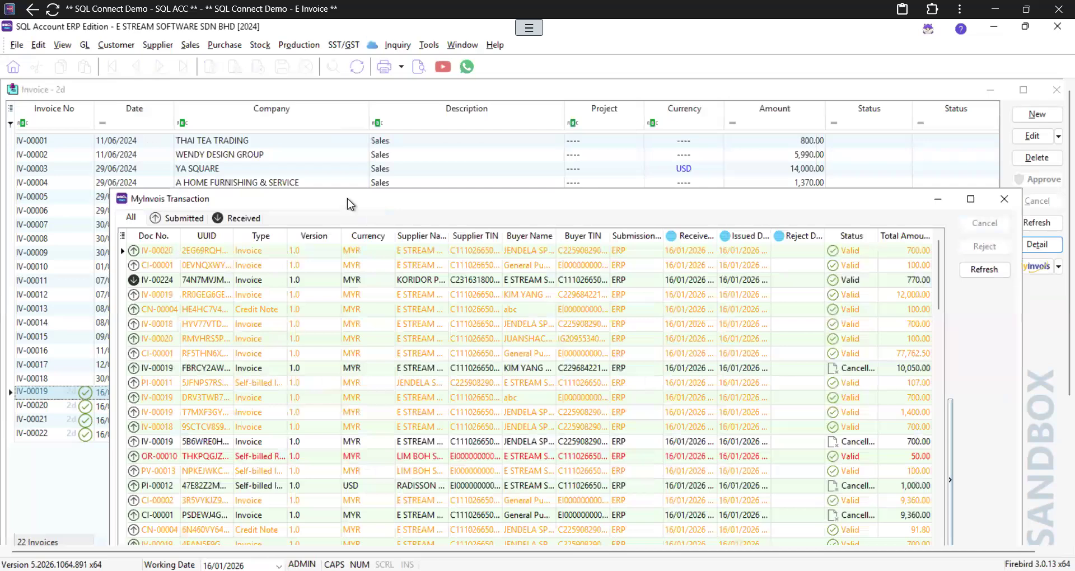
pyautogui.moveTo(347, 198); pyautogui.dragTo(265, 75)
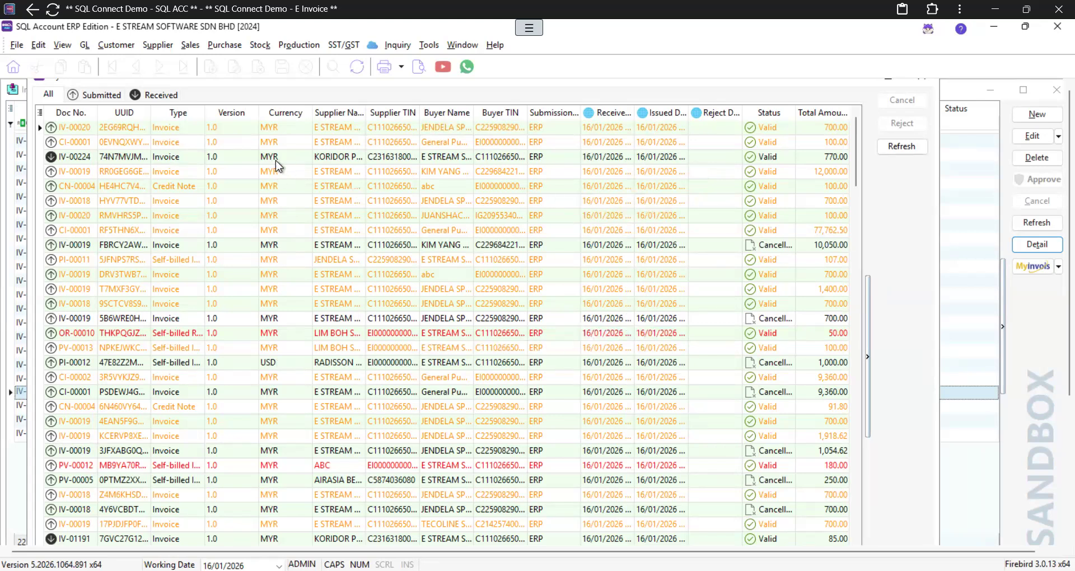
pyautogui.click(85, 97)
pyautogui.click(145, 99)
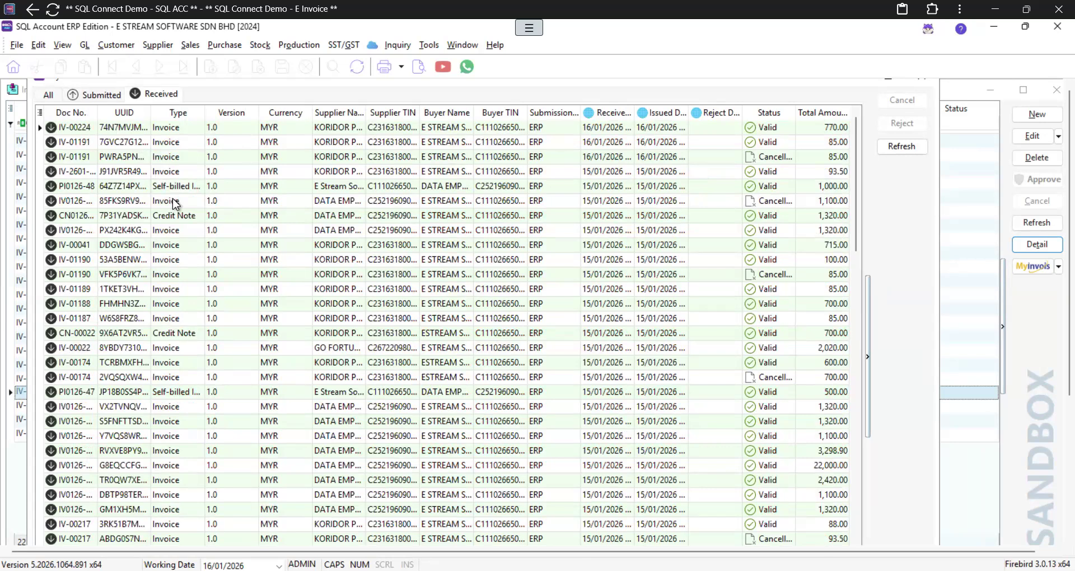
pyautogui.click(258, 206)
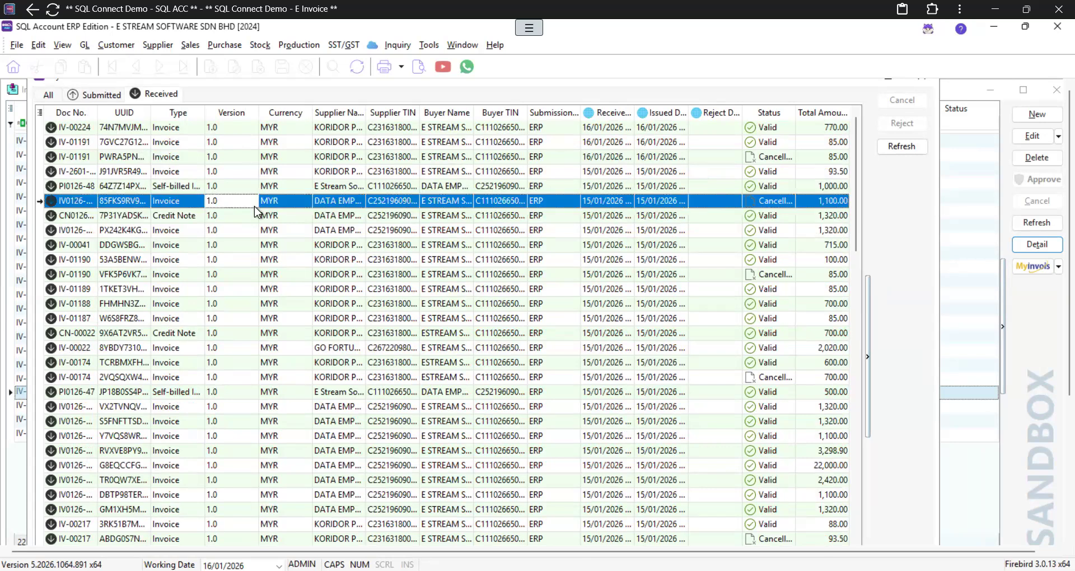
pyautogui.click(262, 237)
pyautogui.click(264, 303)
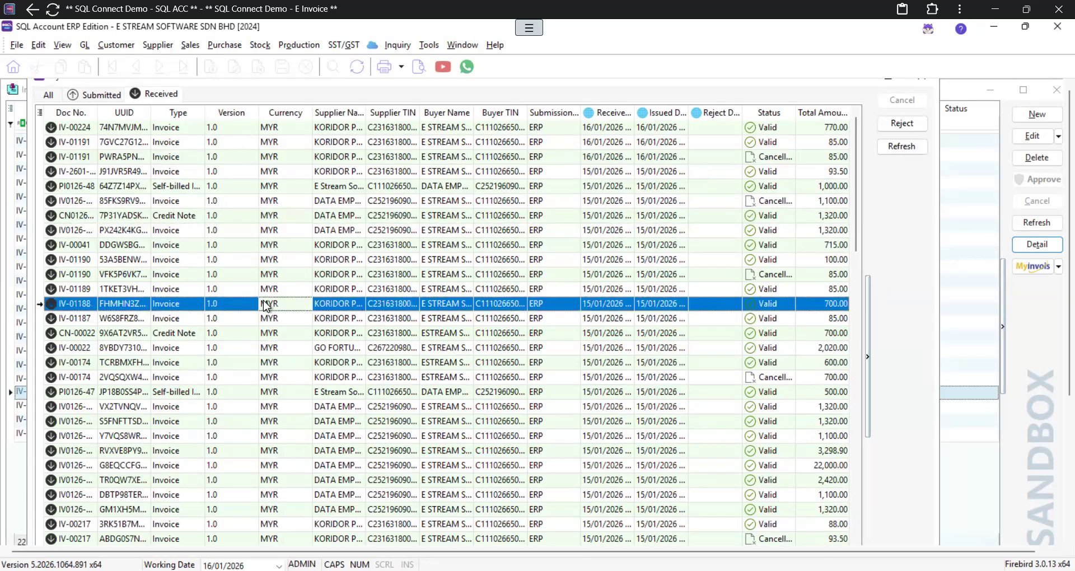
pyautogui.click(280, 232)
pyautogui.click(302, 190)
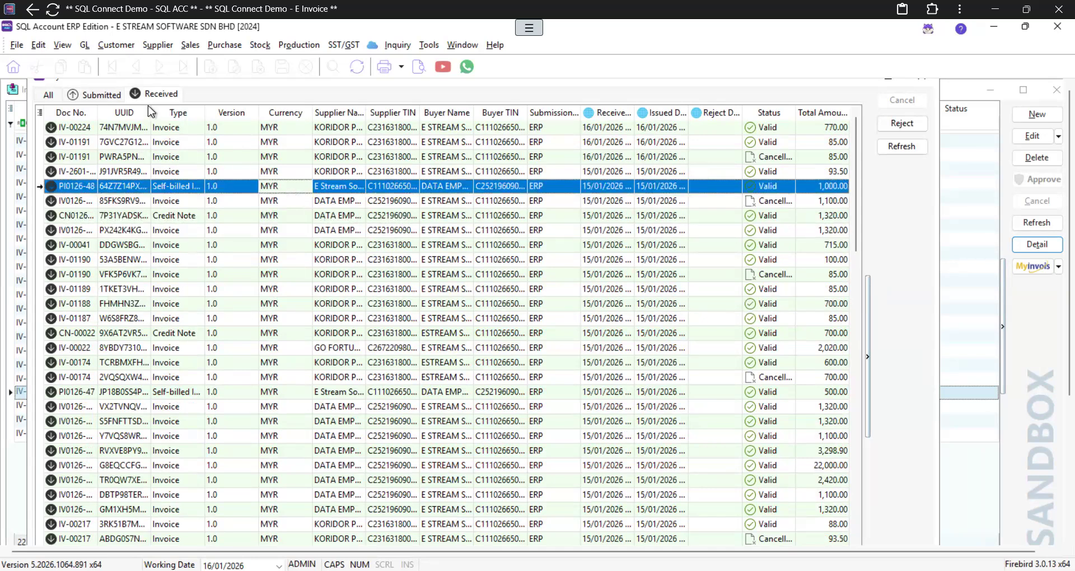
pyautogui.click(115, 96)
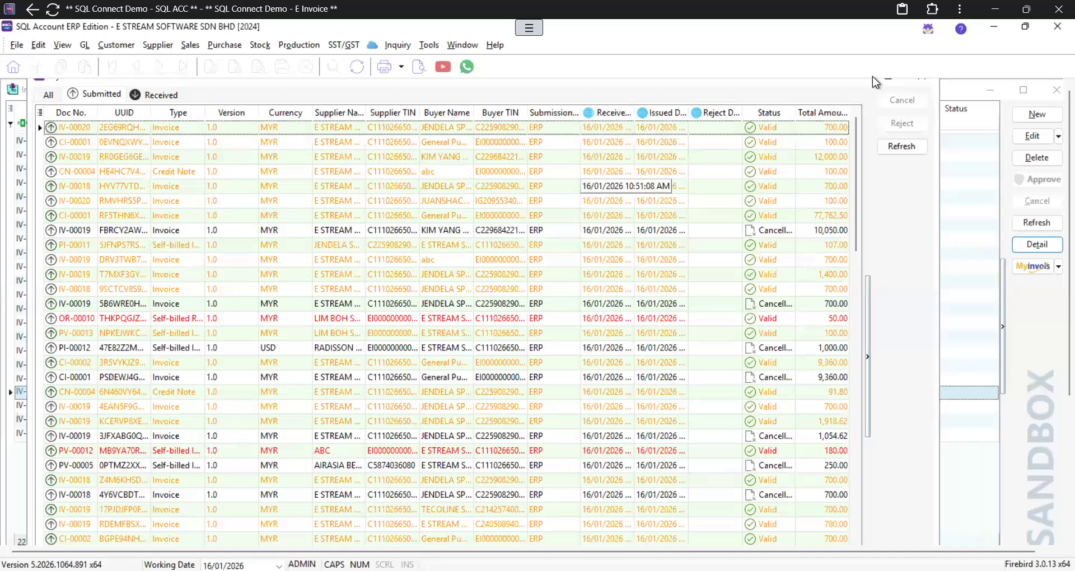
pyautogui.click(922, 81)
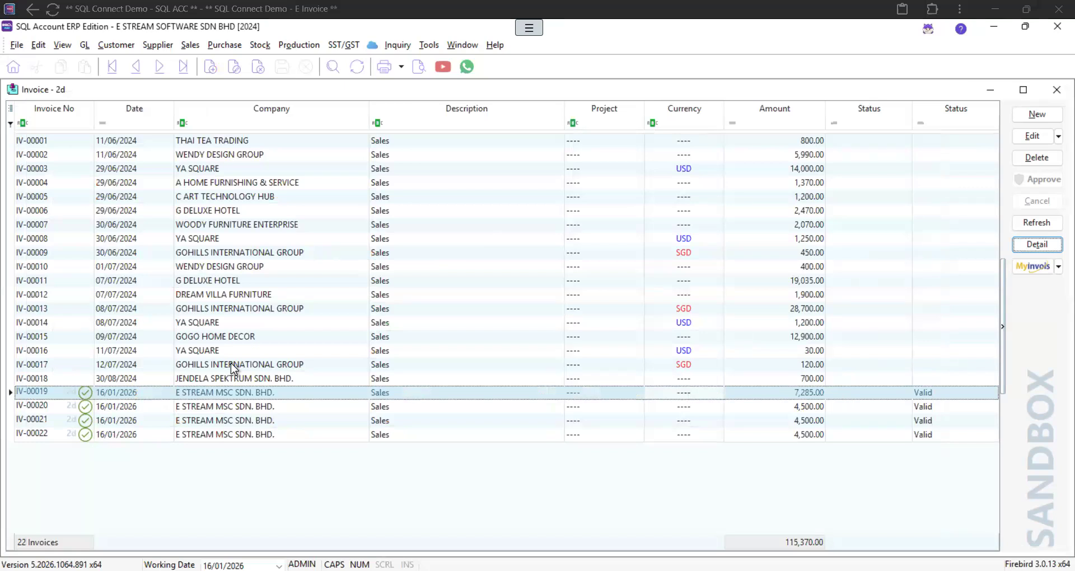
# Step: Open invoice IV-00019 and preview it in the Sales Invoice 10 layout
pyautogui.click(236, 393)
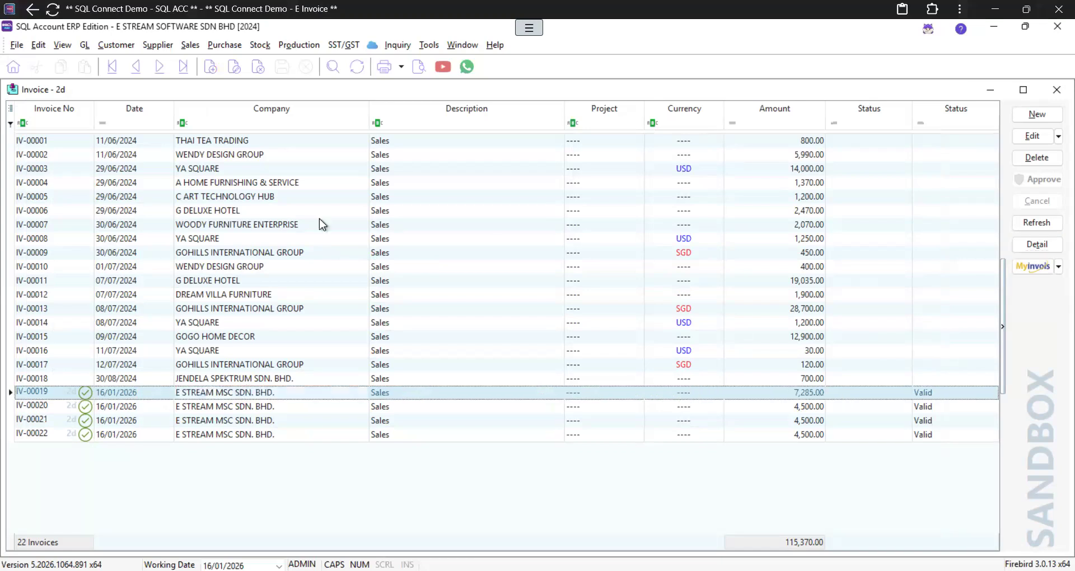
pyautogui.doubleClick(216, 391)
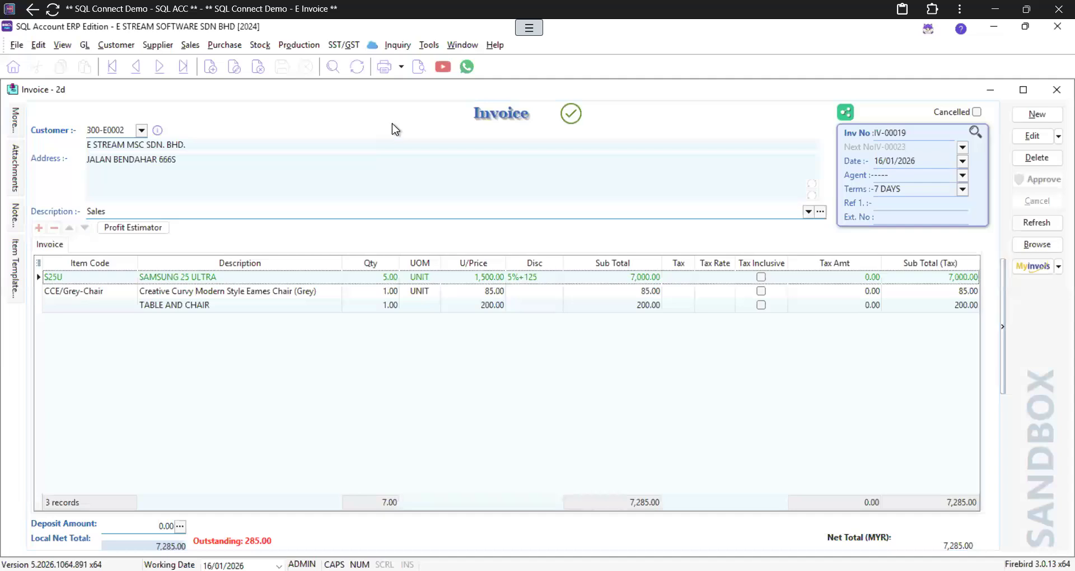
pyautogui.click(418, 68)
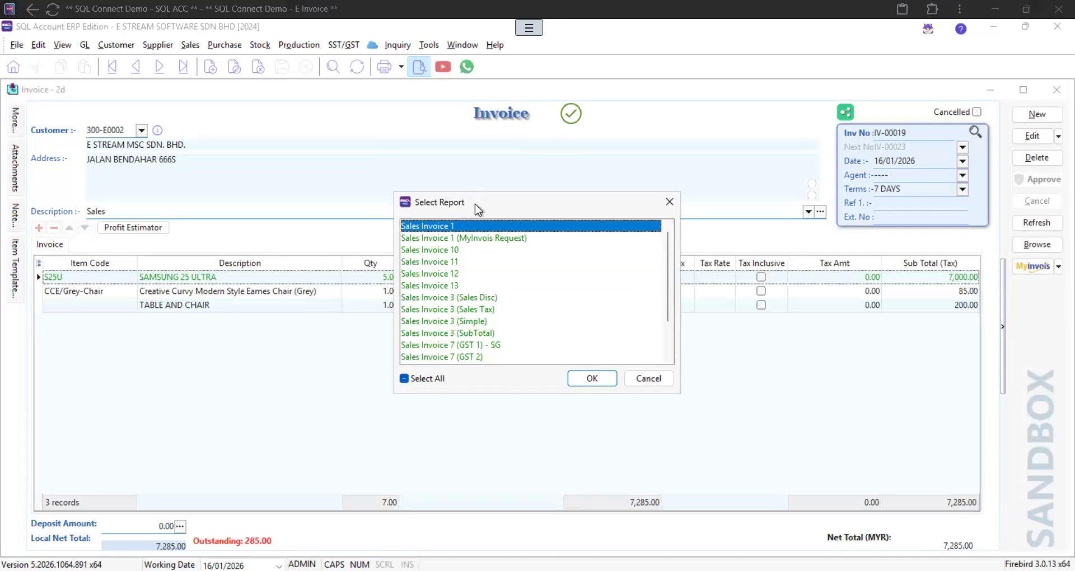
pyautogui.click(454, 251)
pyautogui.click(451, 262)
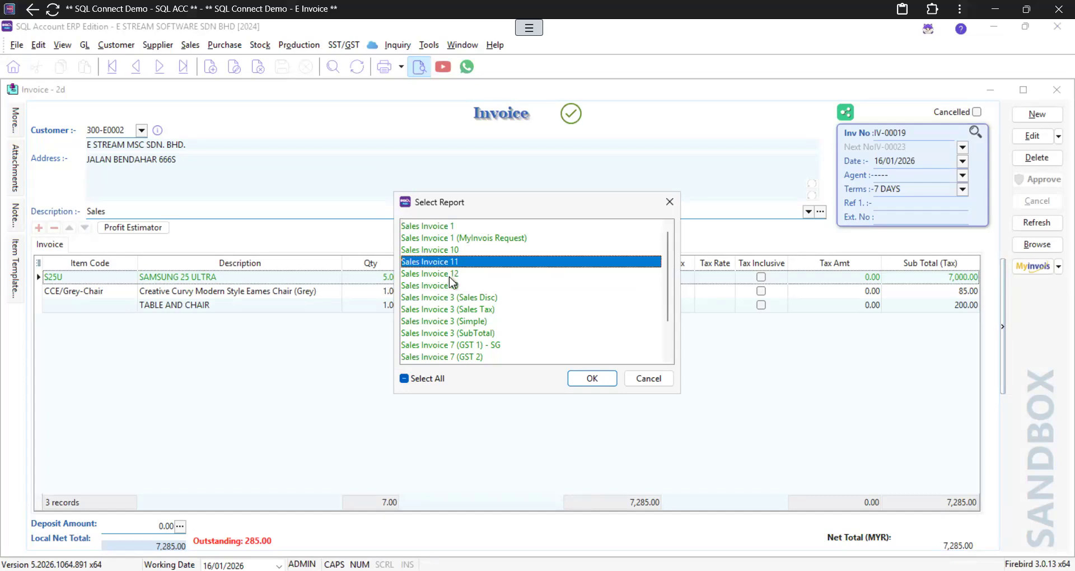
pyautogui.click(450, 275)
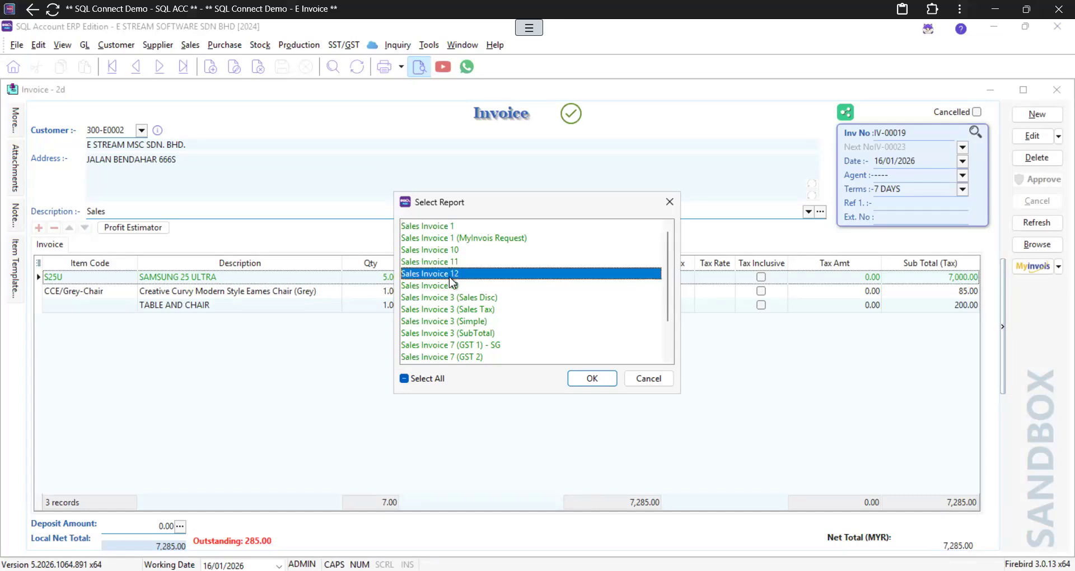
pyautogui.click(437, 252)
pyautogui.doubleClick(439, 252)
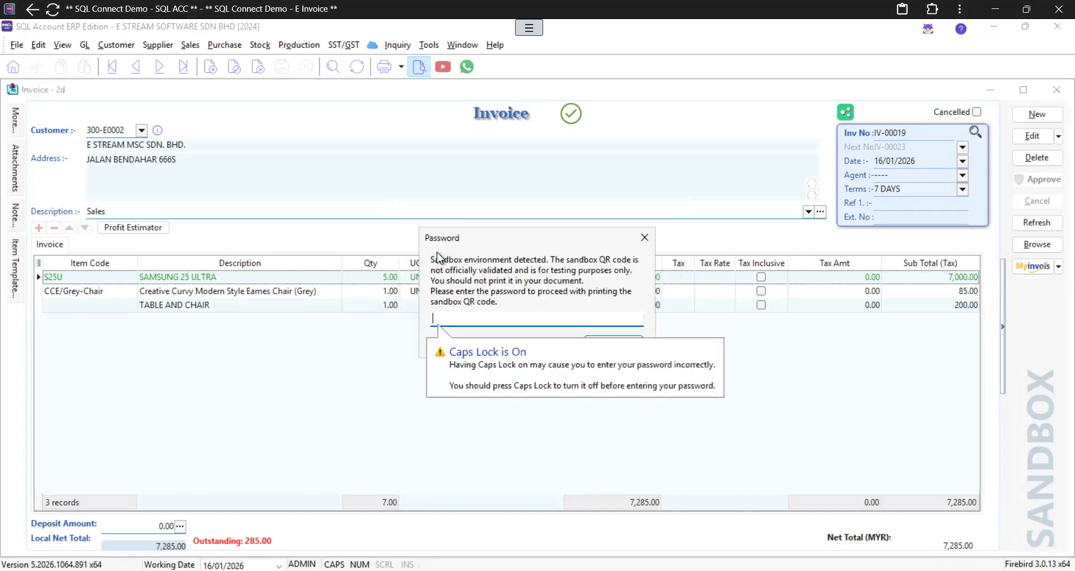
# Step: Enter the sandbox password, decline the duplicate copy, then close the Sales Invoice 10 preview
pyautogui.write('••••')
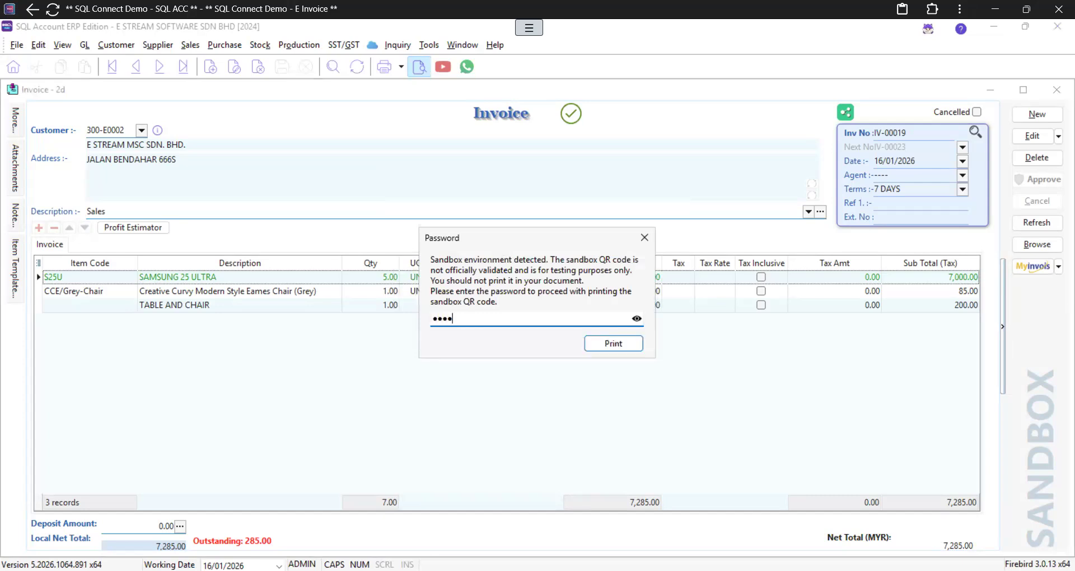
pyautogui.press('Return')
pyautogui.press('Tab')
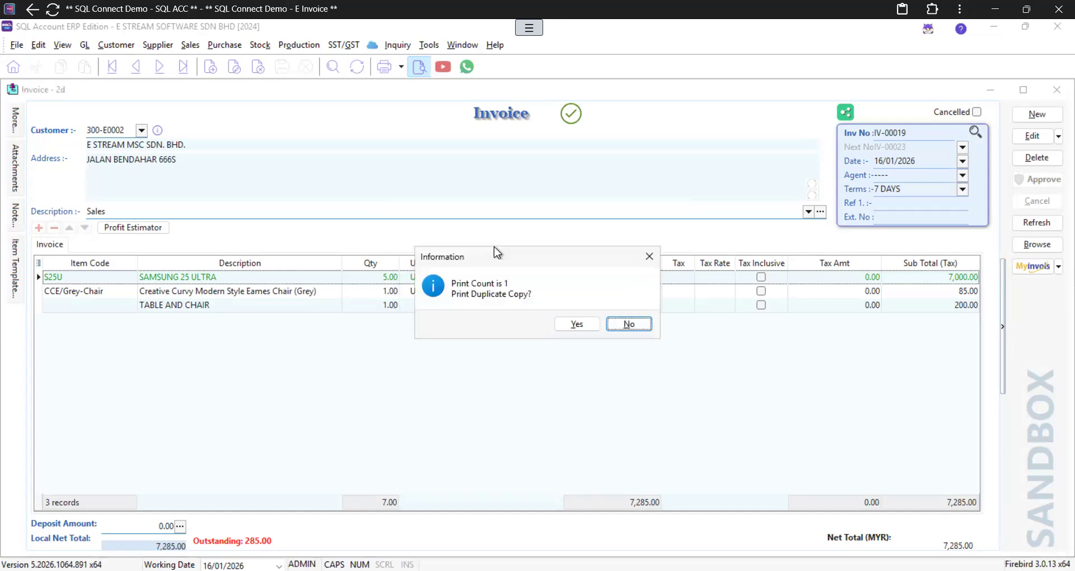
pyautogui.press('Return')
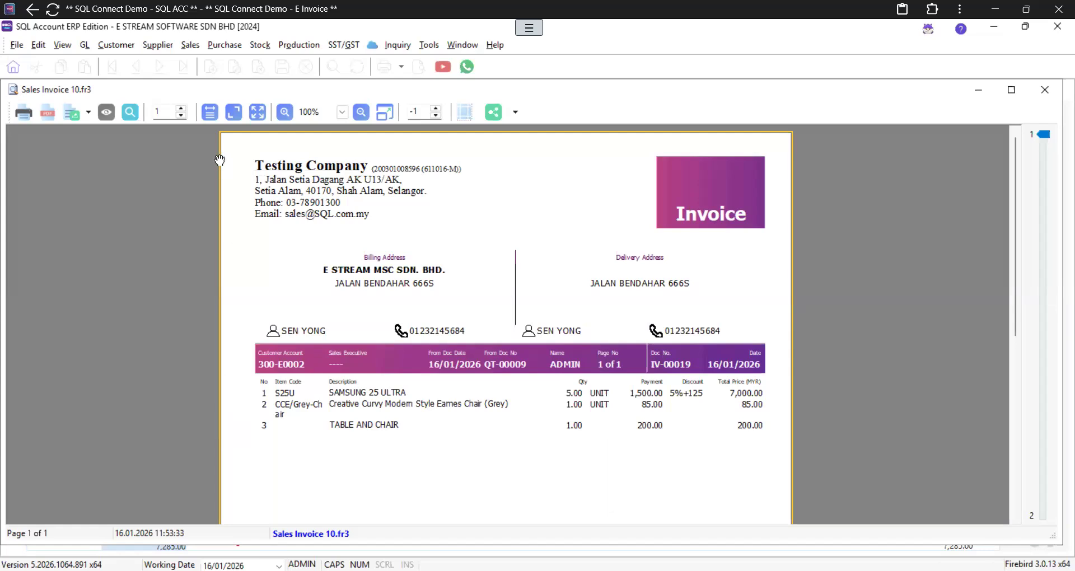
pyautogui.click(1045, 90)
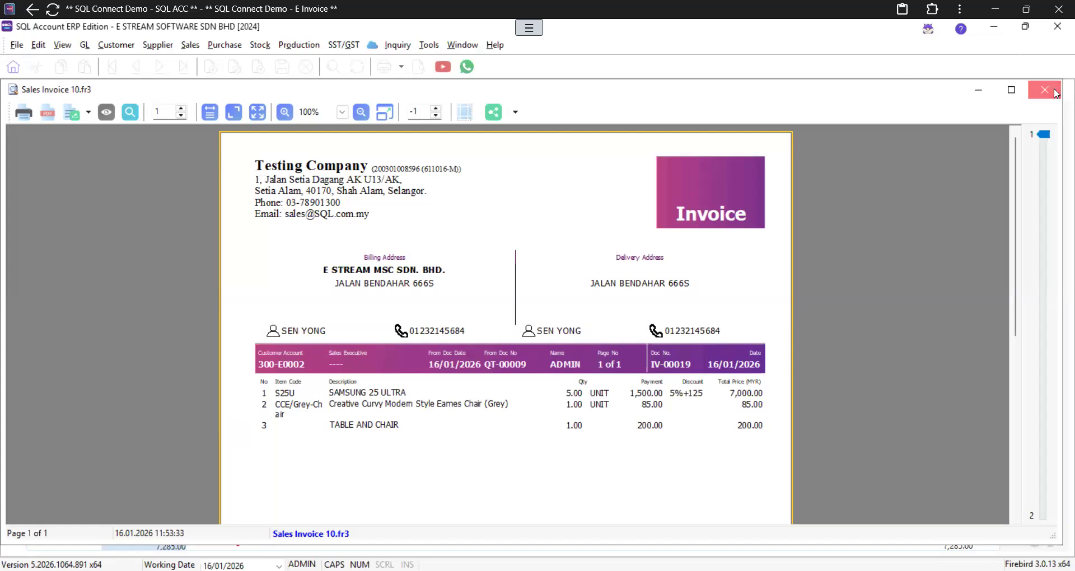
# Step: Preview IV-00019 in Sales Invoice 3 (Simple) after entering the sandbox password, then close it
pyautogui.click(413, 70)
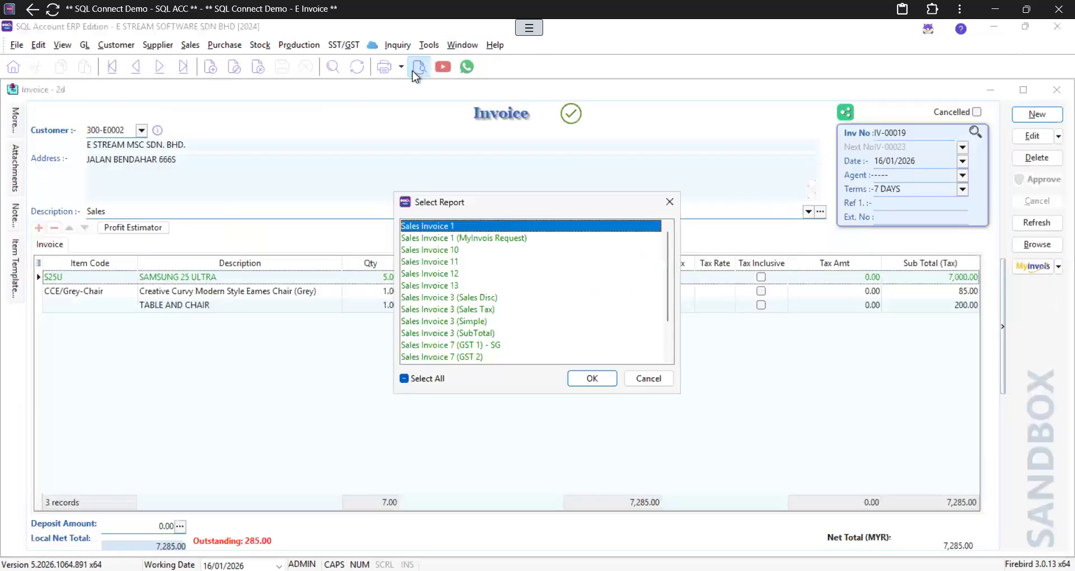
pyautogui.doubleClick(471, 322)
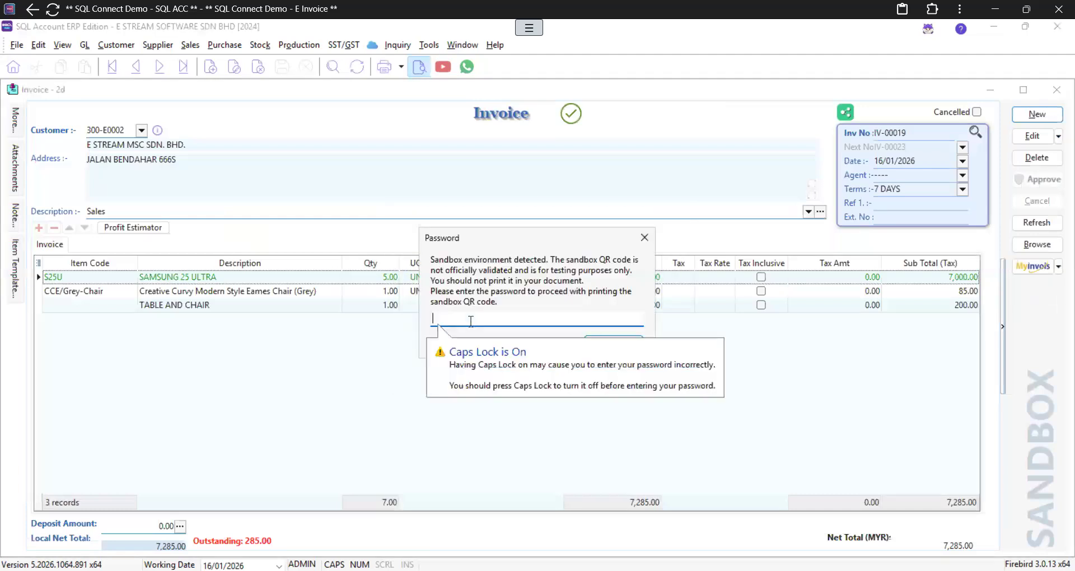
pyautogui.write('******')
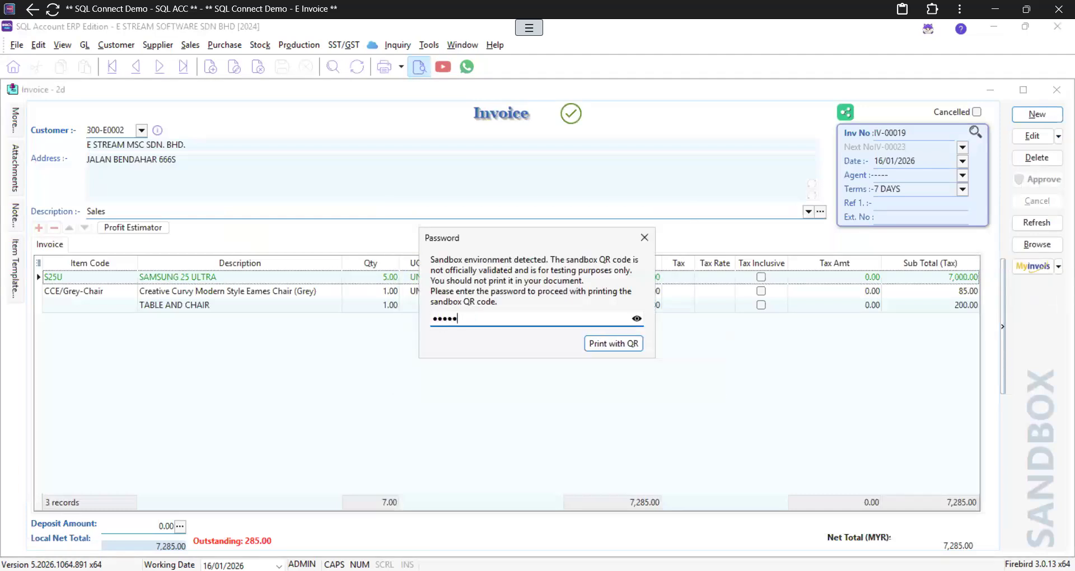
pyautogui.press('Return')
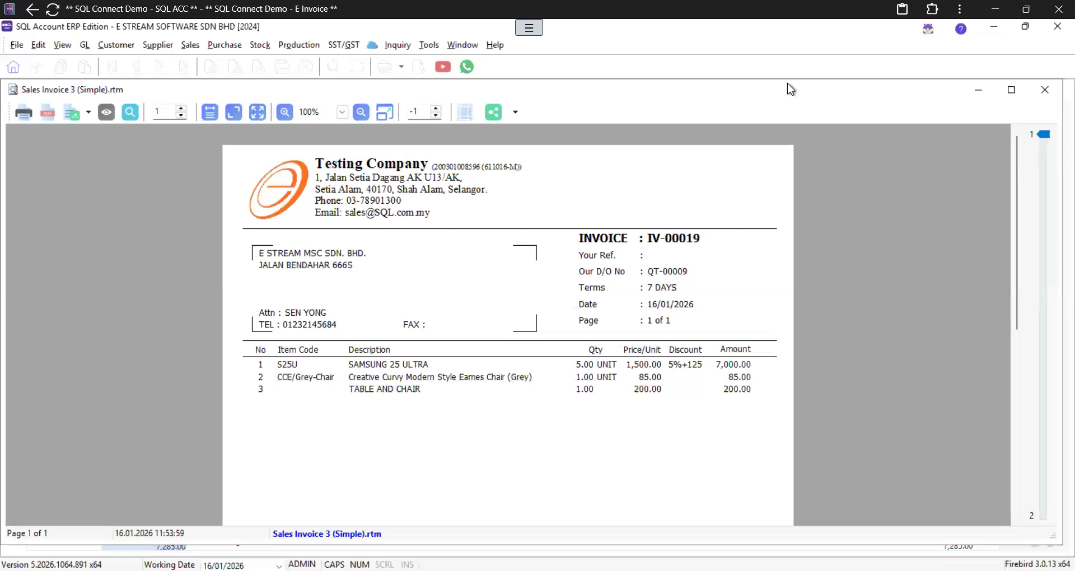
pyautogui.click(1045, 90)
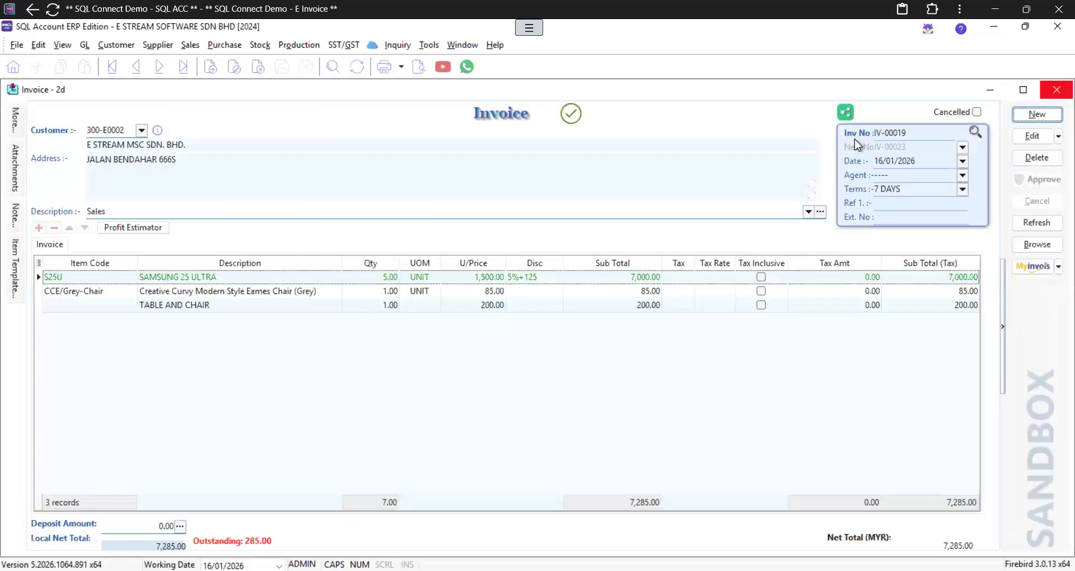
# Step: Choose the Sales Invoice 12 layout for IV-00019 and enter the sandbox password
pyautogui.click(418, 67)
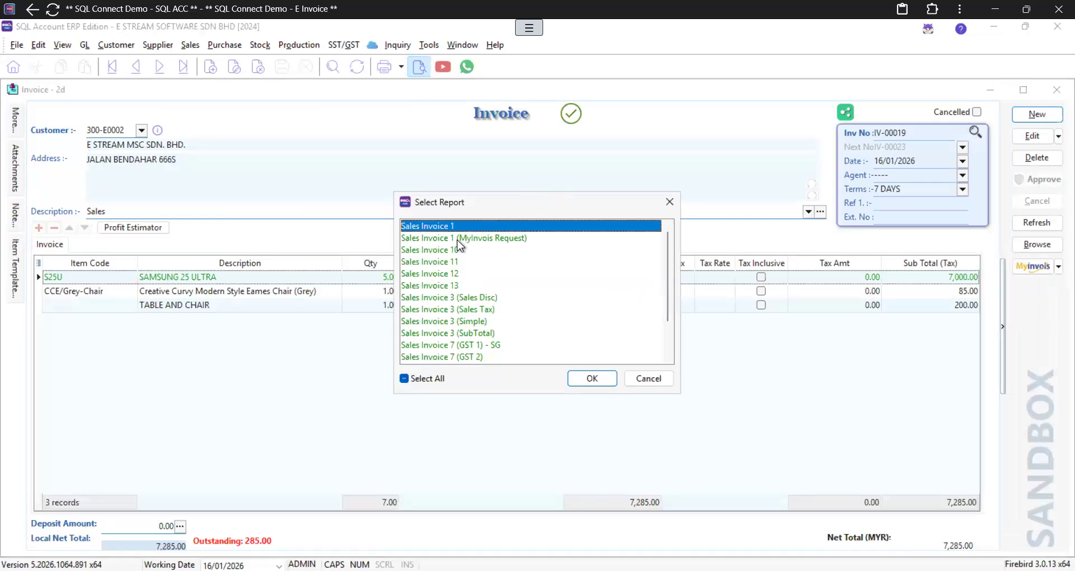
pyautogui.doubleClick(441, 278)
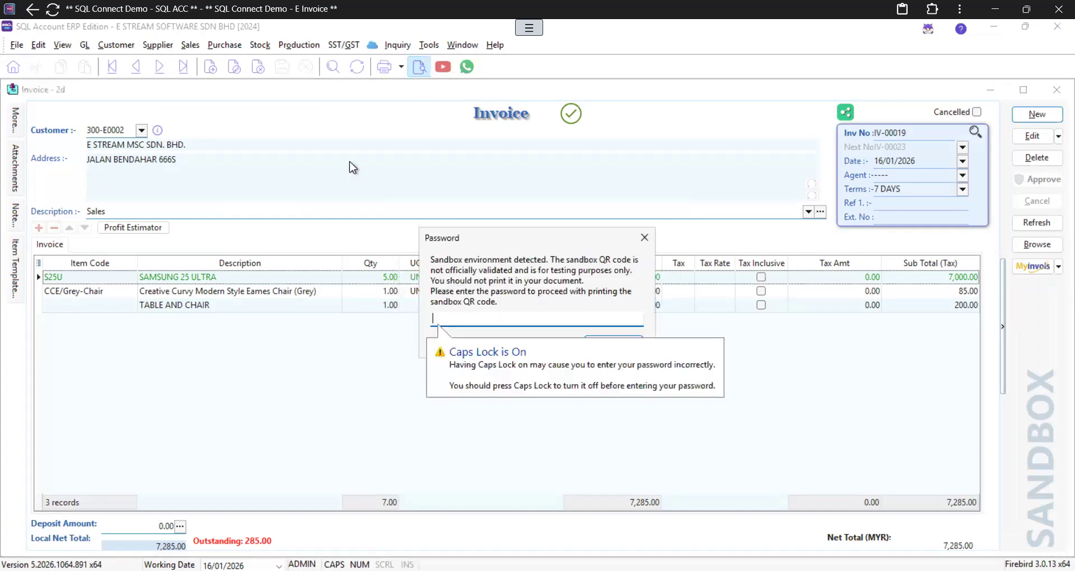
pyautogui.write('123456')
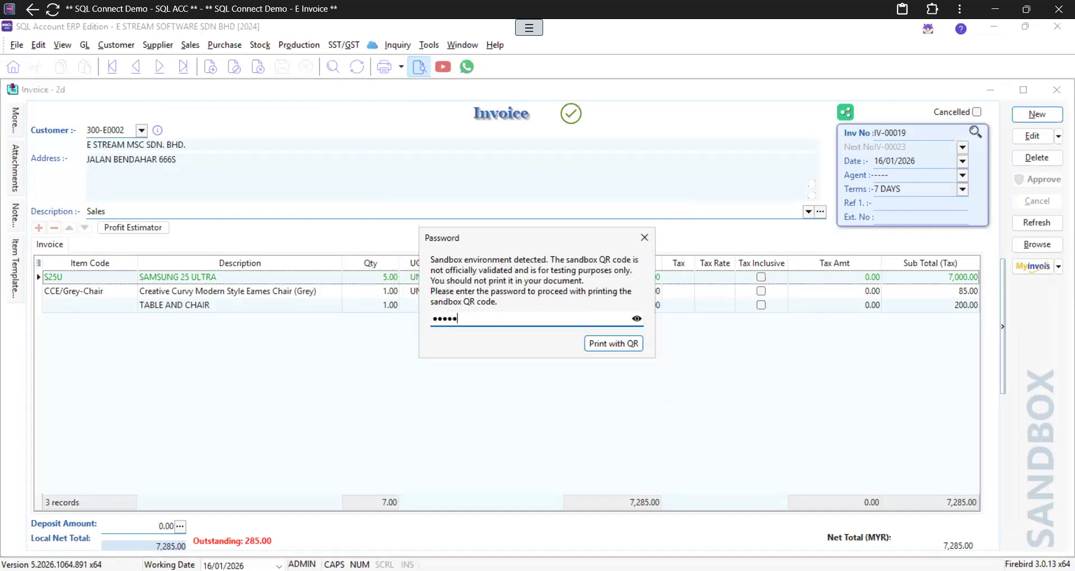
pyautogui.press('Return')
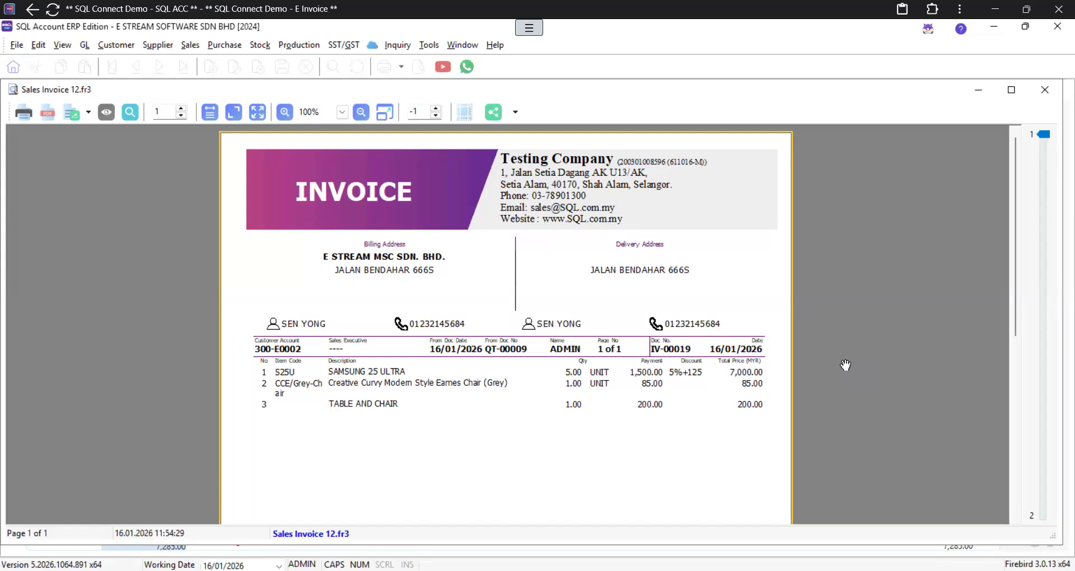
# Step: Start a new invoice for A HOME FURNISHING & SERVICE with one CCE/Black-Chair item line
pyautogui.click(1045, 90)
pyautogui.click(1037, 113)
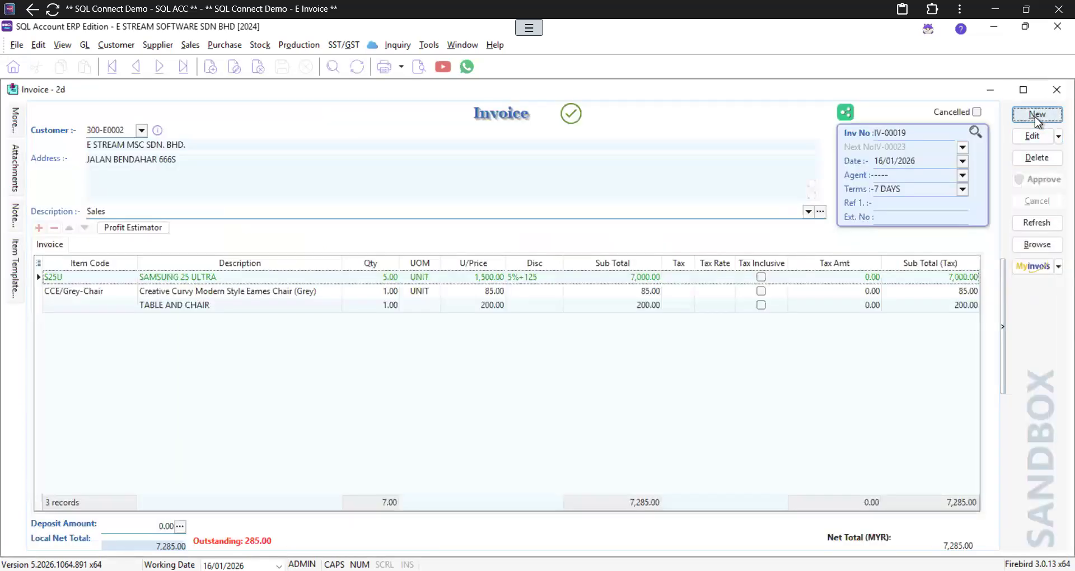
pyautogui.click(140, 132)
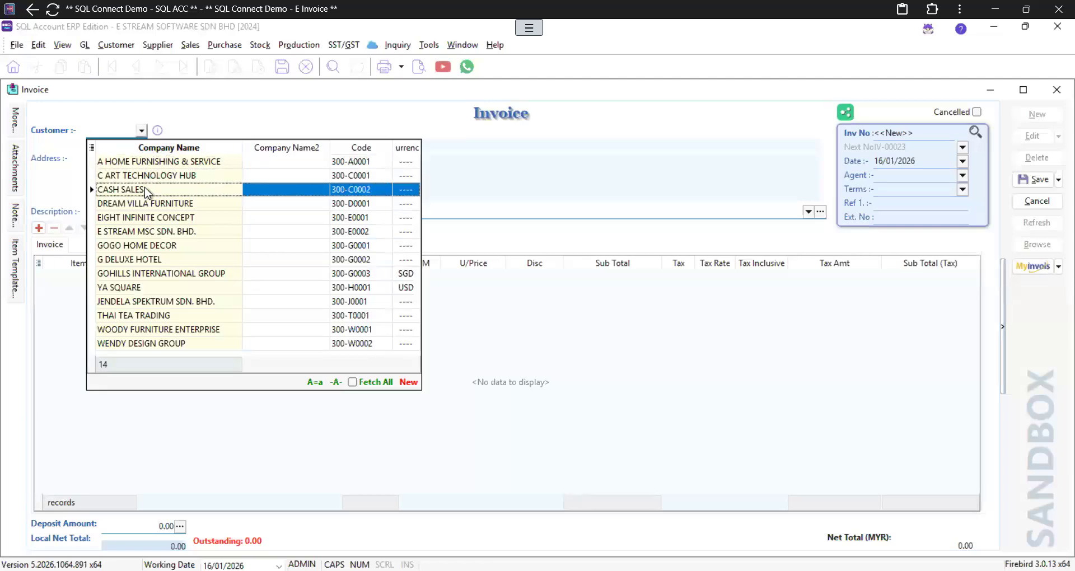
pyautogui.click(163, 162)
pyautogui.click(38, 228)
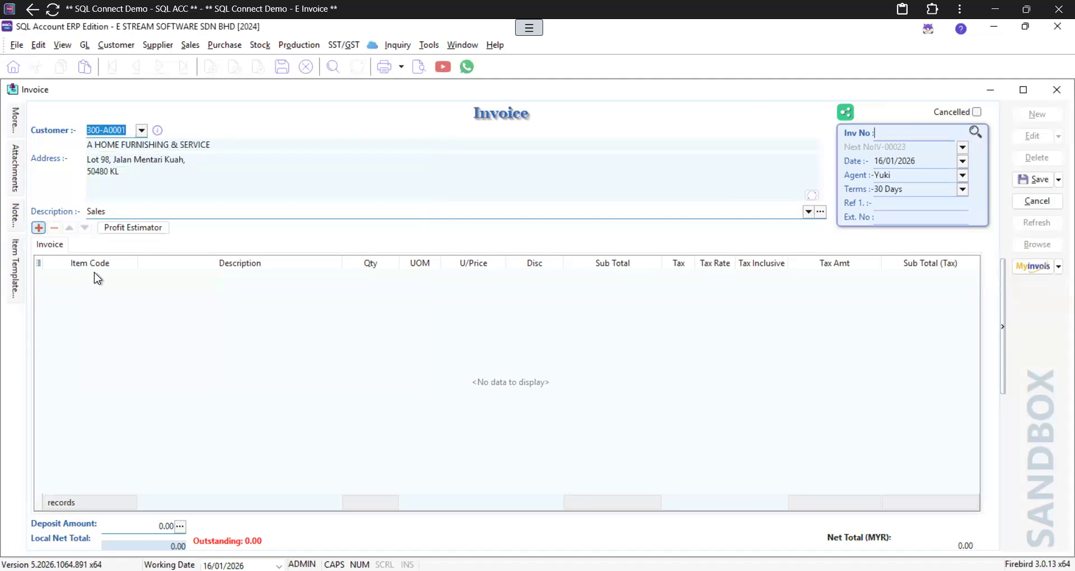
pyautogui.click(129, 279)
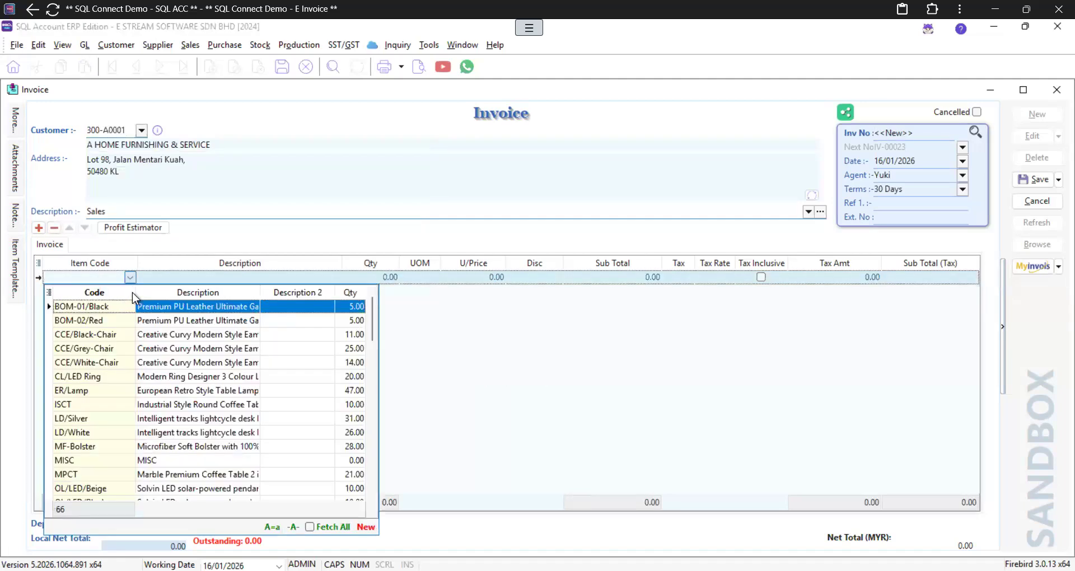
pyautogui.click(134, 334)
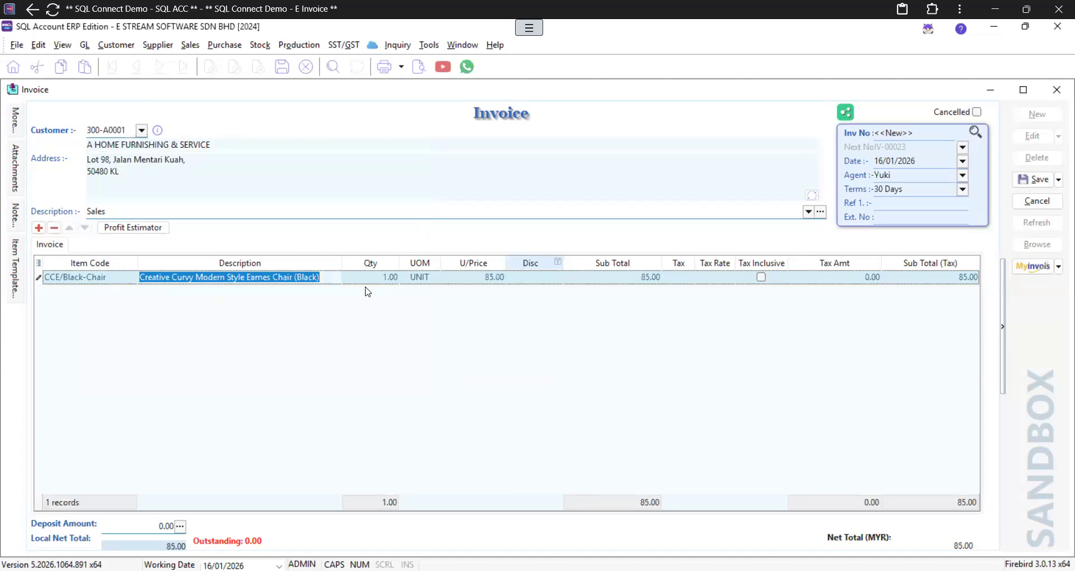
# Step: Save the invoice as IV-00023 and submit it to the MyInvois sandbox
pyautogui.click(1031, 179)
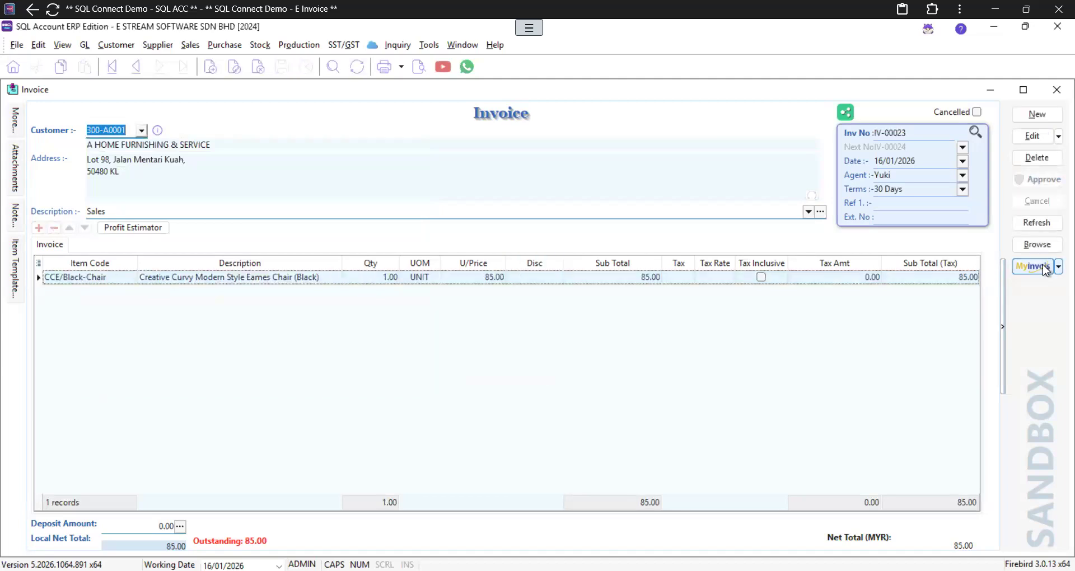
pyautogui.click(1042, 265)
pyautogui.click(989, 284)
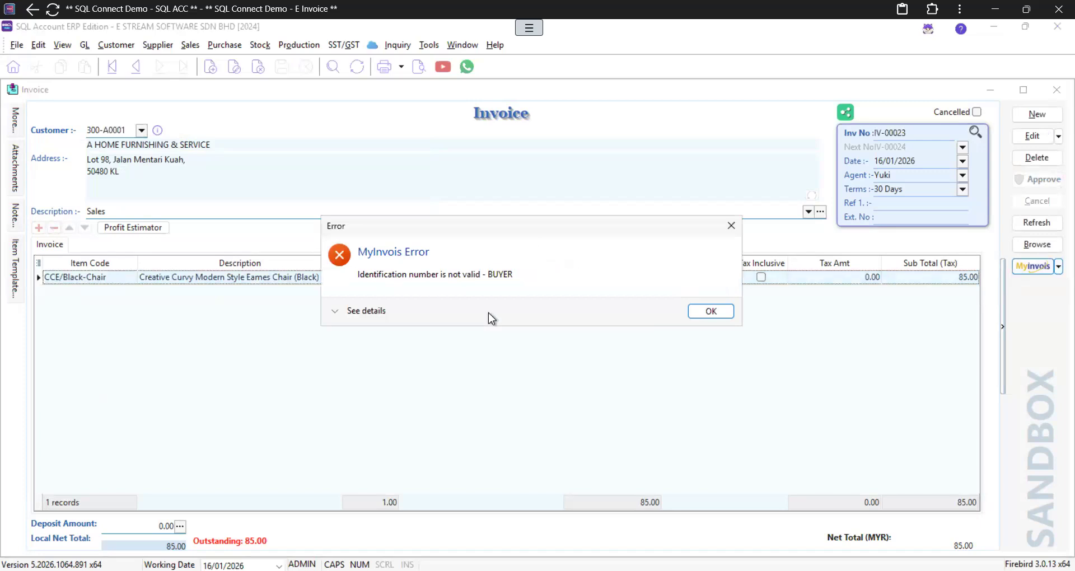
# Step: Dismiss the invalid buyer identification error and switch to the list of all invoices
pyautogui.moveTo(436, 229); pyautogui.dragTo(328, 233)
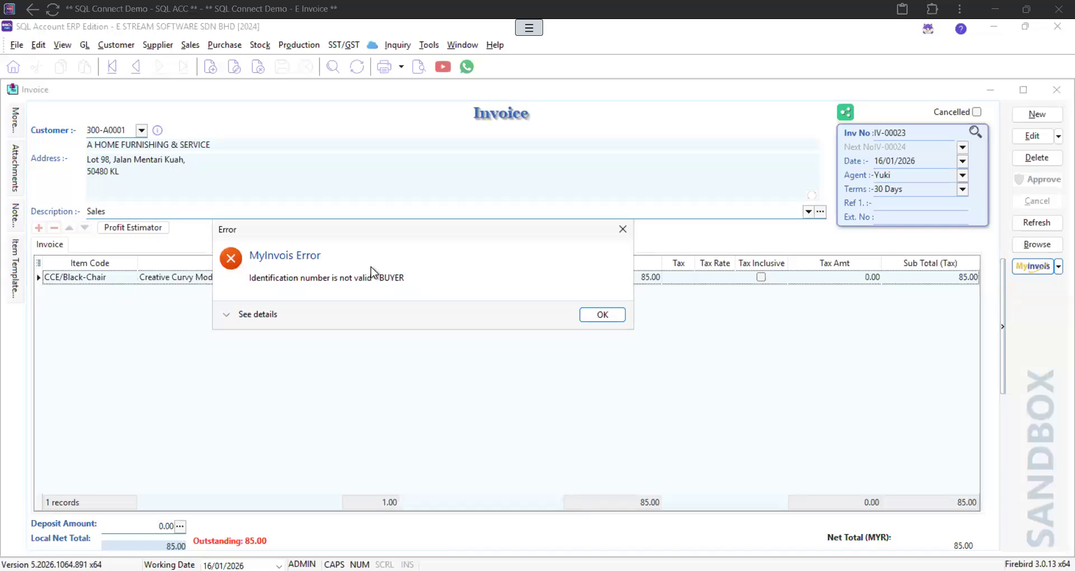
pyautogui.click(603, 315)
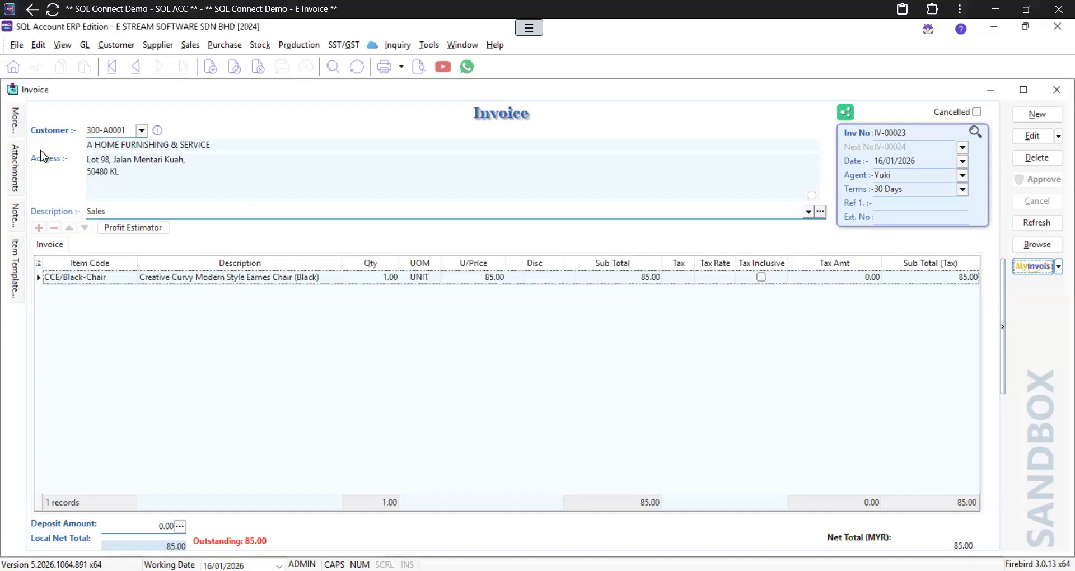
pyautogui.moveTo(16, 128)
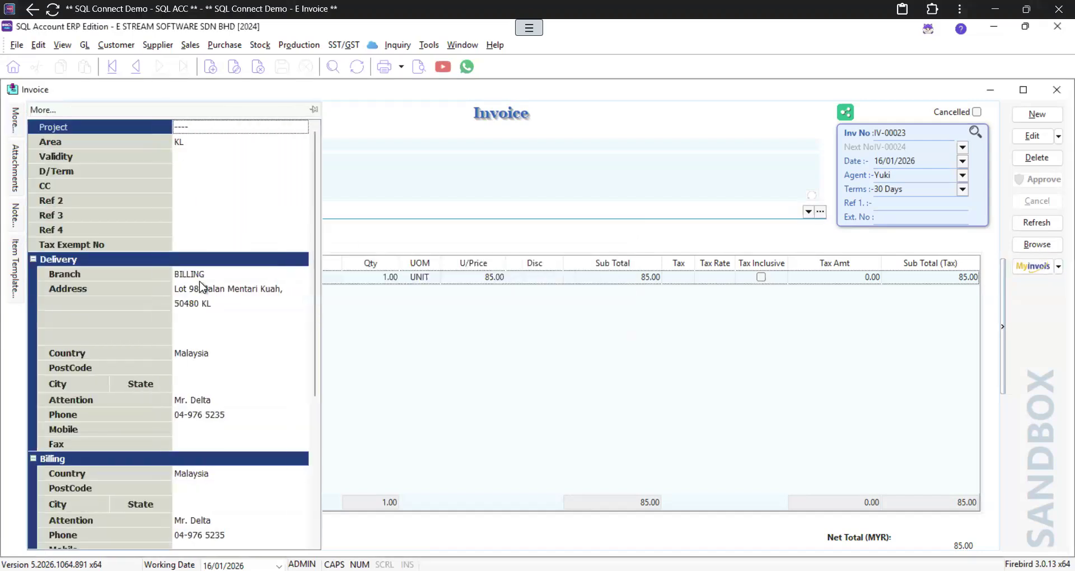
pyautogui.scroll(-5, 199, 281)
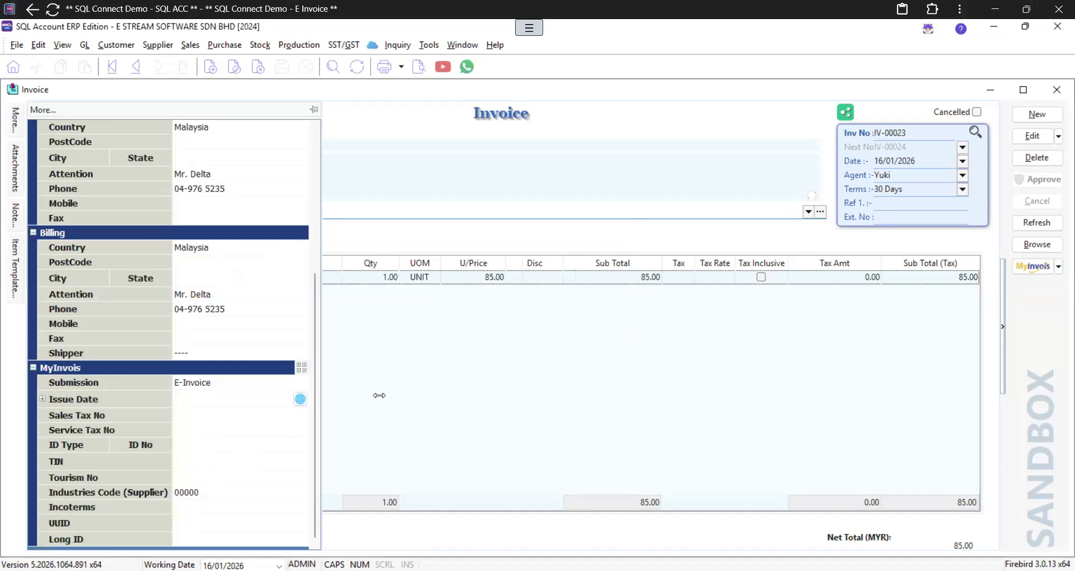
pyautogui.click(1036, 245)
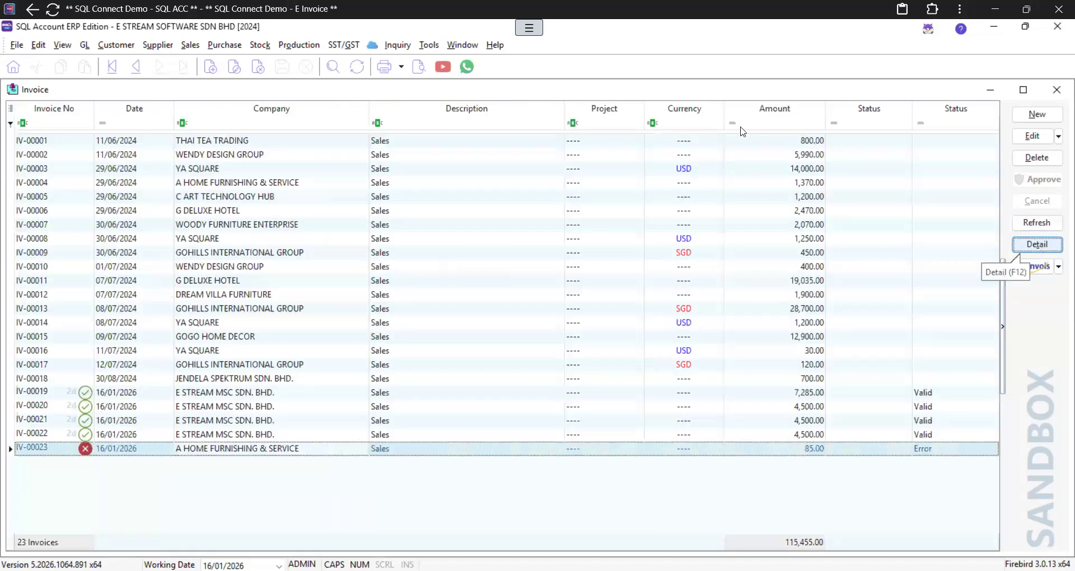
# Step: Refresh the list, select IV-00023 to check its Error status, and close the Invoice window
pyautogui.click(1036, 222)
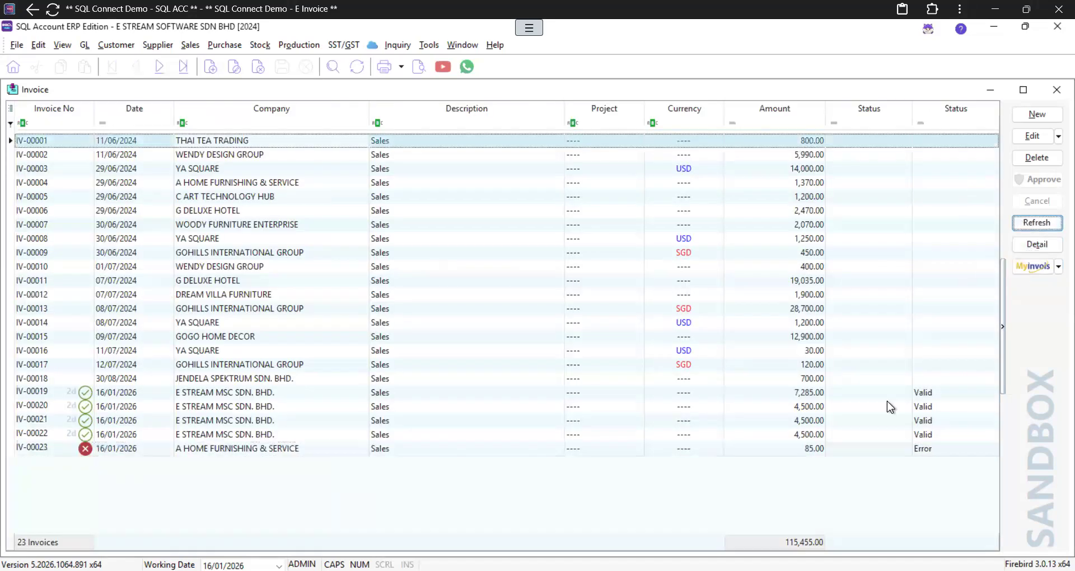
pyautogui.click(926, 449)
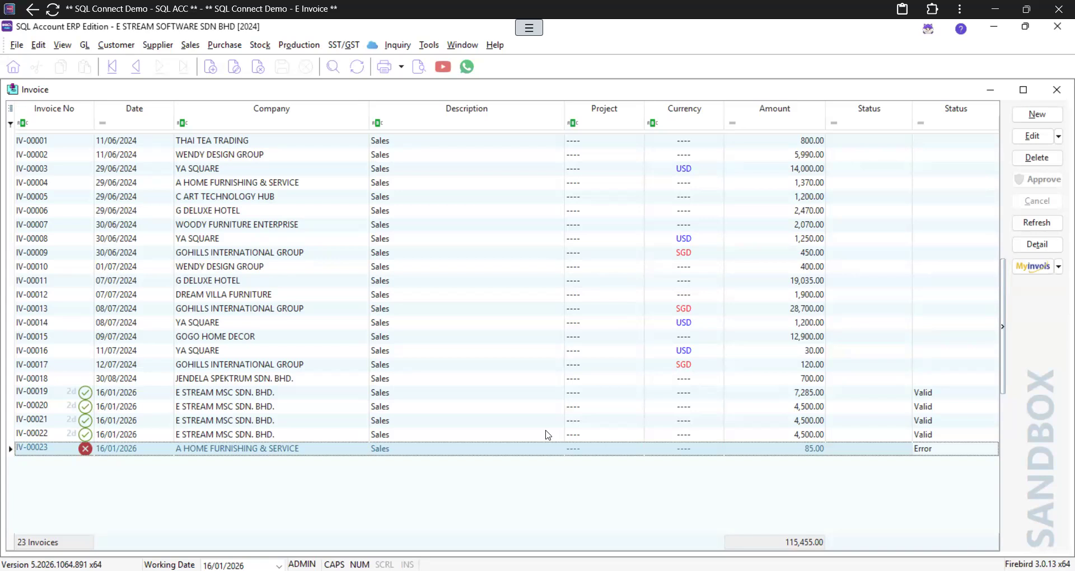
pyautogui.click(1047, 92)
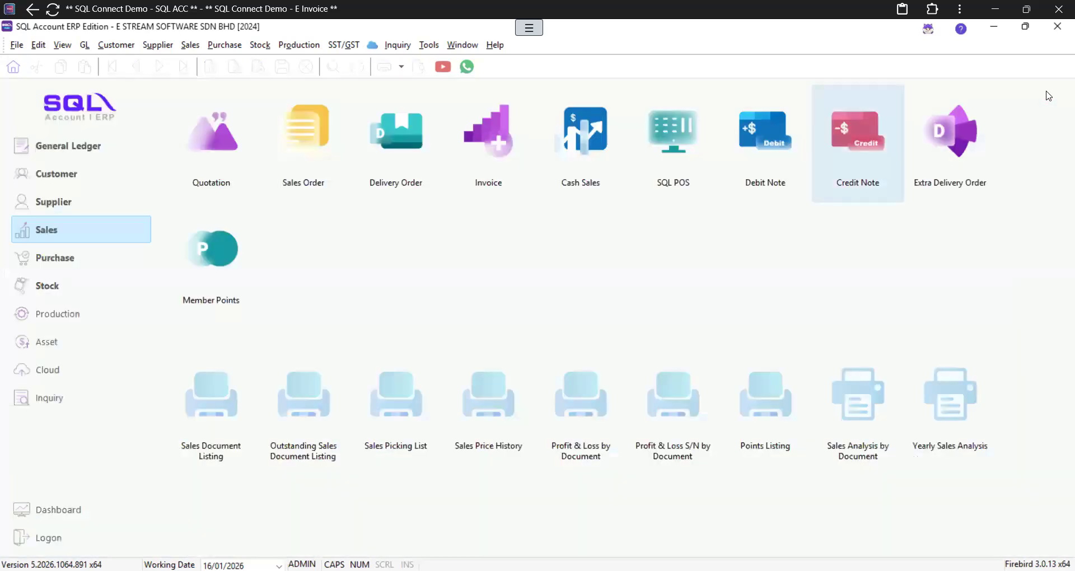
# Step: Open Cash Book Entry under General Ledger, discard the blank new voucher, and open PV-00014
pyautogui.click(93, 143)
pyautogui.click(322, 144)
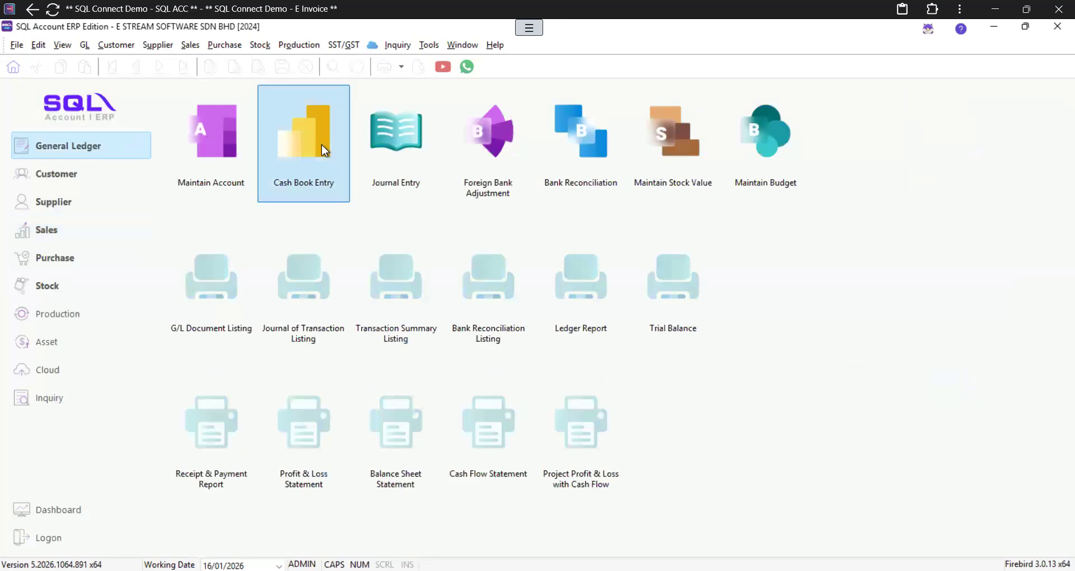
pyautogui.click(1021, 117)
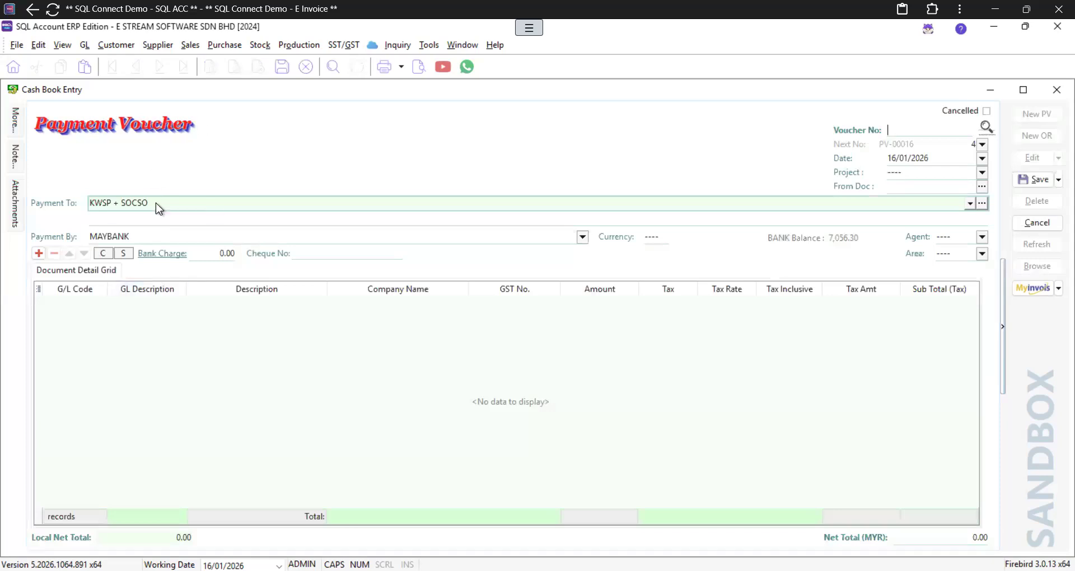
pyautogui.click(1036, 223)
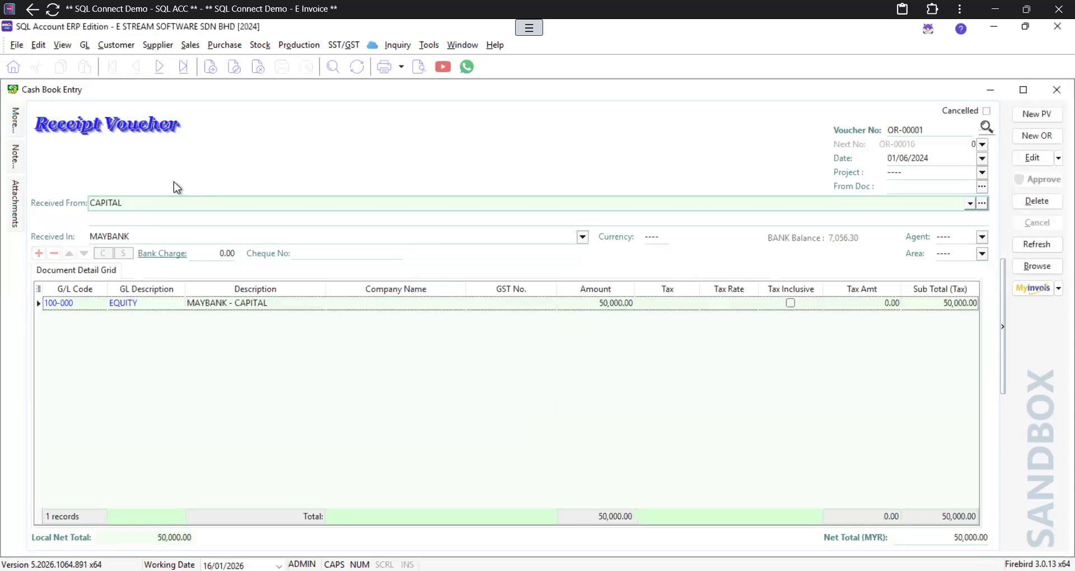
pyautogui.click(1037, 266)
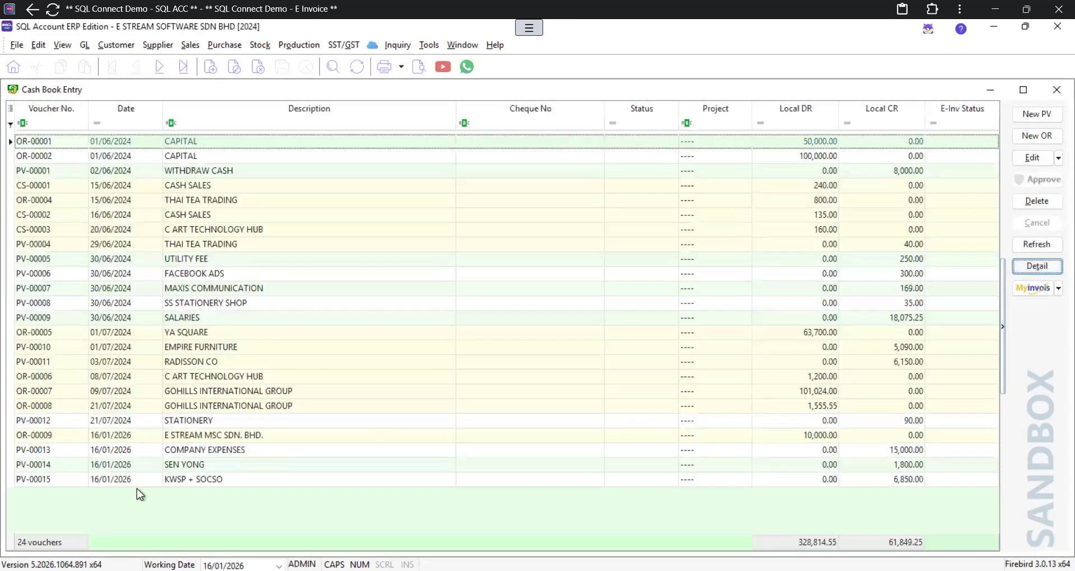
pyautogui.doubleClick(177, 465)
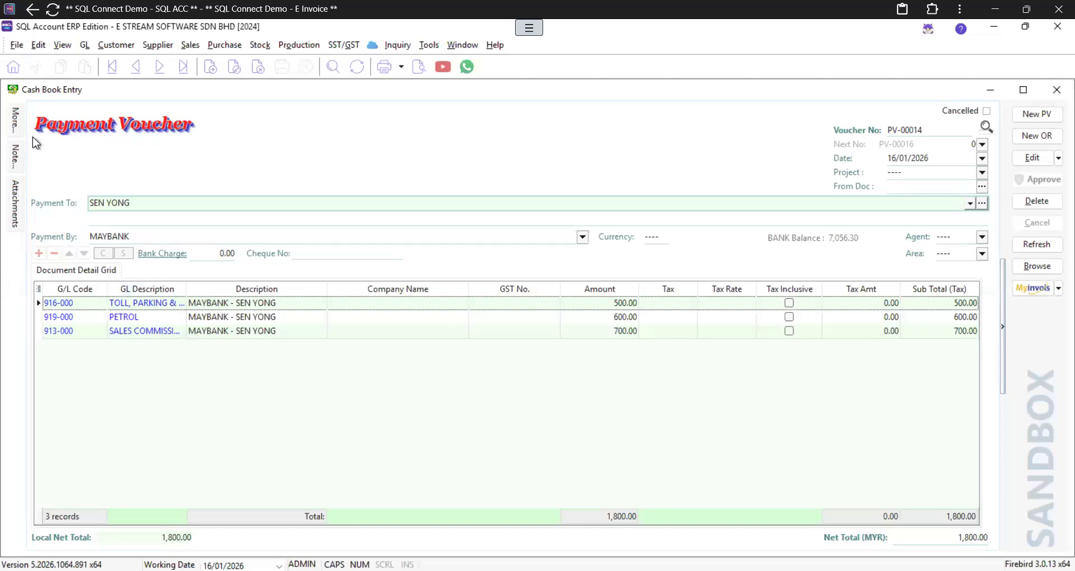
pyautogui.click(15, 118)
pyautogui.click(21, 121)
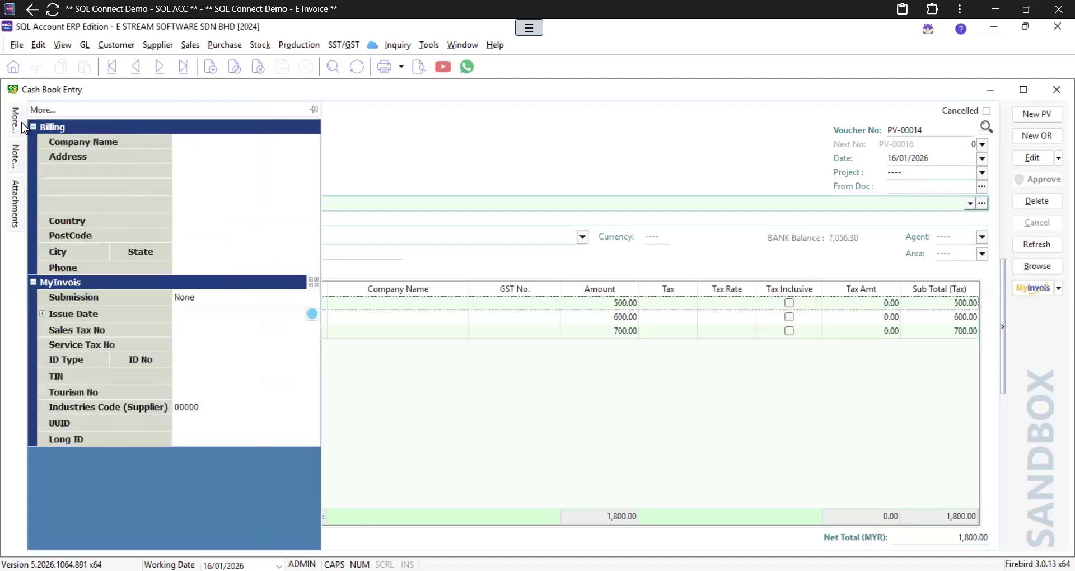
pyautogui.click(210, 142)
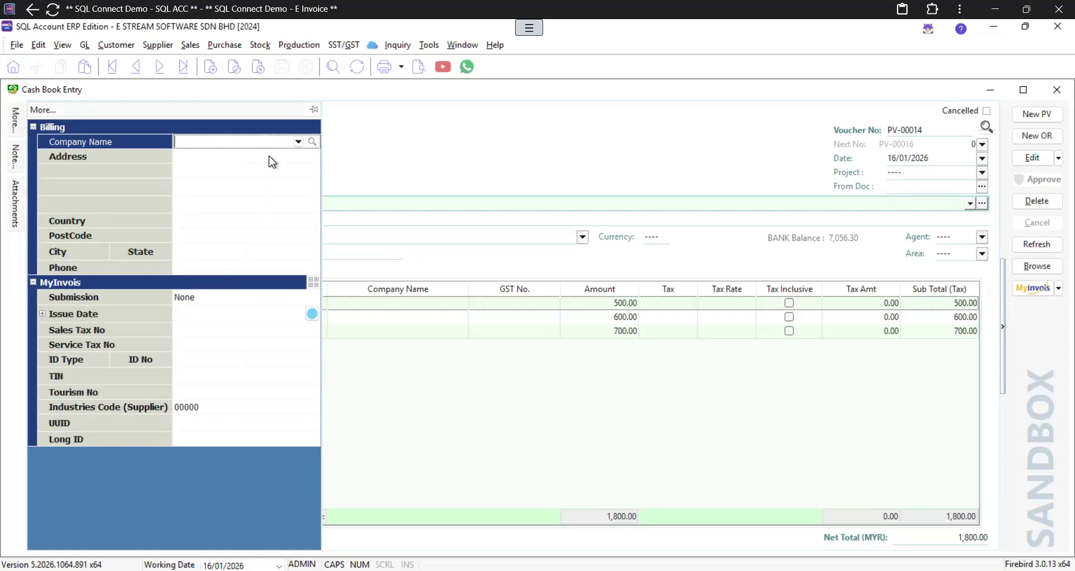
pyautogui.click(1033, 157)
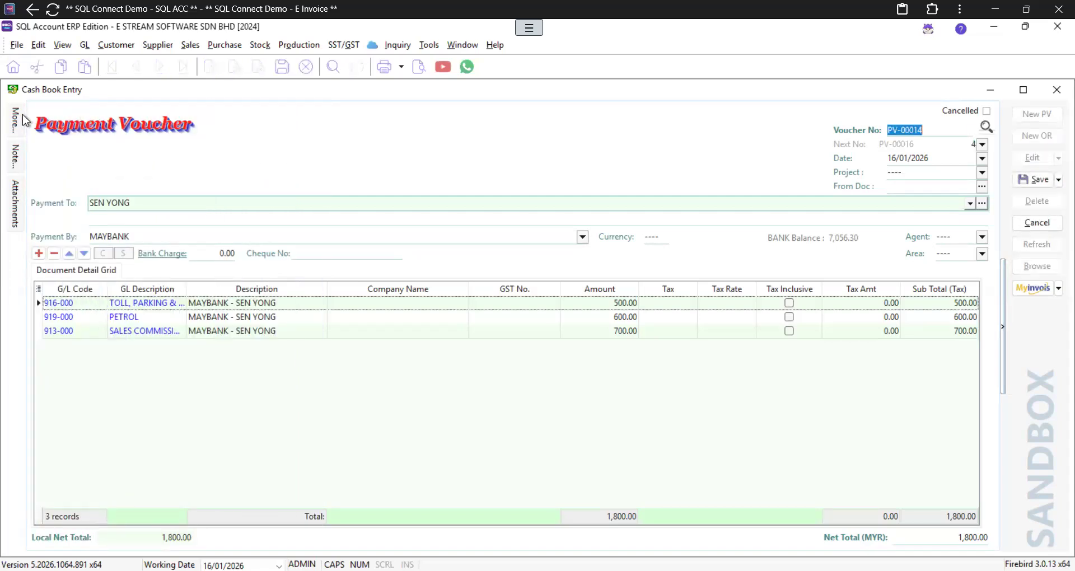
pyautogui.moveTo(17, 119)
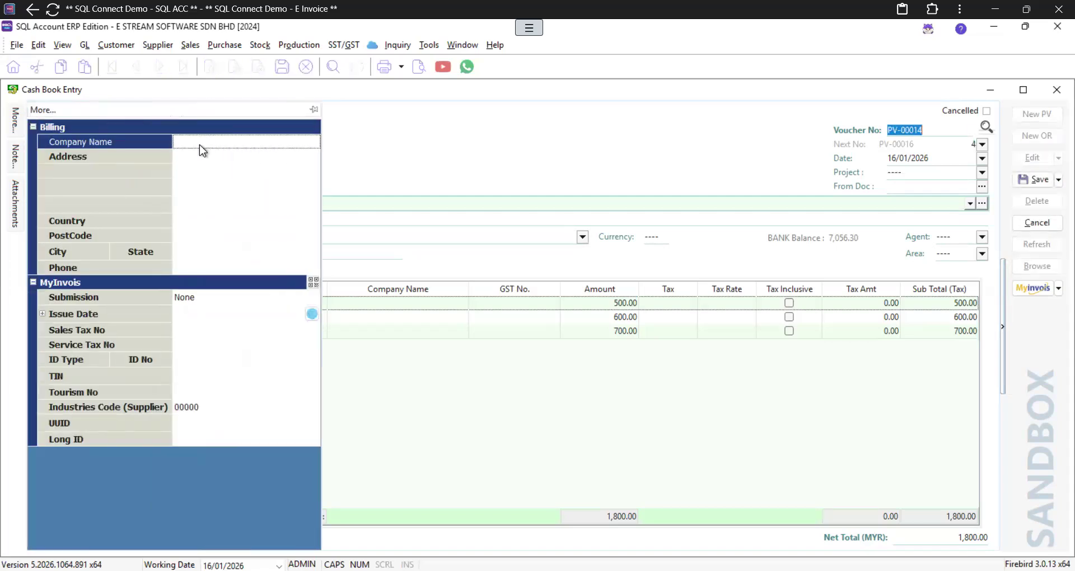
pyautogui.click(200, 144)
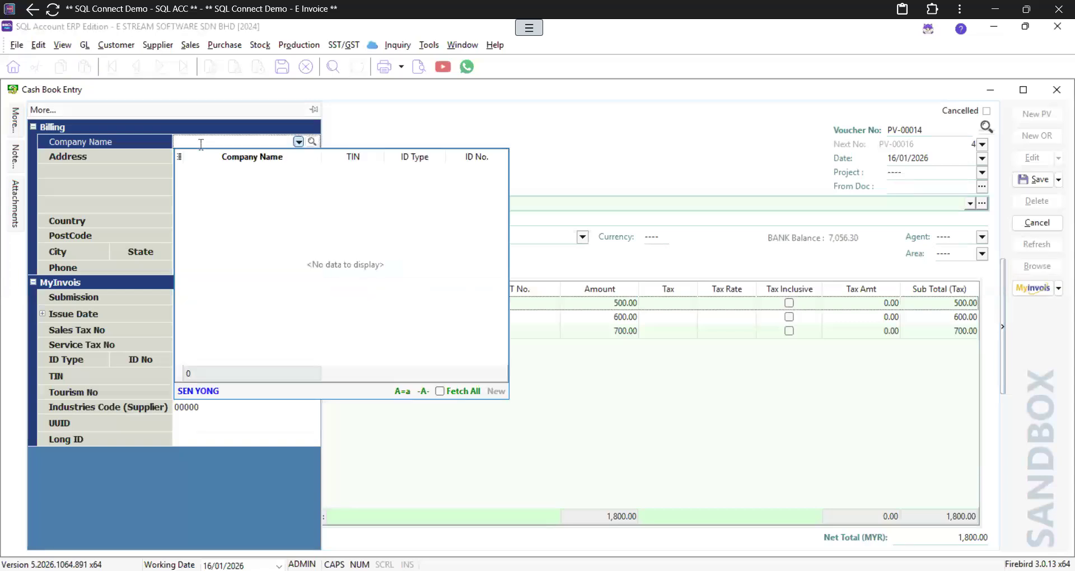
pyautogui.press('Return')
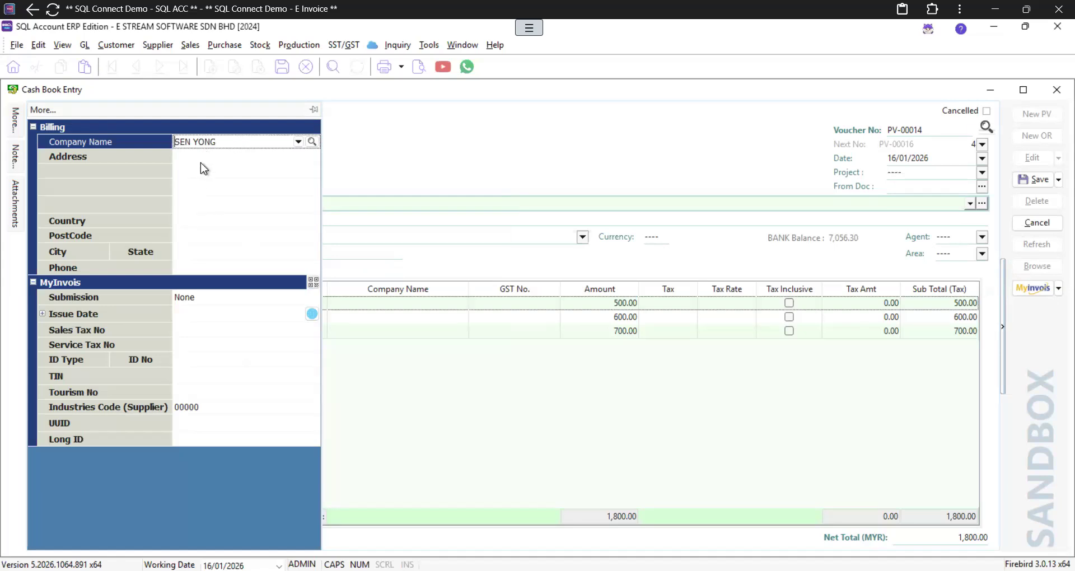
# Step: Set the e-invoice submission type to Self-billed and the ID type to NRIC
pyautogui.click(181, 220)
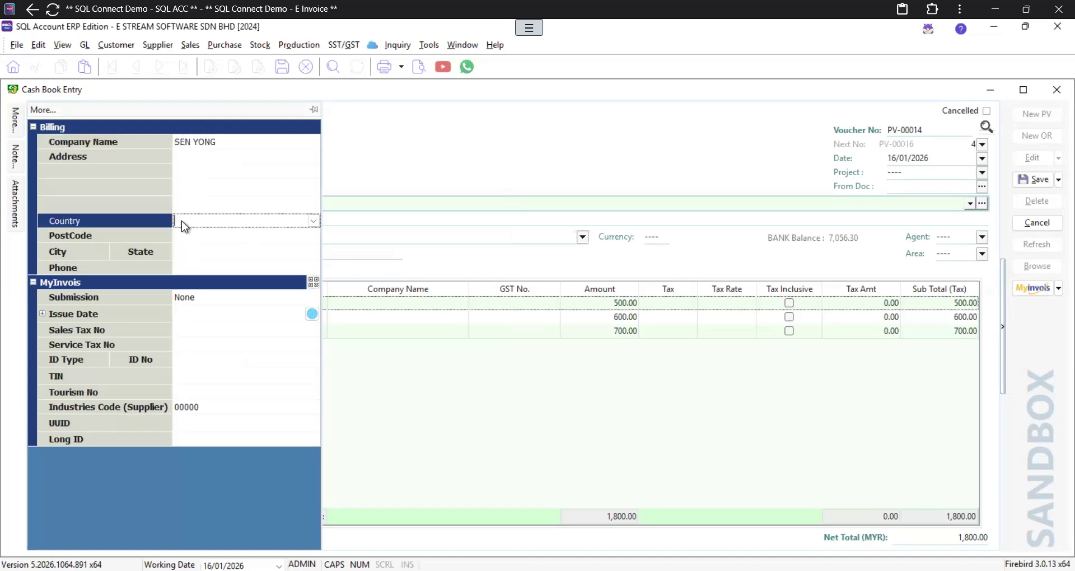
pyautogui.click(179, 235)
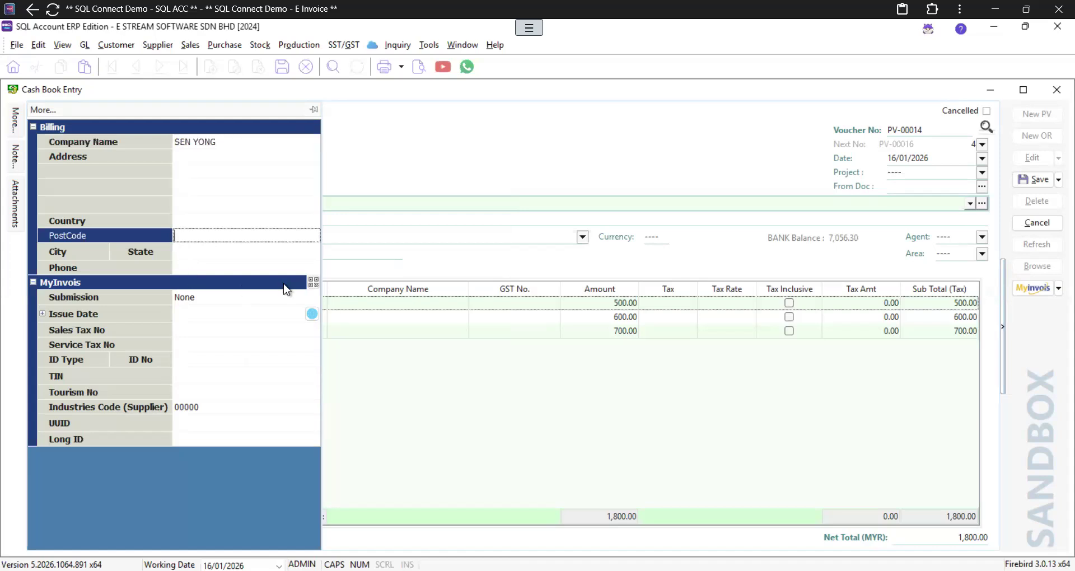
pyautogui.click(311, 298)
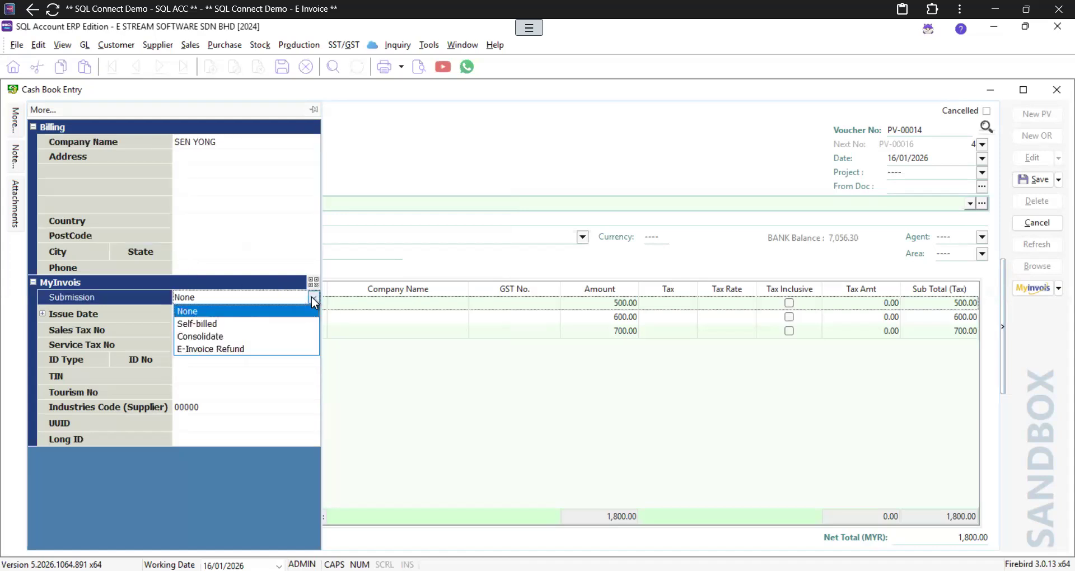
pyautogui.click(278, 325)
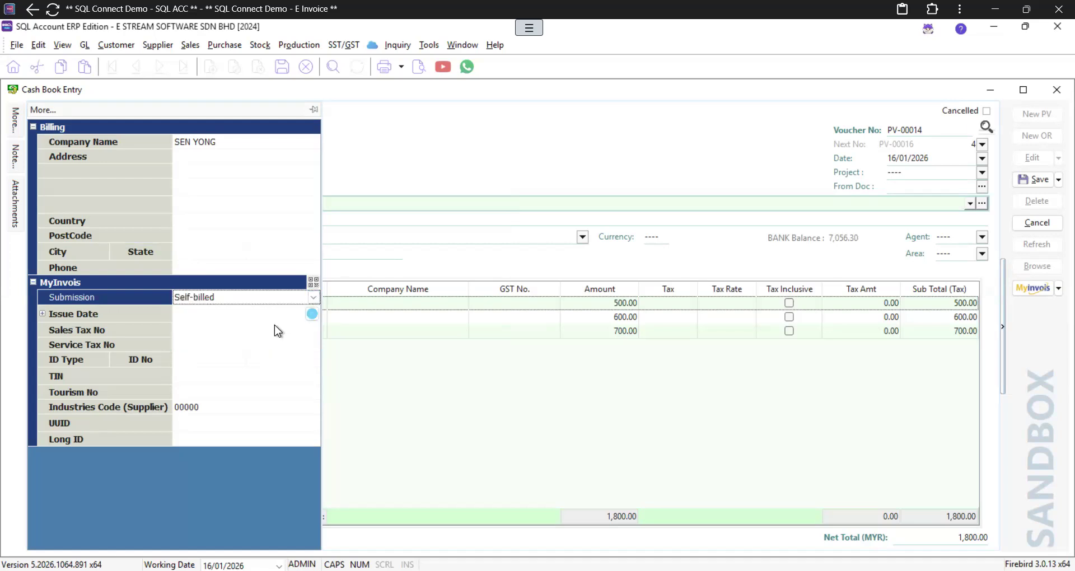
pyautogui.click(197, 359)
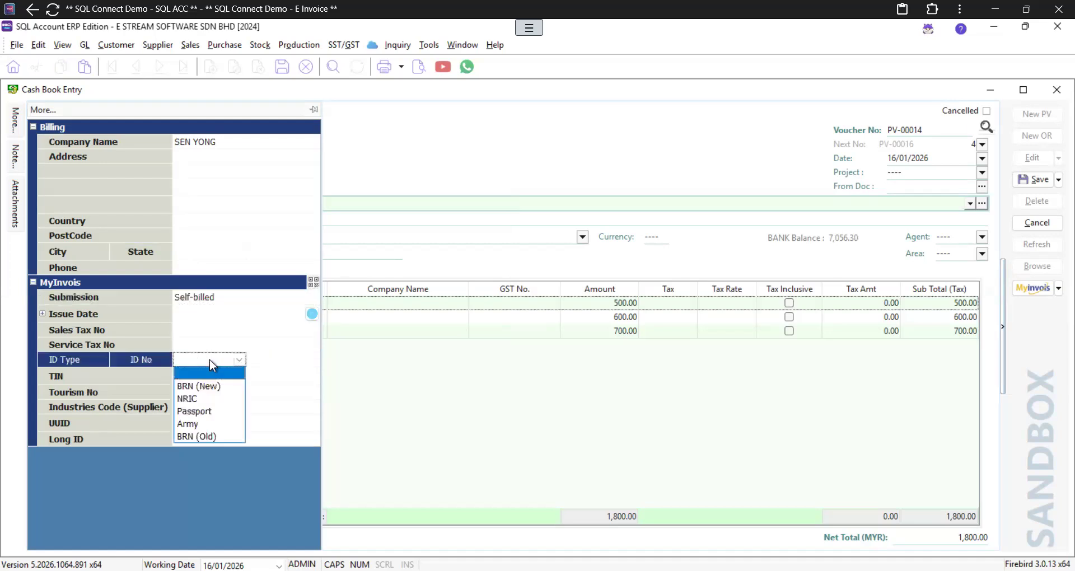
pyautogui.click(206, 401)
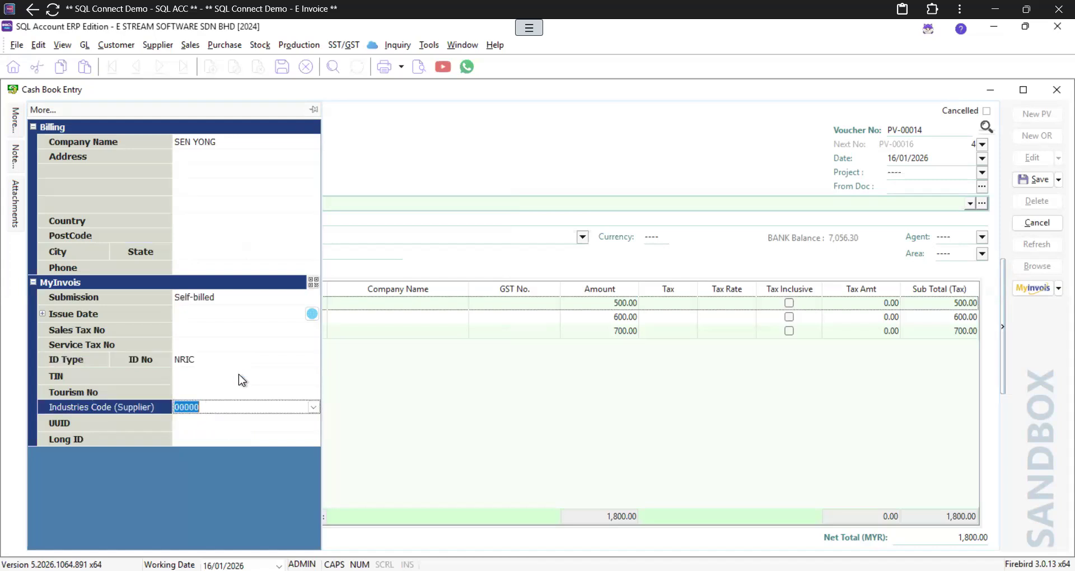
# Step: Leave the TIN without a preset value and save the payment voucher
pyautogui.click(270, 362)
pyautogui.click(207, 376)
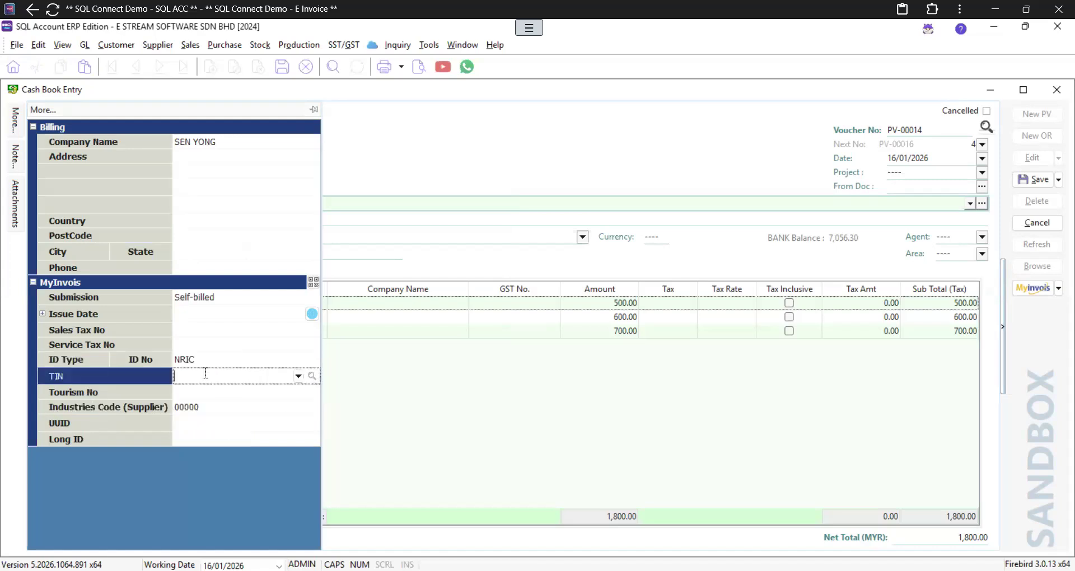
pyautogui.click(299, 376)
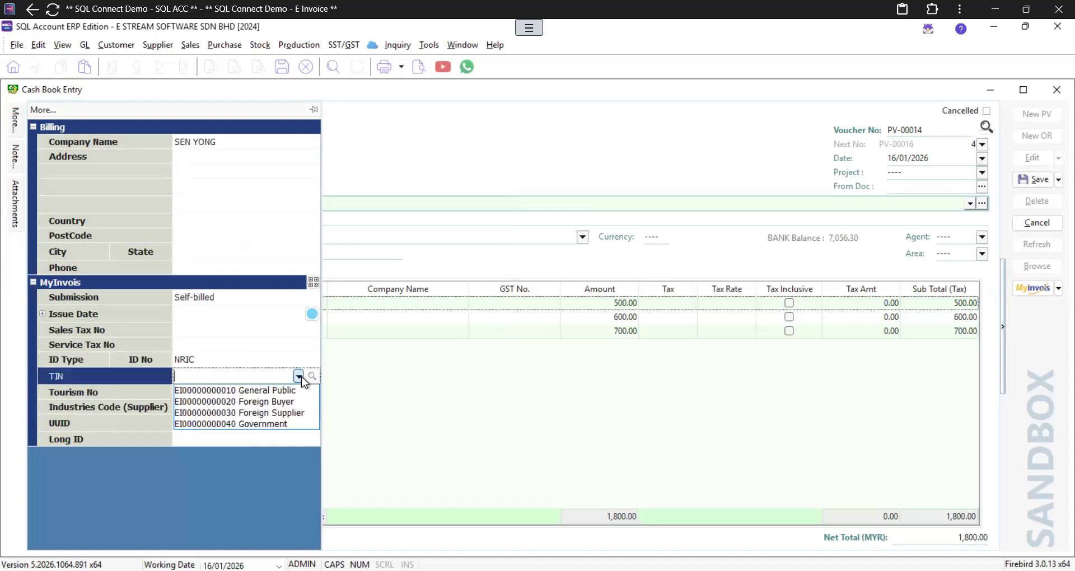
pyautogui.click(275, 379)
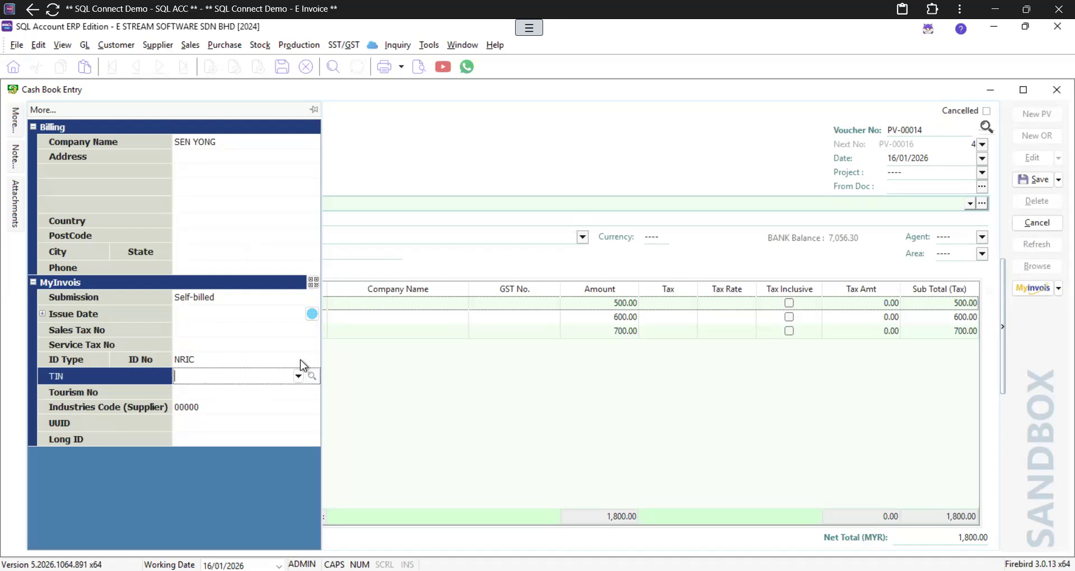
pyautogui.click(1034, 179)
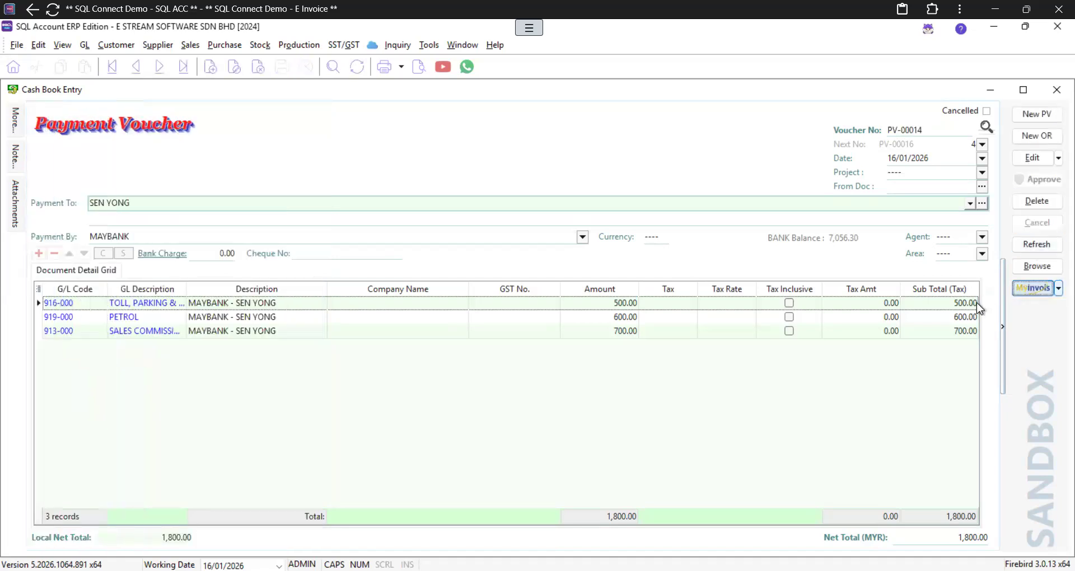
# Step: Submit PV-00014 as a sandbox e-invoice, dismiss the invalid supplier ID error, and close the voucher
pyautogui.click(1034, 290)
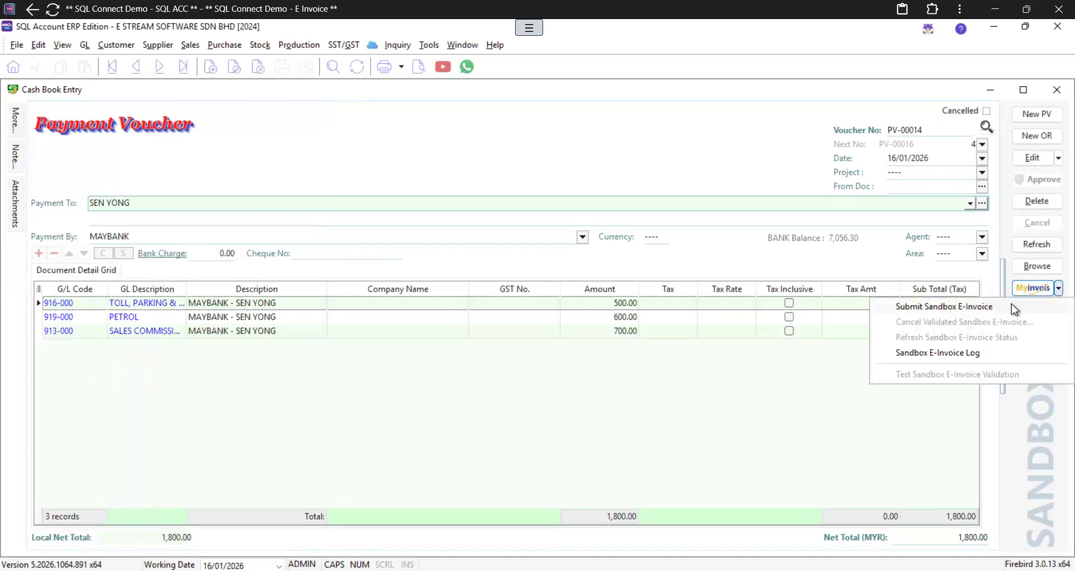
pyautogui.click(1011, 303)
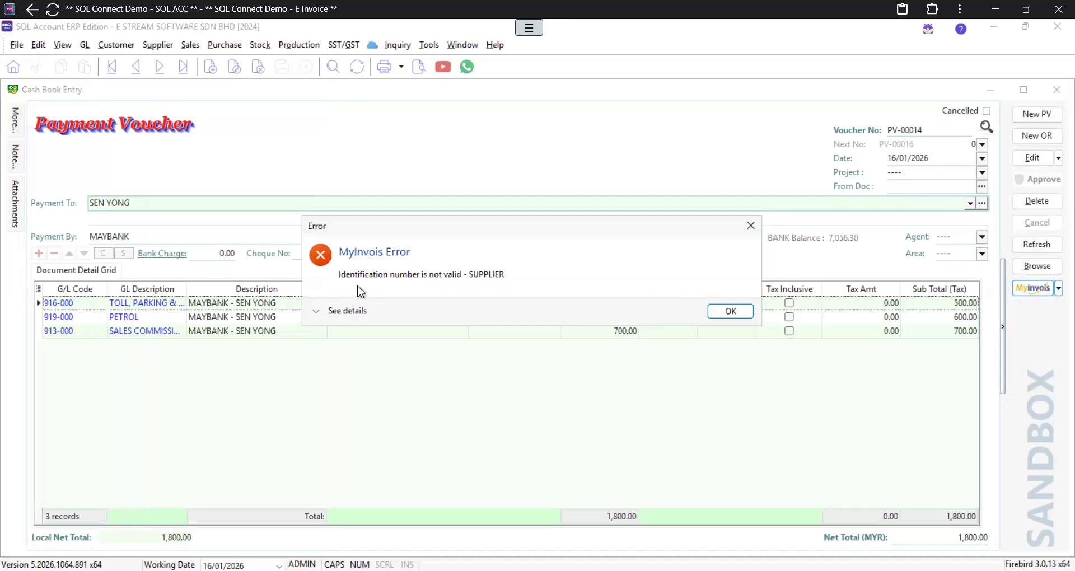
pyautogui.moveTo(486, 232); pyautogui.dragTo(306, 215)
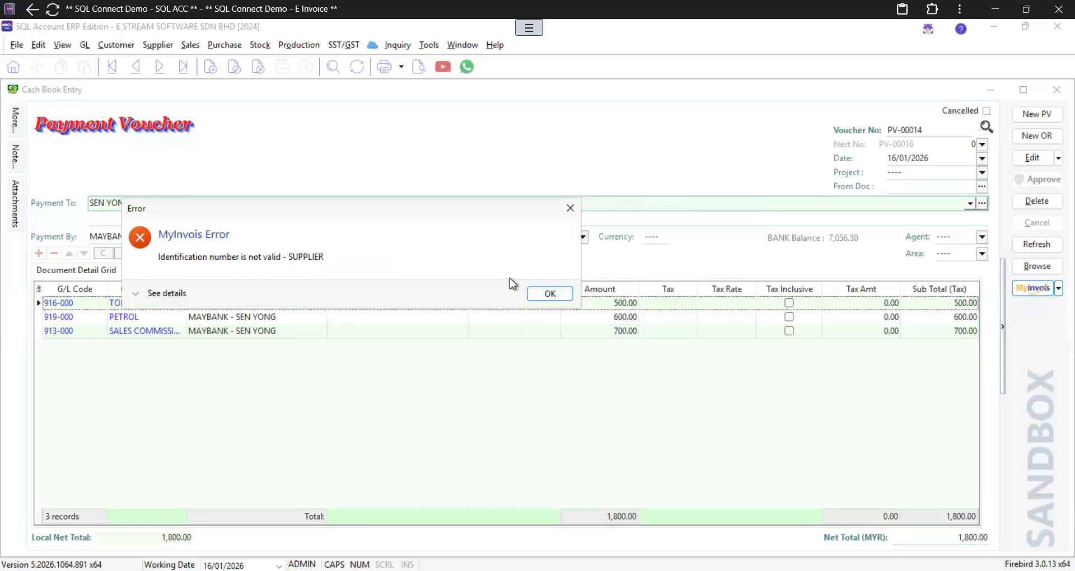
pyautogui.click(549, 295)
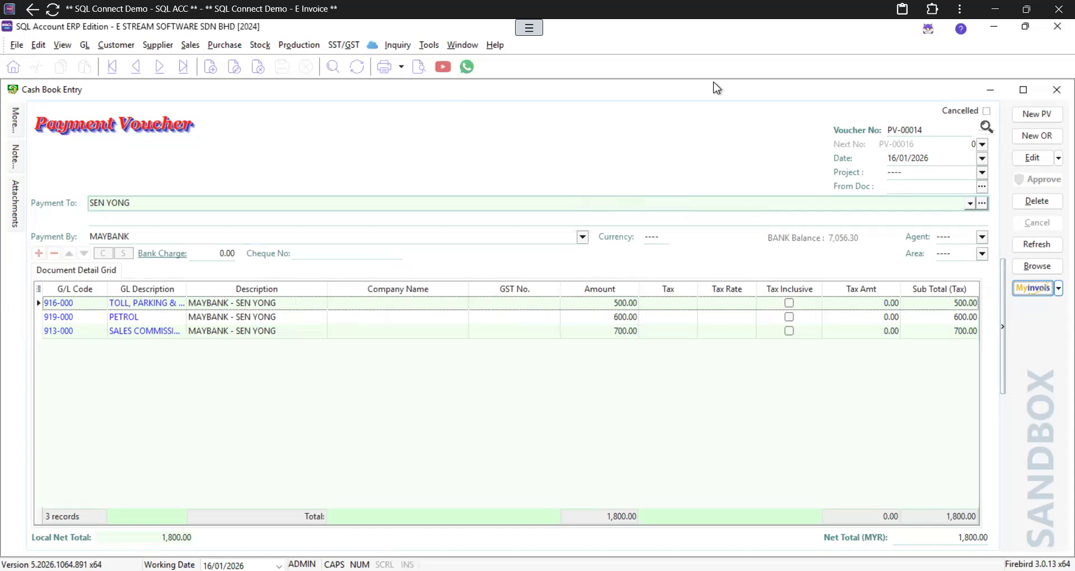
pyautogui.click(1050, 95)
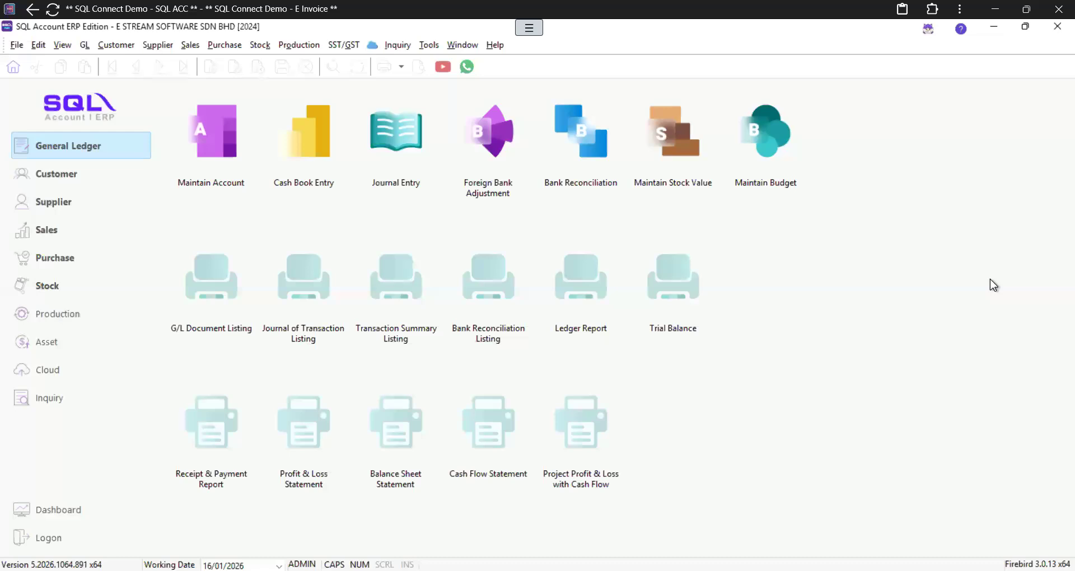
# Step: Open invoice IV-00023 from the Sales invoice listing
pyautogui.click(52, 232)
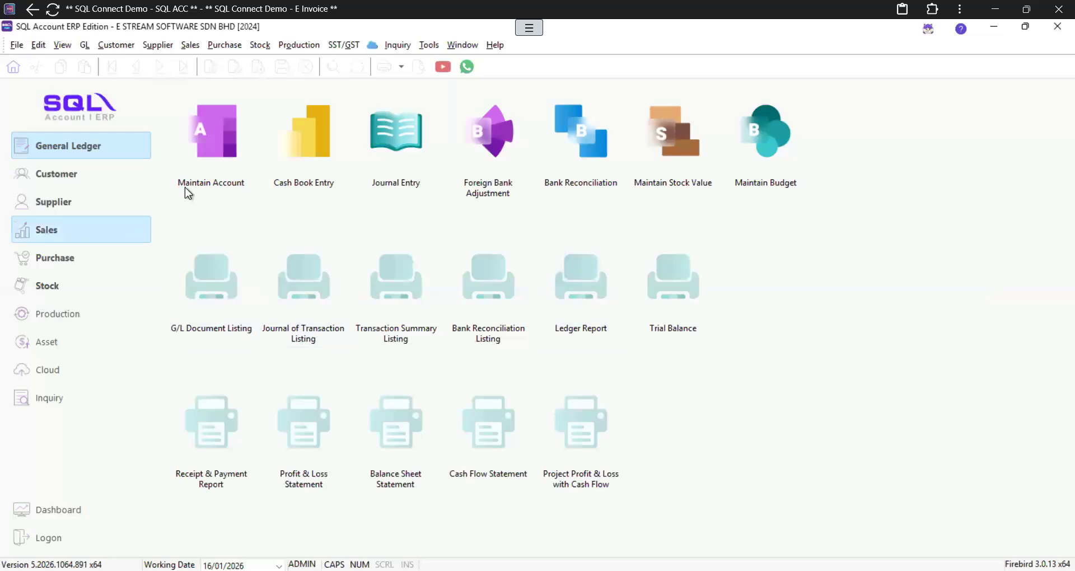
pyautogui.click(481, 153)
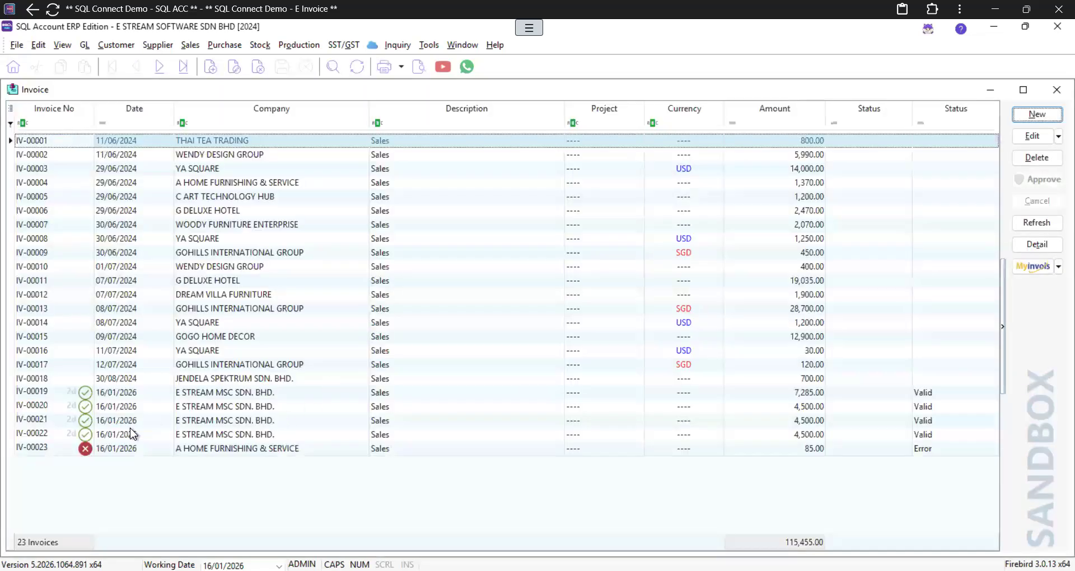
pyautogui.doubleClick(206, 452)
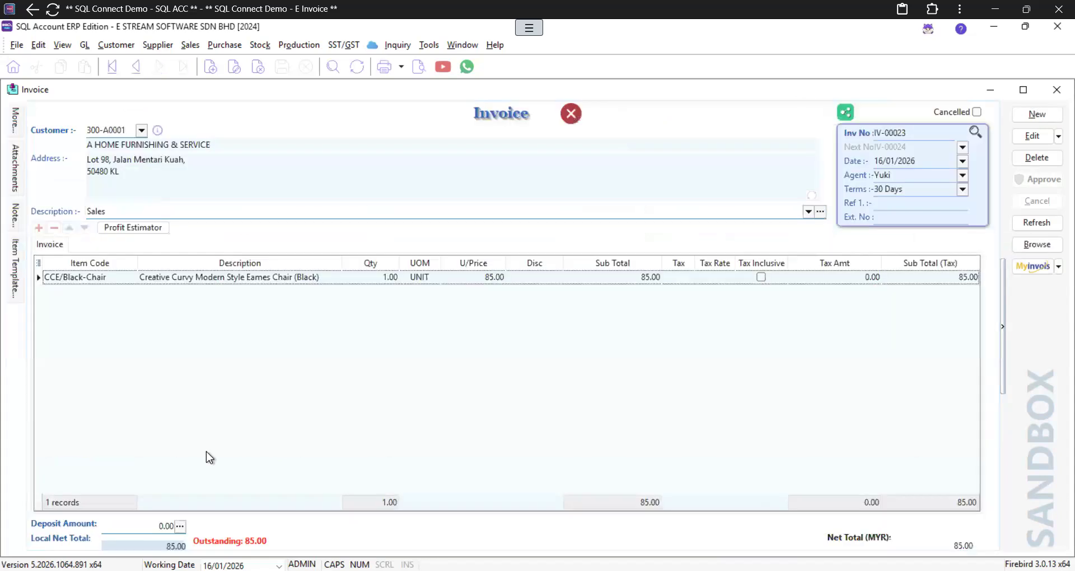
# Step: Edit IV-00023, then review and dismiss its invalid buyer identification number error
pyautogui.click(1033, 138)
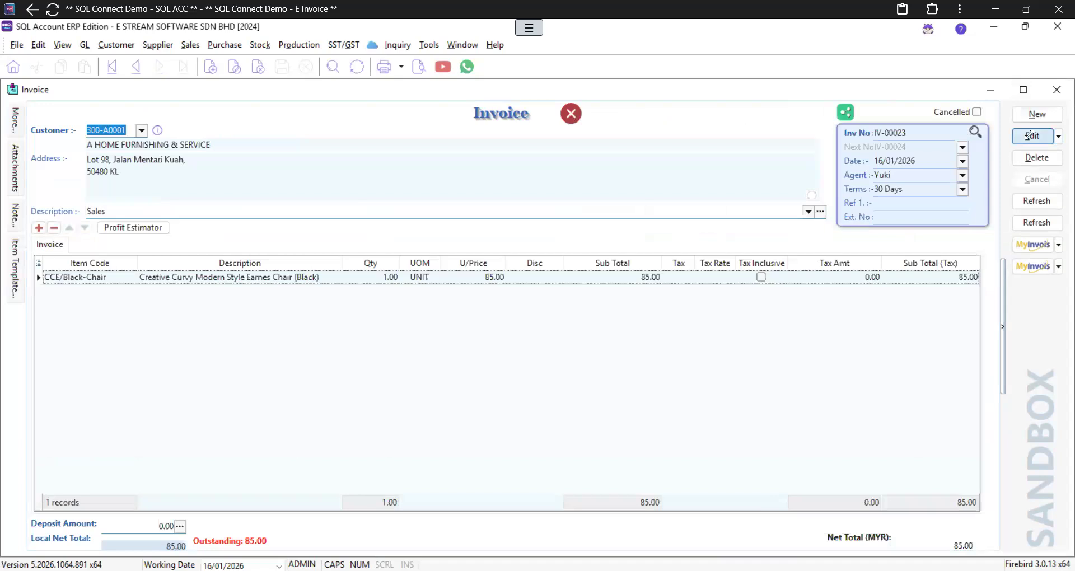
pyautogui.click(571, 115)
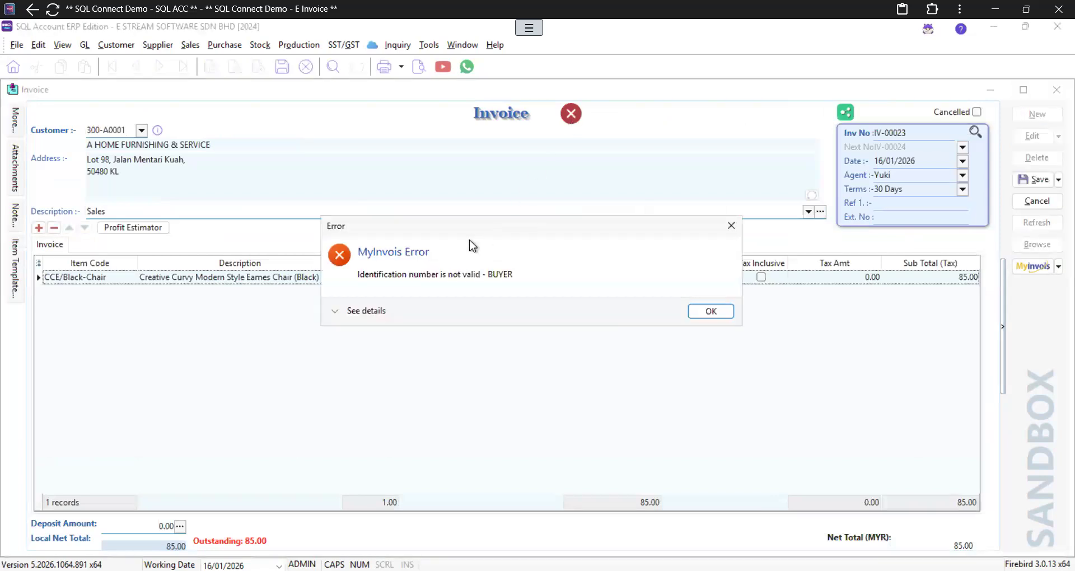
pyautogui.moveTo(476, 229); pyautogui.dragTo(297, 220)
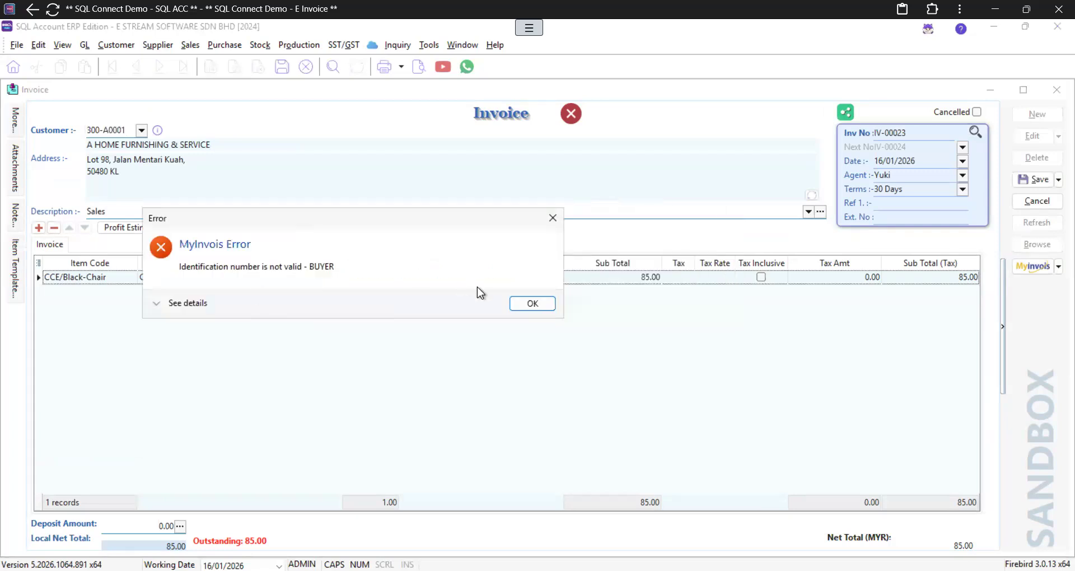
pyautogui.click(518, 303)
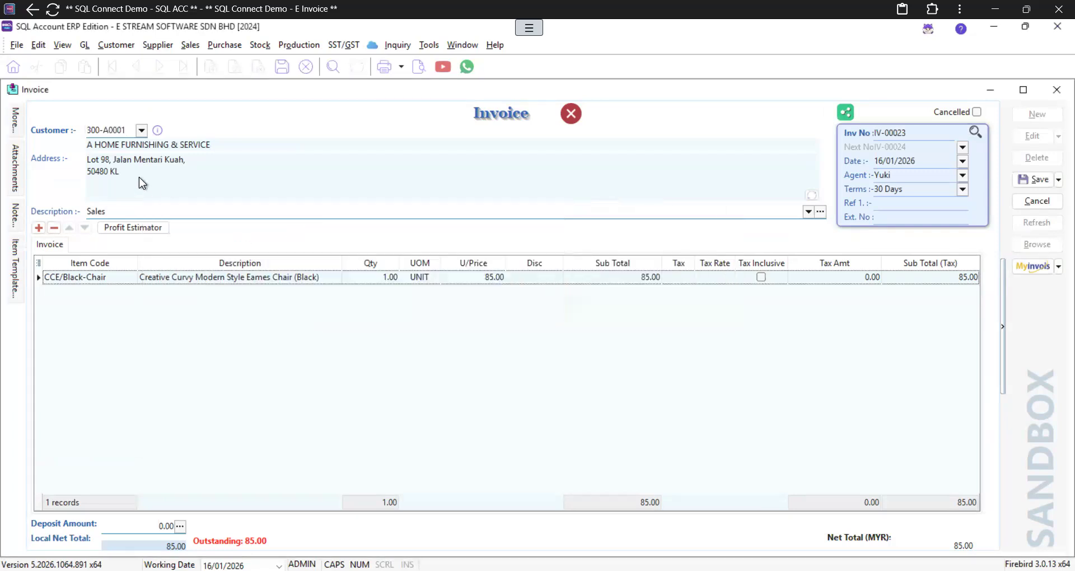
pyautogui.click(21, 120)
# Step: Set the buyer ID Type to BRN (New) and enter 2000 as the ID No
pyautogui.scroll(-5, 269, 348)
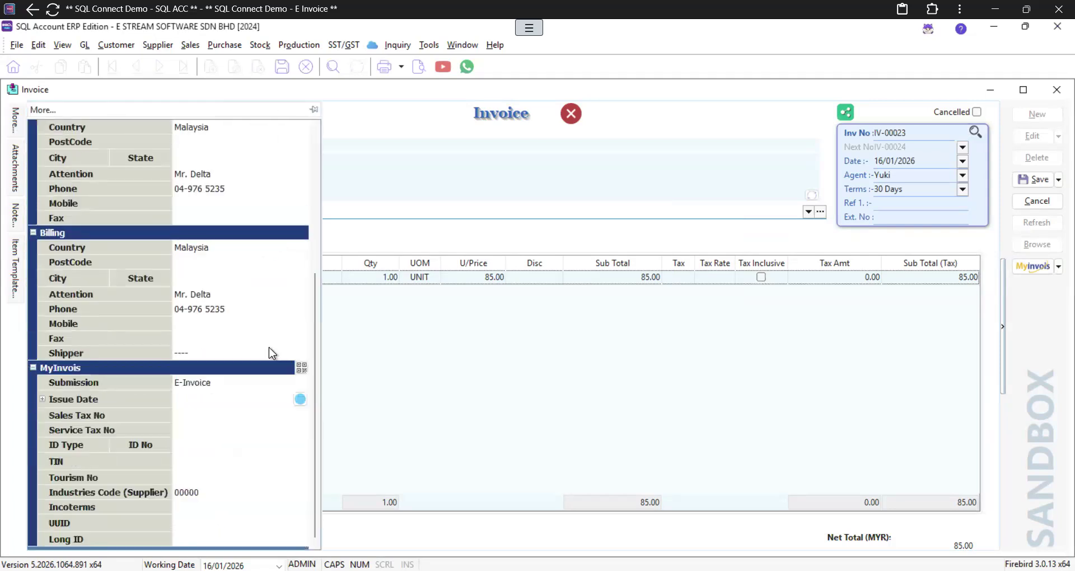
pyautogui.click(193, 444)
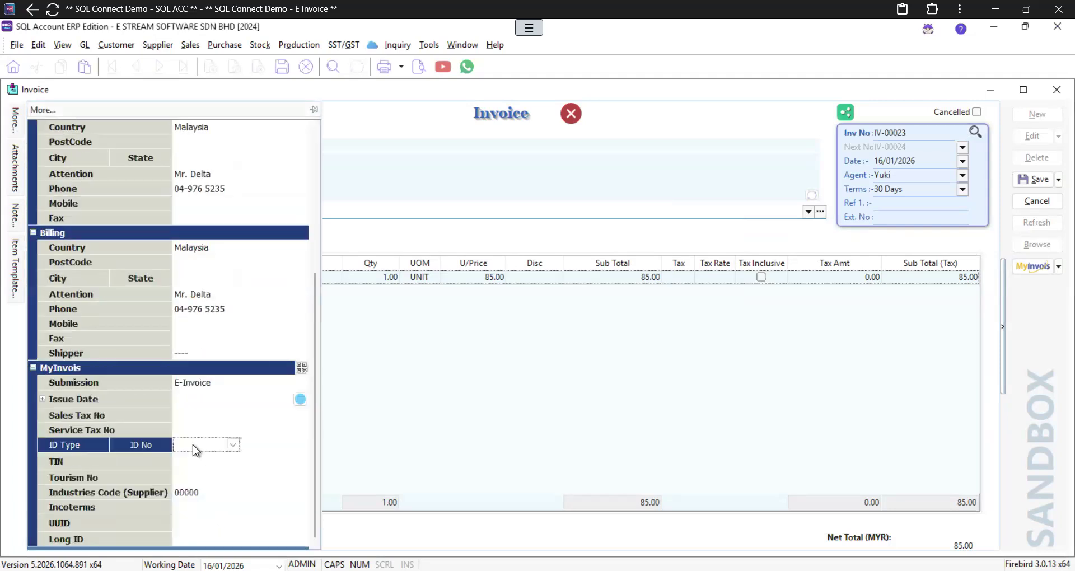
pyautogui.click(233, 445)
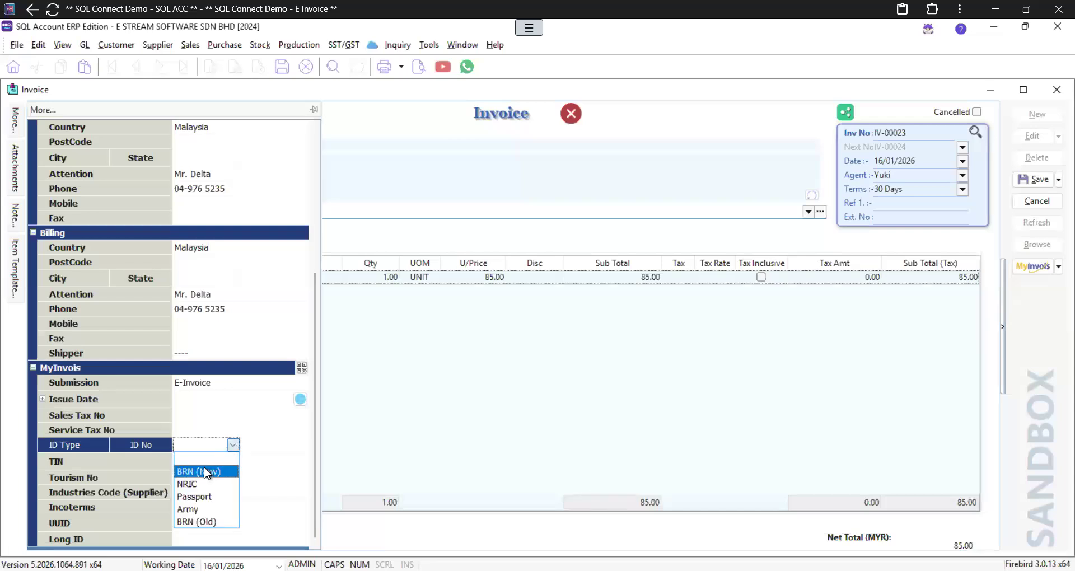
pyautogui.click(223, 470)
pyautogui.click(260, 445)
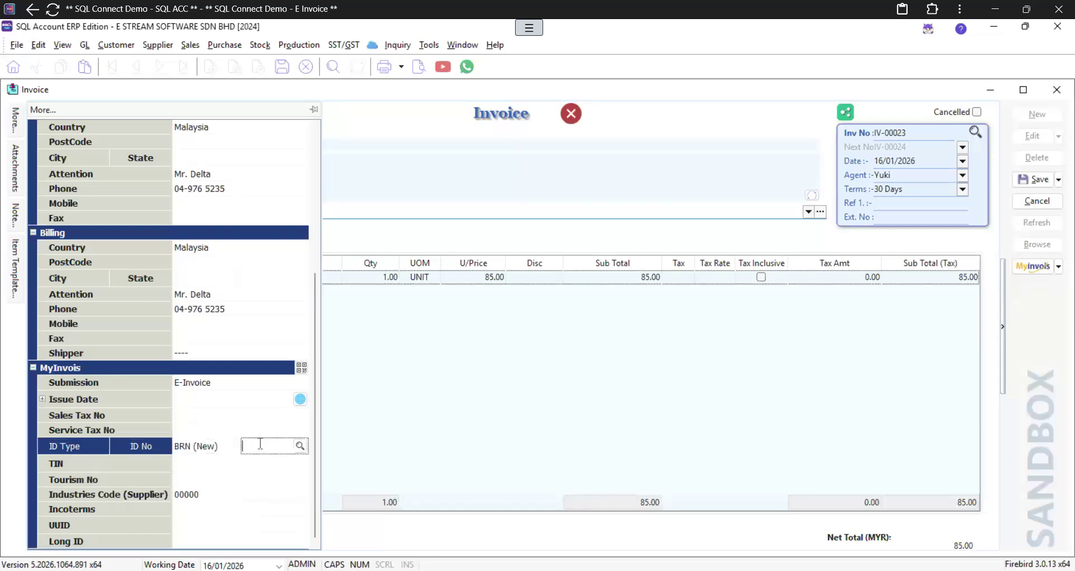
pyautogui.write('2000')
# Step: Look up the registration number and choose BIG HOME FURNISHING (M) SDN. BHD., replacing the company name
pyautogui.click(297, 447)
pyautogui.moveTo(420, 200); pyautogui.dragTo(240, 199)
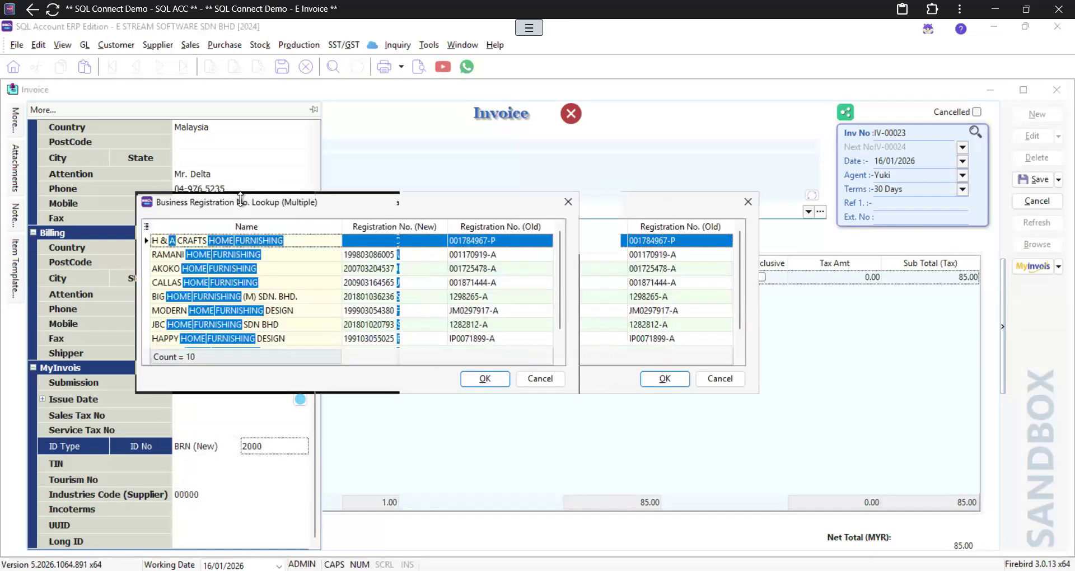
pyautogui.click(372, 255)
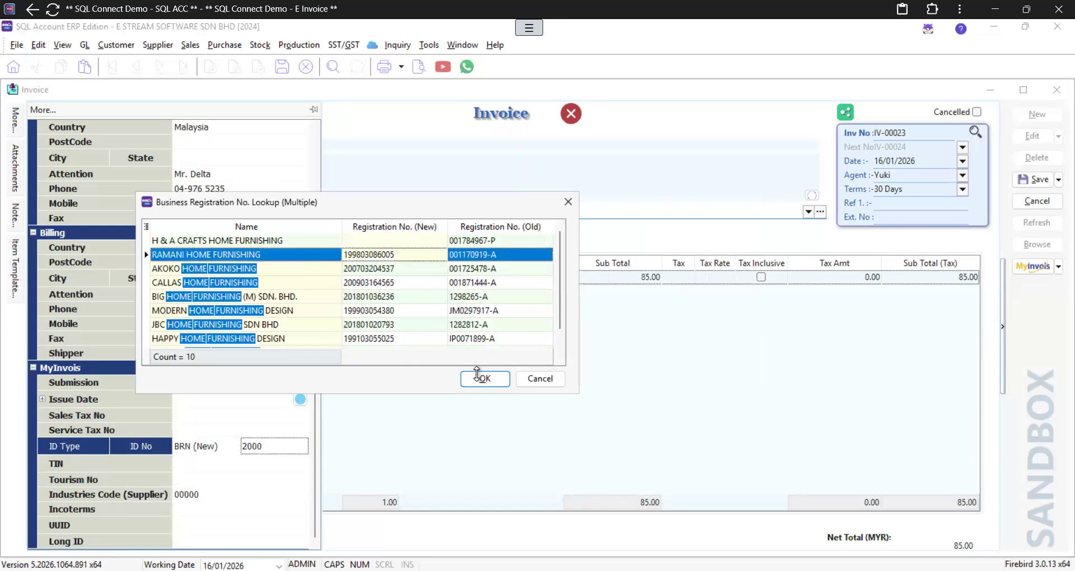
pyautogui.click(267, 295)
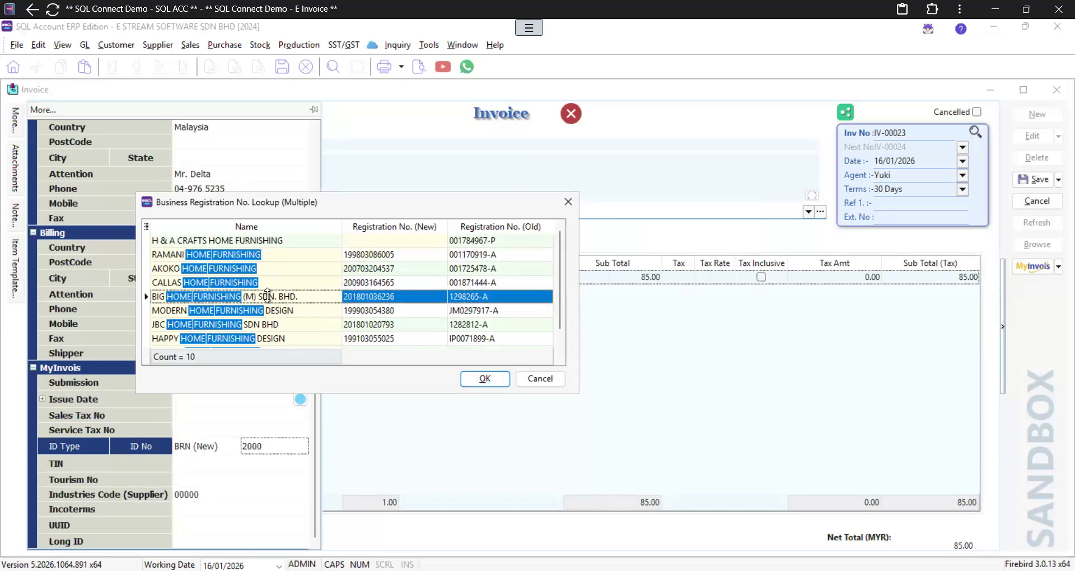
pyautogui.click(484, 380)
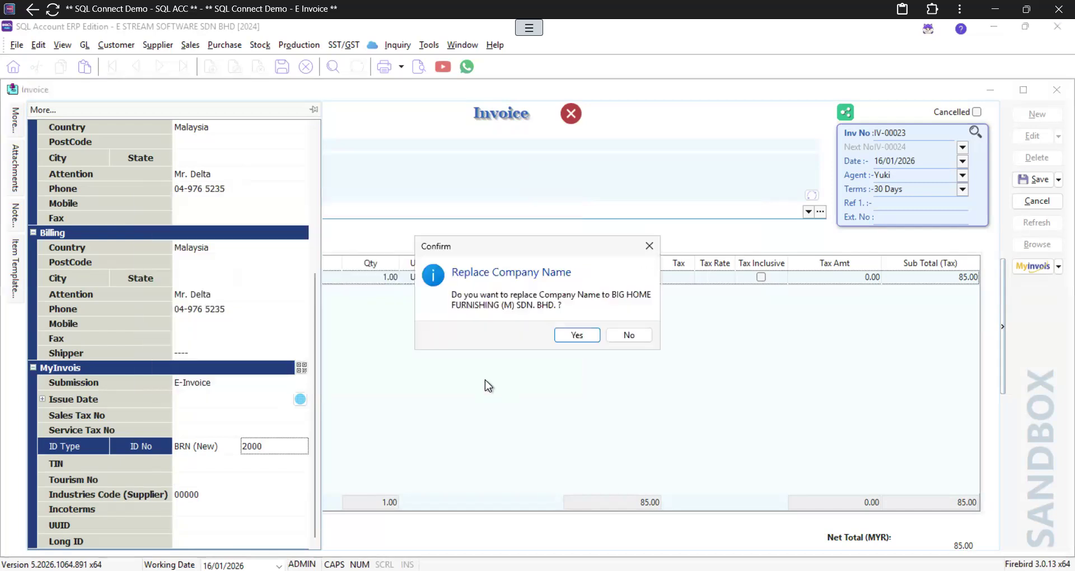
pyautogui.click(565, 337)
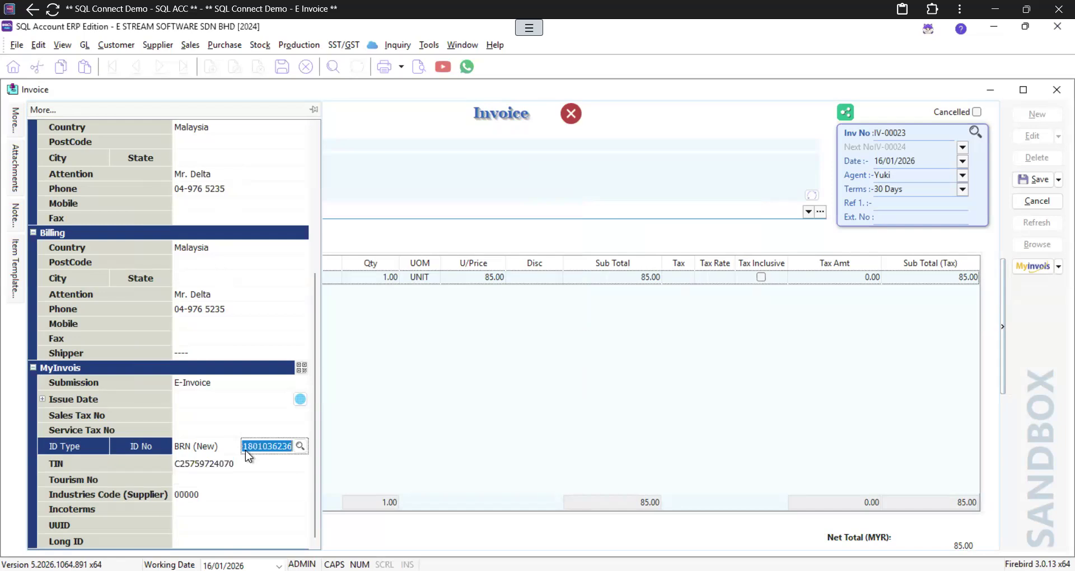
pyautogui.scroll(5, 245, 450)
pyautogui.click(499, 399)
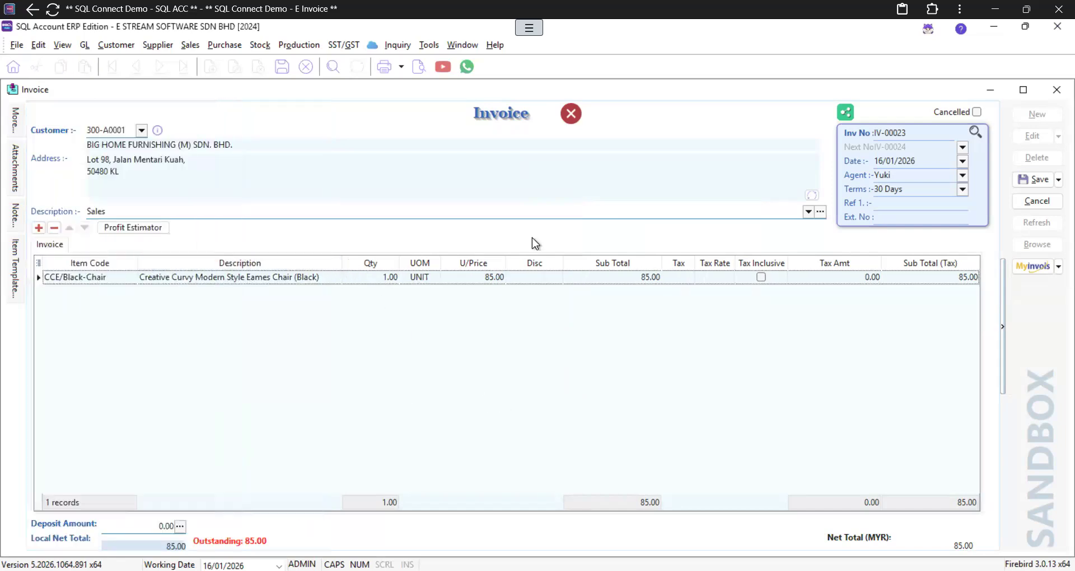
# Step: Save IV-00023 and submit it to the MyInvois sandbox, where it shows Valid
pyautogui.click(1039, 179)
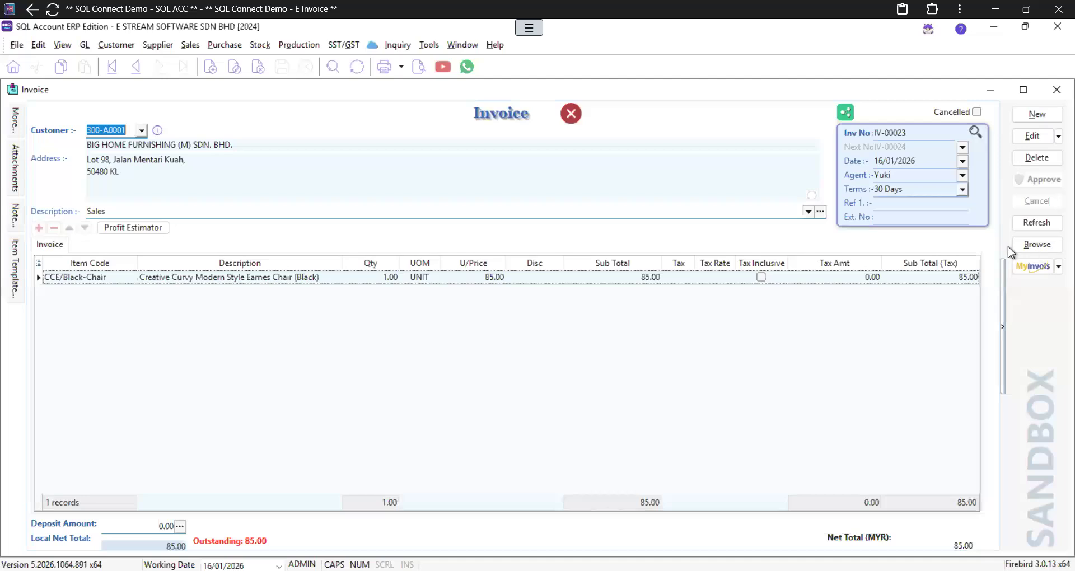
pyautogui.click(1017, 265)
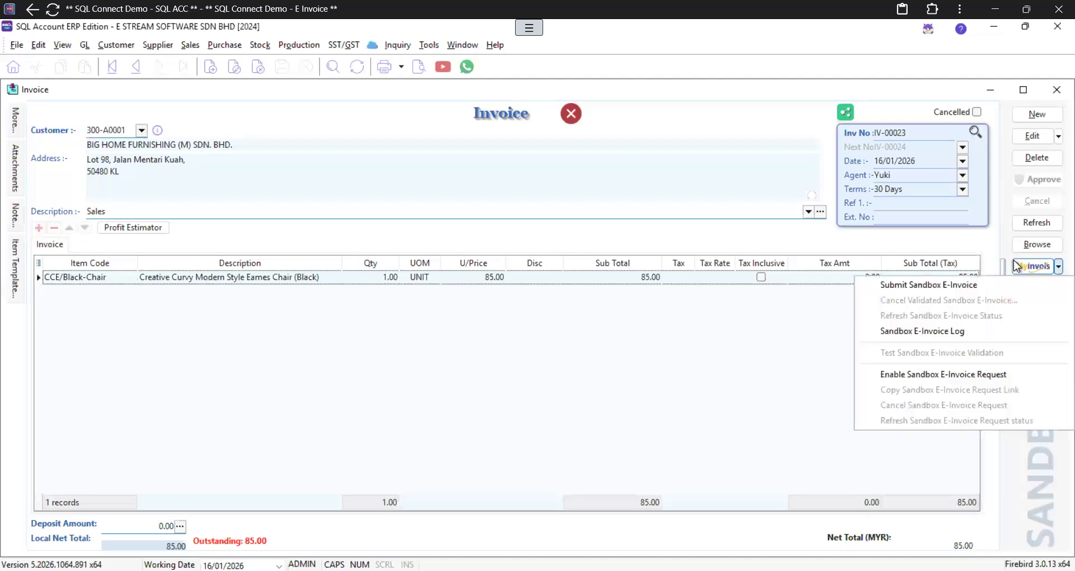
pyautogui.click(979, 287)
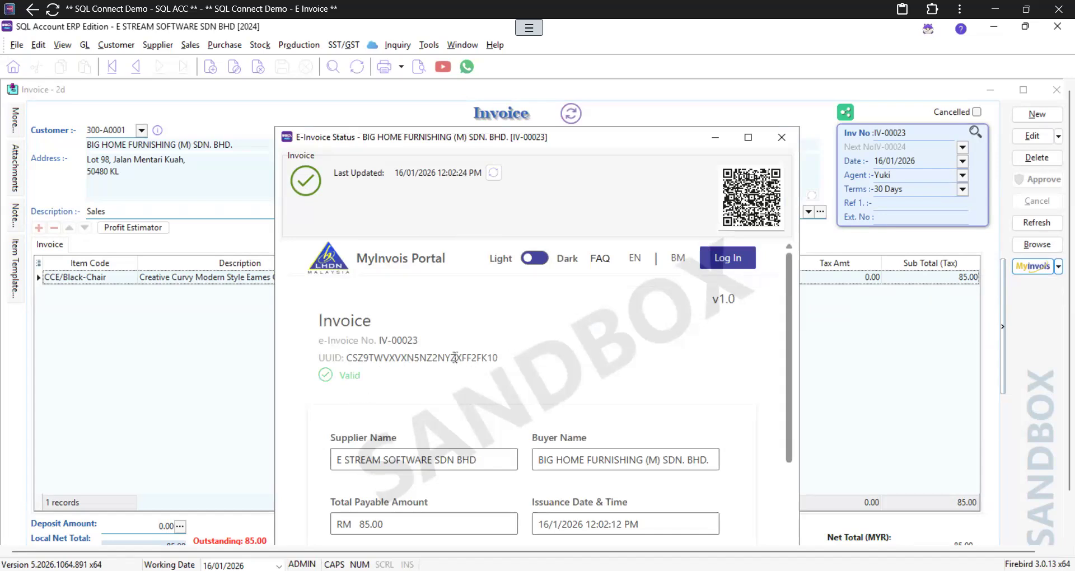
pyautogui.moveTo(568, 139); pyautogui.dragTo(557, 91)
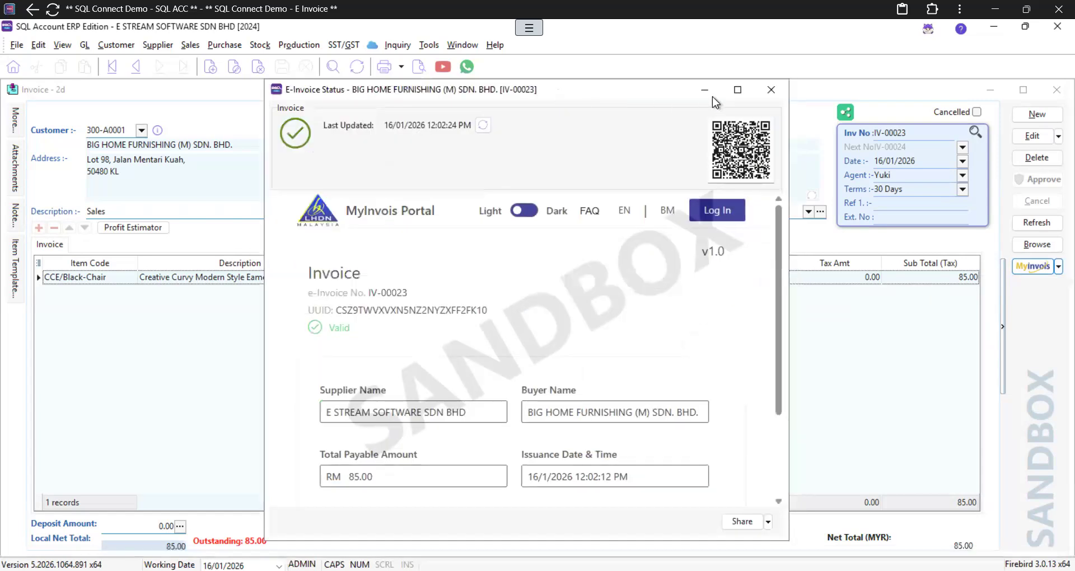
pyautogui.click(772, 93)
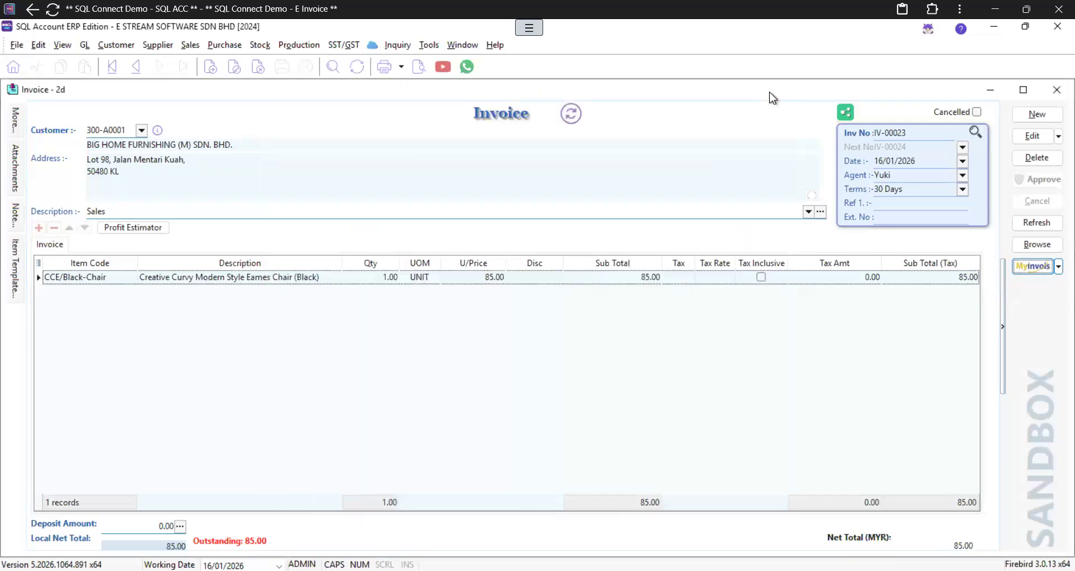